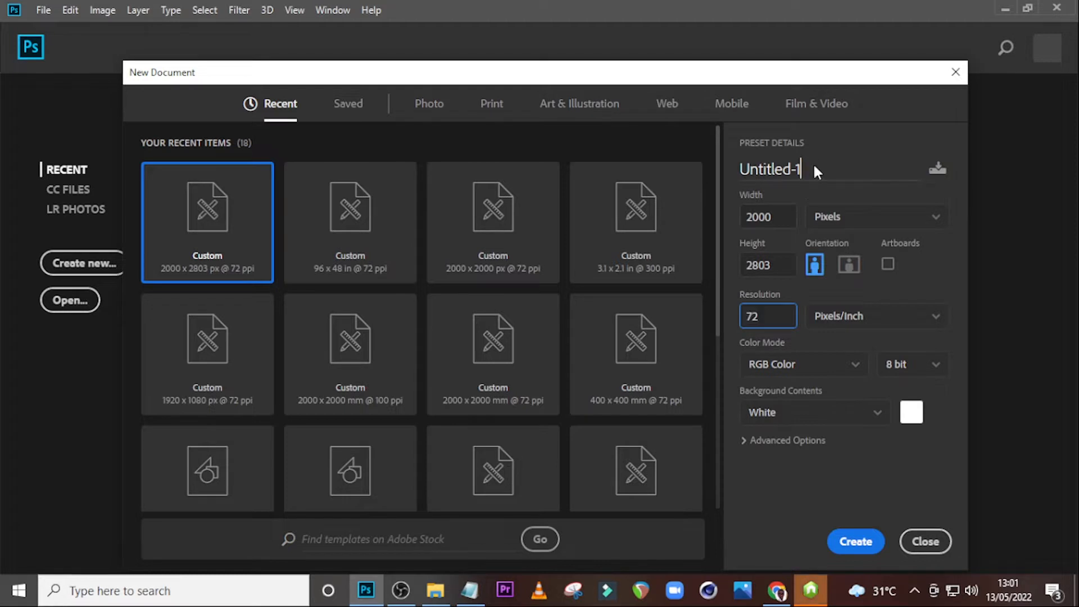
# Create a new 2000 x 2803 pixel RGB document at 72 ppi, named party flyer, with a white background.
pyautogui.write('party flyer')
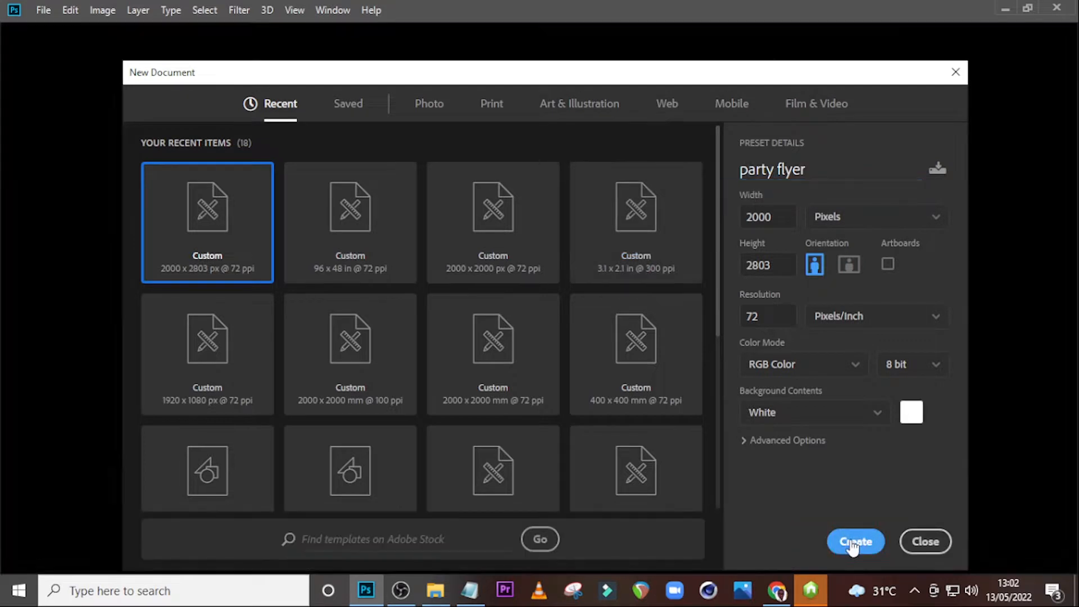
pyautogui.click(853, 542)
# Add a guide layout to the canvas with 4 columns, 6 rows and 3 in margins on all sides.
pyautogui.click(293, 10)
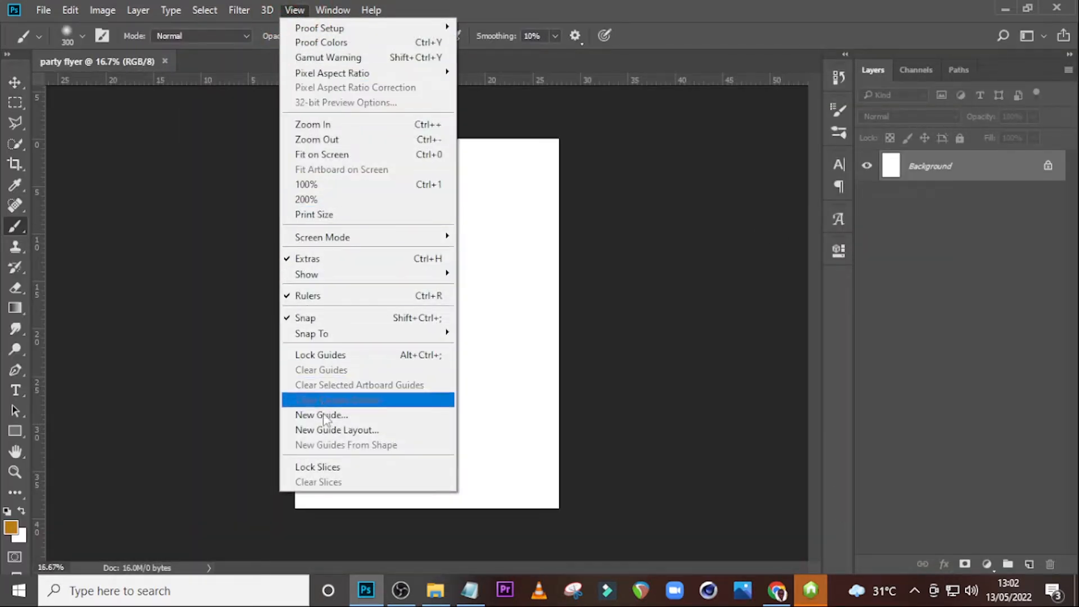
pyautogui.click(325, 431)
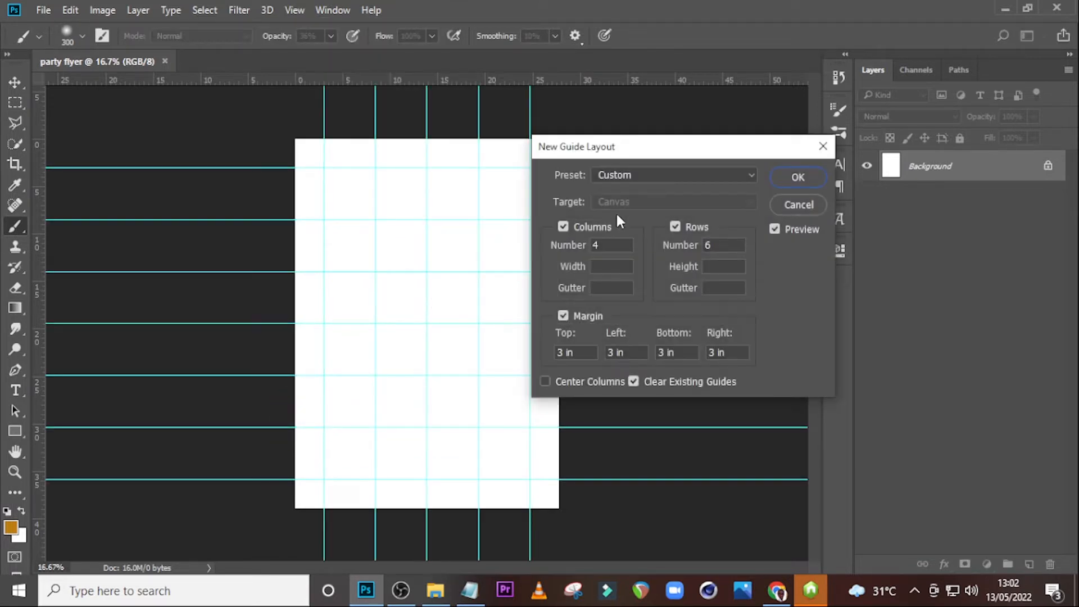
pyautogui.doubleClick(608, 245)
pyautogui.doubleClick(707, 245)
pyautogui.click(566, 352)
pyautogui.click(797, 178)
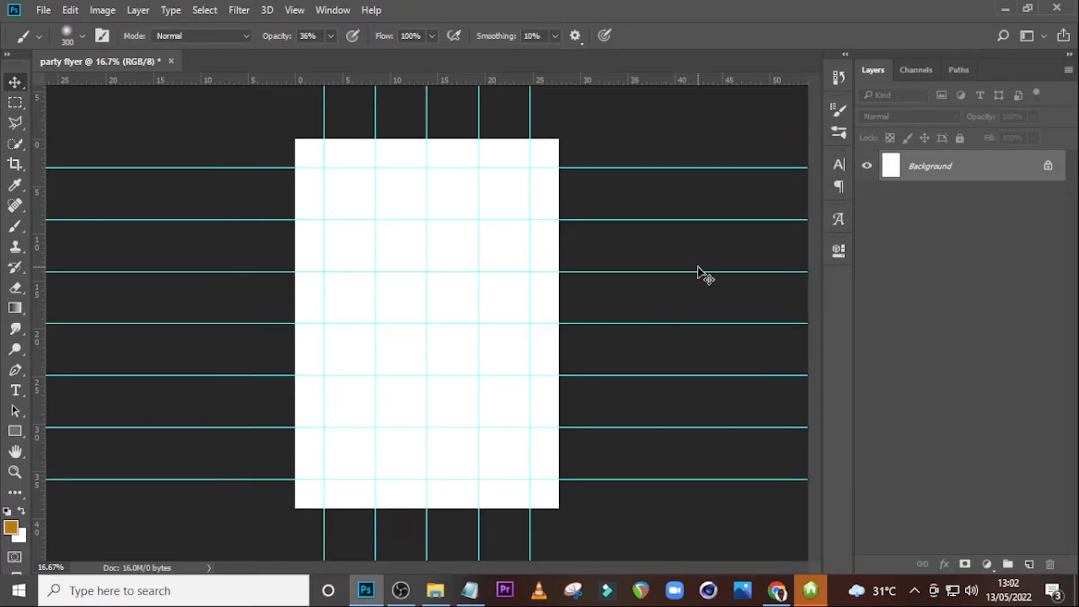
pyautogui.press('v')
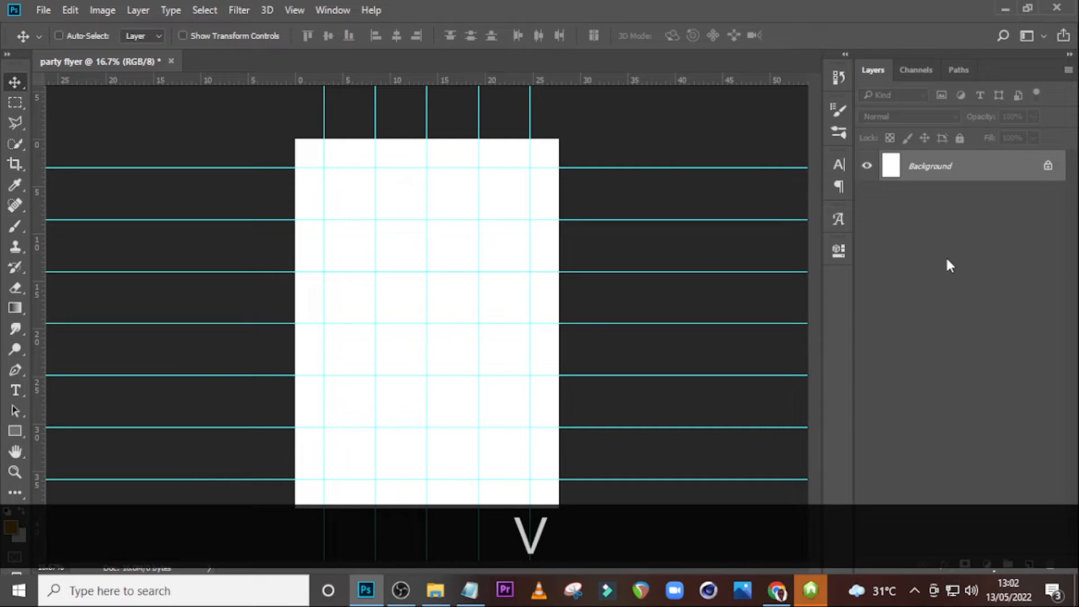
pyautogui.click(435, 590)
pyautogui.moveTo(448, 203); pyautogui.dragTo(326, 335)
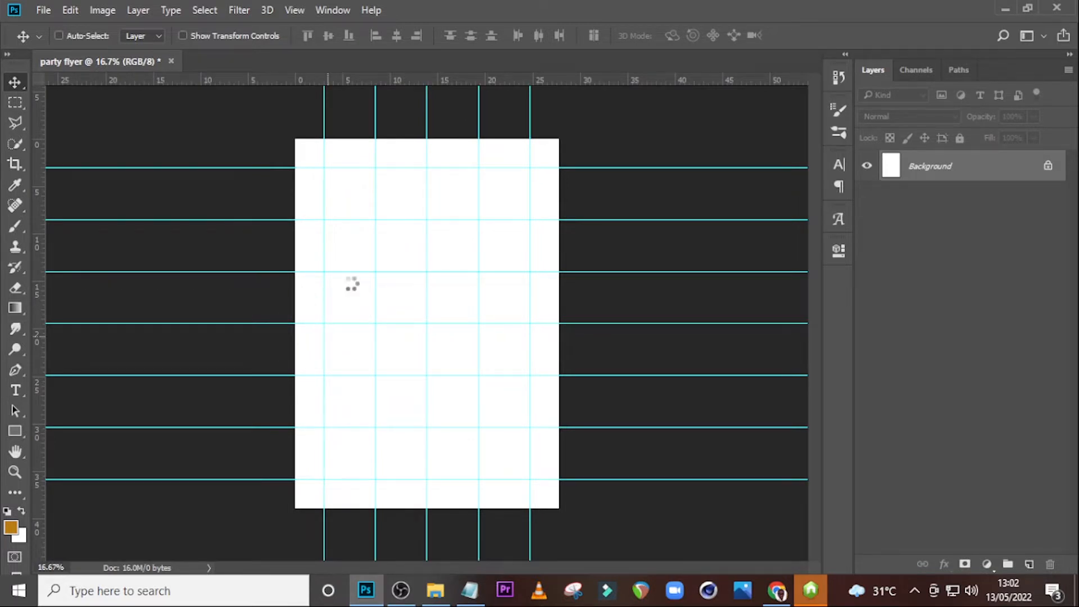
# Rotate the leopard-print image 90° clockwise and scale it proportionally to about 612% to cover the canvas.
pyautogui.rightClick(345, 338)
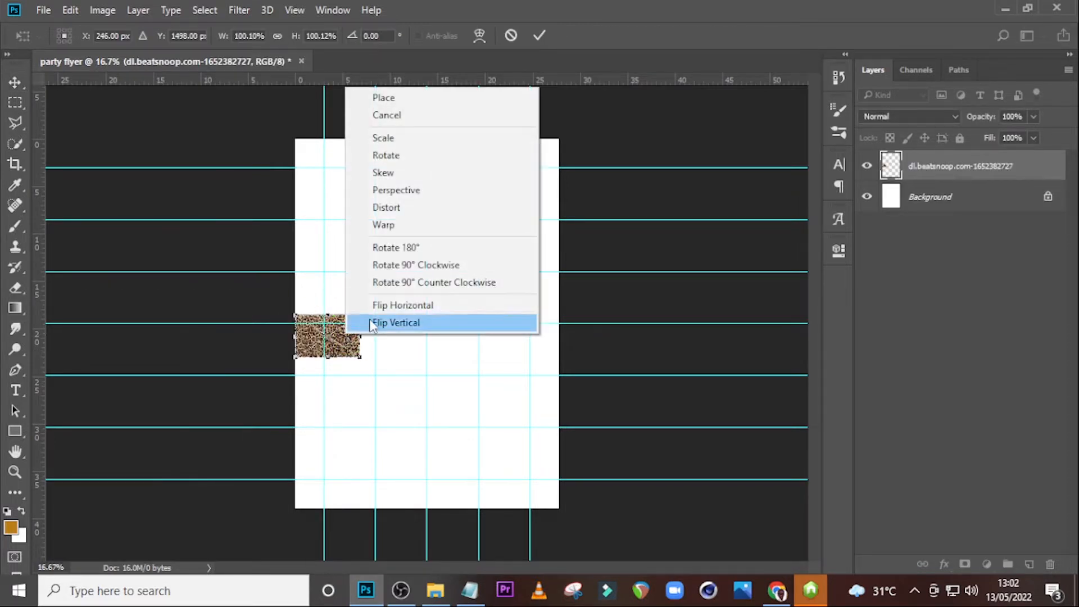
pyautogui.click(394, 273)
pyautogui.moveTo(346, 329); pyautogui.dragTo(558, 517)
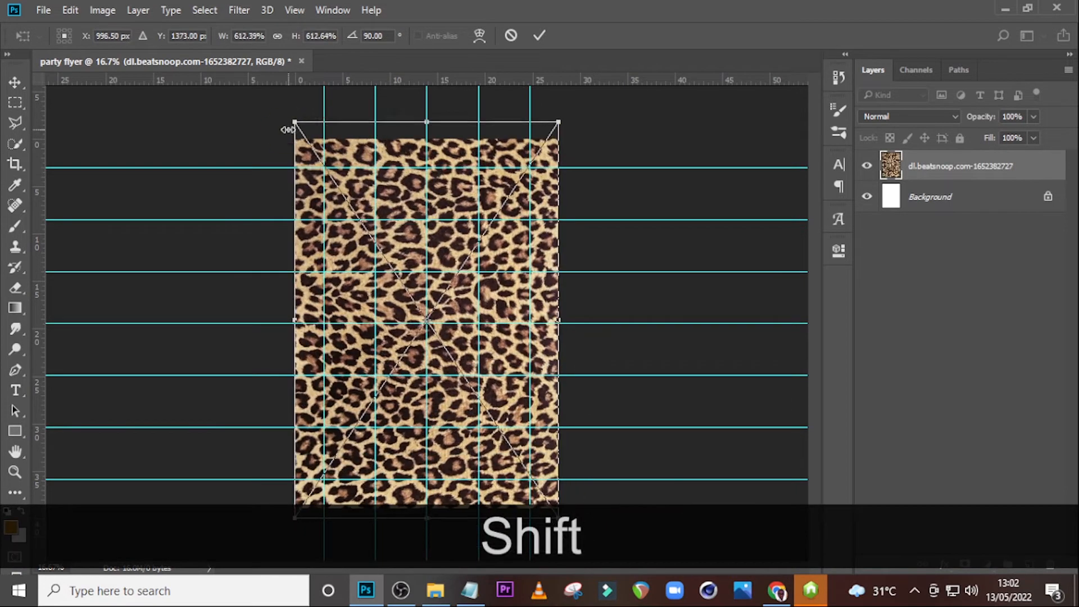
pyautogui.press('Return')
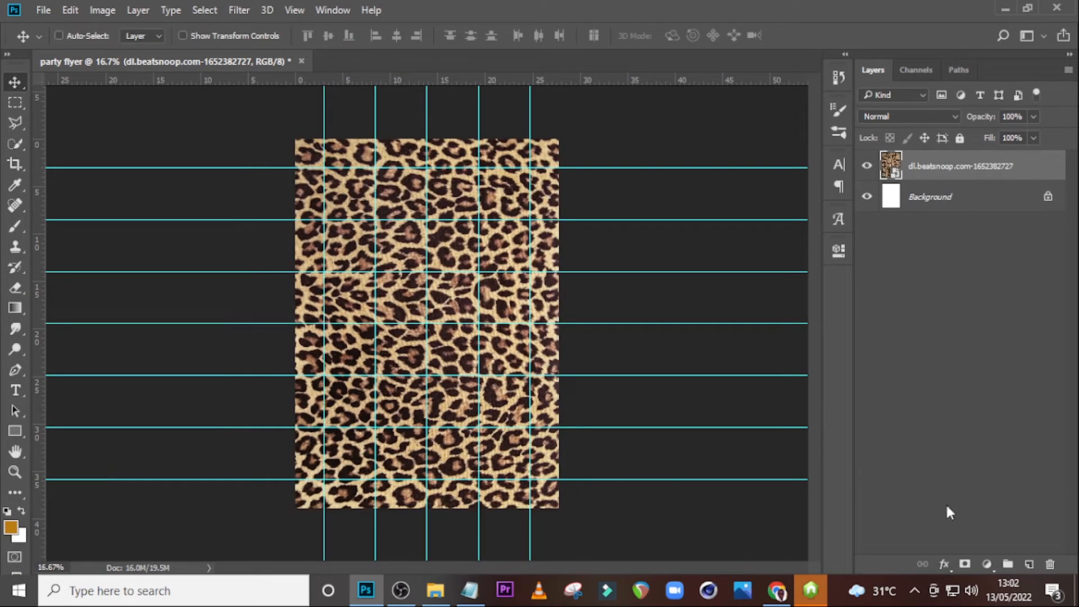
# Add a Levels adjustment layer above the leopard print with black input 39 and white input 225.
pyautogui.click(987, 563)
pyautogui.click(932, 298)
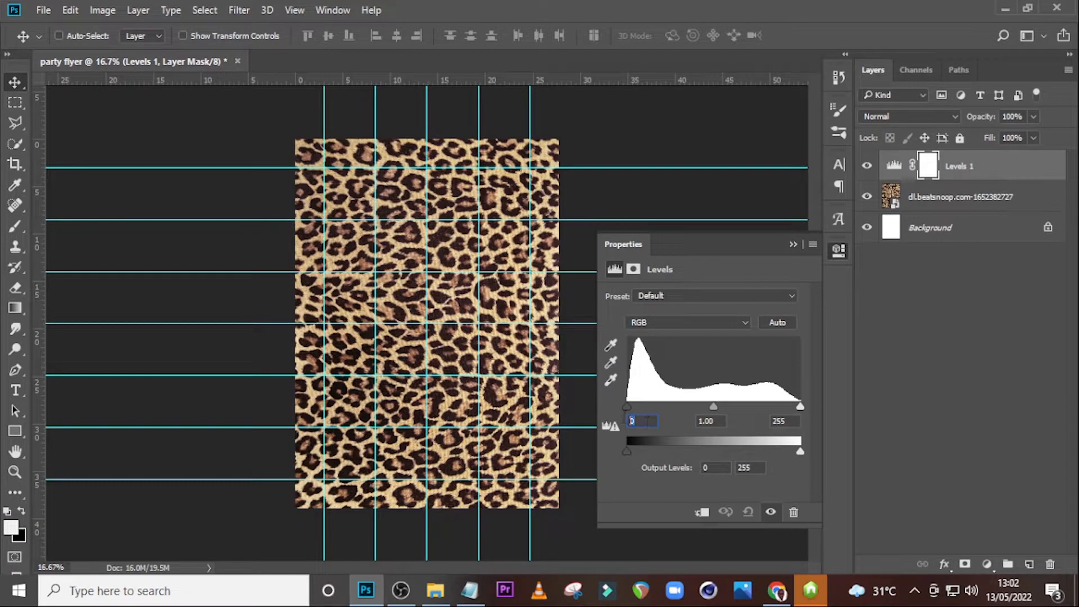
pyautogui.write('39')
pyautogui.press('Return')
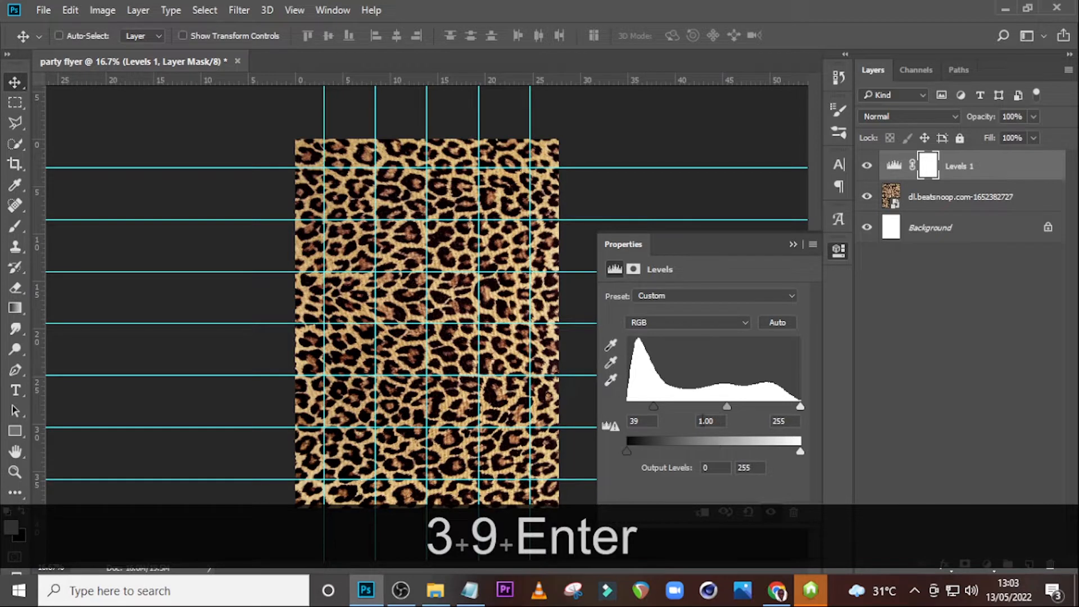
pyautogui.moveTo(800, 406); pyautogui.dragTo(780, 407)
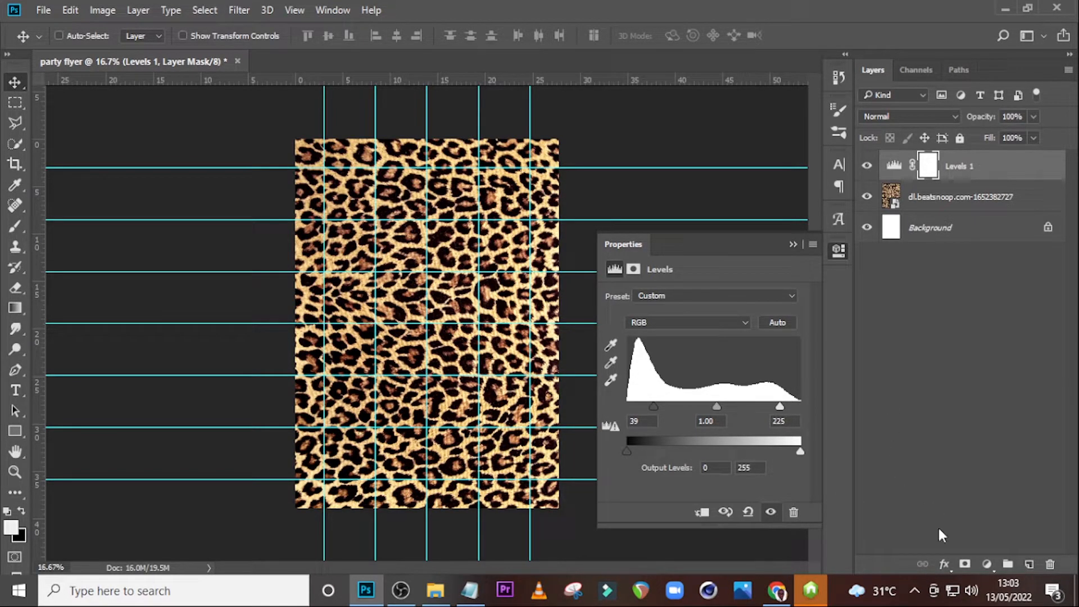
pyautogui.click(982, 548)
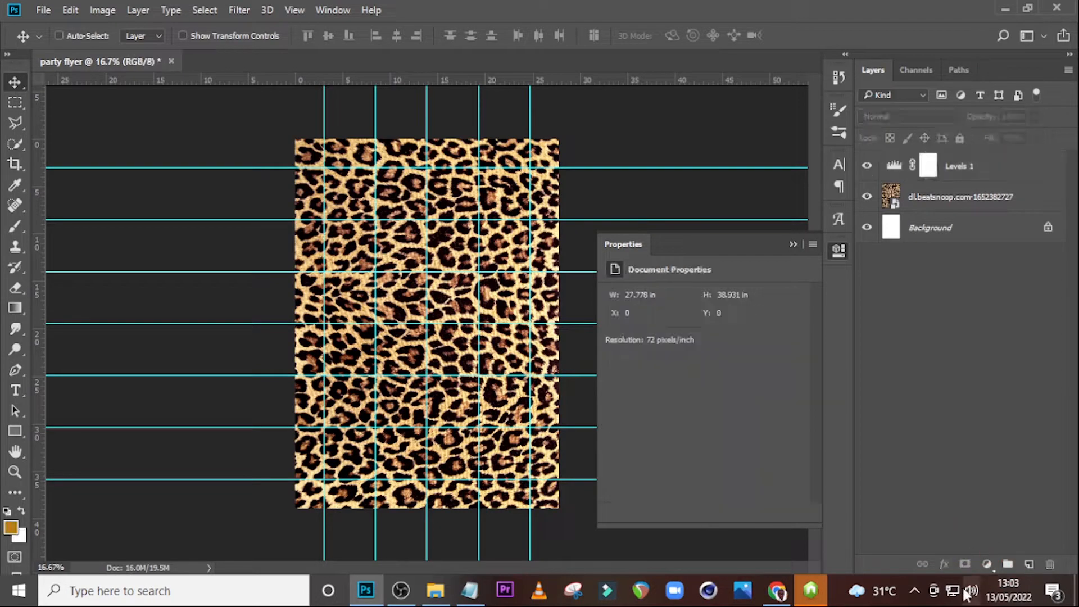
# Add a Curves adjustment layer and shift the RGB curve's black point slightly inward to deepen the shadows.
pyautogui.click(986, 564)
pyautogui.click(940, 320)
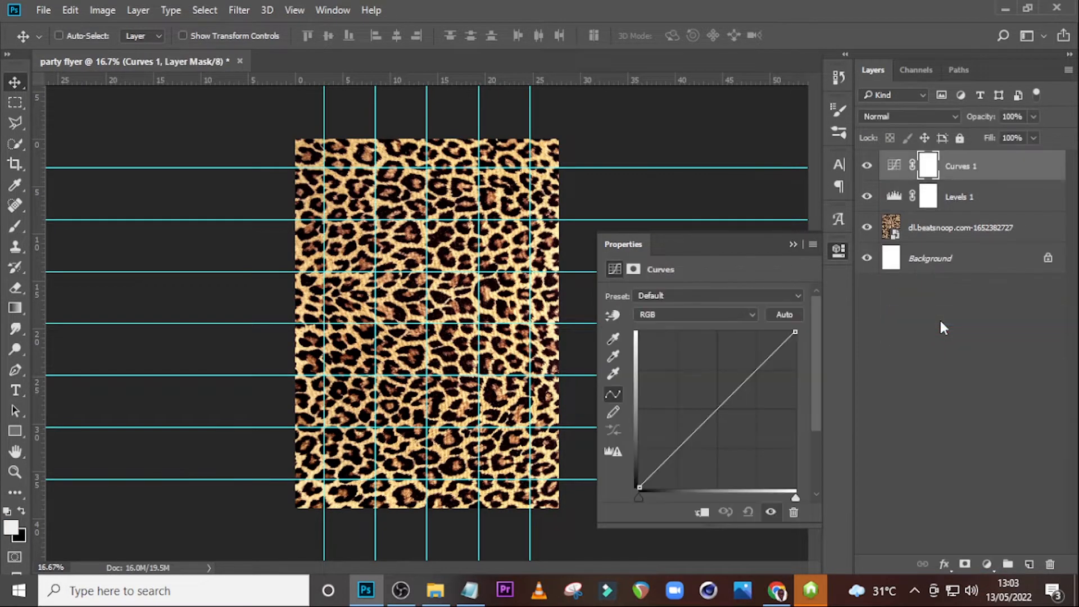
pyautogui.click(666, 313)
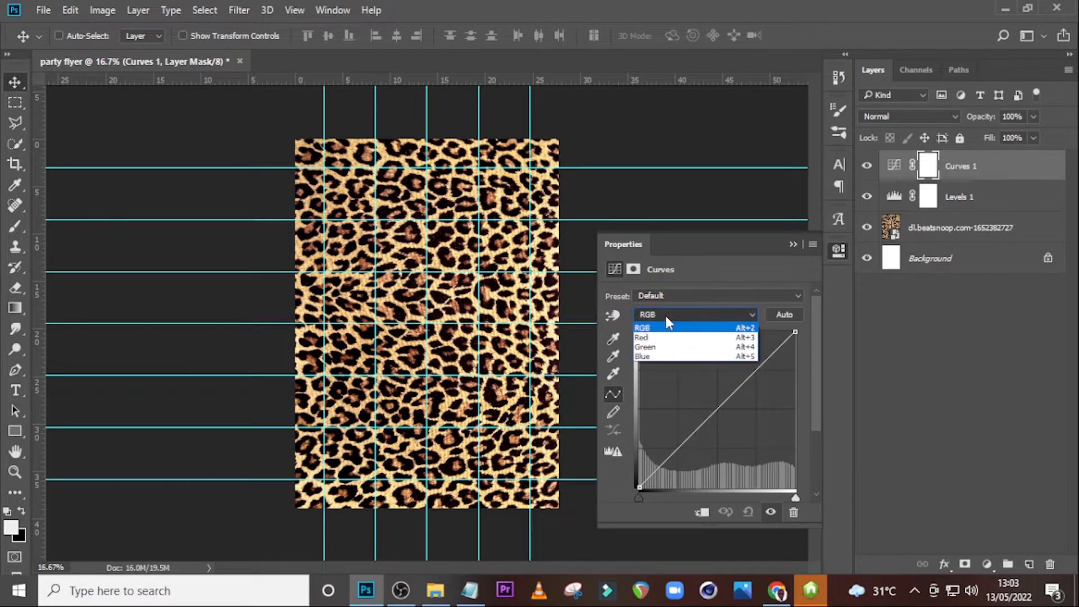
pyautogui.click(643, 328)
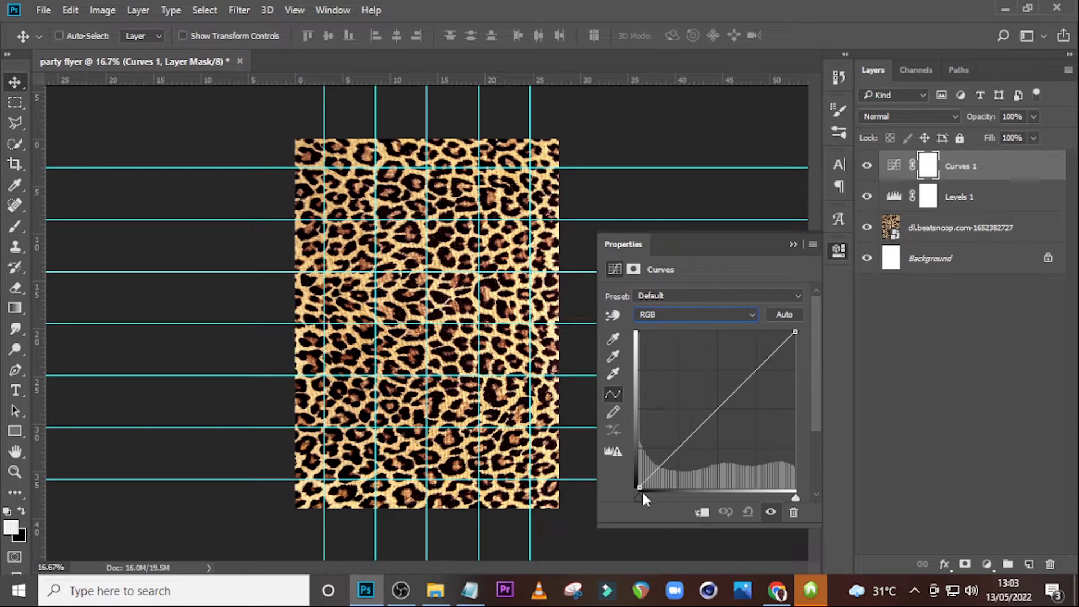
pyautogui.moveTo(638, 486); pyautogui.dragTo(647, 490)
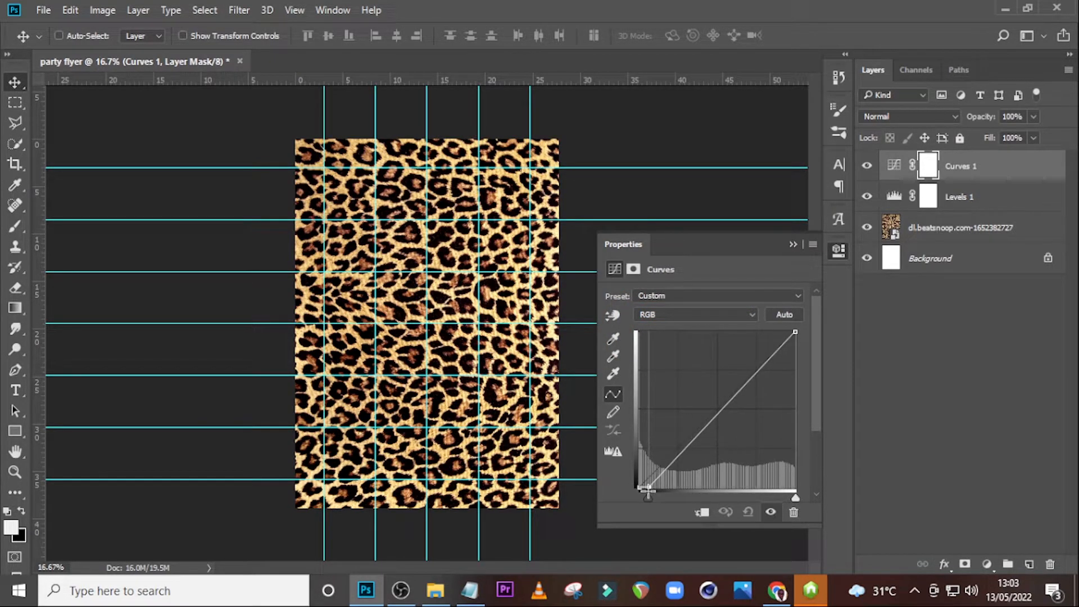
# In the Curves adjustment, raise the red channel's midpoint slightly and lower the green channel's midpoint slightly.
pyautogui.click(684, 314)
pyautogui.click(663, 337)
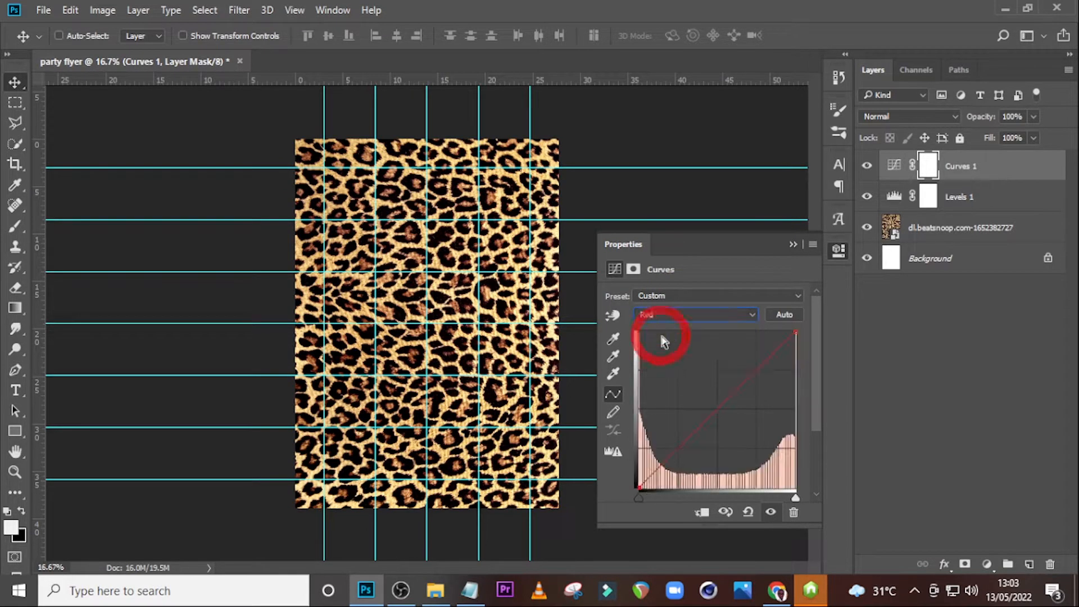
pyautogui.moveTo(710, 410); pyautogui.dragTo(707, 402)
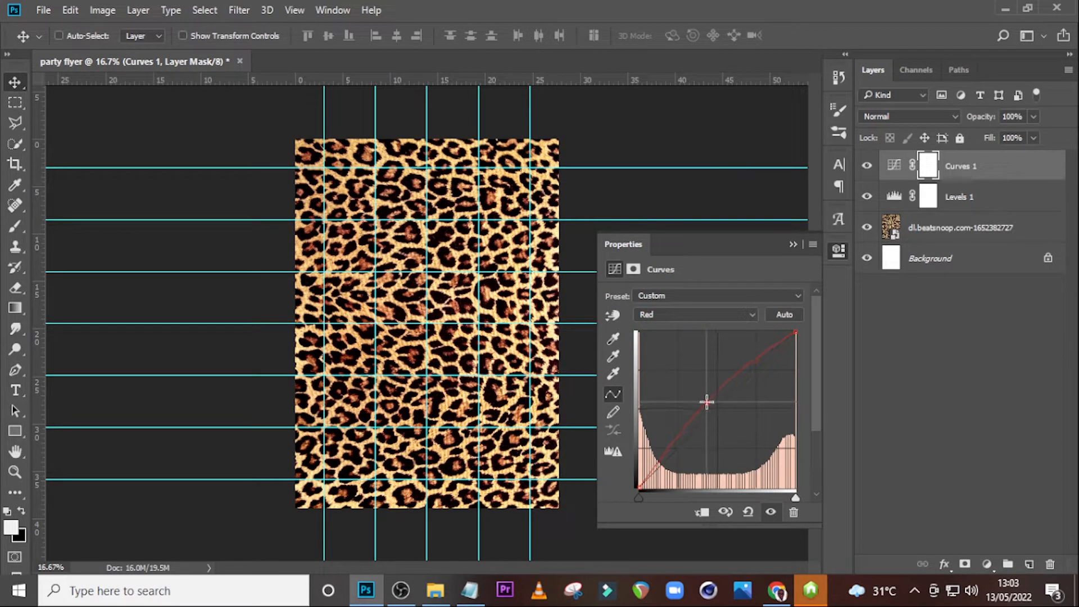
pyautogui.click(678, 314)
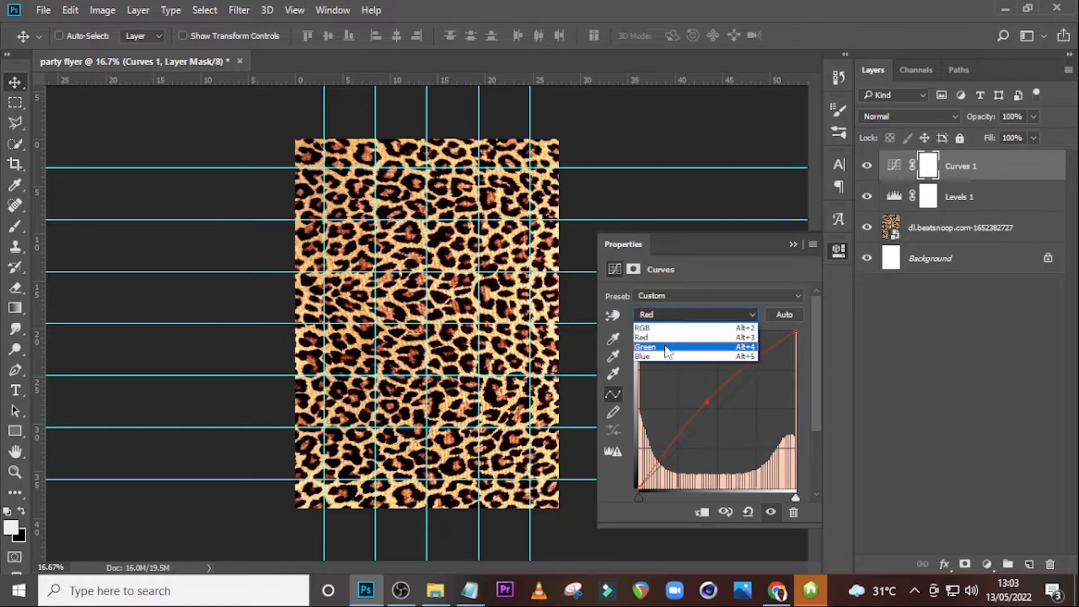
pyautogui.click(667, 348)
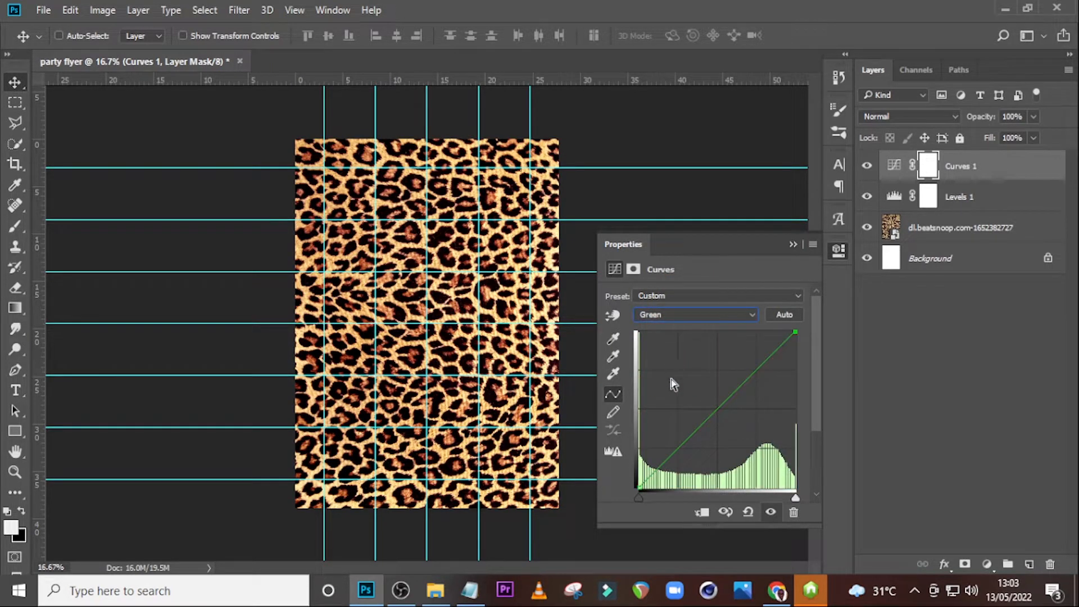
pyautogui.moveTo(715, 413); pyautogui.dragTo(721, 418)
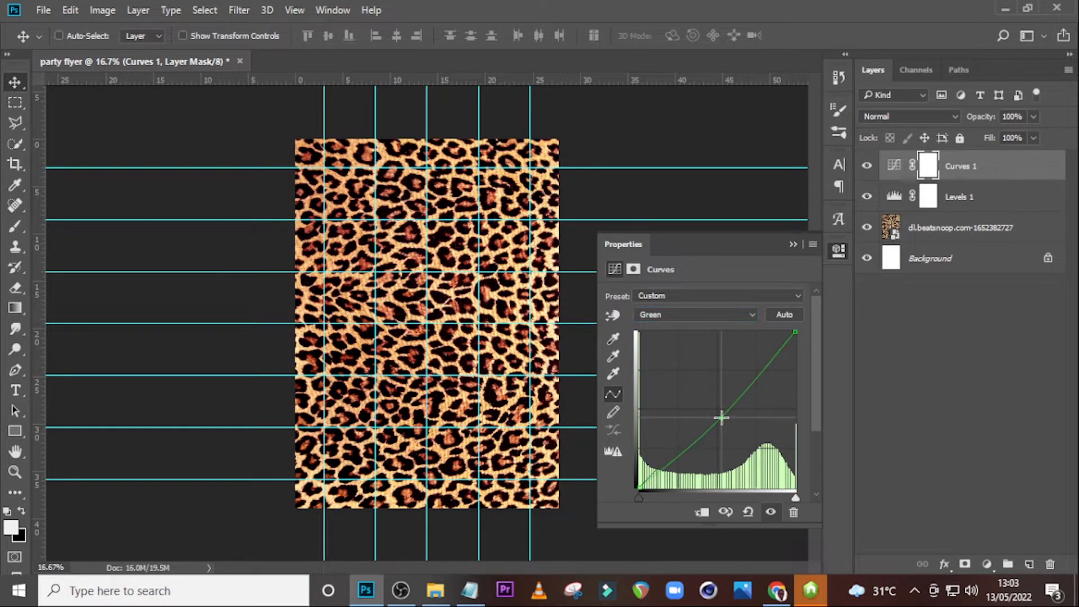
# Add a very slightly raised midpoint to the blue channel of the Curves adjustment and close its settings.
pyautogui.click(692, 315)
pyautogui.click(680, 361)
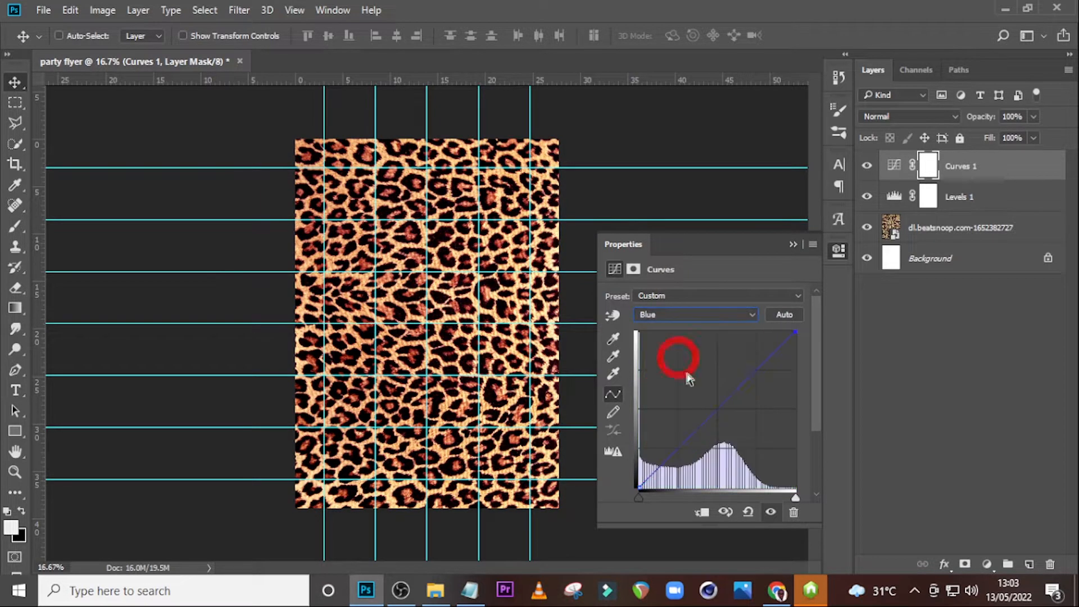
pyautogui.click(718, 407)
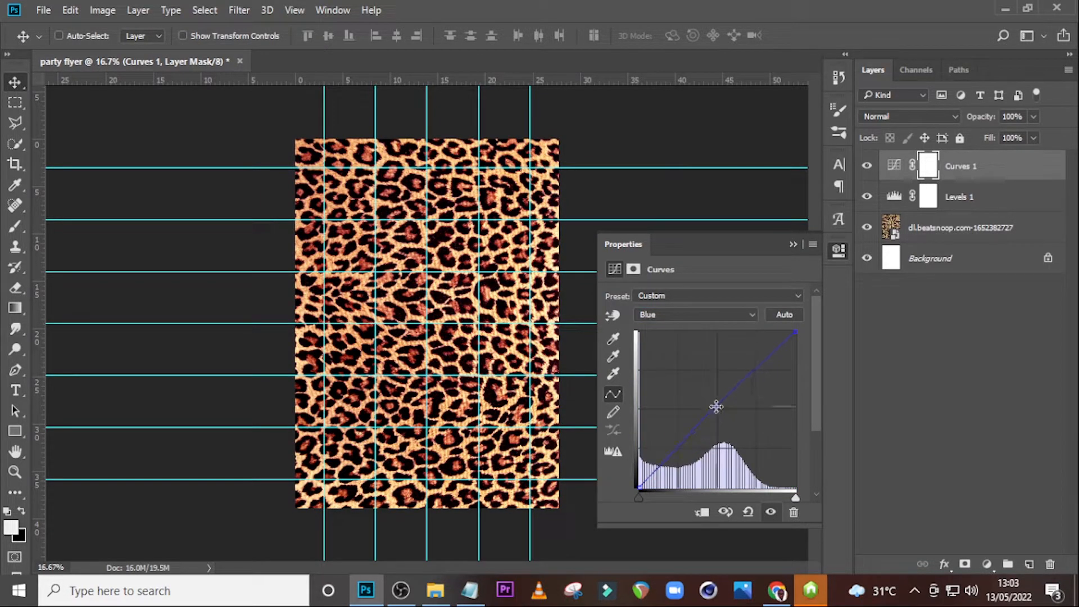
pyautogui.click(791, 245)
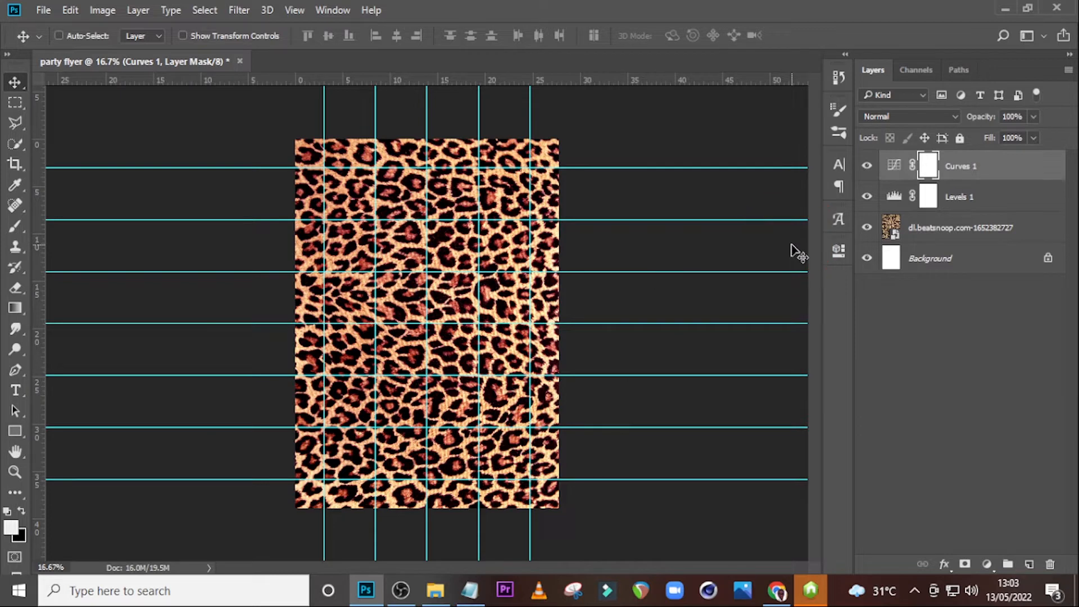
# Add a Color Balance adjustment layer with midtones set to Cyan-Red 1, Magenta-Green -34 and Yellow-Blue -17.
pyautogui.click(986, 564)
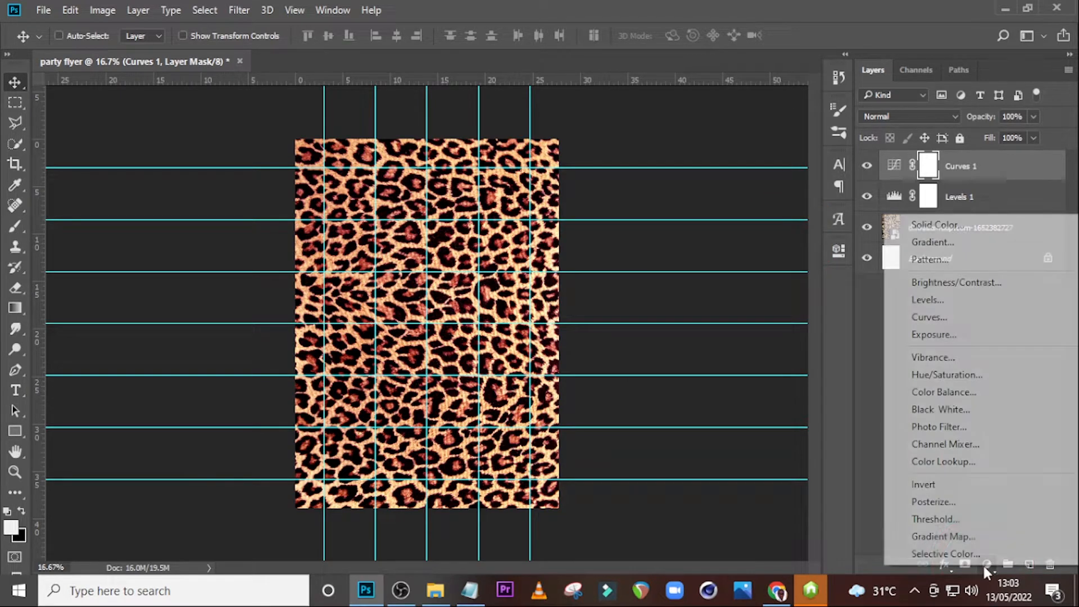
pyautogui.click(950, 393)
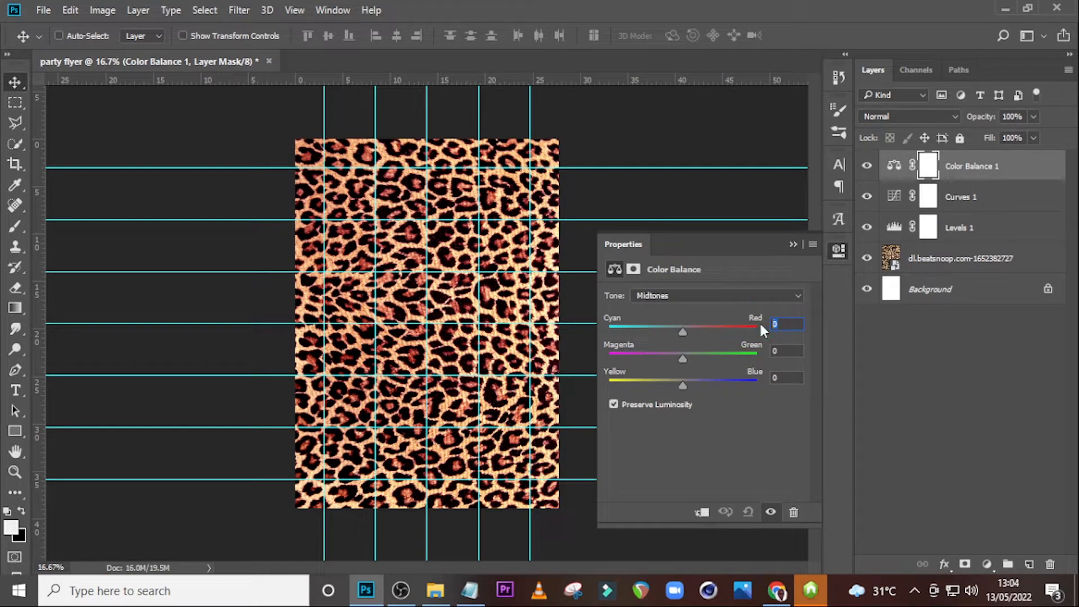
pyautogui.write('1')
pyautogui.press('Return')
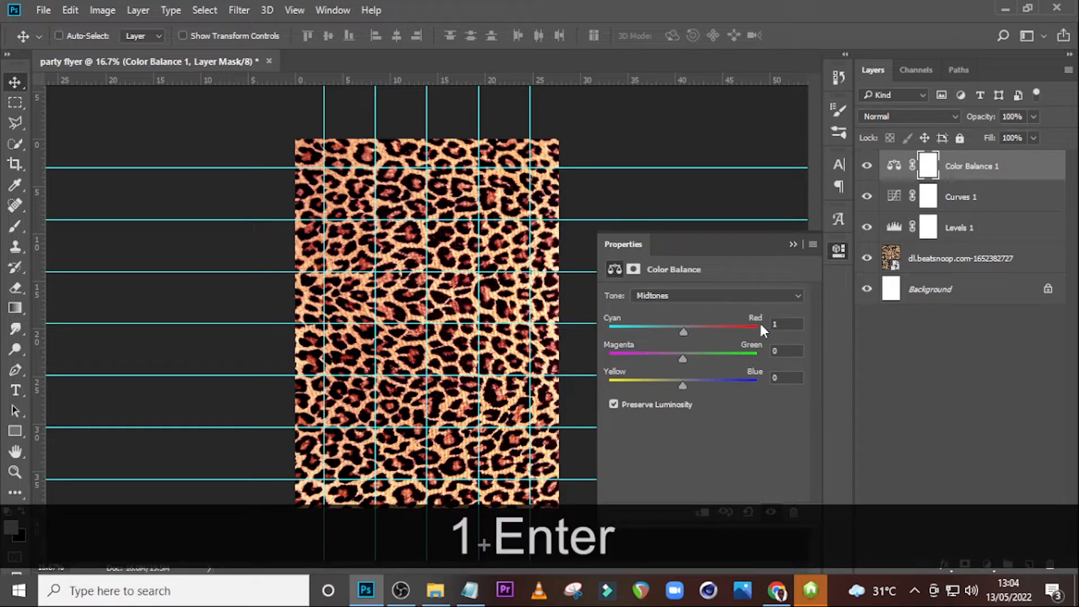
pyautogui.click(757, 345)
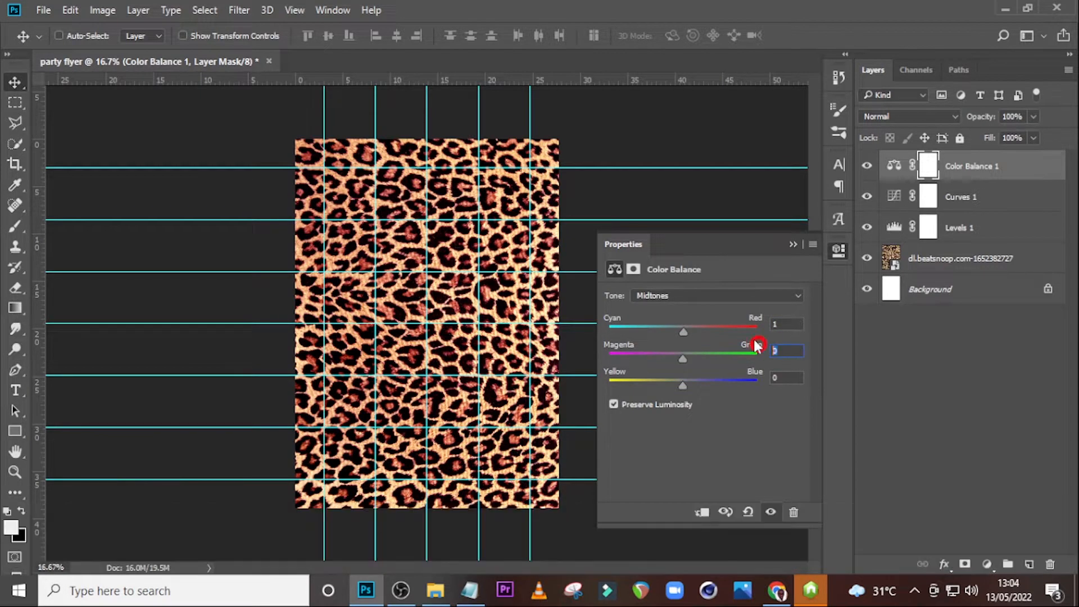
pyautogui.write('-34')
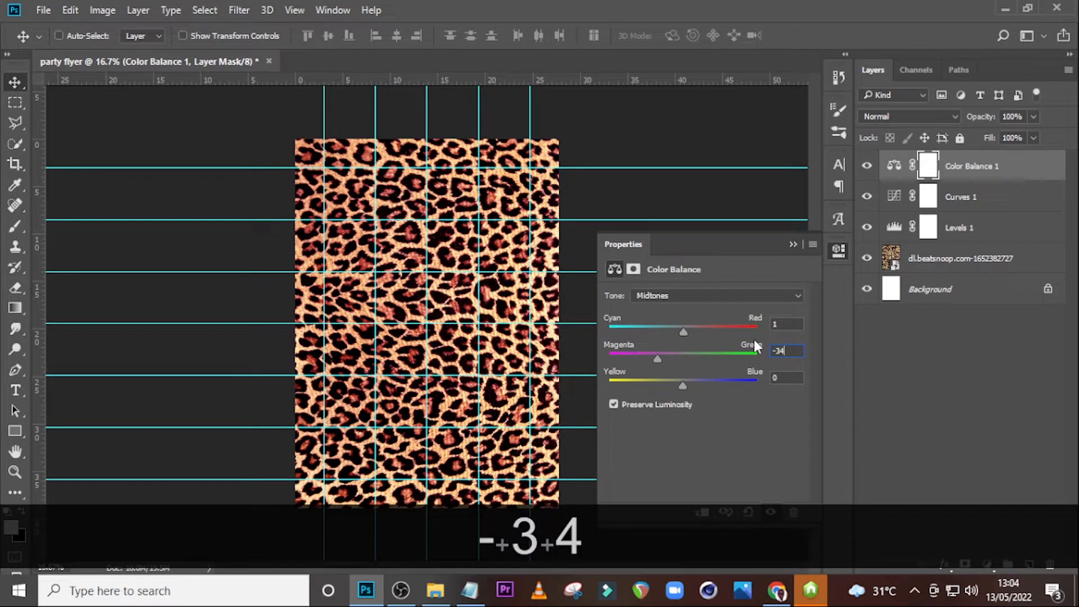
pyautogui.press('Return')
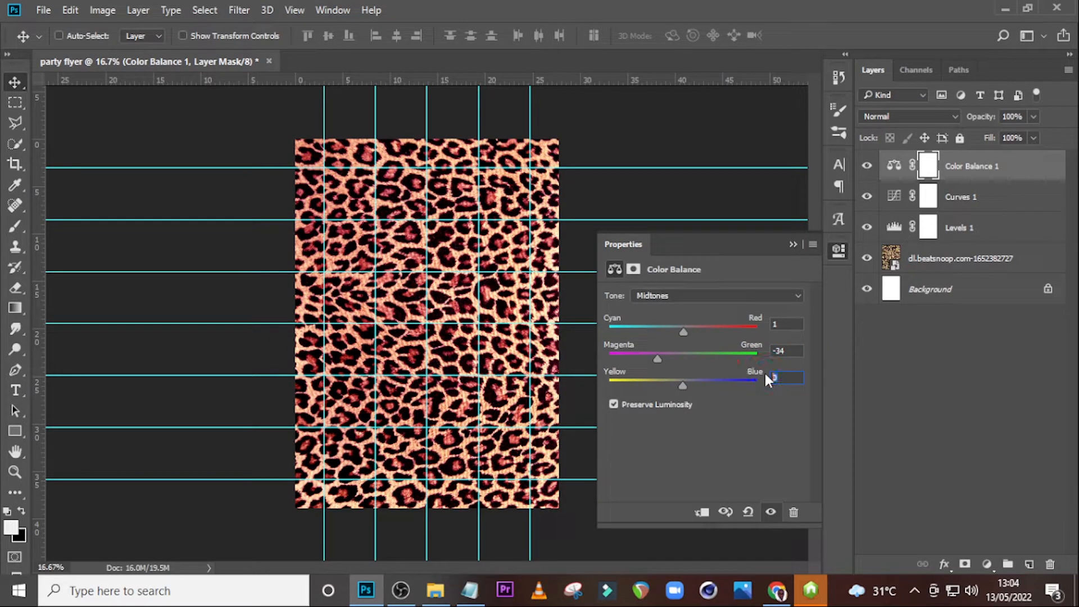
pyautogui.write('1')
pyautogui.press('BackSpace')
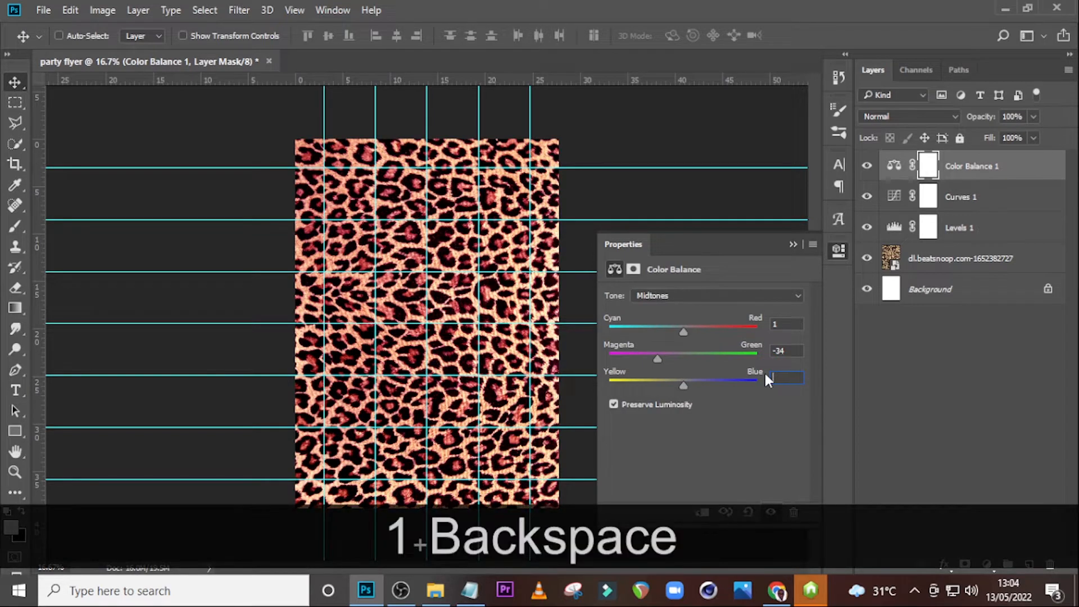
pyautogui.write('-17')
pyautogui.press('Return')
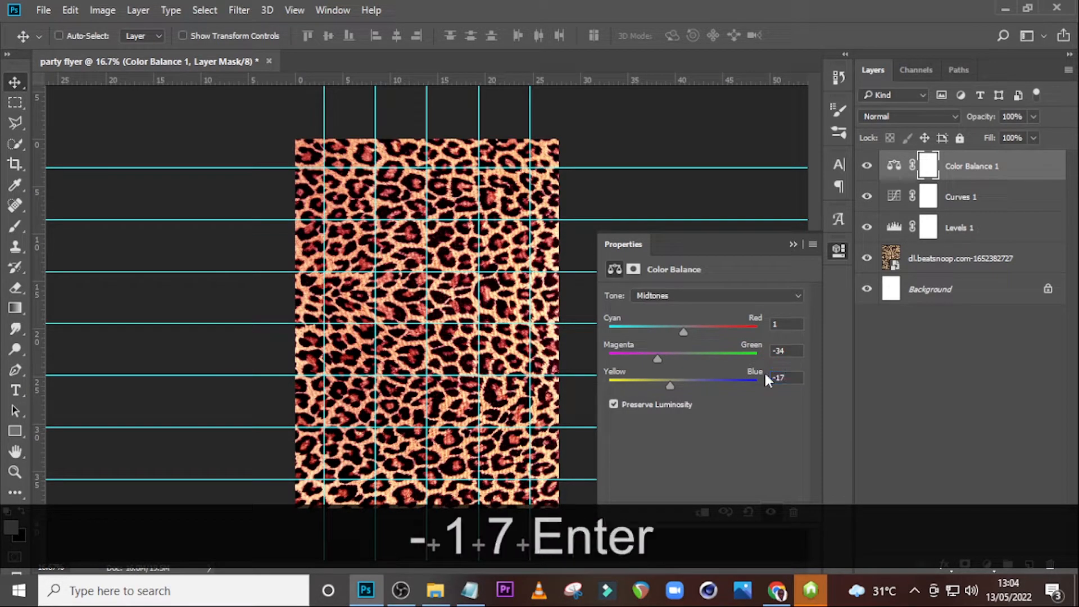
pyautogui.click(793, 246)
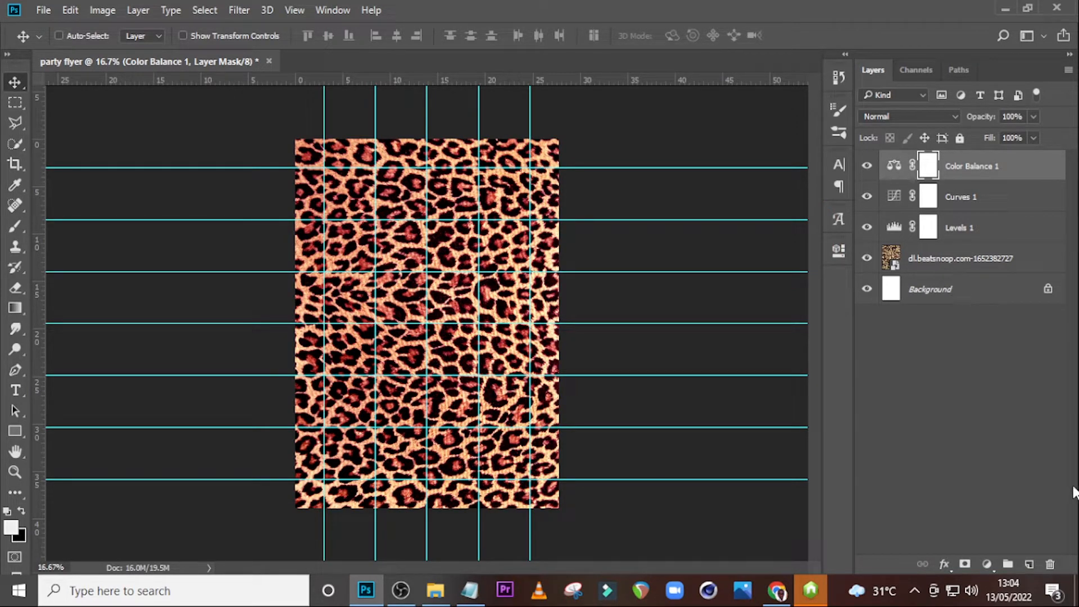
# Add a Solid Color fill layer in #2e0202 above the Color Balance adjustment and set its blend mode to Soft Light.
pyautogui.click(985, 564)
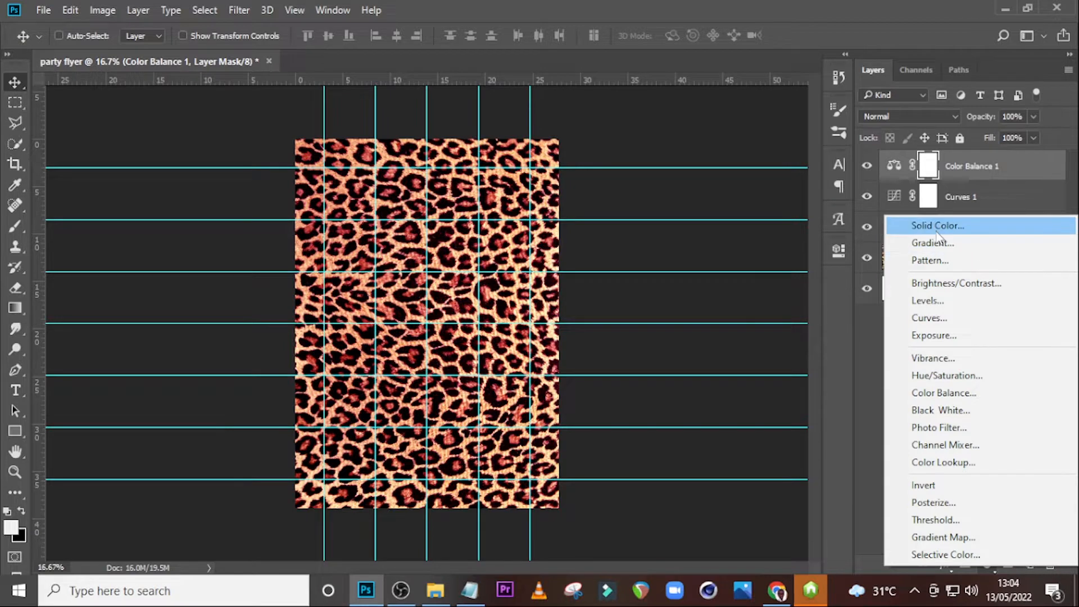
pyautogui.click(933, 222)
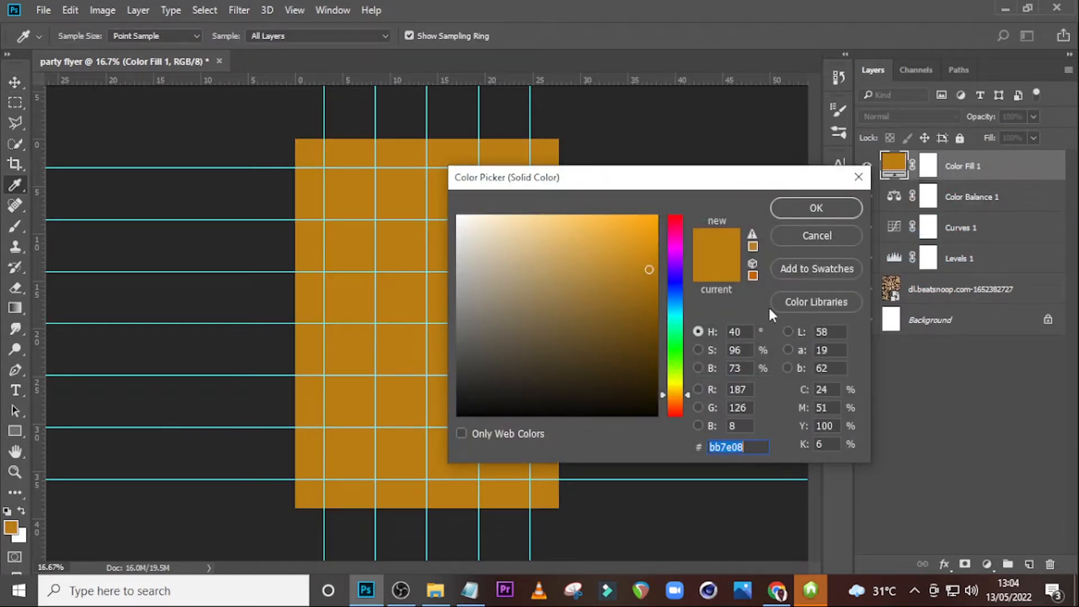
pyautogui.write('2e')
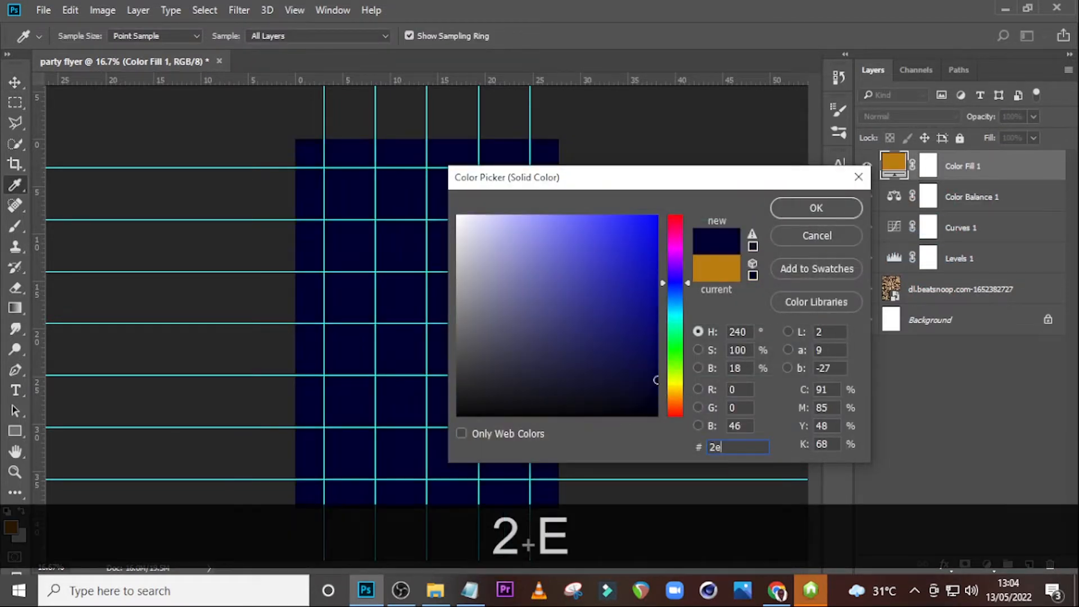
pyautogui.write('0')
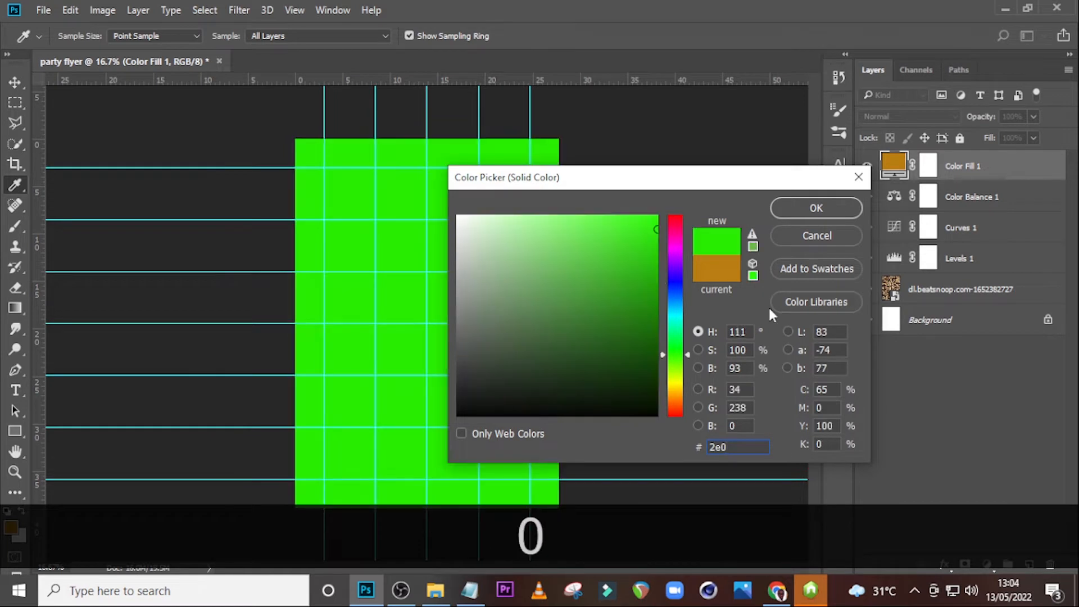
pyautogui.write('202')
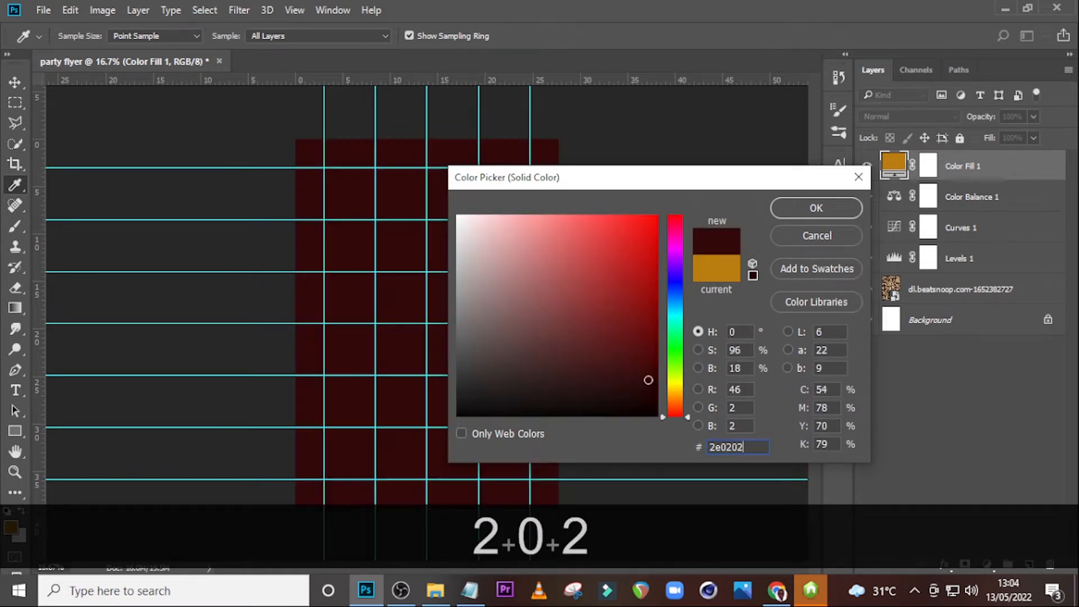
pyautogui.click(811, 209)
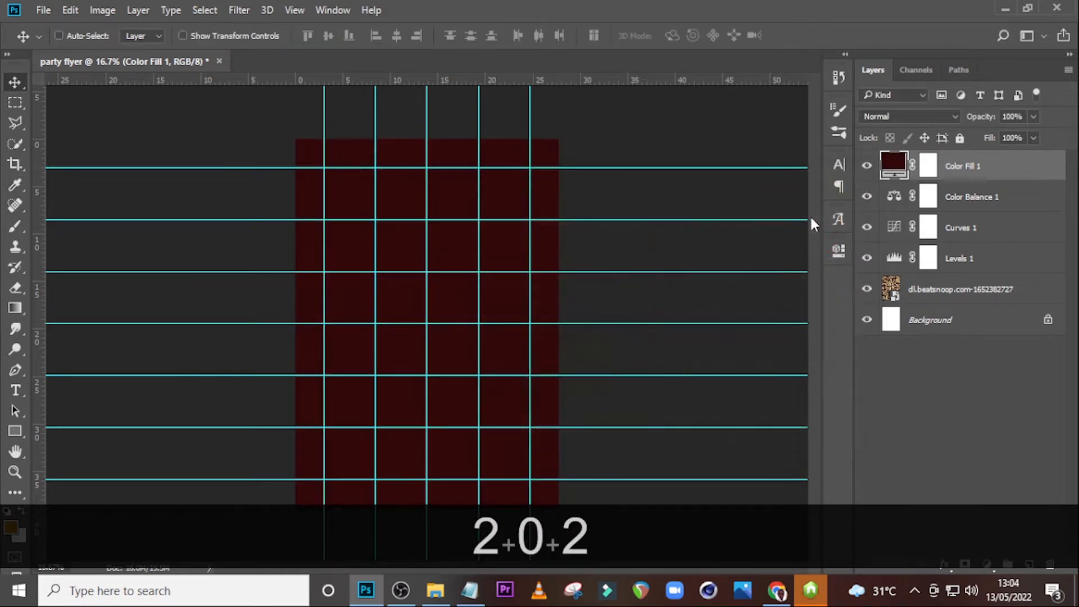
pyautogui.click(881, 116)
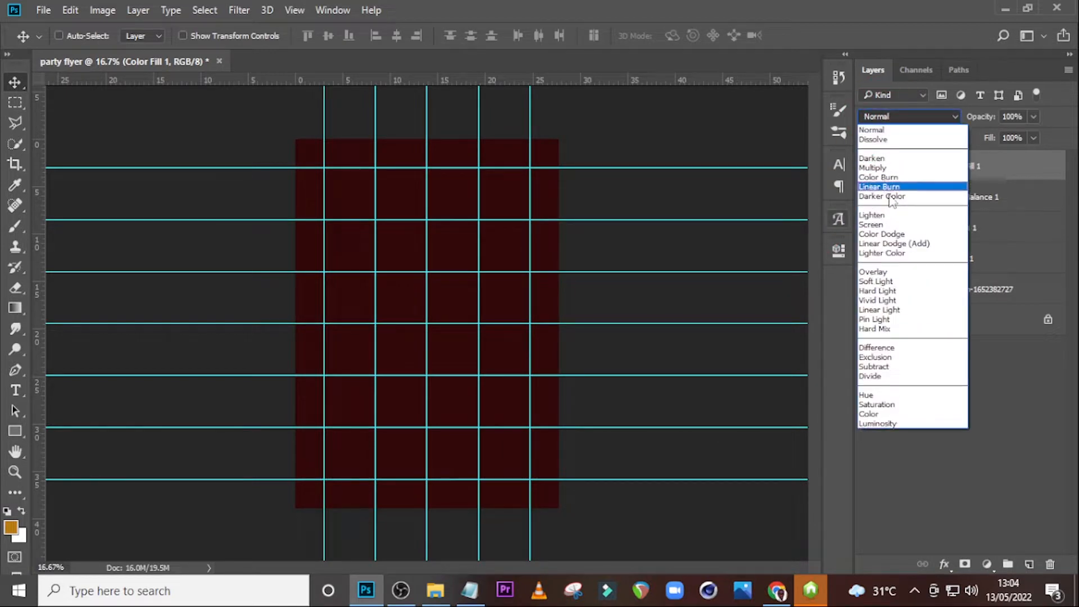
pyautogui.click(891, 282)
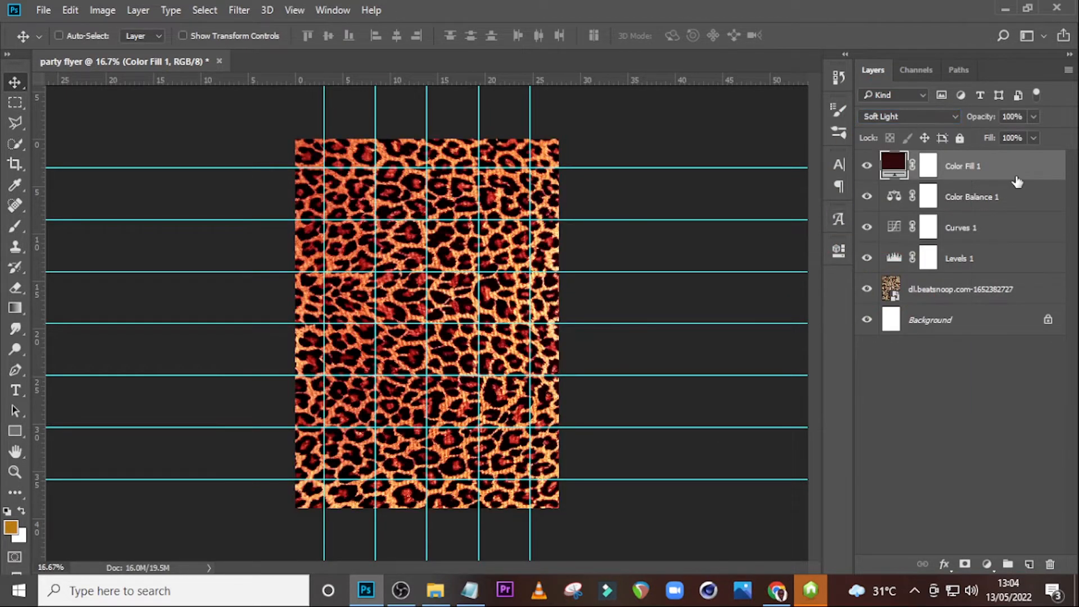
# Duplicate the dark red fill layer and set the copy's blend mode to Darken.
pyautogui.hotkey('ctrl', 'j')
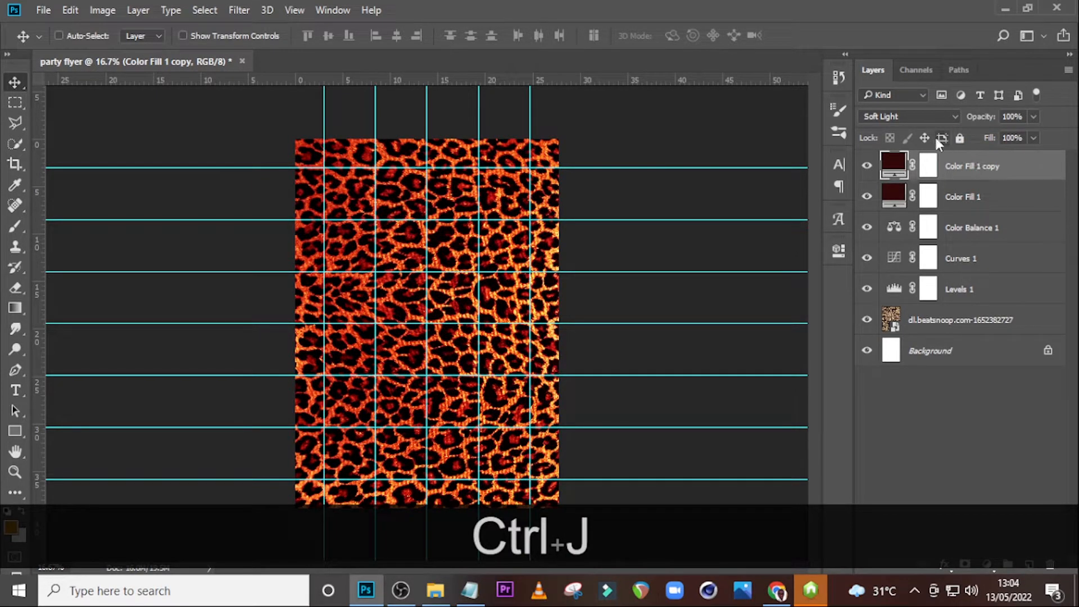
pyautogui.click(929, 116)
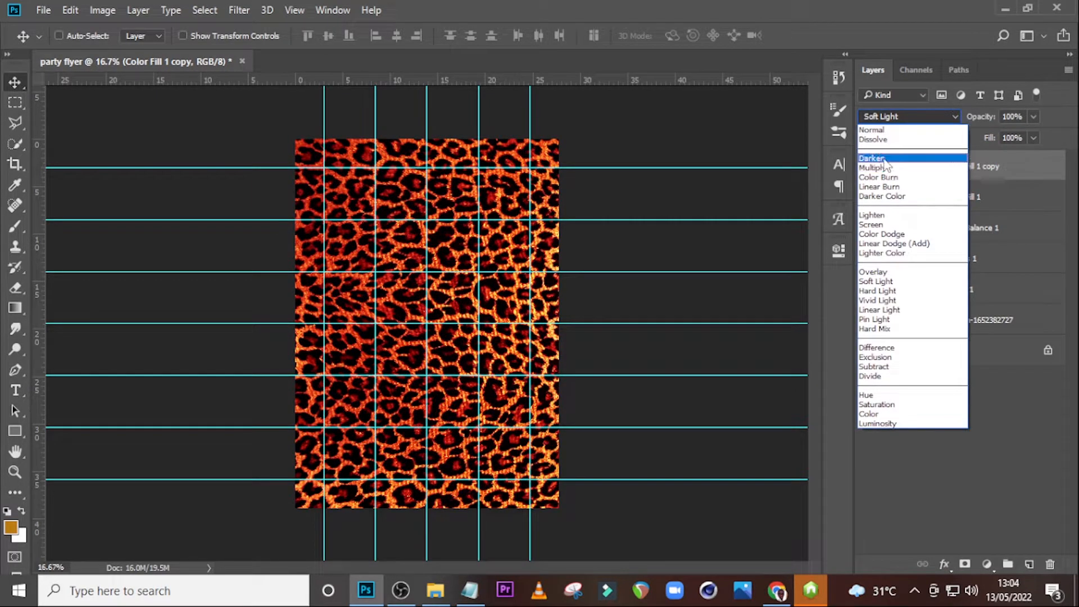
pyautogui.click(885, 159)
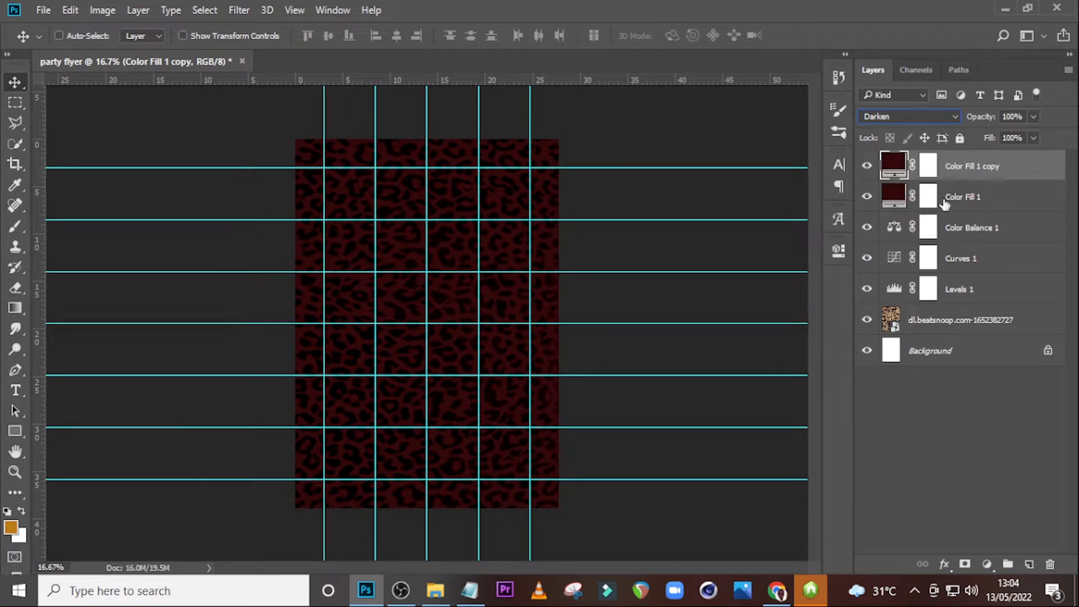
# Target the Darken fill copy's layer mask and set up a soft round Brush at size 1400 px and 79% opacity.
pyautogui.click(927, 169)
pyautogui.press('b')
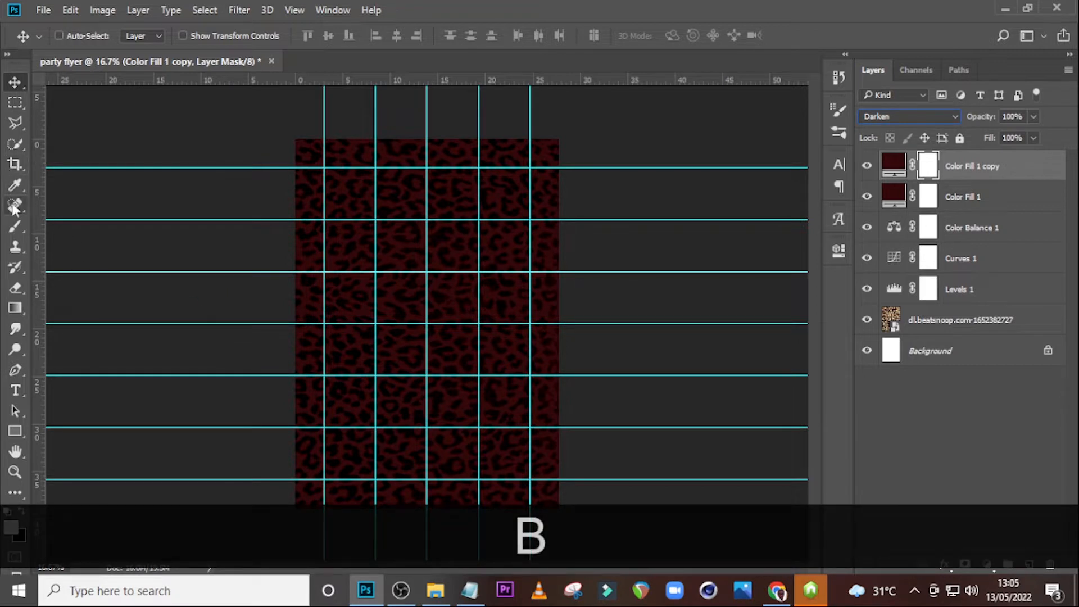
pyautogui.rightClick(12, 225)
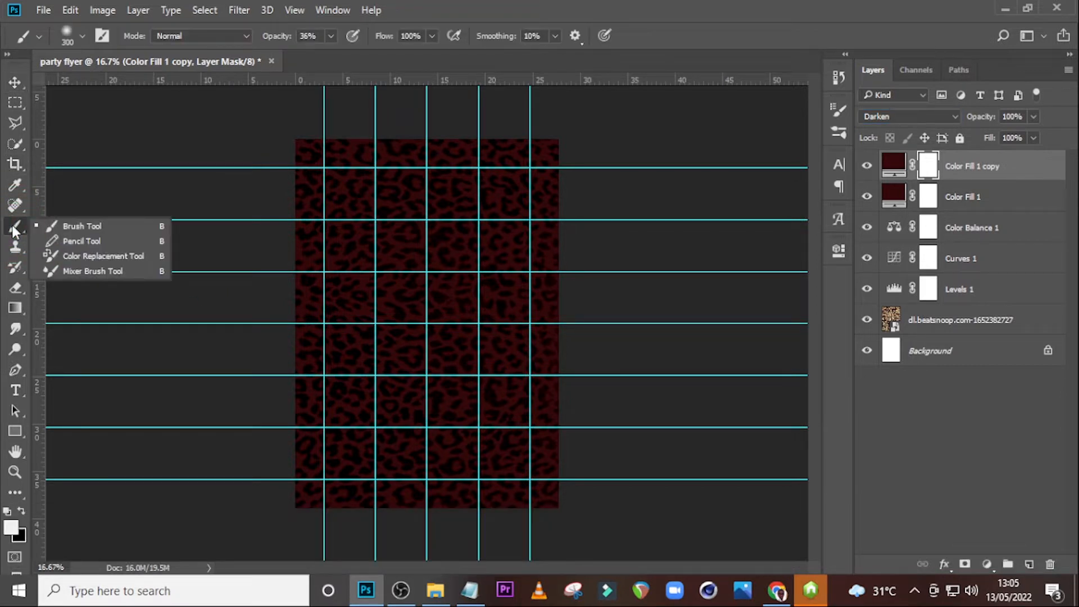
pyautogui.click(82, 35)
pyautogui.click(82, 36)
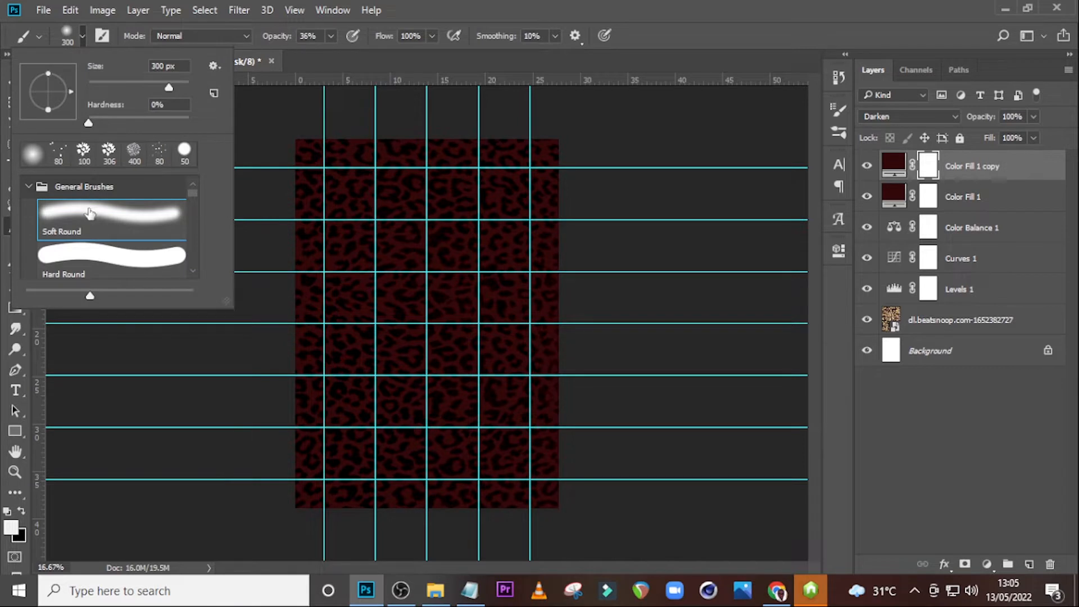
pyautogui.click(486, 6)
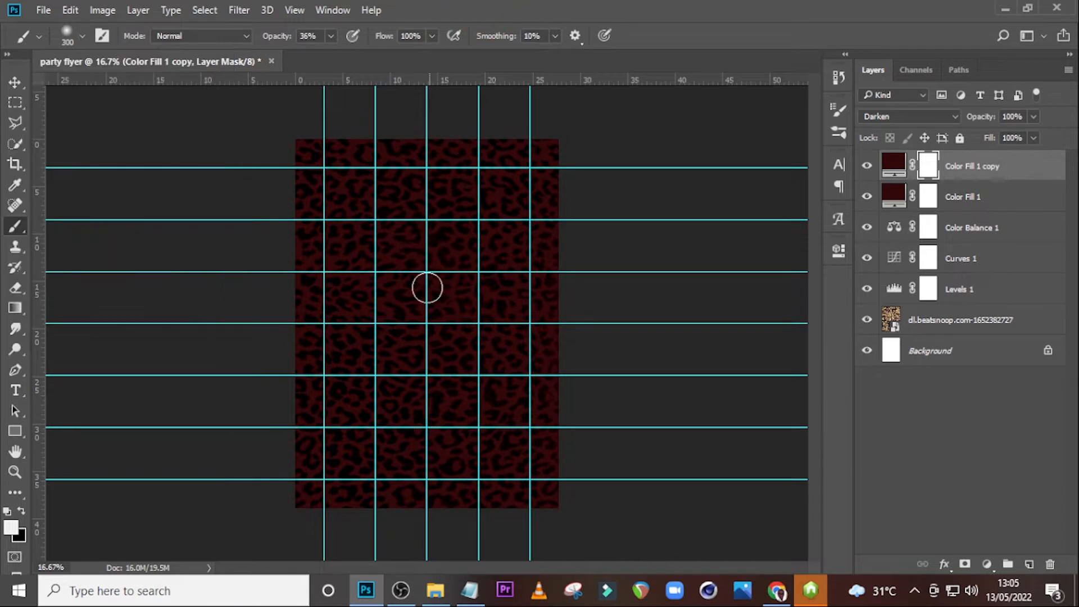
pyautogui.press(']')
pyautogui.press(']')
pyautogui.press(']')
pyautogui.press(']')
pyautogui.press(']')
pyautogui.press(']')
pyautogui.press(']')
pyautogui.press(']')
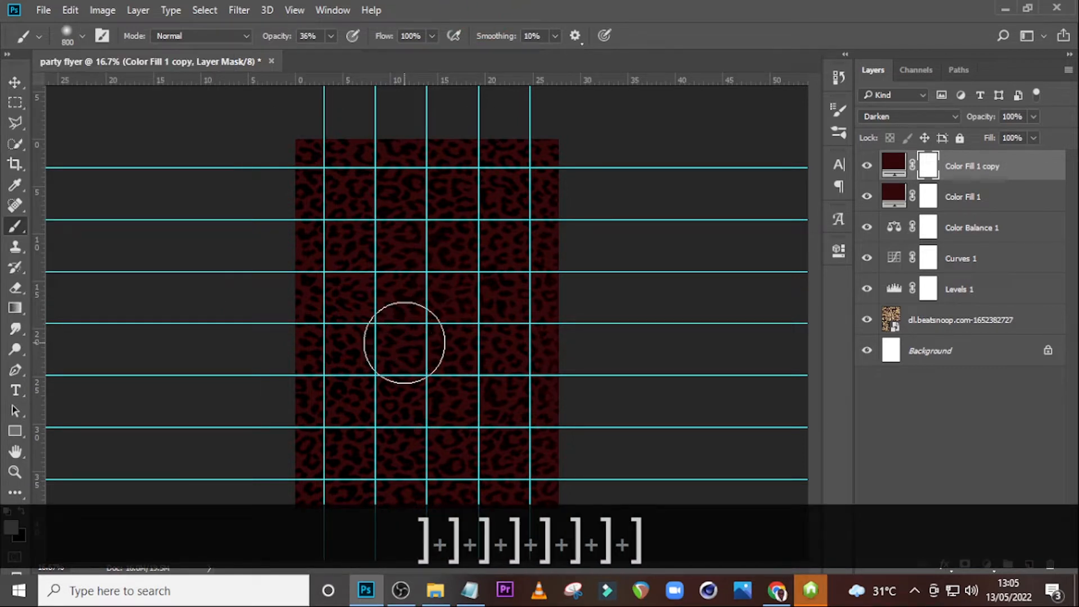
pyautogui.press(']')
pyautogui.press(']')
pyautogui.press(']')
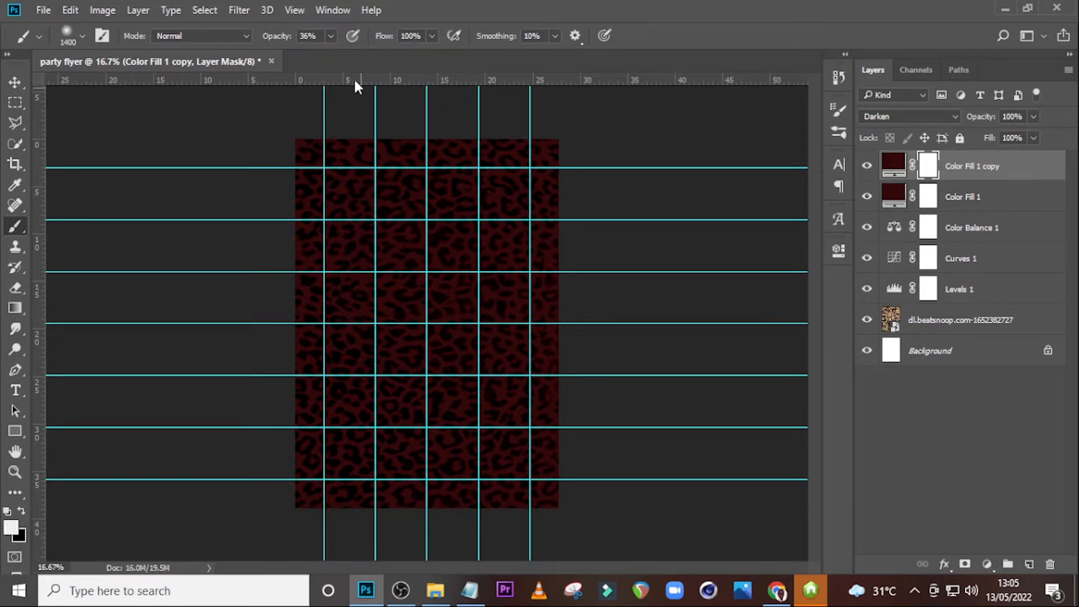
pyautogui.click(331, 36)
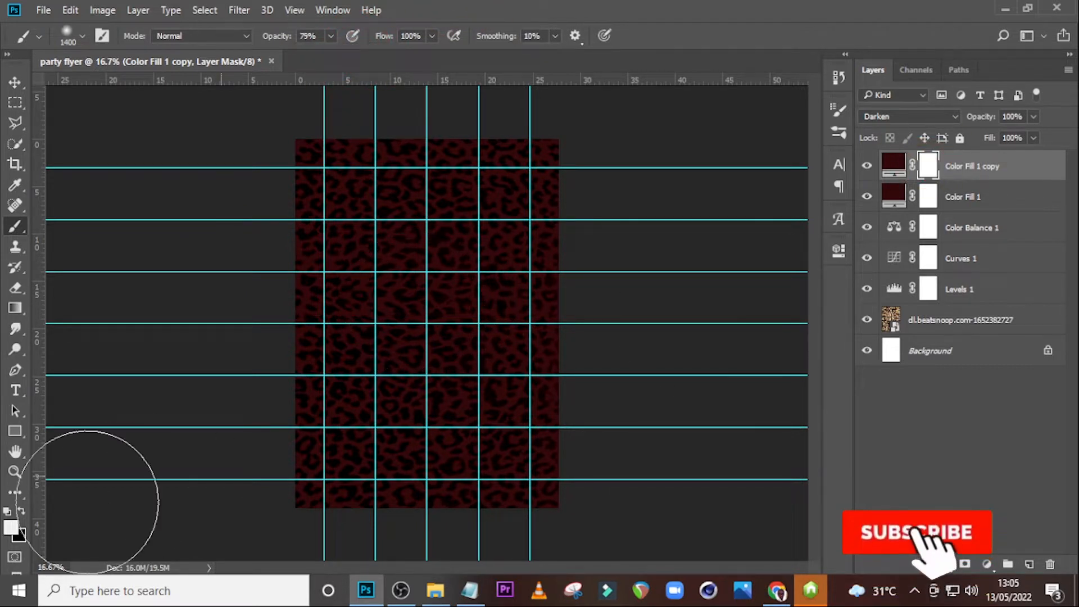
# Set the foreground colour to black and paint the mask around the canvas centre to reveal a glowing patch of leopard print.
pyautogui.click(10, 526)
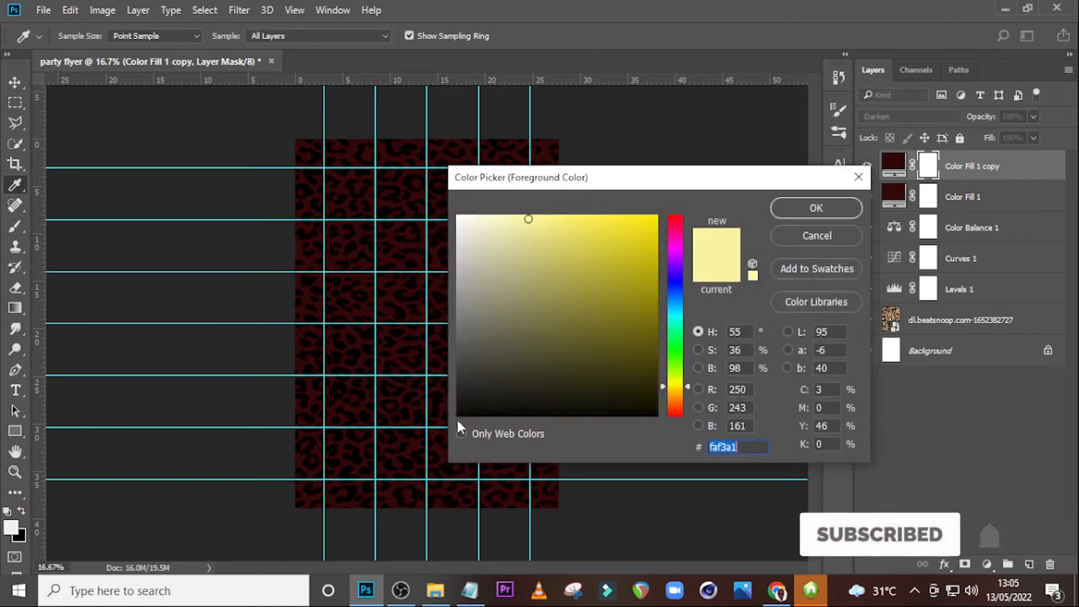
pyautogui.click(457, 416)
pyautogui.click(816, 207)
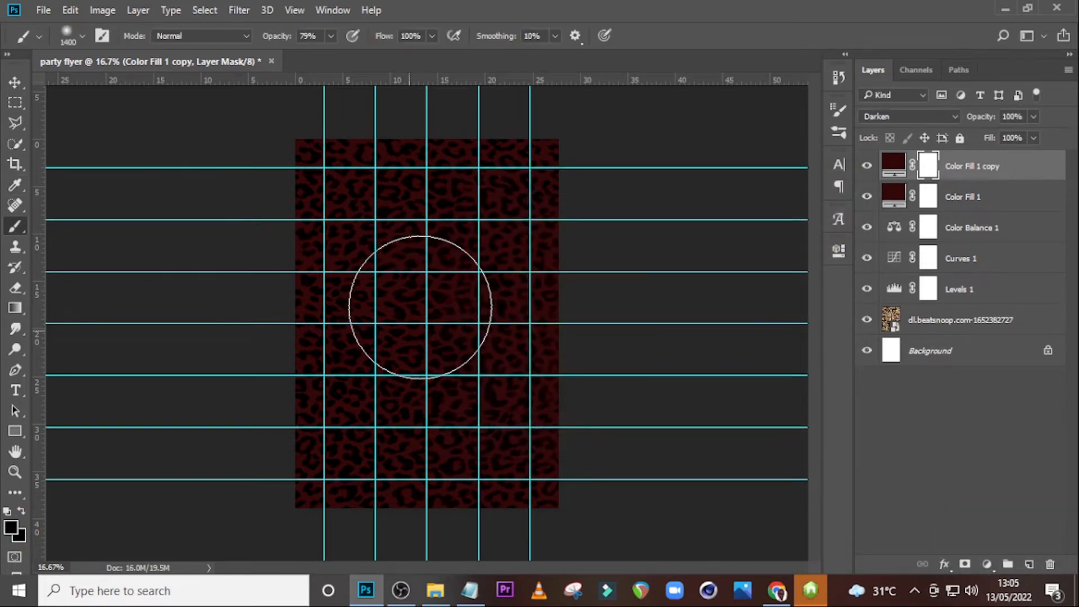
pyautogui.moveTo(419, 283); pyautogui.dragTo(404, 284)
pyautogui.moveTo(436, 320)
pyautogui.mouseDown()
pyautogui.moveTo(446, 320)
pyautogui.moveTo(420, 317)
pyautogui.moveTo(422, 282)
pyautogui.moveTo(438, 289)
pyautogui.mouseUp()
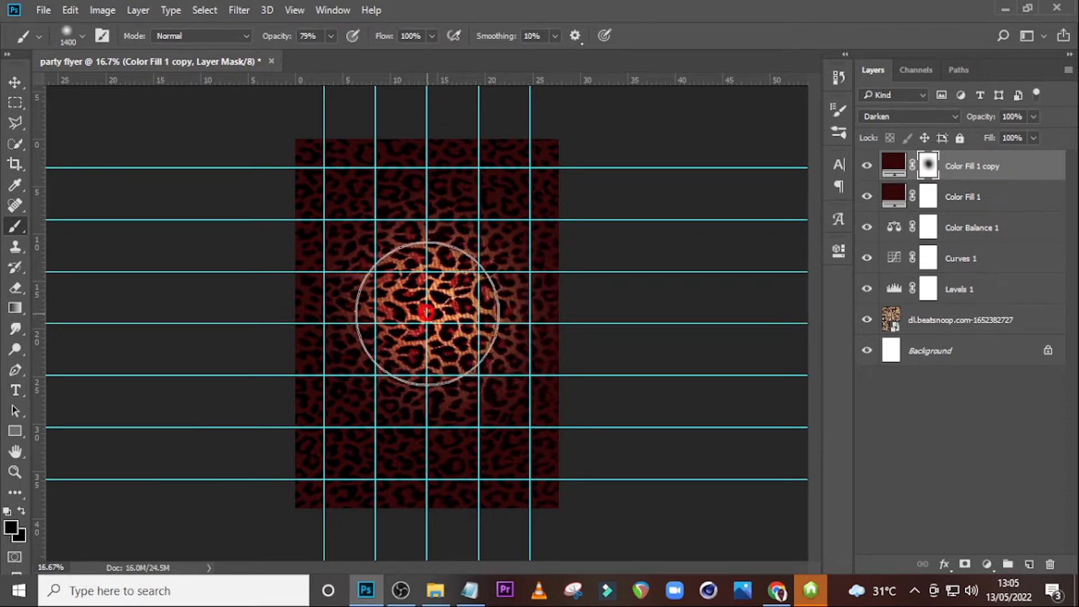
# Duplicate the masked Darken fill layer and replace the new copy's painted mask with a blank white one.
pyautogui.click(959, 168)
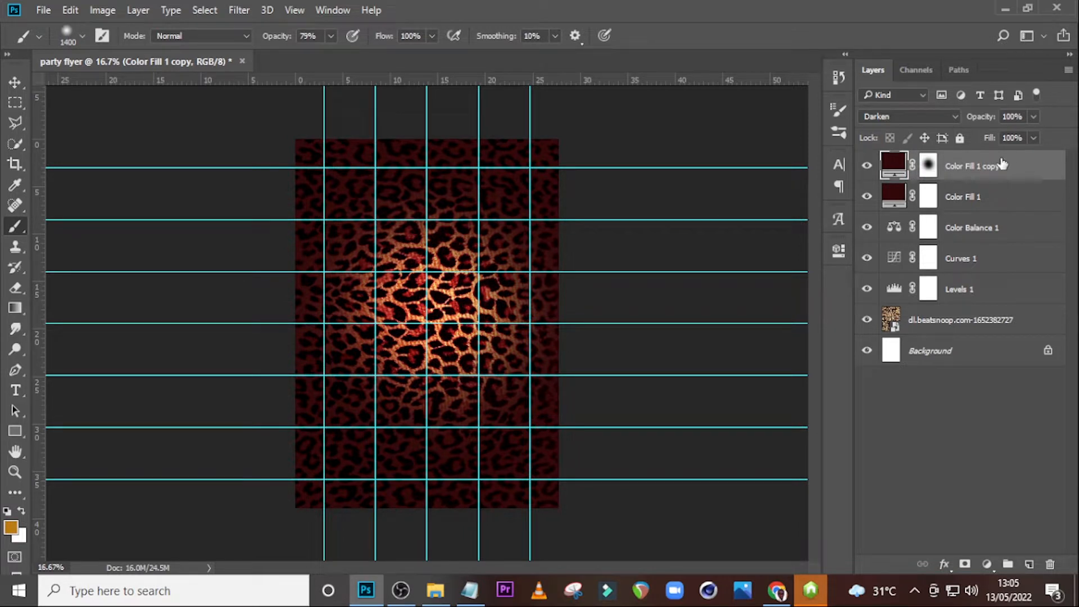
pyautogui.hotkey('ctrl', 'j')
pyautogui.rightClick(929, 165)
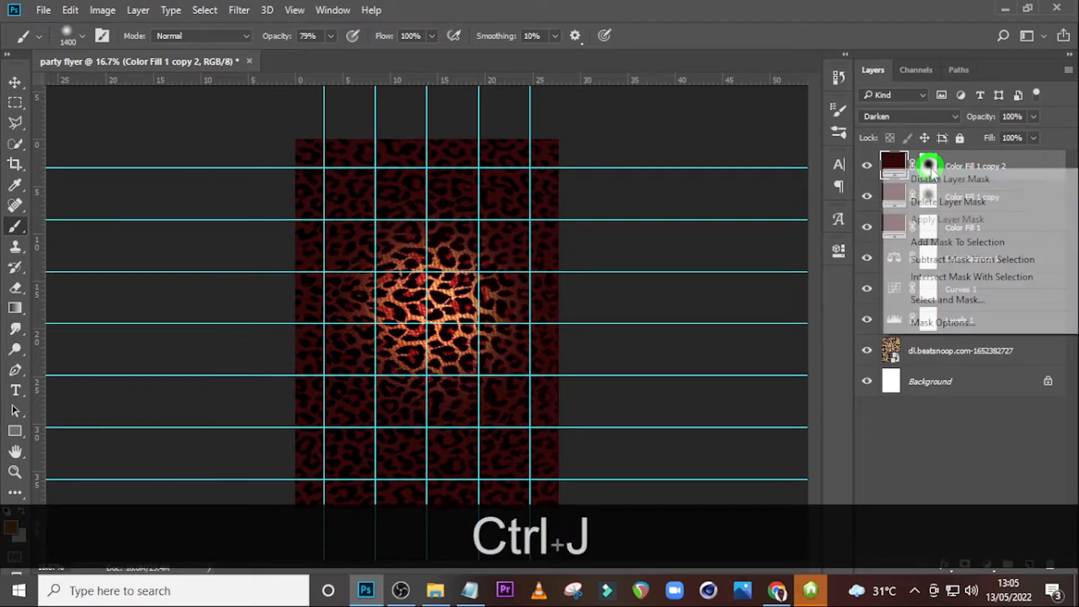
pyautogui.click(899, 202)
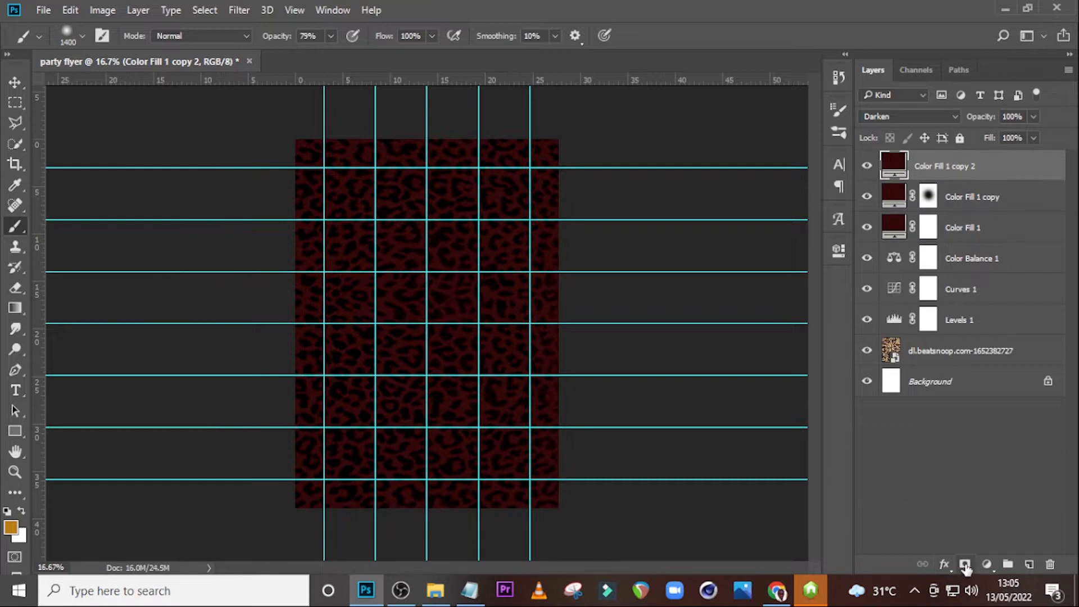
pyautogui.click(964, 565)
# Change the topmost fill layer's colour to black (#000000) and set its opacity to 47%.
pyautogui.doubleClick(894, 166)
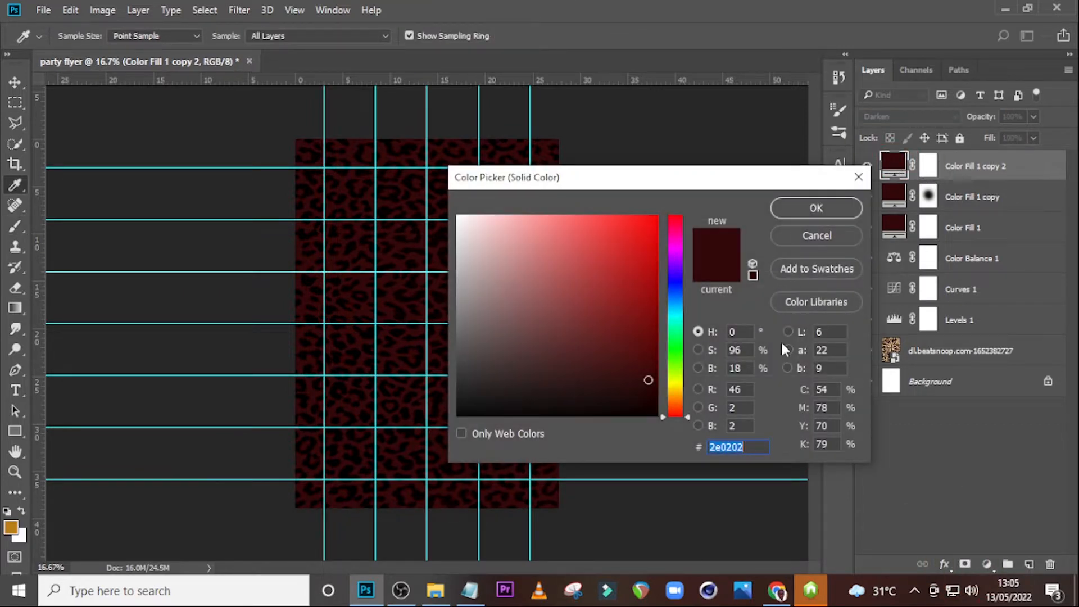
pyautogui.moveTo(503, 414); pyautogui.dragTo(441, 430)
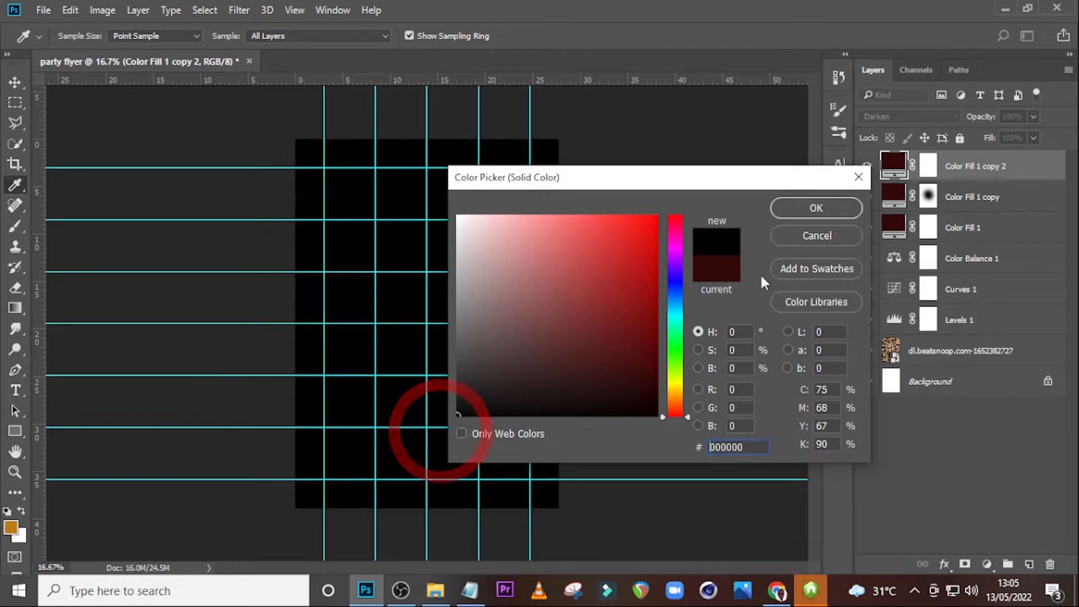
pyautogui.click(811, 209)
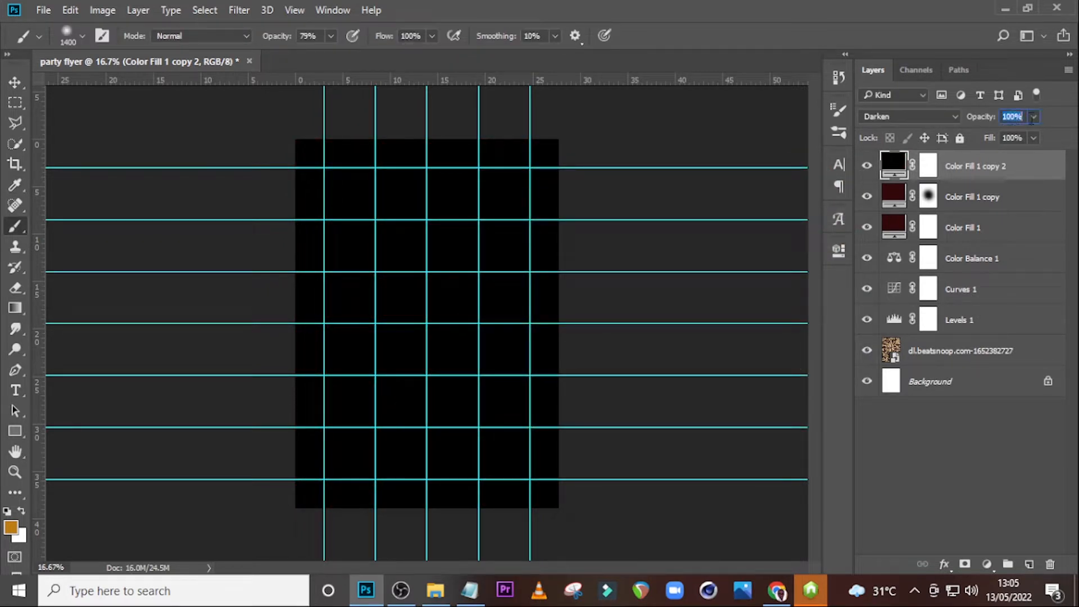
pyautogui.write('47')
pyautogui.press('Return')
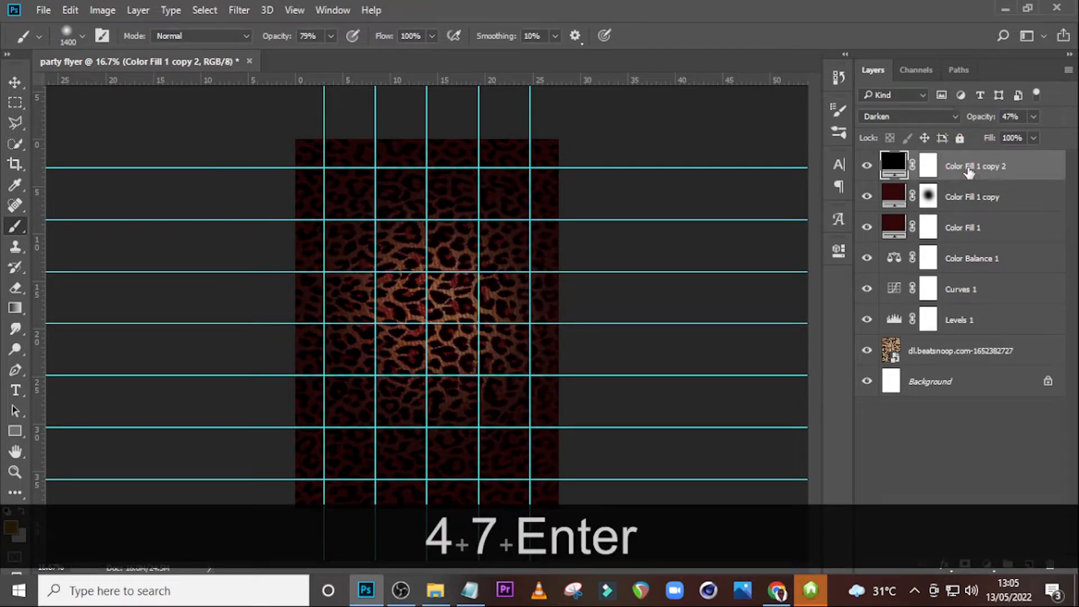
# Group all layers from the black fill down to the leopard-print image and name the group BG.
pyautogui.keyDown('shift'); pyautogui.click(948, 351); pyautogui.keyUp('shift')
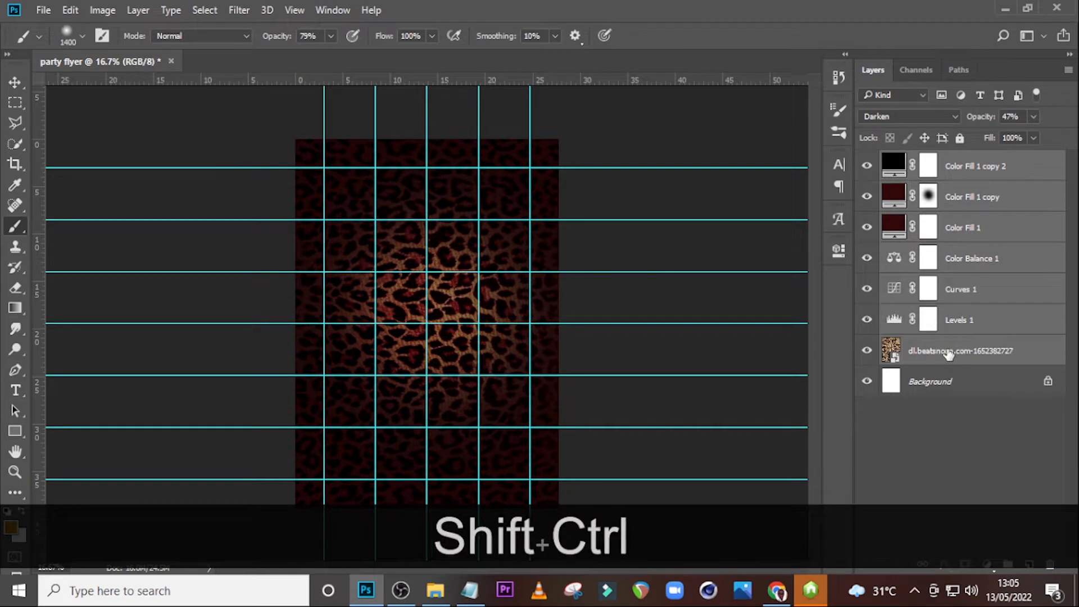
pyautogui.hotkey('ctrl', 'shift', 'g')
pyautogui.doubleClick(926, 160)
pyautogui.press('capslock')
pyautogui.write('BG')
pyautogui.press('Return')
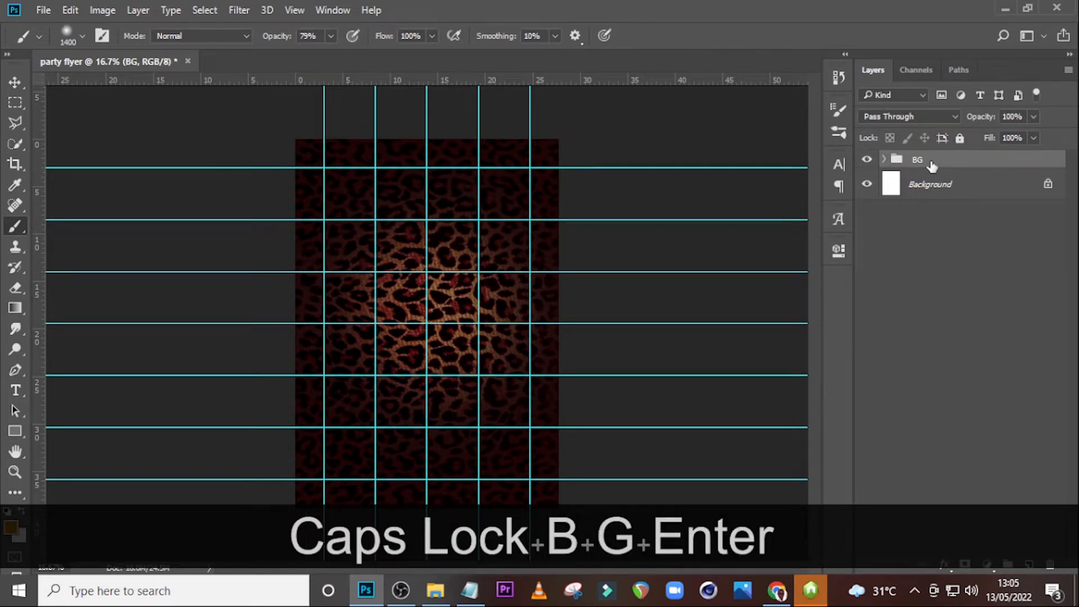
# Place the pngwing.com1 cutout of the woman in a headwrap onto the canvas from File Explorer.
pyautogui.click(436, 590)
pyautogui.moveTo(1008, 236); pyautogui.dragTo(405, 567)
pyautogui.moveTo(358, 602); pyautogui.dragTo(439, 321)
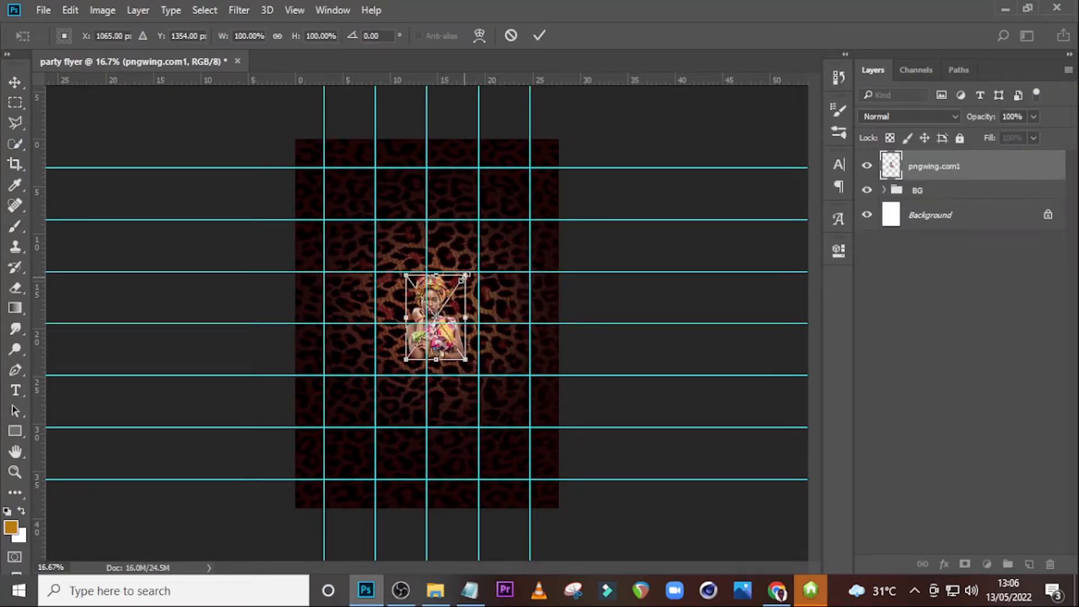
# Enlarge the woman cutout proportionally, move it up so the headwrap reaches just above the first horizontal guide, and commit the placement.
pyautogui.moveTo(466, 275); pyautogui.dragTo(514, 232)
pyautogui.hotkey('shift', 'Left')
pyautogui.hotkey('shift', 'Up')
pyautogui.hotkey('shift', 'Up')
pyautogui.hotkey('shift', 'Up')
pyautogui.hotkey('shift', 'Up')
pyautogui.hotkey('shift', 'Up')
pyautogui.hotkey('shift', 'Up')
pyautogui.hotkey('shift', 'Up')
pyautogui.hotkey('shift', 'Up')
pyautogui.moveTo(496, 352); pyautogui.dragTo(502, 359)
pyautogui.hotkey('shift', 'Up')
pyautogui.hotkey('shift', 'Up')
pyautogui.hotkey('shift', 'Up')
pyautogui.press('Return')
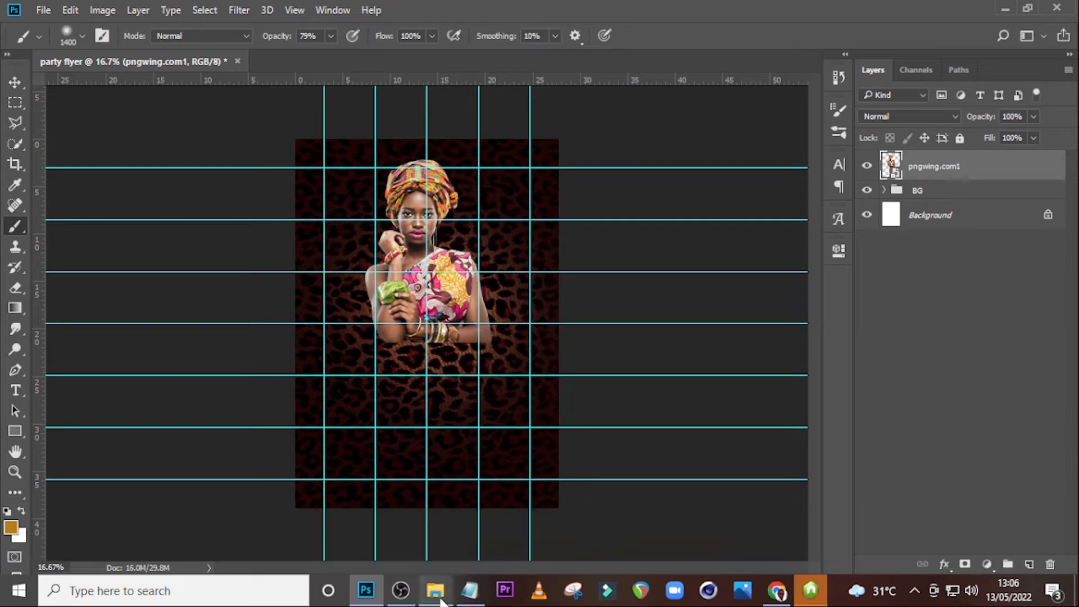
# Place the pngwing.com (1) wooden board from File Explorer over the woman's lower arms, scaled to about 157%, and commit it.
pyautogui.click(435, 590)
pyautogui.click(854, 212)
pyautogui.moveTo(855, 212); pyautogui.dragTo(427, 337)
pyautogui.moveTo(477, 376); pyautogui.dragTo(501, 397)
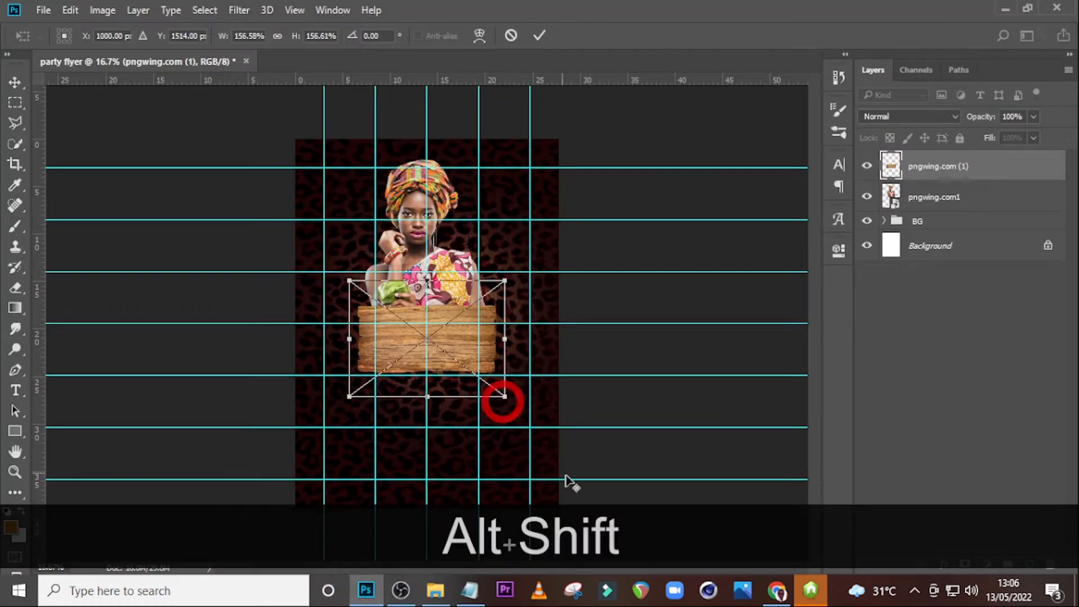
pyautogui.hotkey('alt', 'shift', 'Return')
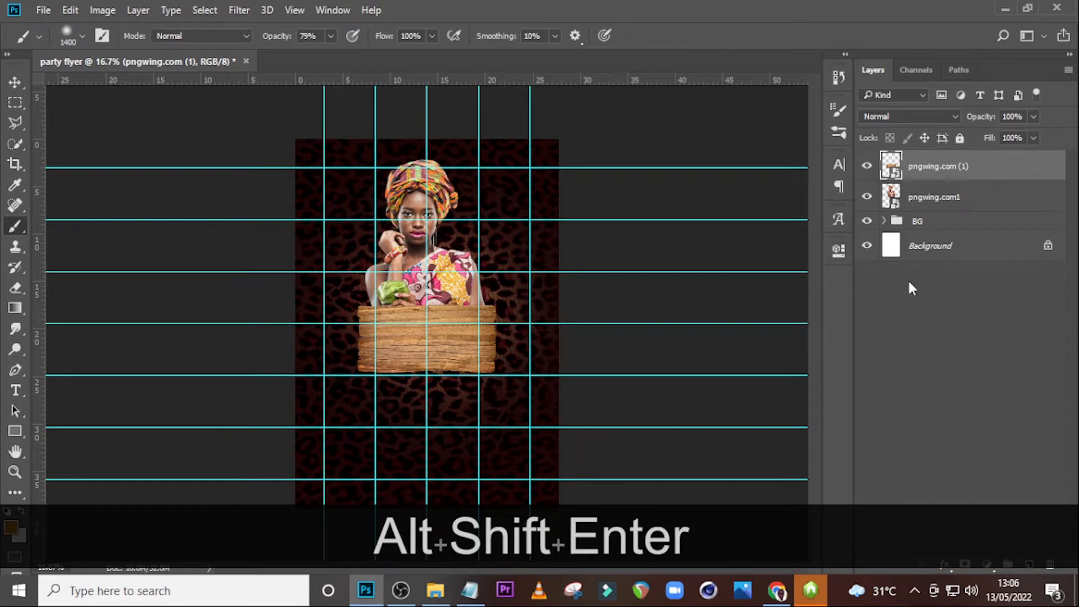
# Place the pngwing.com (7) roped wooden board from File Explorer over the first board's lower edge, scaled to about 91%, and commit it.
pyautogui.click(437, 591)
pyautogui.moveTo(964, 216)
pyautogui.mouseDown()
pyautogui.moveTo(760, 373)
pyautogui.moveTo(378, 498)
pyautogui.moveTo(508, 412)
pyautogui.moveTo(509, 435)
pyautogui.mouseUp()
pyautogui.hotkey('shift', 'Up')
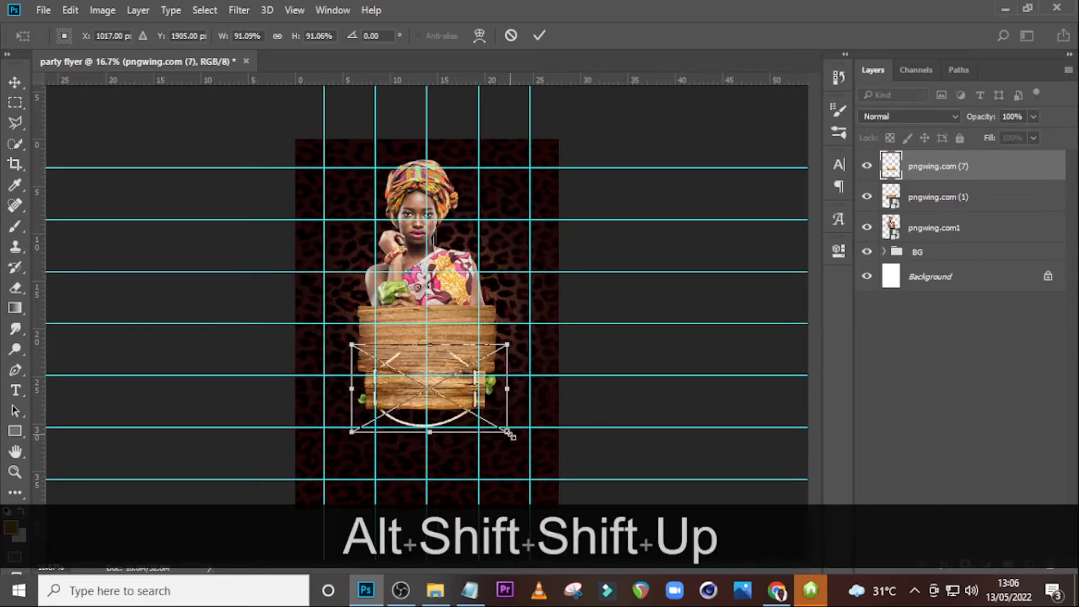
pyautogui.press('Return')
# Group the two wooden board layers and name the group WOOD.
pyautogui.keyDown('ctrl'); pyautogui.click(961, 195); pyautogui.keyUp('ctrl')
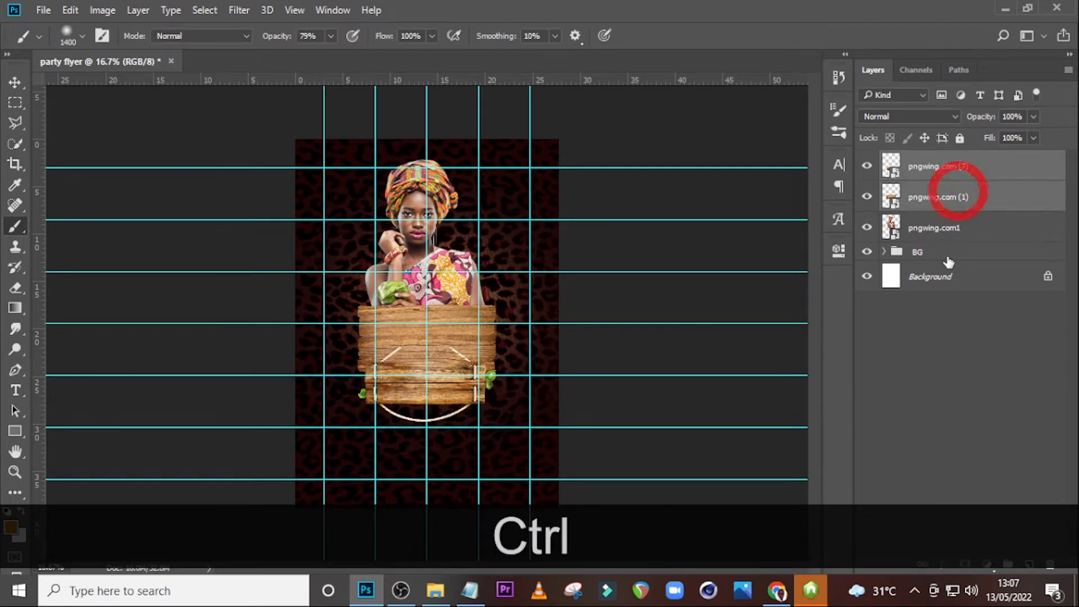
pyautogui.hotkey('ctrl', 'g')
pyautogui.doubleClick(926, 160)
pyautogui.press('capslock')
pyautogui.press('capslock')
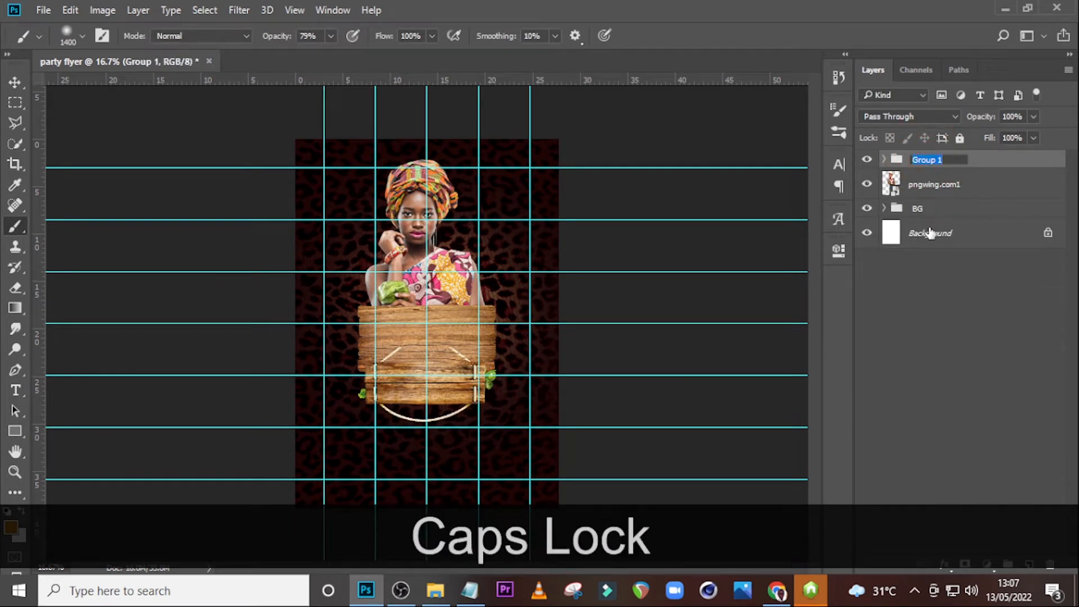
pyautogui.write('WOOD')
pyautogui.press('Return')
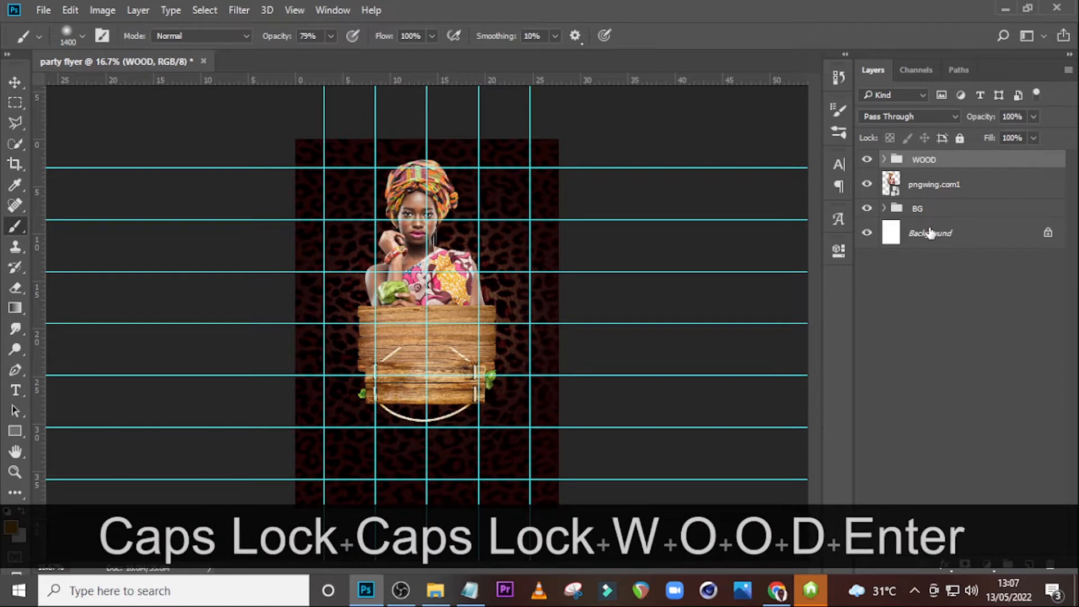
# Group the two board layers again inside the WOOD group, name the nested group wood, and collapse the outer group.
pyautogui.click(885, 160)
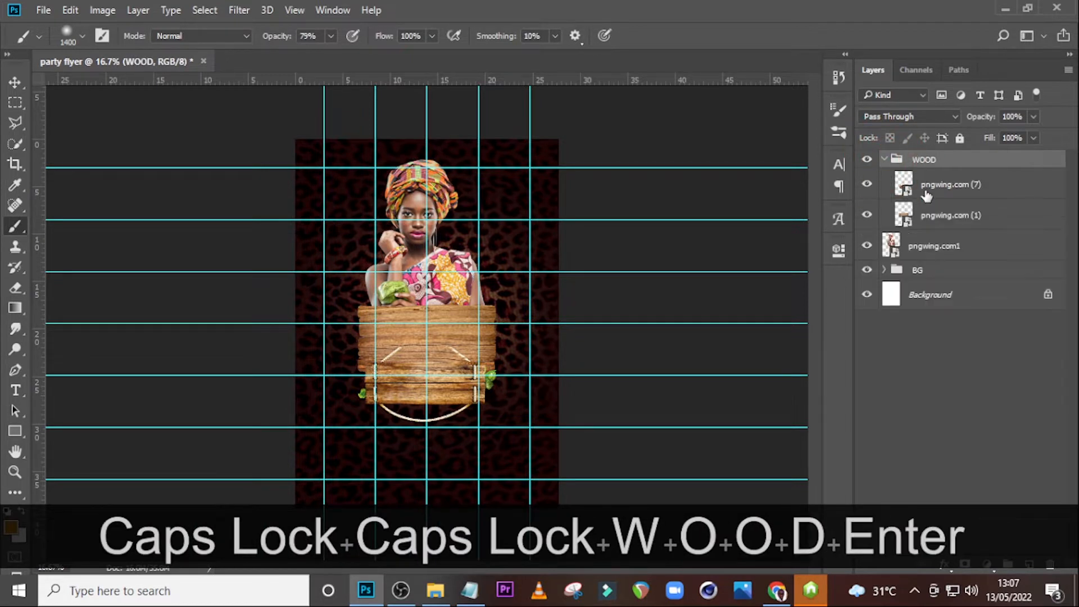
pyautogui.click(944, 220)
pyautogui.keyDown('ctrl'); pyautogui.click(940, 194); pyautogui.keyUp('ctrl')
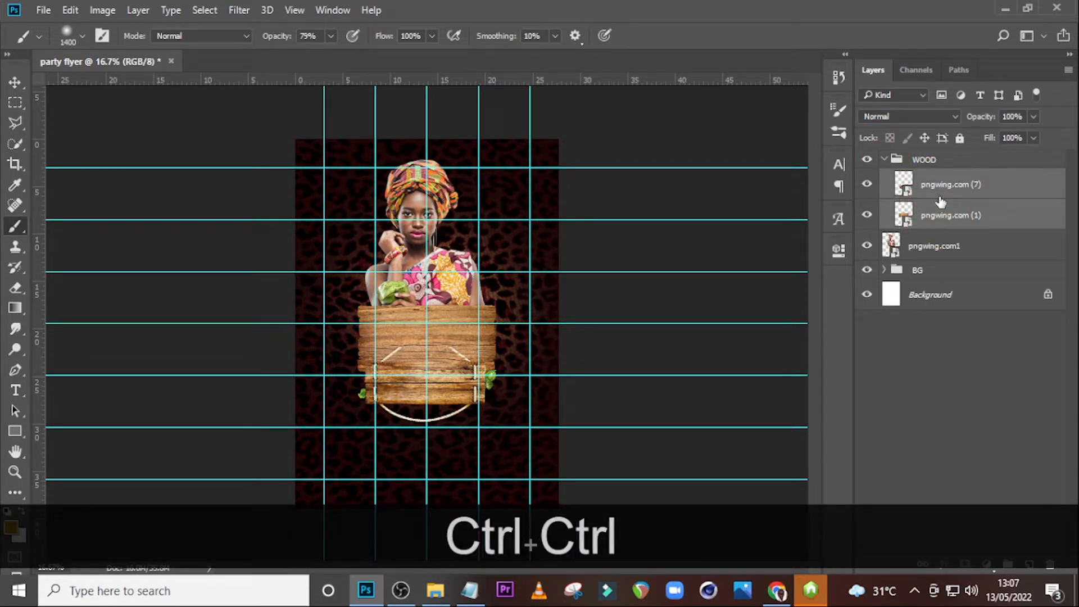
pyautogui.hotkey('ctrl', 'g')
pyautogui.press('capslock')
pyautogui.doubleClick(938, 179)
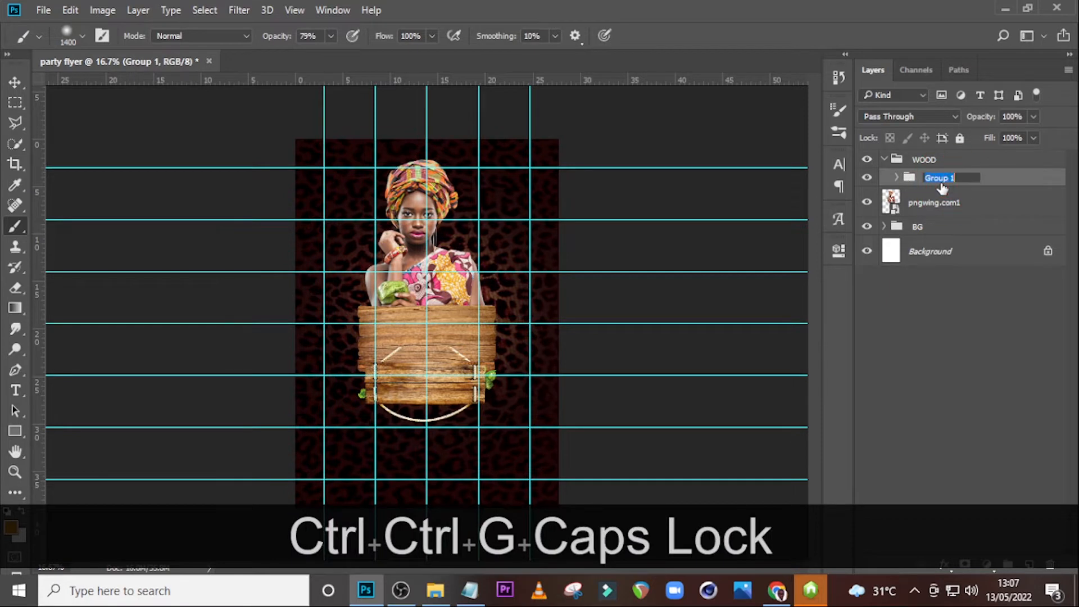
pyautogui.write('wood')
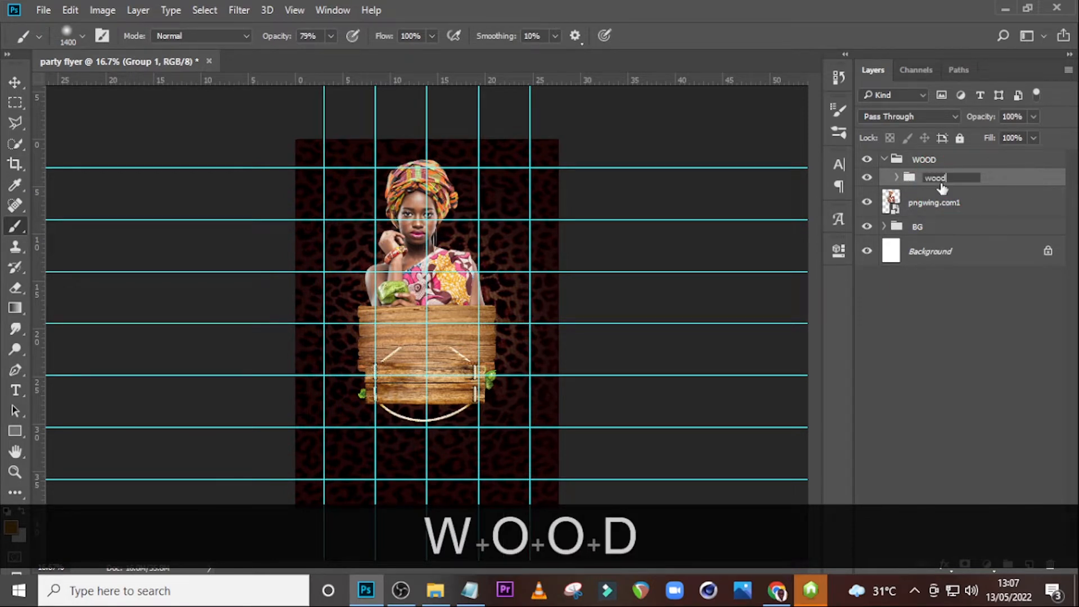
pyautogui.press('Return')
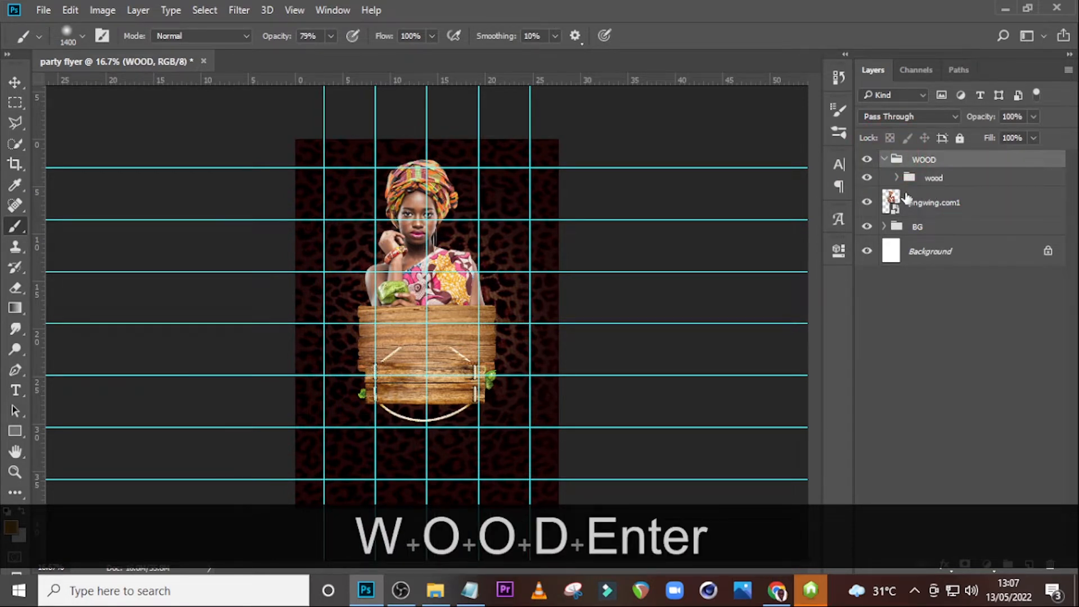
pyautogui.click(887, 160)
# Add an Exposure adjustment layer above the woman cutout and clip it to that layer.
pyautogui.click(921, 191)
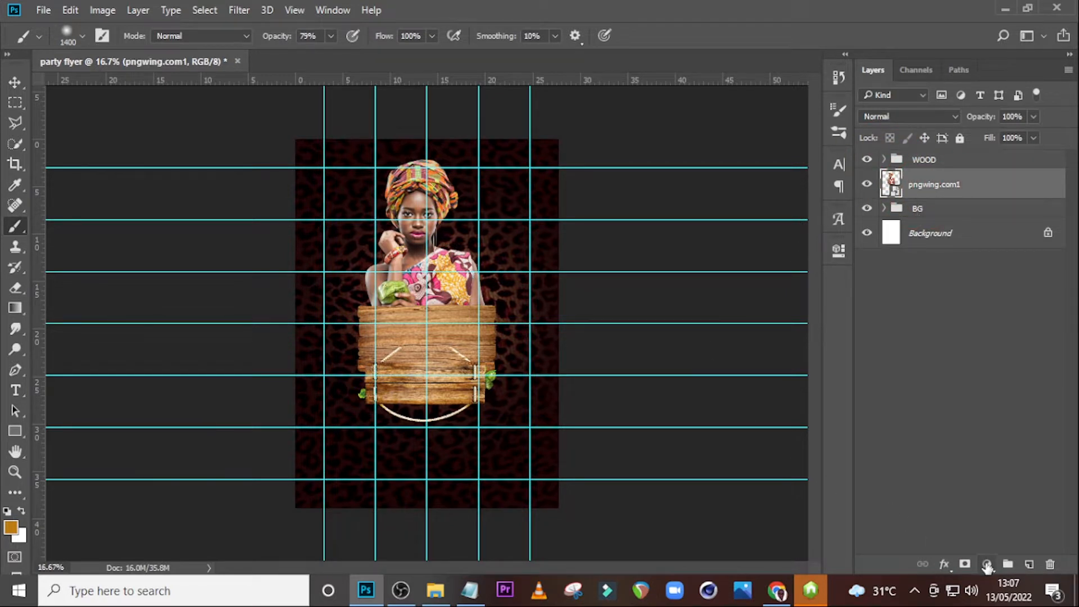
pyautogui.click(986, 564)
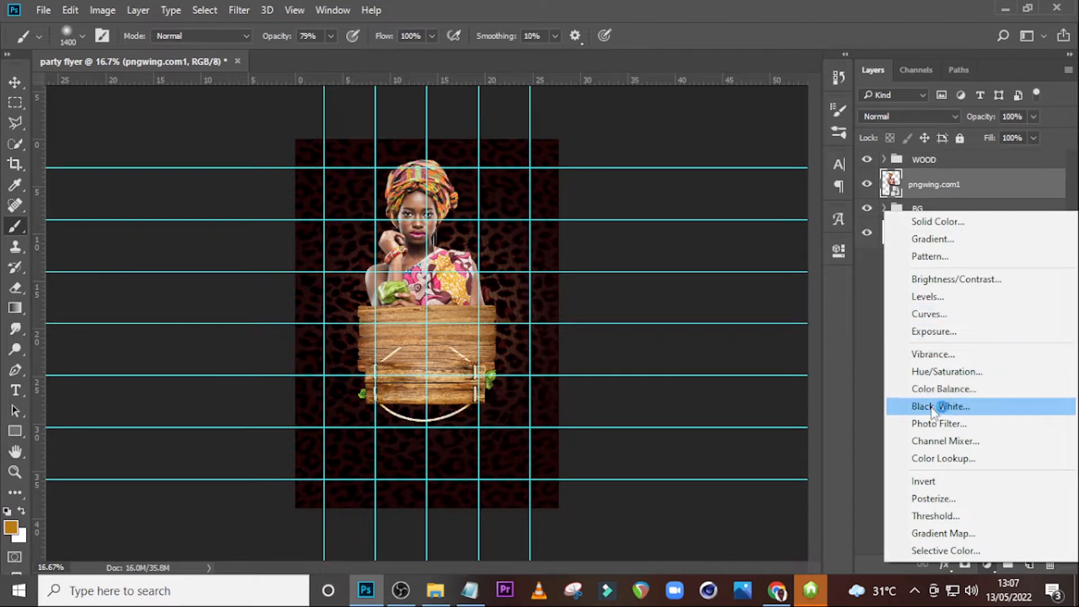
pyautogui.click(931, 331)
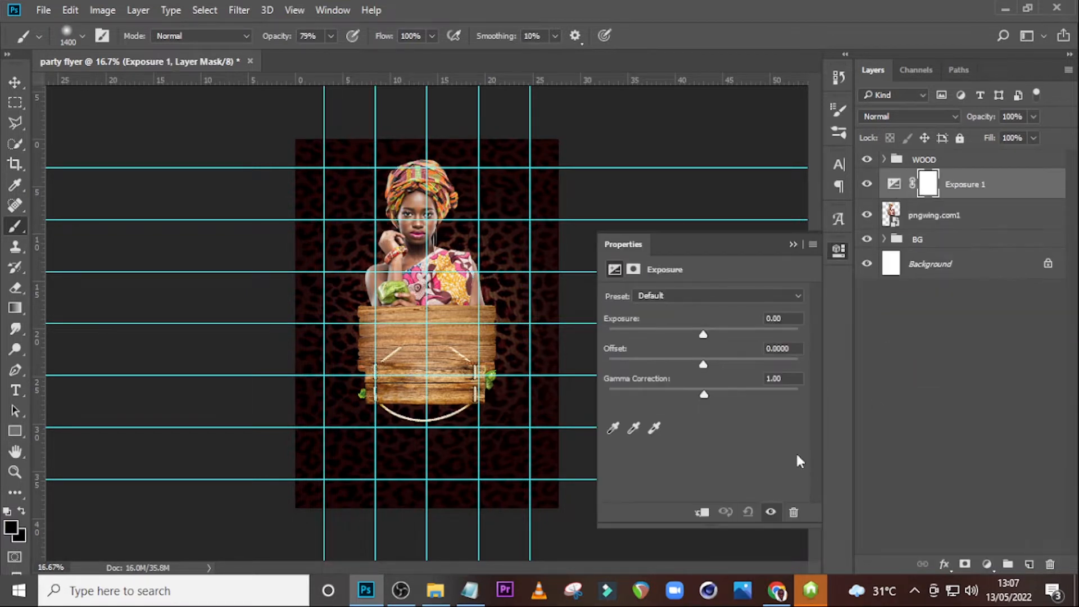
pyautogui.click(702, 512)
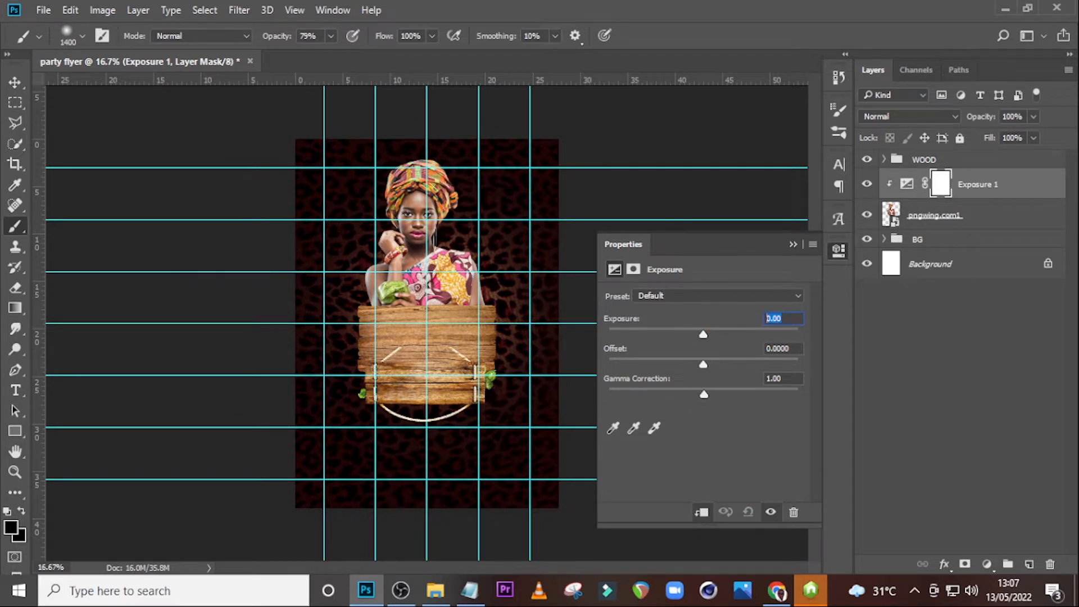
# Darken the woman by setting the adjustment's exposure to -1.89 and its offset to -0.0042.
pyautogui.write('-1.')
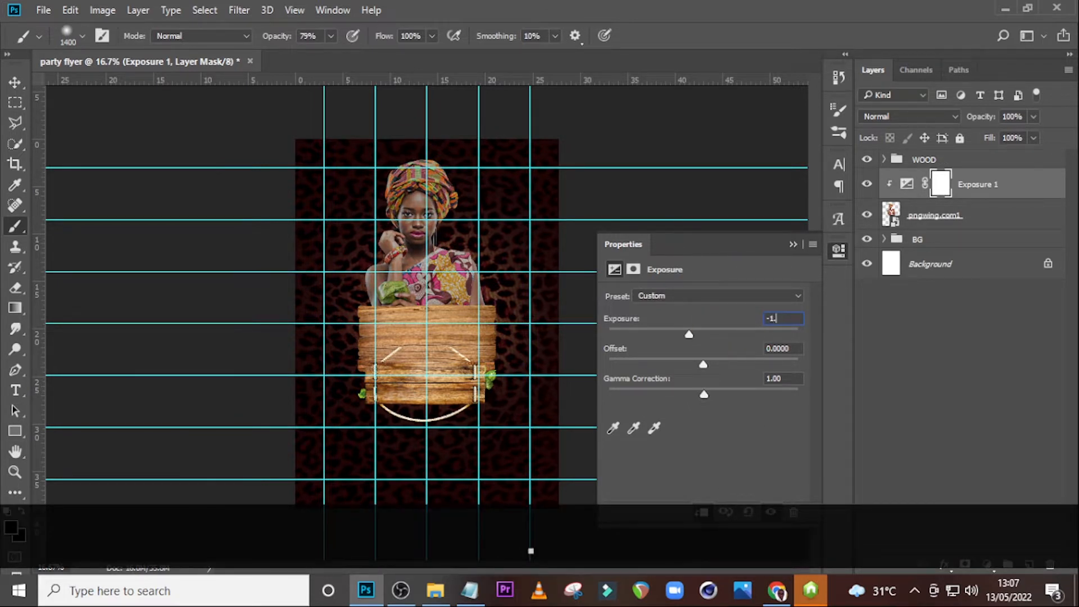
pyautogui.write('89')
pyautogui.press('Return')
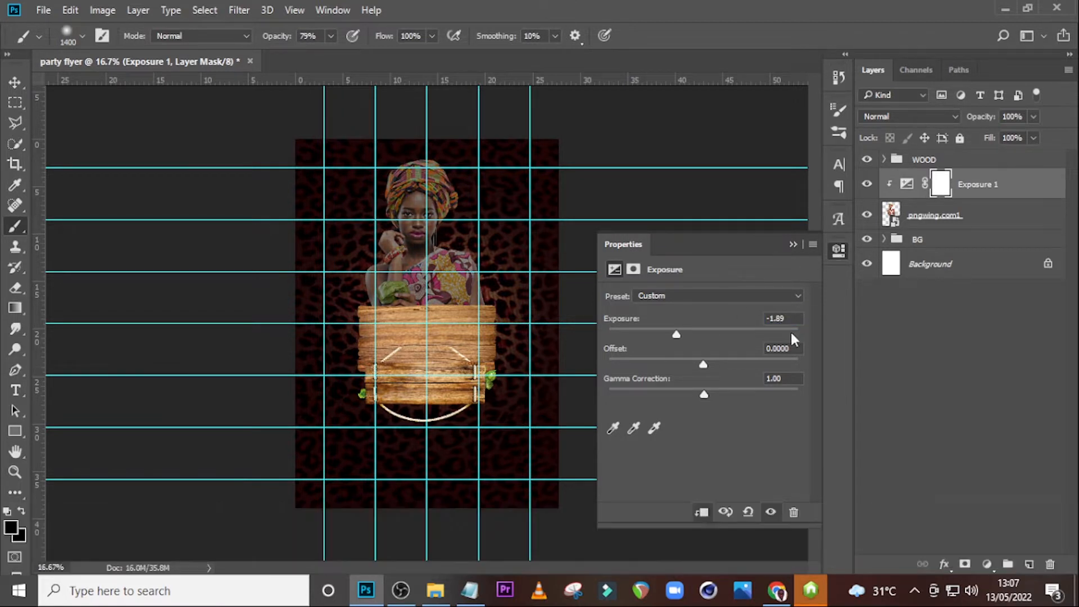
pyautogui.click(781, 348)
pyautogui.write('-0.0042')
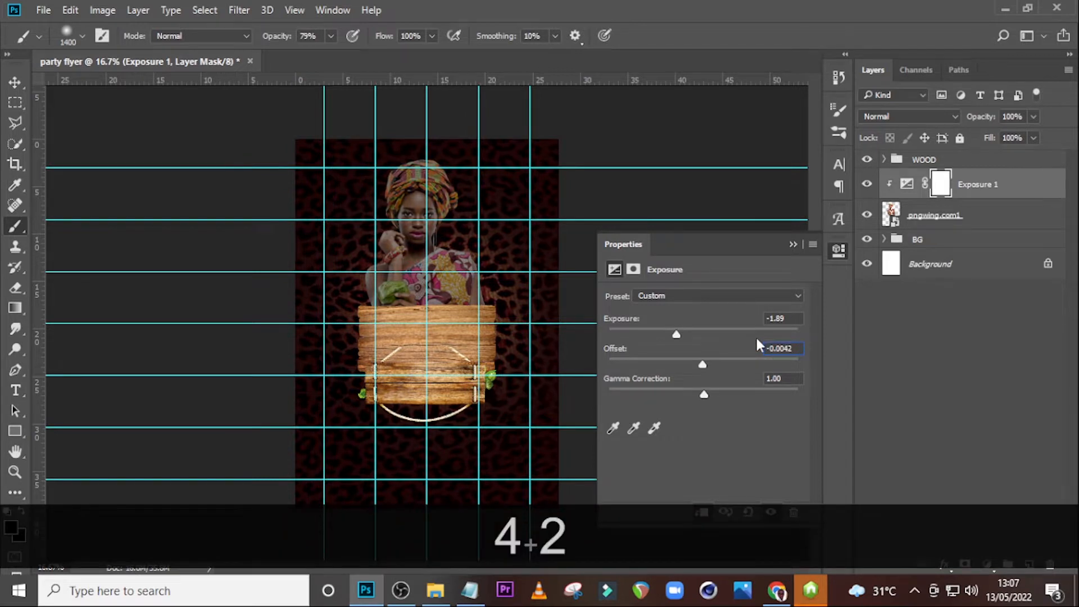
pyautogui.press('Return')
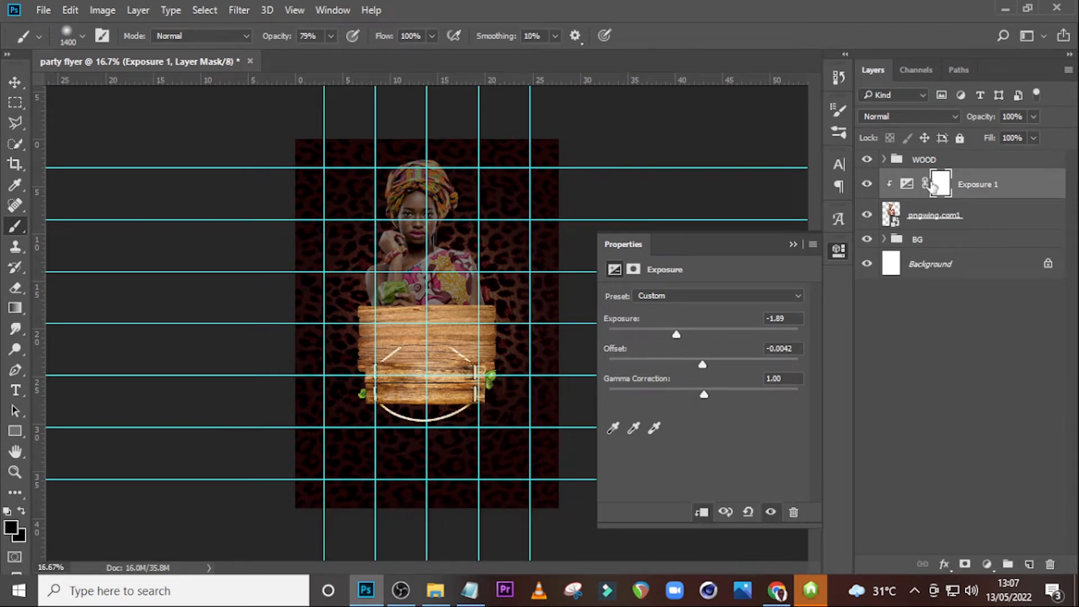
# Paint on the Exposure layer's mask with a 150 px black brush at 48% opacity to brighten the woman's forehead.
pyautogui.click(907, 185)
pyautogui.hotkey('ctrl', '=')
pyautogui.hotkey('ctrl', '=')
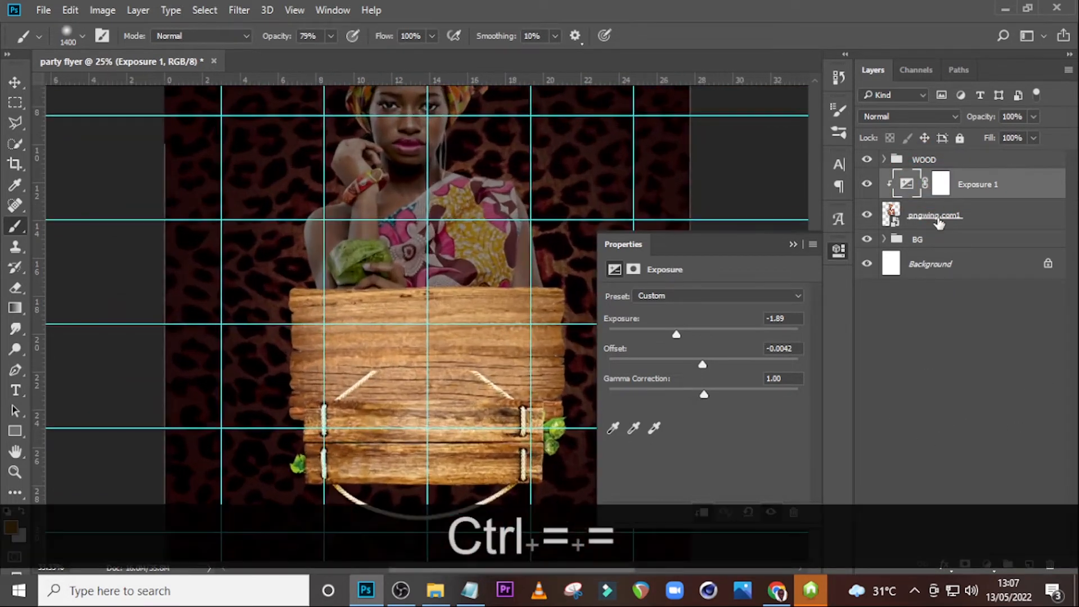
pyautogui.click(940, 184)
pyautogui.press('[')
pyautogui.press('[')
pyautogui.press('[')
pyautogui.press('[')
pyautogui.press('[')
pyautogui.press('[')
pyautogui.press('[')
pyautogui.press('[')
pyautogui.press('[')
pyautogui.press('[')
pyautogui.press('[')
pyautogui.press('[')
pyautogui.press('[')
pyautogui.press('[')
pyautogui.press('[')
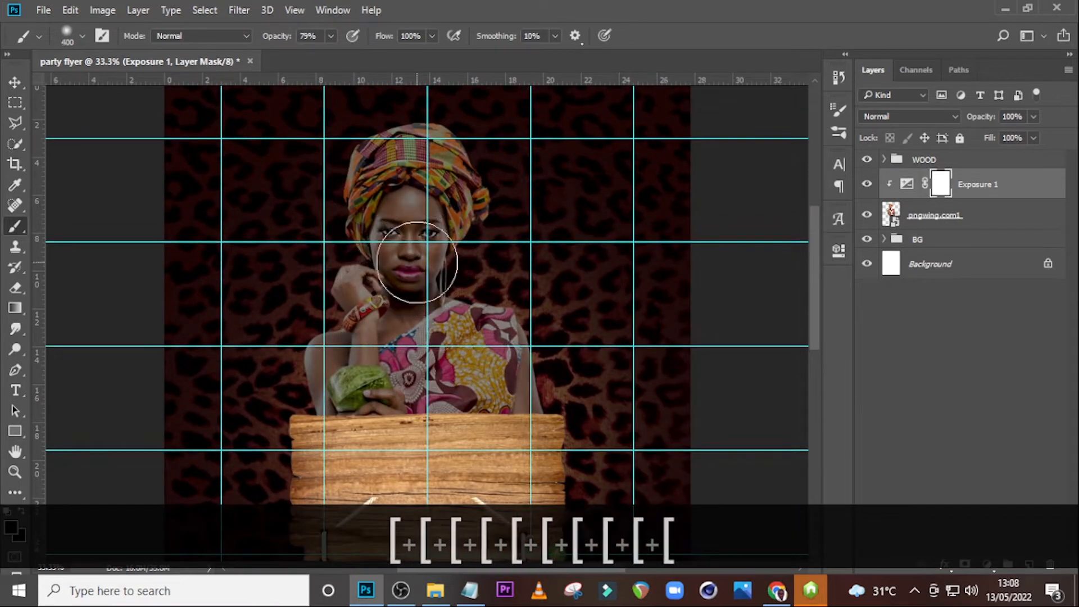
pyautogui.click(331, 35)
pyautogui.moveTo(333, 53); pyautogui.dragTo(307, 51)
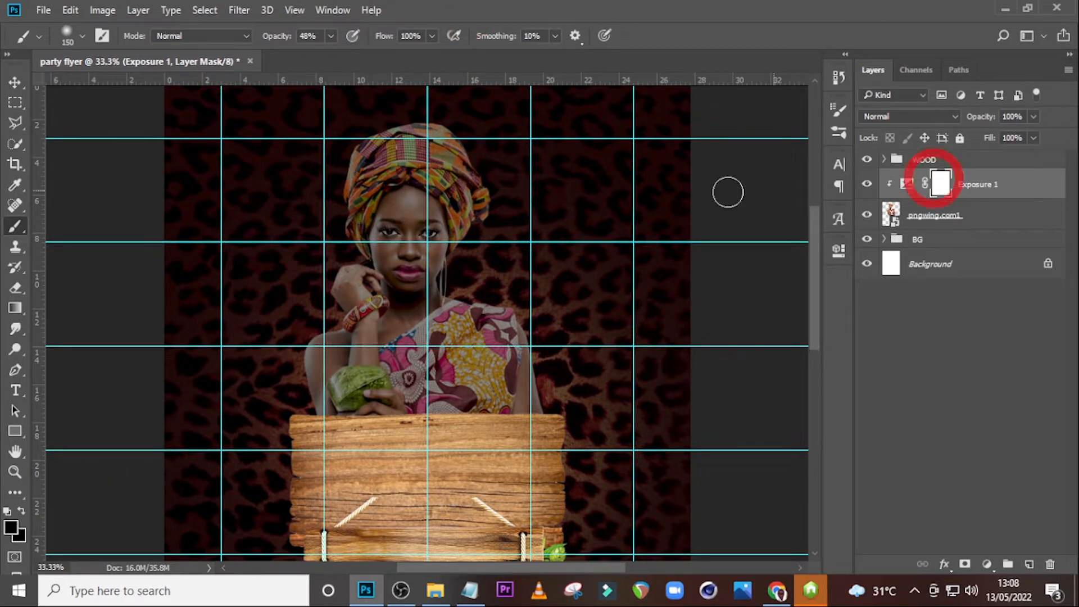
pyautogui.click(411, 205)
pyautogui.click(410, 203)
pyautogui.click(407, 200)
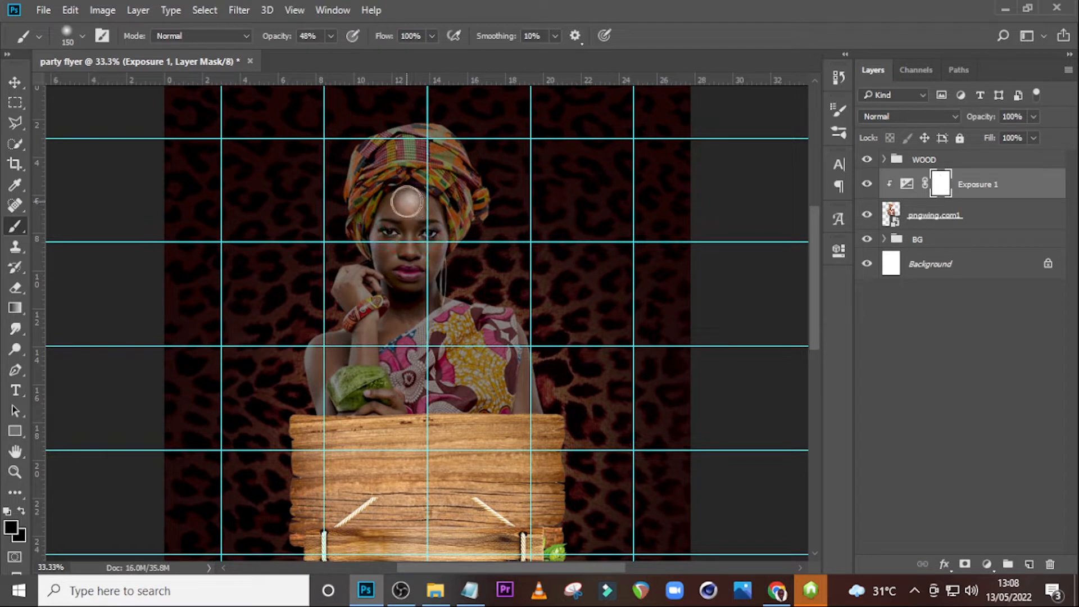
# Try brightening the woman's nose area on the exposure mask with a 90 px brush, and undo the last two strokes.
pyautogui.press(']')
pyautogui.press(']')
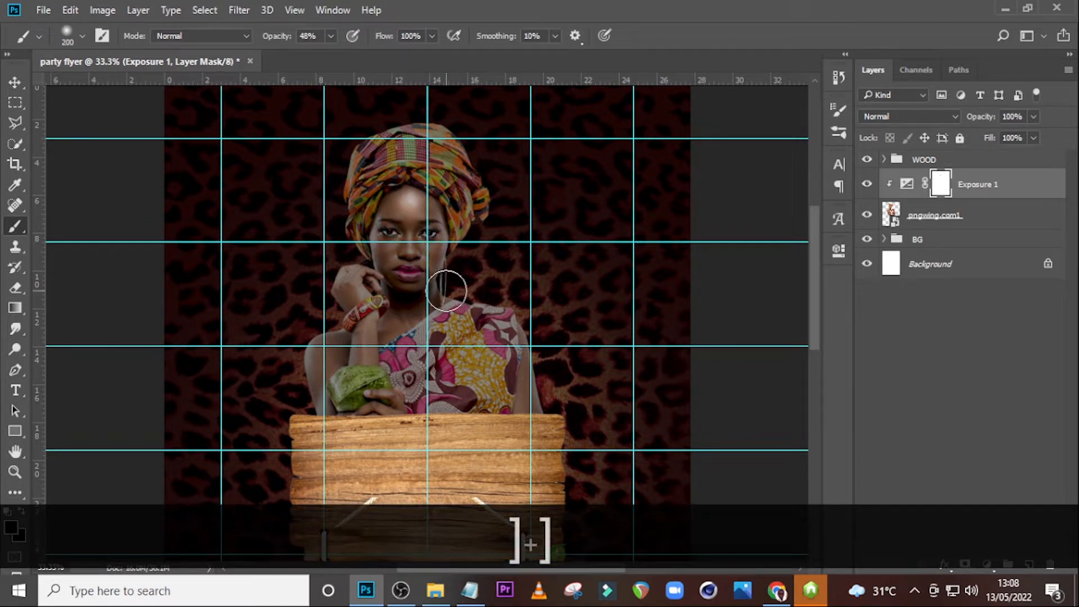
pyautogui.press('[')
pyautogui.press('[')
pyautogui.press('[')
pyautogui.press('[')
pyautogui.press('[')
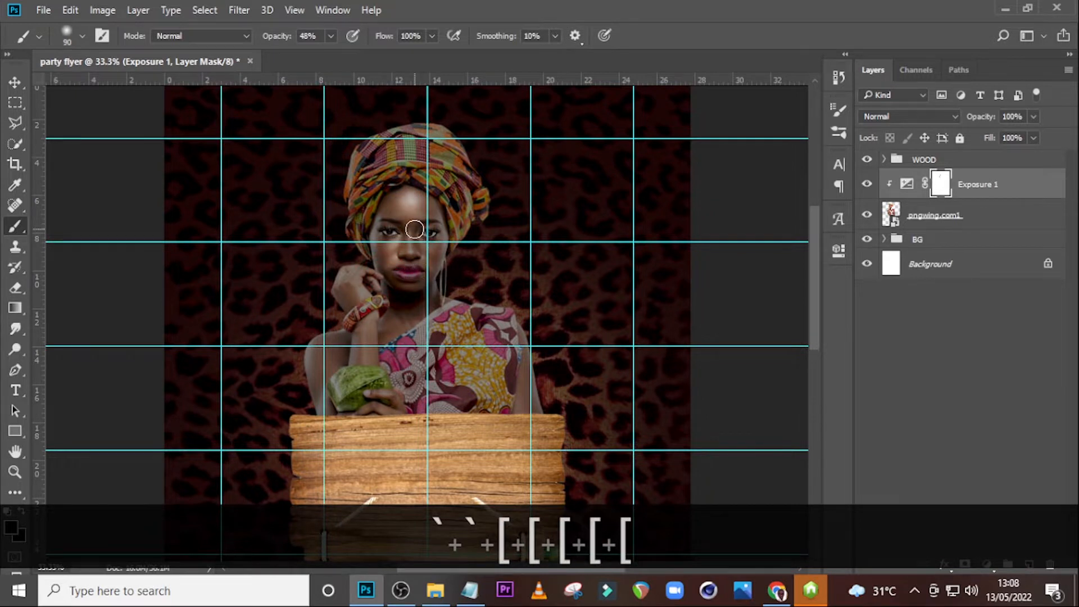
pyautogui.click(411, 259)
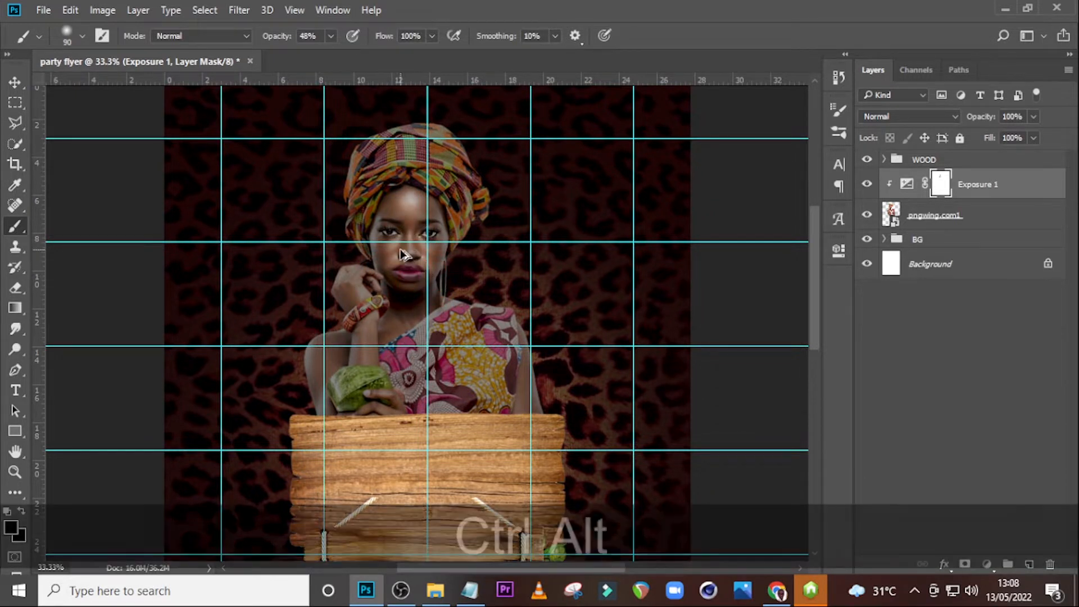
pyautogui.hotkey('ctrl', 'alt', 'z')
pyautogui.hotkey('ctrl', 'alt', 'z')
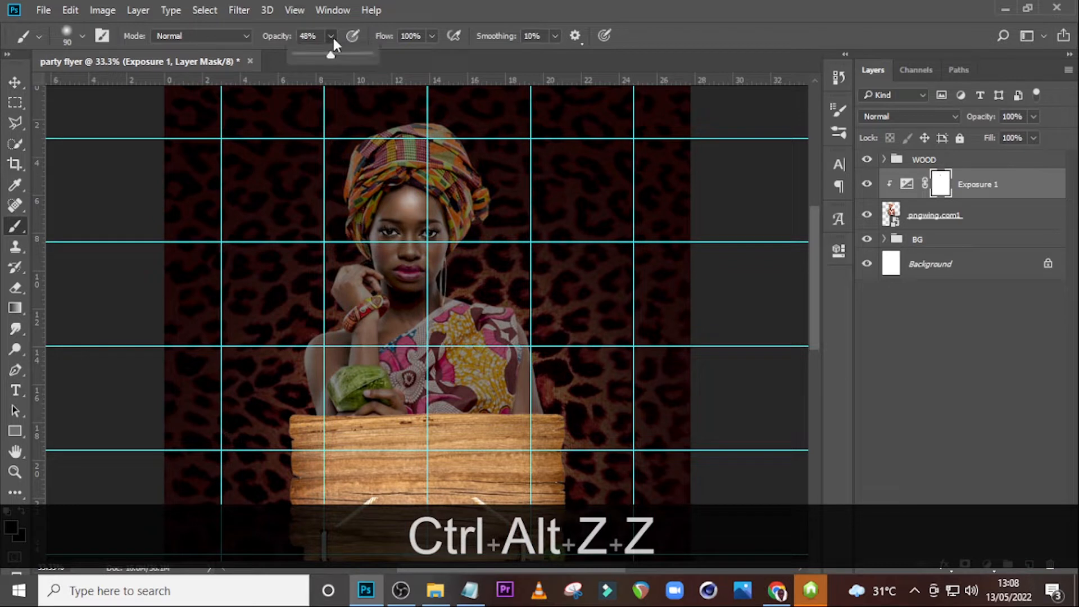
# Lower the brush opacity to 26% and paint soft highlights on the exposure mask over the woman's lower face, arms, shoulders and neck.
pyautogui.click(315, 54)
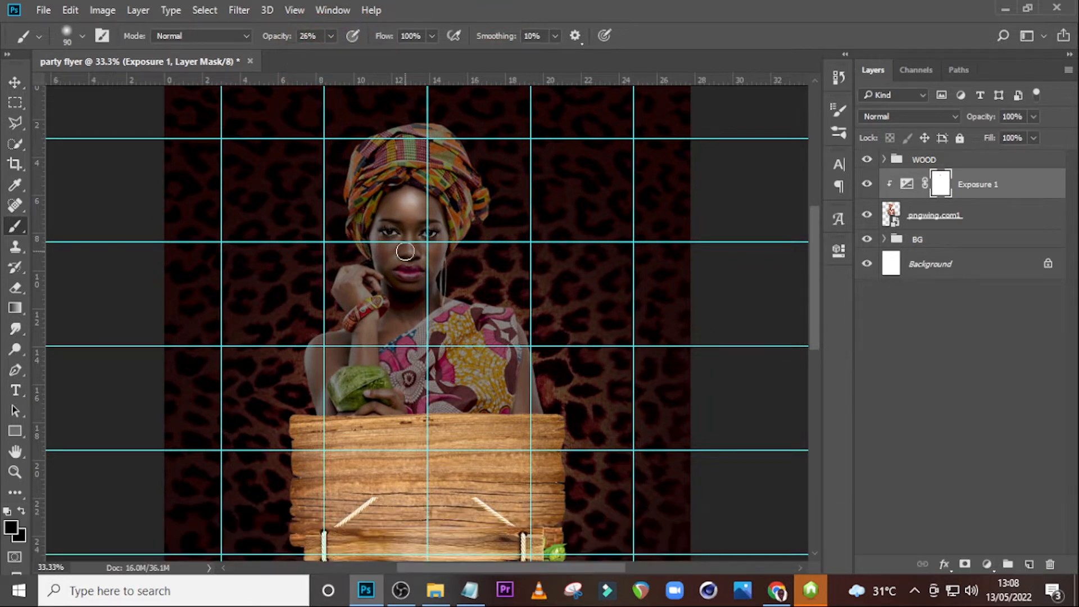
pyautogui.click(401, 261)
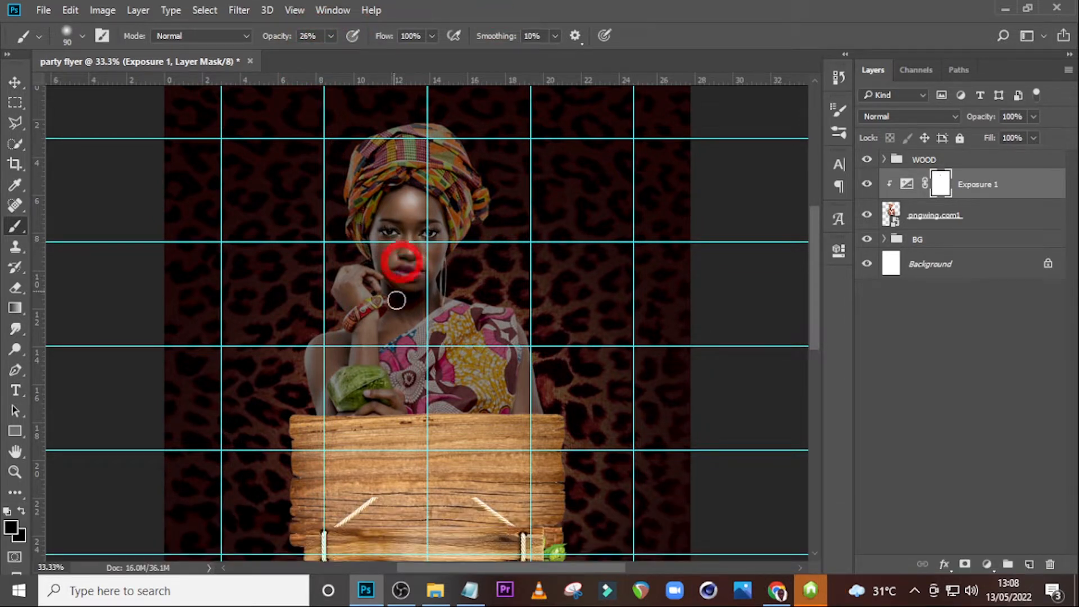
pyautogui.press('[')
pyautogui.press('[')
pyautogui.click(365, 314)
pyautogui.click(343, 334)
pyautogui.click(327, 404)
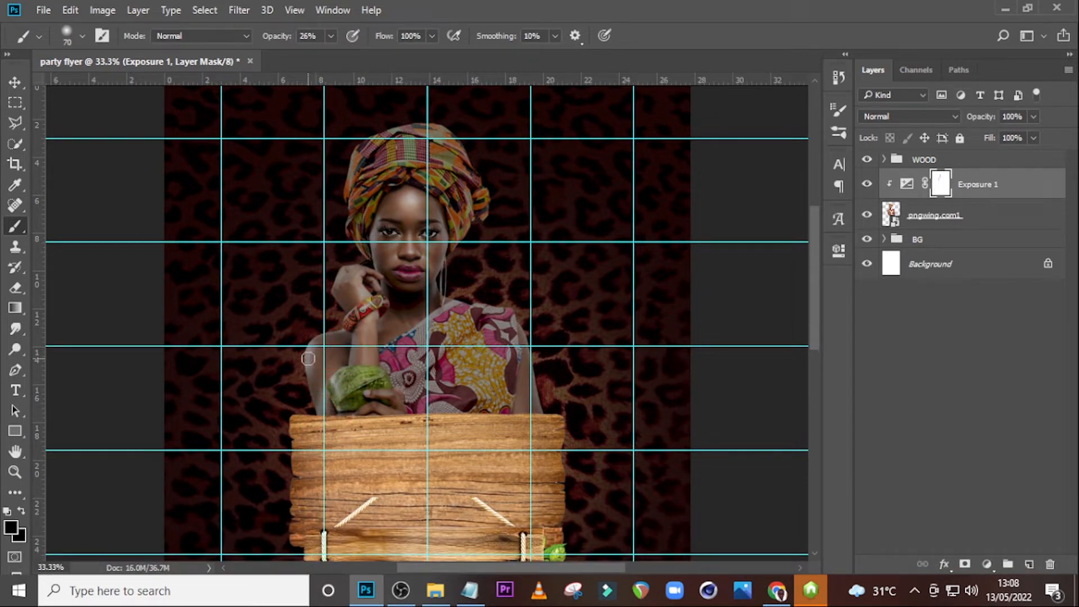
pyautogui.click(389, 322)
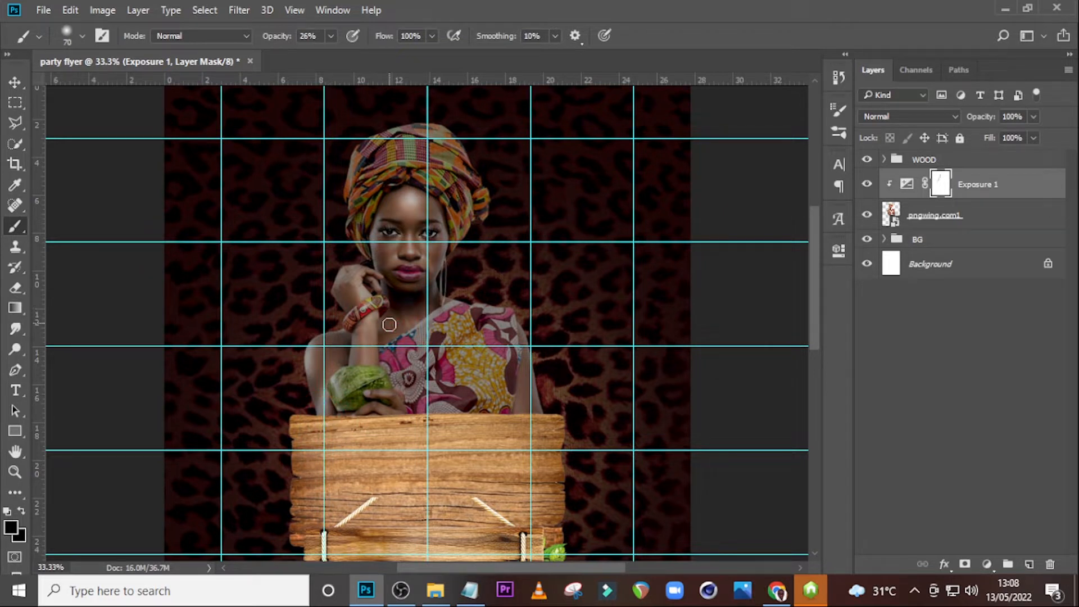
pyautogui.moveTo(524, 346)
pyautogui.mouseDown()
pyautogui.moveTo(516, 415)
pyautogui.moveTo(530, 421)
pyautogui.moveTo(516, 350)
pyautogui.mouseUp()
pyautogui.moveTo(438, 290); pyautogui.dragTo(416, 312)
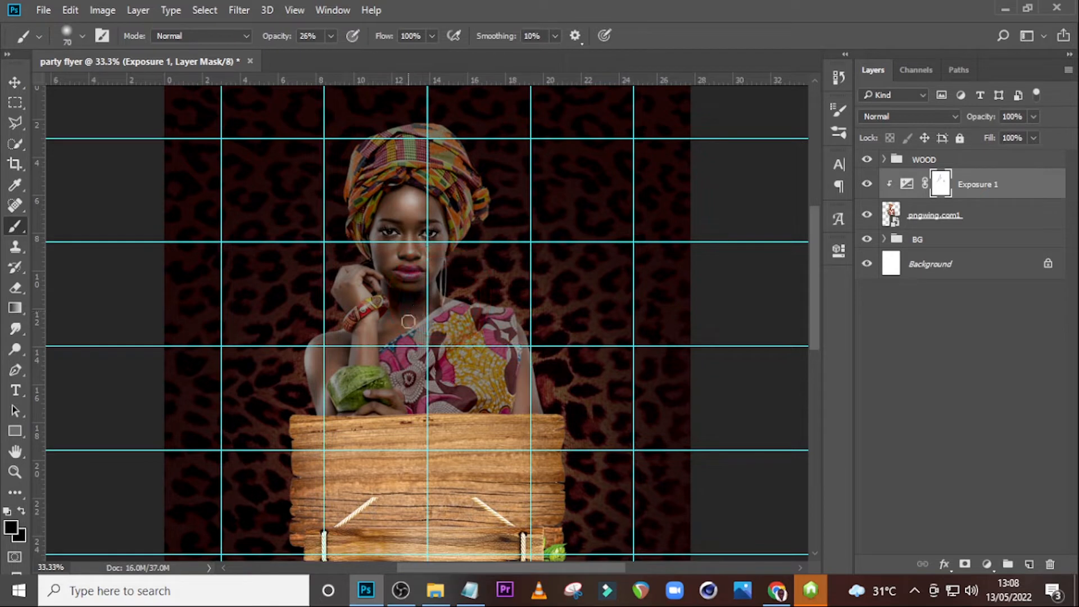
# Hide the guides and paint highlights over the headwrap on the exposure mask with a 25 px brush at 56% opacity.
pyautogui.press('[')
pyautogui.press('[')
pyautogui.press('[')
pyautogui.press('[')
pyautogui.press('[')
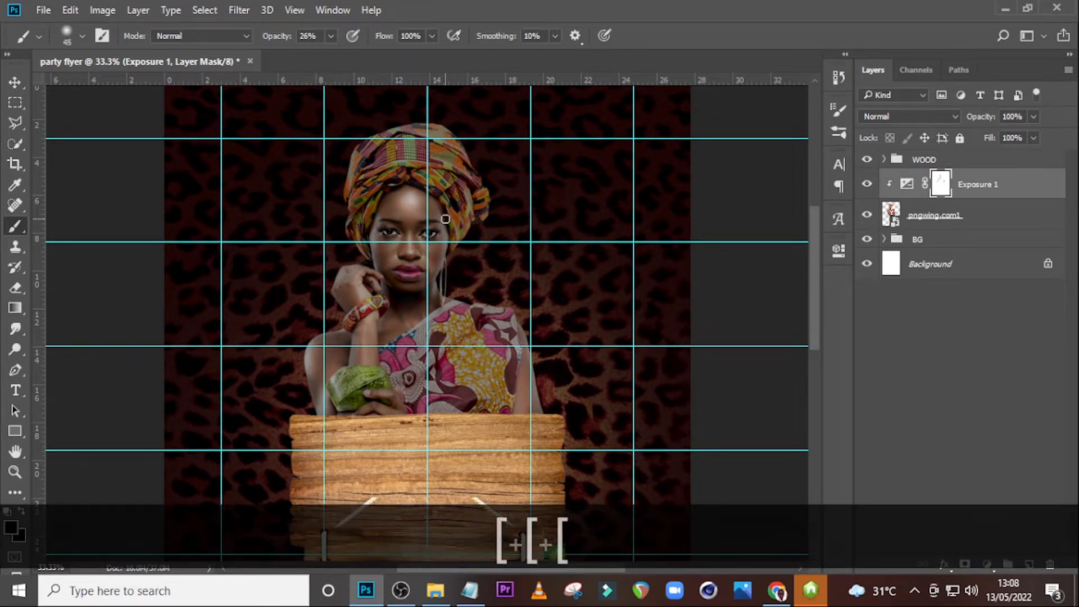
pyautogui.hotkey('ctrl', '=')
pyautogui.scroll(5, 445, 219)
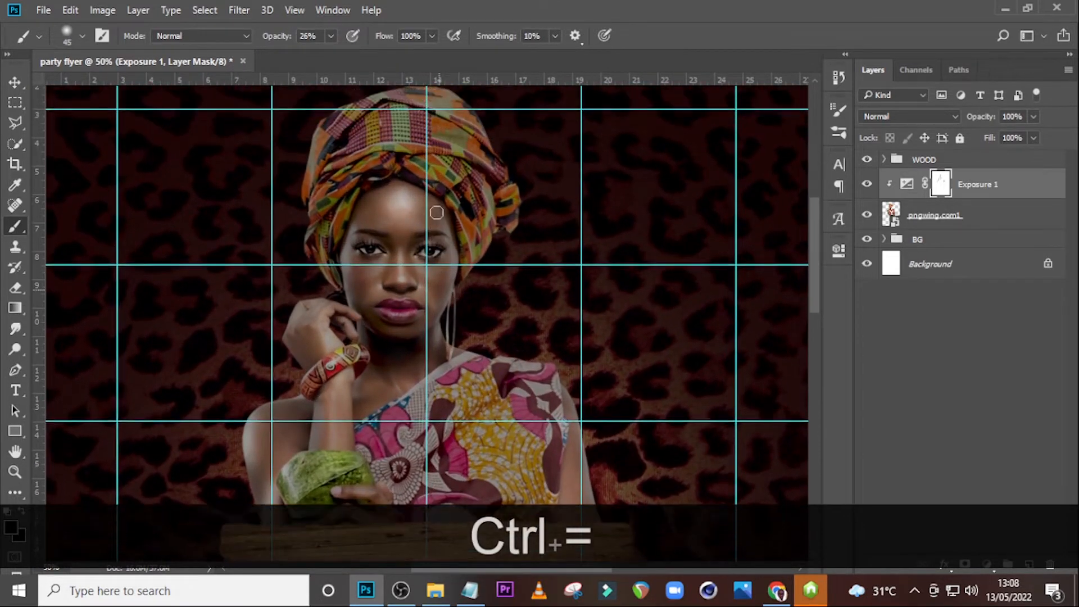
pyautogui.click(329, 37)
pyautogui.moveTo(330, 50); pyautogui.dragTo(353, 54)
pyautogui.press('[')
pyautogui.press('[')
pyautogui.press('[')
pyautogui.press('[')
pyautogui.hotkey('ctrl', 'h')
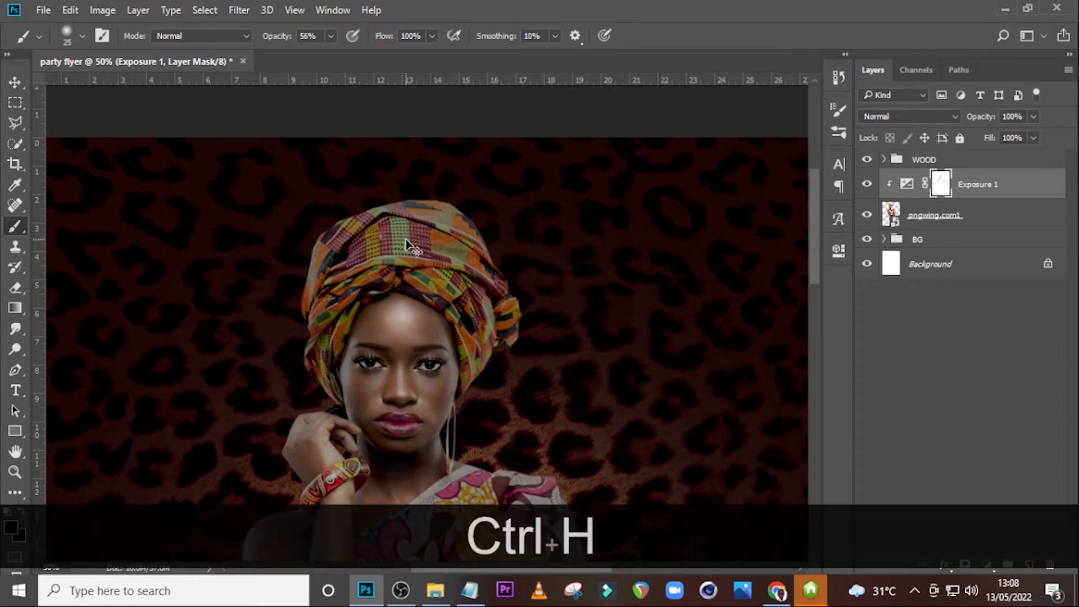
pyautogui.moveTo(397, 215)
pyautogui.mouseDown()
pyautogui.moveTo(482, 242)
pyautogui.moveTo(483, 256)
pyautogui.moveTo(460, 268)
pyautogui.moveTo(487, 278)
pyautogui.moveTo(453, 259)
pyautogui.moveTo(321, 262)
pyautogui.moveTo(505, 324)
pyautogui.mouseUp()
pyautogui.moveTo(342, 321)
pyautogui.mouseDown()
pyautogui.moveTo(328, 358)
pyautogui.moveTo(319, 317)
pyautogui.mouseUp()
# Paint highlights on the exposure mask across the upper part of the woman's patterned dress.
pyautogui.scroll(-3, 393, 374)
pyautogui.moveTo(367, 376)
pyautogui.mouseDown()
pyautogui.moveTo(410, 343)
pyautogui.moveTo(441, 386)
pyautogui.moveTo(537, 321)
pyautogui.mouseUp()
pyautogui.scroll(-3, 539, 349)
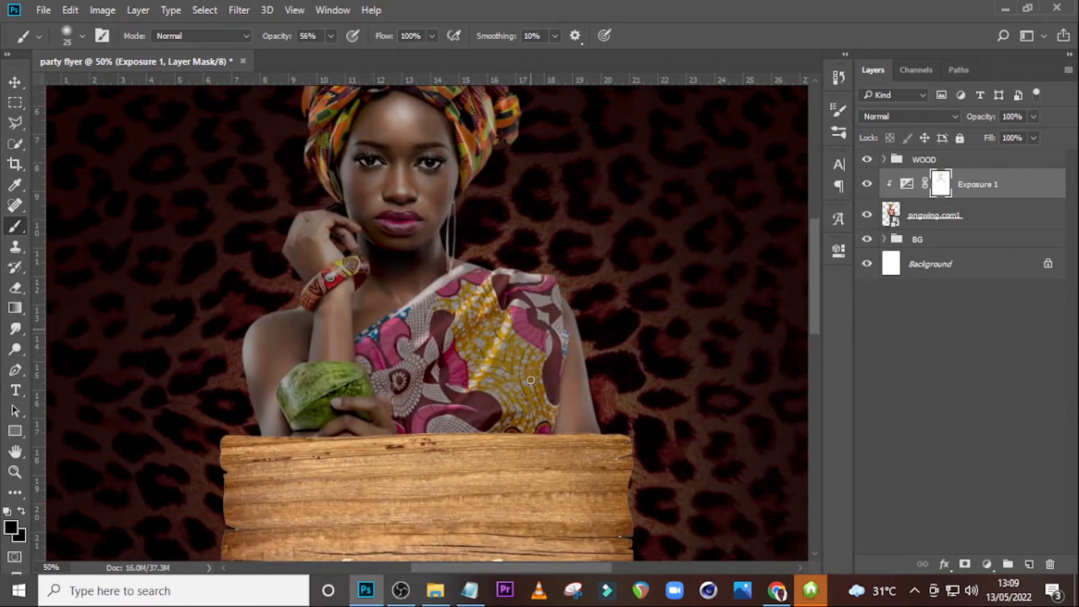
# Set the background colour to white and keep black as the foreground painting colour.
pyautogui.press('x')
pyautogui.click(11, 527)
pyautogui.click(458, 215)
pyautogui.click(814, 207)
pyautogui.press('x')
pyautogui.press('x')
pyautogui.press('x')
# Paint further highlights on the exposure mask over the dress's outer side and the green fruit in the woman's hand.
pyautogui.moveTo(557, 207); pyautogui.dragTo(545, 340)
pyautogui.moveTo(322, 339)
pyautogui.mouseDown()
pyautogui.moveTo(347, 282)
pyautogui.moveTo(298, 333)
pyautogui.moveTo(365, 294)
pyautogui.moveTo(381, 316)
pyautogui.mouseUp()
pyautogui.scroll(-2, 381, 315)
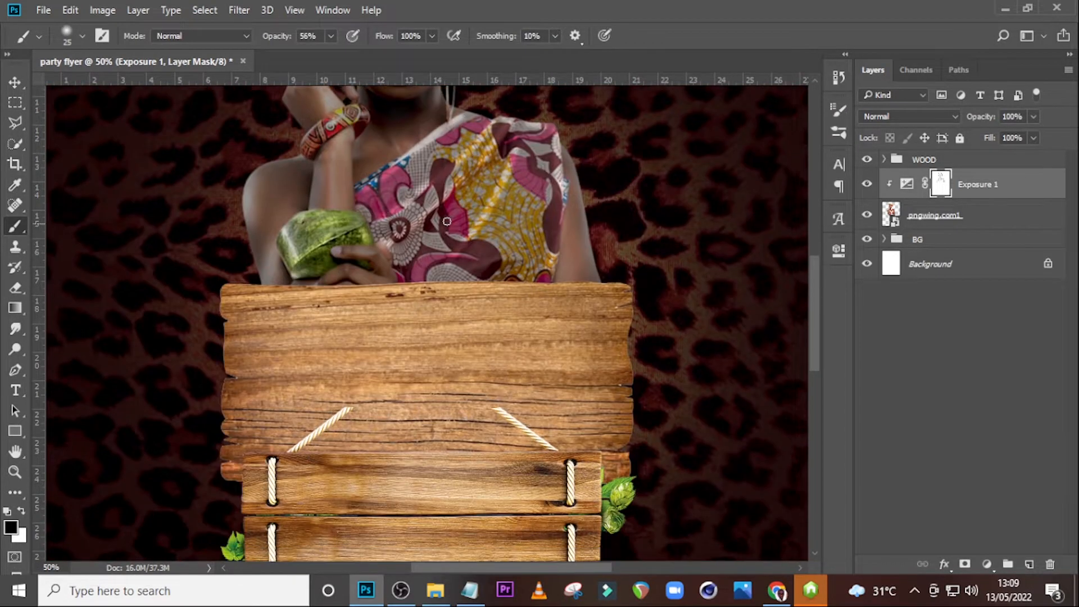
# Paint highlights on the exposure mask over the woman's patterned bracelet with the 25 px brush at 56% opacity.
pyautogui.scroll(8, 580, 296)
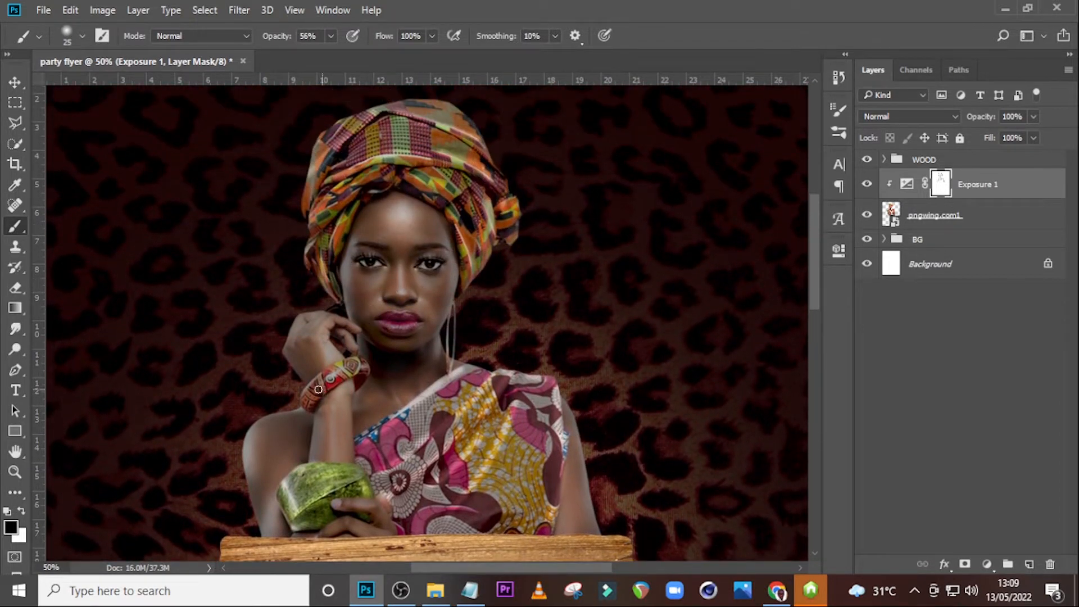
pyautogui.moveTo(321, 385)
pyautogui.mouseDown()
pyautogui.moveTo(361, 366)
pyautogui.moveTo(299, 401)
pyautogui.mouseUp()
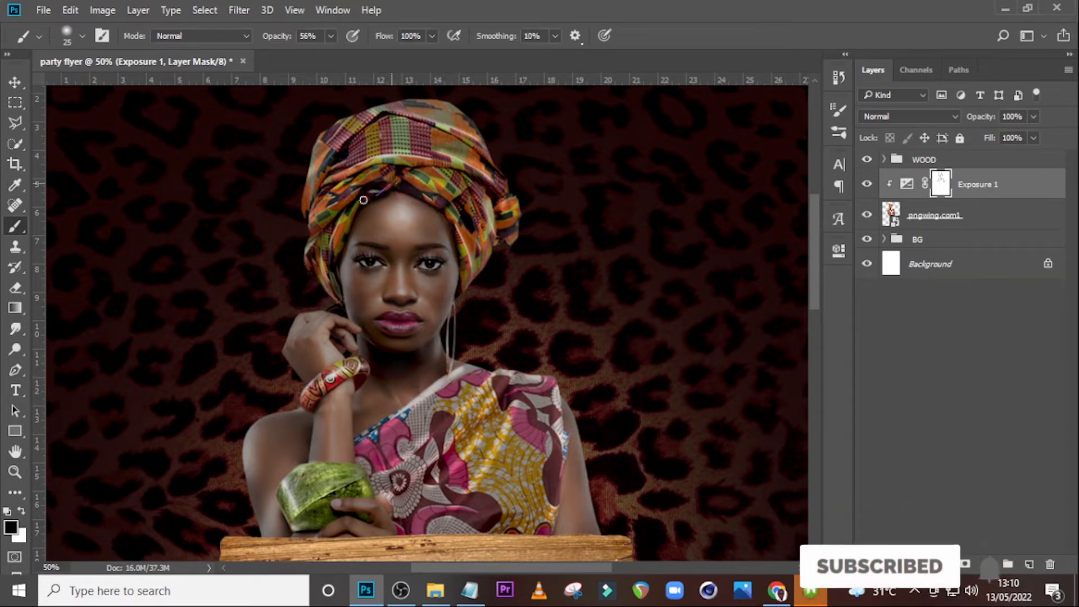
pyautogui.hotkey('ctrl', '0')
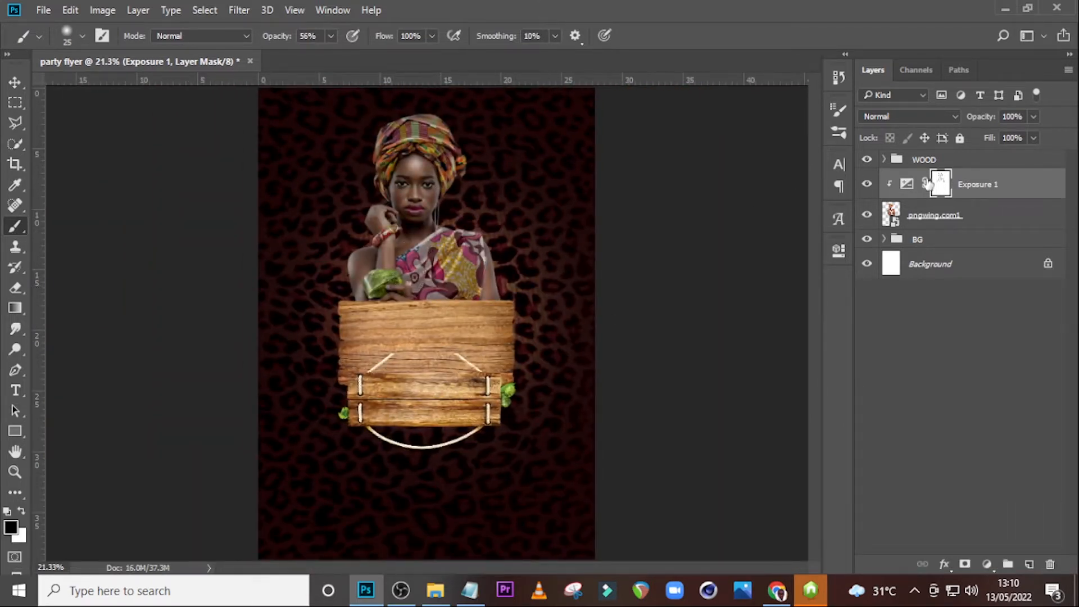
# Add a Color Balance adjustment clipped above Exposure 1, setting the midtones to Cyan–Red 22 and Magenta–Green -5.
pyautogui.click(899, 185)
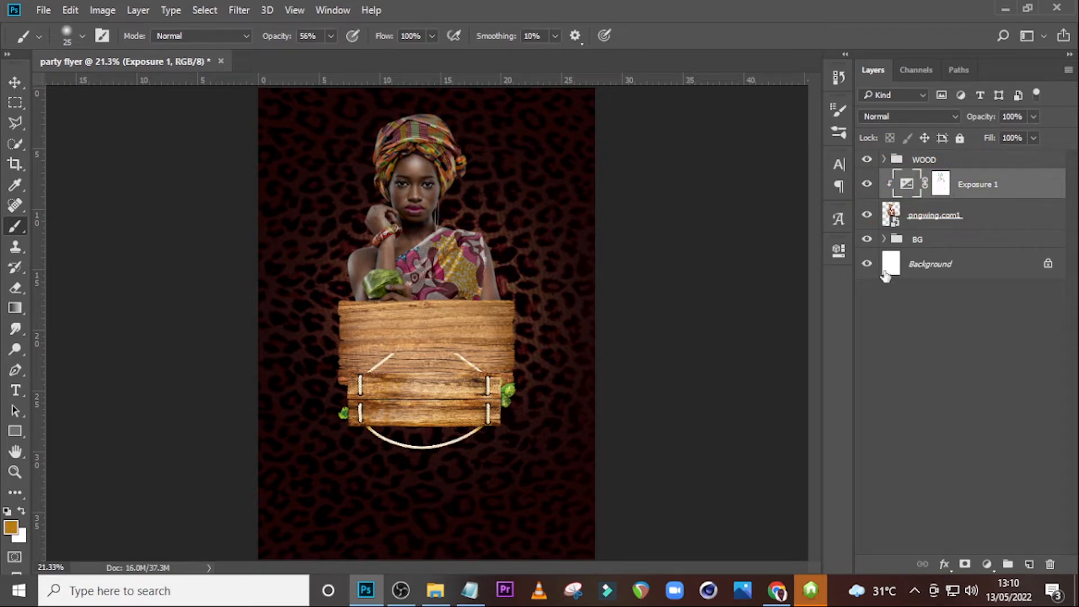
pyautogui.click(986, 563)
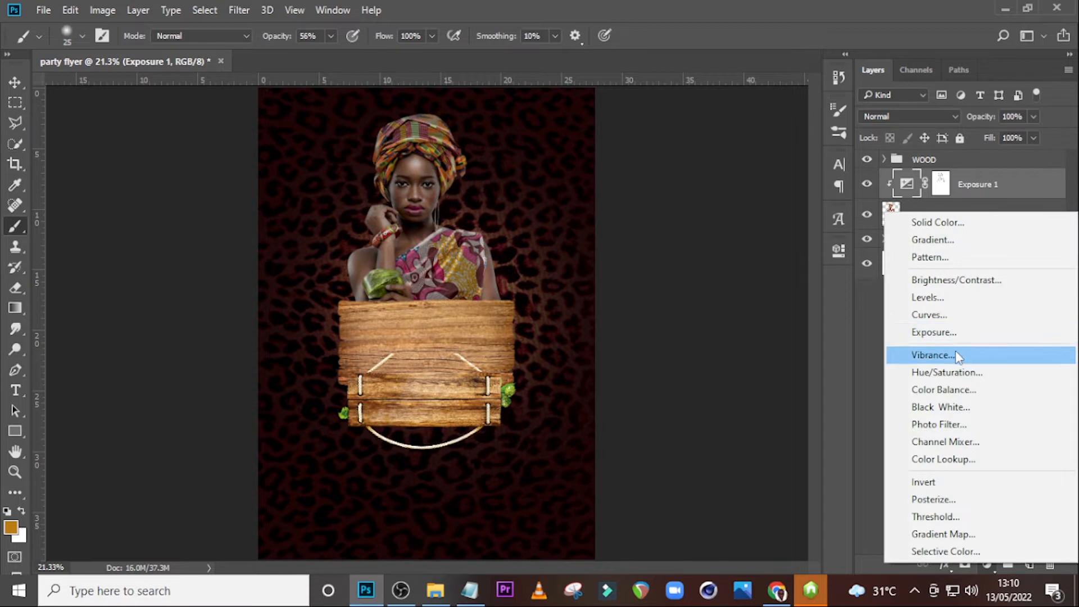
pyautogui.click(944, 385)
pyautogui.click(702, 512)
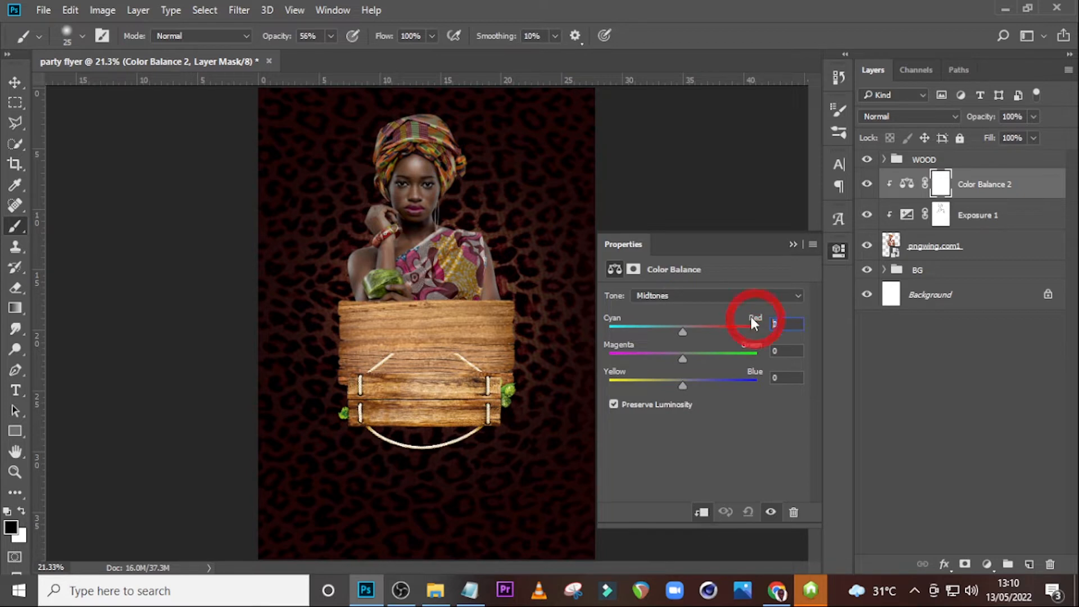
pyautogui.write('22')
pyautogui.press('Return')
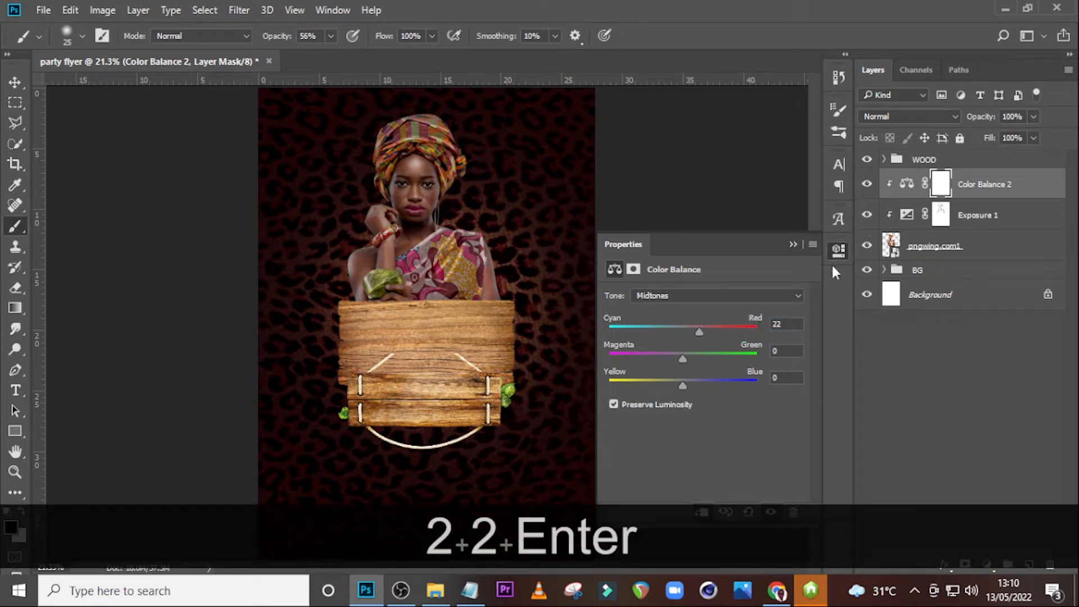
pyautogui.click(767, 349)
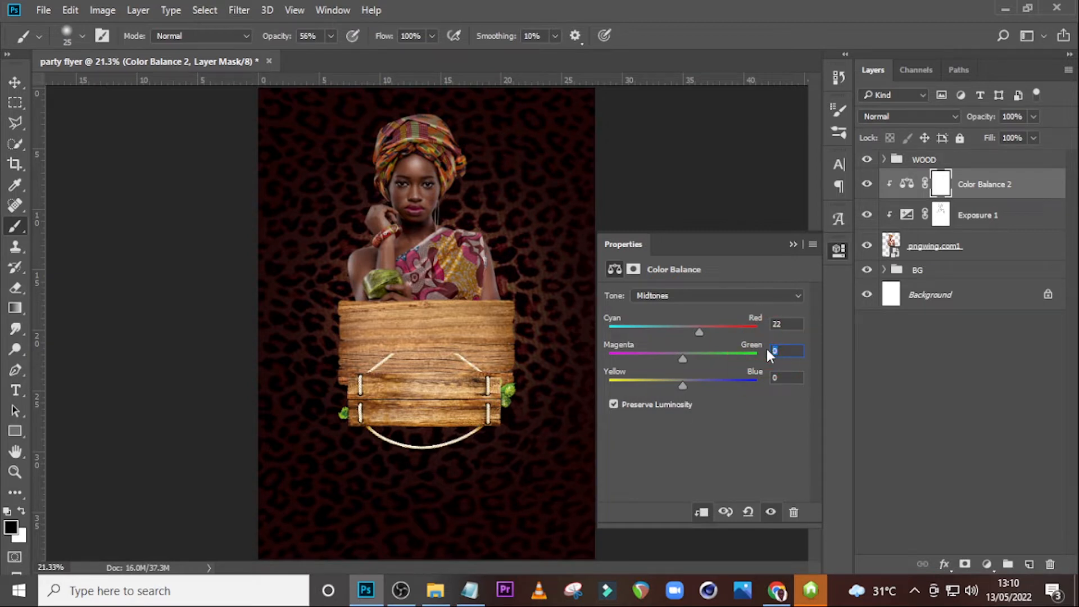
pyautogui.write('-5')
pyautogui.press('Return')
pyautogui.click(793, 244)
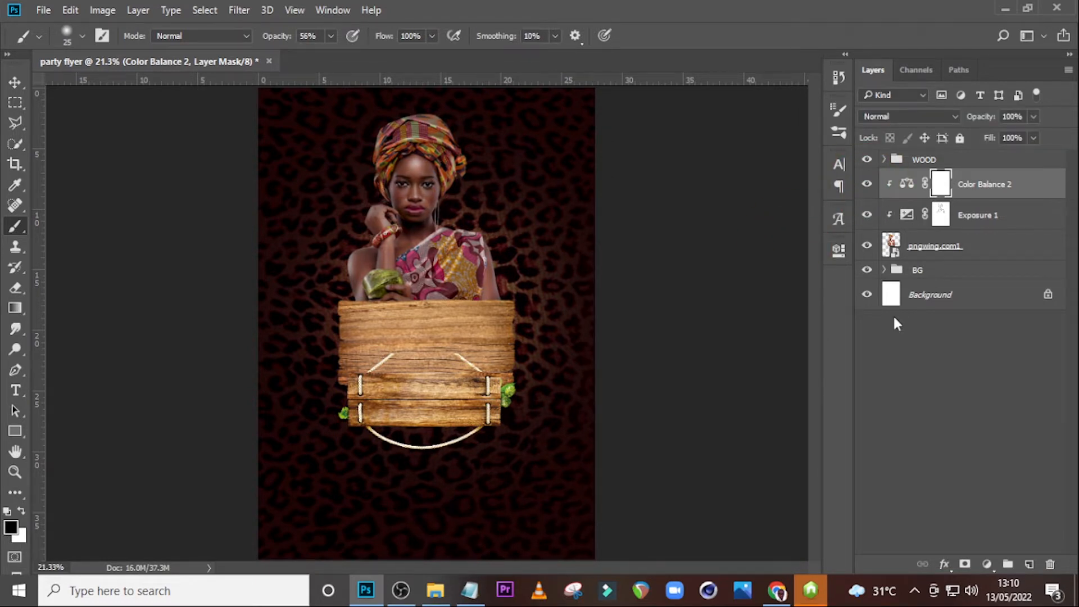
# Add a clipped Levels adjustment above the woman's Color Balance with input black level 79 and midtone 0.69.
pyautogui.click(986, 563)
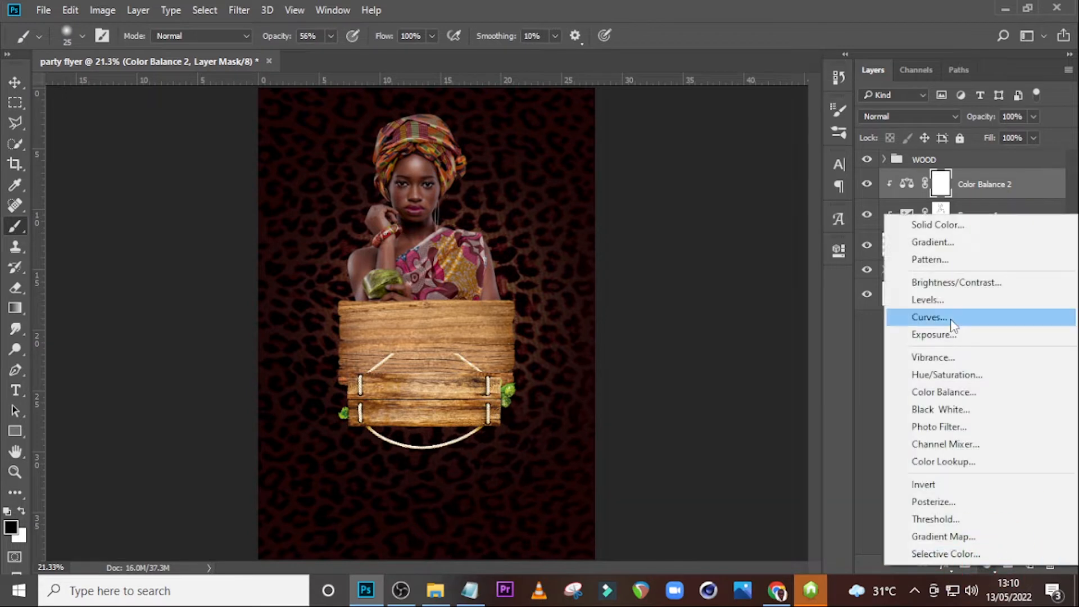
pyautogui.click(946, 296)
pyautogui.click(702, 512)
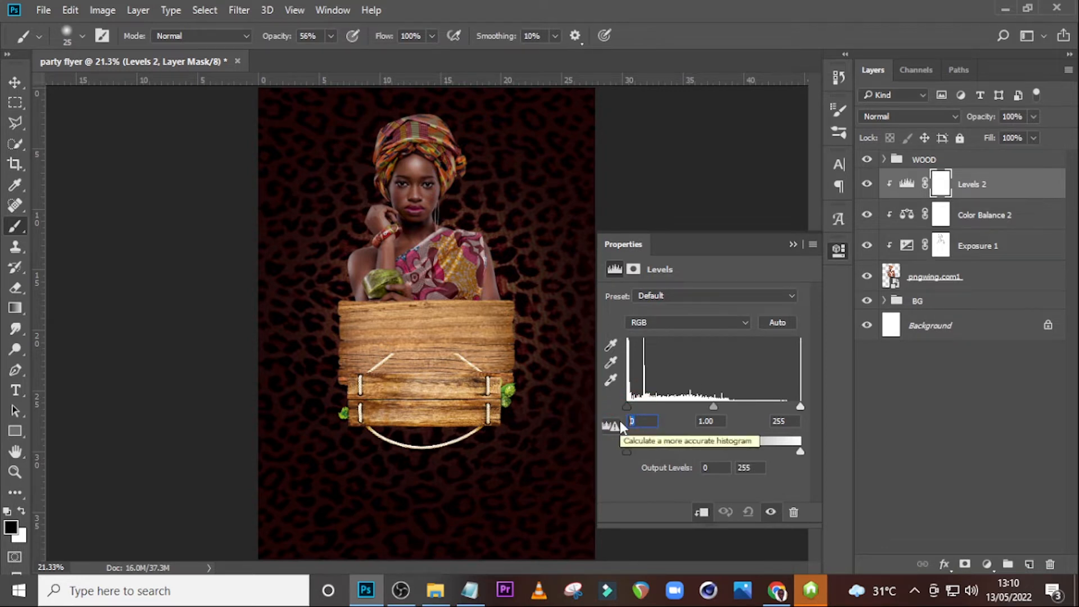
pyautogui.write('79')
pyautogui.press('Return')
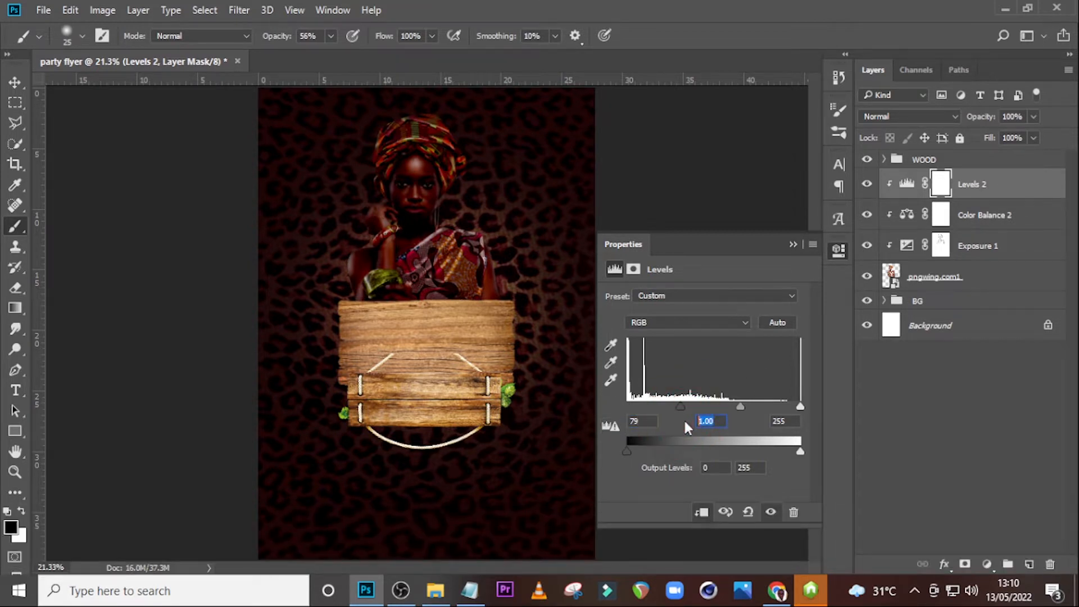
pyautogui.write('0.')
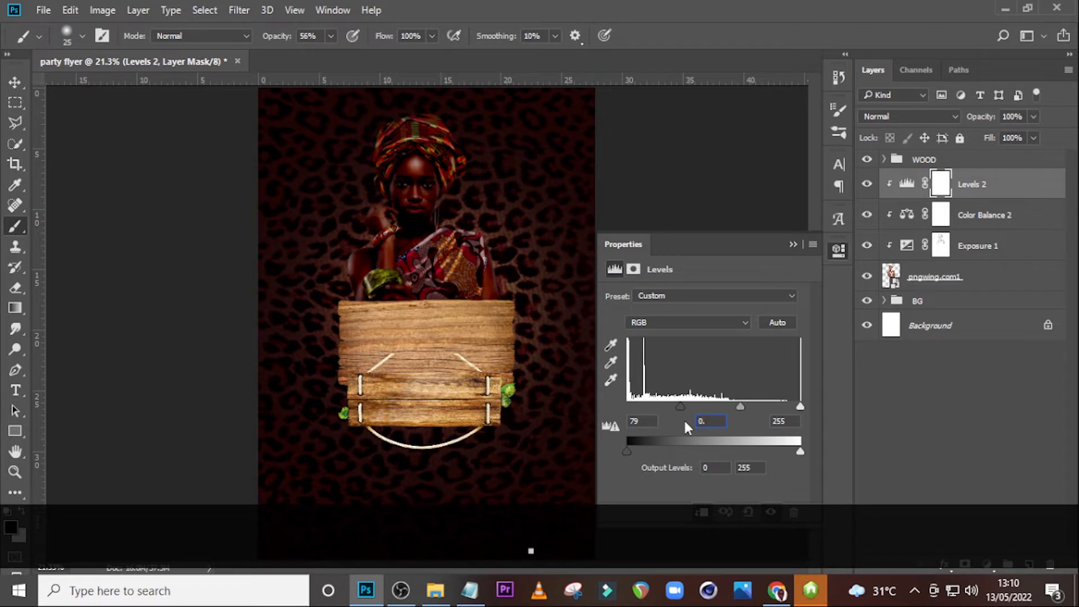
pyautogui.write('69')
pyautogui.press('Return')
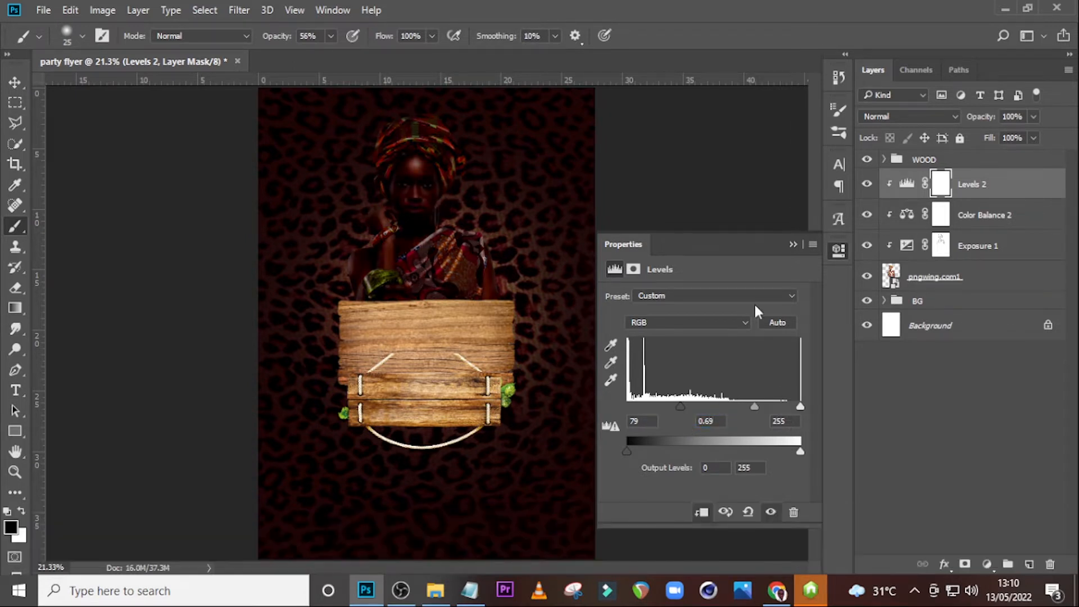
pyautogui.click(791, 245)
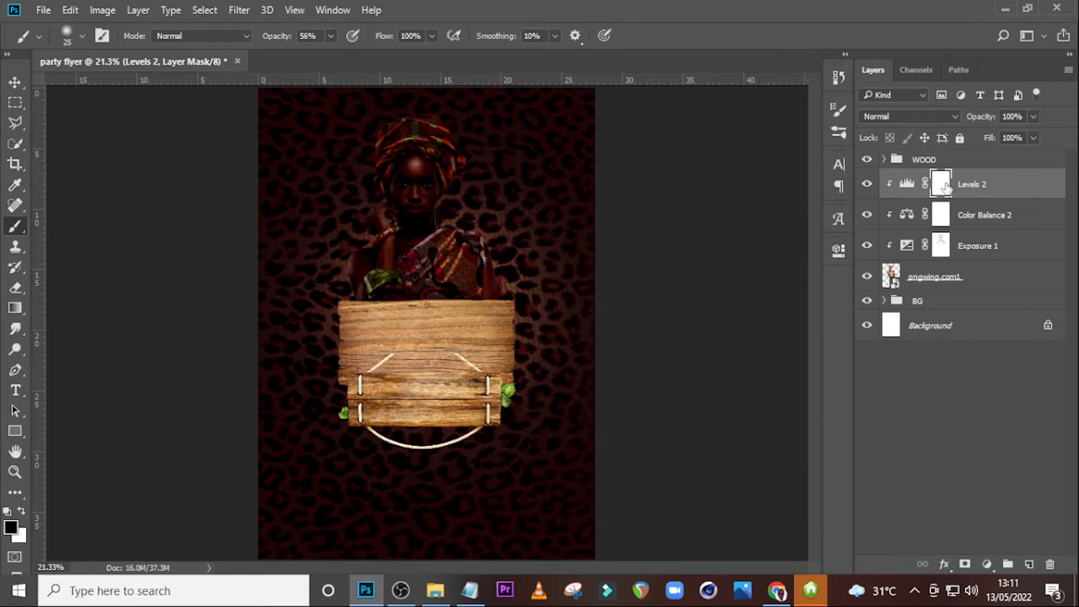
# Invert the Levels mask and paint white along the woman's outer edges with a 300 px brush at 56% opacity.
pyautogui.hotkey('ctrl', 'i')
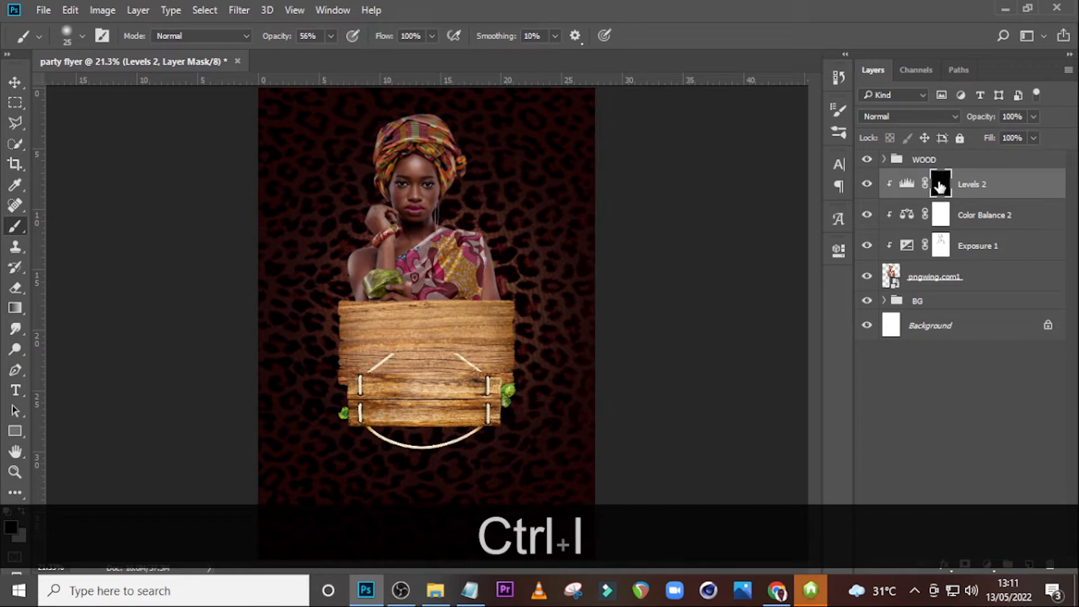
pyautogui.press('b')
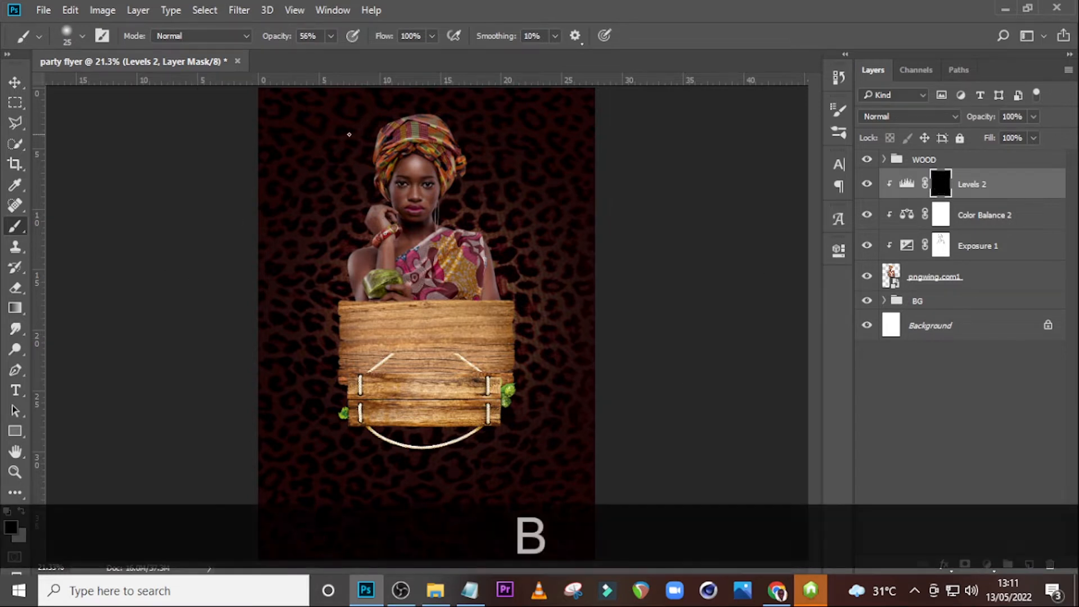
pyautogui.press(']')
pyautogui.press(']')
pyautogui.press(']')
pyautogui.press(']')
pyautogui.press(']')
pyautogui.press(']')
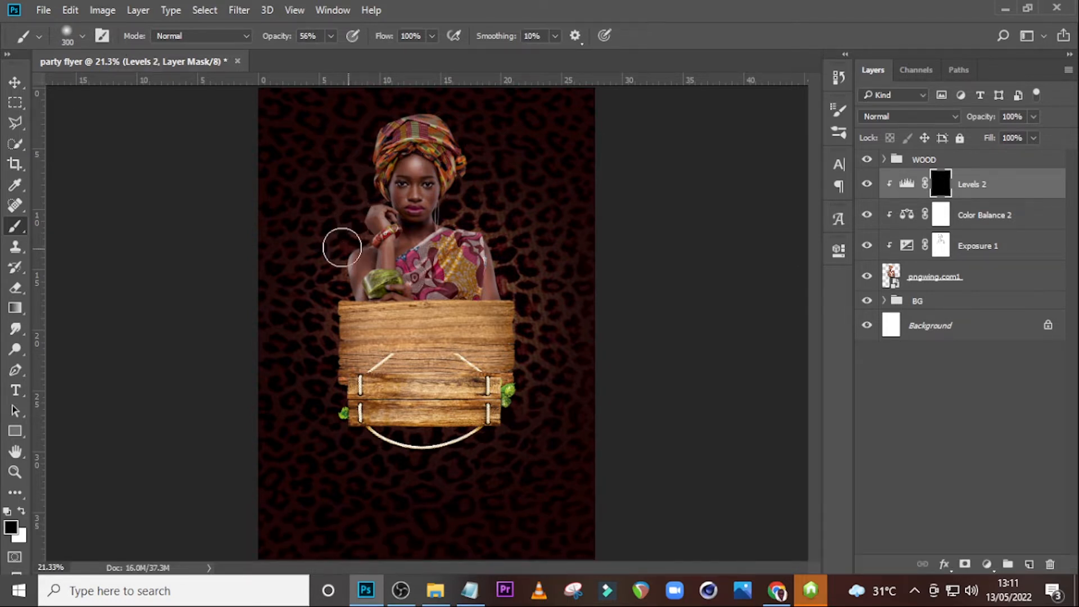
pyautogui.click(353, 308)
pyautogui.press('x')
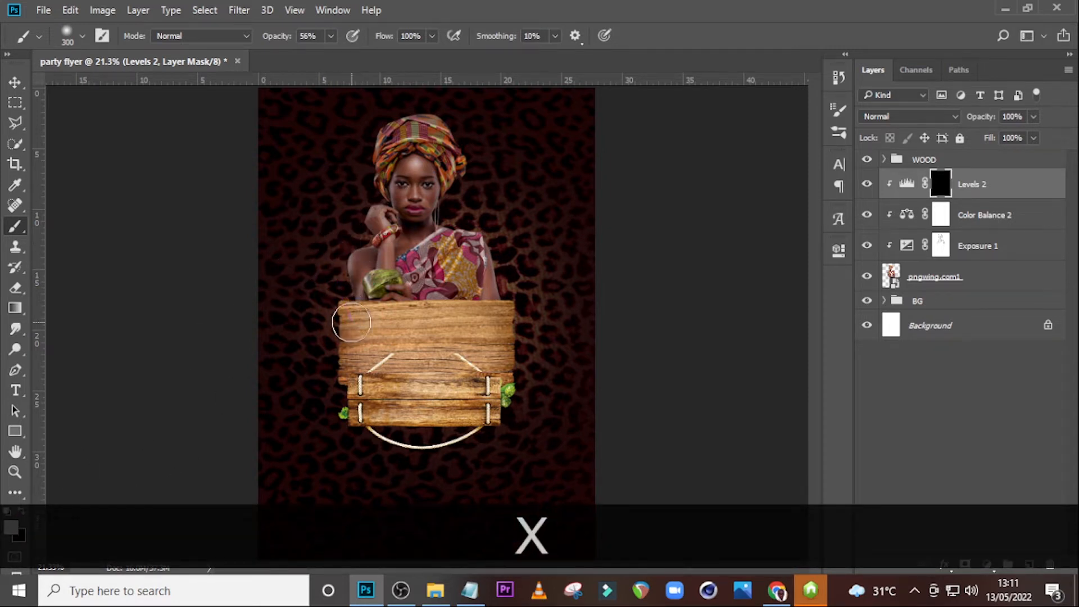
pyautogui.moveTo(371, 219)
pyautogui.mouseDown()
pyautogui.moveTo(367, 231)
pyautogui.moveTo(386, 109)
pyautogui.moveTo(443, 138)
pyautogui.moveTo(458, 163)
pyautogui.moveTo(450, 208)
pyautogui.moveTo(483, 239)
pyautogui.moveTo(501, 309)
pyautogui.moveTo(498, 231)
pyautogui.moveTo(484, 244)
pyautogui.moveTo(505, 289)
pyautogui.mouseUp()
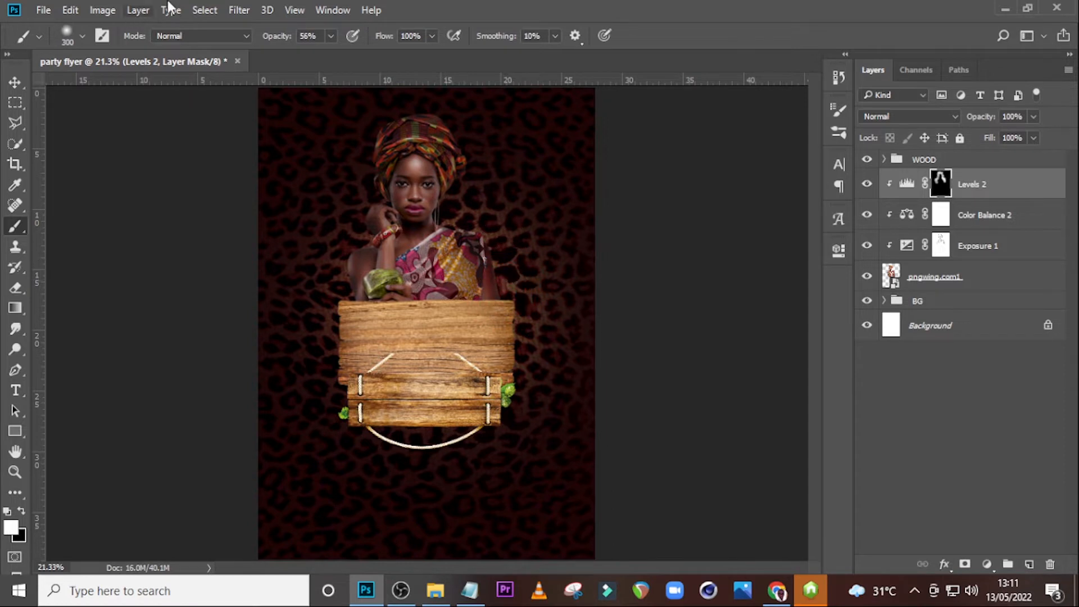
# Deepen the shadows on the Levels mask around the woman's shoulders, arms and headwrap with a 200 px white brush at 100% opacity.
pyautogui.click(331, 36)
pyautogui.moveTo(334, 54); pyautogui.dragTo(371, 54)
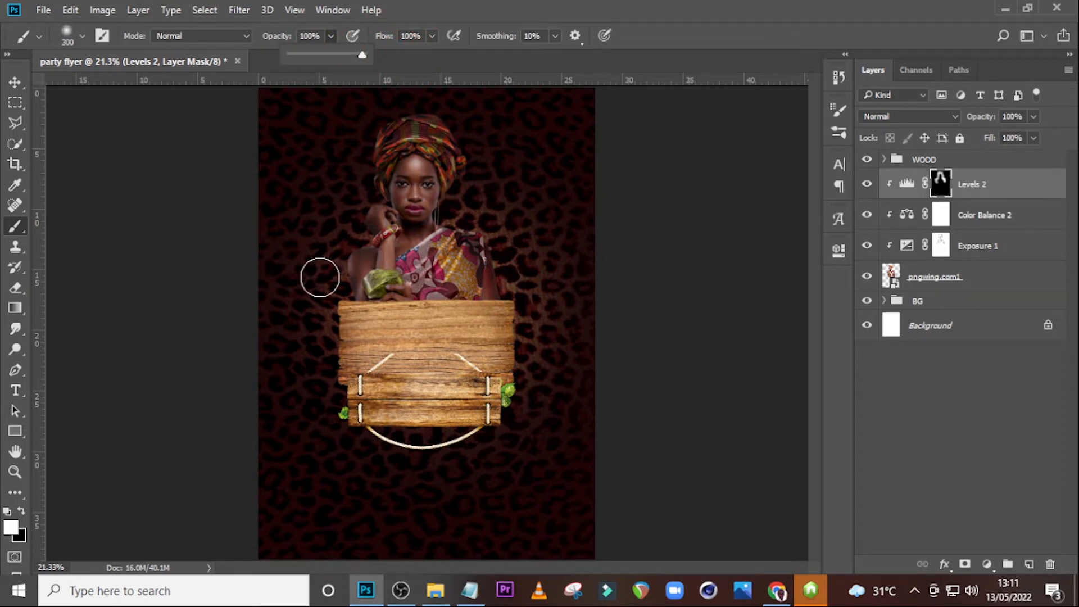
pyautogui.press('[')
pyautogui.press('[')
pyautogui.moveTo(344, 255)
pyautogui.mouseDown()
pyautogui.moveTo(352, 310)
pyautogui.moveTo(371, 139)
pyautogui.moveTo(387, 118)
pyautogui.moveTo(434, 115)
pyautogui.moveTo(459, 155)
pyautogui.moveTo(454, 219)
pyautogui.moveTo(490, 244)
pyautogui.moveTo(508, 328)
pyautogui.mouseUp()
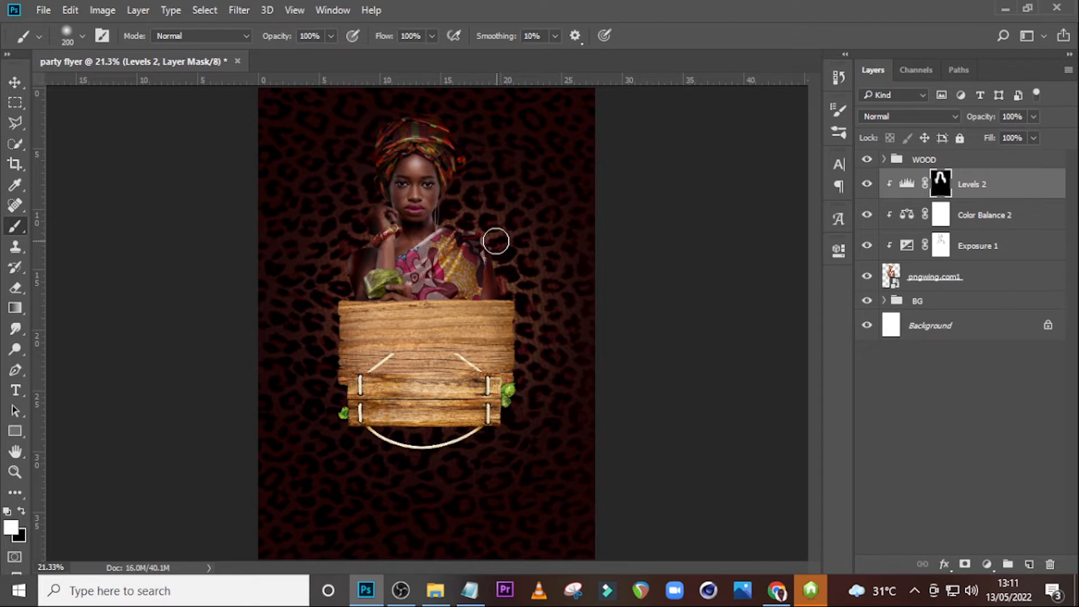
pyautogui.moveTo(494, 236); pyautogui.dragTo(503, 292)
pyautogui.moveTo(342, 241)
pyautogui.mouseDown()
pyautogui.moveTo(374, 189)
pyautogui.moveTo(369, 126)
pyautogui.moveTo(404, 109)
pyautogui.moveTo(441, 119)
pyautogui.moveTo(472, 222)
pyautogui.moveTo(455, 222)
pyautogui.moveTo(470, 231)
pyautogui.moveTo(448, 217)
pyautogui.moveTo(450, 195)
pyautogui.moveTo(446, 226)
pyautogui.moveTo(456, 184)
pyautogui.moveTo(454, 232)
pyautogui.moveTo(441, 226)
pyautogui.moveTo(472, 226)
pyautogui.moveTo(495, 246)
pyautogui.moveTo(512, 301)
pyautogui.mouseUp()
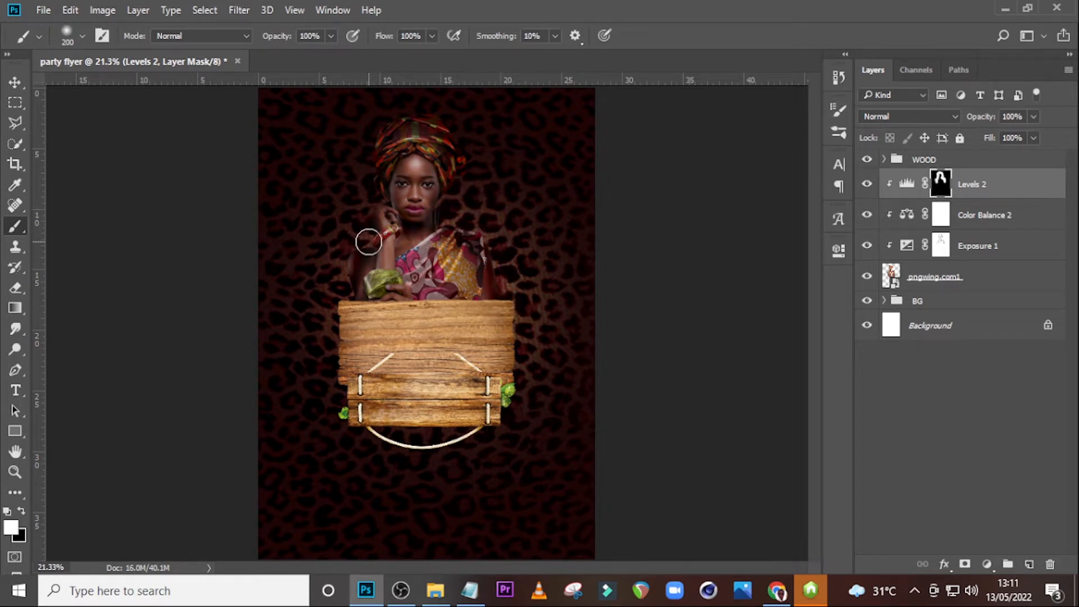
pyautogui.moveTo(362, 192)
pyautogui.mouseDown()
pyautogui.moveTo(376, 209)
pyautogui.moveTo(378, 185)
pyautogui.mouseUp()
pyautogui.moveTo(366, 138)
pyautogui.mouseDown()
pyautogui.moveTo(387, 252)
pyautogui.moveTo(384, 220)
pyautogui.moveTo(370, 219)
pyautogui.moveTo(367, 245)
pyautogui.moveTo(337, 264)
pyautogui.moveTo(337, 304)
pyautogui.moveTo(341, 291)
pyautogui.moveTo(357, 316)
pyautogui.mouseUp()
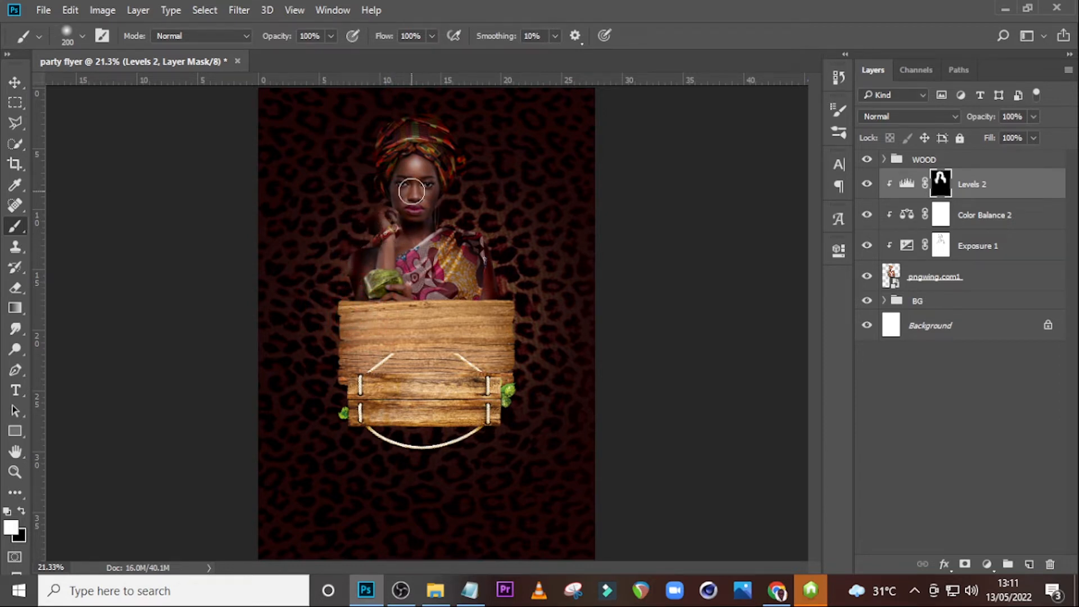
pyautogui.moveTo(418, 118); pyautogui.dragTo(486, 171)
# Group the woman's layer with its three clipped adjustment layers and name the group MODEL.
pyautogui.keyDown('shift'); pyautogui.click(957, 281); pyautogui.keyUp('shift')
pyautogui.hotkey('ctrl', 'shift', 'g')
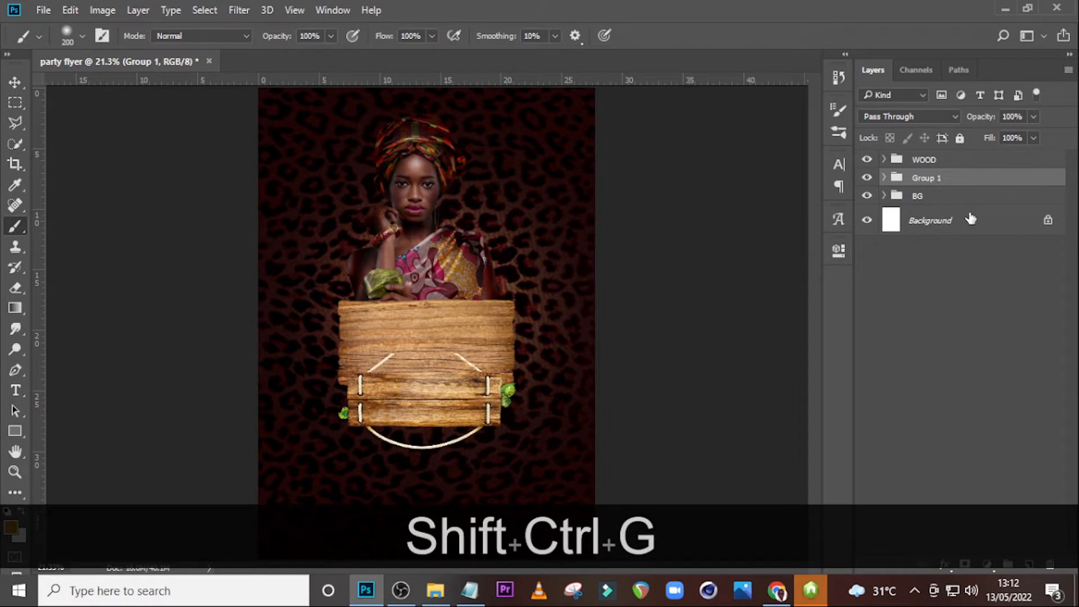
pyautogui.doubleClick(927, 179)
pyautogui.press('capslock')
pyautogui.write('M')
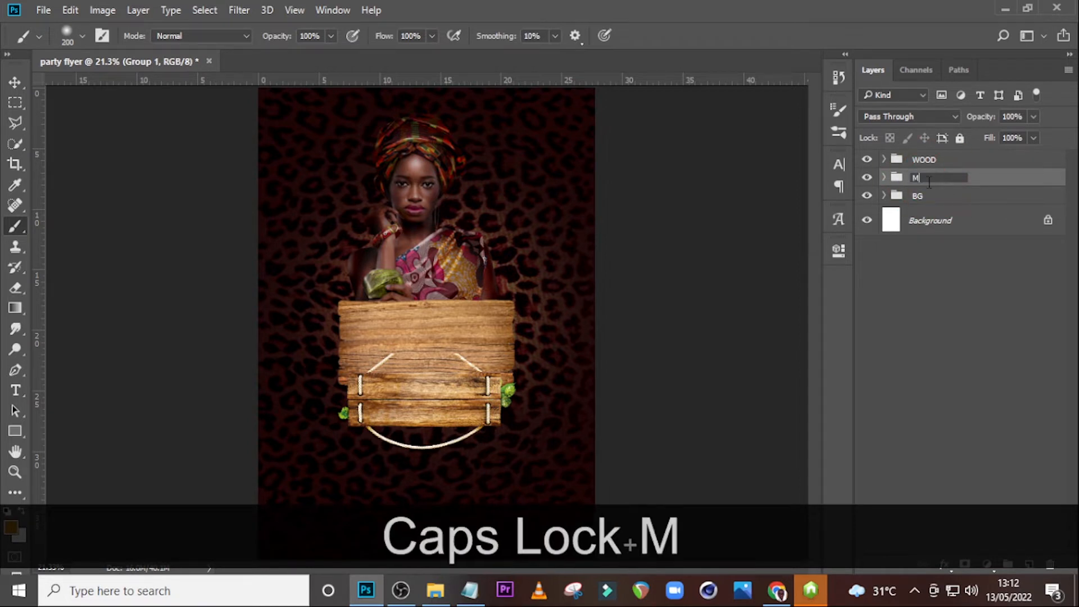
pyautogui.write('ODEL')
pyautogui.press('Return')
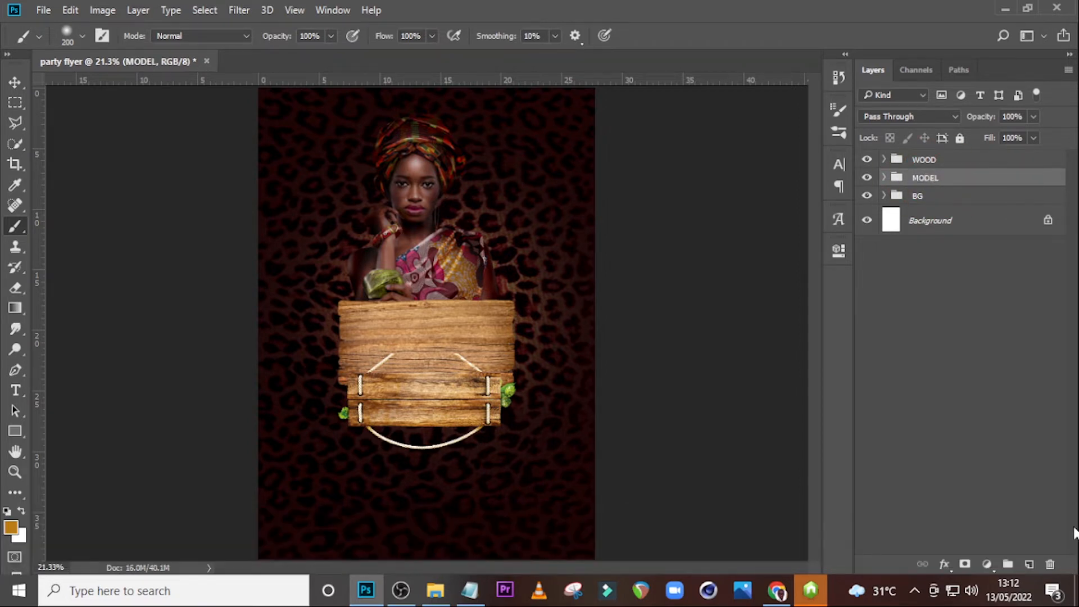
# Add an Exposure adjustment clipped to the wood subgroup inside WOOD and set its exposure to -3.33.
pyautogui.click(884, 159)
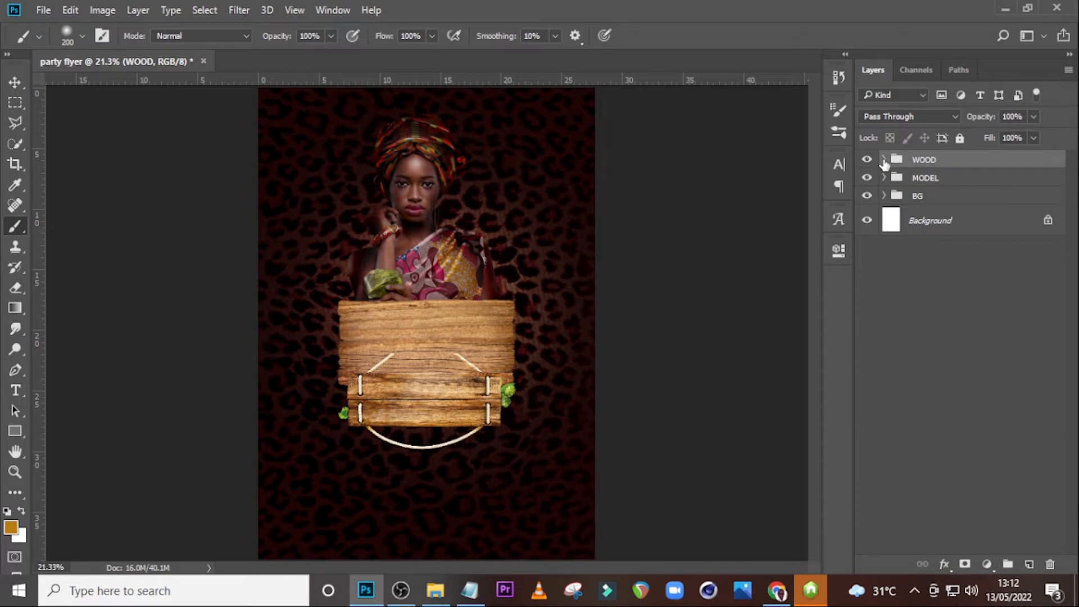
pyautogui.click(934, 179)
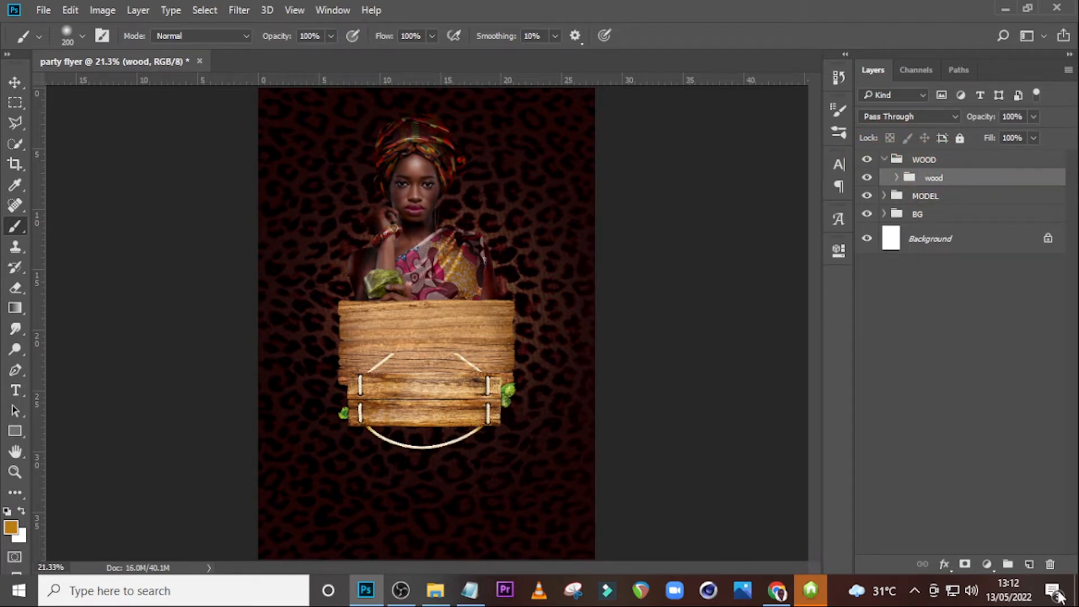
pyautogui.click(988, 564)
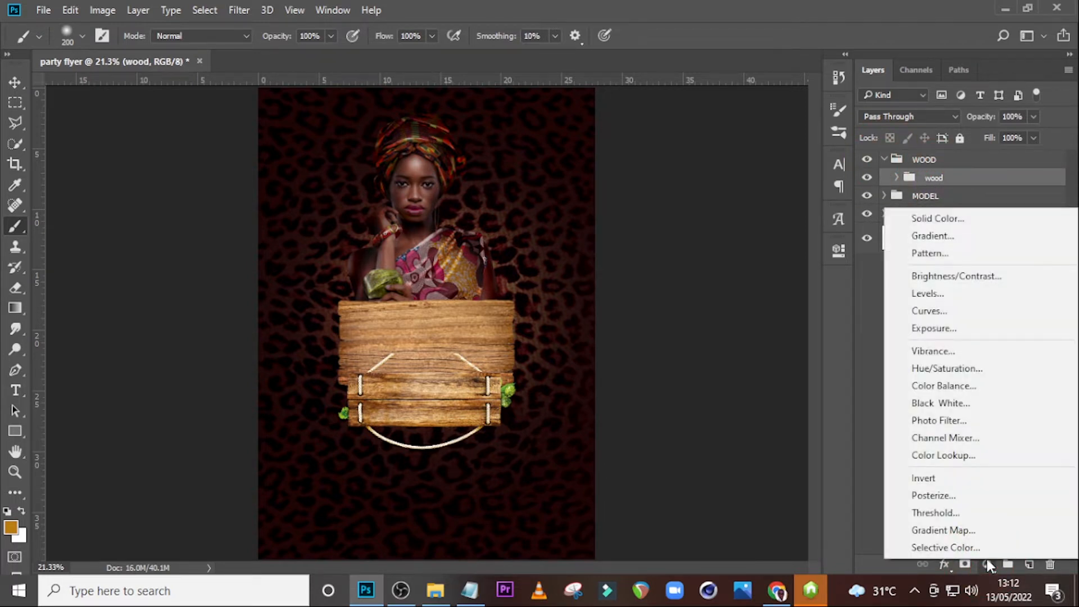
pyautogui.click(929, 335)
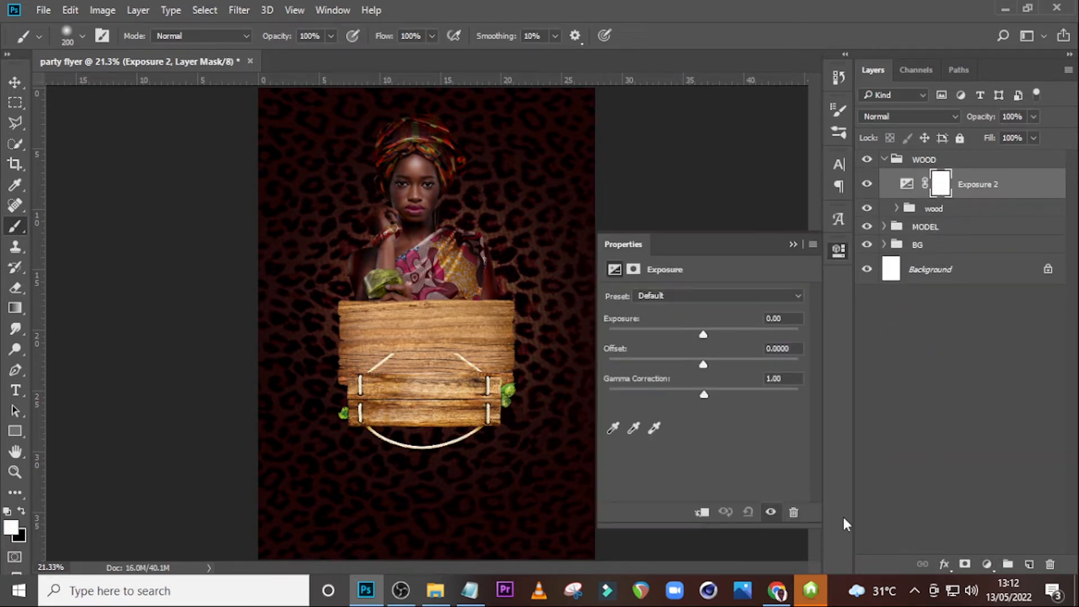
pyautogui.click(701, 512)
pyautogui.click(913, 189)
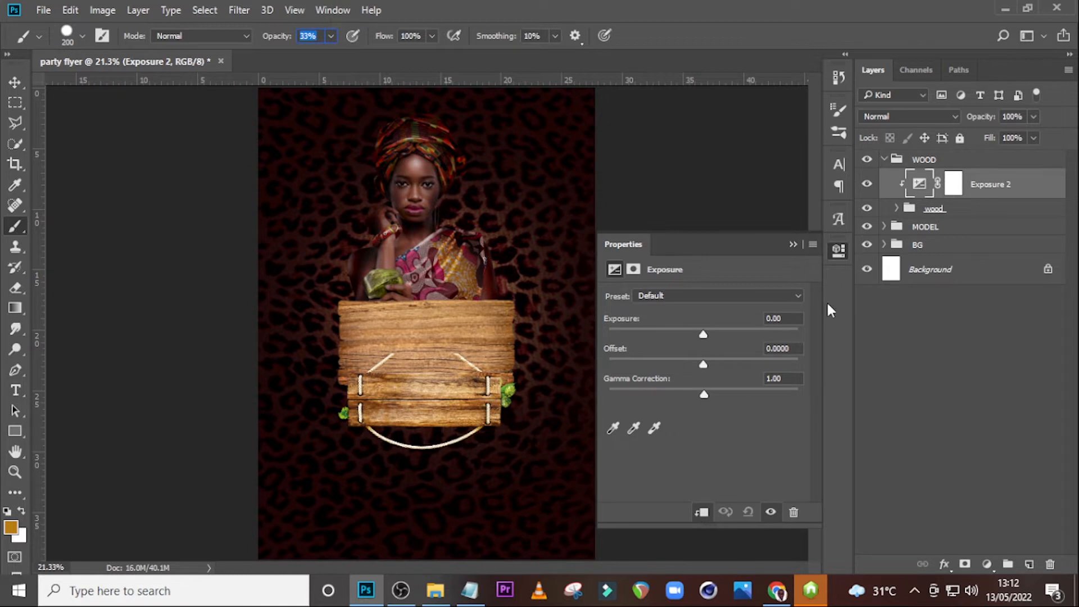
pyautogui.moveTo(787, 318); pyautogui.dragTo(756, 318)
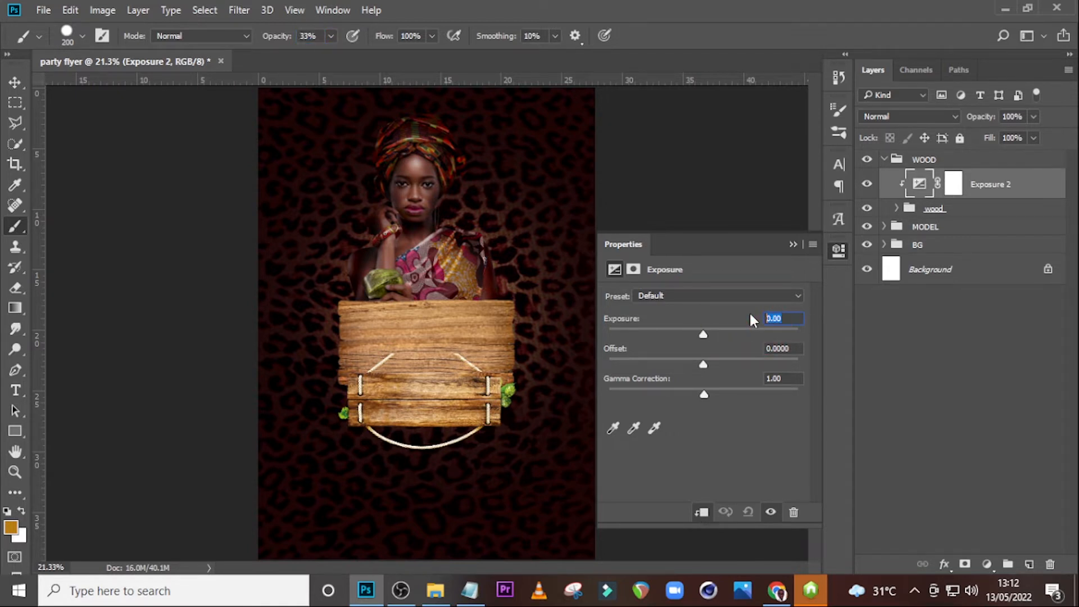
pyautogui.write('-3.3')
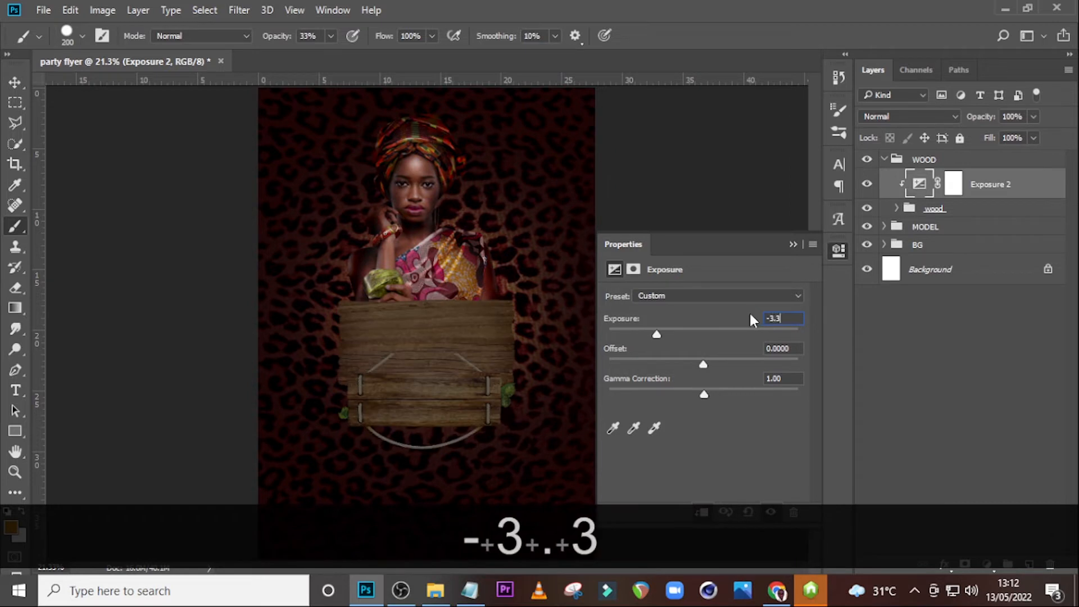
pyautogui.write('3')
pyautogui.press('Return')
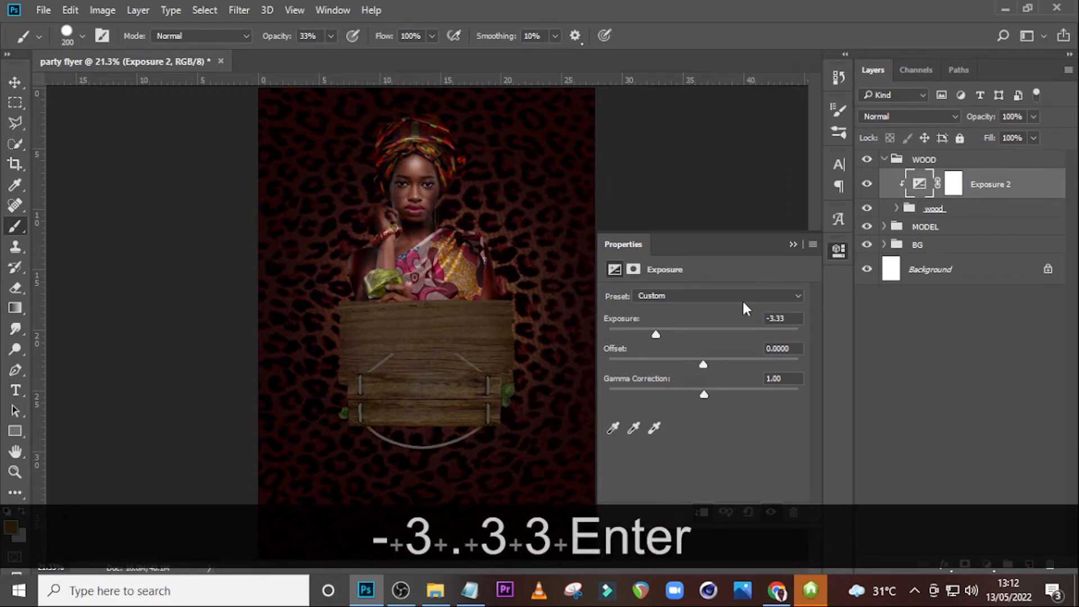
# Set the offset of the wood's clipped Exposure adjustment to -0.0083.
pyautogui.moveTo(791, 348); pyautogui.dragTo(761, 347)
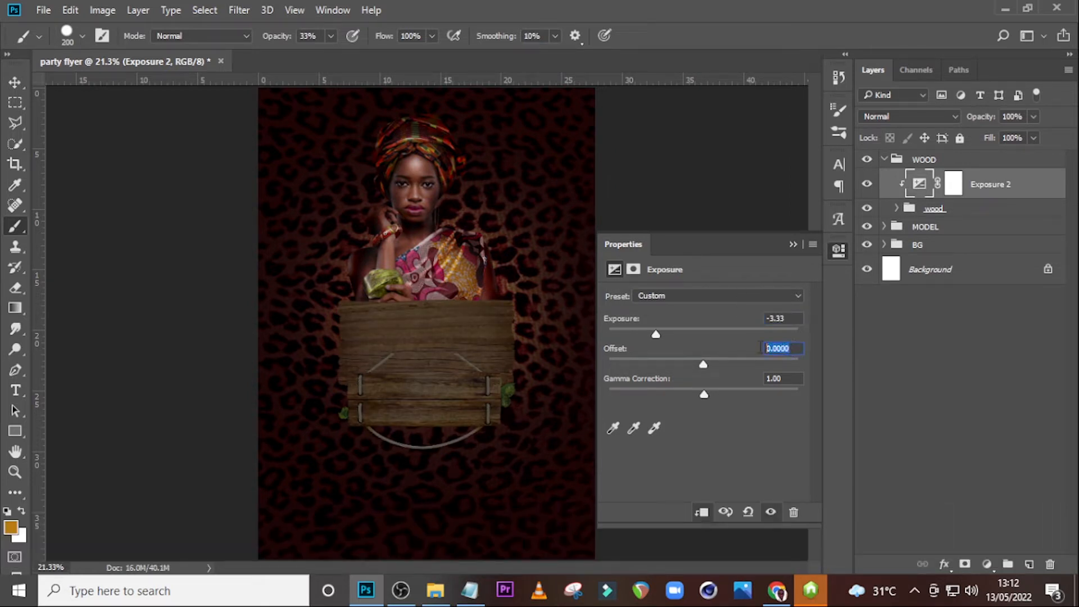
pyautogui.write('-')
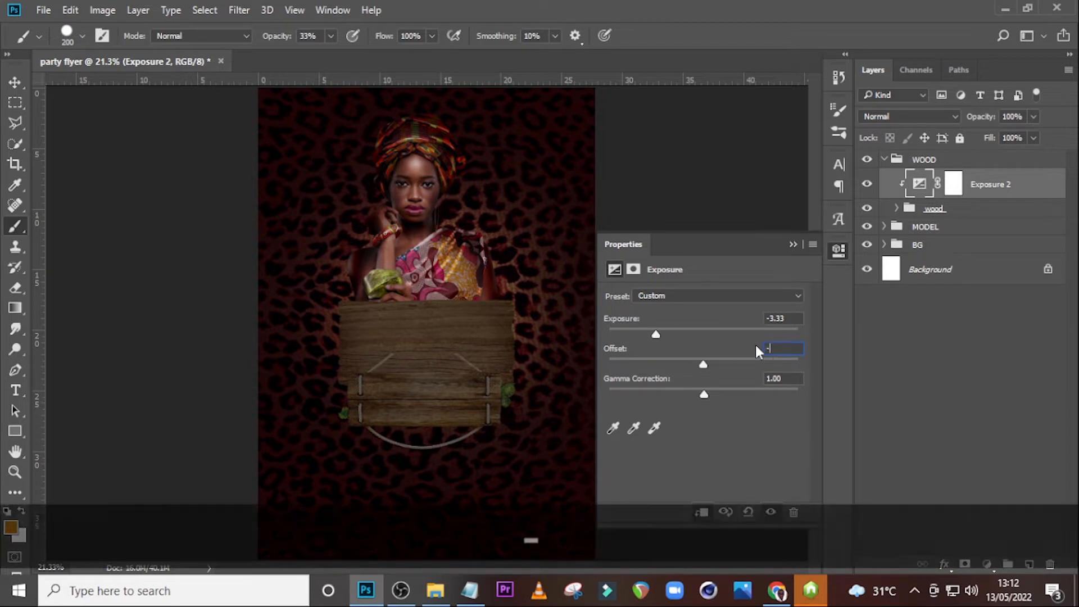
pyautogui.write('0.')
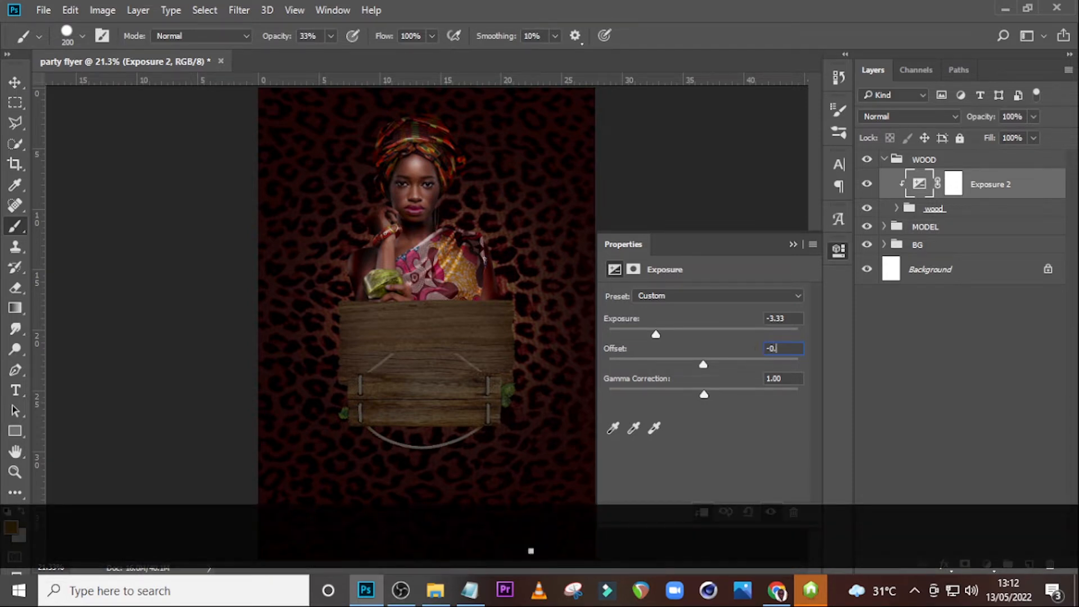
pyautogui.write('0083')
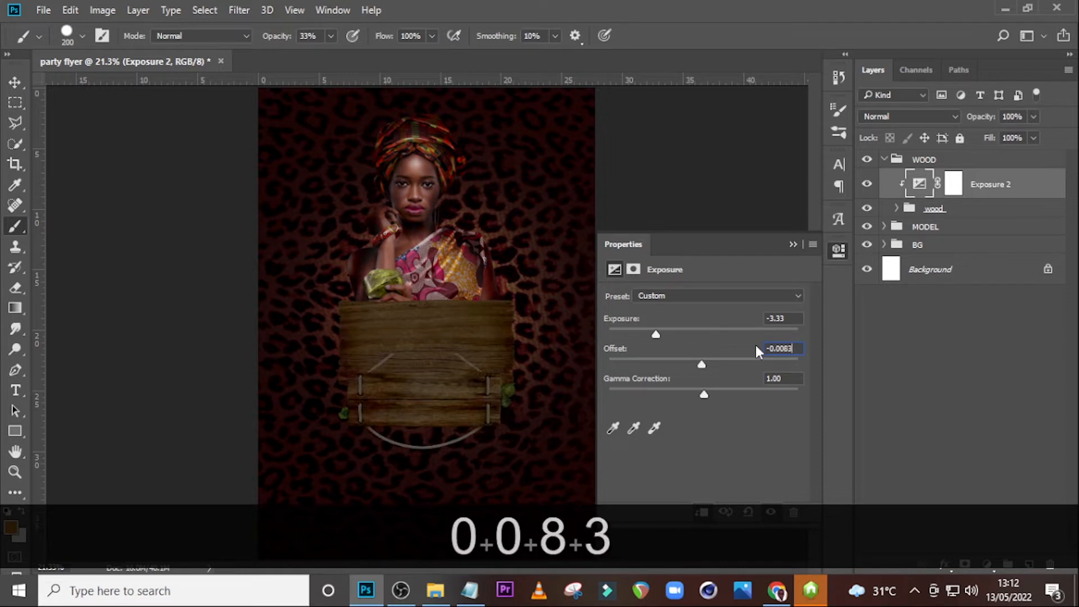
pyautogui.press('Return')
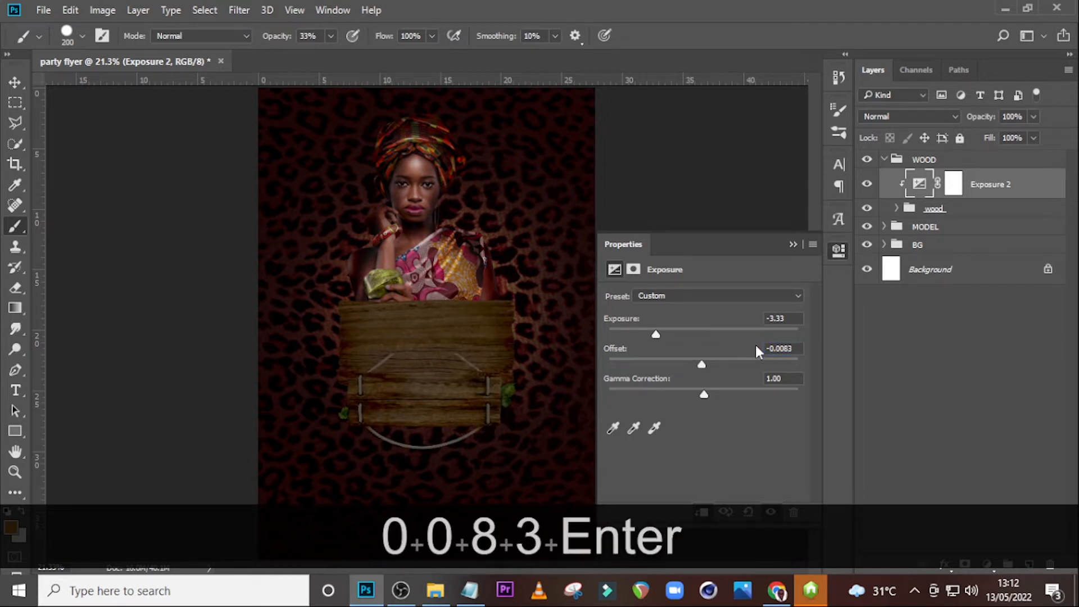
pyautogui.click(793, 245)
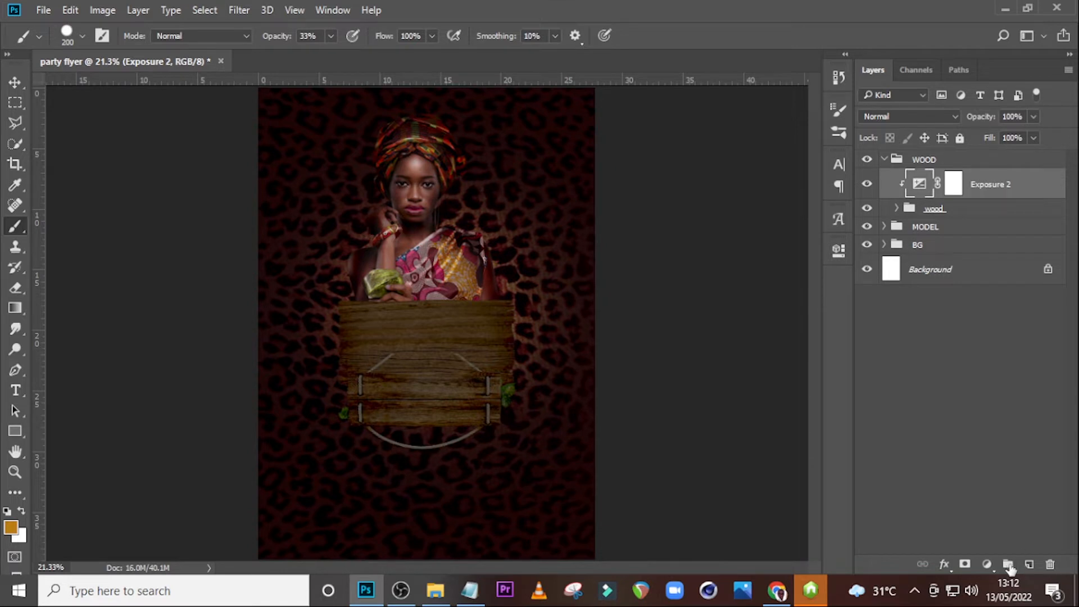
# Add a Levels adjustment clipped to the wood subgroup and set the Red channel's highlight input level to 115.
pyautogui.click(986, 564)
pyautogui.click(926, 303)
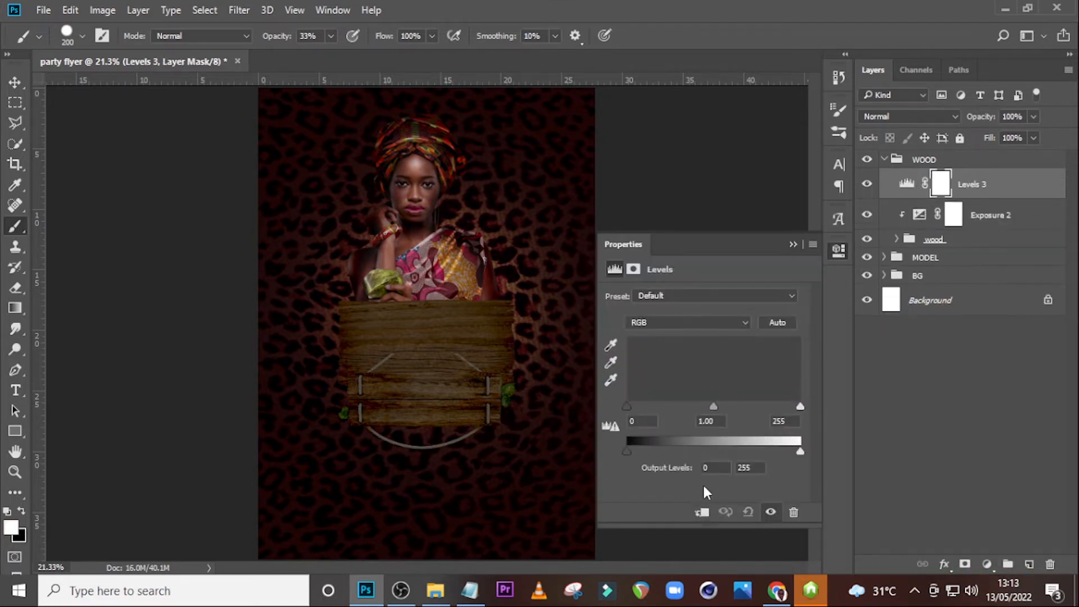
pyautogui.click(702, 512)
pyautogui.click(641, 322)
pyautogui.click(640, 342)
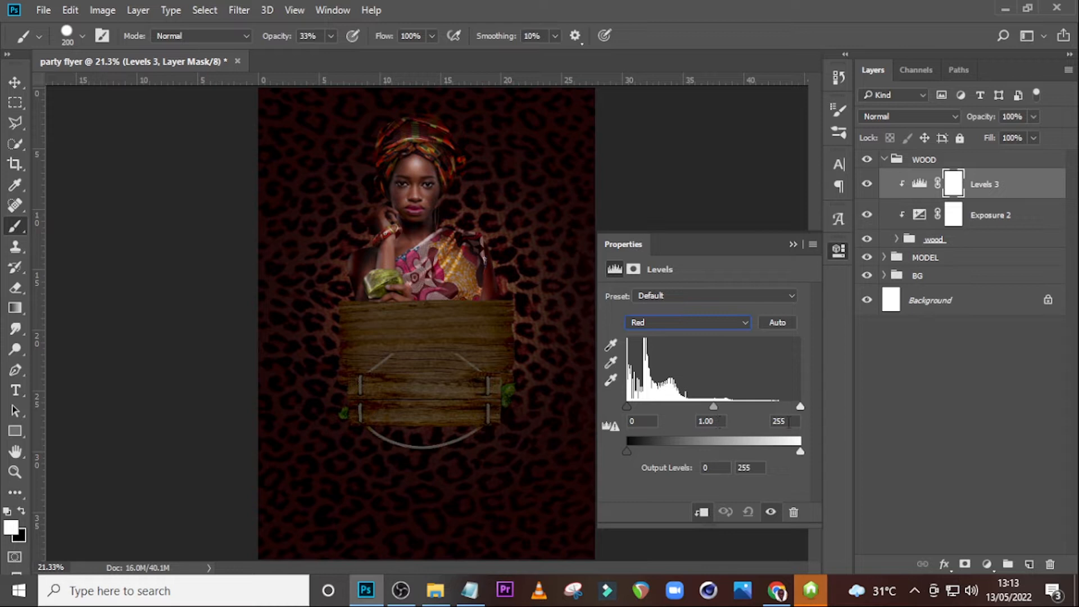
pyautogui.write('1')
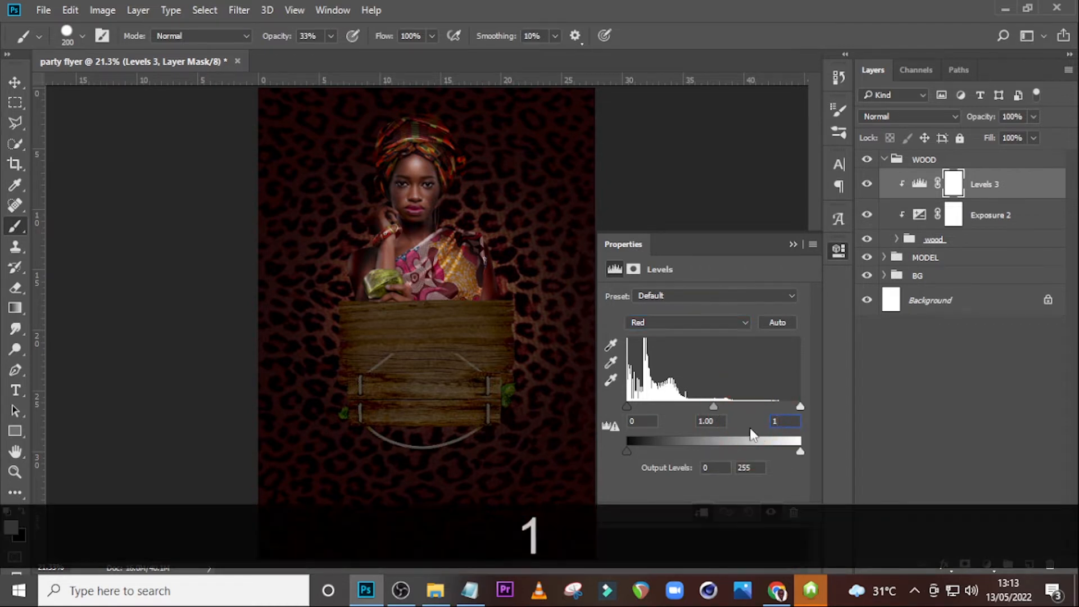
pyautogui.write('15')
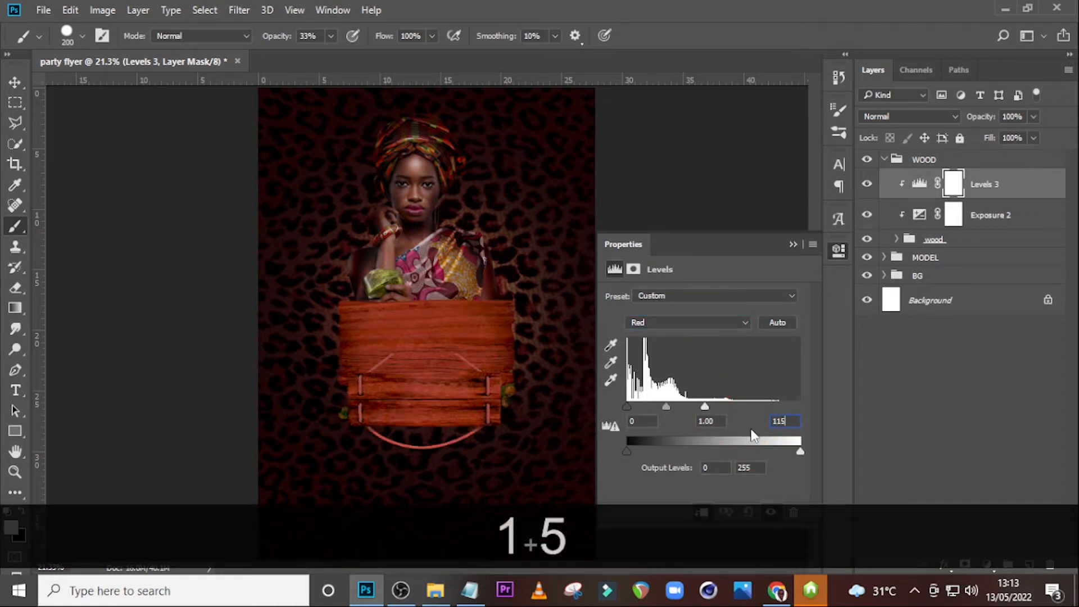
pyautogui.press('Return')
# Set the wood Levels adjustment's shadow input level to 7 for the Green channel and 15 for the Blue channel.
pyautogui.click(688, 322)
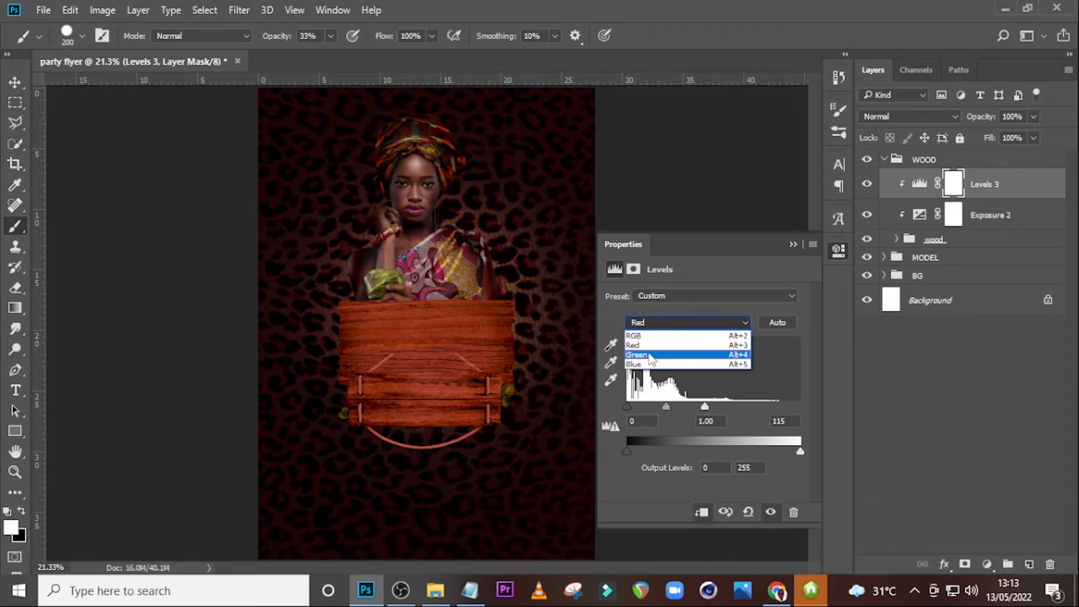
pyautogui.click(641, 354)
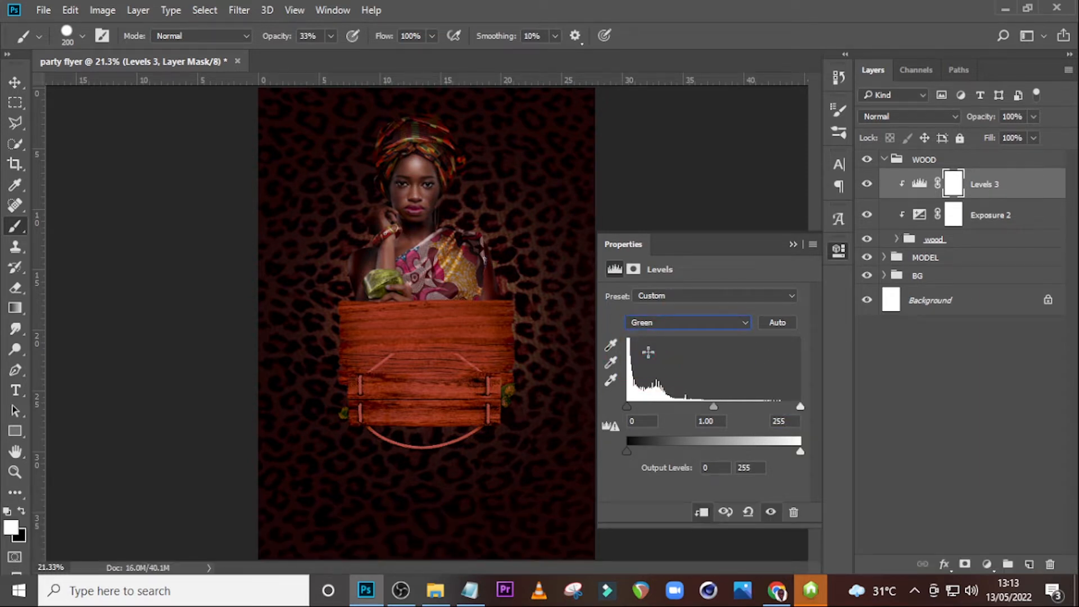
pyautogui.click(640, 420)
pyautogui.write('7')
pyautogui.click(671, 322)
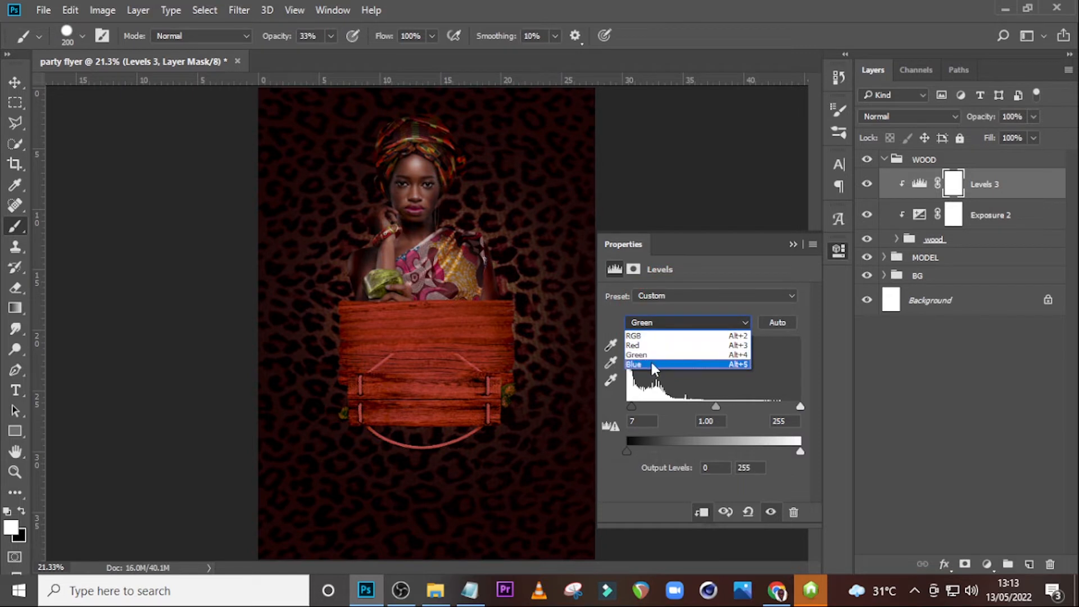
pyautogui.click(649, 360)
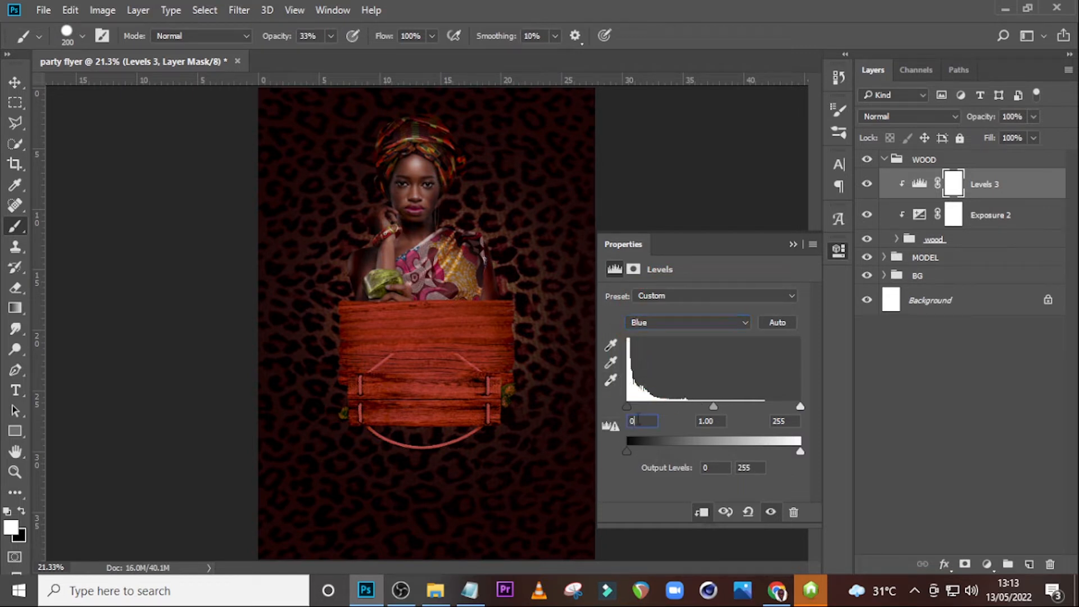
pyautogui.write('15')
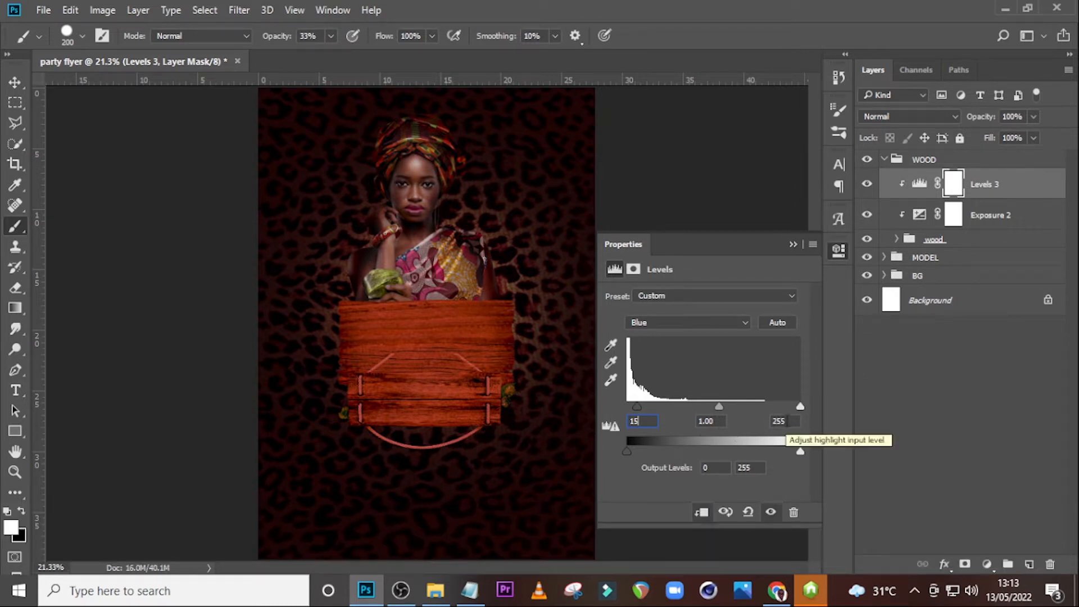
pyautogui.click(793, 245)
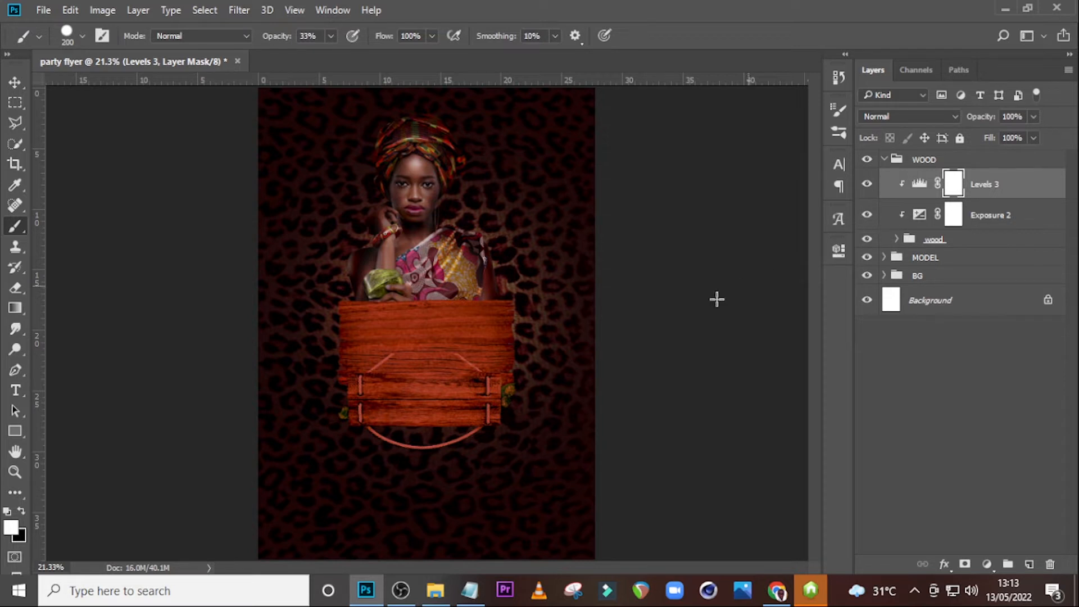
# Apply a black Multiply drop shadow to the WOOD group with 65% opacity, 90° angle, 63 px distance, 24% spread and 46 px size.
pyautogui.click(919, 184)
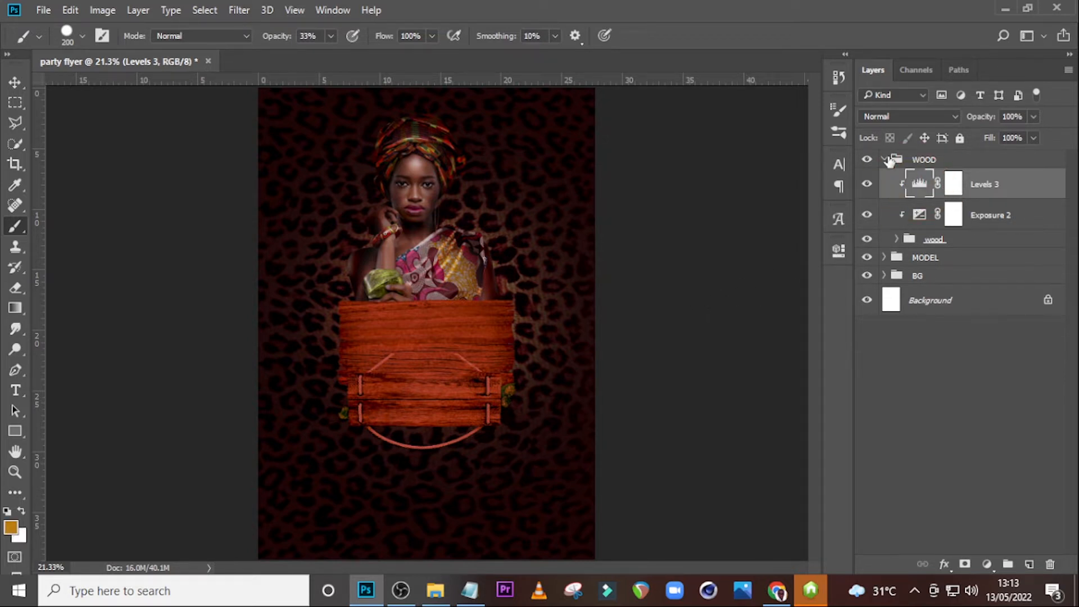
pyautogui.click(888, 160)
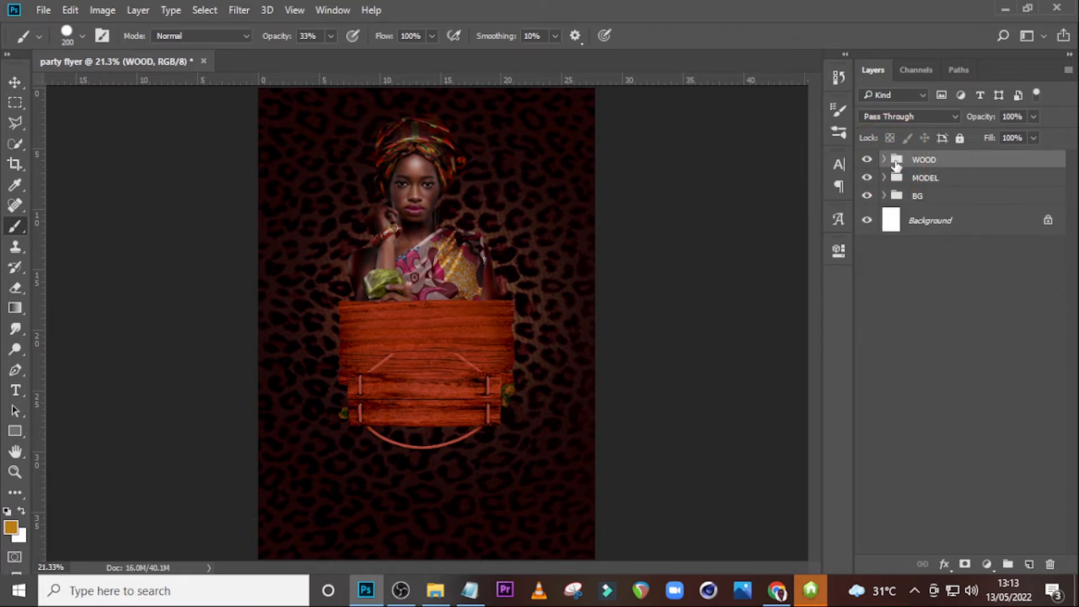
pyautogui.doubleClick(1049, 163)
pyautogui.moveTo(742, 97); pyautogui.dragTo(806, 90)
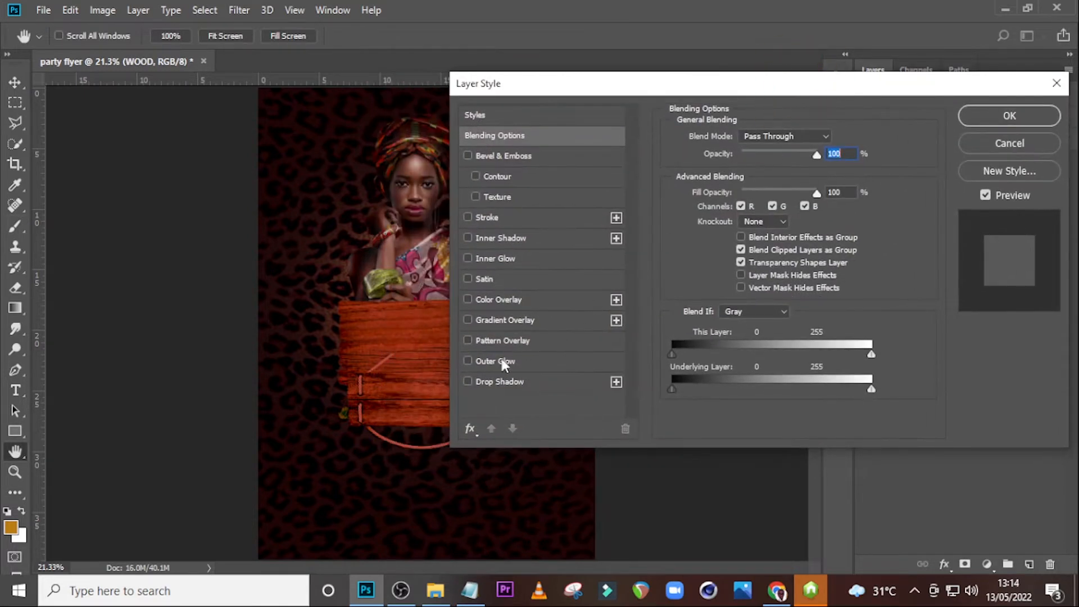
pyautogui.click(495, 381)
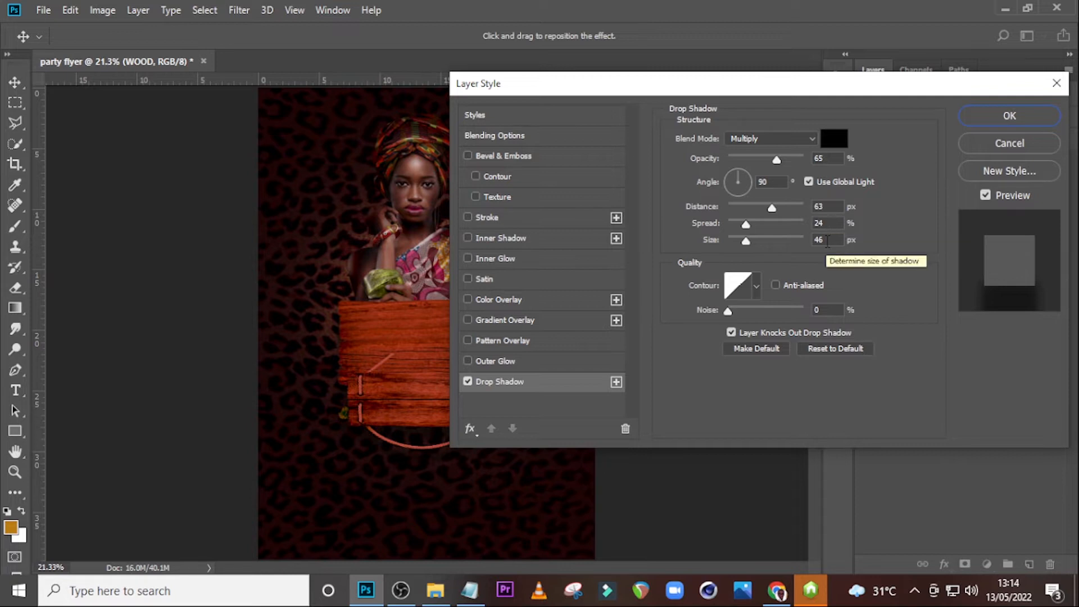
pyautogui.click(1009, 115)
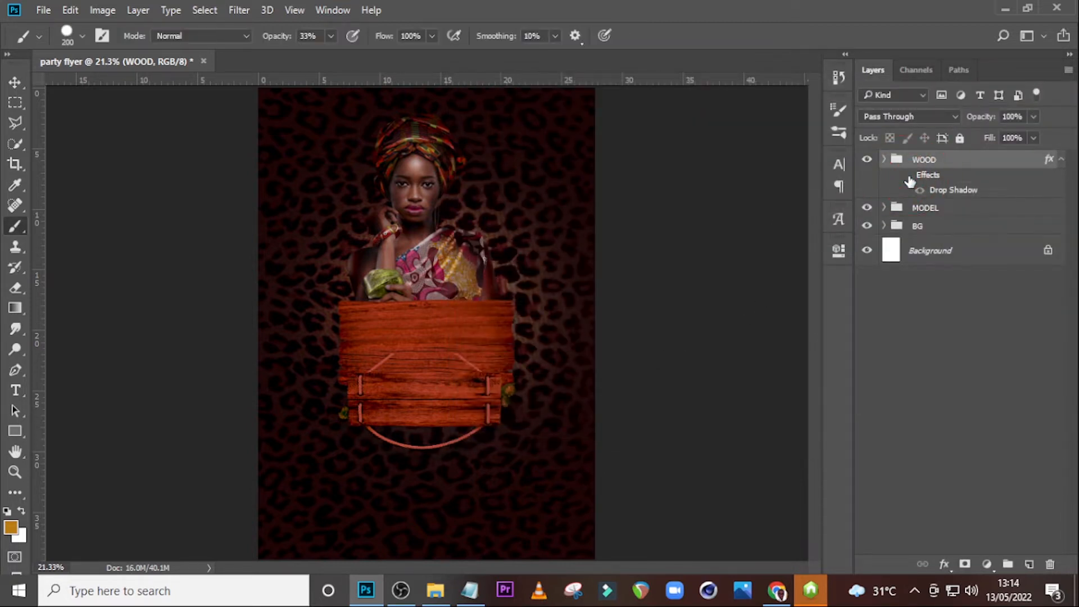
pyautogui.click(1059, 161)
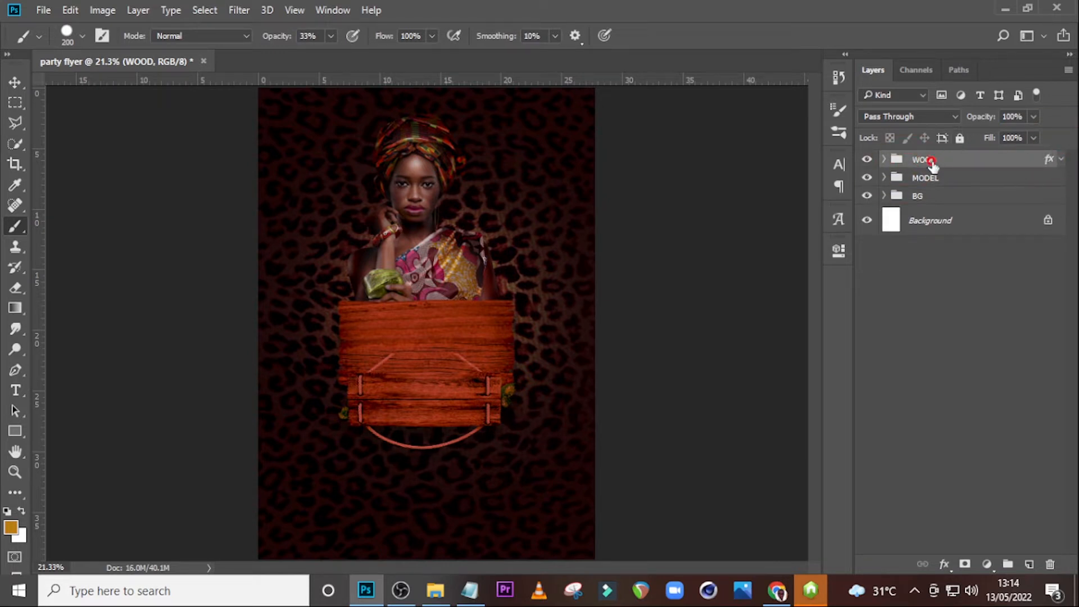
# Create a new empty layer above the WOOD group and set its blend mode to Color Dodge.
pyautogui.click(1028, 564)
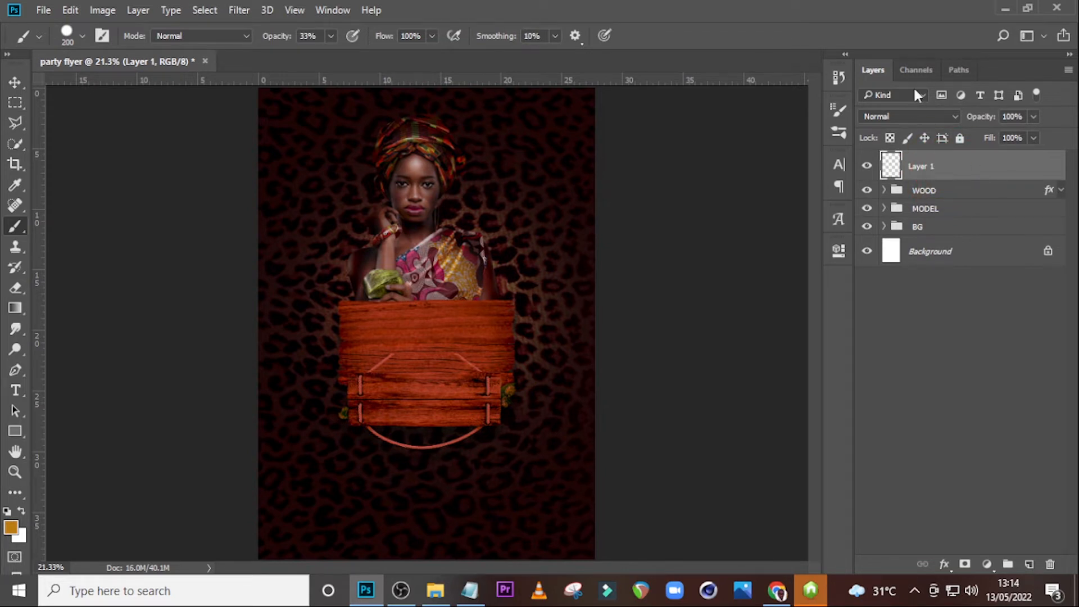
pyautogui.click(909, 116)
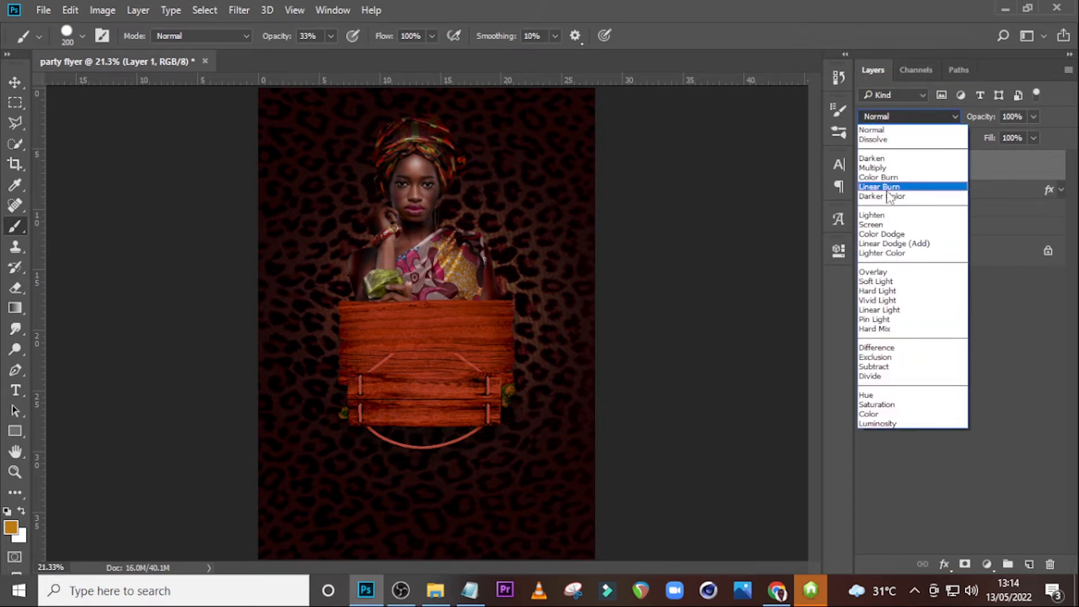
pyautogui.click(882, 233)
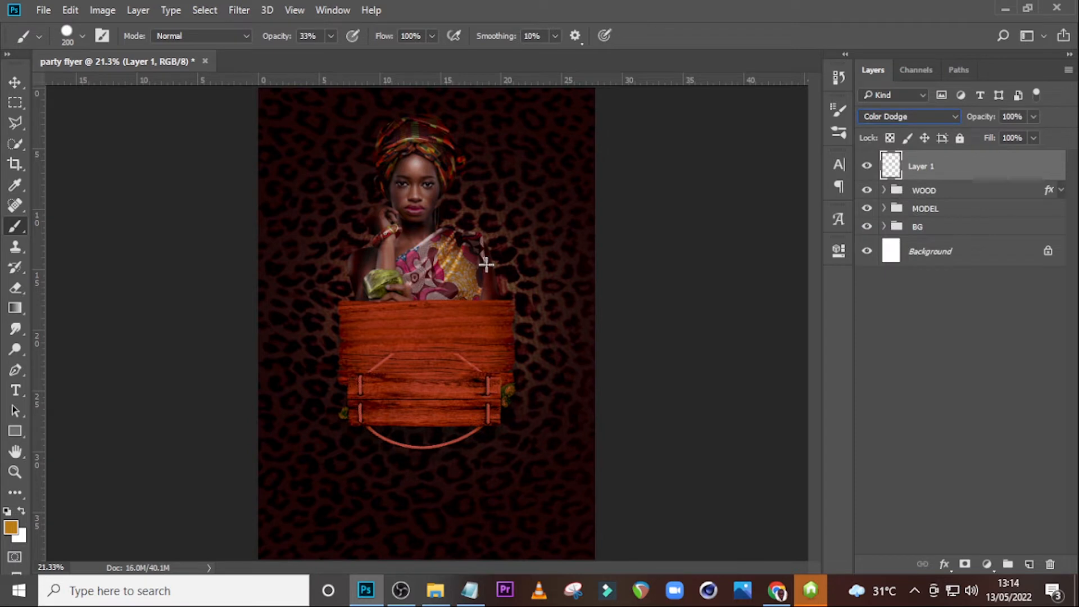
# Set the foreground colour for the brush to FAC388.
pyautogui.press('b')
pyautogui.click(10, 531)
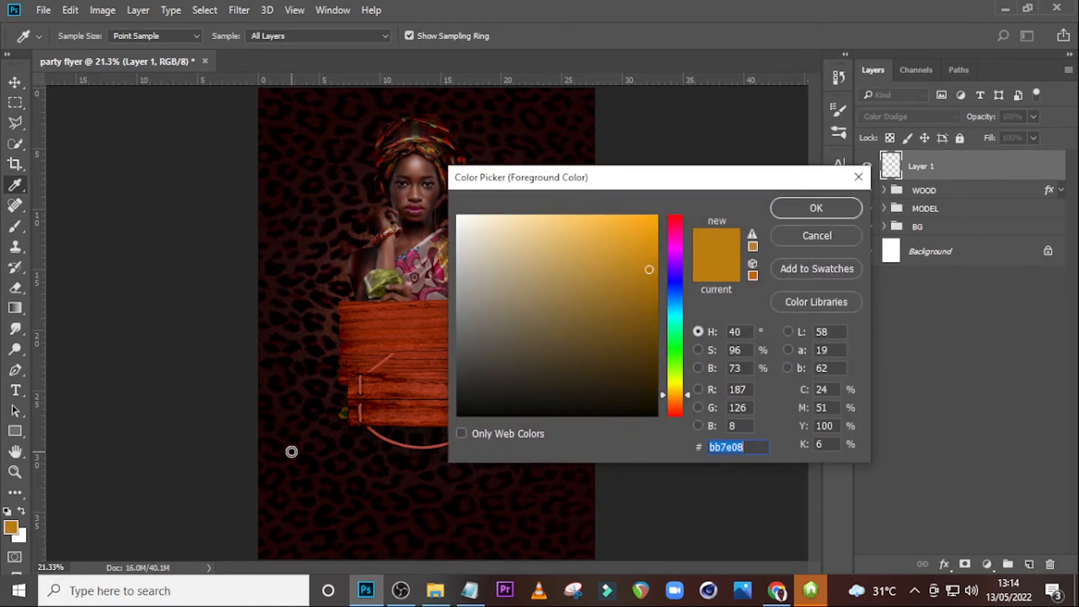
pyautogui.write('FA')
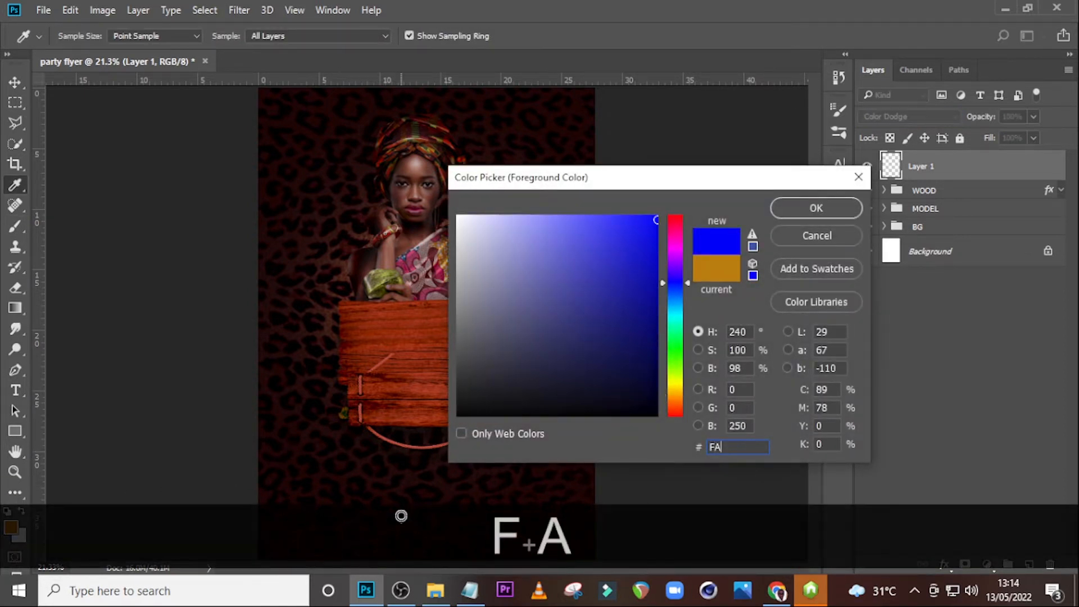
pyautogui.write('C38')
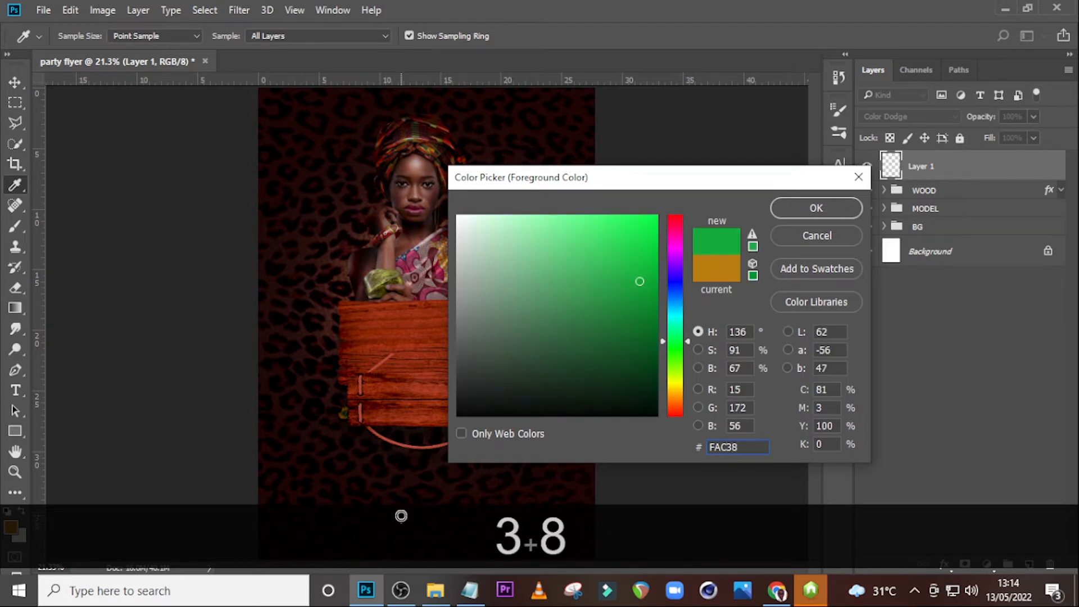
pyautogui.write('8')
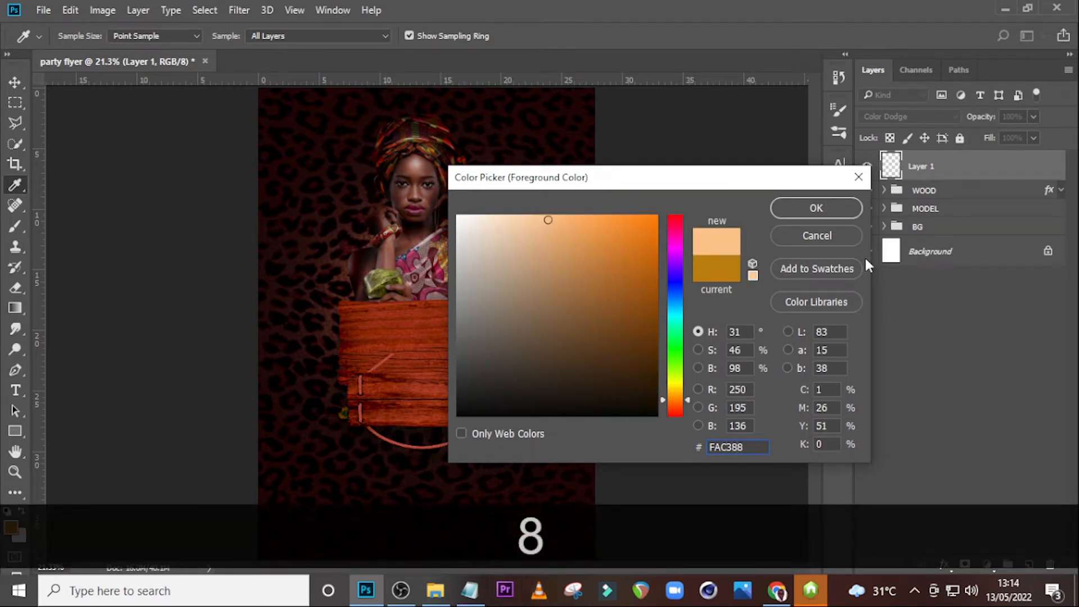
pyautogui.click(800, 207)
pyautogui.press('capslock')
# Set up a Soft Round brush at 500 px with 100% opacity, undoing any stray strokes.
pyautogui.press(']')
pyautogui.press(']')
pyautogui.press(']')
pyautogui.press(']')
pyautogui.hotkey('ctrl', 'alt', 'z')
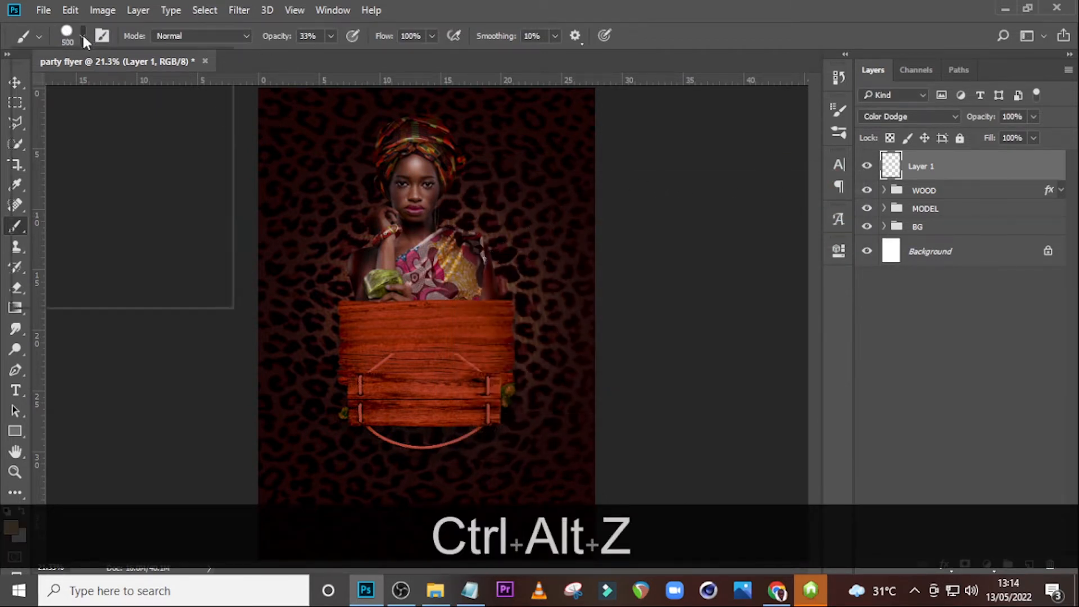
pyautogui.click(82, 36)
pyautogui.click(58, 161)
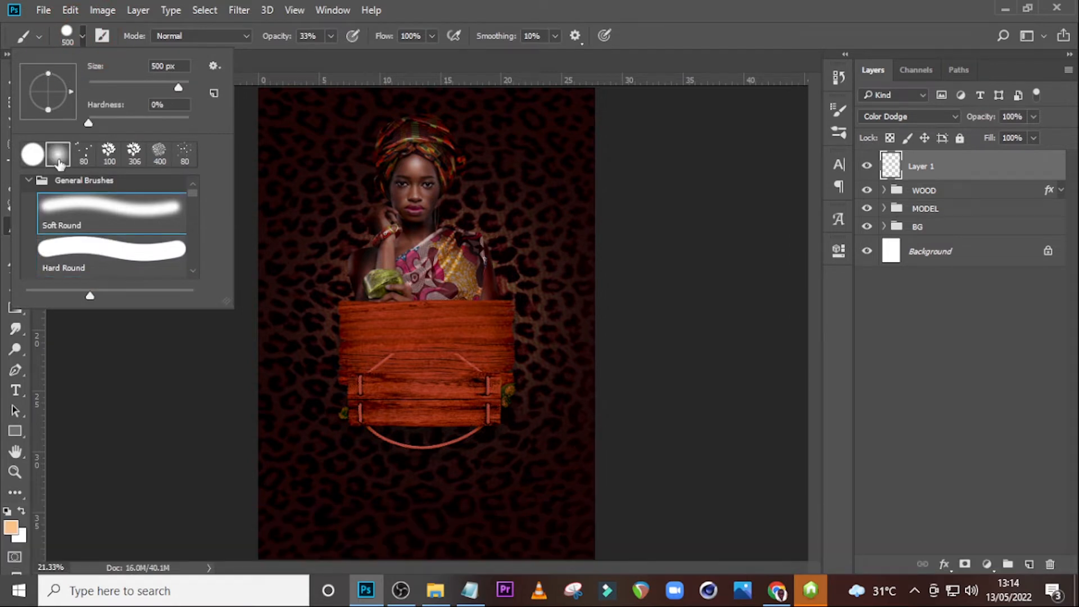
pyautogui.click(560, 5)
pyautogui.hotkey('ctrl', 'z')
pyautogui.click(329, 39)
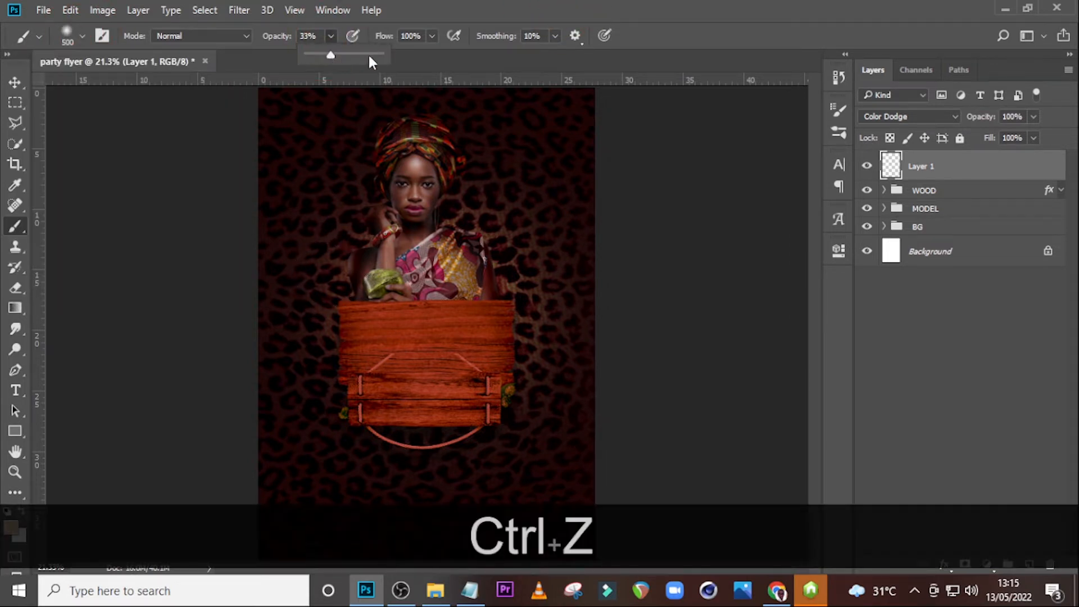
pyautogui.click(393, 55)
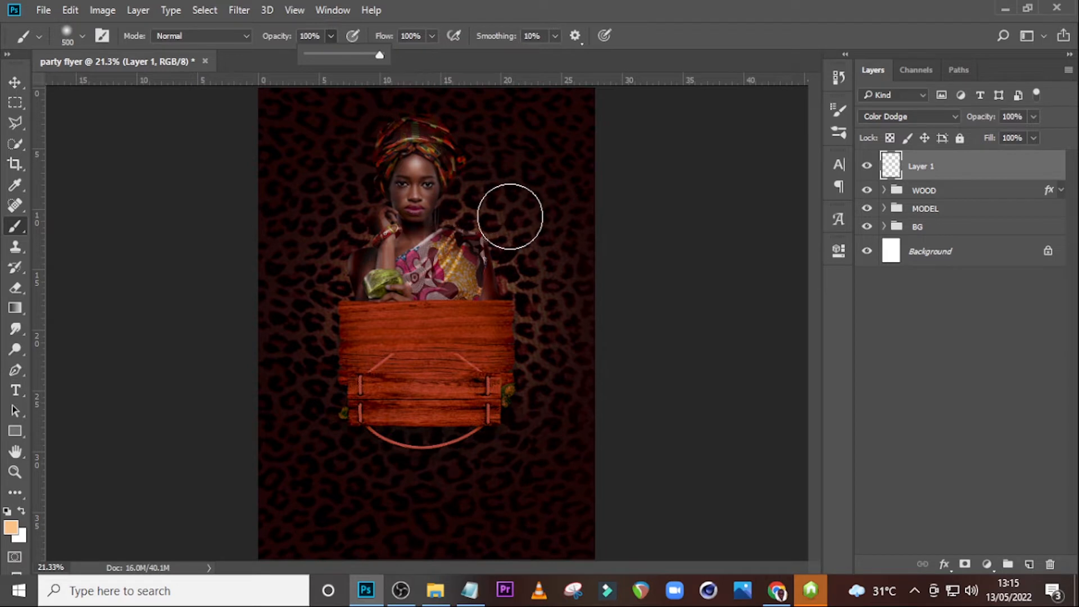
# Paint one soft glow spot beside the woman's right-hand shoulder, enlarge it to about 128%, and shift it closer to her.
pyautogui.click(507, 213)
pyautogui.press('ctrl')
pyautogui.hotkey('ctrl', 't')
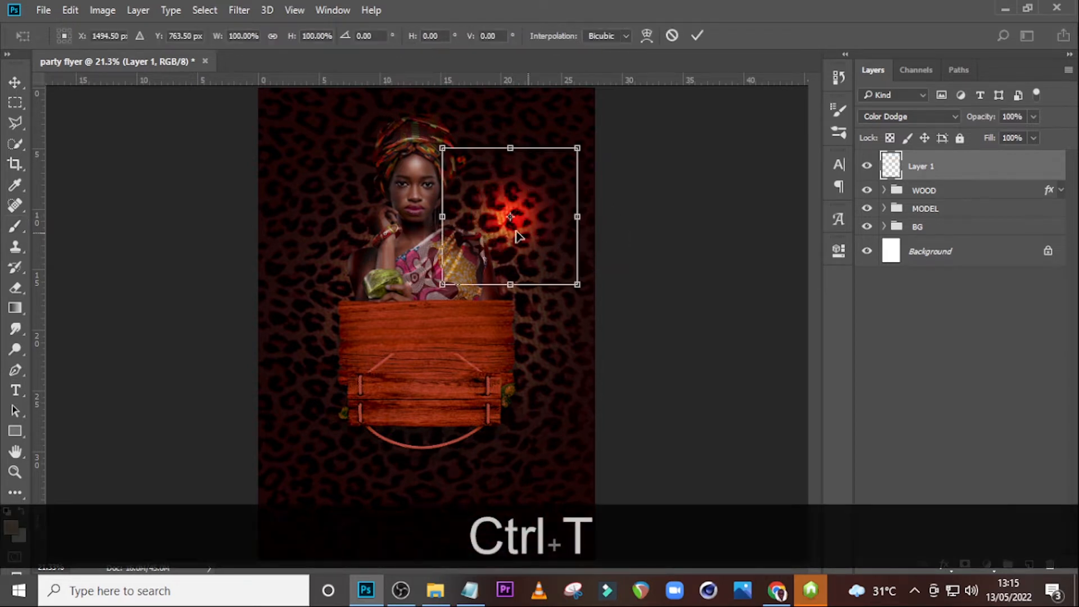
pyautogui.press('shift')
pyautogui.moveTo(438, 151); pyautogui.dragTo(388, 113)
pyautogui.moveTo(494, 205)
pyautogui.mouseDown()
pyautogui.moveTo(516, 221)
pyautogui.moveTo(506, 224)
pyautogui.mouseUp()
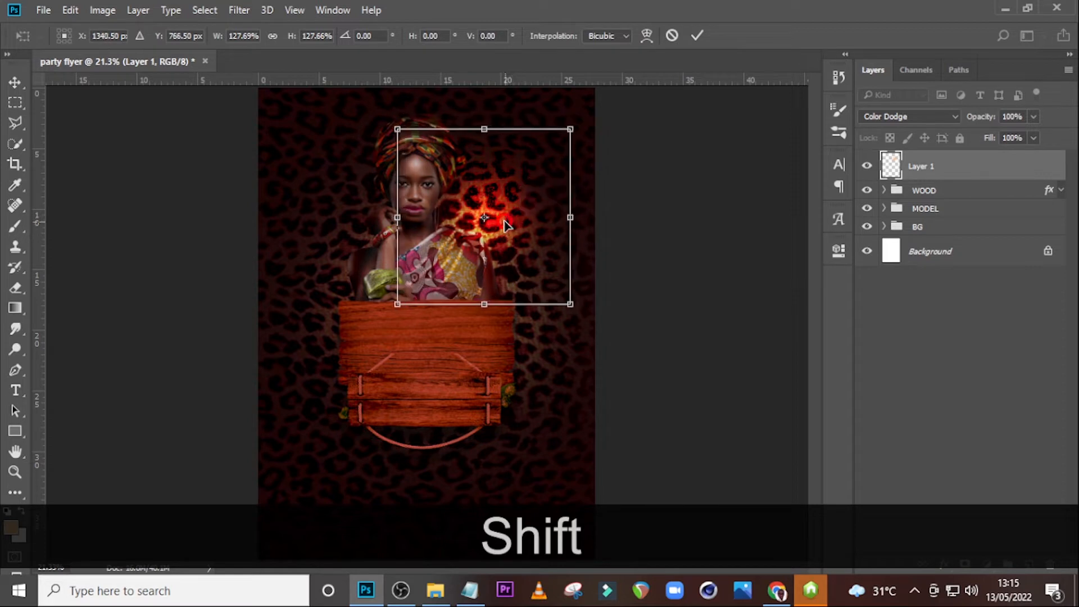
pyautogui.press('Return')
# Duplicate the glow spot and place the copy on the opposite side of the woman.
pyautogui.hotkey('ctrl', 'j')
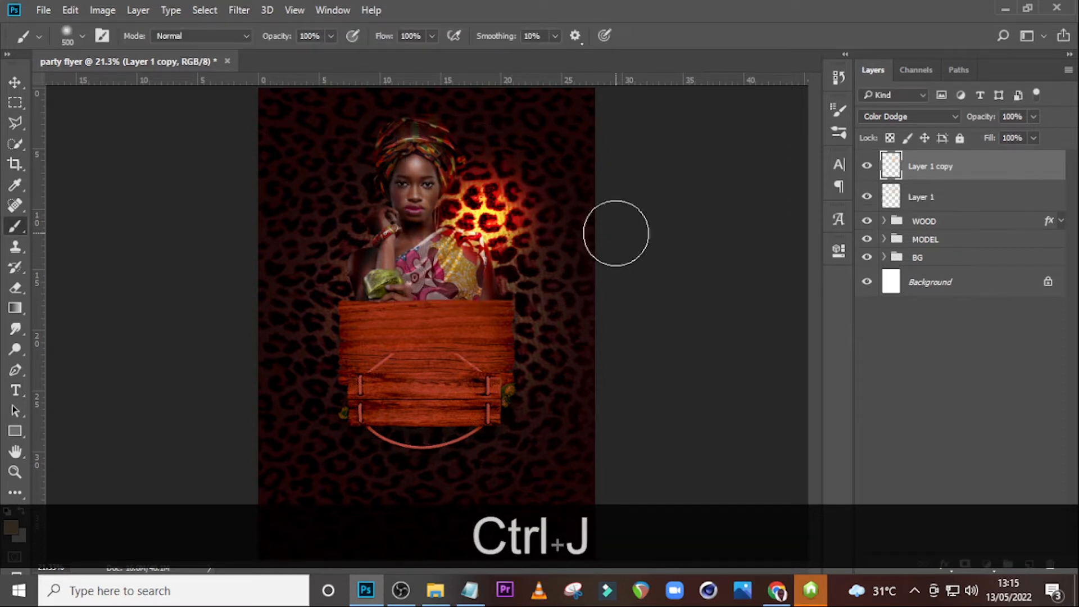
pyautogui.press('v')
pyautogui.moveTo(494, 206); pyautogui.dragTo(325, 226)
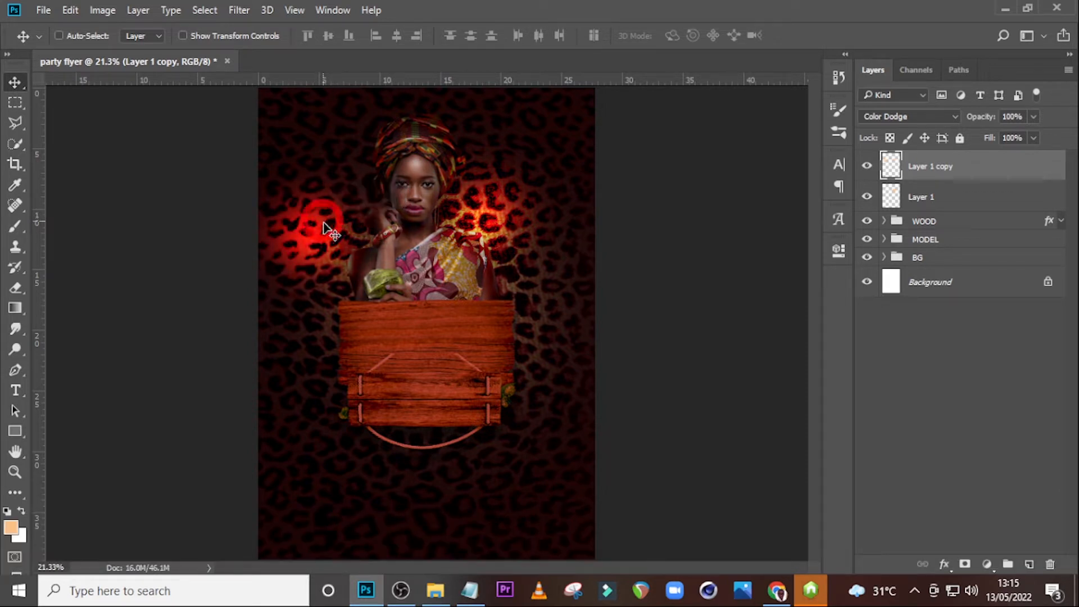
# Set the opacity of both glow layers, Layer 1 copy and Layer 1, to 76%.
pyautogui.click(1021, 116)
pyautogui.write('7')
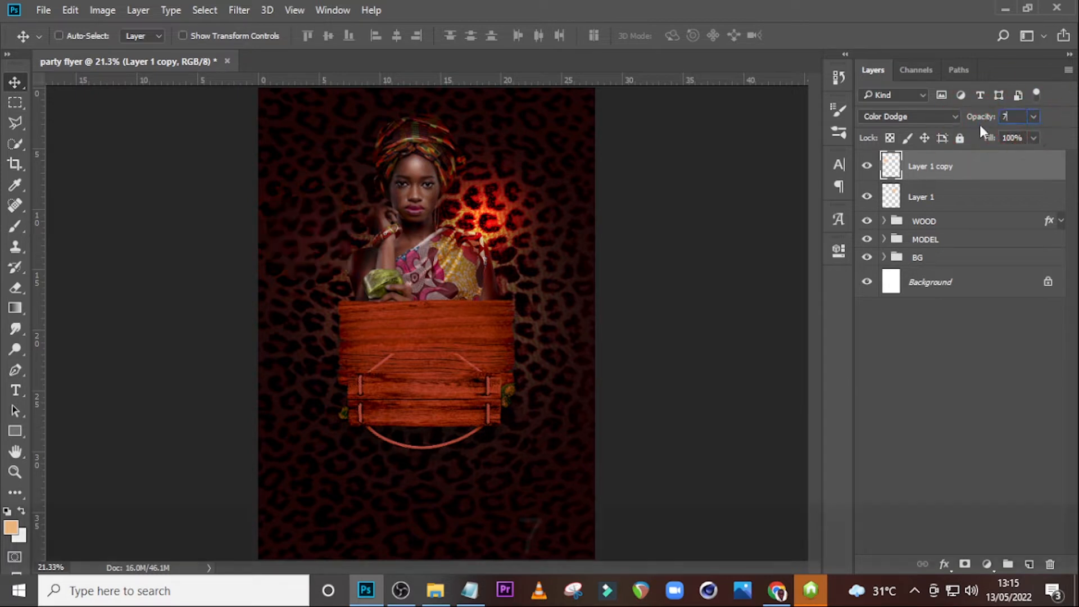
pyautogui.write('6')
pyautogui.press('Return')
pyautogui.click(976, 194)
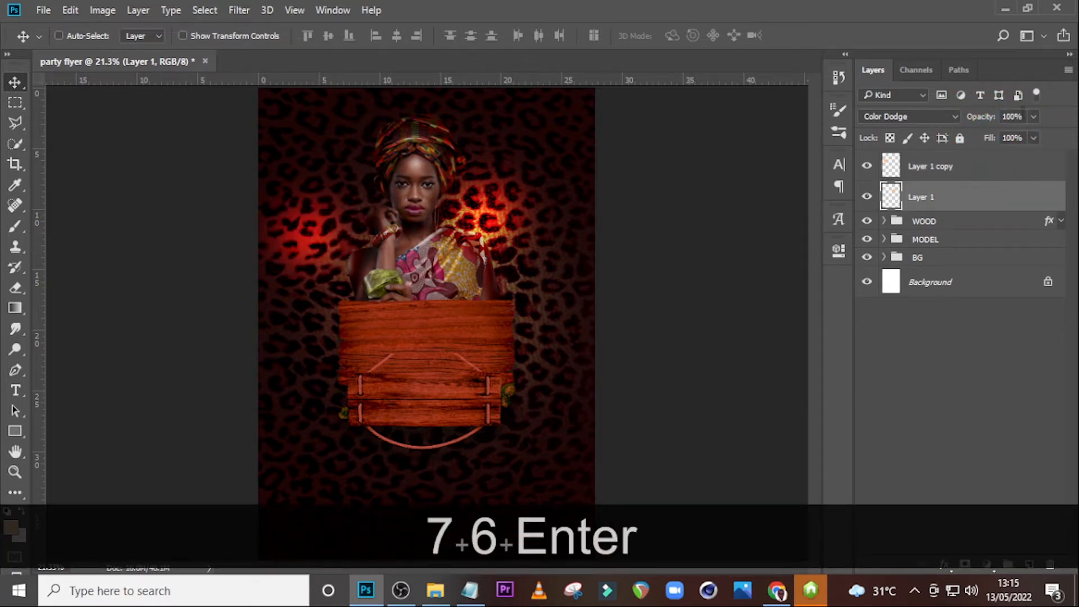
pyautogui.write('76')
pyautogui.press('Return')
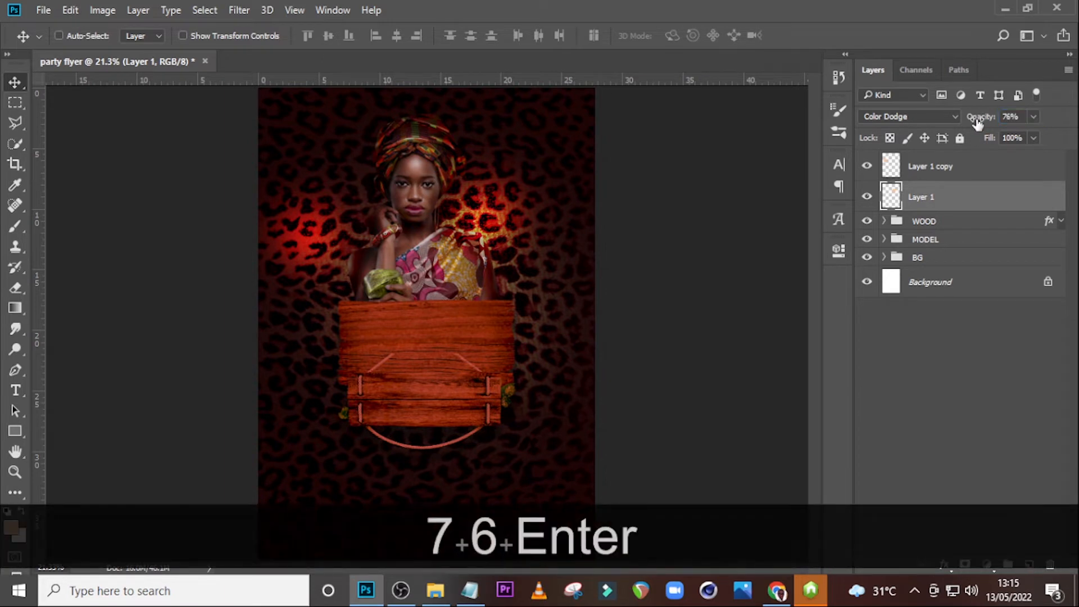
# Duplicate the glow spot four times and spread the glows along the left edge, beside the boards' lower corners, and in the flyer's bottom area.
pyautogui.click(951, 166)
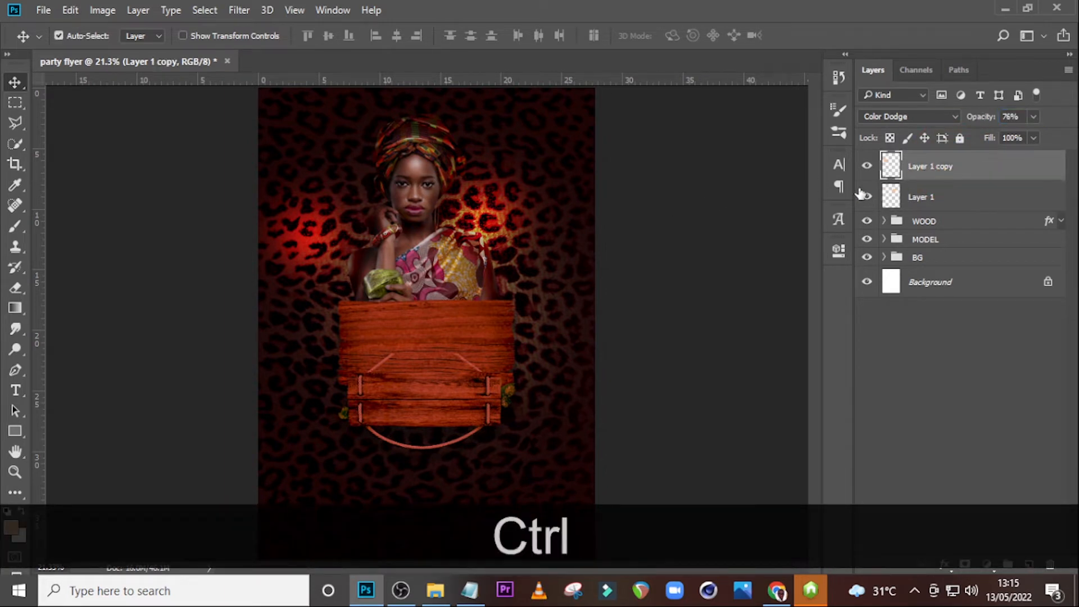
pyautogui.hotkey('ctrl', 't')
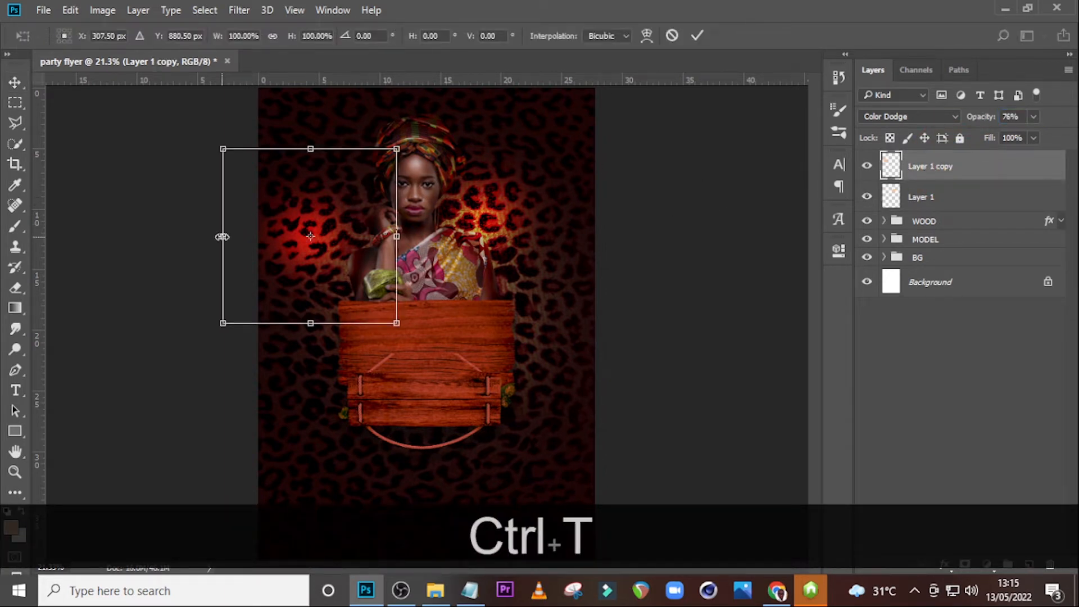
pyautogui.moveTo(326, 236); pyautogui.dragTo(477, 488)
pyautogui.press('Return')
pyautogui.hotkey('ctrl', 'j')
pyautogui.press('v')
pyautogui.hotkey('ctrl', 'j')
pyautogui.hotkey('ctrl', 'j')
pyautogui.hotkey('ctrl', '-')
pyautogui.press('Return')
pyautogui.moveTo(552, 522); pyautogui.dragTo(308, 491)
pyautogui.hotkey('ctrl', 'j')
pyautogui.moveTo(369, 422); pyautogui.dragTo(364, 403)
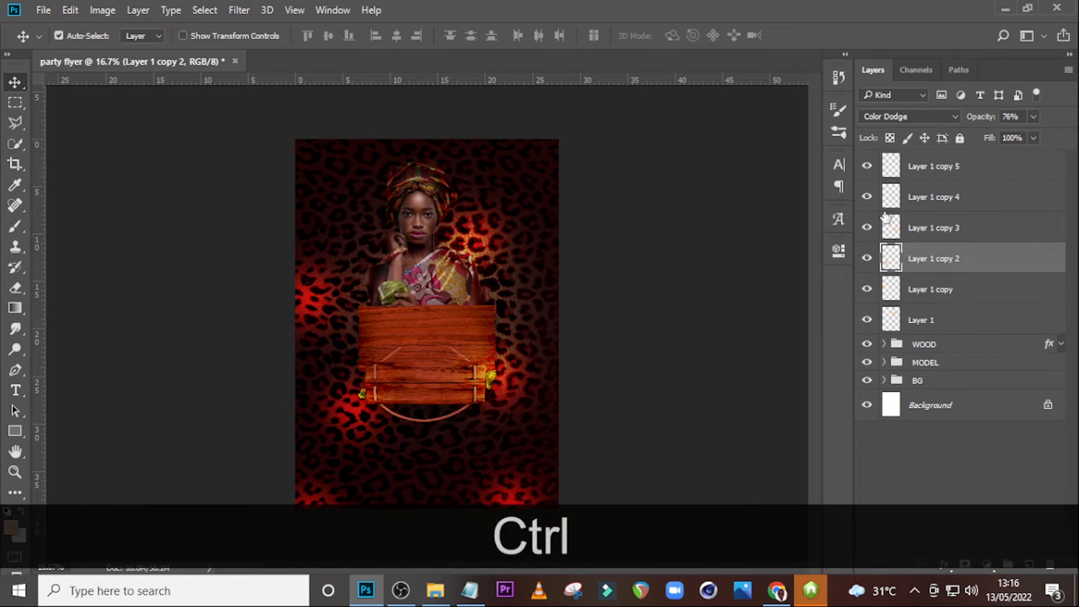
# Group all six glow layers as TOP GLOW and toggle the group's visibility to compare its effect.
pyautogui.click(989, 173)
pyautogui.keyDown('shift'); pyautogui.click(953, 318); pyautogui.keyUp('shift')
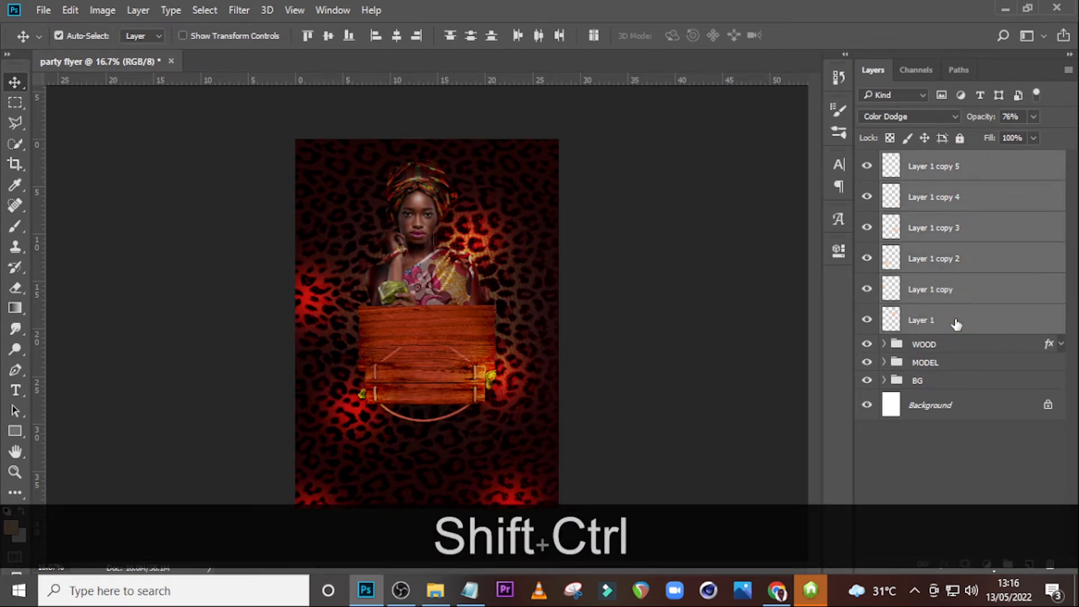
pyautogui.hotkey('ctrl', 'shift', 'g')
pyautogui.doubleClick(931, 163)
pyautogui.press('capslock')
pyautogui.write('TOP GLOW')
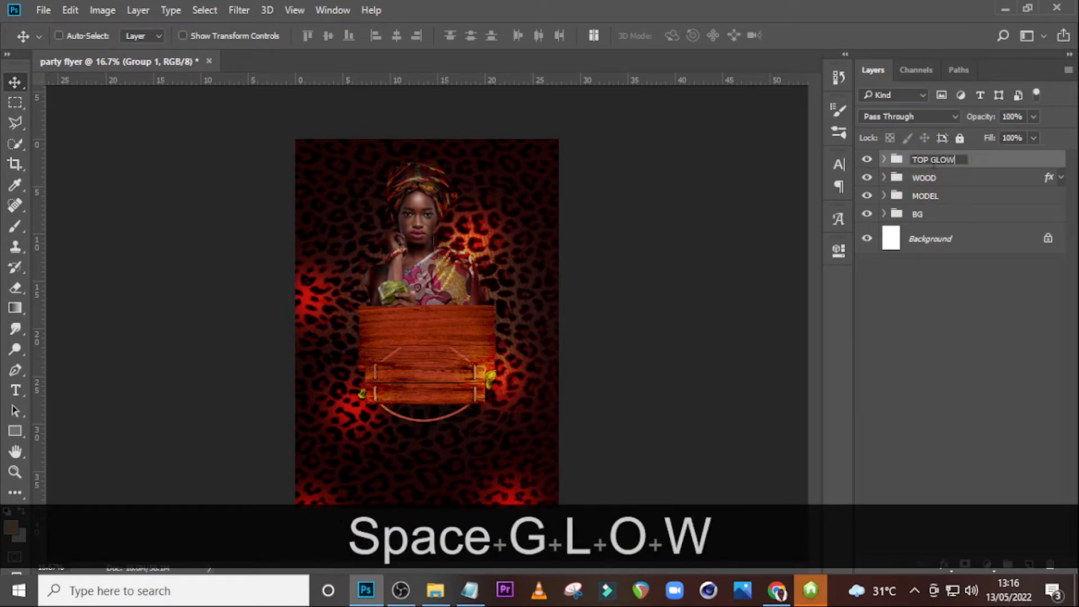
pyautogui.press('Return')
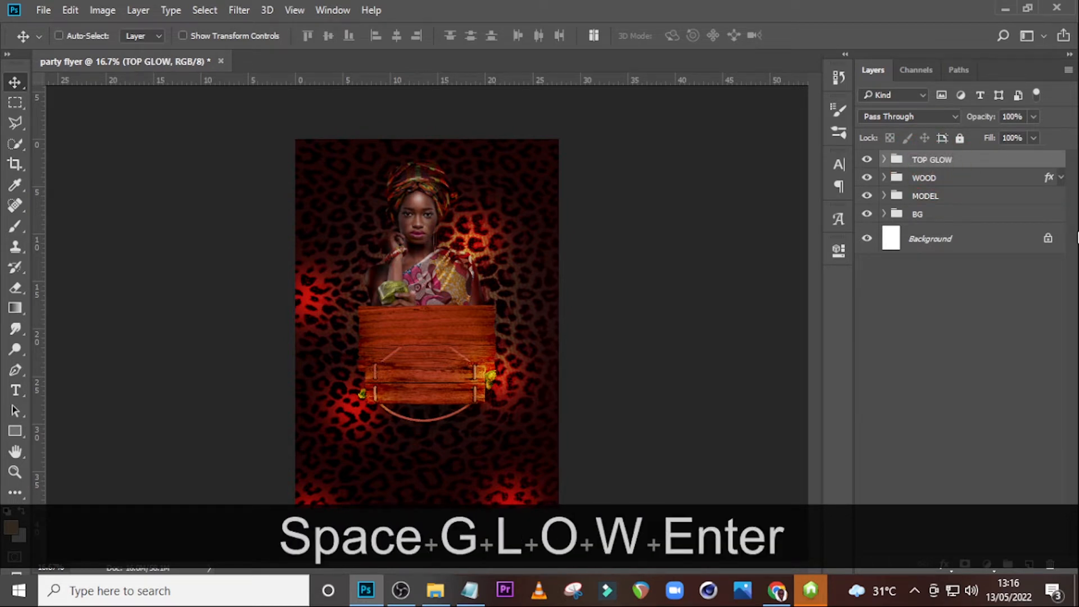
pyautogui.click(865, 161)
pyautogui.click(868, 163)
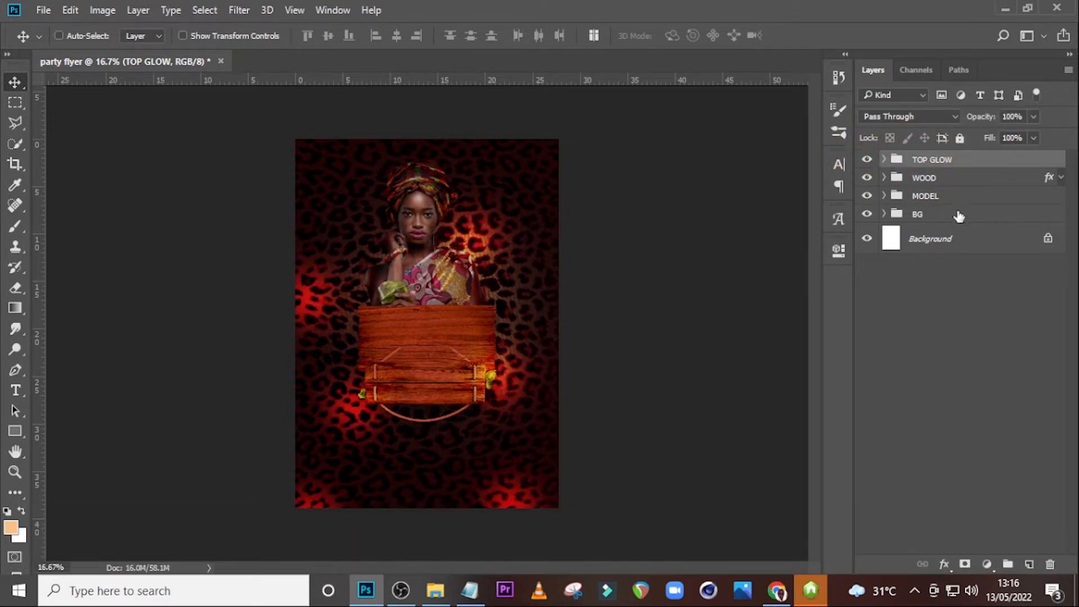
# Duplicate a glow layer from TOP GLOW, place the copy above the group, and delete the newly added empty layer.
pyautogui.click(1029, 564)
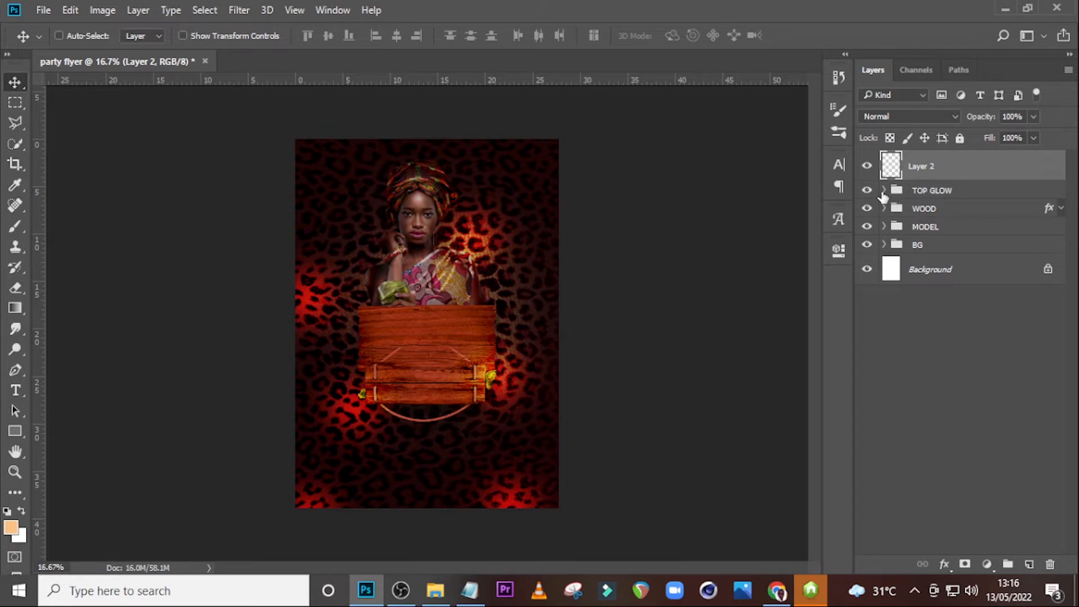
pyautogui.click(883, 191)
pyautogui.click(928, 218)
pyautogui.hotkey('ctrl', 'j')
pyautogui.hotkey('ctrl', 'j')
pyautogui.moveTo(917, 227); pyautogui.dragTo(935, 176)
pyautogui.moveTo(937, 217); pyautogui.dragTo(938, 163)
pyautogui.click(919, 203)
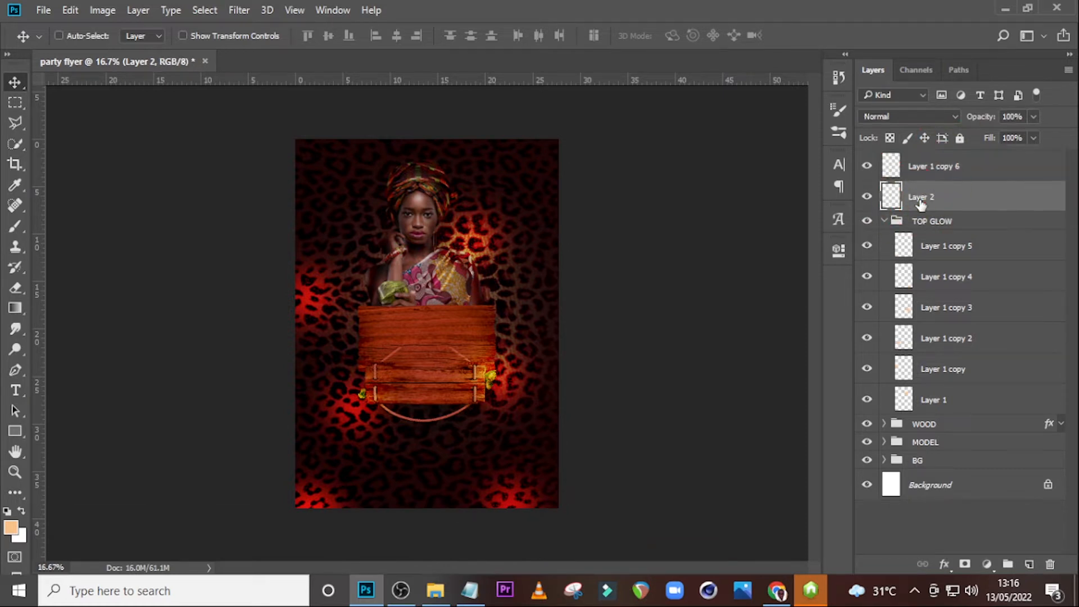
pyautogui.press('Delete')
pyautogui.click(884, 190)
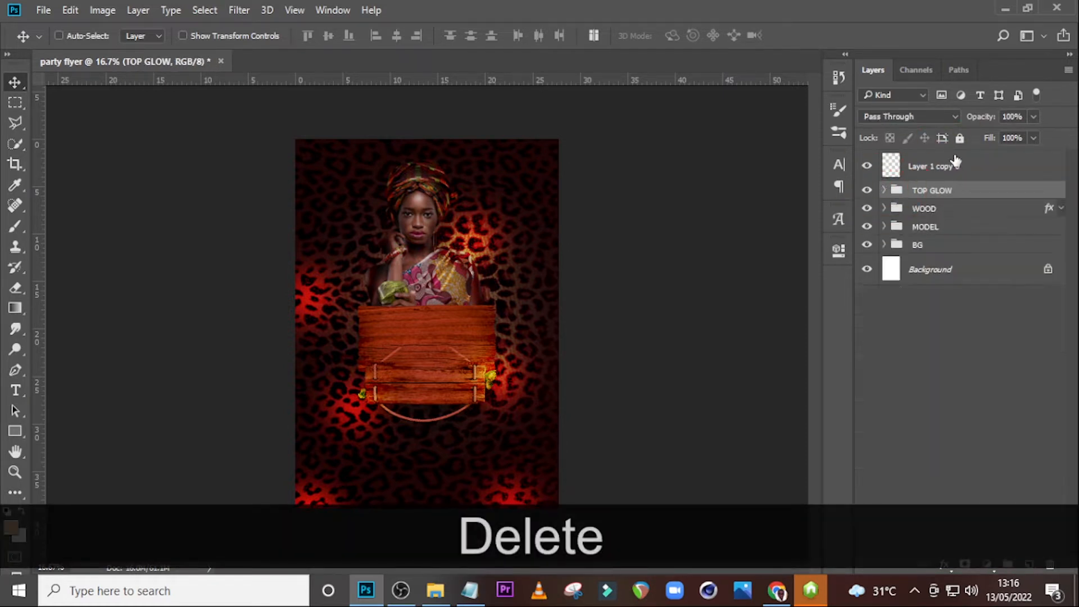
# Put the loose glow layer into a group named DOWN LOGW and place that group between MODEL and BG.
pyautogui.click(953, 164)
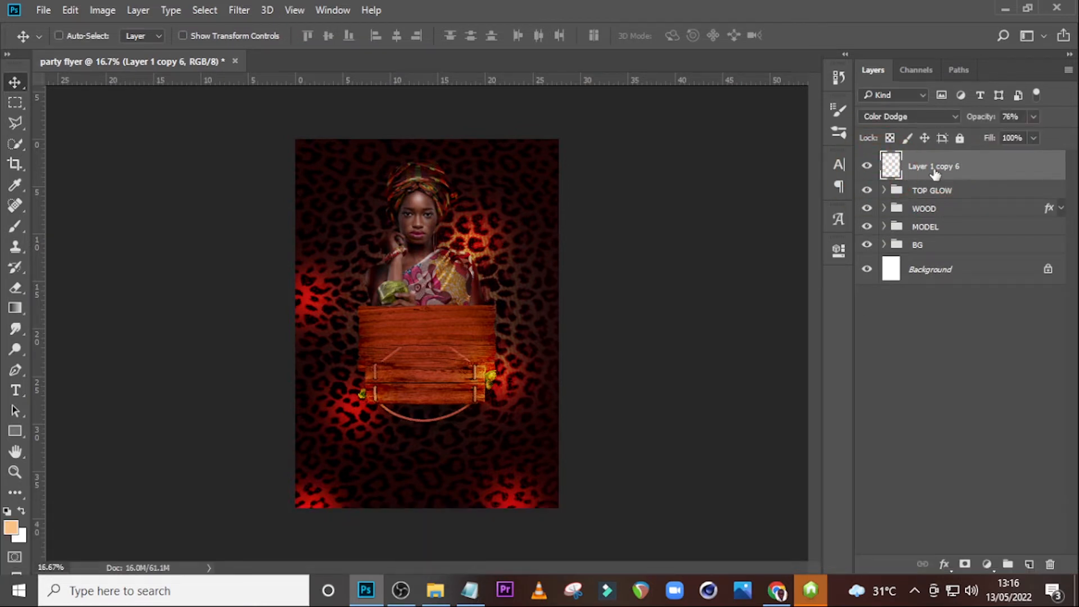
pyautogui.hotkey('ctrl', 'g')
pyautogui.doubleClick(926, 160)
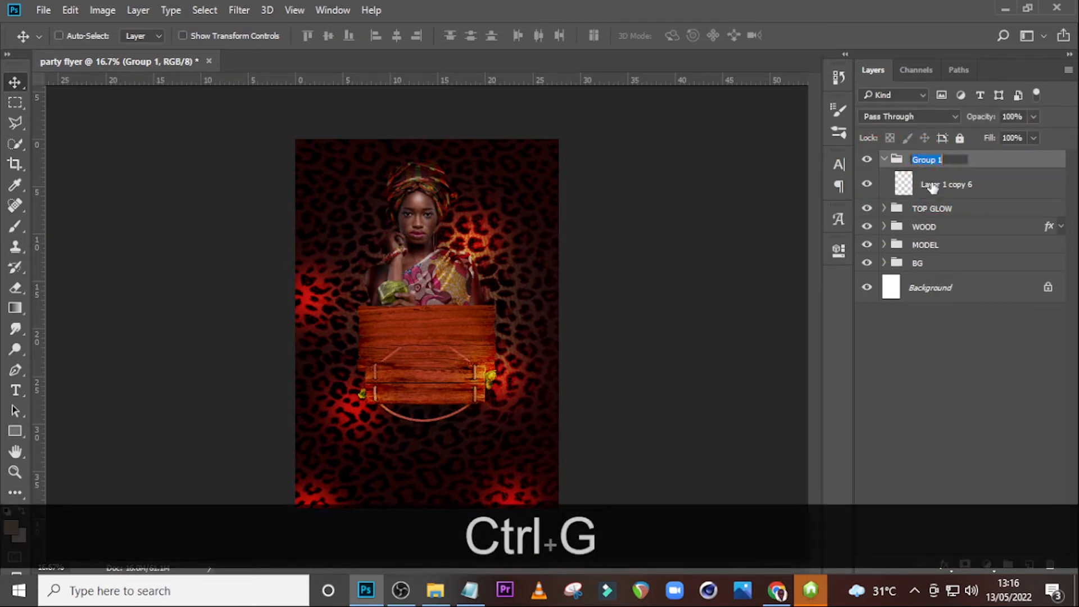
pyautogui.write('DOWN L')
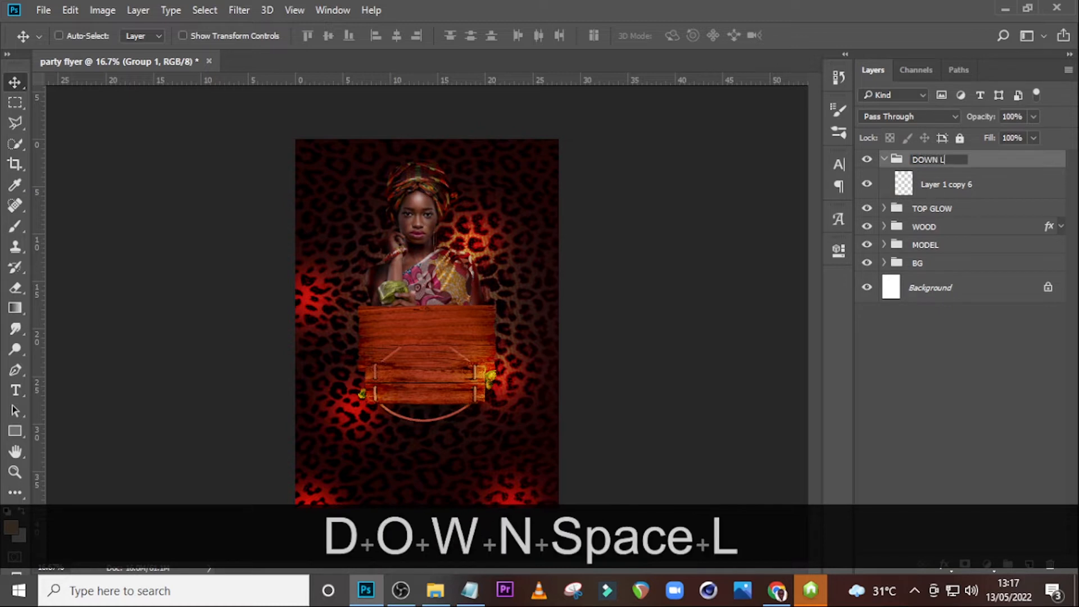
pyautogui.write('OGW')
pyautogui.press('Return')
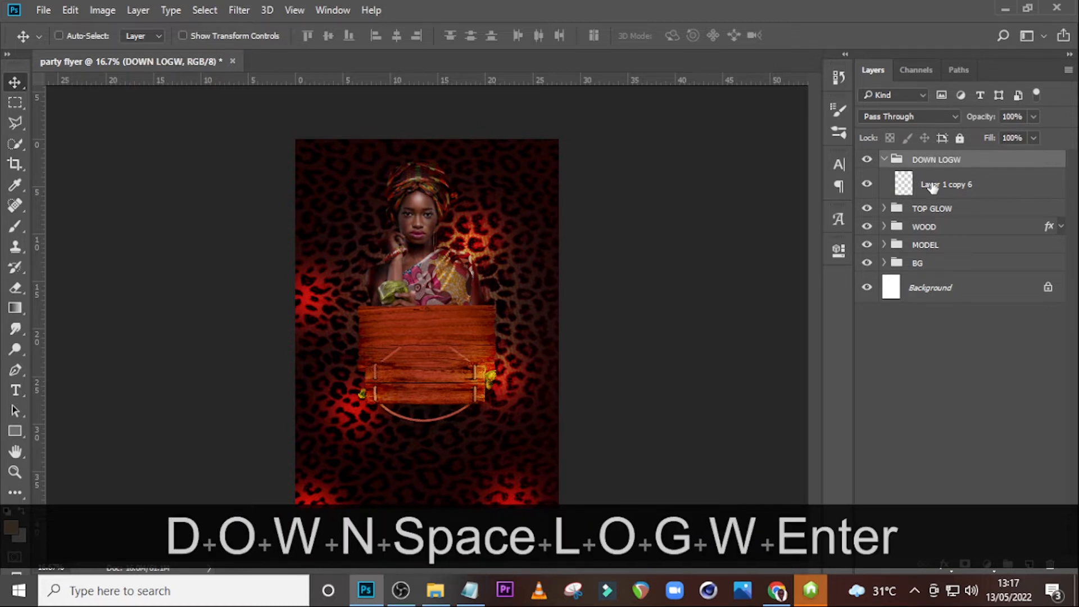
pyautogui.click(884, 161)
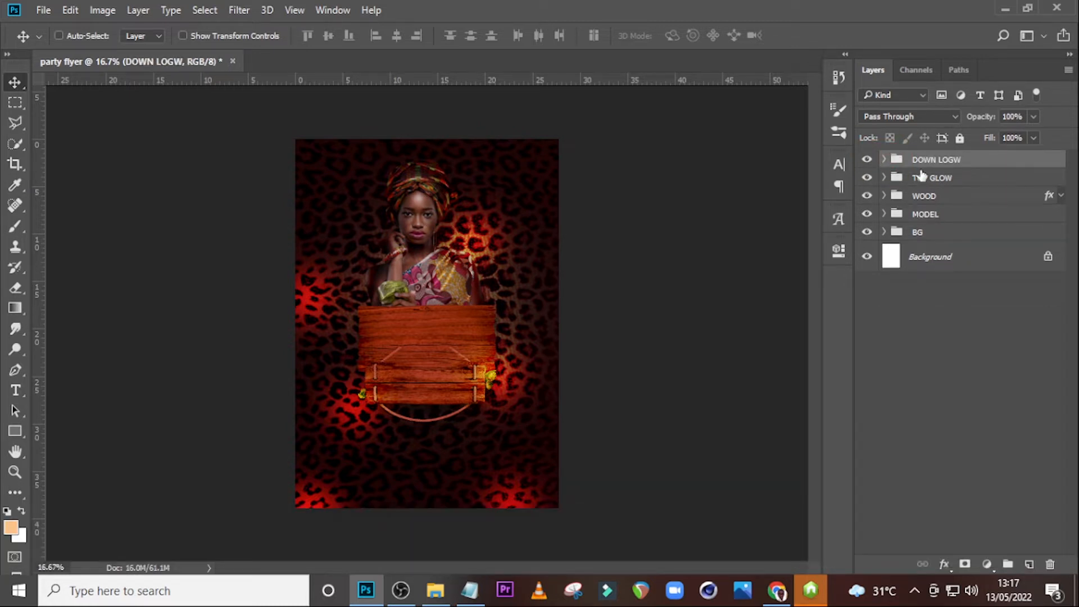
pyautogui.moveTo(921, 171); pyautogui.dragTo(927, 219)
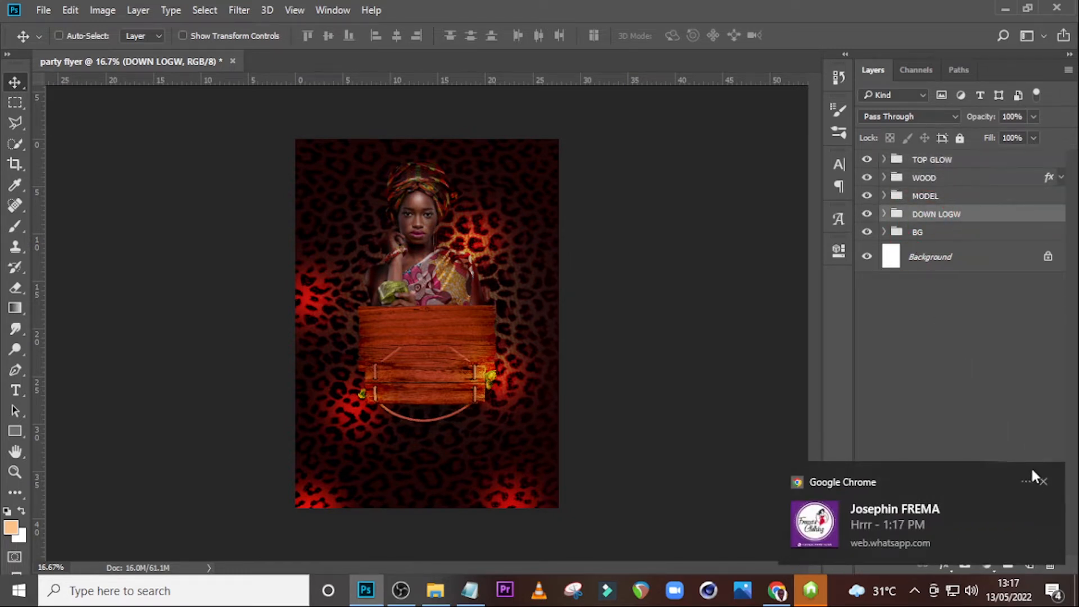
pyautogui.click(1043, 480)
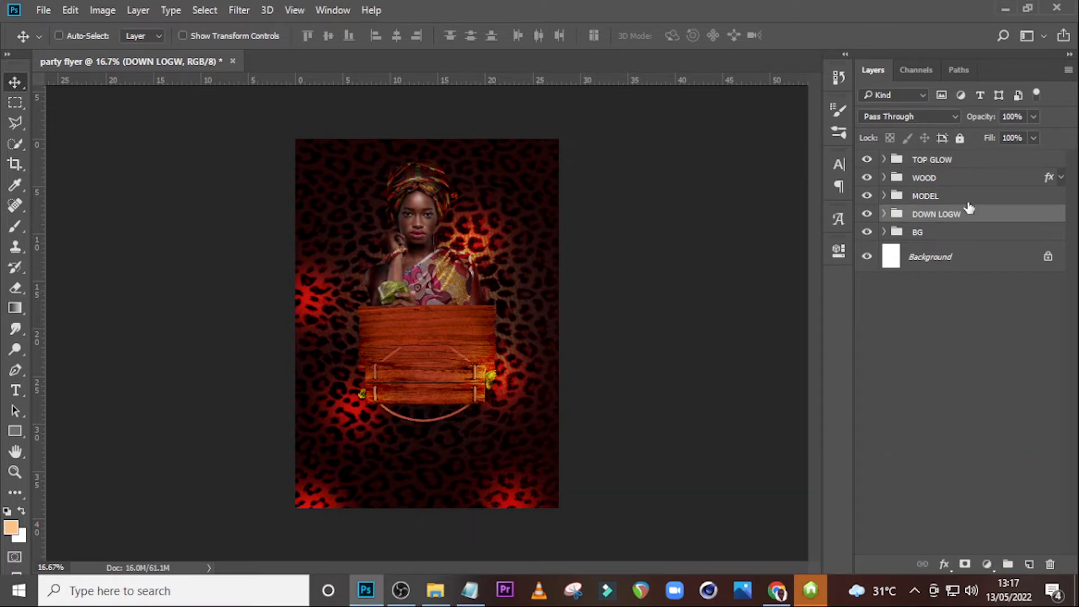
# Move the DOWN LOGW glow behind the left side of the woman's head and enlarge it to about 141%.
pyautogui.press('v')
pyautogui.moveTo(393, 242); pyautogui.dragTo(421, 185)
pyautogui.press('ctrl')
pyautogui.hotkey('ctrl', 't')
pyautogui.moveTo(312, 191); pyautogui.dragTo(301, 96)
pyautogui.moveTo(408, 227); pyautogui.dragTo(410, 251)
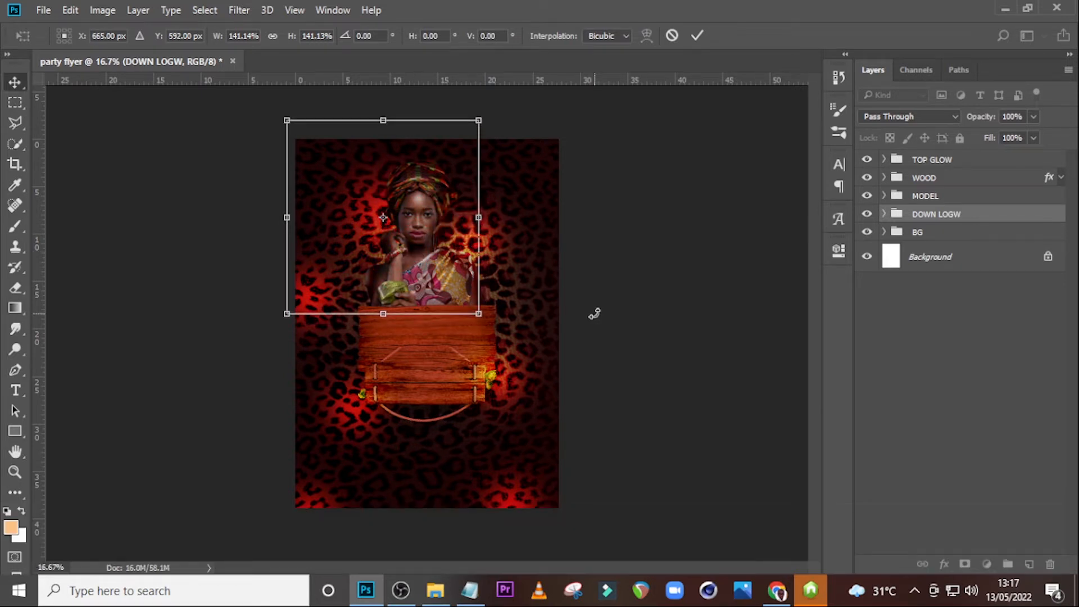
pyautogui.press('Return')
# Duplicate the DOWN LOGW group, shift the copy behind the right side of the woman's head, and set its opacity to 46%.
pyautogui.hotkey('ctrl', 'j')
pyautogui.press('ctrl')
pyautogui.moveTo(432, 211); pyautogui.dragTo(449, 193)
pyautogui.click(1033, 116)
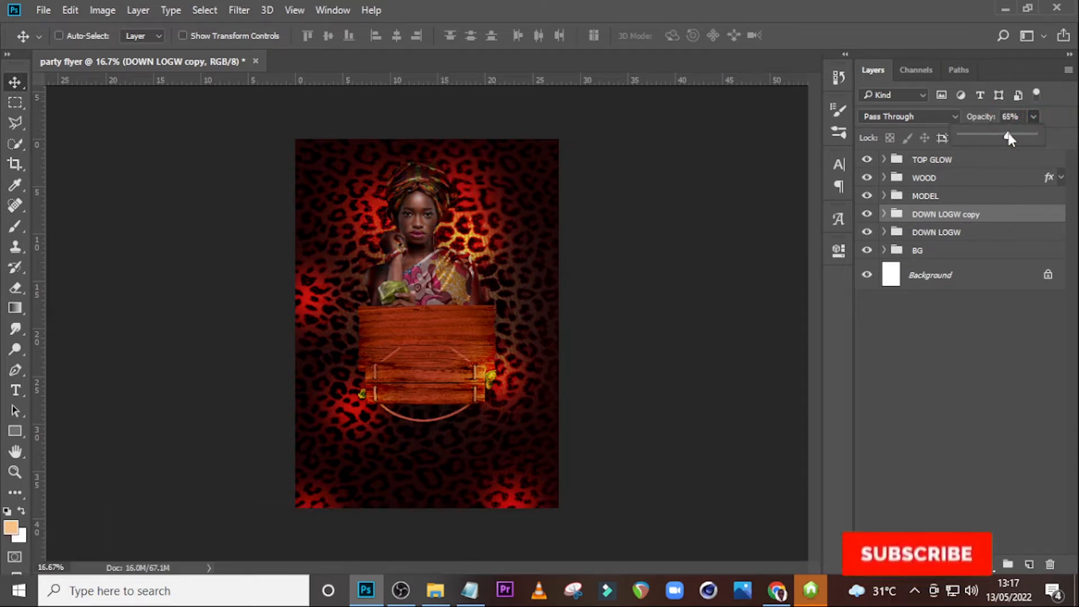
pyautogui.moveTo(1037, 135); pyautogui.dragTo(993, 135)
pyautogui.moveTo(448, 223); pyautogui.dragTo(459, 203)
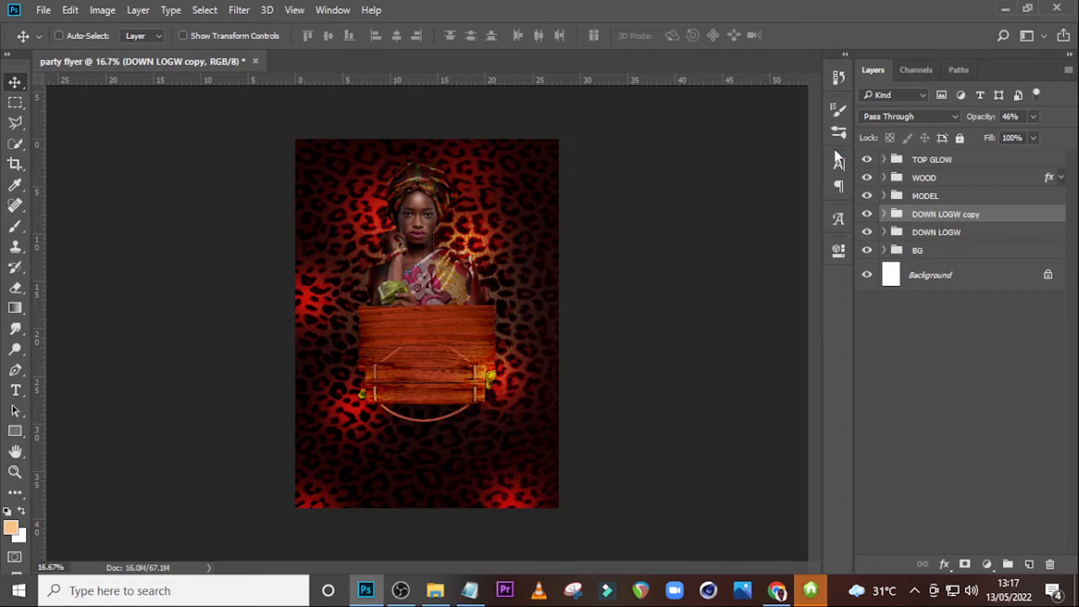
# Move the copied group's glow layer into DOWN LOGW, delete the emptied group copy, and compare the flyer with DOWN LOGW hidden and shown.
pyautogui.click(883, 214)
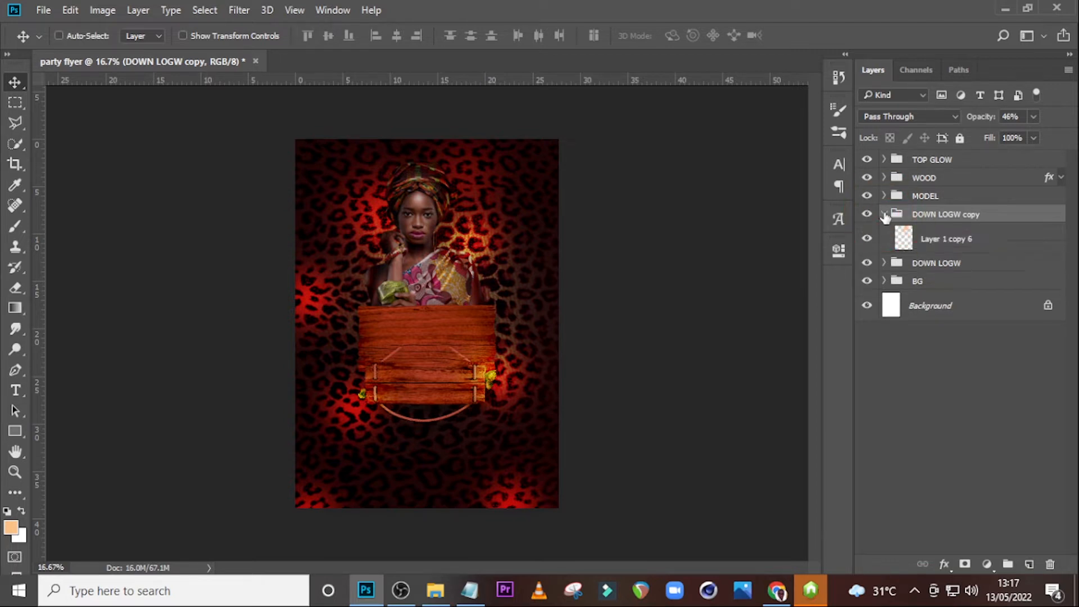
pyautogui.click(915, 236)
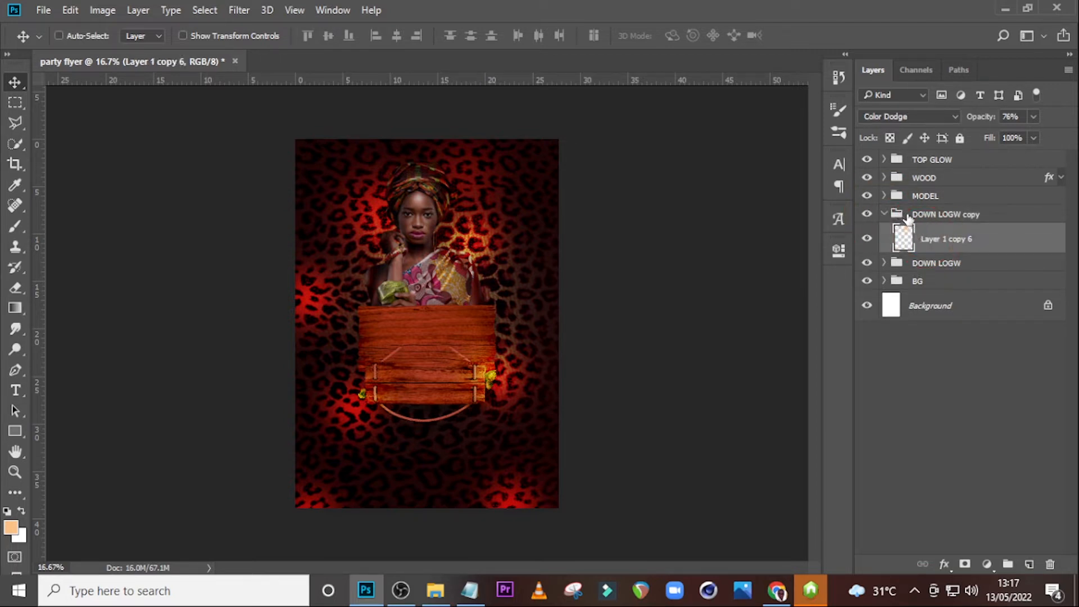
pyautogui.click(884, 262)
pyautogui.moveTo(944, 239); pyautogui.dragTo(933, 263)
pyautogui.click(921, 219)
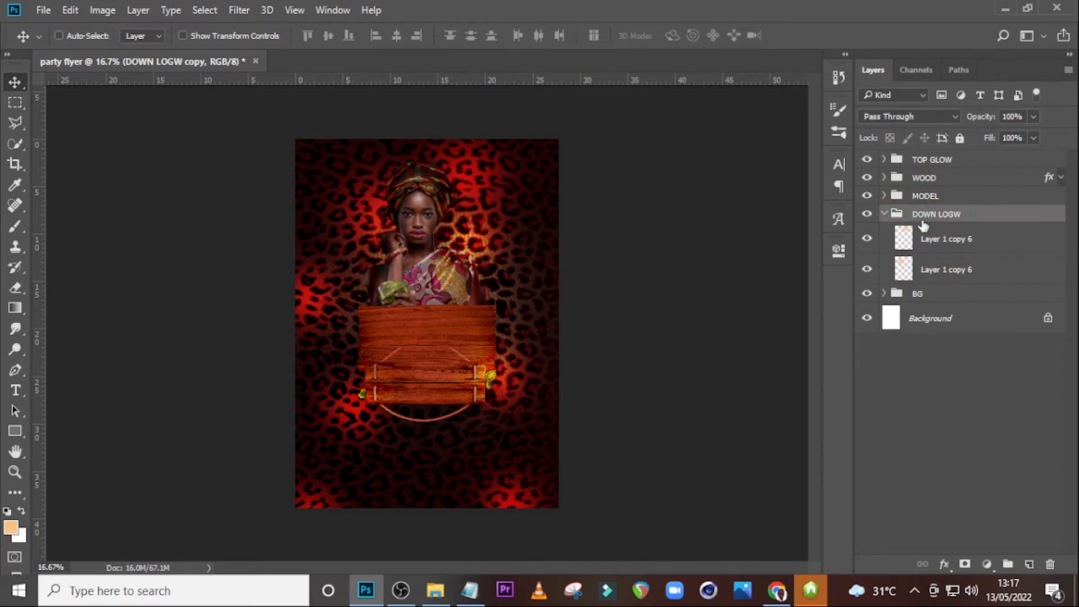
pyautogui.press('Delete')
pyautogui.click(884, 214)
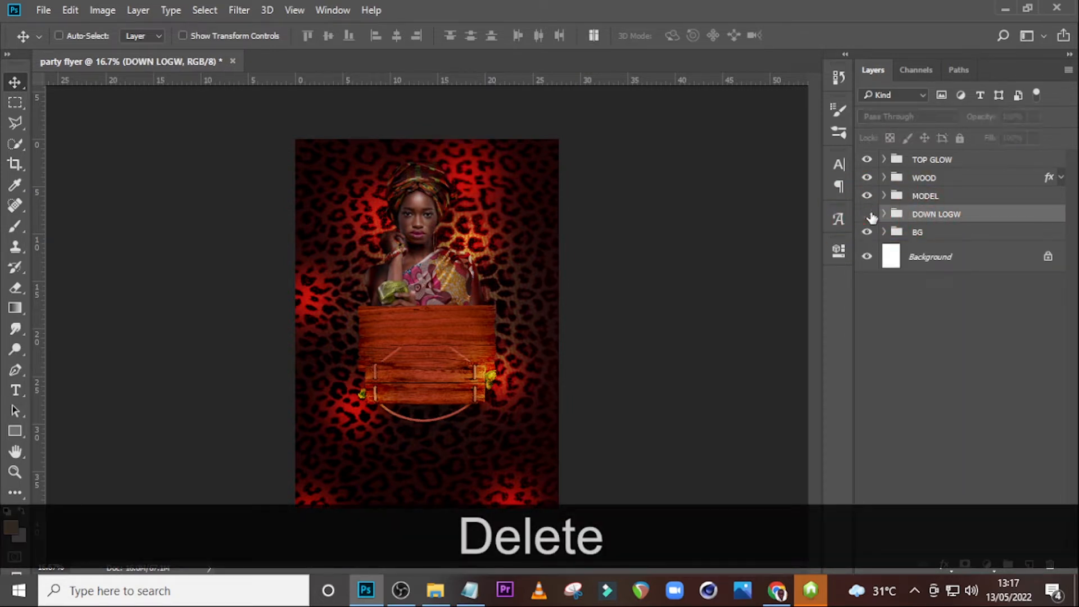
pyautogui.click(867, 214)
pyautogui.click(867, 214)
pyautogui.click(925, 221)
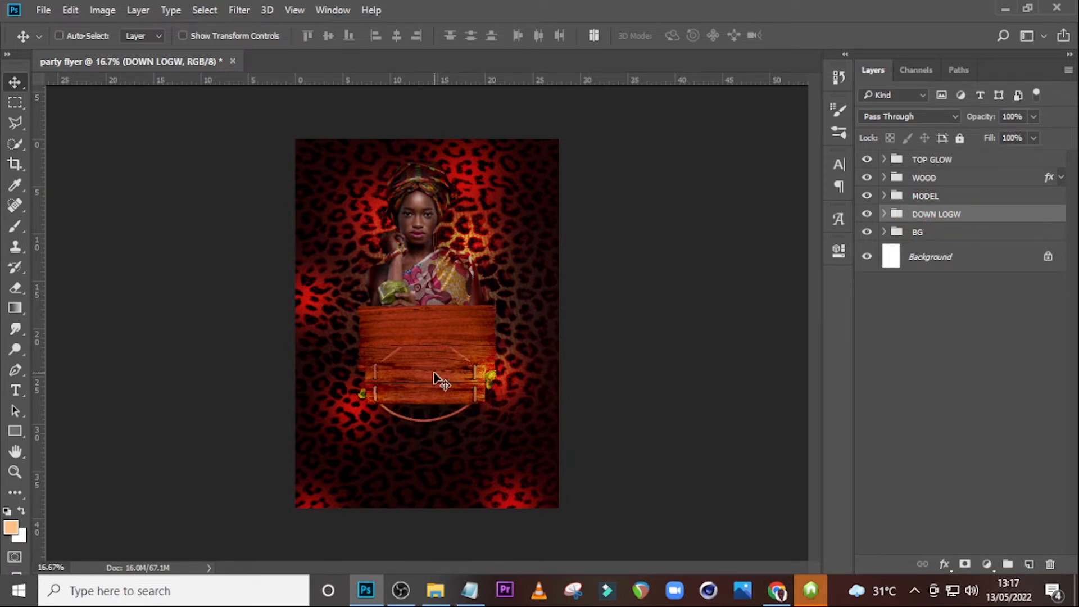
# Place the coconut-png-hd-images-649940 picture behind the lower left edge of the wooden boards, scaled to about 57%.
pyautogui.click(435, 590)
pyautogui.moveTo(308, 224); pyautogui.dragTo(397, 404)
pyautogui.press('shift')
pyautogui.moveTo(445, 441); pyautogui.dragTo(371, 385)
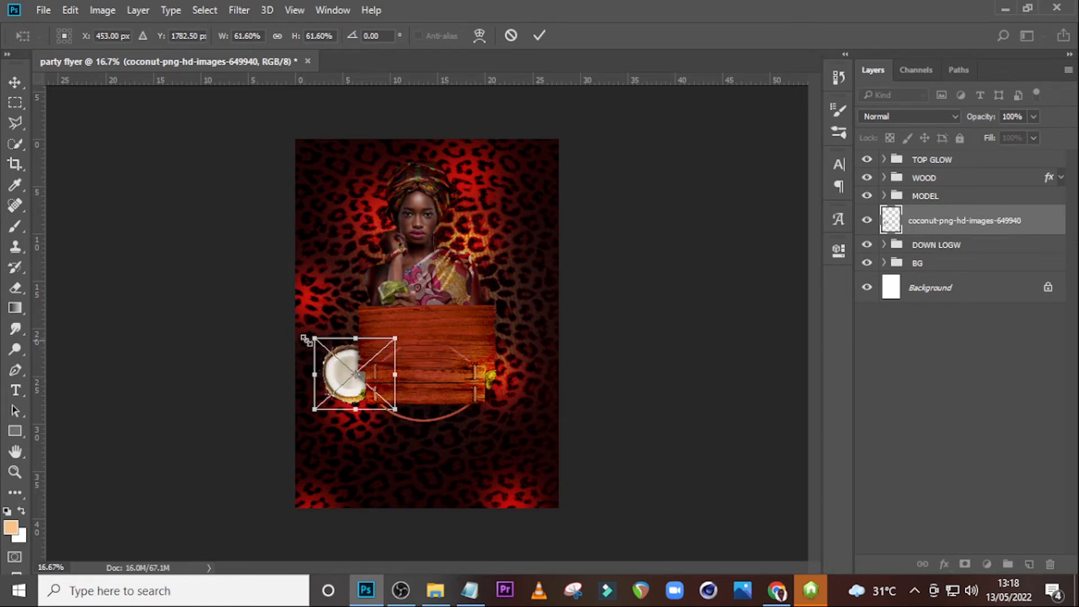
pyautogui.moveTo(314, 338); pyautogui.dragTo(319, 345)
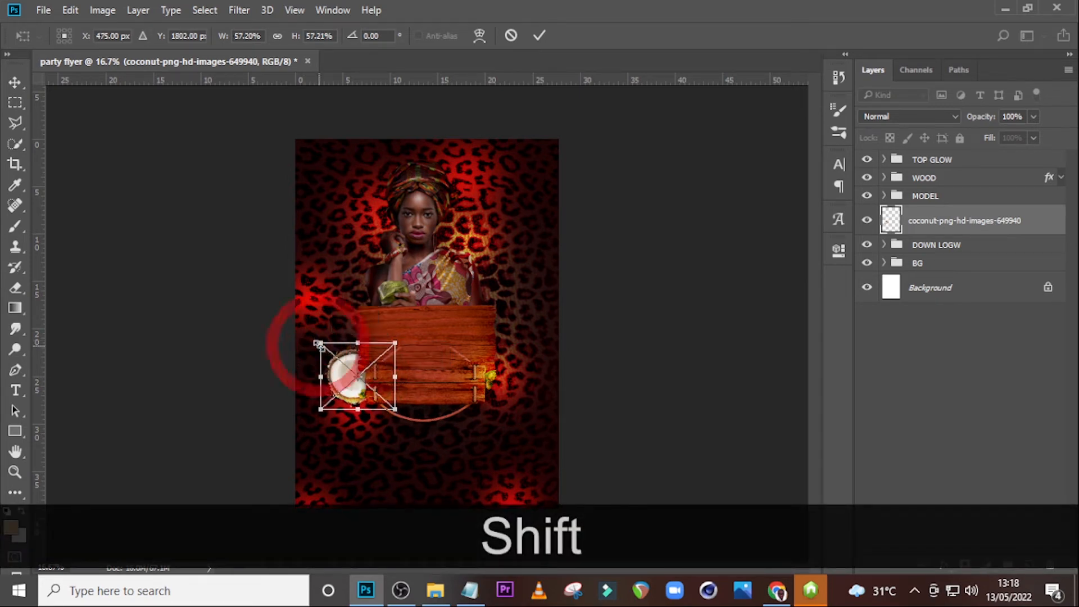
pyautogui.hotkey('shift', 'Left')
pyautogui.hotkey('shift', 'Up')
pyautogui.hotkey('shift', 'Up')
pyautogui.hotkey('shift', 'Up')
pyautogui.press('Return')
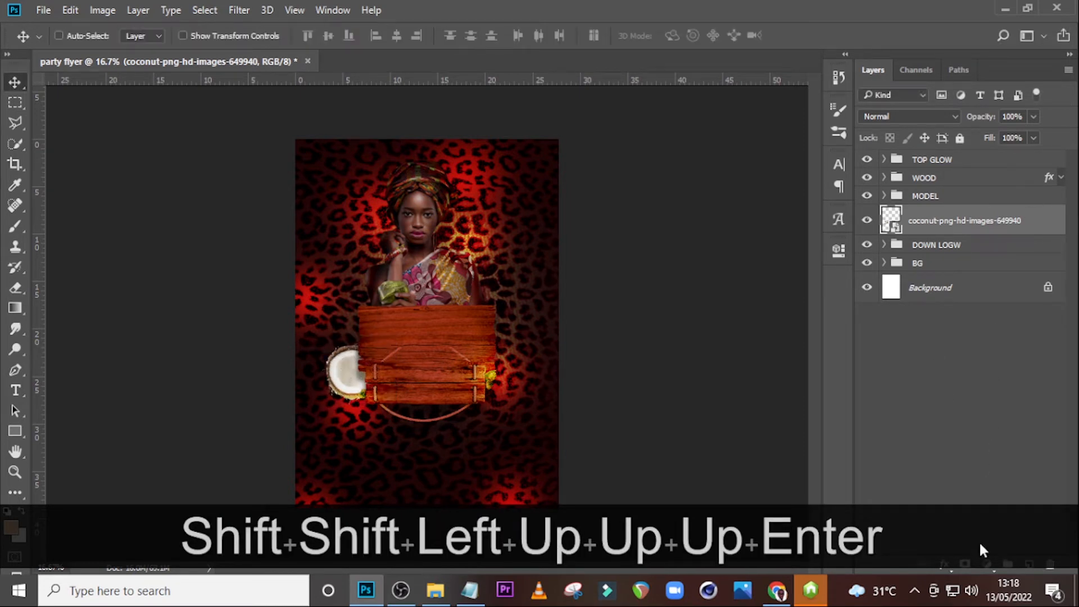
# Add an Exposure adjustment clipped to the coconut layer and set its exposure to -1.50.
pyautogui.click(986, 563)
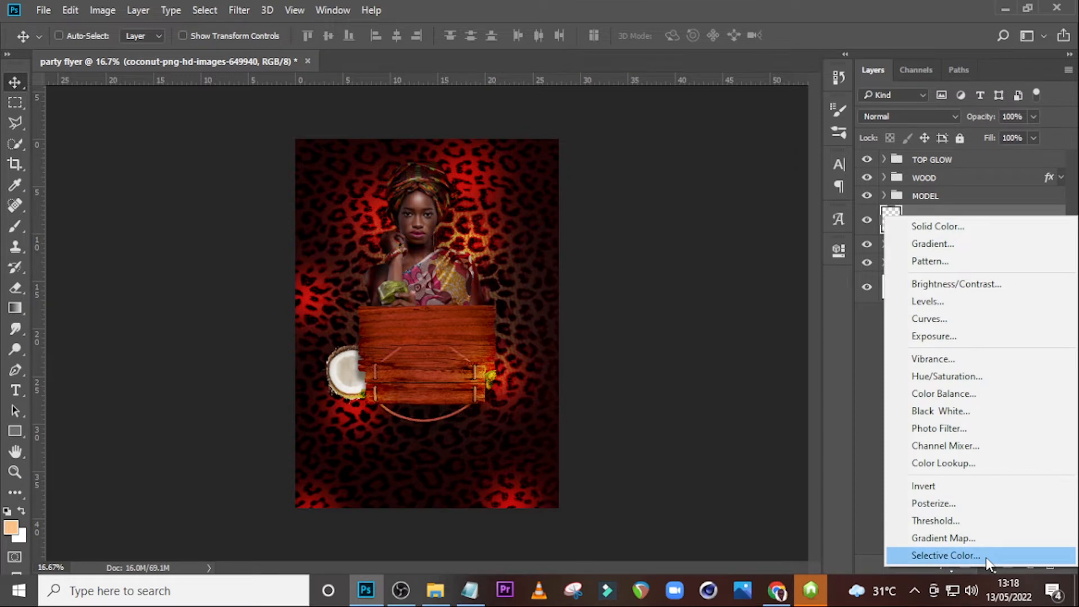
pyautogui.click(955, 340)
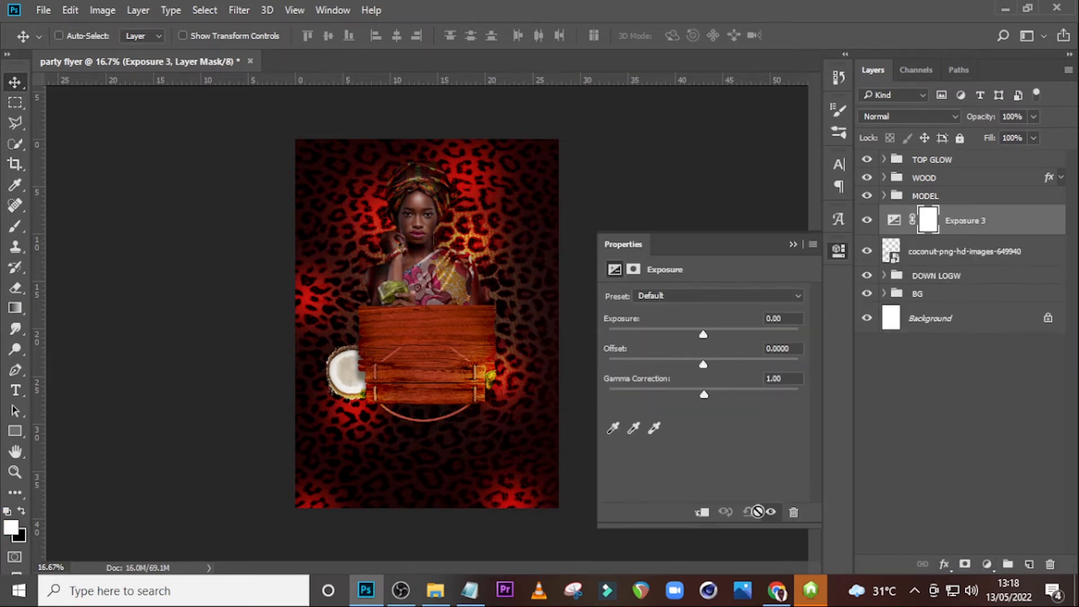
pyautogui.click(701, 513)
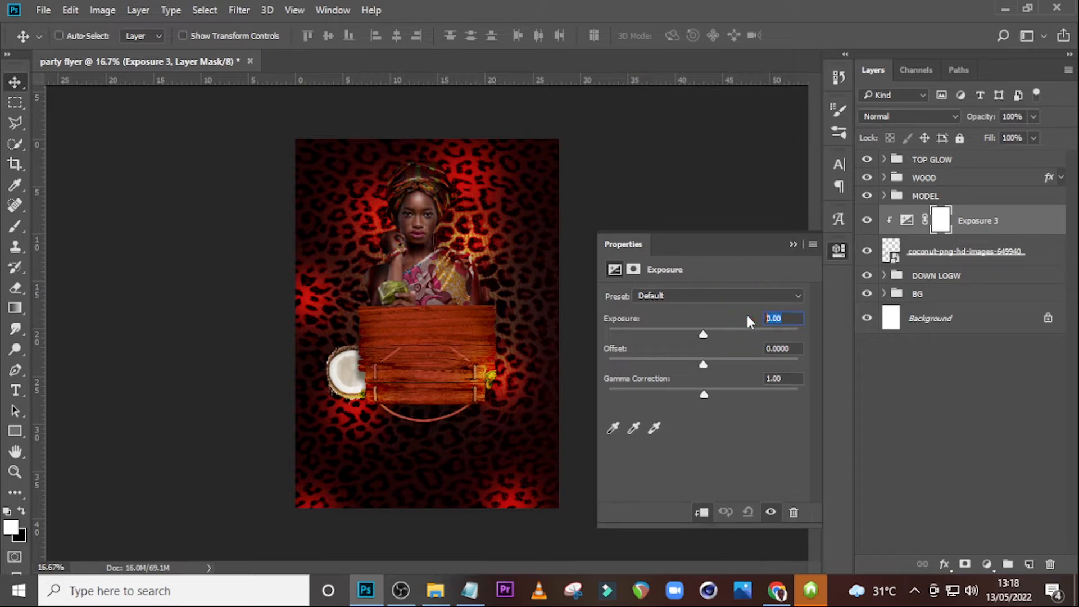
pyautogui.write('-')
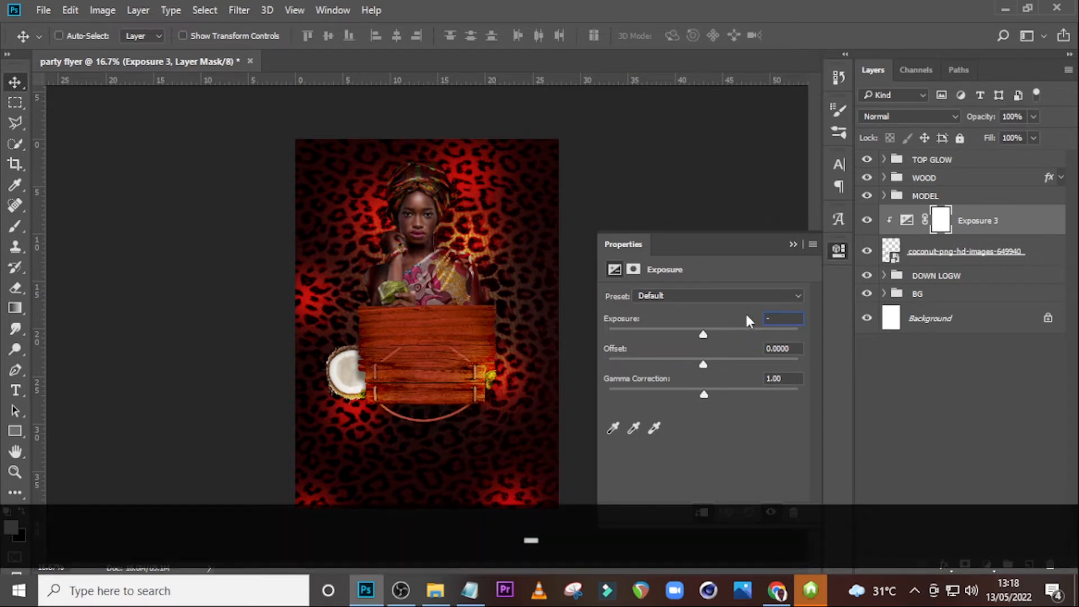
pyautogui.write('1.50')
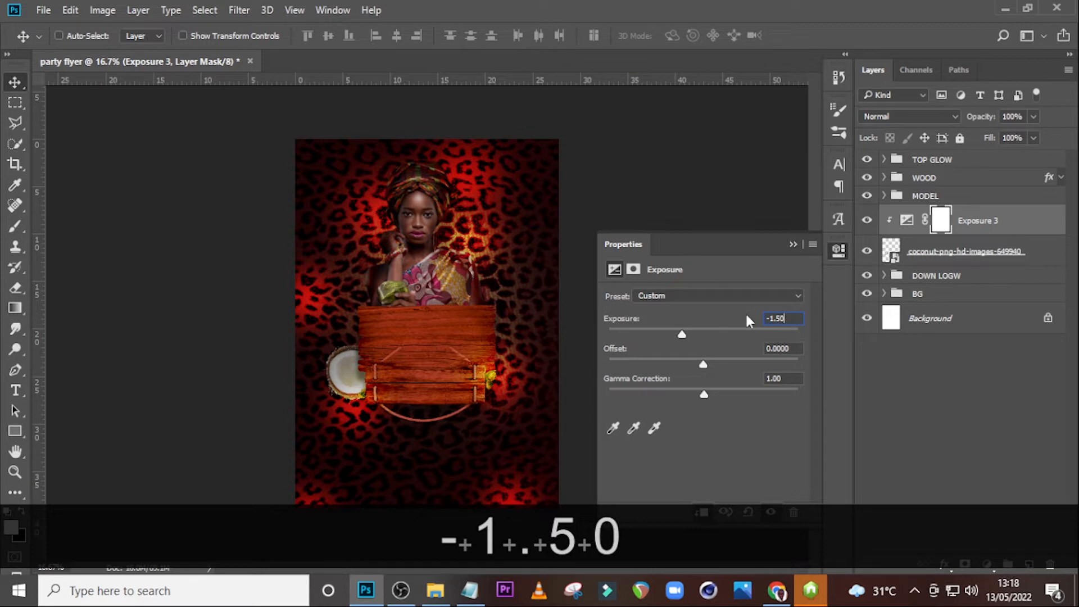
pyautogui.press('Return')
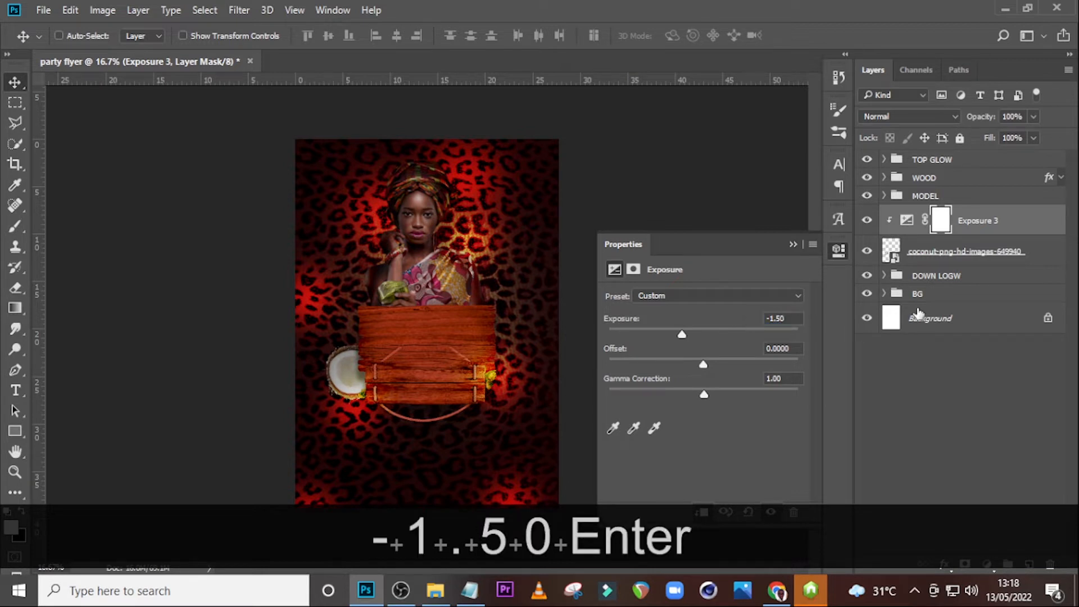
# Target the coconut Exposure adjustment's mask and ready a soft round Brush at 200 px.
pyautogui.click(940, 220)
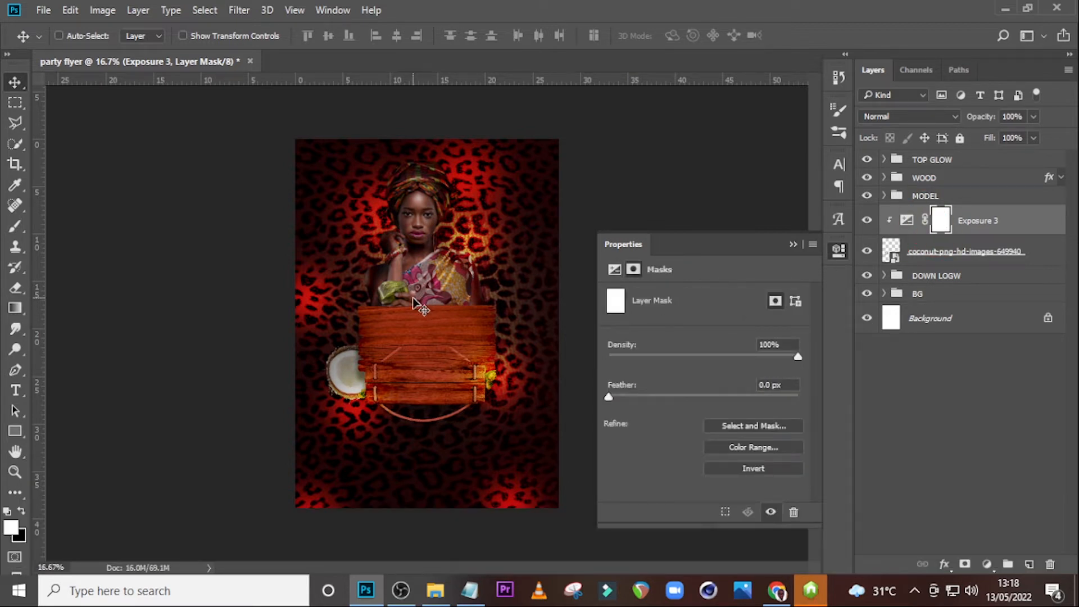
pyautogui.press('b')
pyautogui.press('capslock')
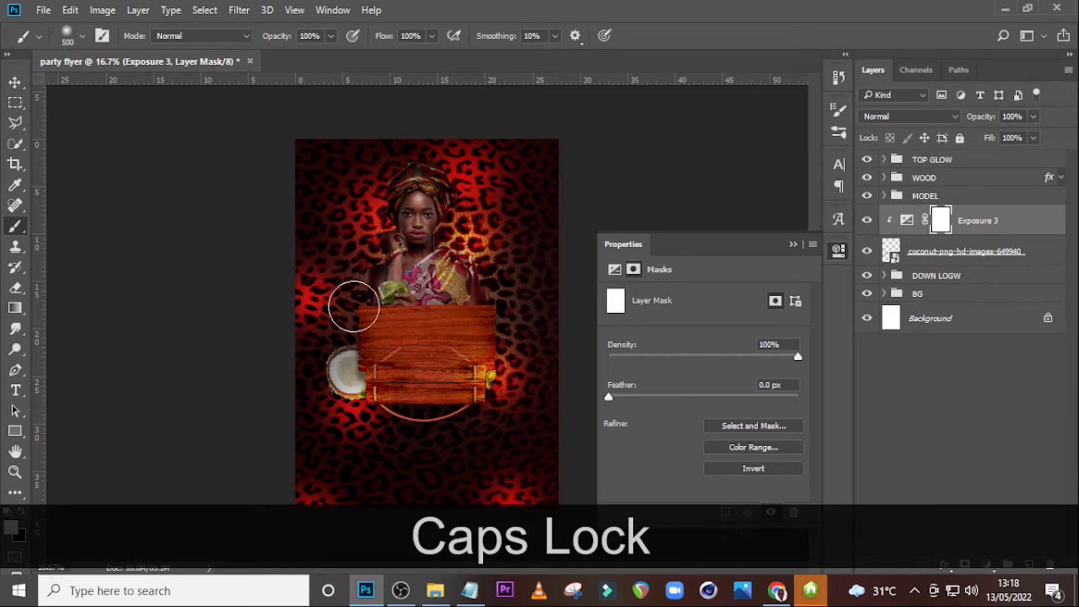
pyautogui.press('[')
pyautogui.press('[')
pyautogui.press('[')
pyautogui.press('[')
pyautogui.press('[')
pyautogui.press(']')
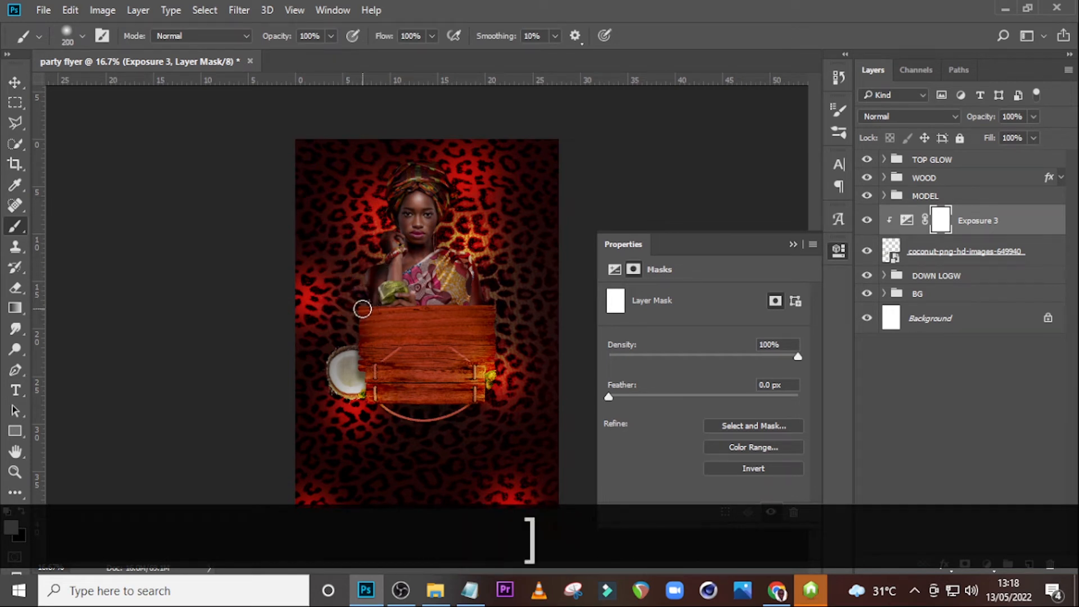
pyautogui.click(82, 37)
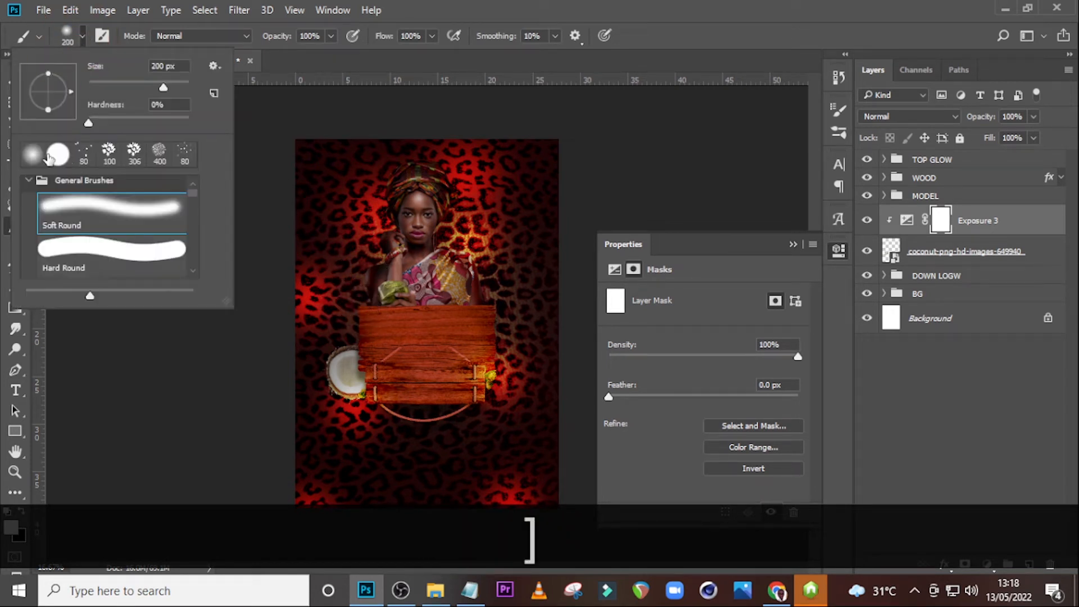
pyautogui.click(455, 7)
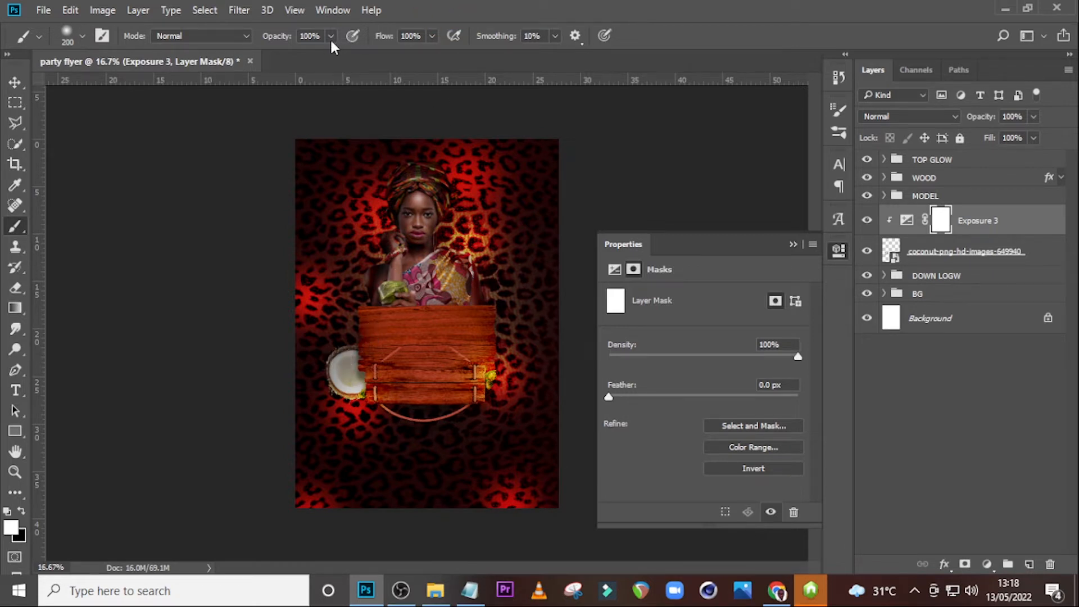
# Paint black over the coconut on the Exposure mask with a 300 px brush, then compare the adjustment hidden and shown.
pyautogui.click(10, 528)
pyautogui.moveTo(470, 405); pyautogui.dragTo(434, 434)
pyautogui.click(805, 209)
pyautogui.press(']')
pyautogui.press(']')
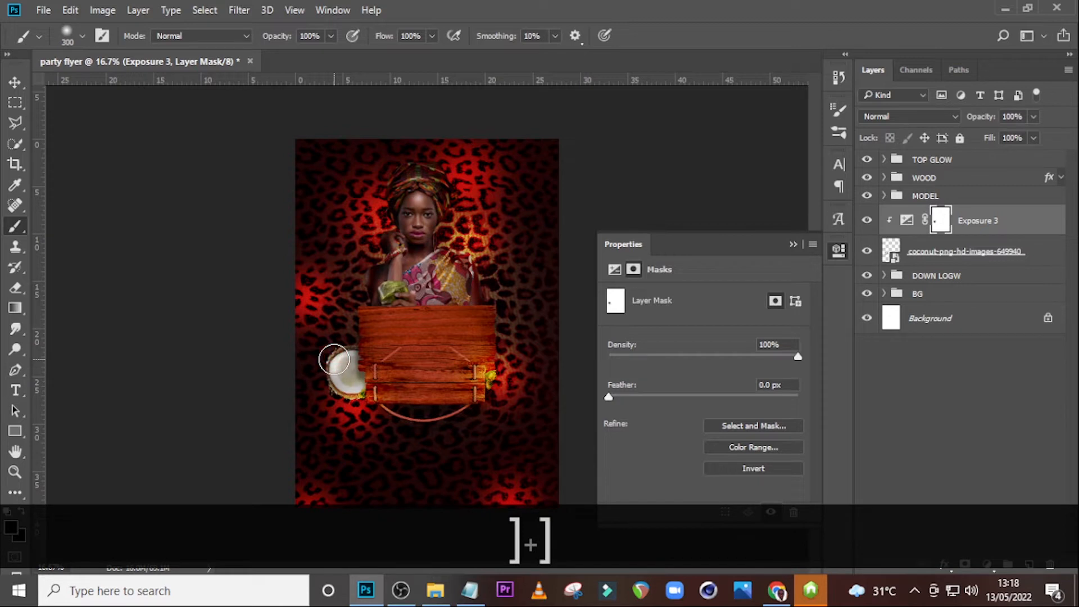
pyautogui.moveTo(362, 382)
pyautogui.mouseDown()
pyautogui.moveTo(349, 373)
pyautogui.moveTo(363, 388)
pyautogui.mouseUp()
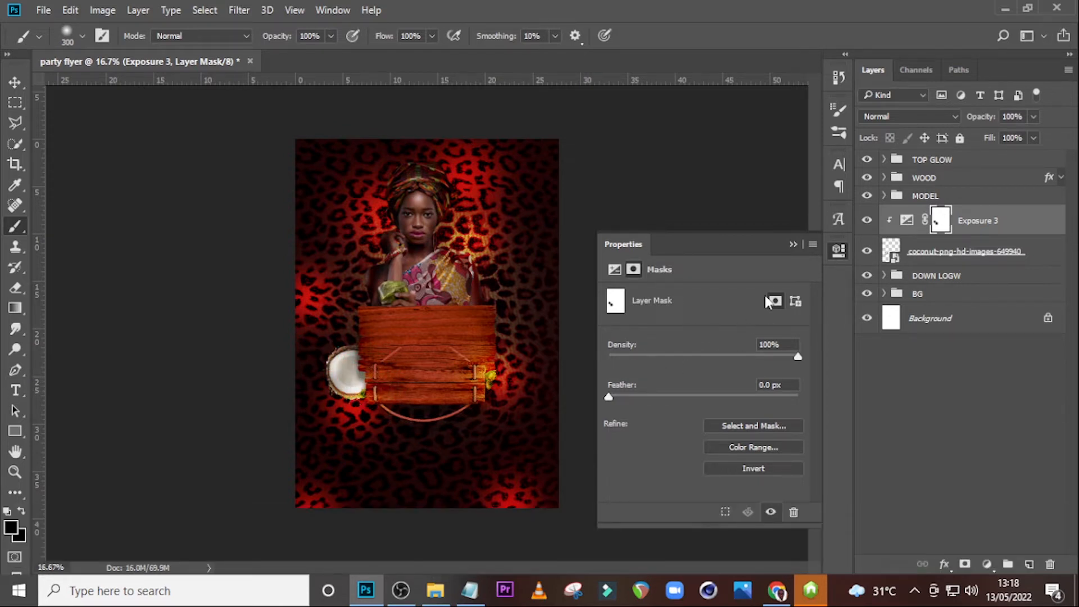
pyautogui.click(866, 220)
pyautogui.click(867, 220)
pyautogui.click(906, 220)
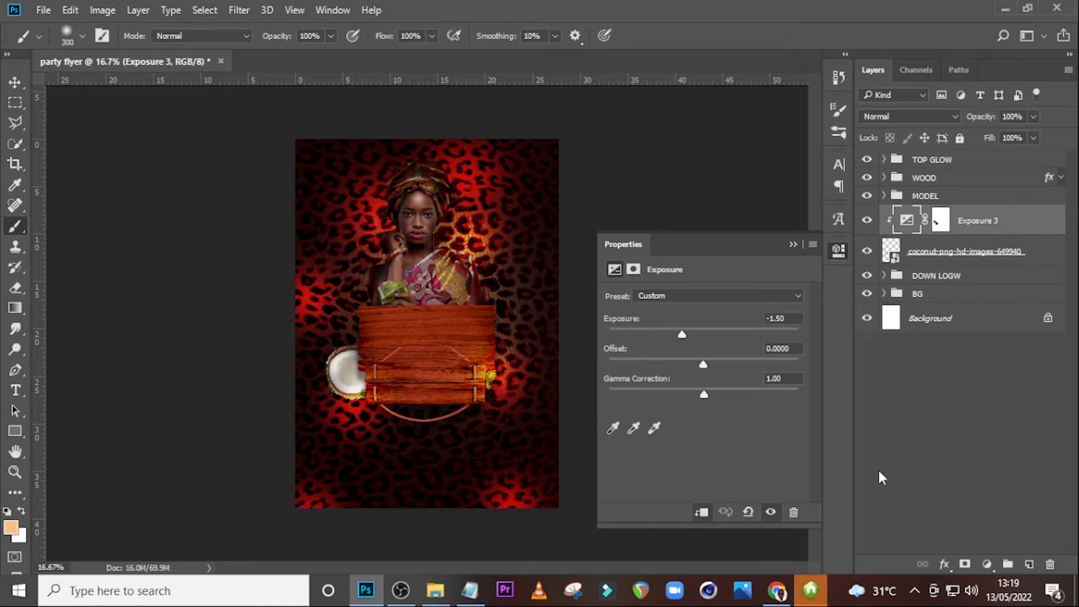
# Add a Hue/Saturation adjustment clipped to the coconut, with Colorize on, hue 11 and saturation 43.
pyautogui.click(987, 564)
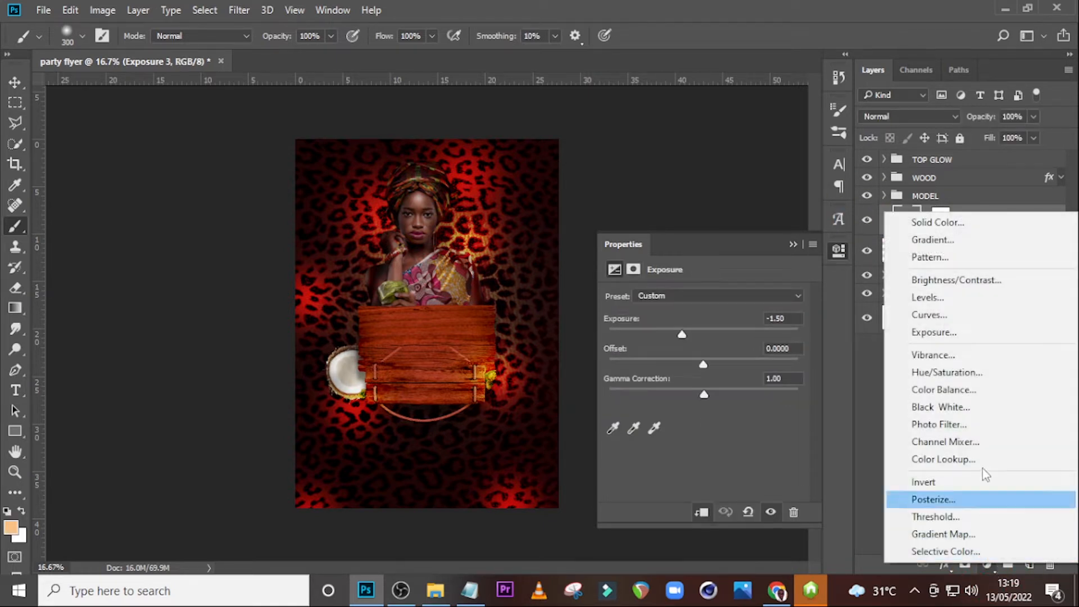
pyautogui.click(950, 372)
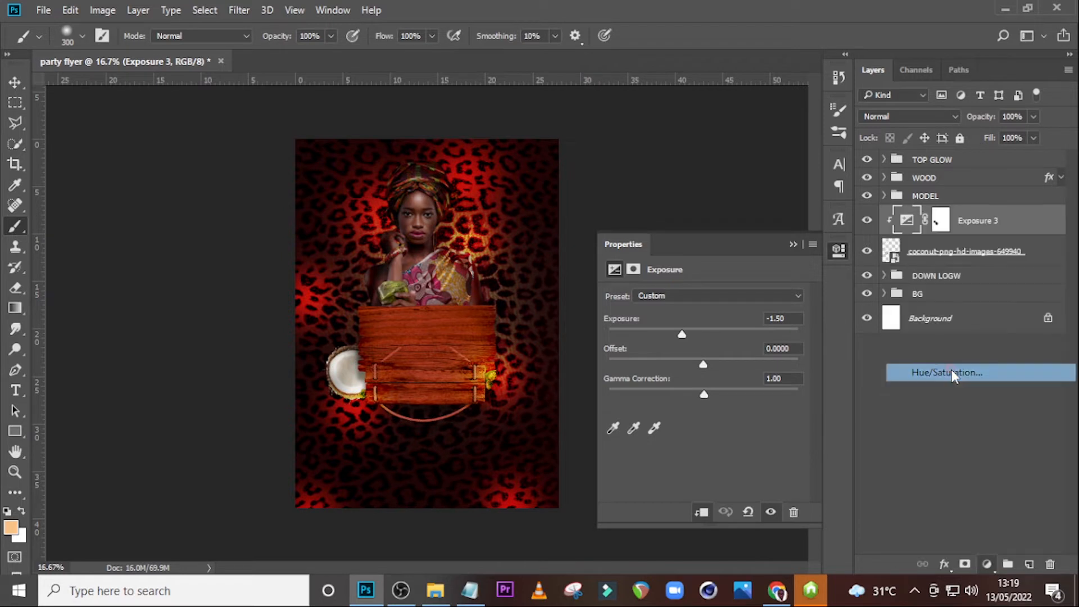
pyautogui.click(701, 512)
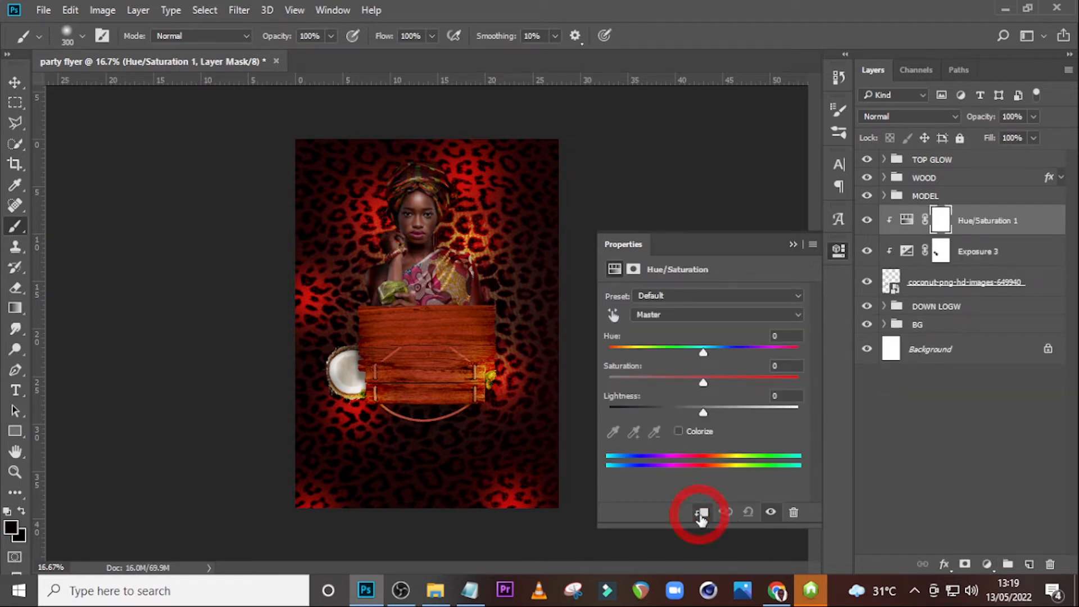
pyautogui.click(678, 431)
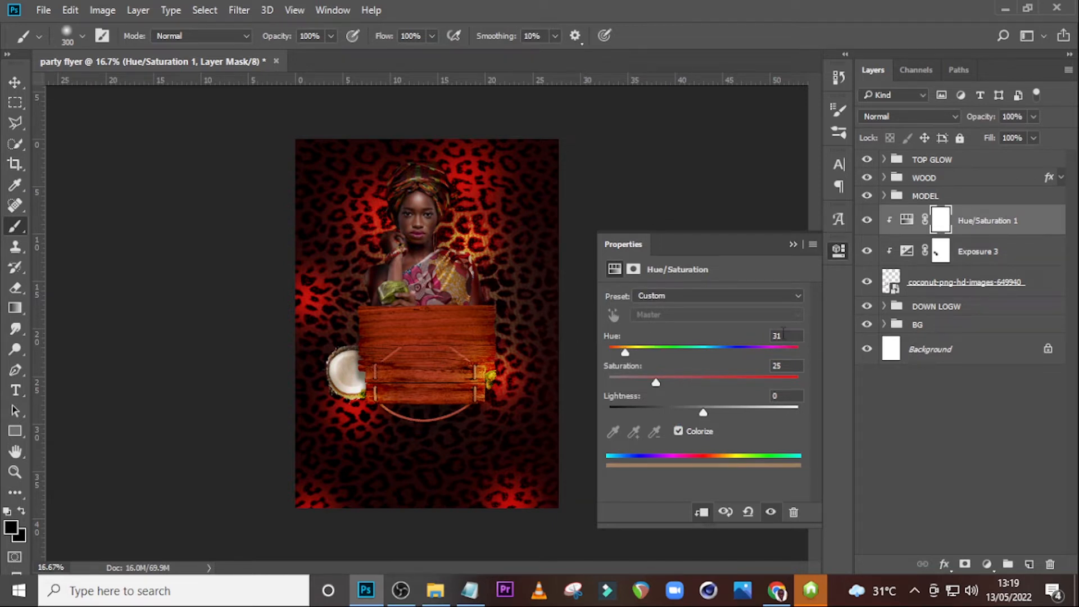
pyautogui.click(756, 336)
pyautogui.write('11')
pyautogui.press('Return')
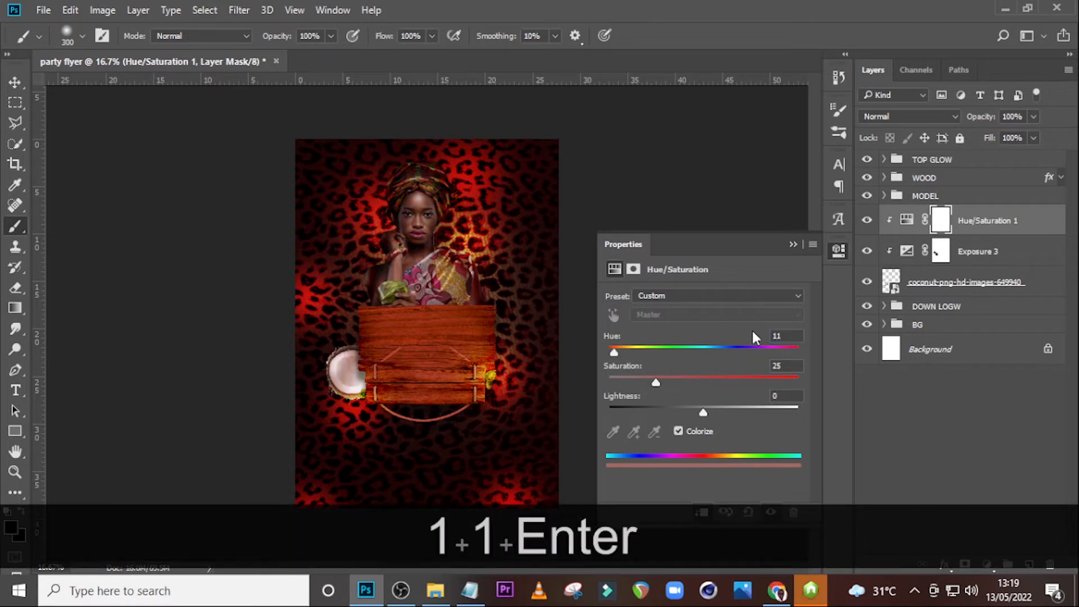
pyautogui.click(768, 358)
pyautogui.write('43')
pyautogui.press('Return')
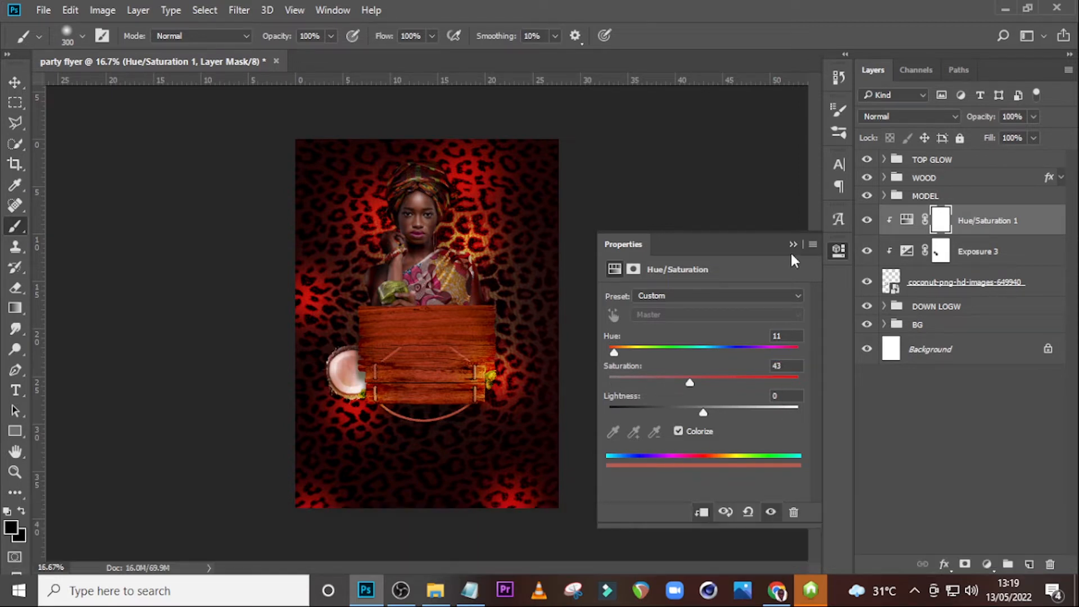
pyautogui.click(793, 244)
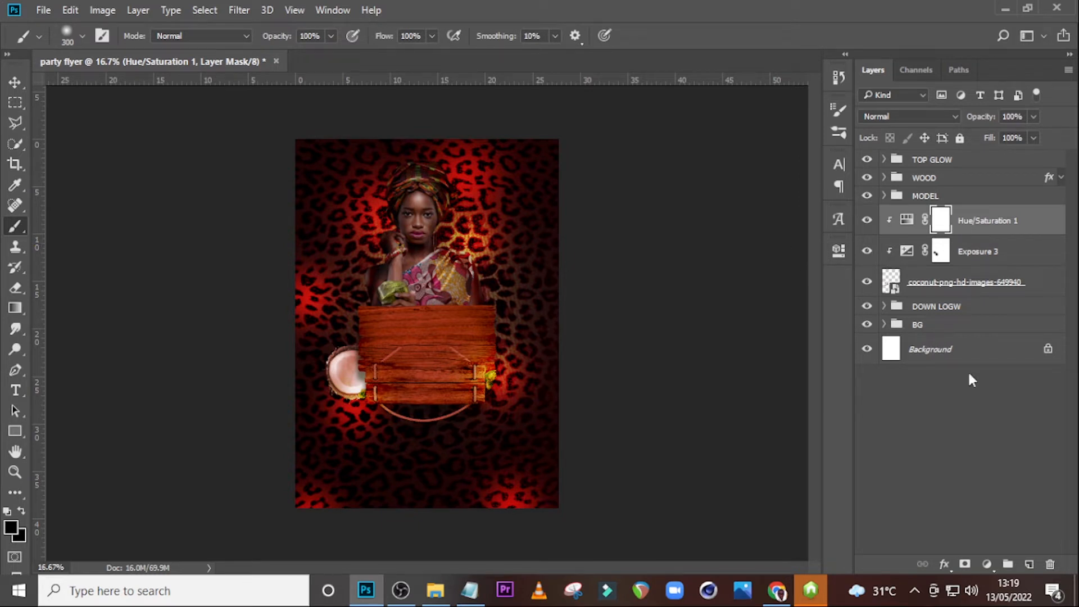
# Group the coconut picture with its two adjustment layers and name the group coconut.
pyautogui.keyDown('ctrl'); pyautogui.click(950, 295); pyautogui.keyUp('ctrl')
pyautogui.hotkey('ctrl', 'g')
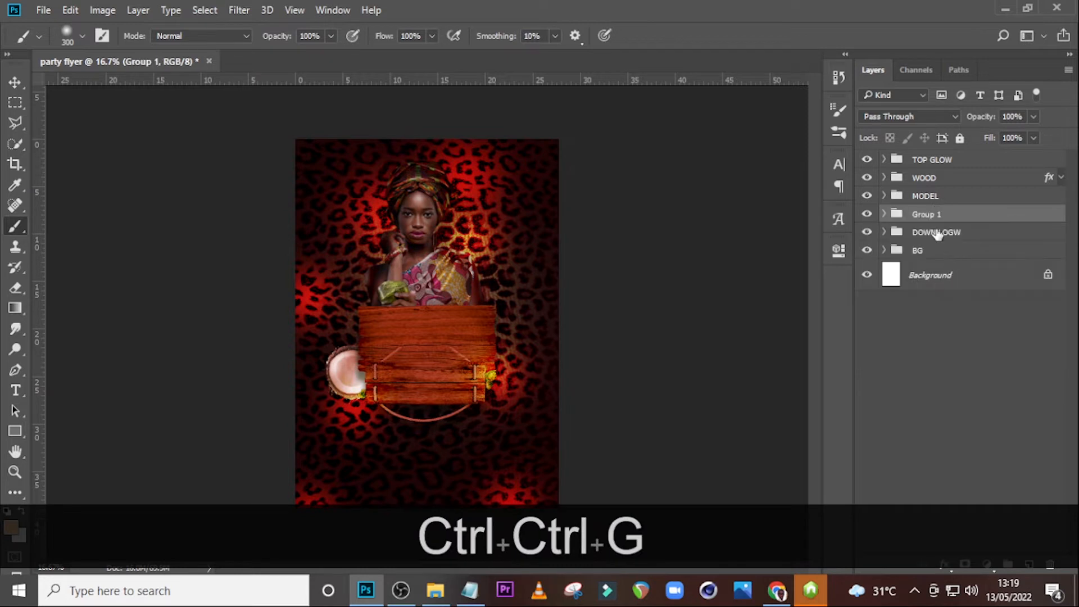
pyautogui.doubleClick(927, 214)
pyautogui.write('coconut')
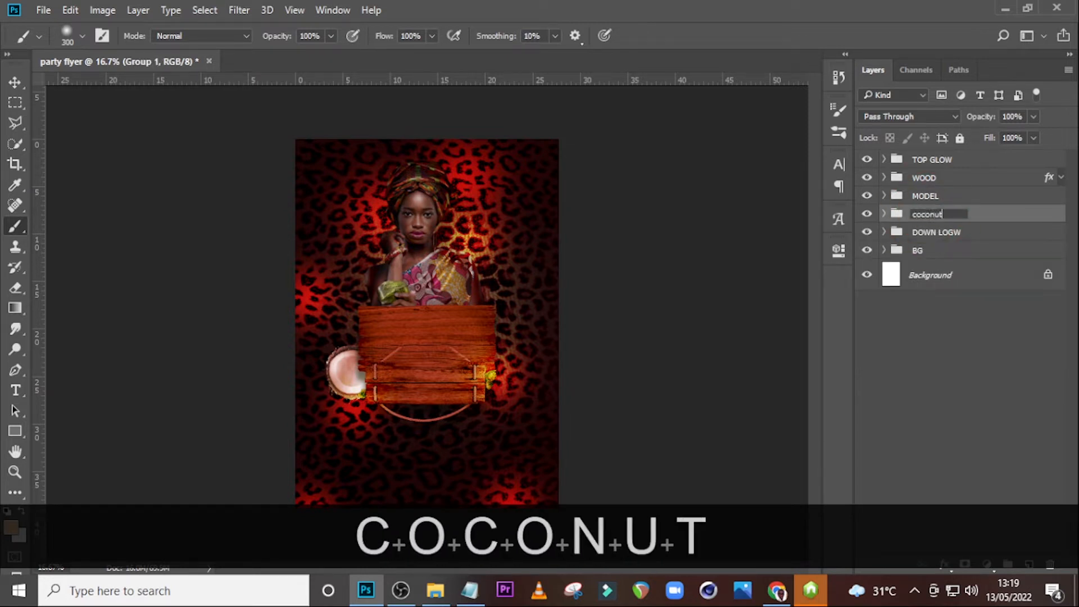
pyautogui.press('Return')
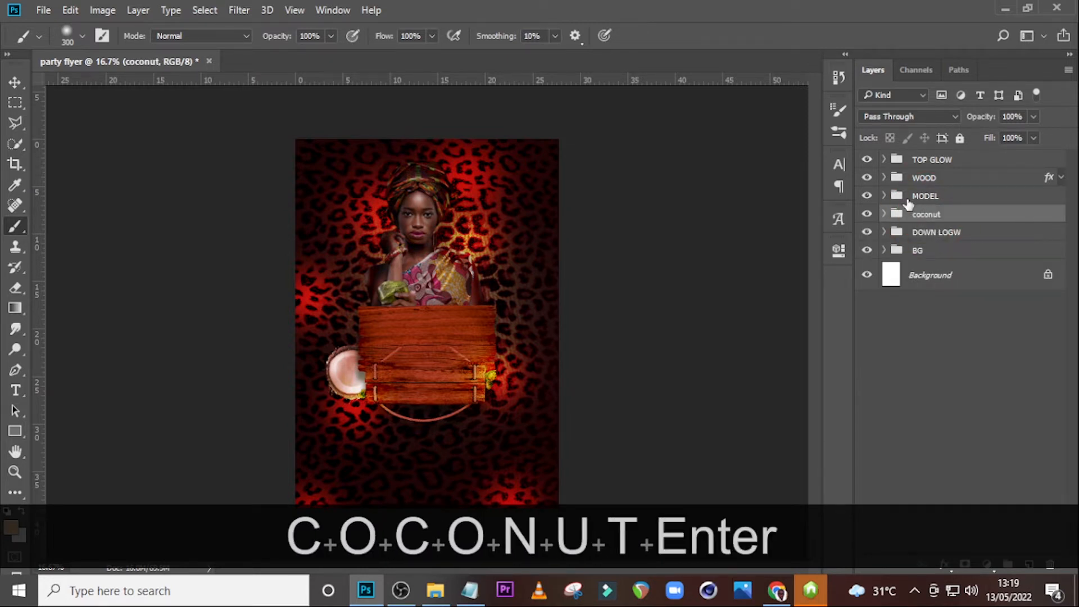
# Place the gpngwing.com (1) picture at the lower left of the boards and move its layer below the coconut group.
pyautogui.click(446, 590)
pyautogui.moveTo(584, 189)
pyautogui.mouseDown()
pyautogui.moveTo(409, 491)
pyautogui.moveTo(369, 601)
pyautogui.moveTo(369, 427)
pyautogui.moveTo(402, 431)
pyautogui.moveTo(393, 403)
pyautogui.mouseUp()
pyautogui.press('shift')
pyautogui.hotkey('shift', 'Return')
pyautogui.moveTo(899, 222); pyautogui.dragTo(914, 252)
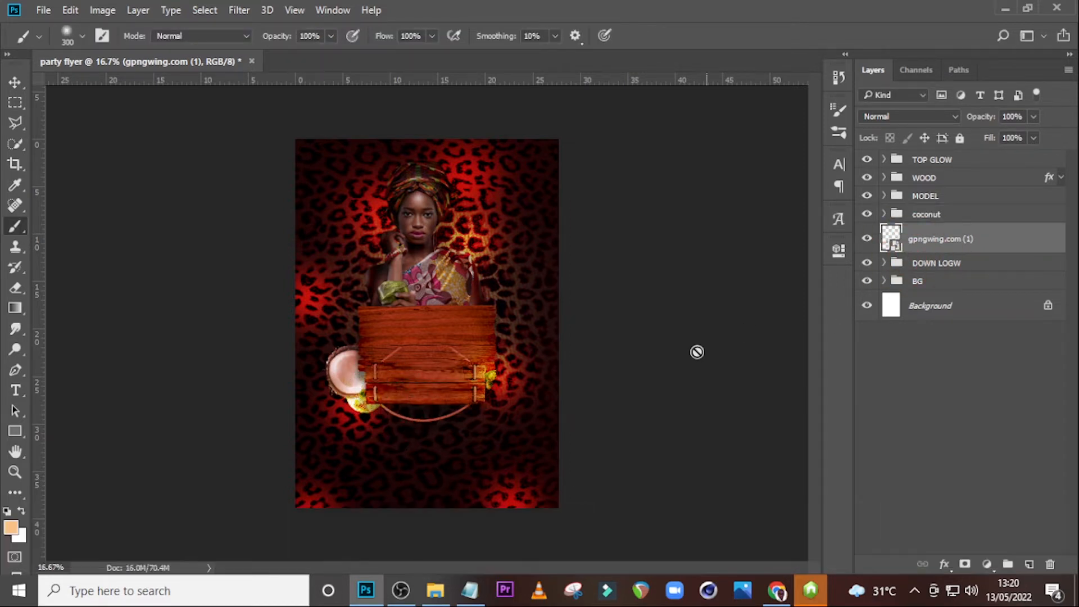
# Scale the gpngwing.com (1) picture to about 85% and nudge it slightly up and to the right.
pyautogui.hotkey('ctrl', 't')
pyautogui.moveTo(390, 417)
pyautogui.mouseDown()
pyautogui.moveTo(404, 433)
pyautogui.moveTo(382, 414)
pyautogui.mouseUp()
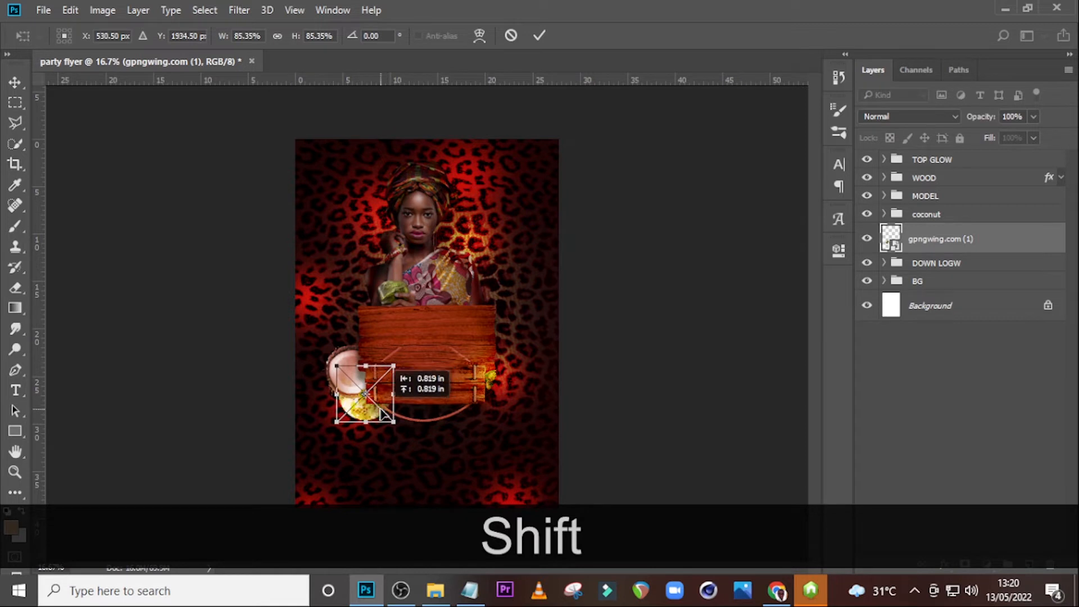
pyautogui.hotkey('shift', 'Return')
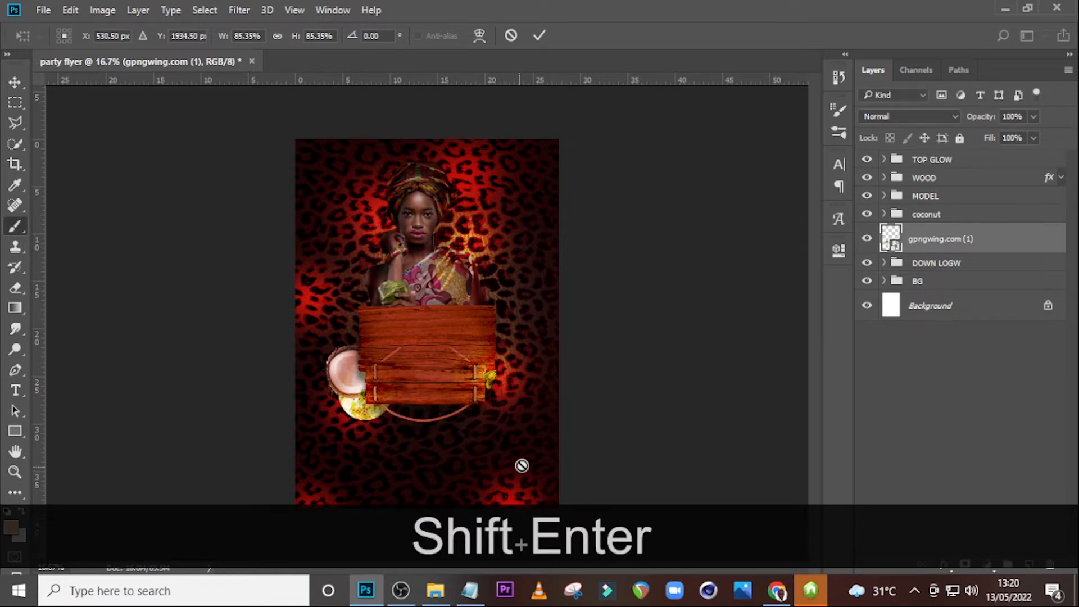
pyautogui.press('b')
pyautogui.hotkey('shift', 'Up')
pyautogui.hotkey('shift', 'Right')
pyautogui.hotkey('shift', 'Right')
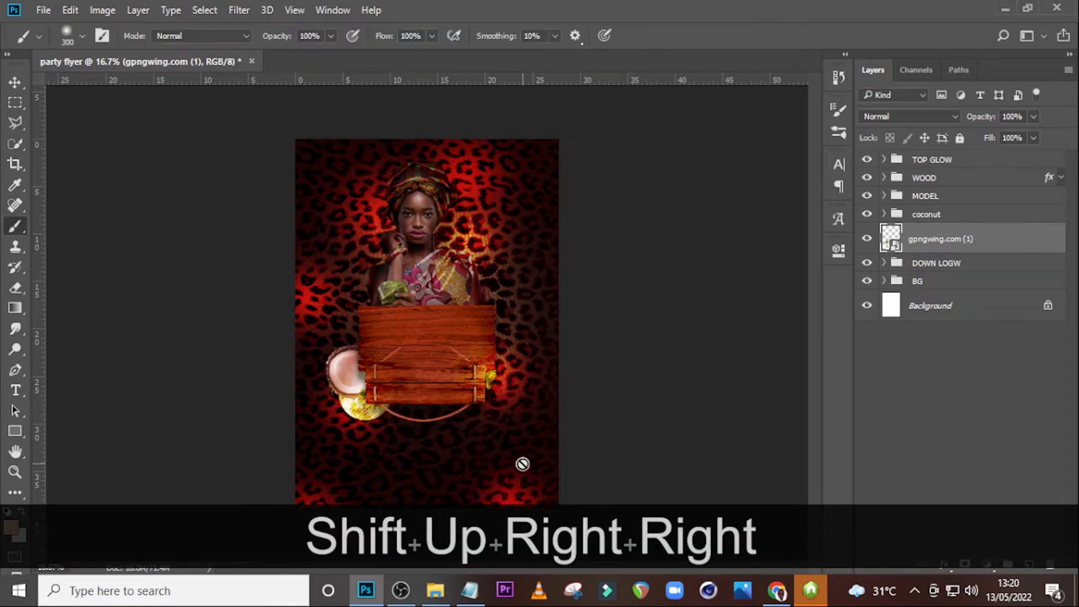
pyautogui.press('v')
pyautogui.hotkey('shift', 'Up')
pyautogui.hotkey('shift', 'Right')
pyautogui.hotkey('shift', 'Right')
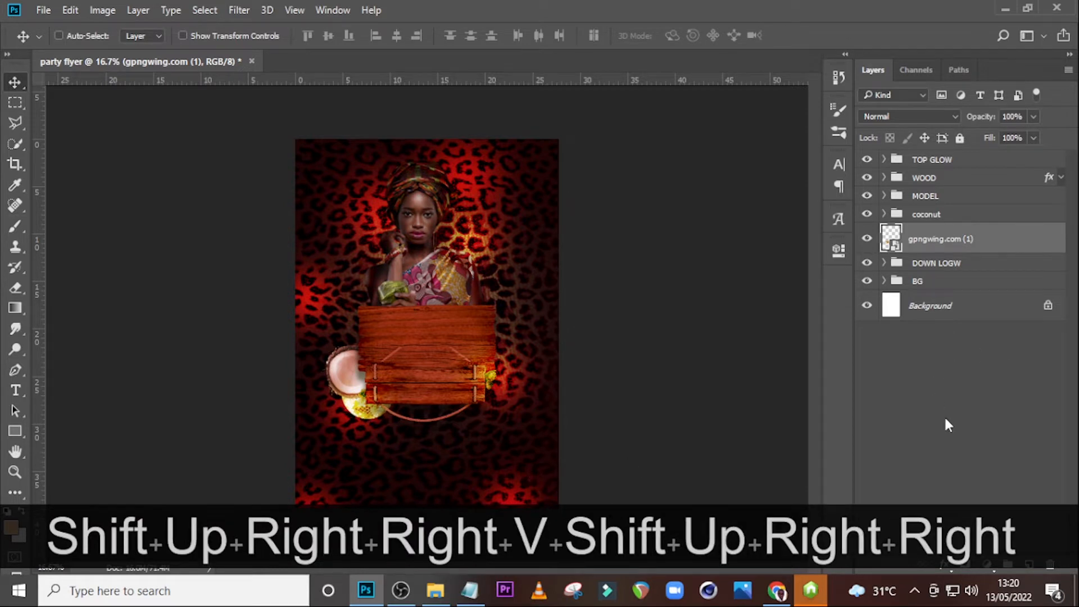
# Add an Exposure adjustment clipped to the gpngwing.com (1) disco ball picture and set its exposure to -2.61.
pyautogui.click(987, 564)
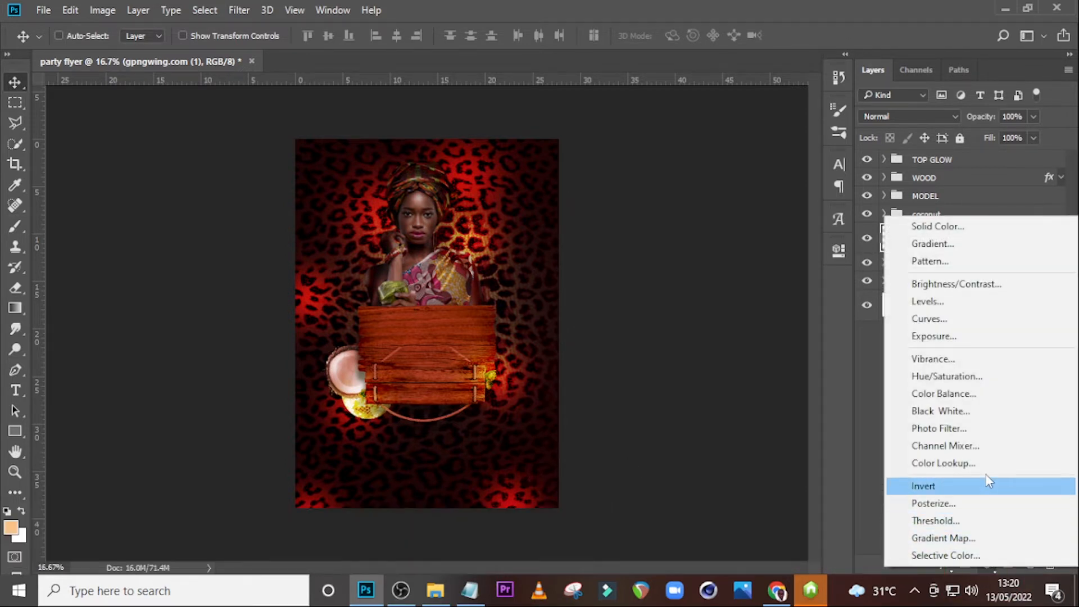
pyautogui.click(944, 336)
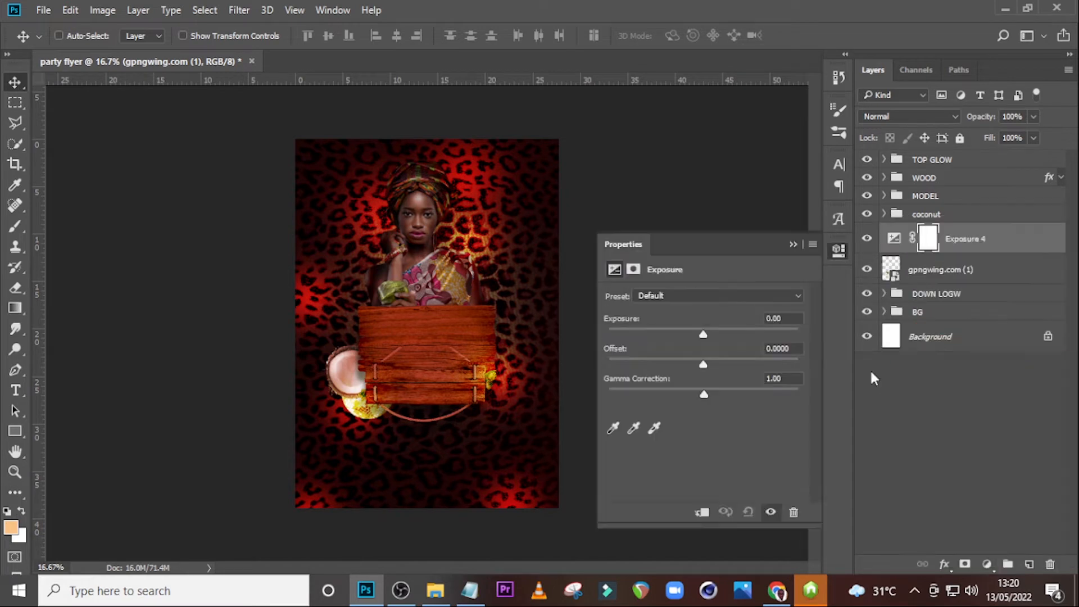
pyautogui.click(702, 512)
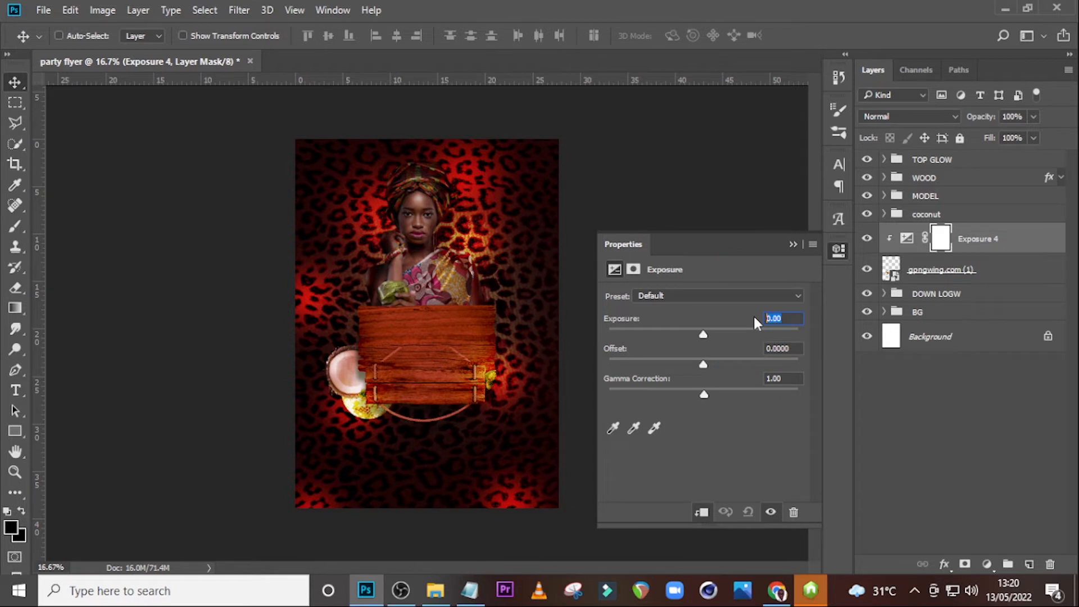
pyautogui.write('-')
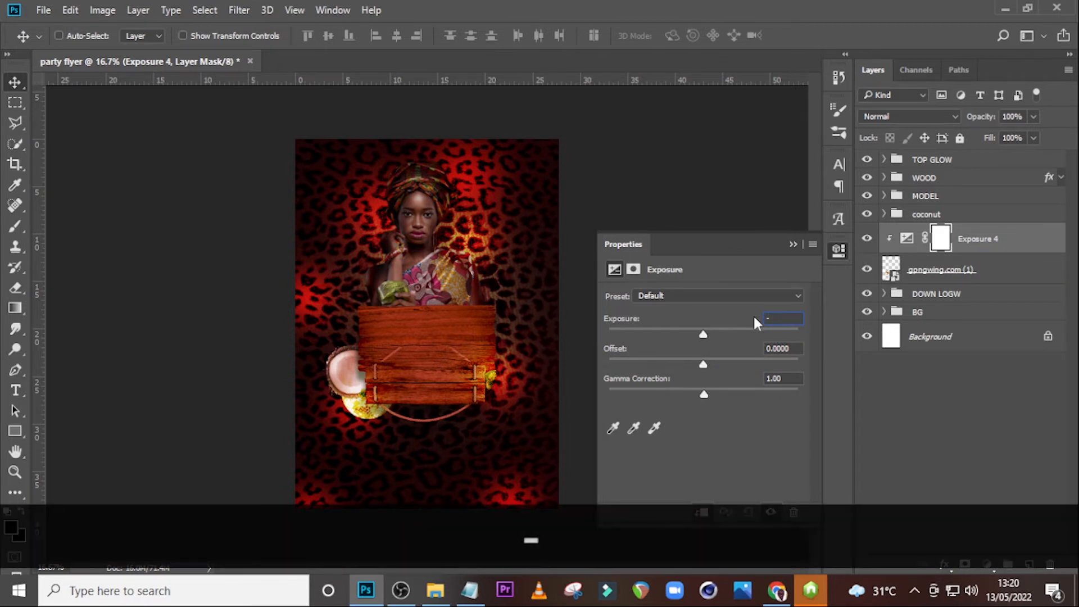
pyautogui.write('2')
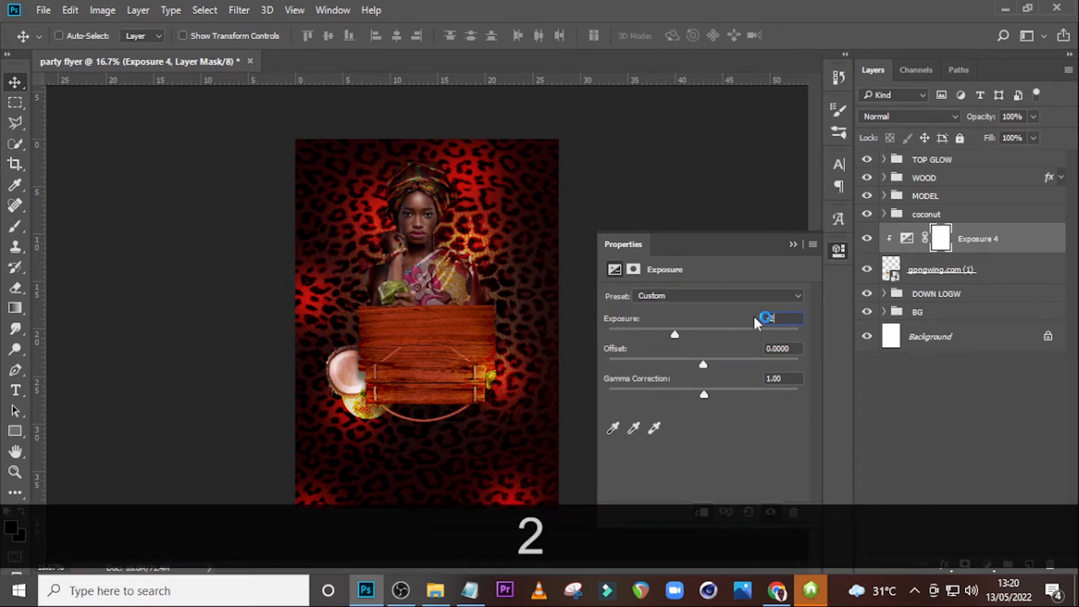
pyautogui.write('.6')
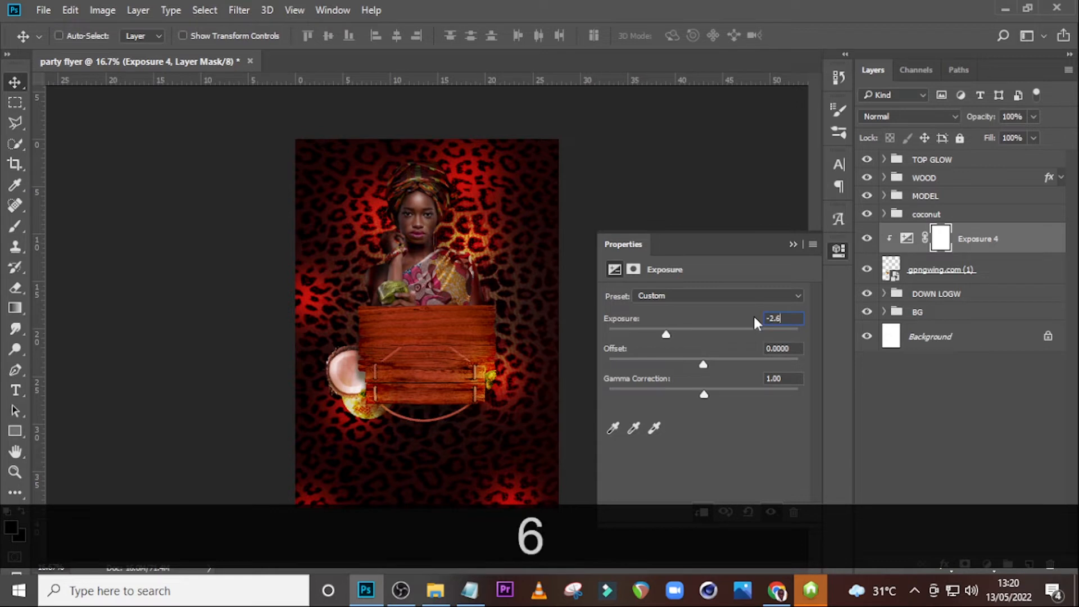
pyautogui.write('1')
pyautogui.press('Return')
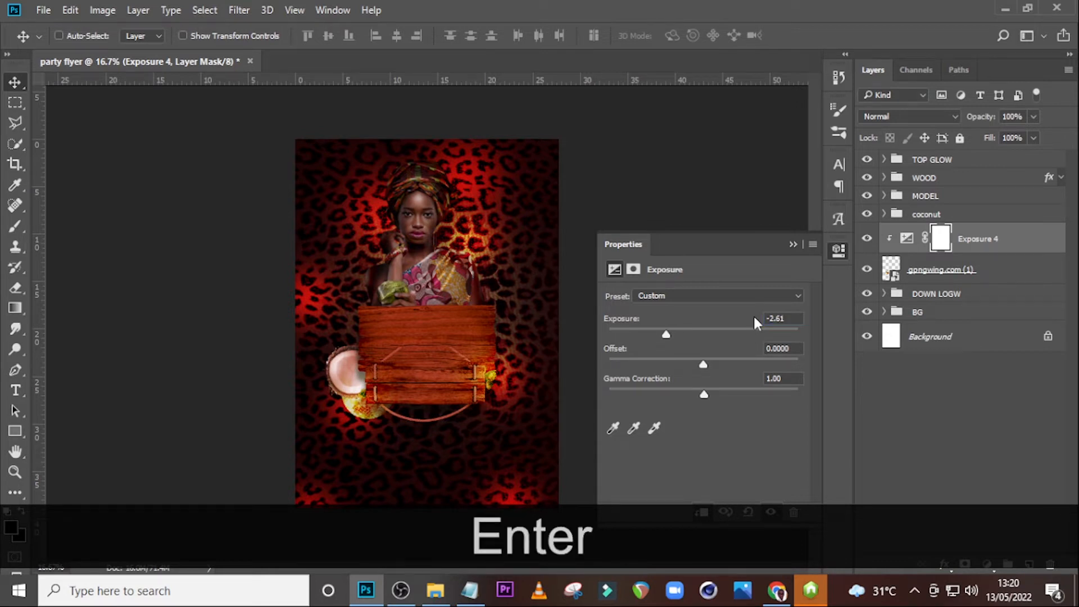
pyautogui.click(867, 238)
pyautogui.click(867, 240)
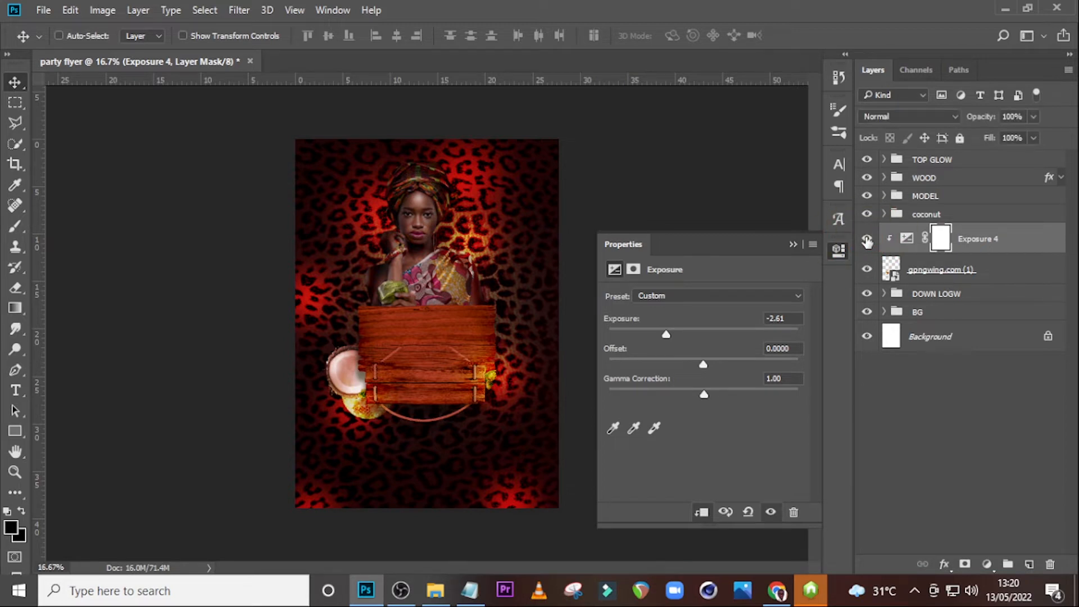
# Brush black on the Exposure 4 mask over the disco ball's lower-left edge to bring back its brightness there.
pyautogui.click(941, 243)
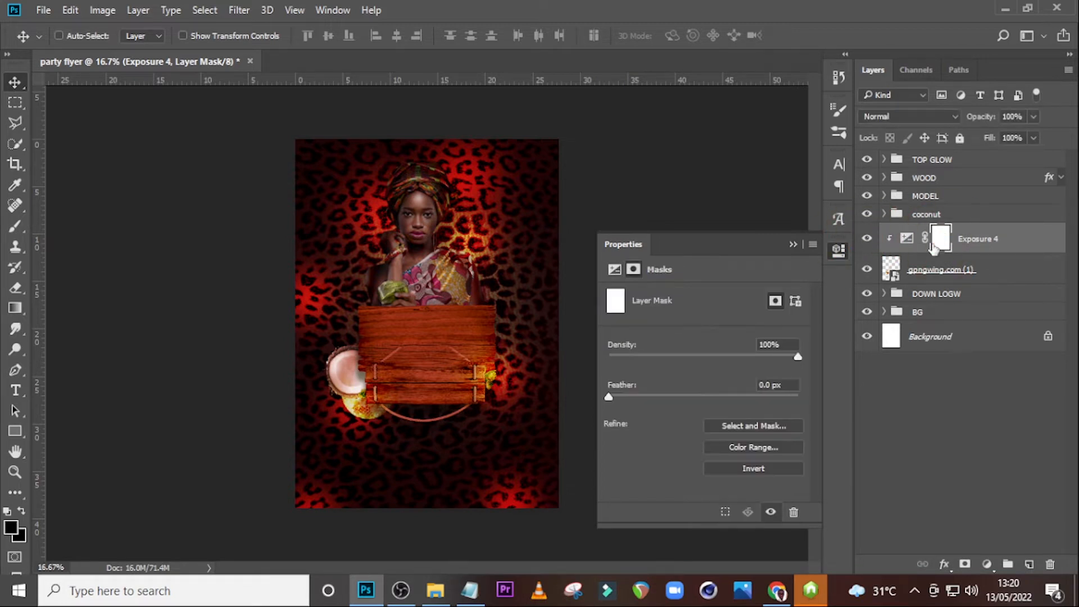
pyautogui.press('b')
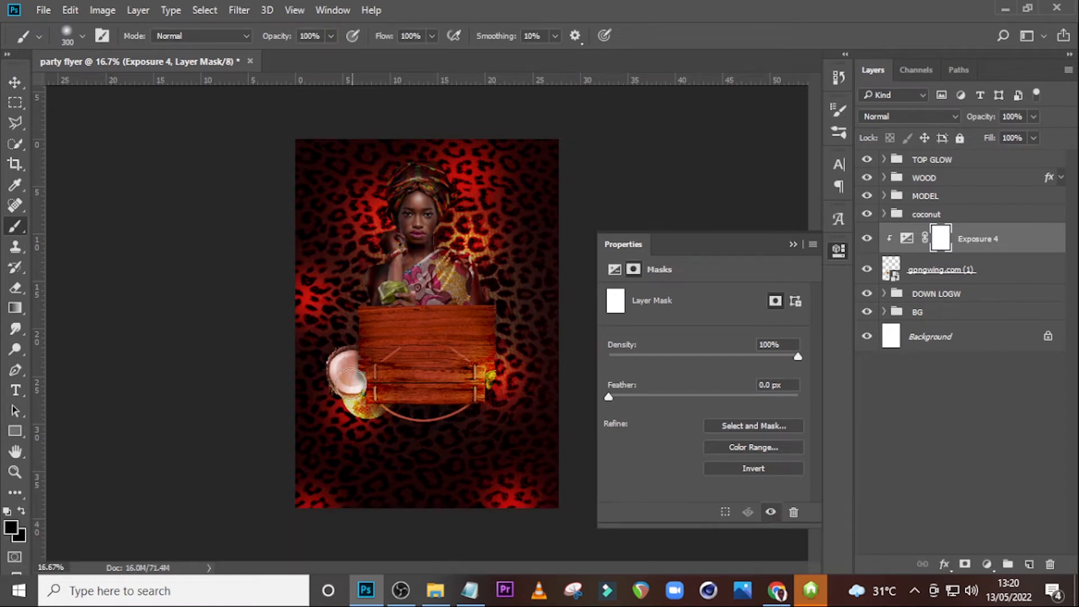
pyautogui.moveTo(348, 382)
pyautogui.mouseDown()
pyautogui.moveTo(373, 420)
pyautogui.moveTo(357, 412)
pyautogui.moveTo(354, 397)
pyautogui.moveTo(365, 396)
pyautogui.mouseUp()
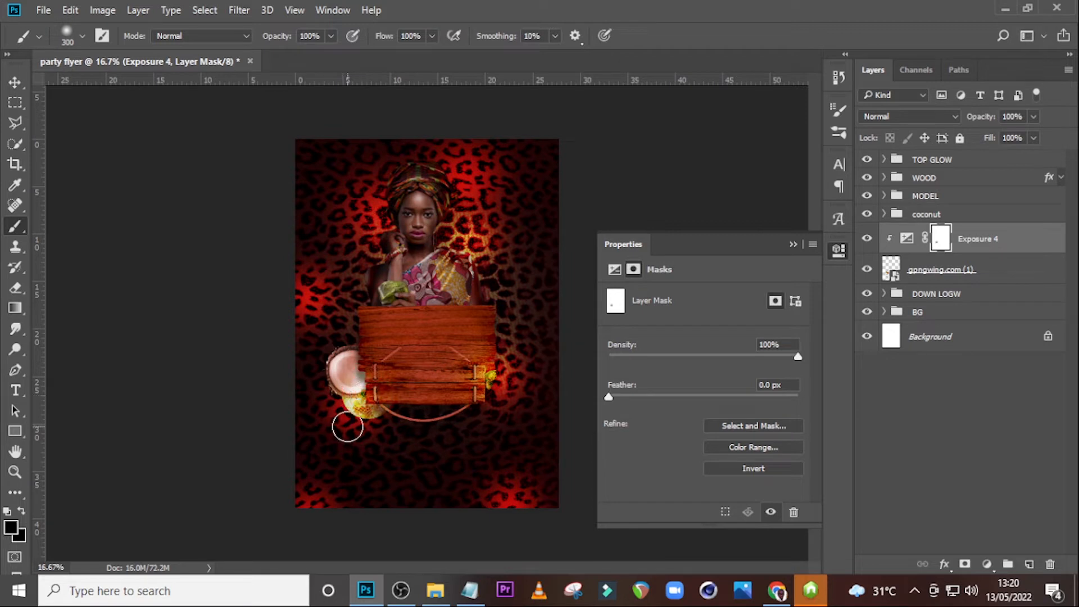
pyautogui.hotkey('ctrl', 'alt', 'z')
pyautogui.click(343, 413)
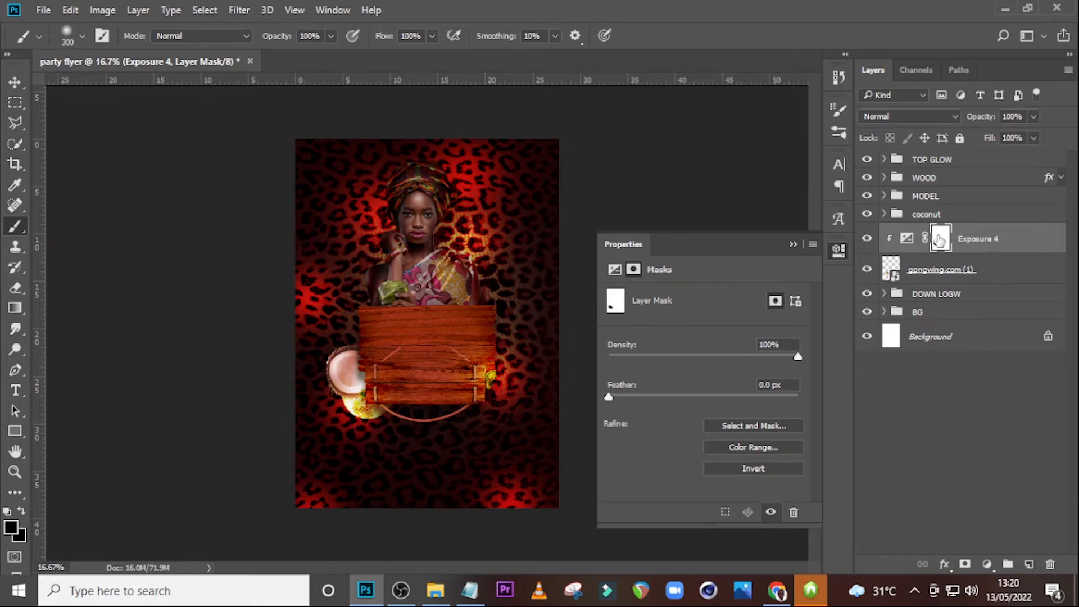
pyautogui.click(873, 243)
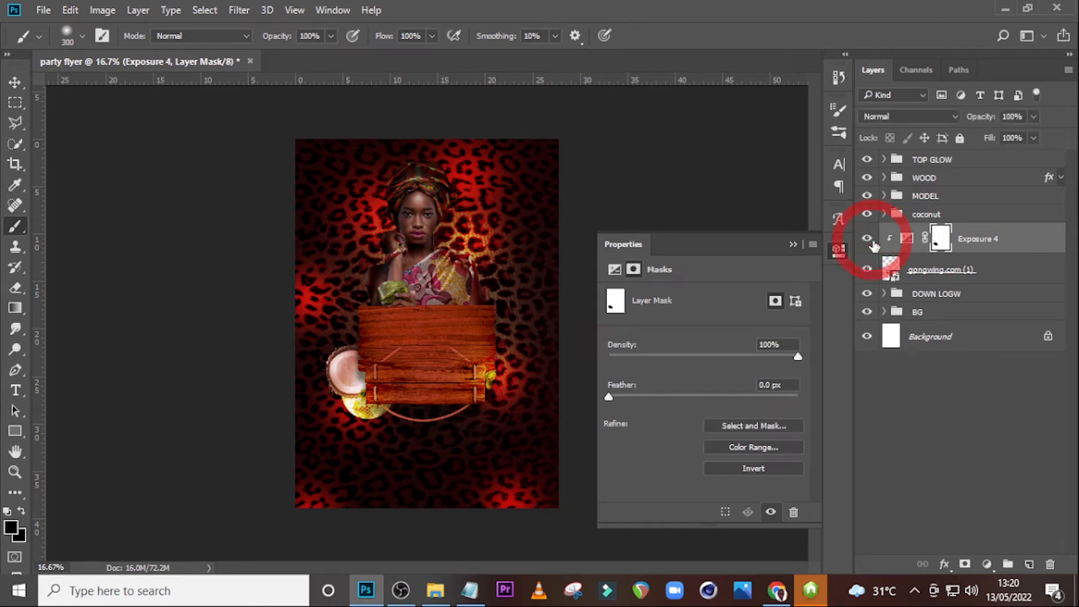
# Add a Hue/Saturation adjustment above Exposure 4, clipped to the disco ball picture, and set its hue to -21.
pyautogui.click(980, 241)
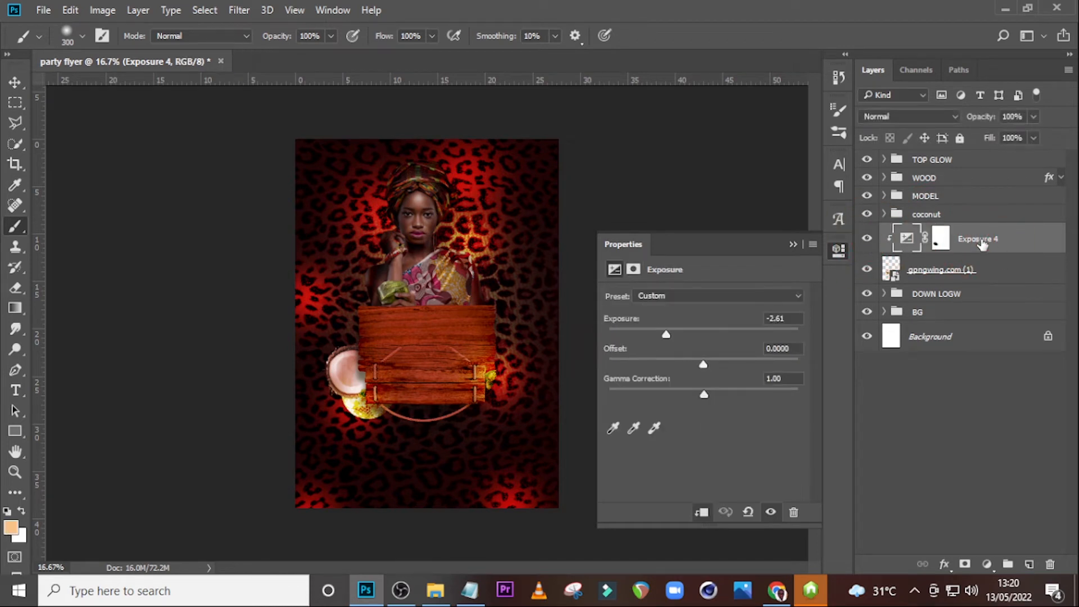
pyautogui.click(986, 564)
pyautogui.click(945, 374)
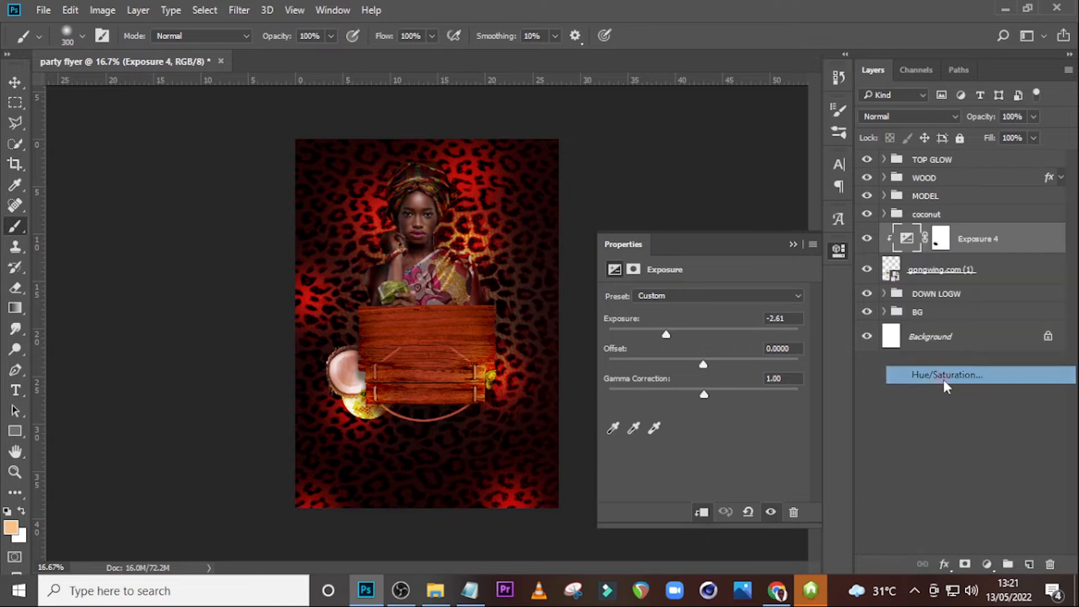
pyautogui.click(701, 512)
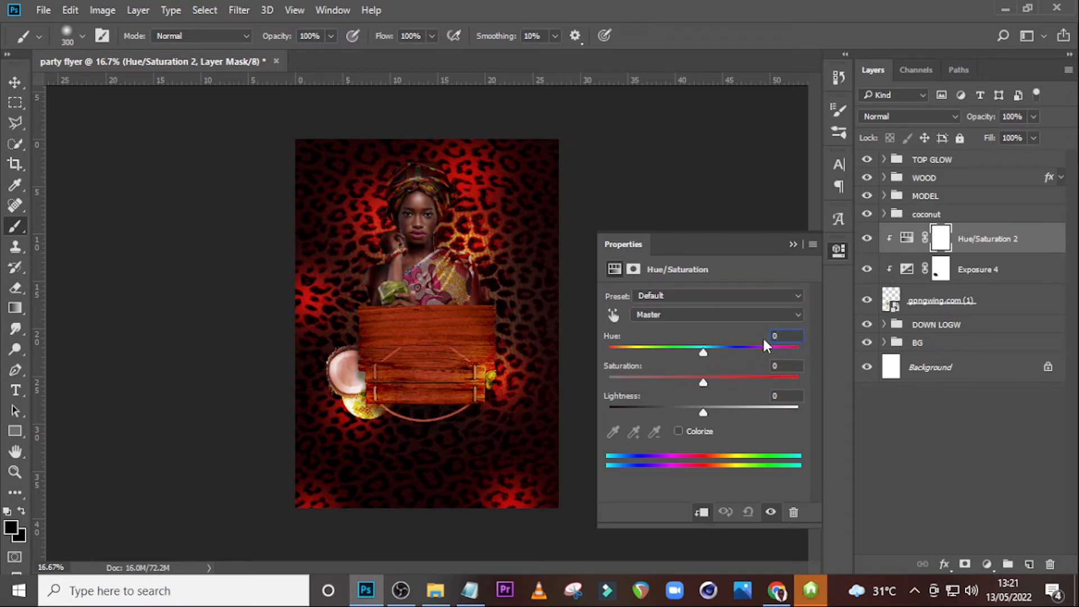
pyautogui.write('-21')
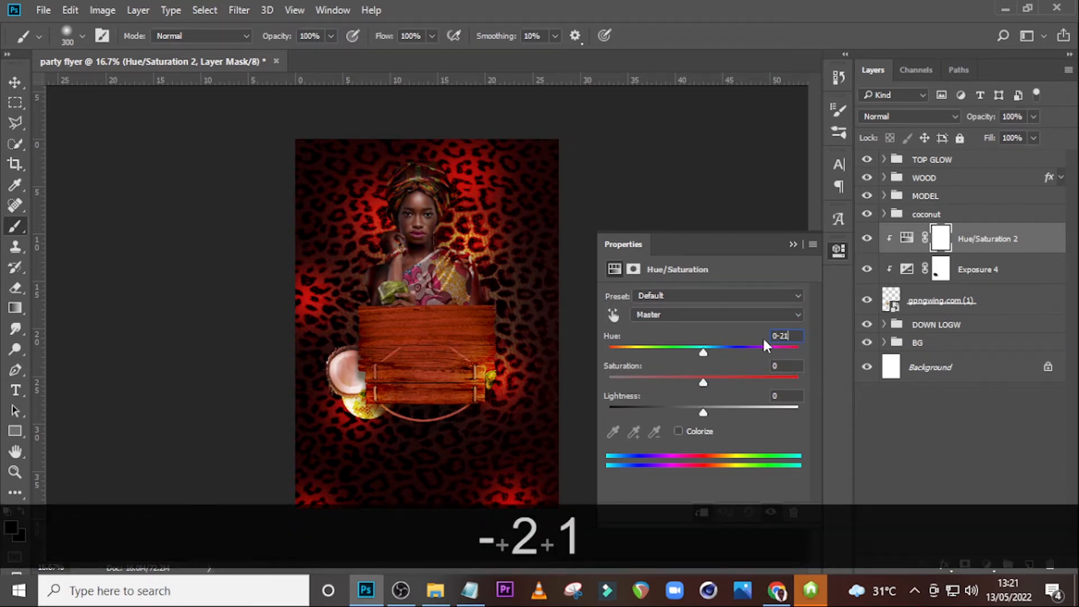
pyautogui.press('Return')
pyautogui.press('Return')
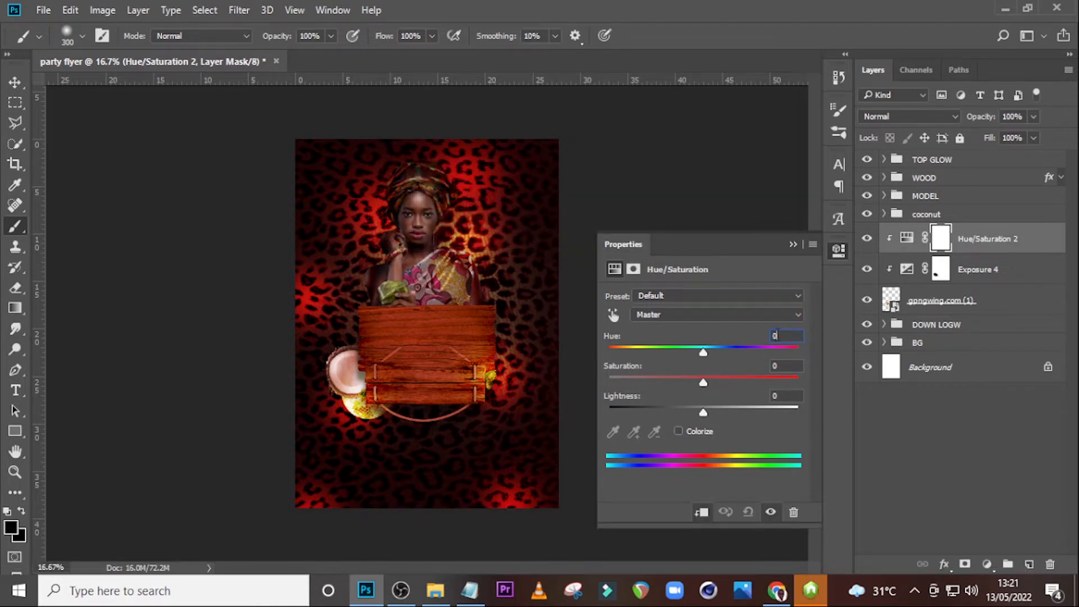
pyautogui.press('BackSpace')
pyautogui.write('-21')
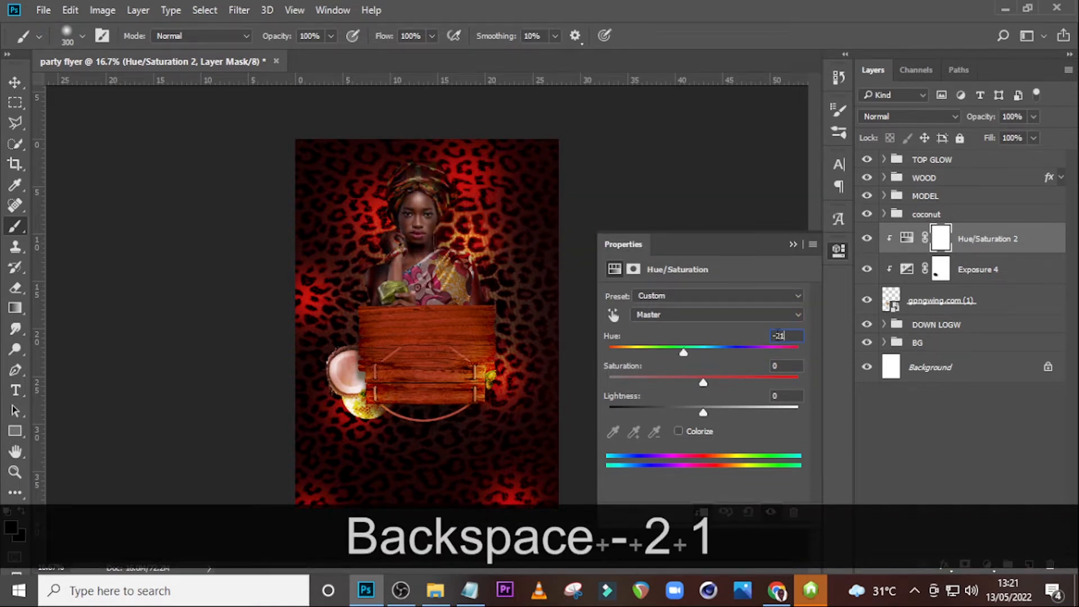
pyautogui.press('Return')
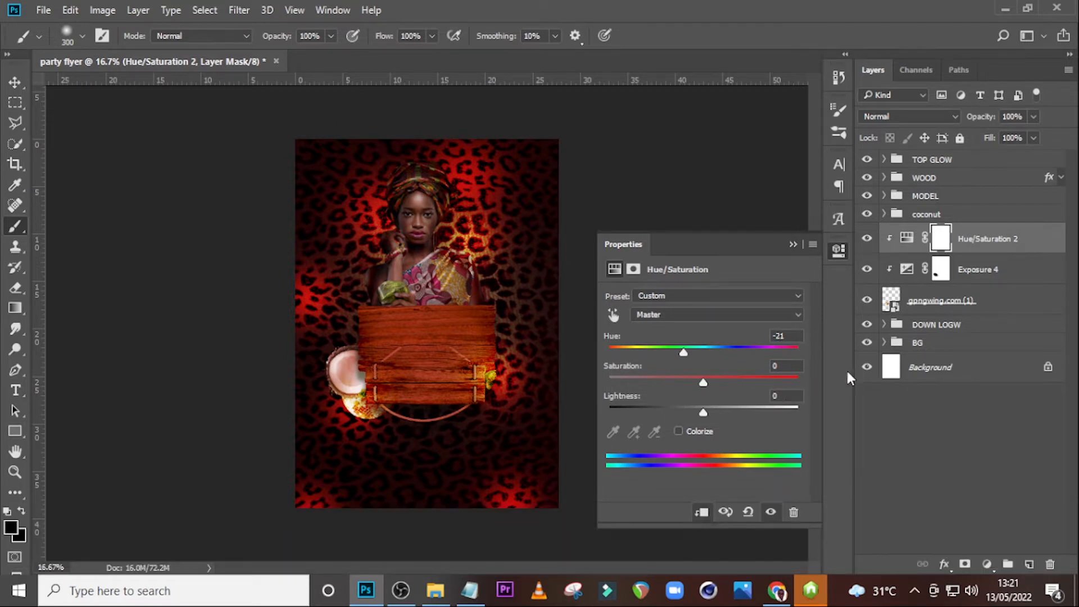
# Group the disco ball picture with its two adjustment layers and name the group disco.
pyautogui.keyDown('ctrl'); pyautogui.click(974, 306); pyautogui.keyUp('ctrl')
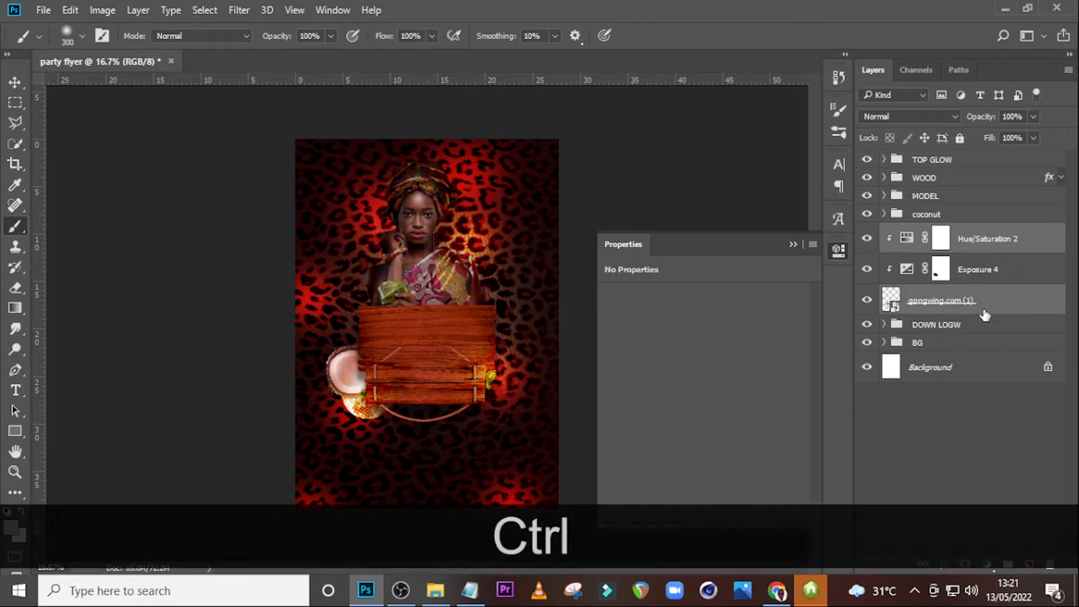
pyautogui.keyDown('ctrl'); pyautogui.click(981, 271); pyautogui.keyUp('ctrl')
pyautogui.hotkey('ctrl', 'g')
pyautogui.doubleClick(922, 233)
pyautogui.write('di')
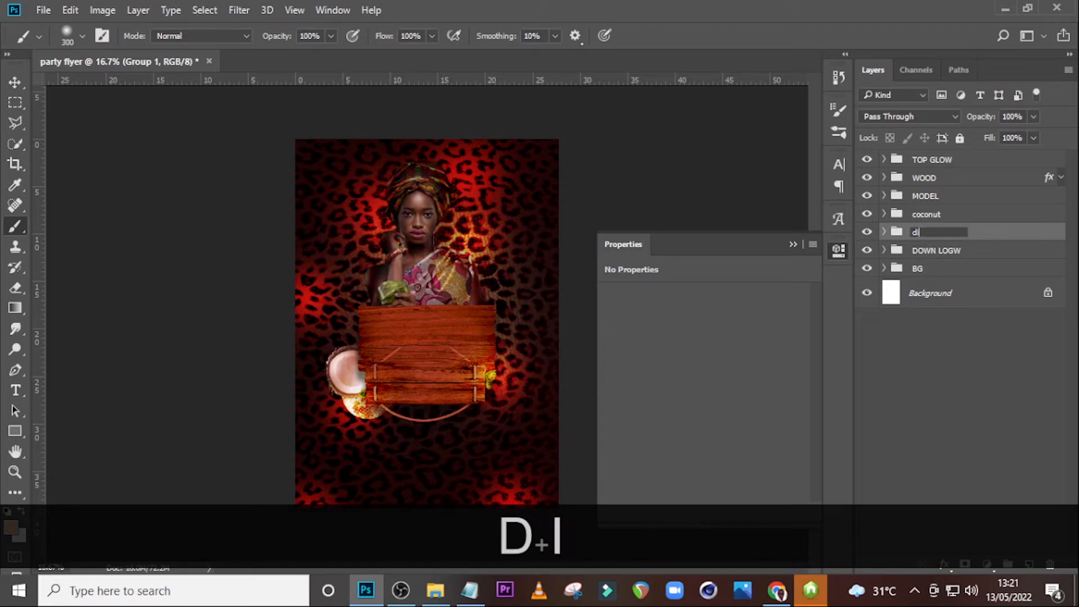
pyautogui.write('sco')
pyautogui.press('Return')
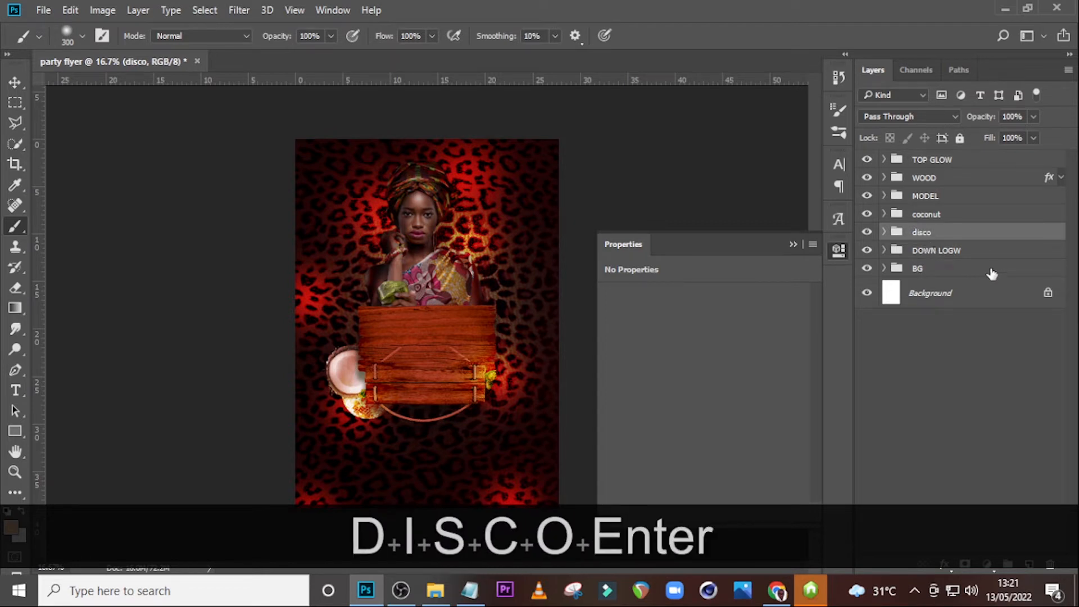
# Place the Pngtree speaker_2471185 picture behind the woman's shoulders at about 128% scale and move its layer below the disco group.
pyautogui.click(435, 590)
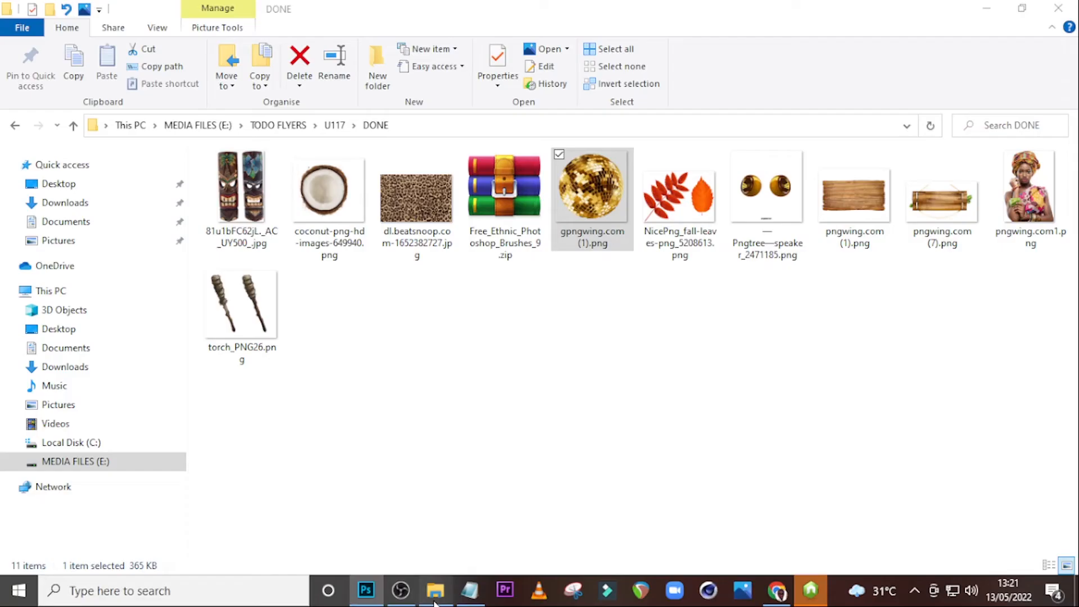
pyautogui.moveTo(778, 216); pyautogui.dragTo(470, 262)
pyautogui.moveTo(498, 326); pyautogui.dragTo(517, 353)
pyautogui.moveTo(466, 237); pyautogui.dragTo(466, 255)
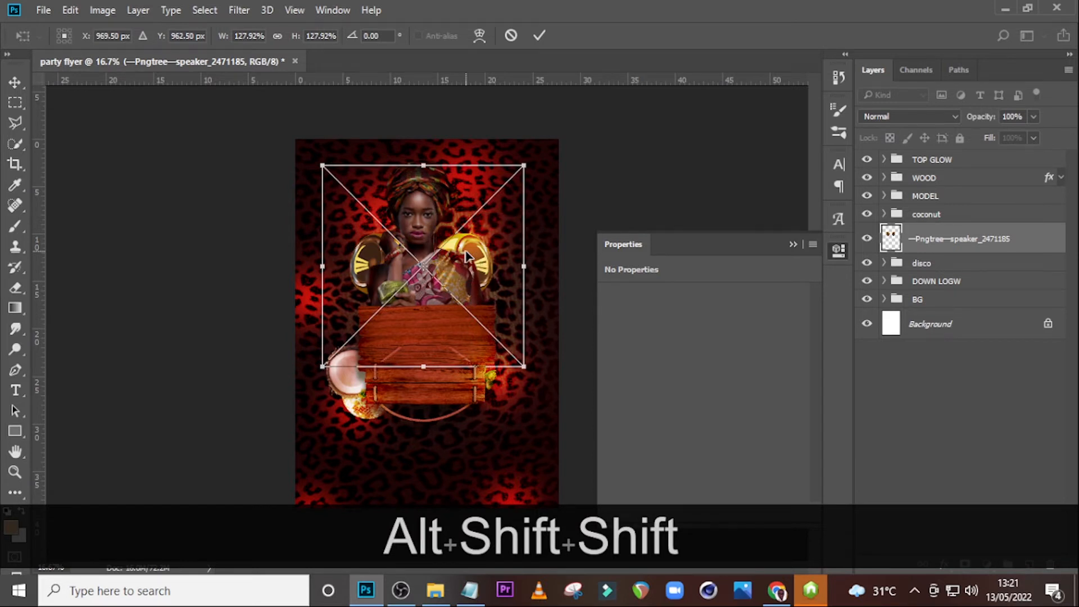
pyautogui.press('Left')
pyautogui.press('Return')
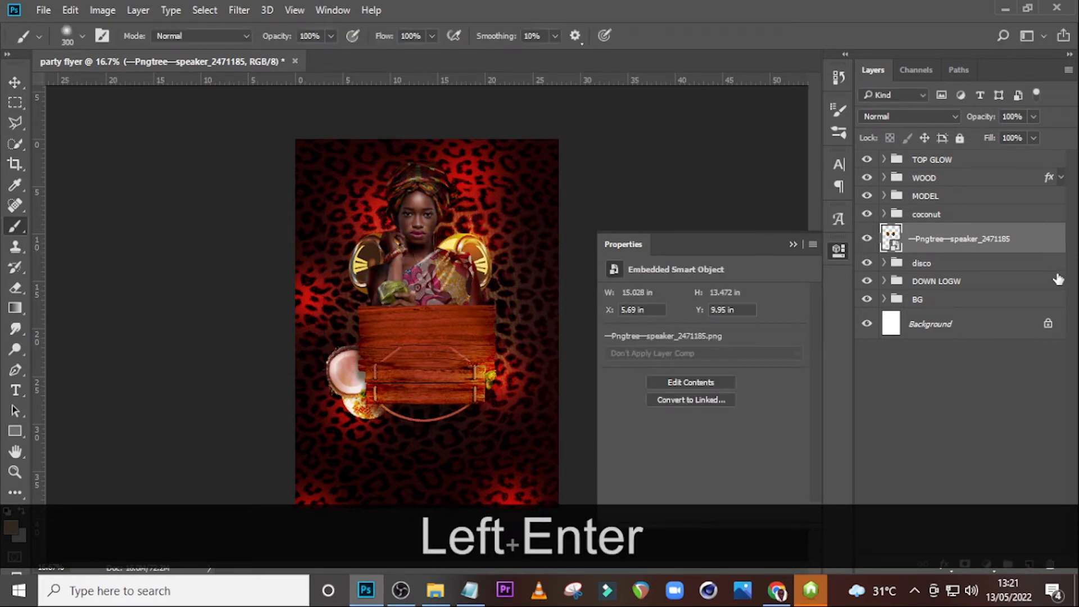
pyautogui.moveTo(951, 238); pyautogui.dragTo(936, 275)
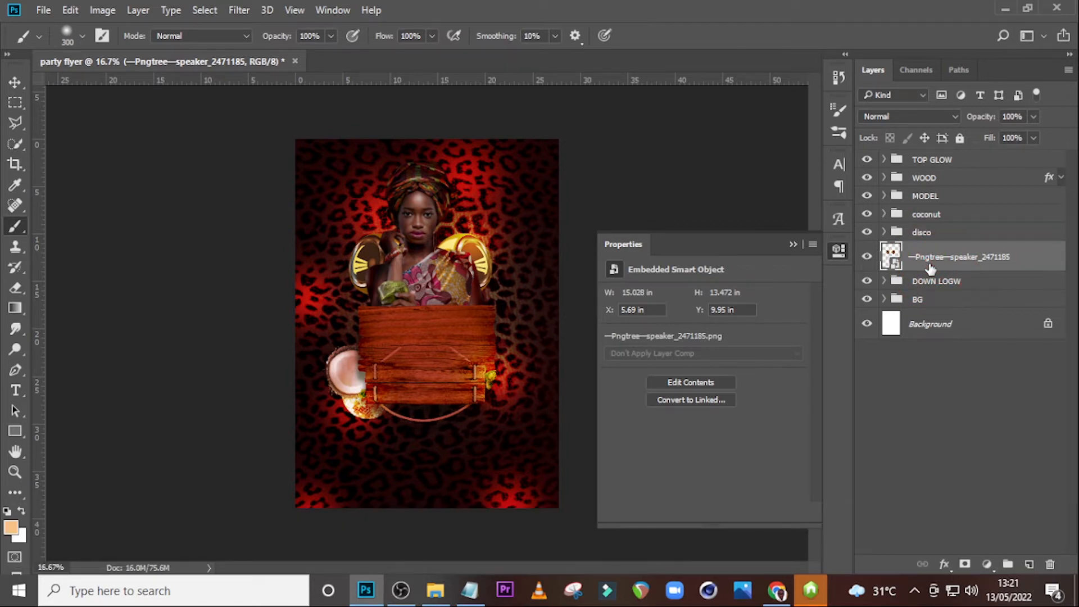
# Add an Exposure adjustment clipped to the speaker picture and set its exposure to -1.83.
pyautogui.click(986, 564)
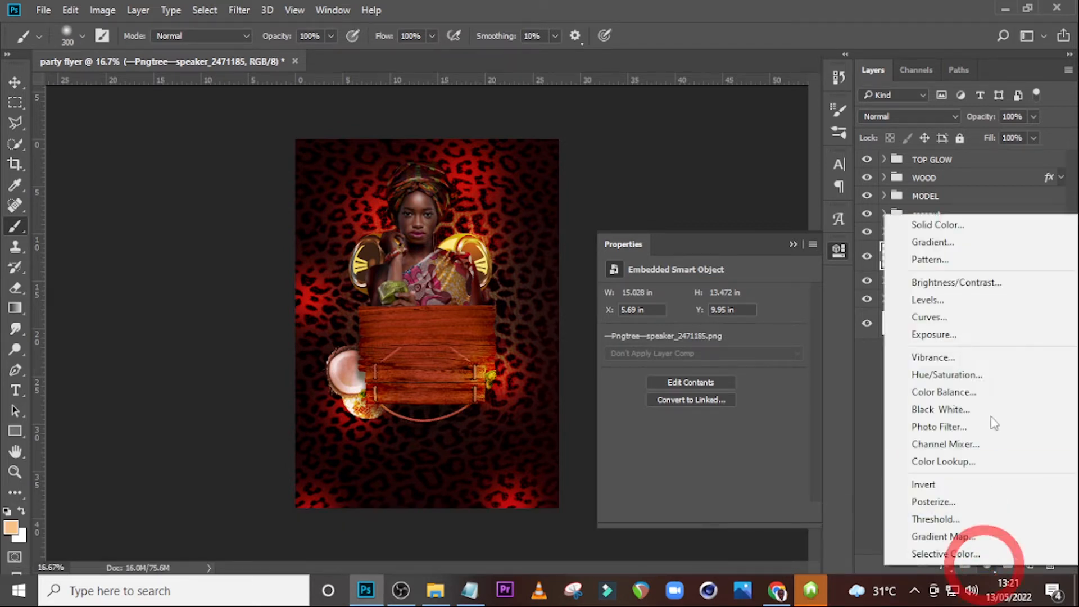
pyautogui.click(949, 336)
pyautogui.click(702, 513)
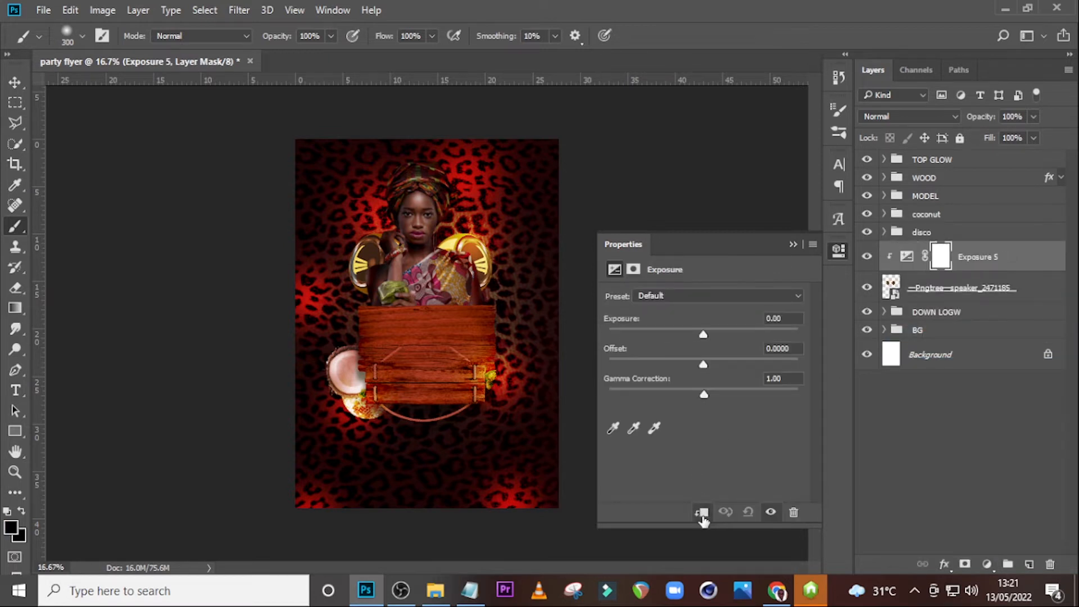
pyautogui.click(793, 319)
pyautogui.write('-1')
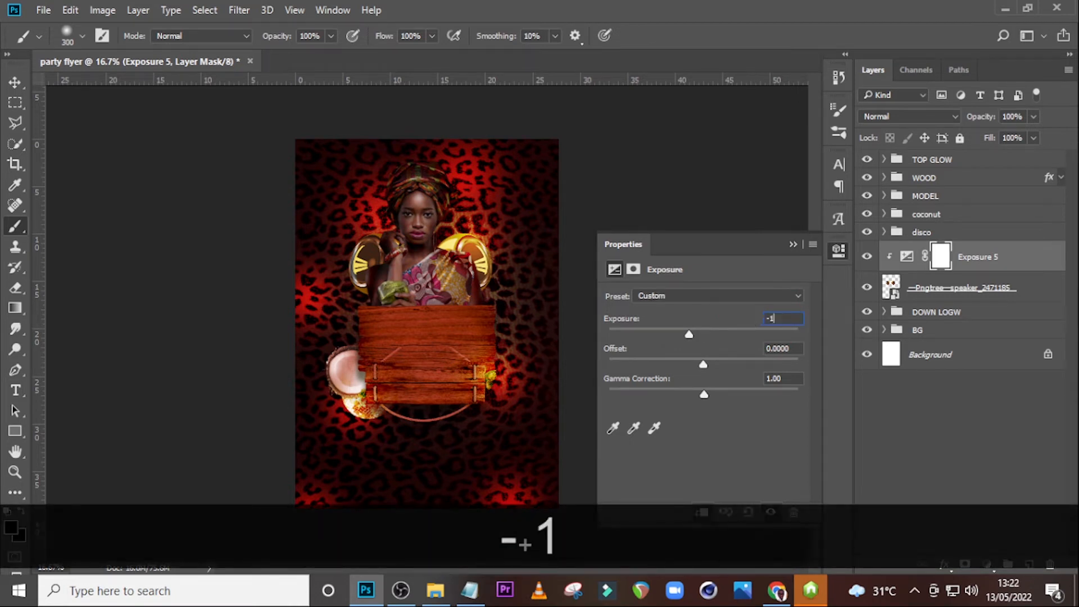
pyautogui.write('.8')
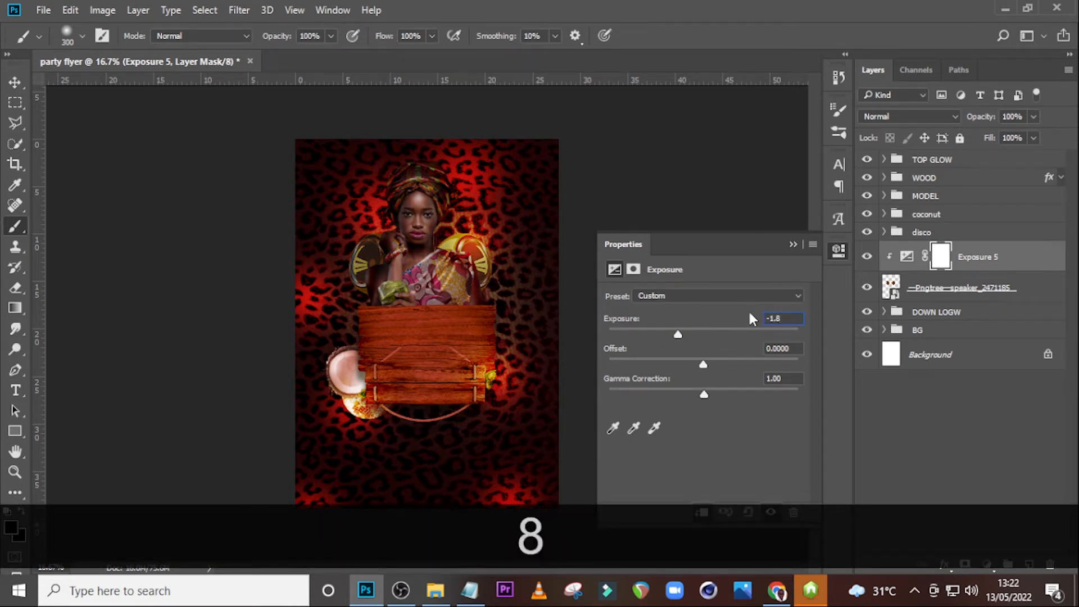
pyautogui.write('3')
pyautogui.press('Return')
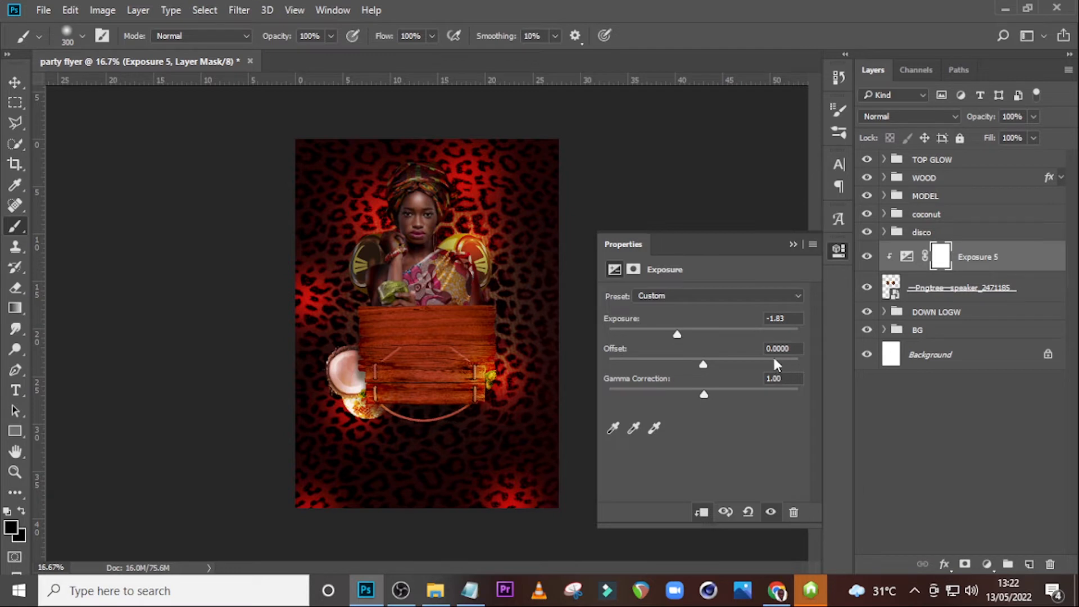
# Set the offset of the speaker picture's Exposure adjustment to -0.0083.
pyautogui.click(770, 348)
pyautogui.write('-')
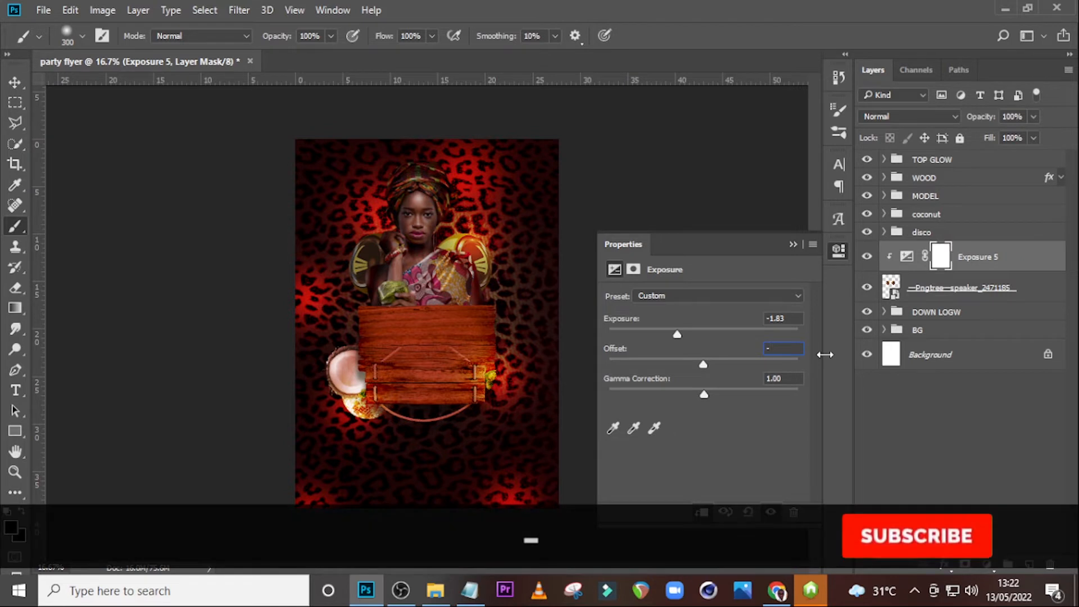
pyautogui.write('0.00')
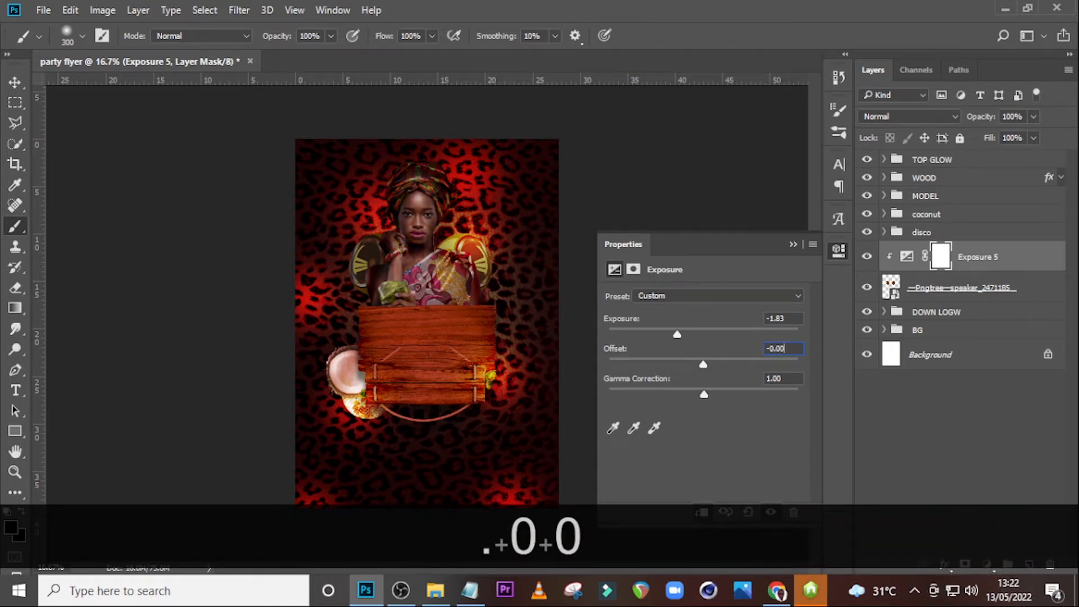
pyautogui.write('83')
pyautogui.press('Return')
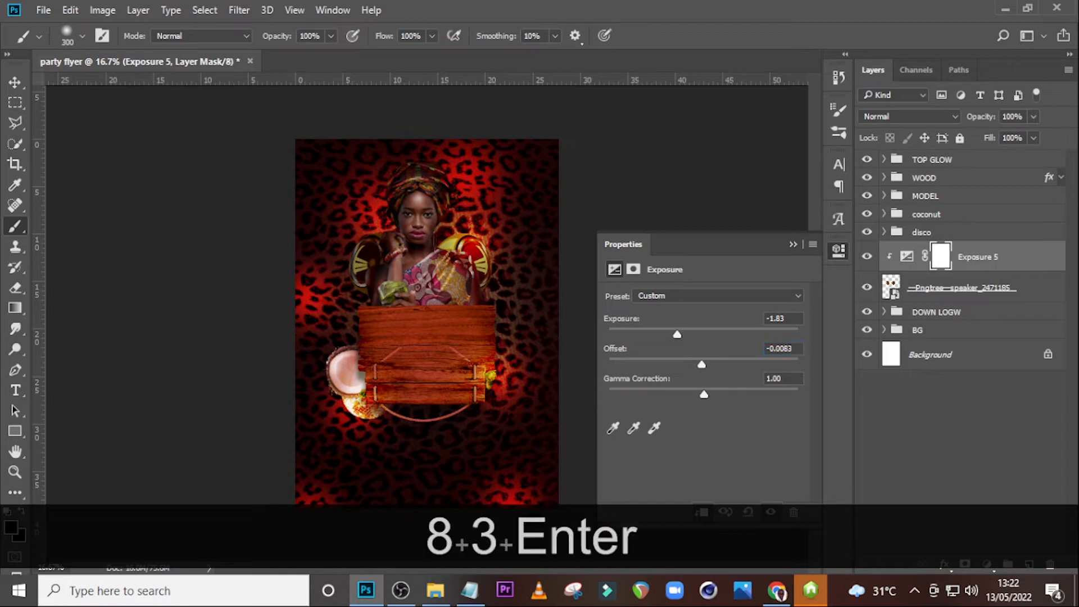
# Add a Hue/Saturation adjustment clipped to the speaker picture and set its hue to -23 and saturation to 24.
pyautogui.click(796, 378)
pyautogui.moveTo(783, 378); pyautogui.dragTo(765, 378)
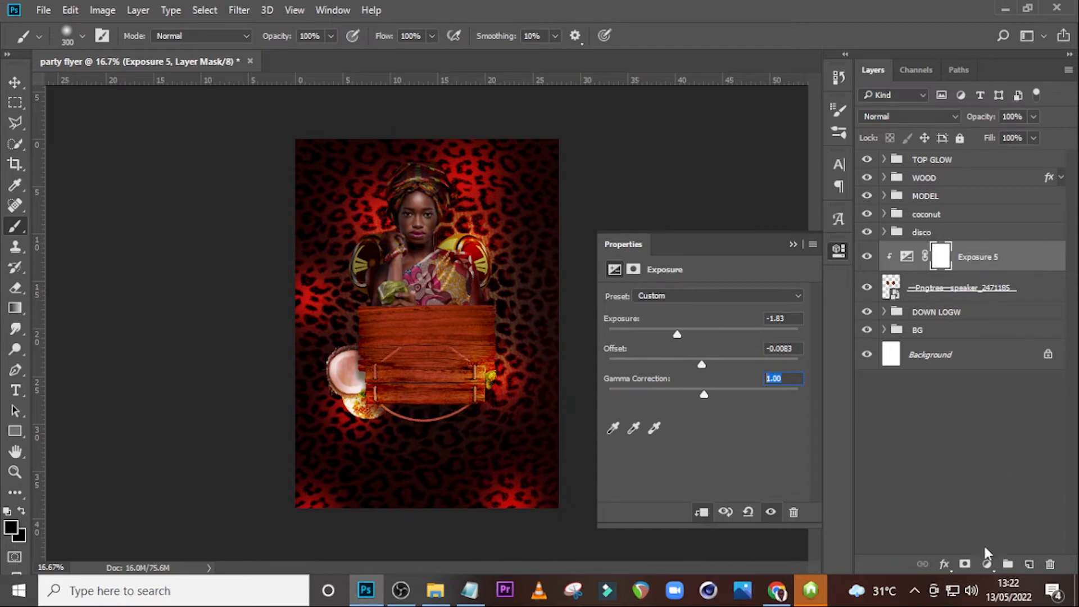
pyautogui.click(987, 563)
pyautogui.click(921, 375)
pyautogui.click(701, 511)
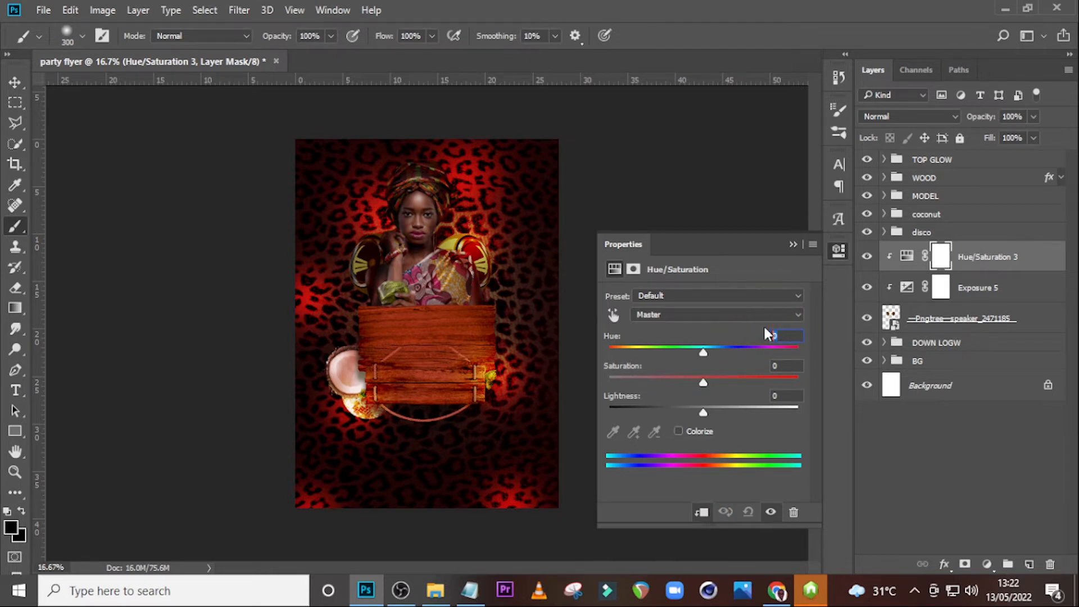
pyautogui.write('-23')
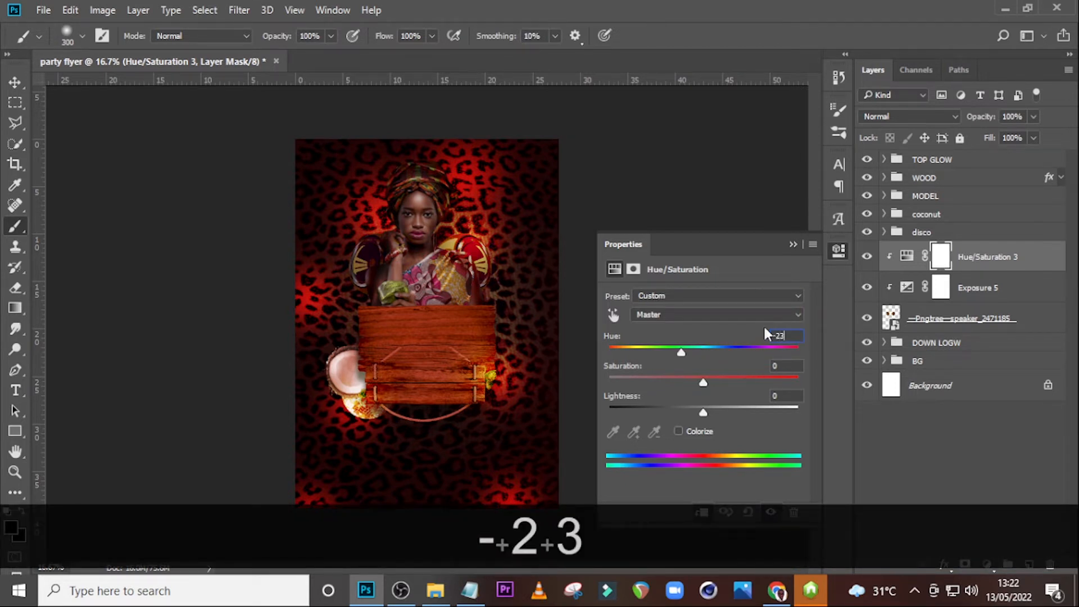
pyautogui.press('Return')
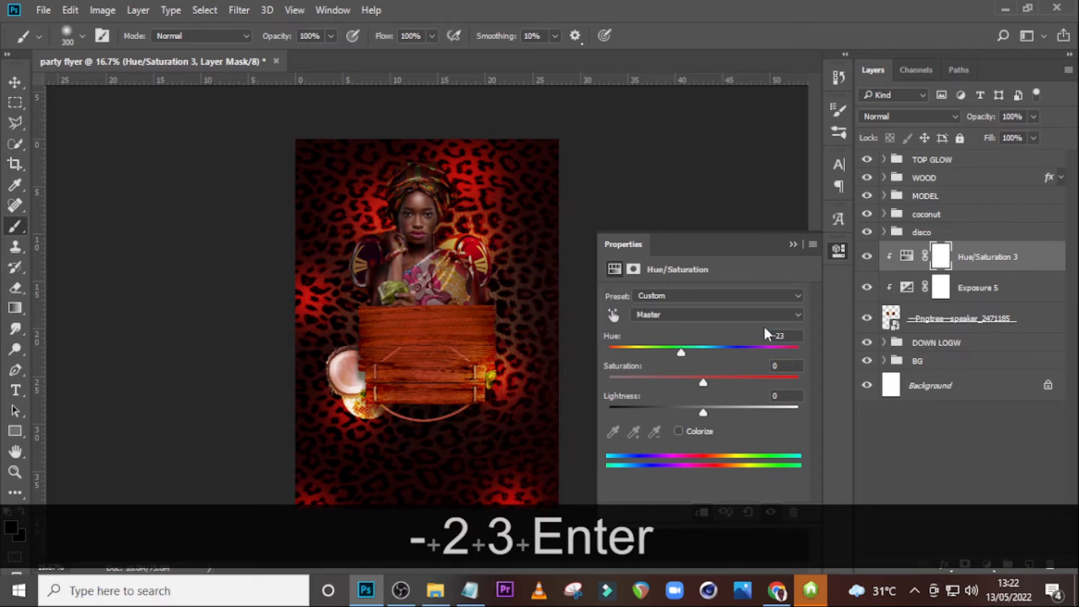
pyautogui.click(784, 366)
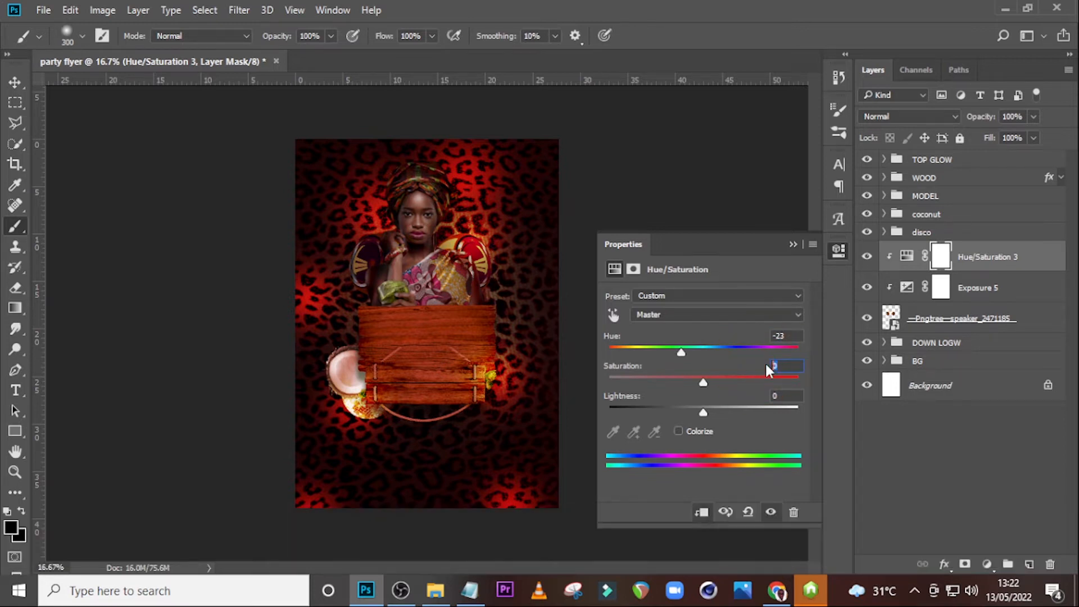
pyautogui.write('24')
pyautogui.press('Return')
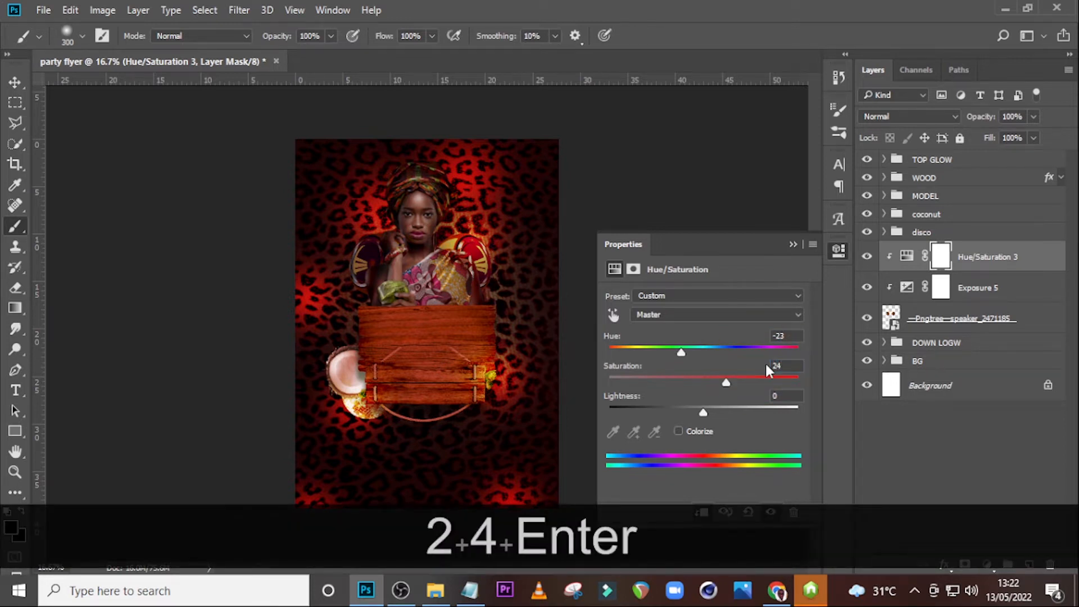
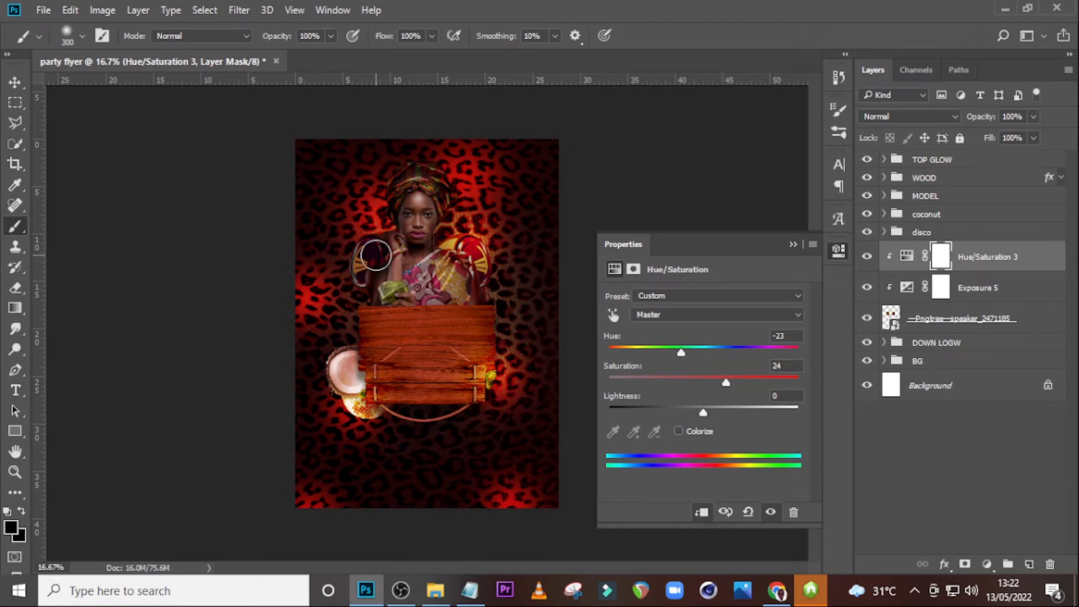
# Add a Vibrance adjustment clipped to the speaker picture and set its vibrance to -15.
pyautogui.click(986, 565)
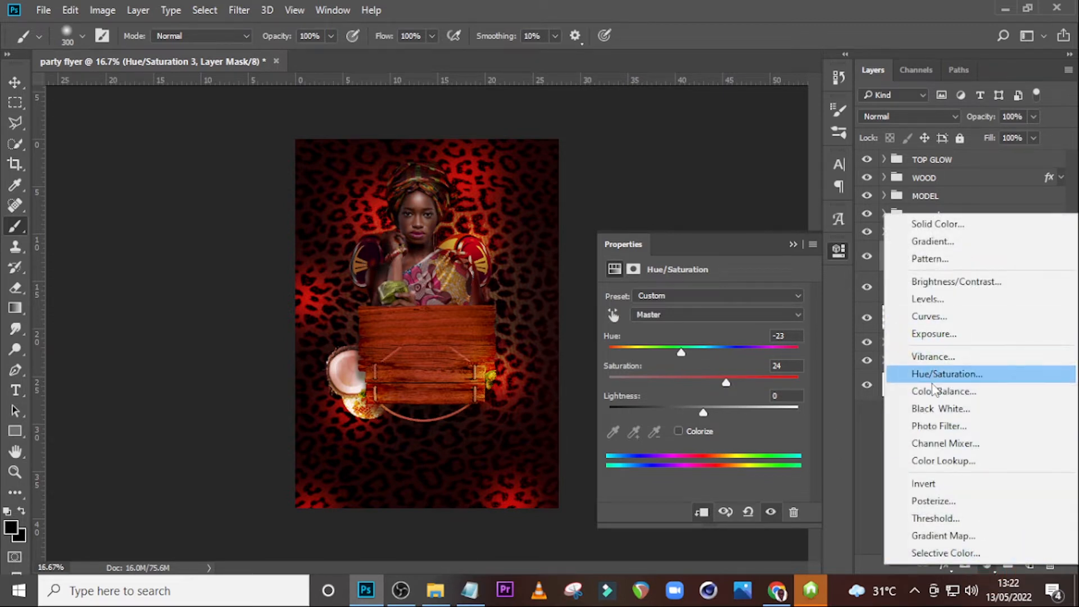
pyautogui.click(932, 356)
pyautogui.click(701, 514)
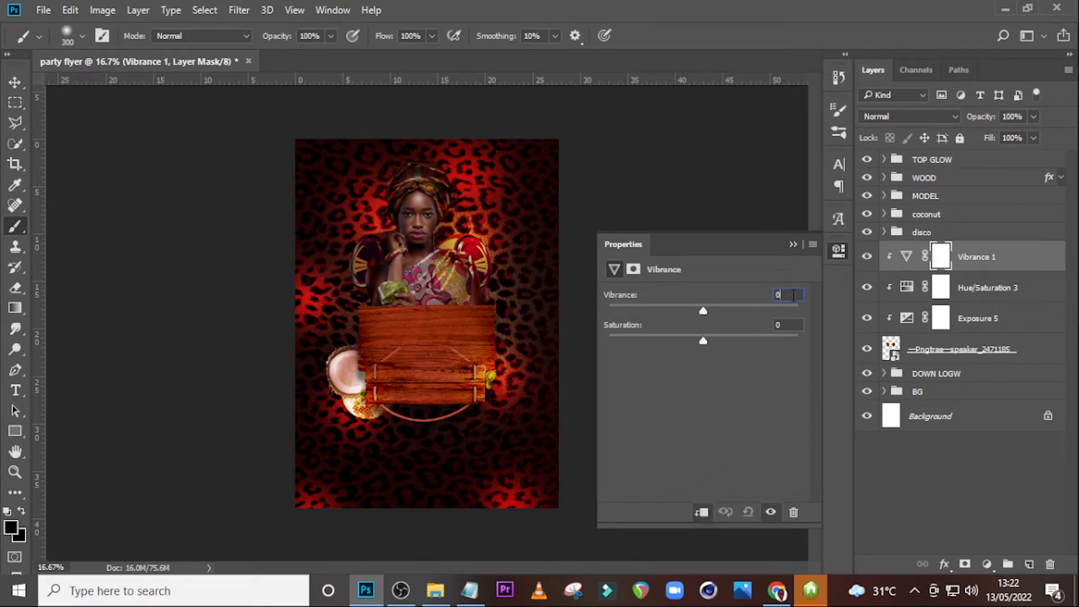
pyautogui.write('-1')
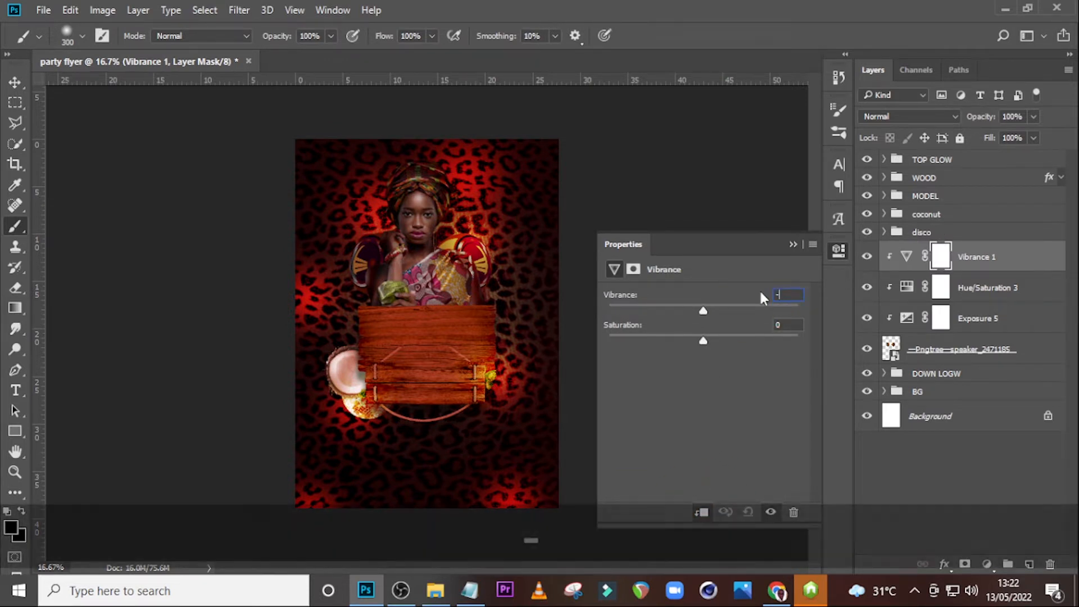
pyautogui.write('5')
pyautogui.press('Return')
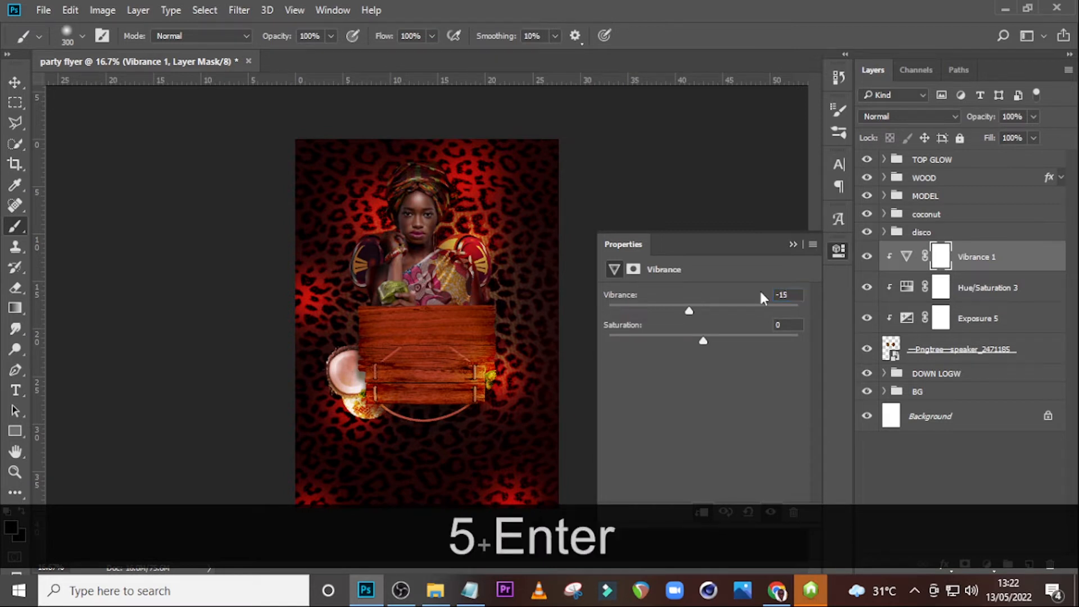
pyautogui.click(792, 246)
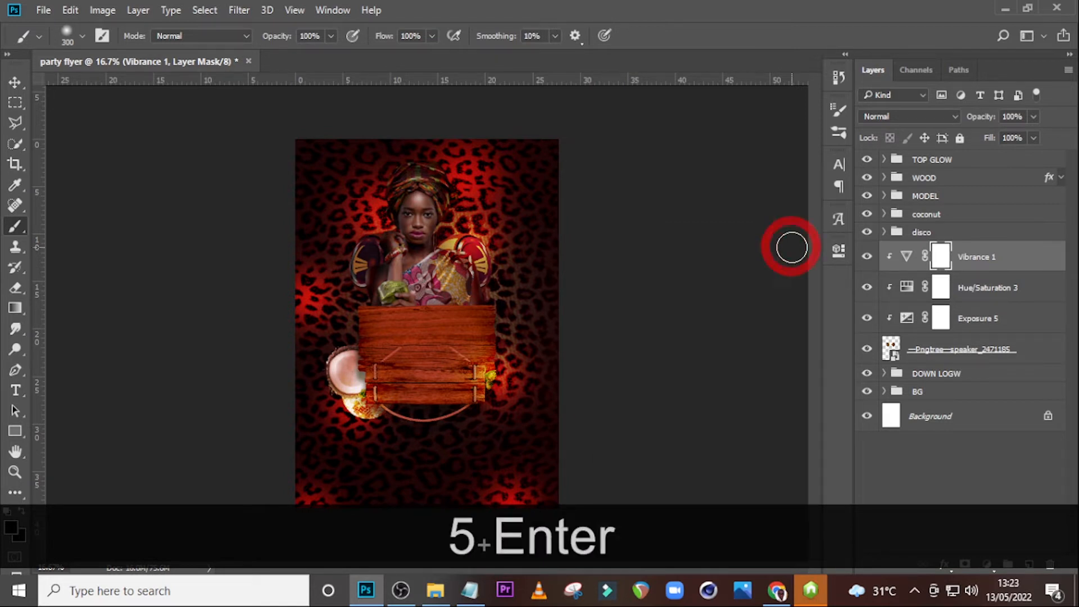
# Group the speaker picture with its three adjustment layers and name the group speakers.
pyautogui.click(868, 258)
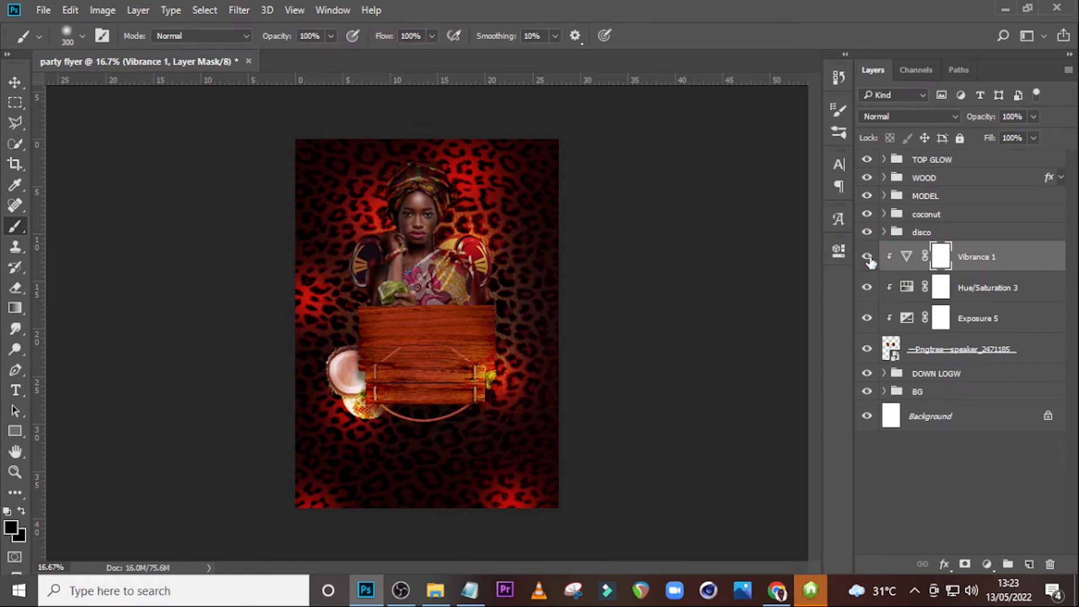
pyautogui.keyDown('shift'); pyautogui.click(957, 353); pyautogui.keyUp('shift')
pyautogui.hotkey('ctrl', 'shift', 'g')
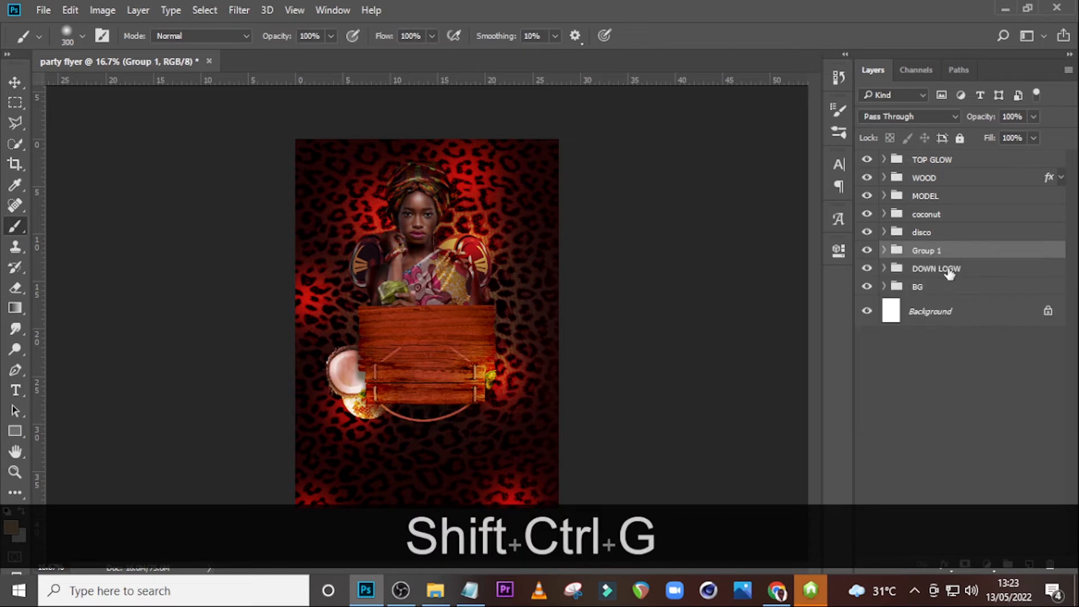
pyautogui.write('speakers')
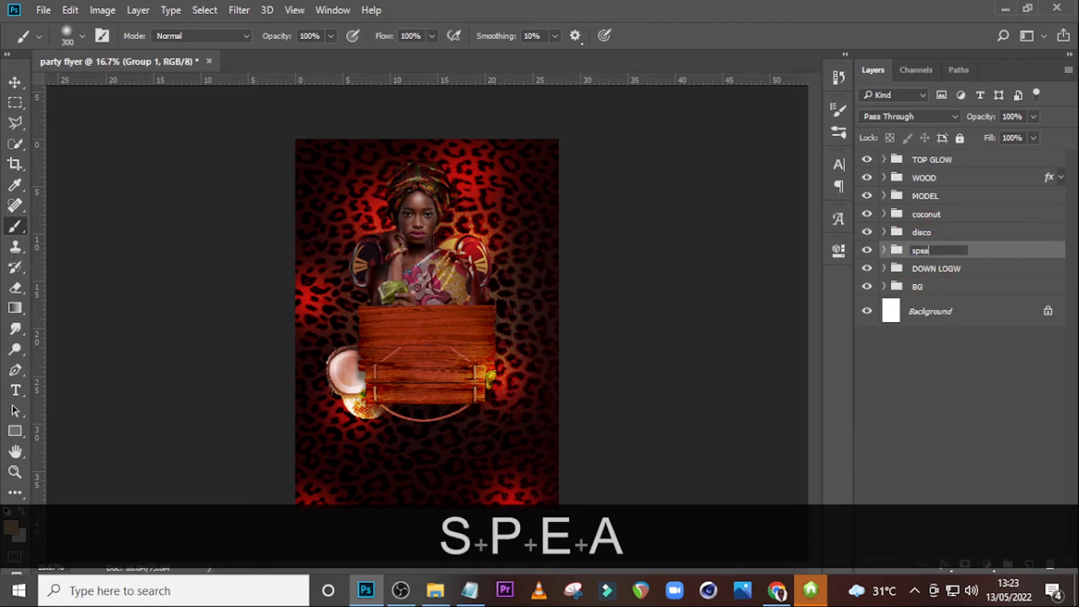
pyautogui.press('Return')
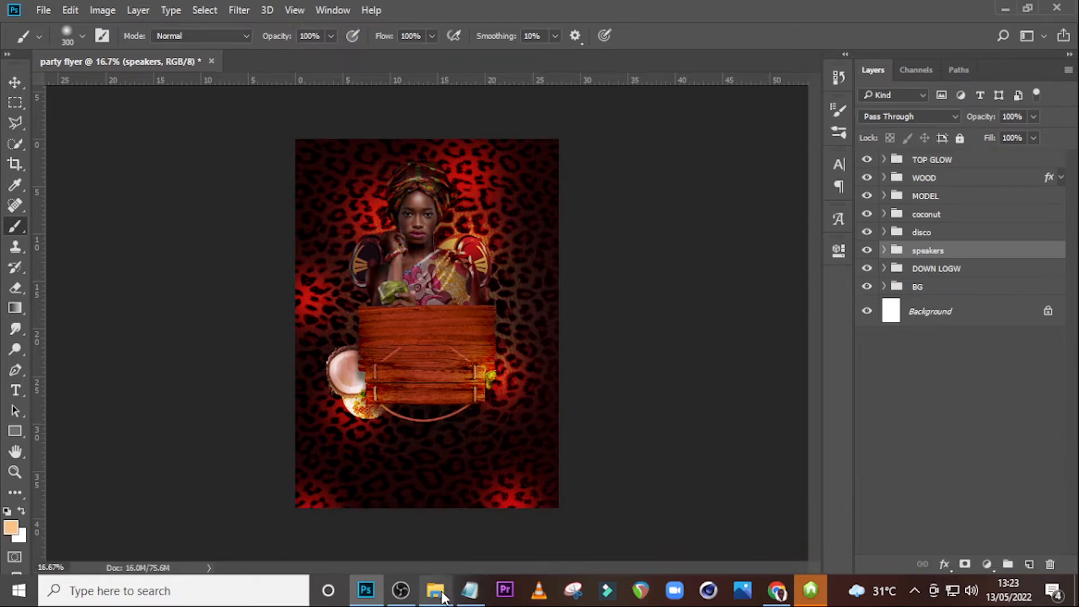
# Place the torch_PNG26 picture in the flyer and move its layer above the TOP GLOW group.
pyautogui.click(436, 590)
pyautogui.moveTo(224, 299); pyautogui.dragTo(496, 432)
pyautogui.press('shift')
pyautogui.hotkey('shift', 'Return')
pyautogui.moveTo(939, 259); pyautogui.dragTo(927, 150)
# Mask the torch picture with a polygonal selection around the left torch and convert the layer to a smart object.
pyautogui.click(16, 121)
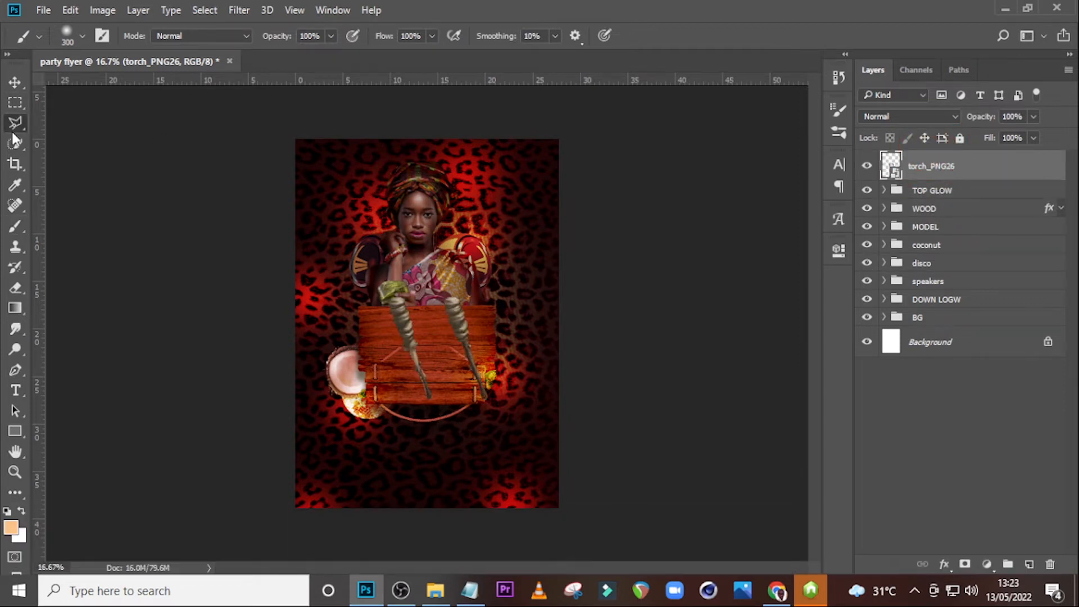
pyautogui.click(396, 250)
pyautogui.click(455, 415)
pyautogui.click(393, 418)
pyautogui.click(344, 240)
pyautogui.click(353, 223)
pyautogui.click(396, 250)
pyautogui.press('ctrl')
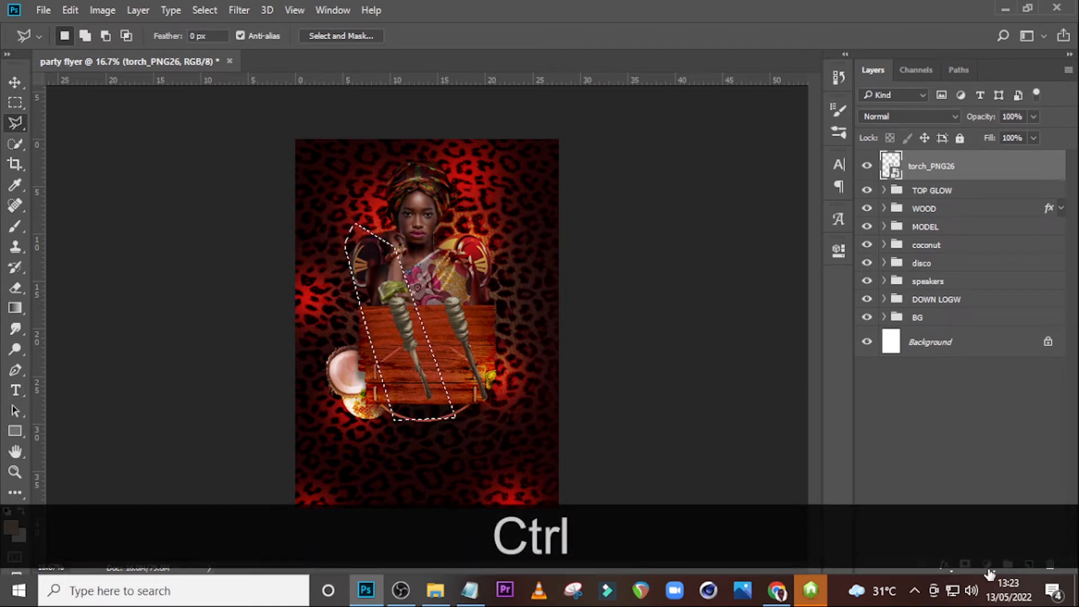
pyautogui.click(964, 564)
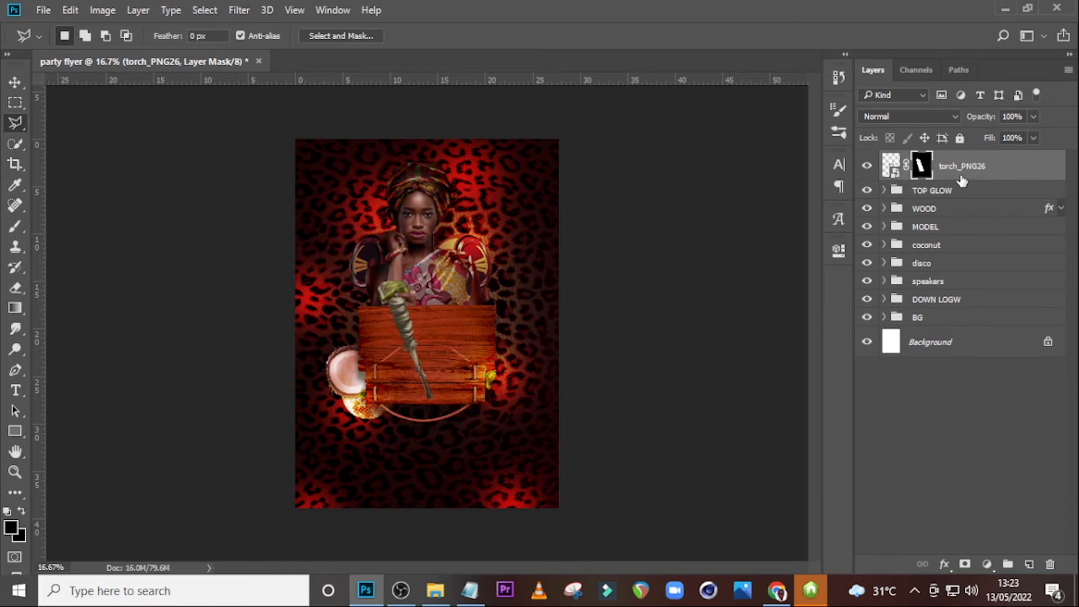
pyautogui.rightClick(959, 171)
pyautogui.click(682, 221)
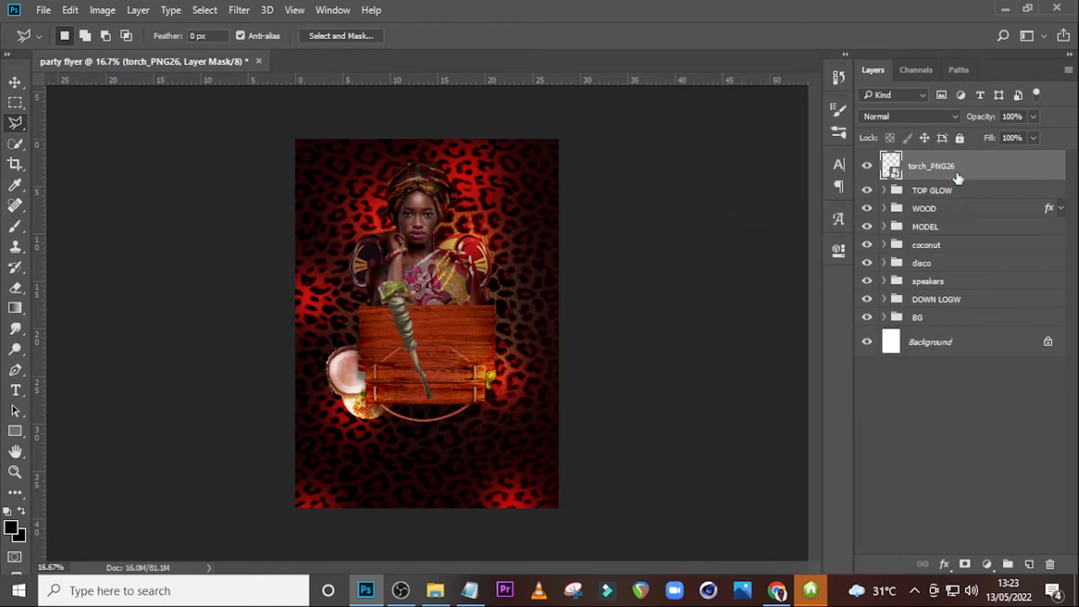
# Move the torch layer below the speakers group, scale it to about 114% and place it above the woman's left-hand shoulder in the picture.
pyautogui.moveTo(937, 172); pyautogui.dragTo(928, 288)
pyautogui.press('v')
pyautogui.moveTo(414, 337); pyautogui.dragTo(367, 251)
pyautogui.hotkey('ctrl', 't')
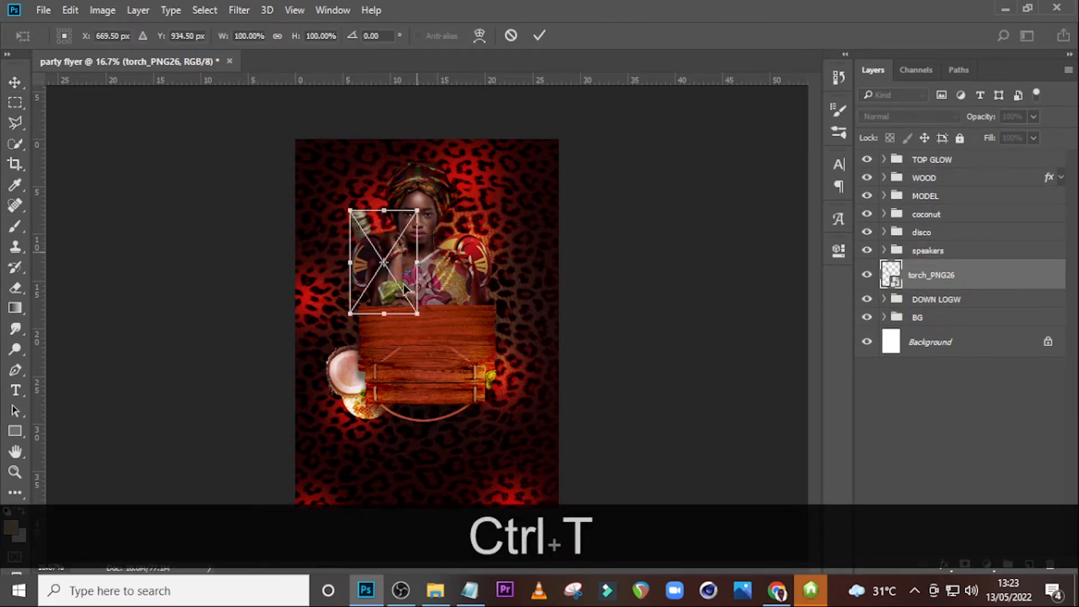
pyautogui.moveTo(444, 349); pyautogui.dragTo(393, 261)
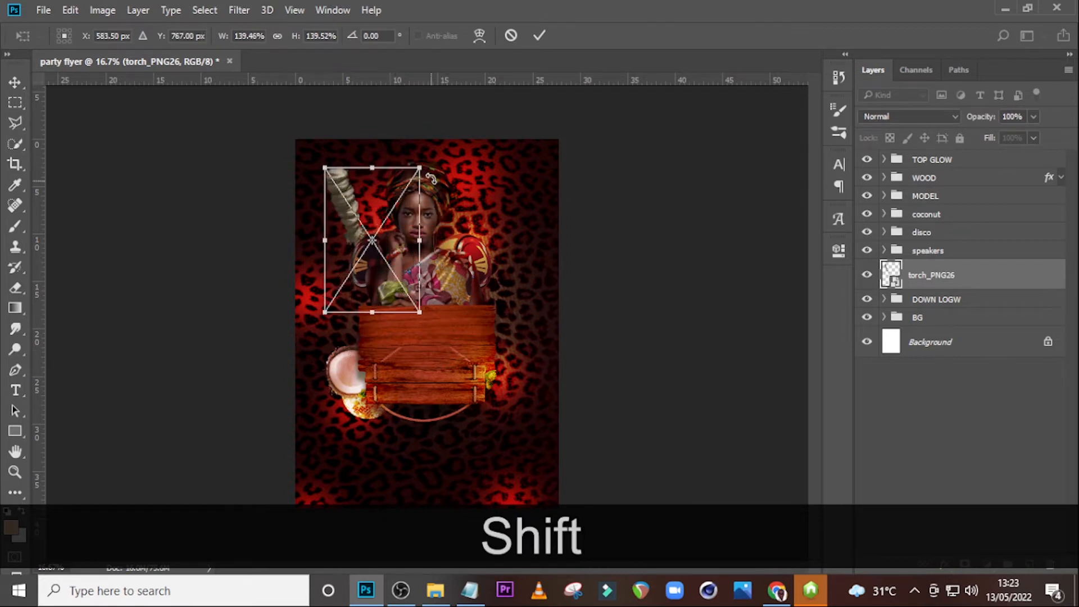
pyautogui.moveTo(409, 198); pyautogui.dragTo(400, 164)
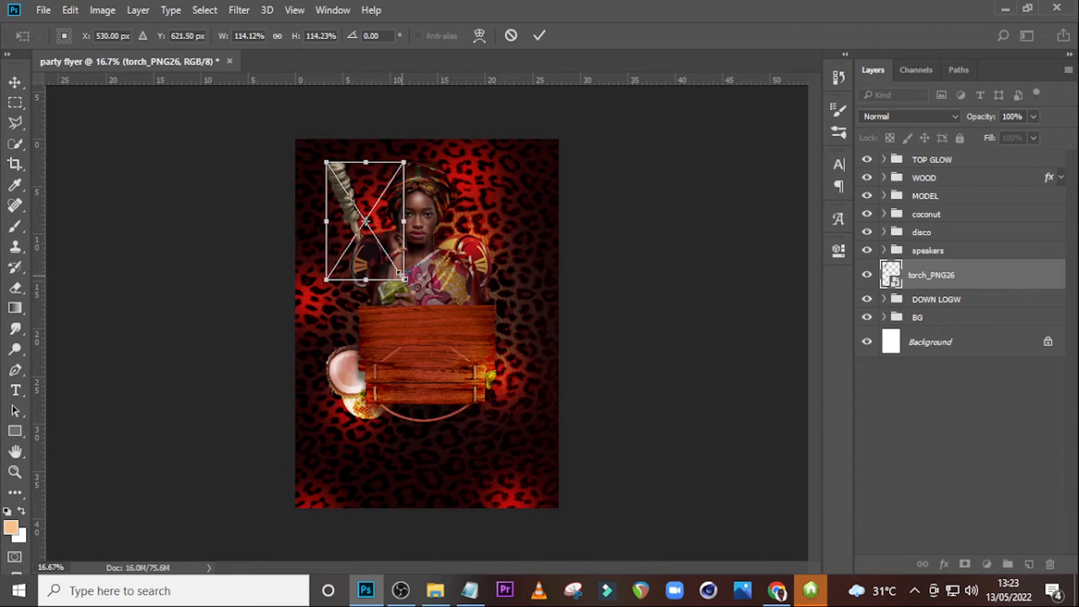
pyautogui.press('Return')
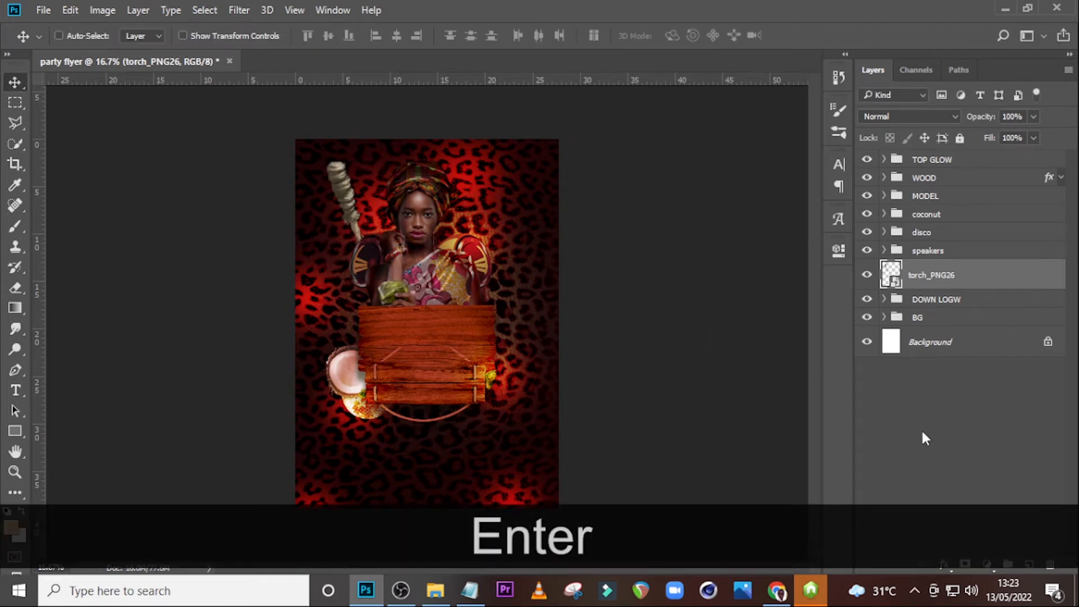
# Place the 81u1bFC62jL._AC_UY500_ tiki totem picture in the flyer and move its layer above the TOP GLOW group.
pyautogui.click(436, 590)
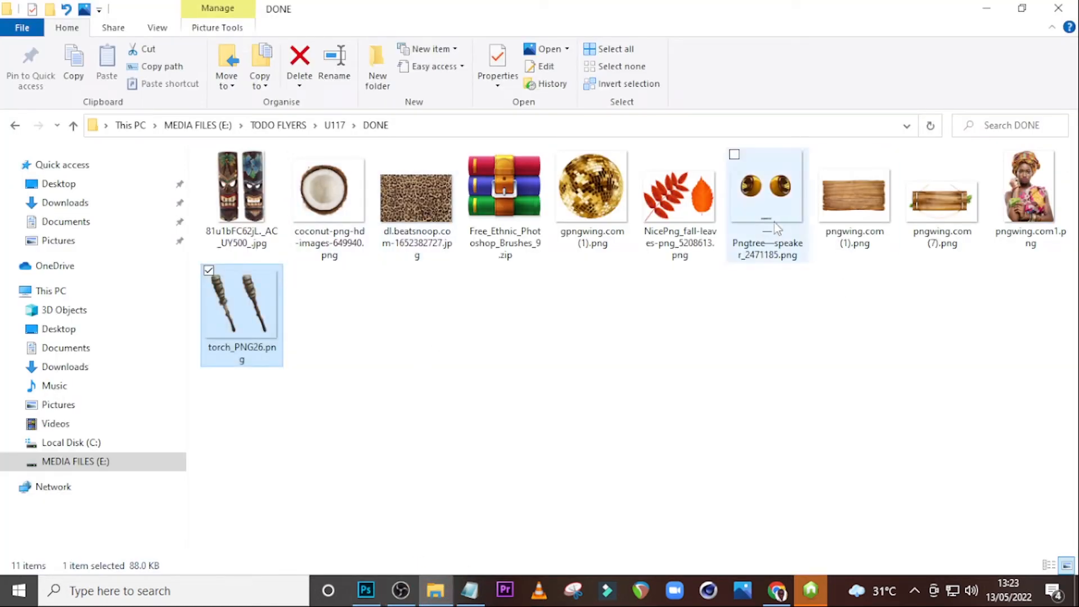
pyautogui.moveTo(209, 191); pyautogui.dragTo(397, 344)
pyautogui.press('Return')
pyautogui.moveTo(910, 279); pyautogui.dragTo(913, 156)
pyautogui.click(888, 164)
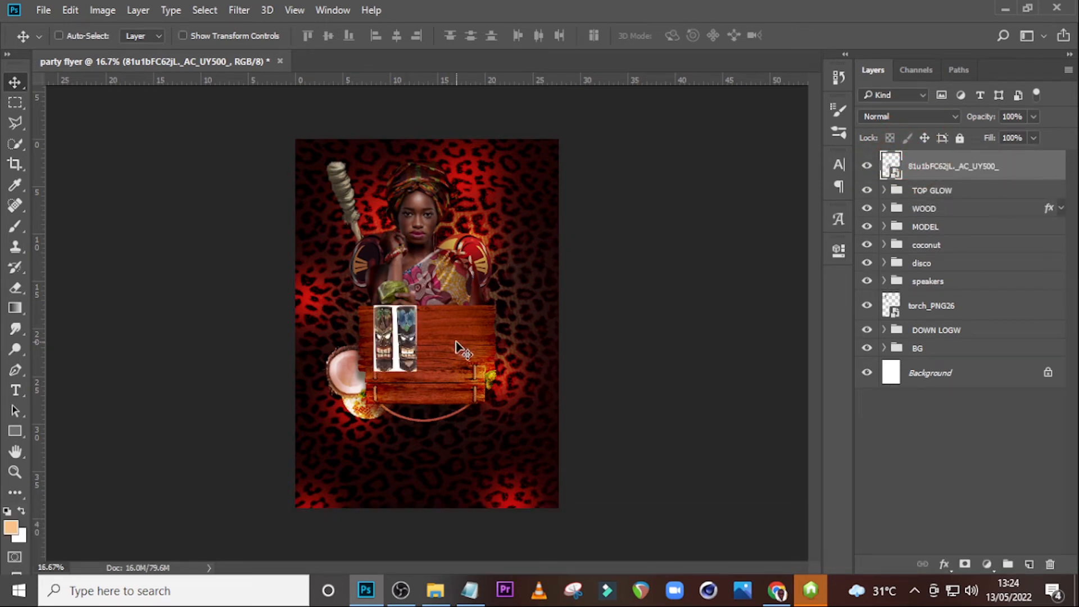
# Scale the tiki totem picture to about 299% and position it over the woman and the wooden boards.
pyautogui.hotkey('ctrl', 't')
pyautogui.moveTo(423, 382); pyautogui.dragTo(488, 470)
pyautogui.moveTo(450, 427); pyautogui.dragTo(438, 366)
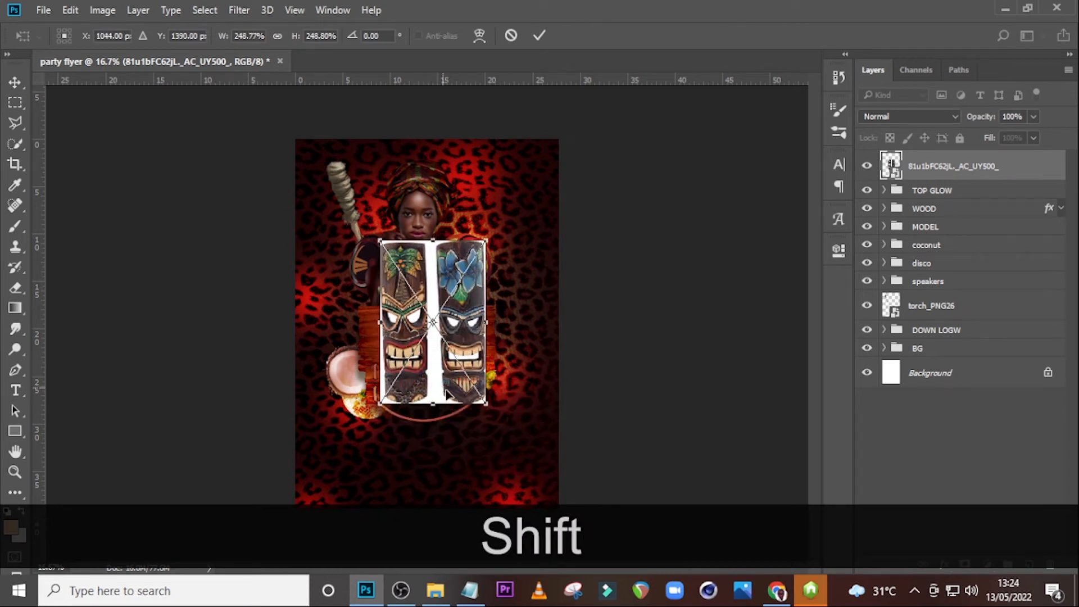
pyautogui.moveTo(488, 410); pyautogui.dragTo(509, 435)
pyautogui.moveTo(444, 415); pyautogui.dragTo(418, 397)
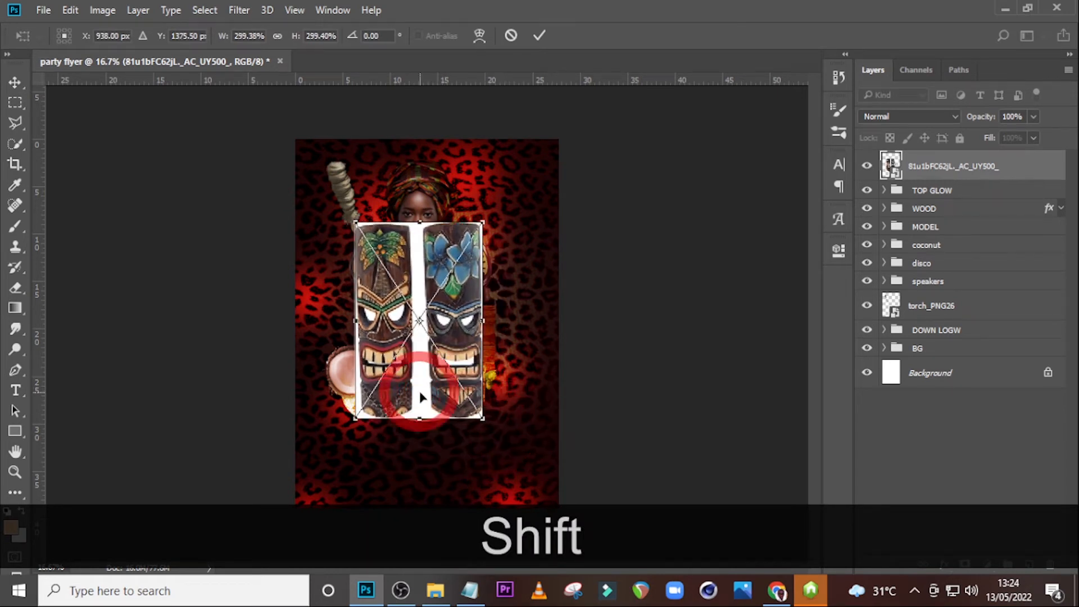
pyautogui.press('Return')
# Mask the tiki picture with a rectangular selection around the palm-tree totem.
pyautogui.click(15, 102)
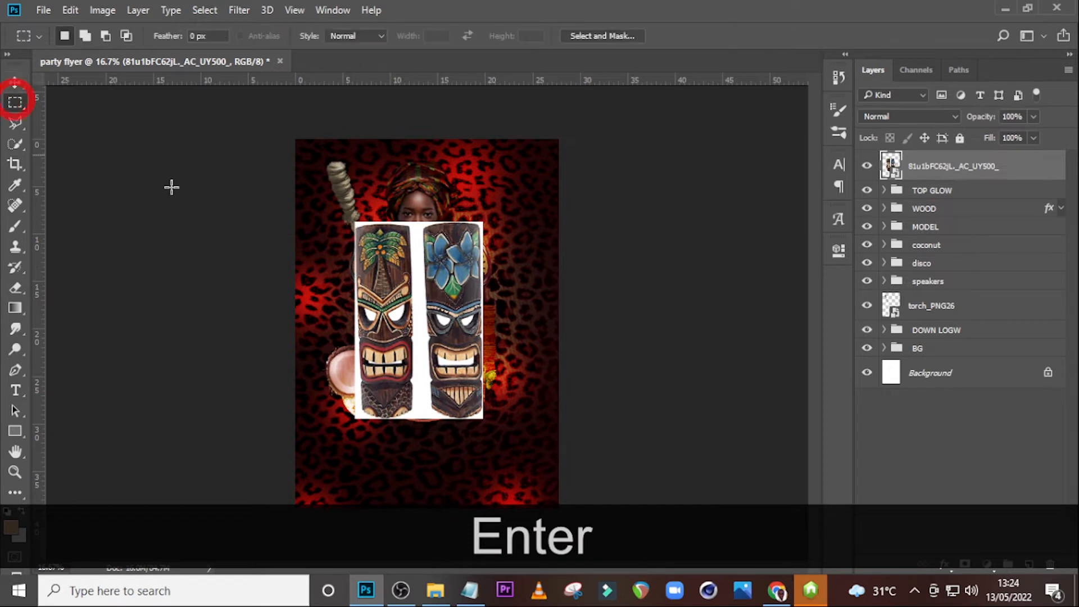
pyautogui.moveTo(332, 205); pyautogui.dragTo(421, 433)
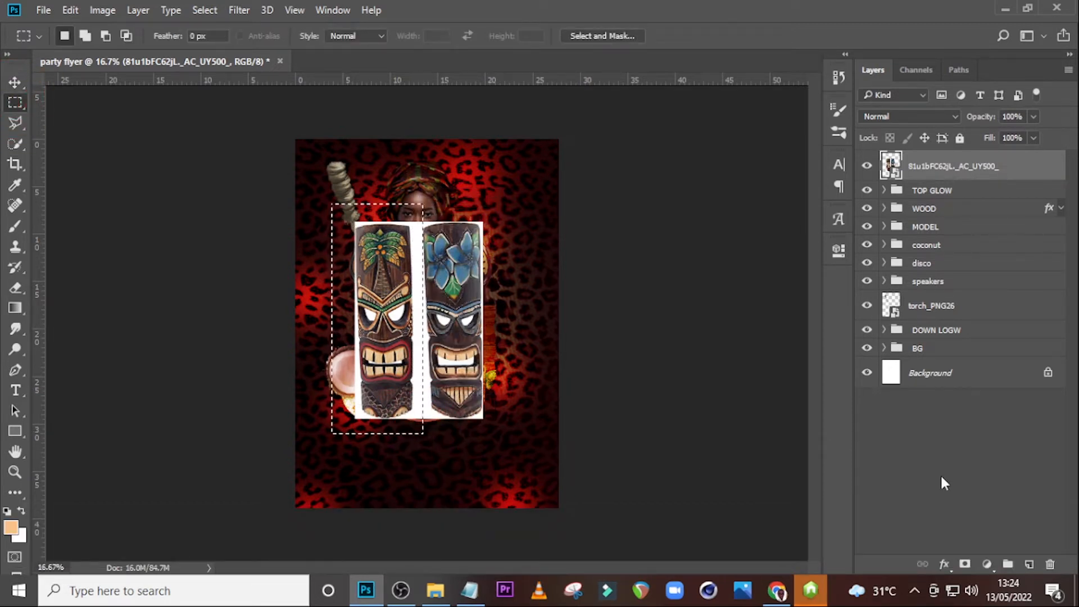
pyautogui.click(964, 563)
# Select the white background around the palm-tree totem with the Magic Wand at tolerance 32, adding its eyes and mouth gap.
pyautogui.click(15, 144)
pyautogui.click(56, 162)
pyautogui.click(417, 354)
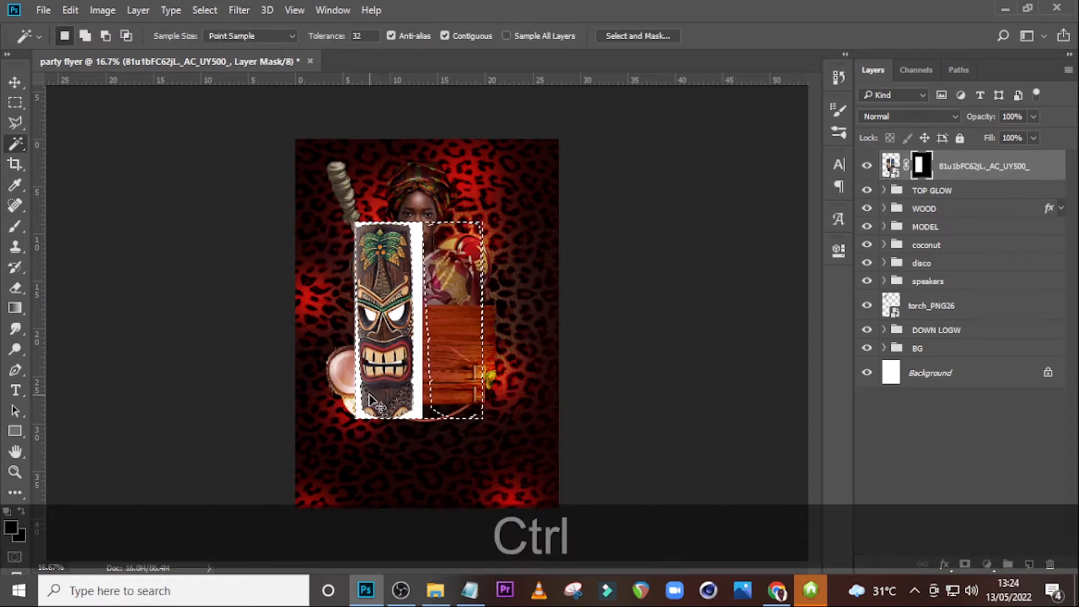
pyautogui.hotkey('ctrl', '+')
pyautogui.hotkey('ctrl', '+')
pyautogui.hotkey('ctrl', '+')
pyautogui.click(260, 231)
pyautogui.hotkey('ctrl', 'z')
pyautogui.click(85, 36)
pyautogui.click(336, 231)
pyautogui.hotkey('ctrl', 'z')
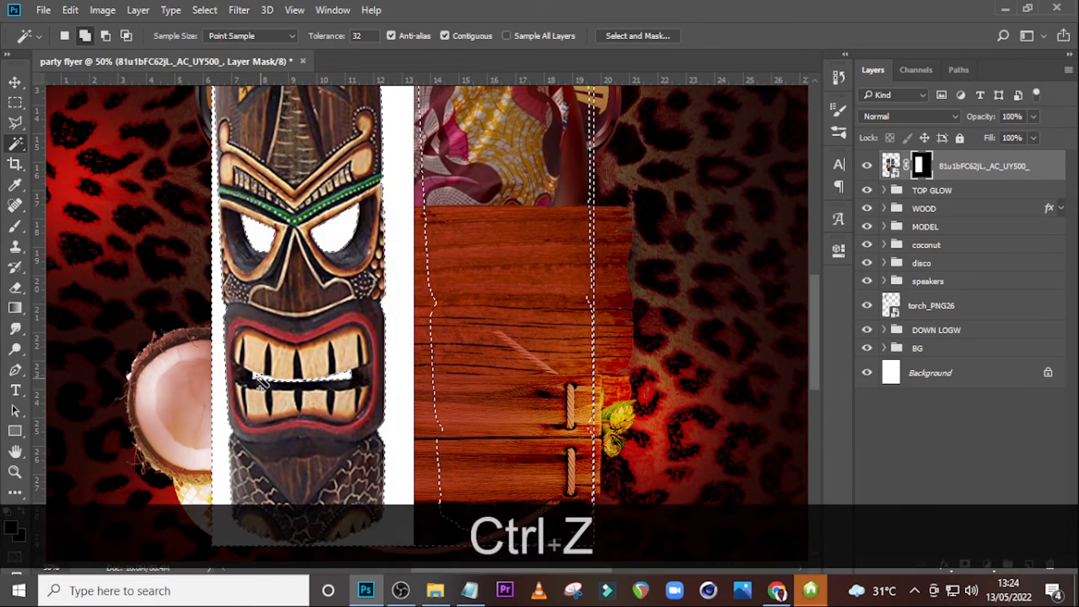
# Remove the selected white areas from the palm-tree totem and convert its layer to a smart object.
pyautogui.scroll(5, 714, 225)
pyautogui.click(637, 35)
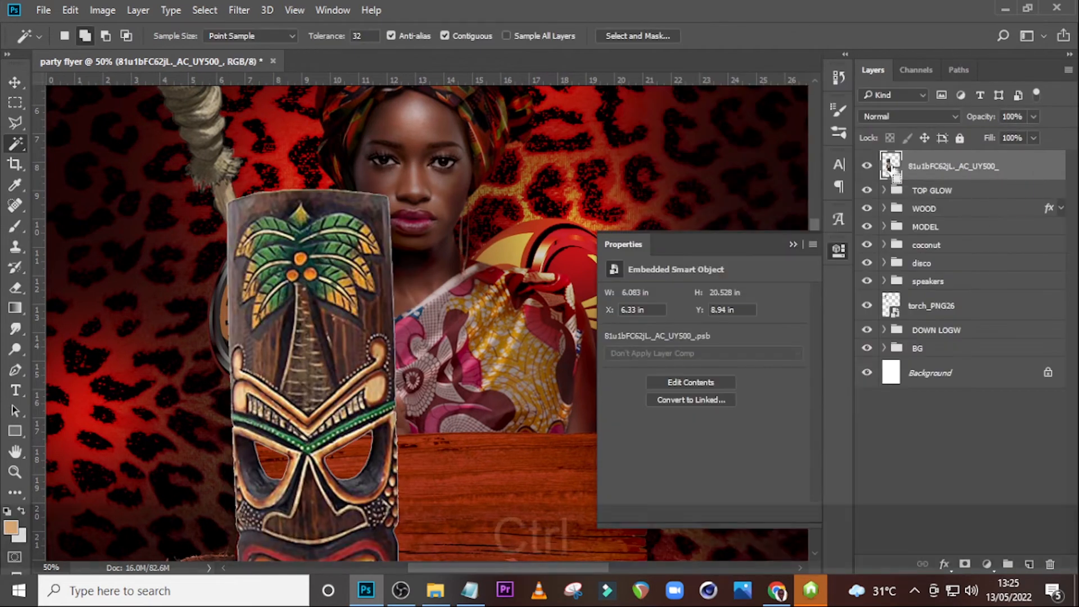
pyautogui.hotkey('ctrl', 'd')
pyautogui.scroll(-5, 432, 191)
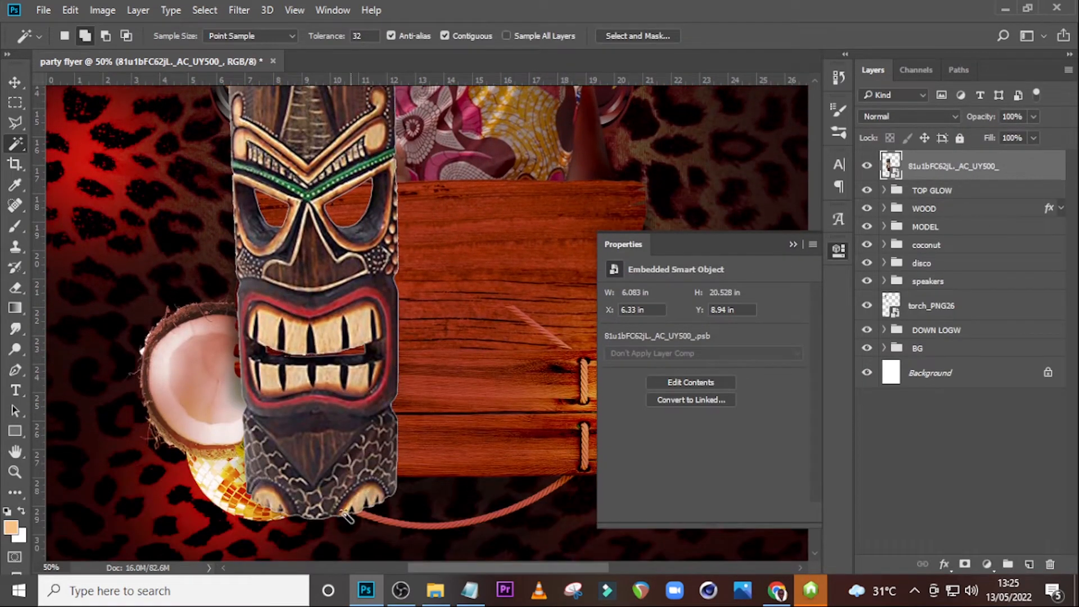
pyautogui.scroll(2, 554, 248)
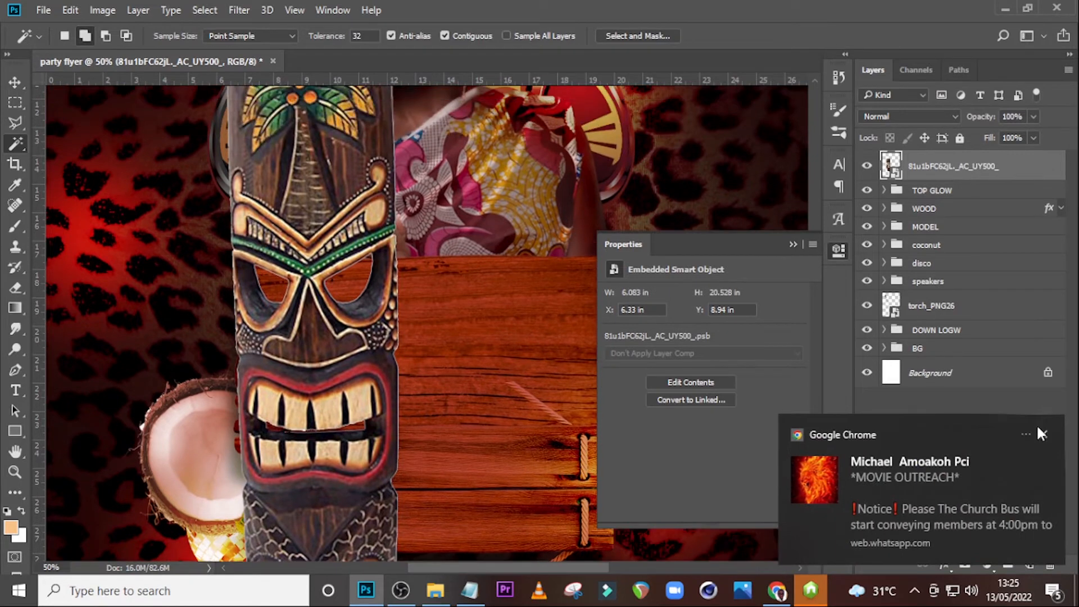
# Load the totem's outline as a selection and refine it in Select and Mask with Smooth 14, Contrast 74% and Shift Edge -76%.
pyautogui.click(1040, 432)
pyautogui.keyDown('ctrl'); pyautogui.click(891, 166); pyautogui.keyUp('ctrl')
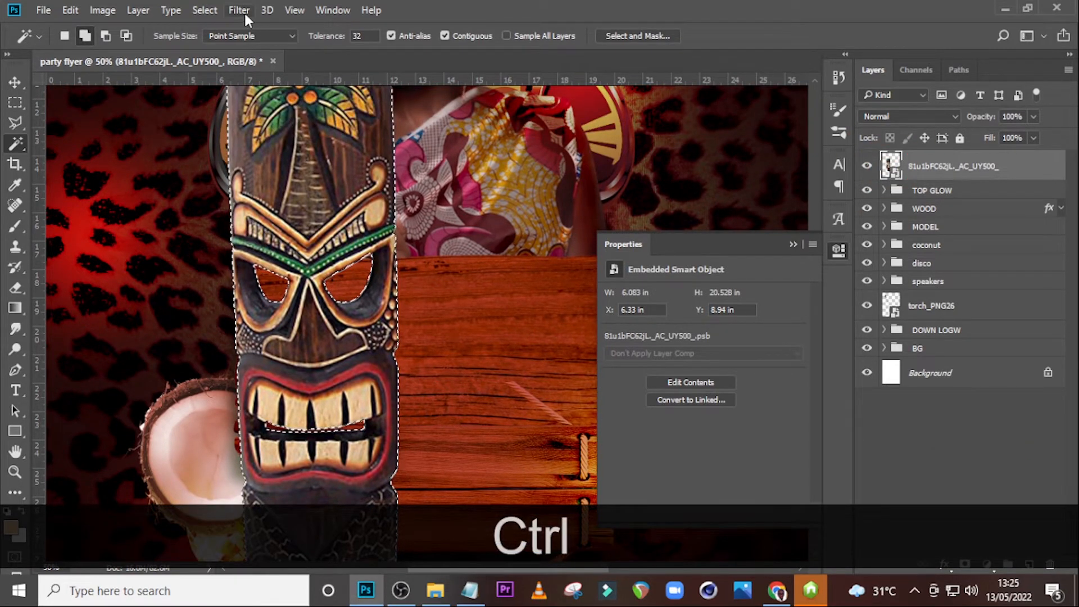
pyautogui.click(204, 10)
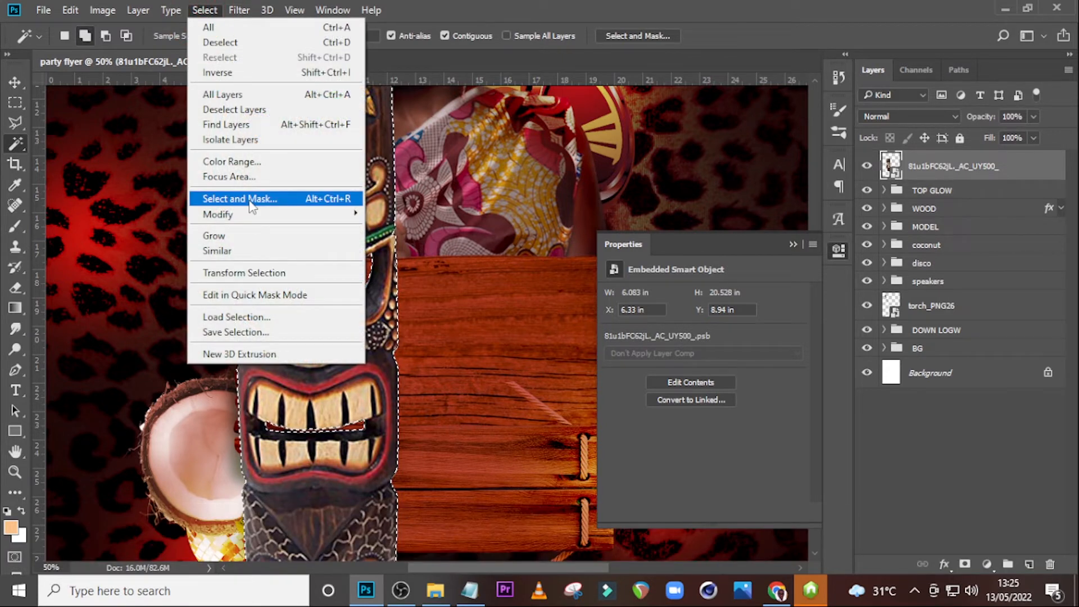
pyautogui.click(250, 199)
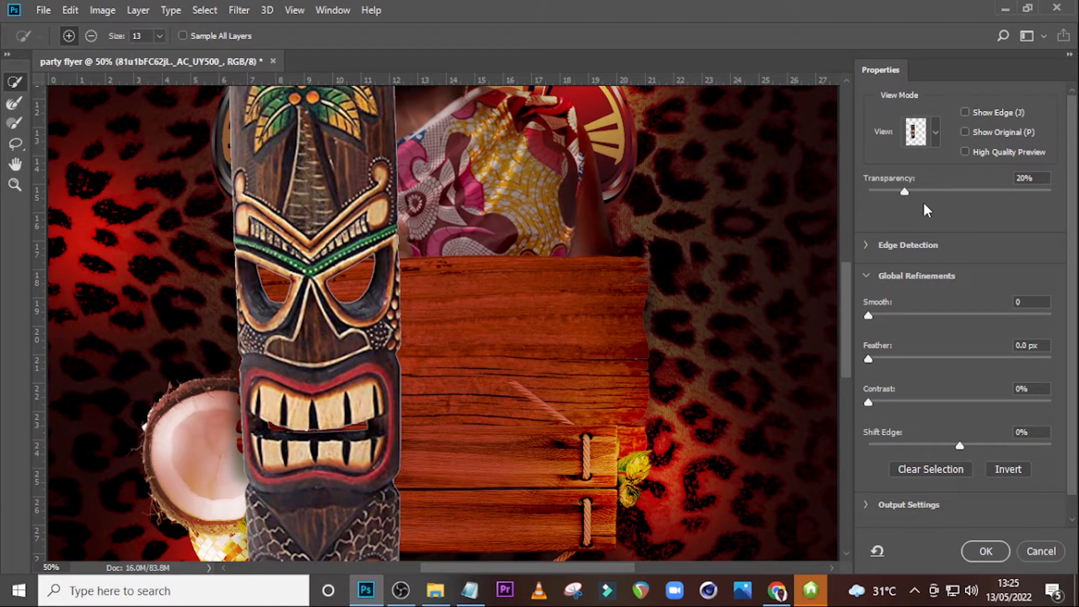
pyautogui.moveTo(868, 315); pyautogui.dragTo(893, 316)
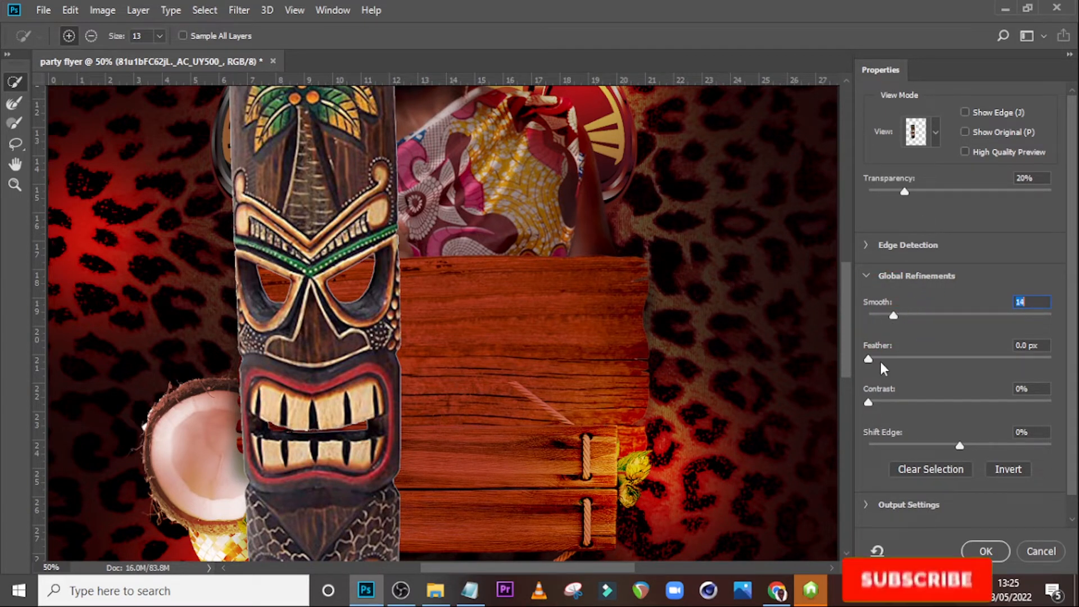
pyautogui.moveTo(870, 403); pyautogui.dragTo(1004, 403)
pyautogui.moveTo(959, 445); pyautogui.dragTo(899, 447)
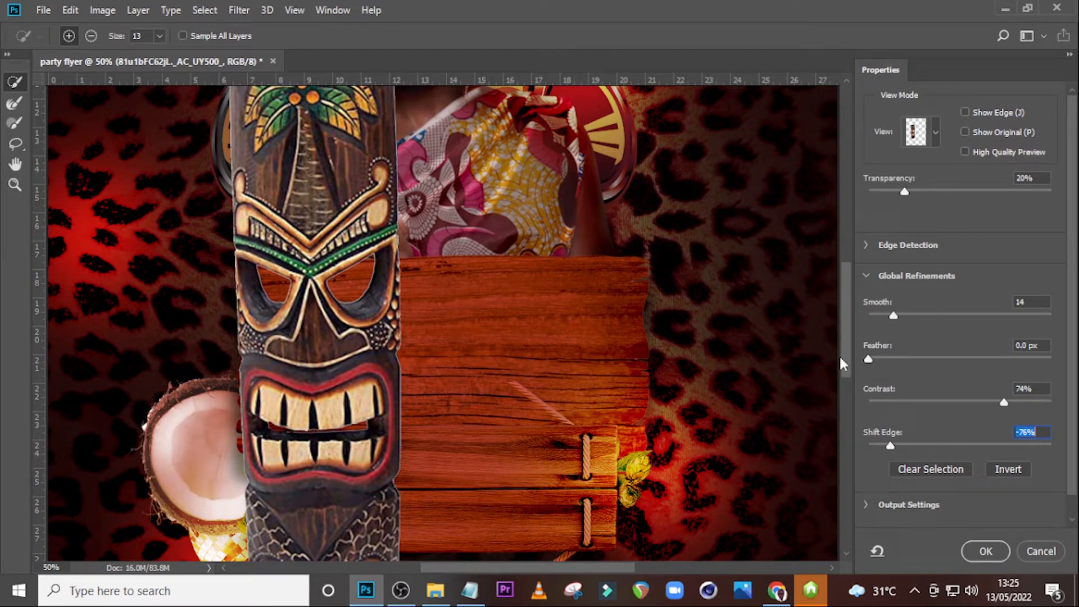
# Set the Select and Mask preview transparency to 100% and the edge detection radius to 2 px.
pyautogui.scroll(5, 848, 336)
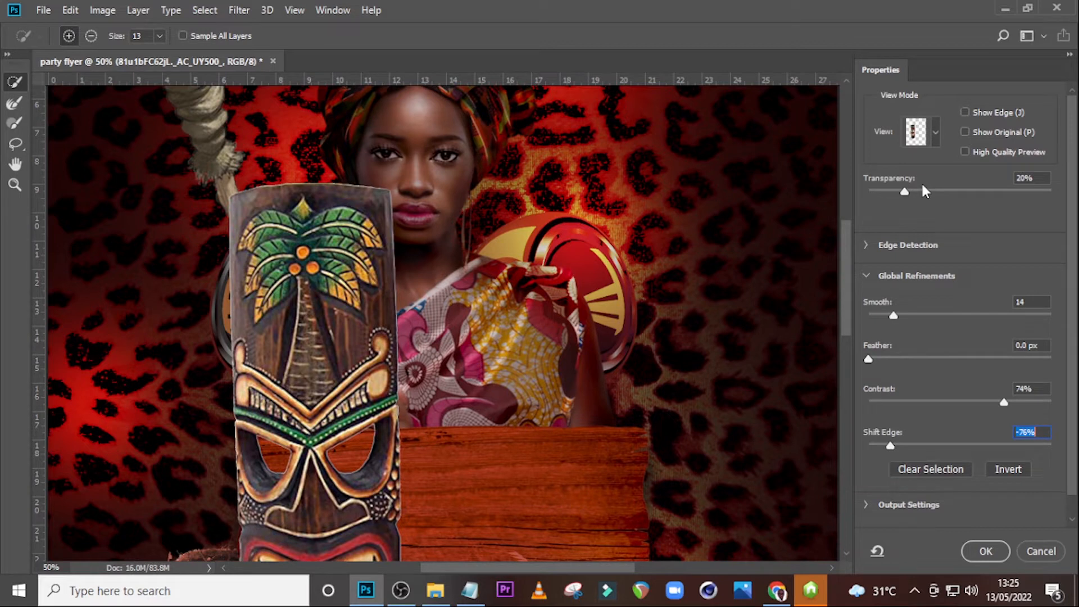
pyautogui.moveTo(904, 191); pyautogui.dragTo(1011, 191)
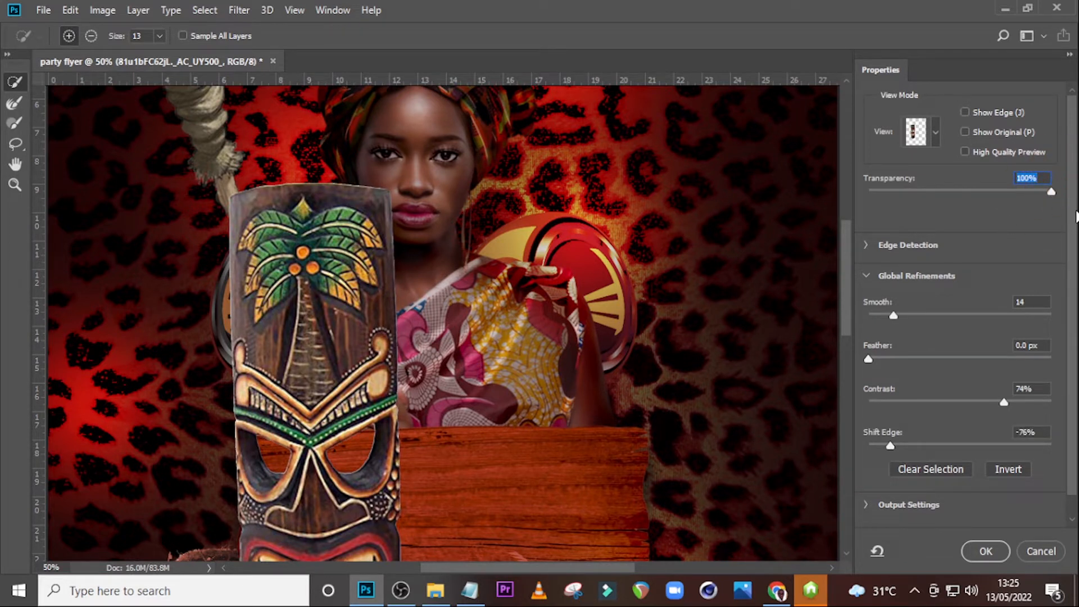
pyautogui.scroll(-1, 1076, 217)
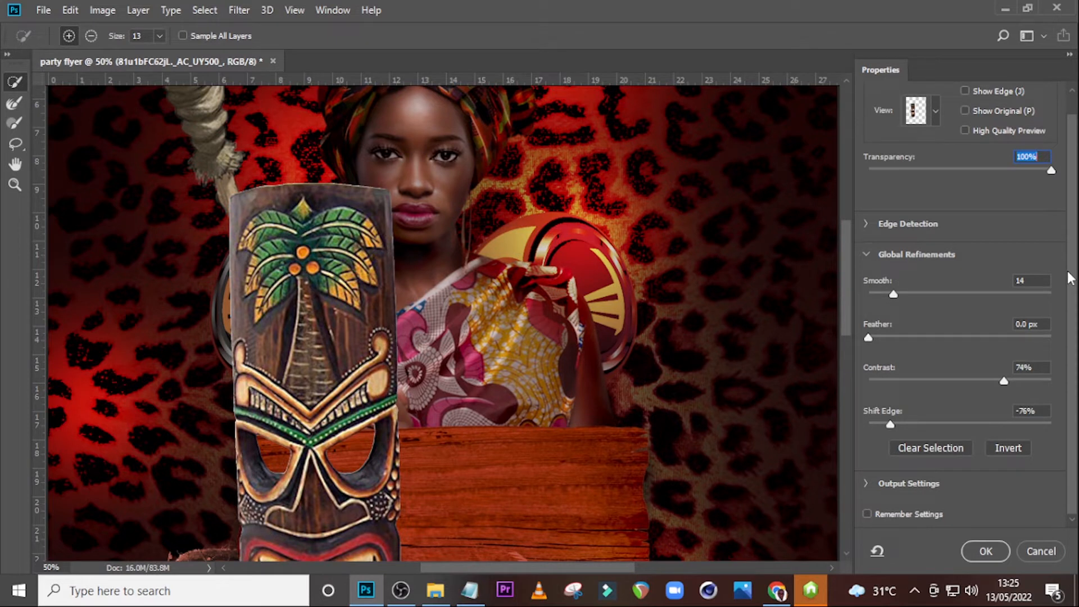
pyautogui.click(865, 224)
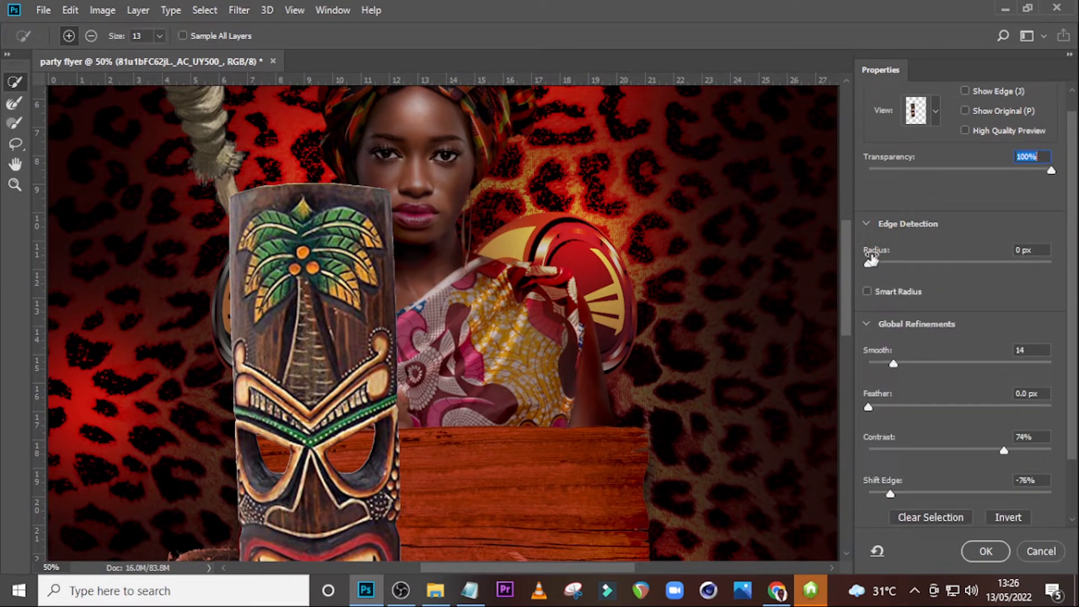
pyautogui.moveTo(871, 268); pyautogui.dragTo(875, 265)
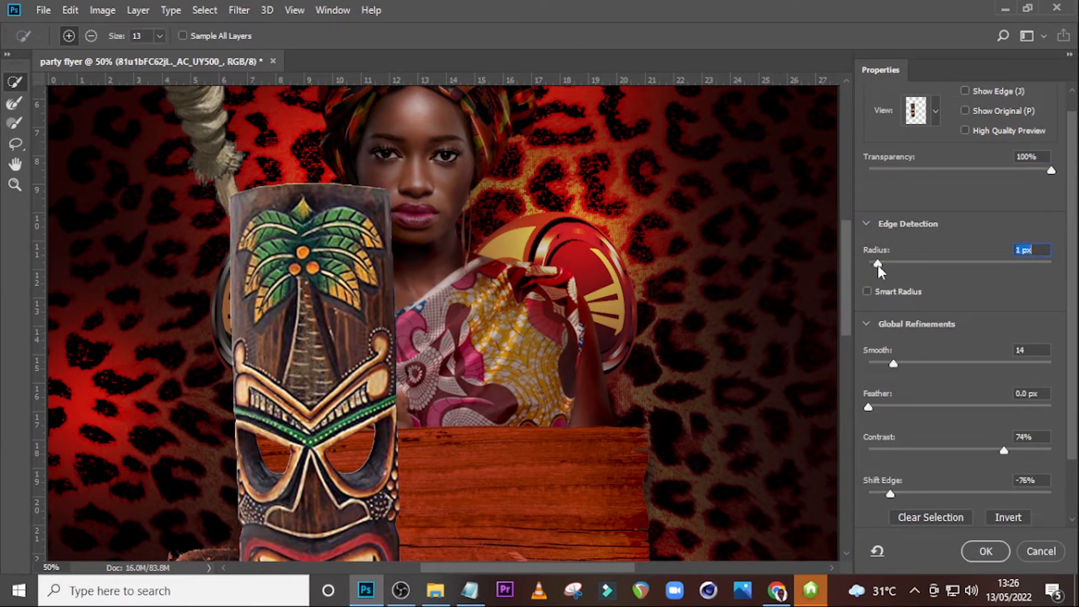
pyautogui.click(885, 268)
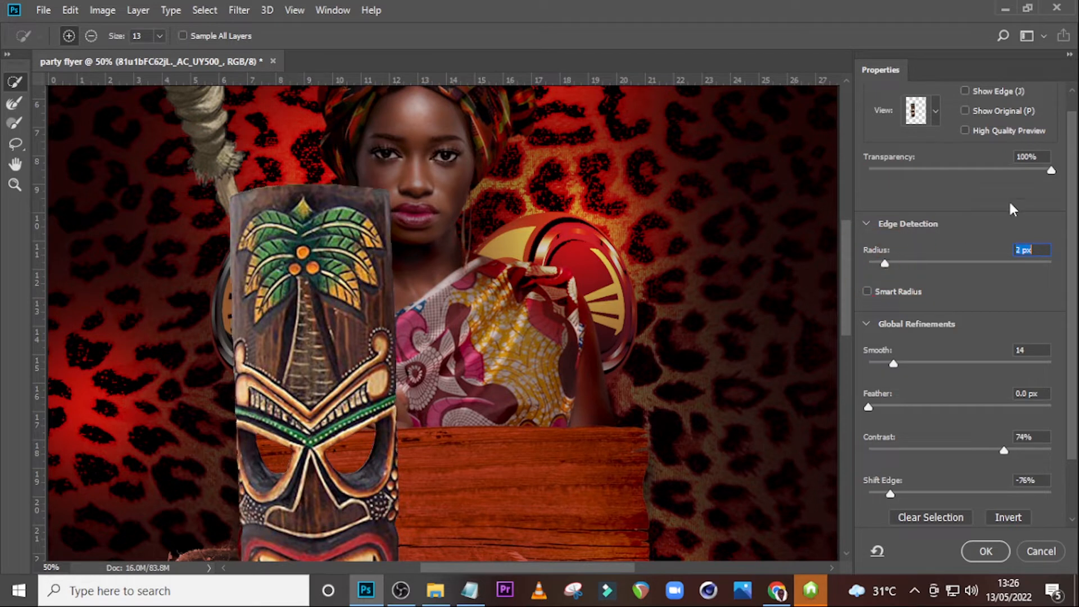
pyautogui.click(865, 223)
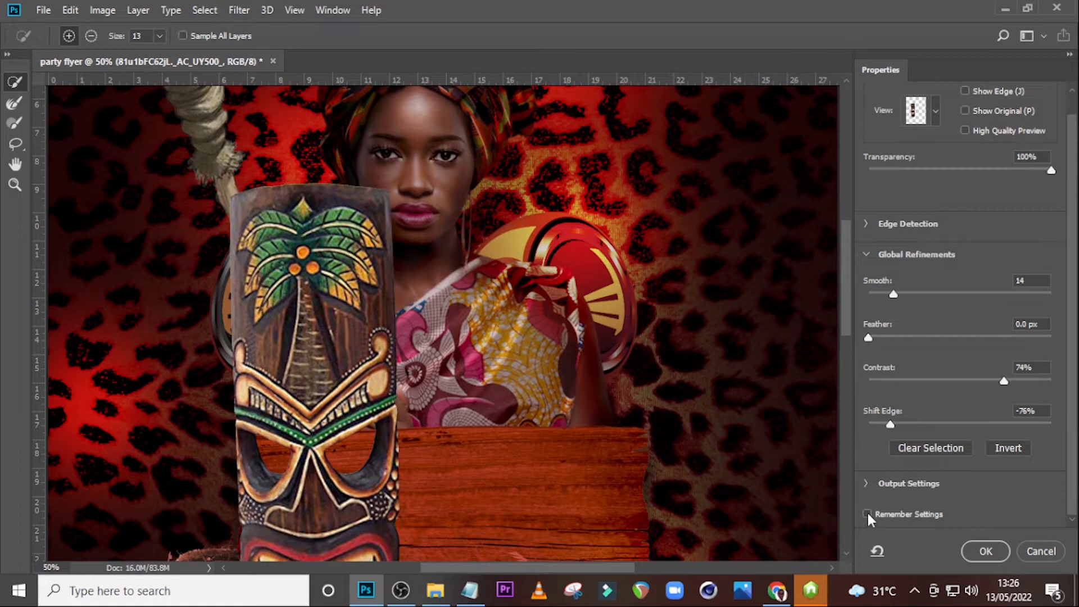
# Remember the Select and Mask settings and output the refined totem to a new layer with layer mask.
pyautogui.click(867, 484)
pyautogui.moveTo(1073, 410); pyautogui.dragTo(1075, 500)
pyautogui.click(968, 478)
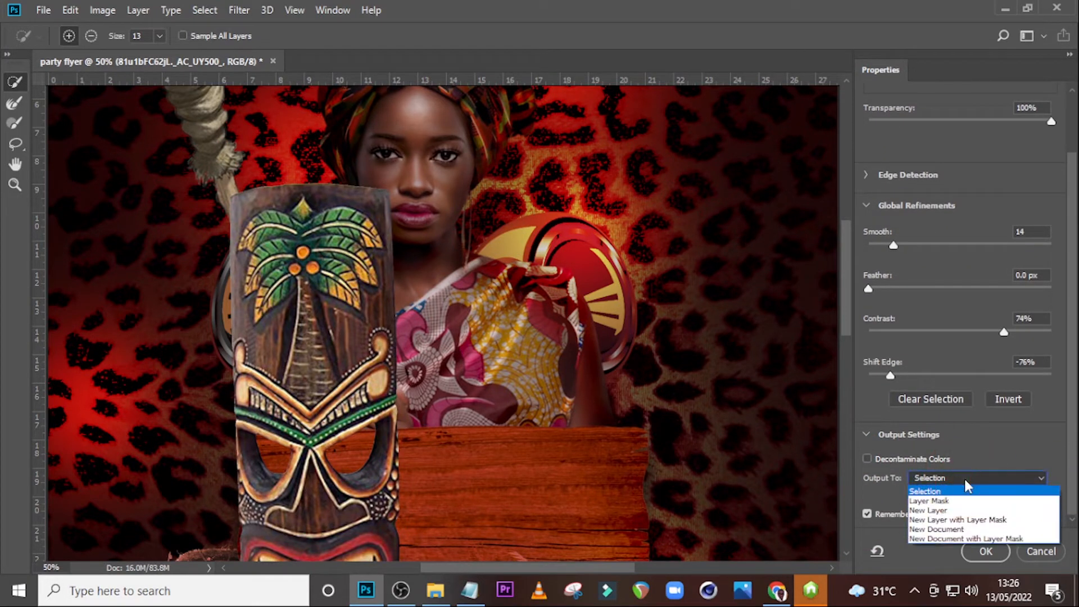
pyautogui.click(970, 516)
pyautogui.click(964, 484)
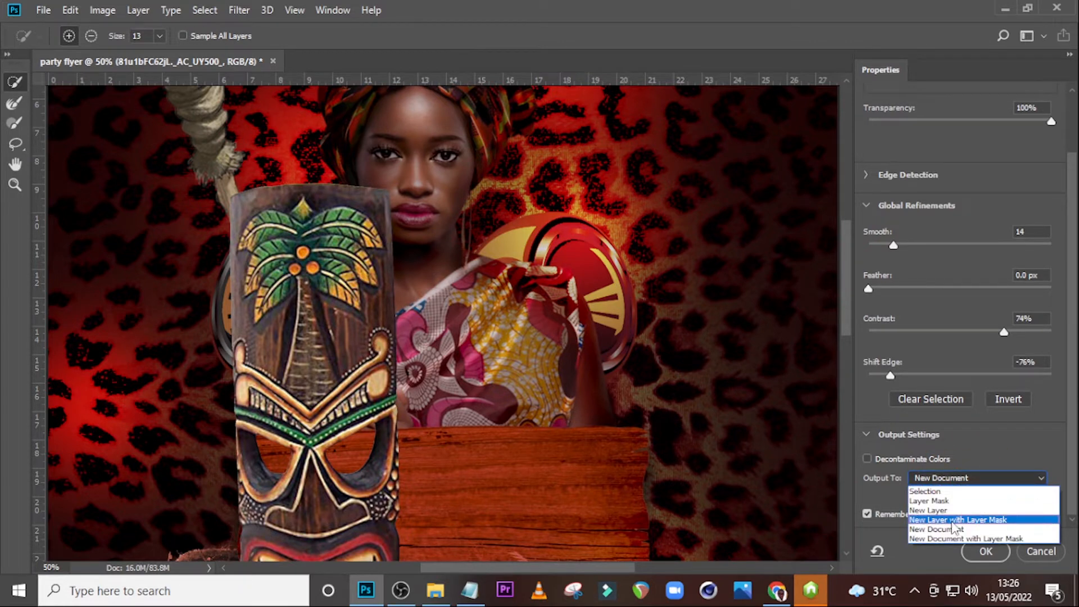
pyautogui.click(955, 519)
pyautogui.click(985, 551)
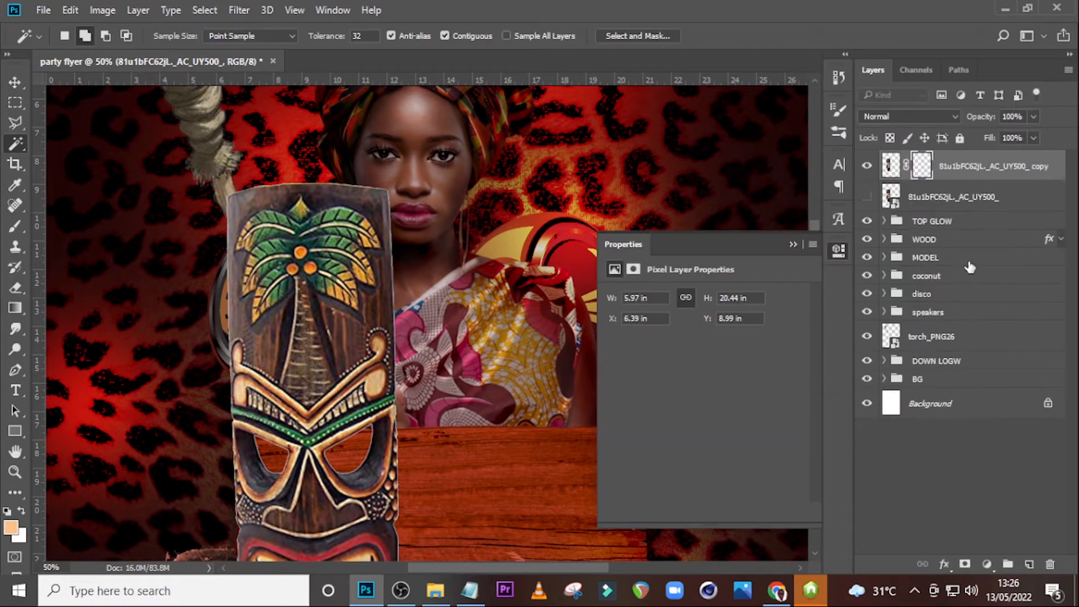
# Convert the masked totem copy to a smart object and delete the hidden original totem layer.
pyautogui.rightClick(983, 171)
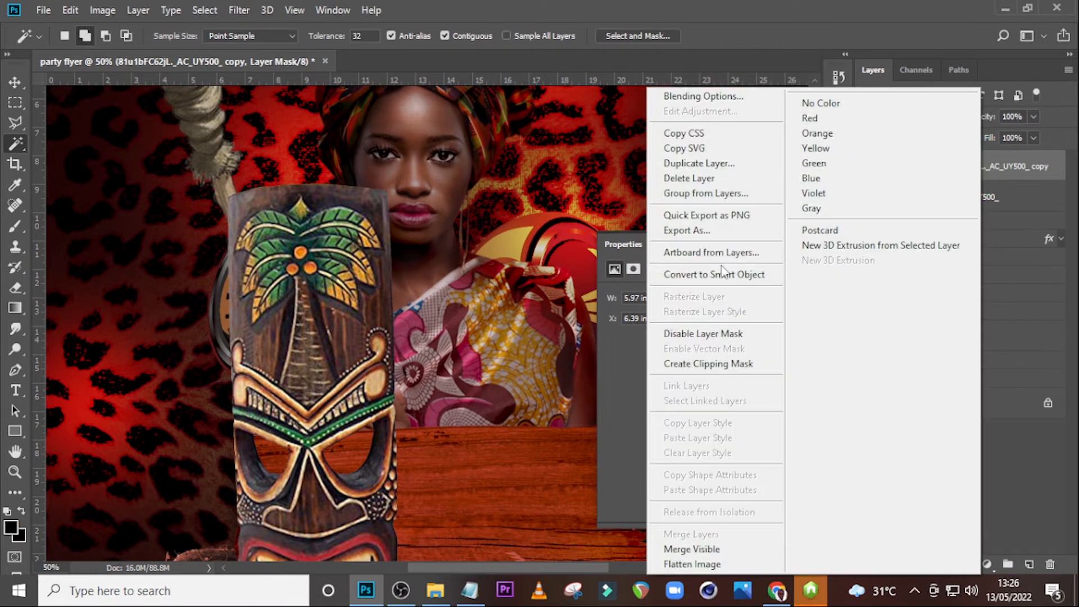
pyautogui.click(694, 275)
pyautogui.click(958, 194)
pyautogui.press('Delete')
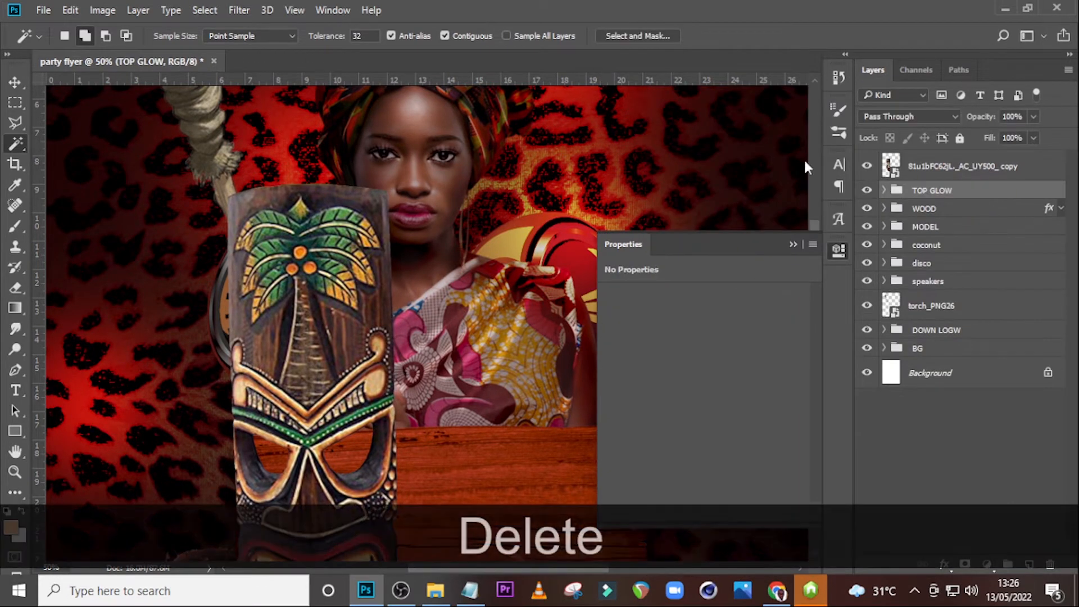
# Move the totem layer below the speakers group, directly above the torch layer.
pyautogui.click(792, 244)
pyautogui.hotkey('ctrl', '-')
pyautogui.hotkey('ctrl', '-')
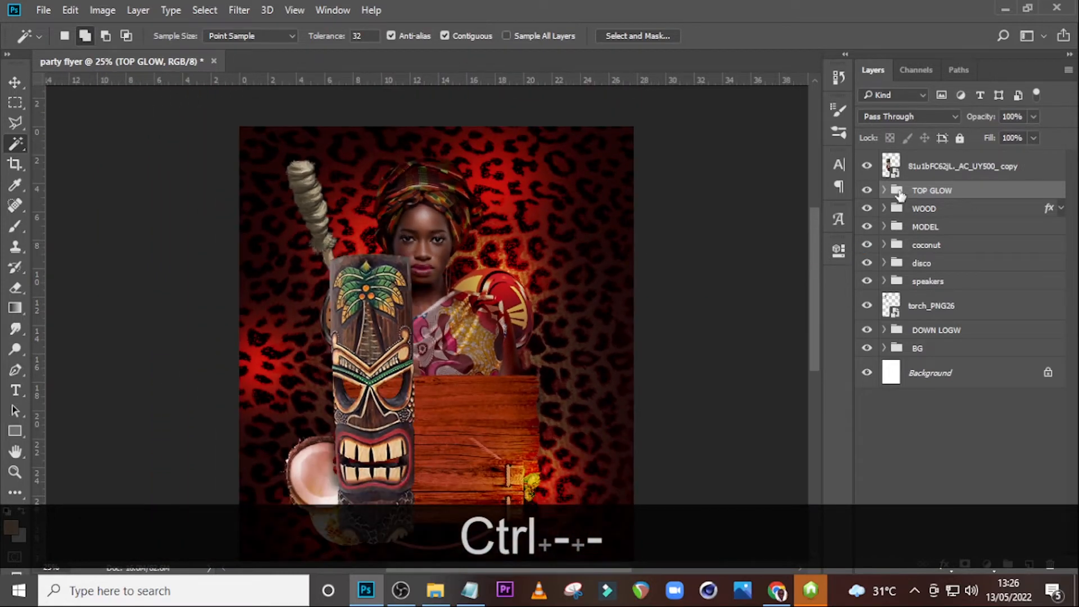
pyautogui.click(922, 164)
pyautogui.moveTo(918, 179); pyautogui.dragTo(910, 289)
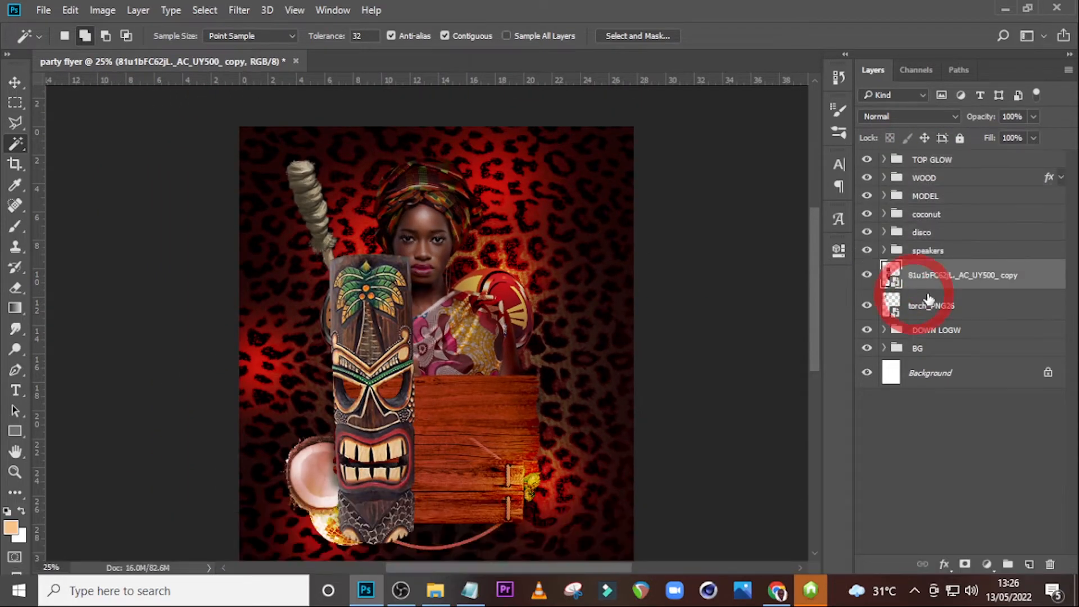
# Scale down the totem, tilt it counterclockwise and place it beside the woman, below the torch and above the coconut.
pyautogui.hotkey('ctrl', 't')
pyautogui.keyDown('shift'); pyautogui.moveTo(414, 256); pyautogui.dragTo(389, 340); pyautogui.keyUp('shift')
pyautogui.press('Return')
pyautogui.hotkey('ctrl', 't')
pyautogui.moveTo(360, 433); pyautogui.dragTo(319, 444)
pyautogui.moveTo(365, 343); pyautogui.dragTo(344, 337)
pyautogui.moveTo(340, 499); pyautogui.dragTo(330, 373)
pyautogui.press('Return')
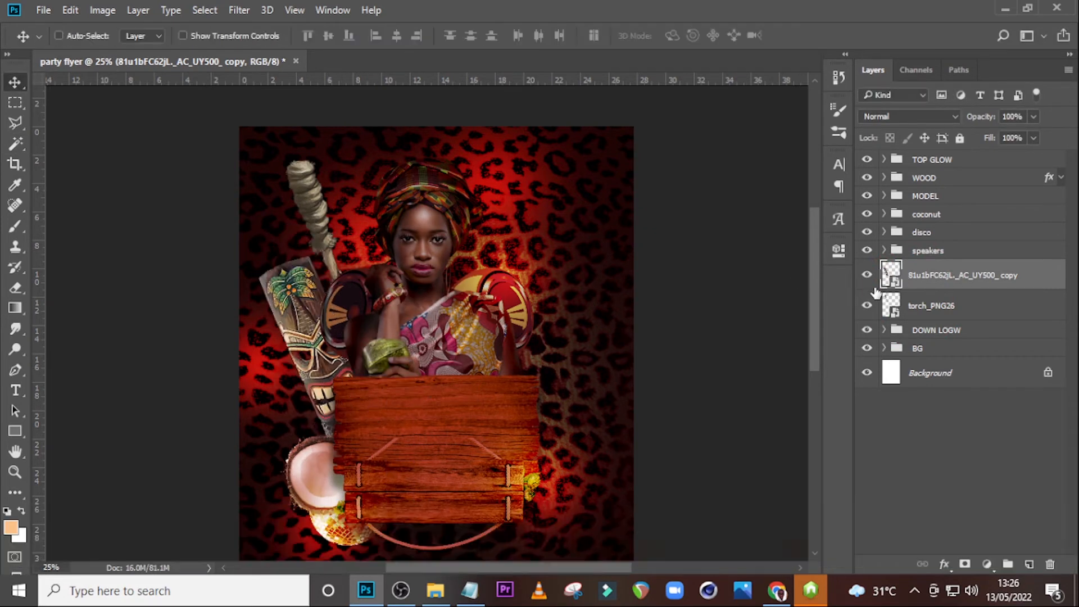
# Group the totem and torch layers and name the group TORCH & CRAFT.
pyautogui.keyDown('ctrl'); pyautogui.click(926, 309); pyautogui.keyUp('ctrl')
pyautogui.hotkey('ctrl', 'g')
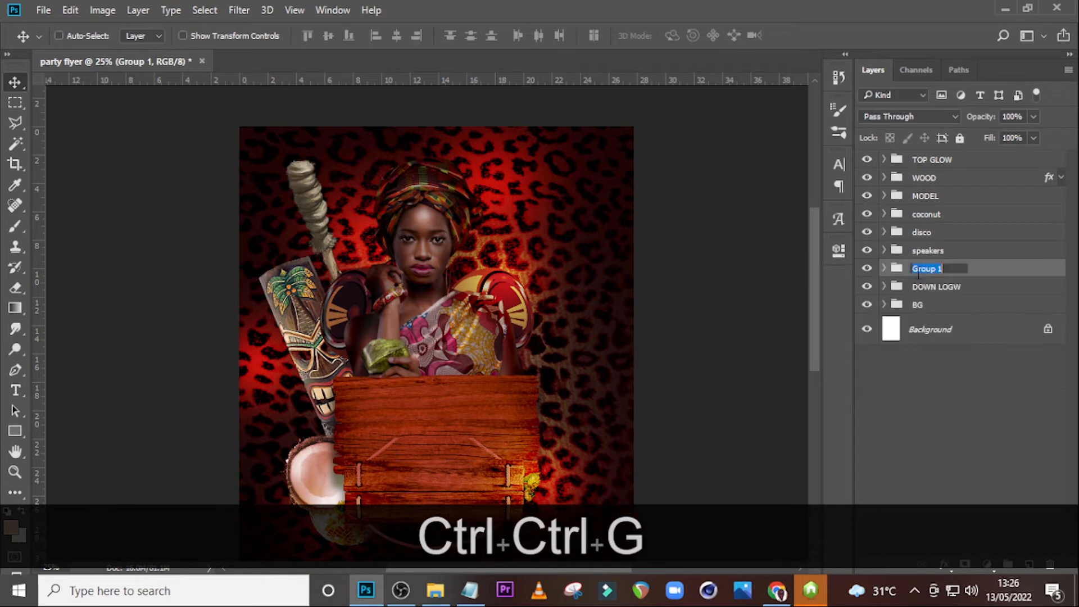
pyautogui.press('capslock')
pyautogui.write('TORC')
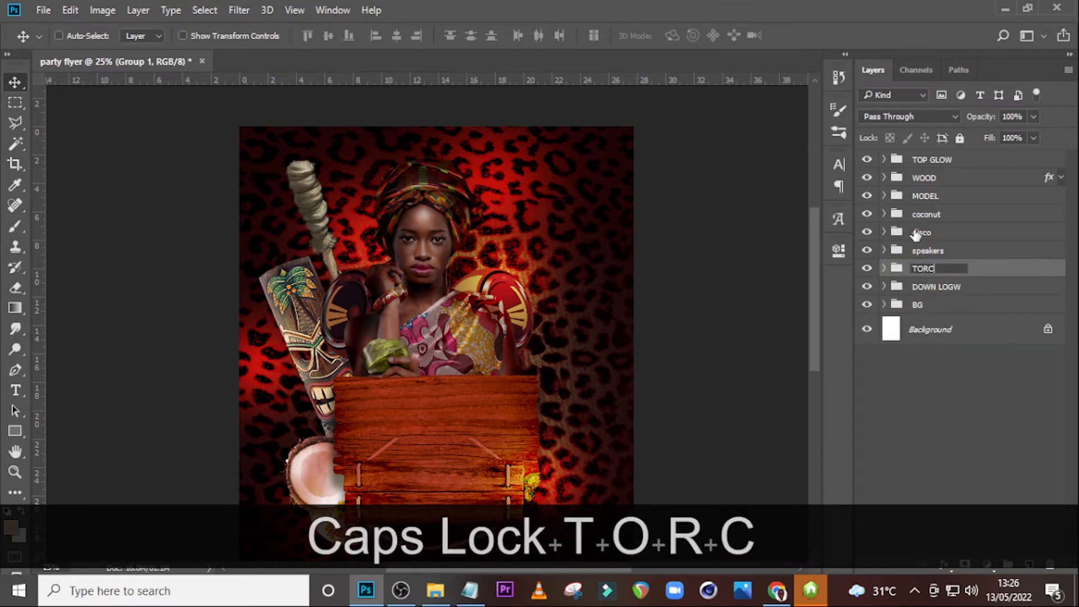
pyautogui.write('H & ')
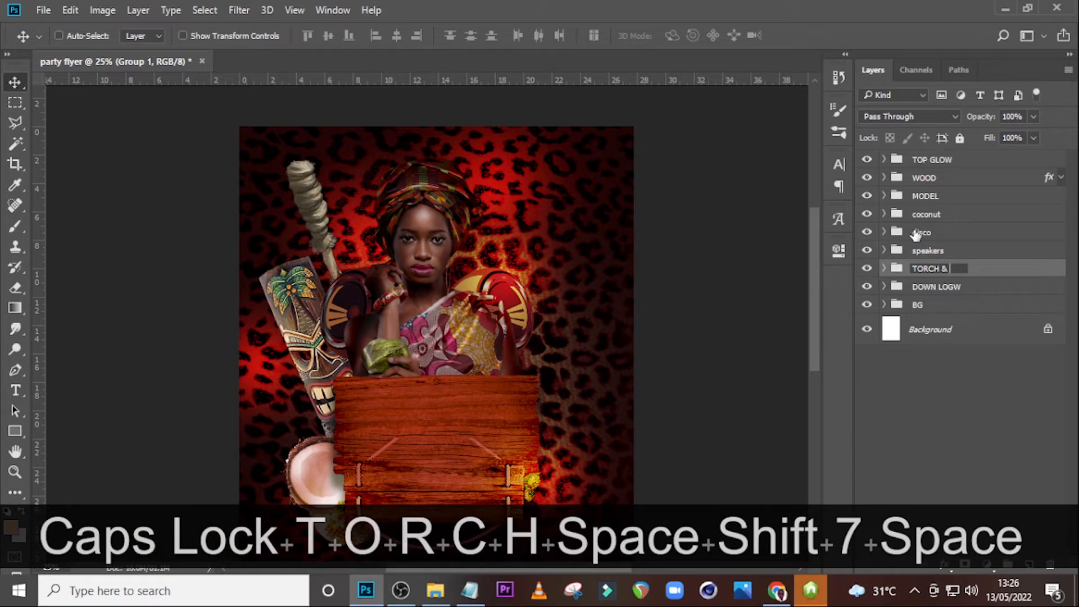
pyautogui.write('CRAFT')
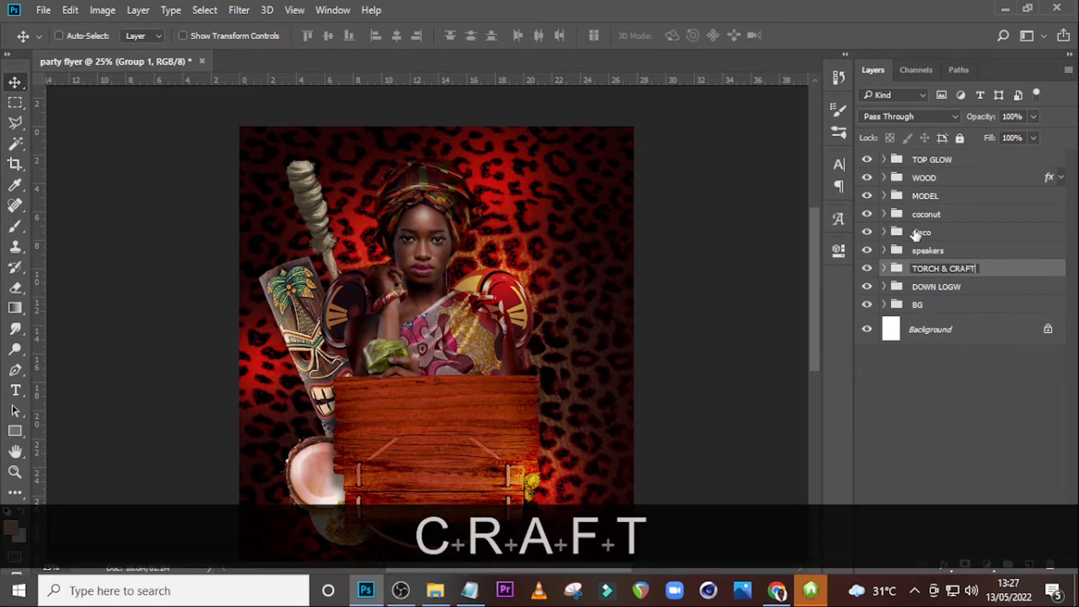
pyautogui.press('Return')
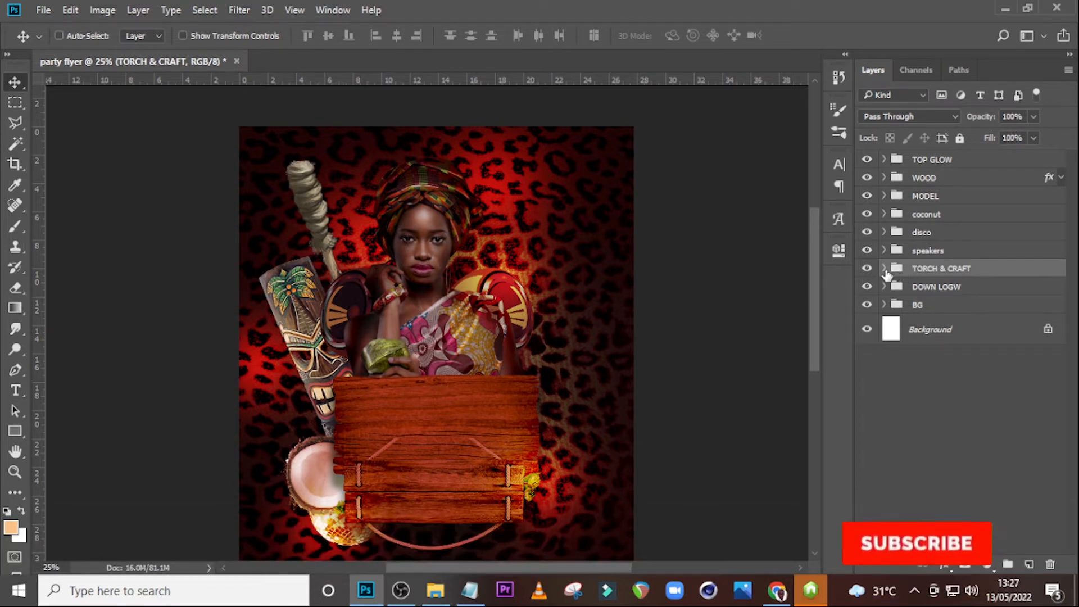
# Group the tiki carving and torch layers together inside the TORCH & CRAFT group.
pyautogui.click(884, 268)
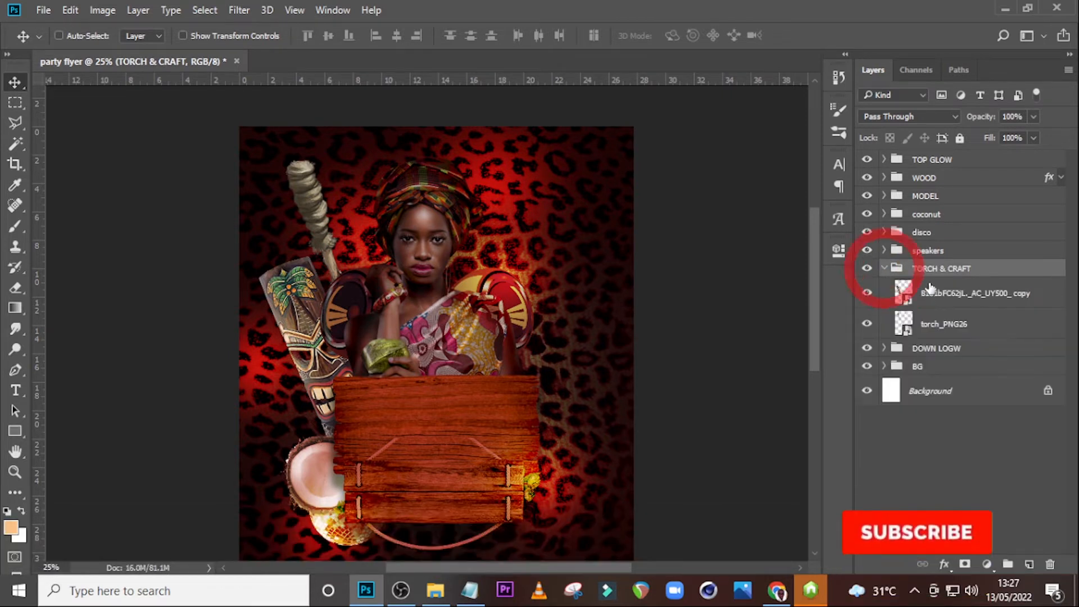
pyautogui.keyDown('ctrl'); pyautogui.click(941, 323); pyautogui.keyUp('ctrl')
pyautogui.hotkey('ctrl', 'g')
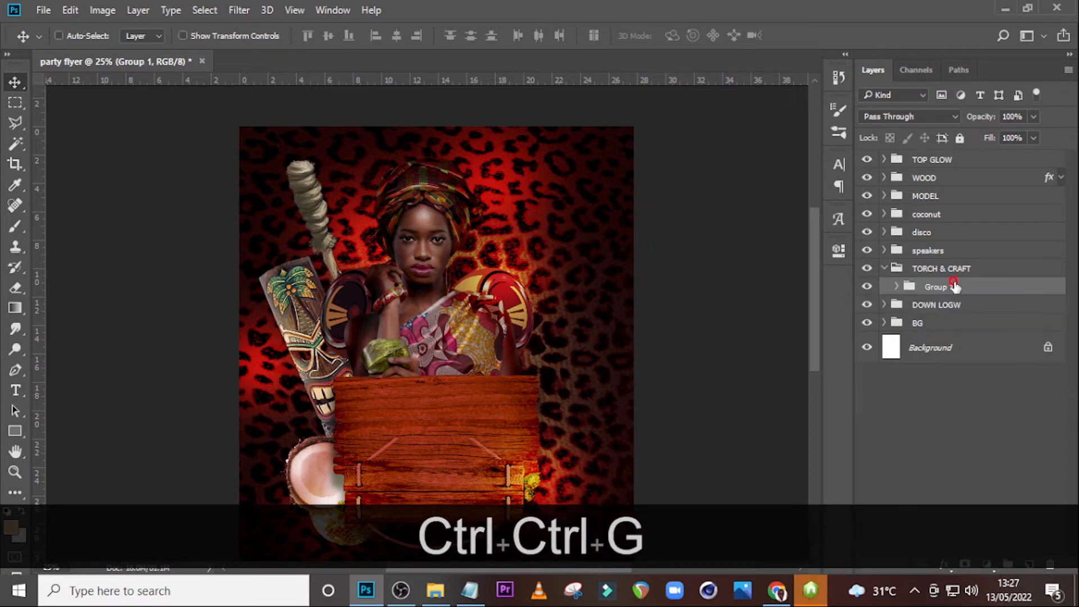
# Add an Exposure adjustment clipped to the new torch and carving subgroup, with exposure set to -1.78.
pyautogui.click(987, 565)
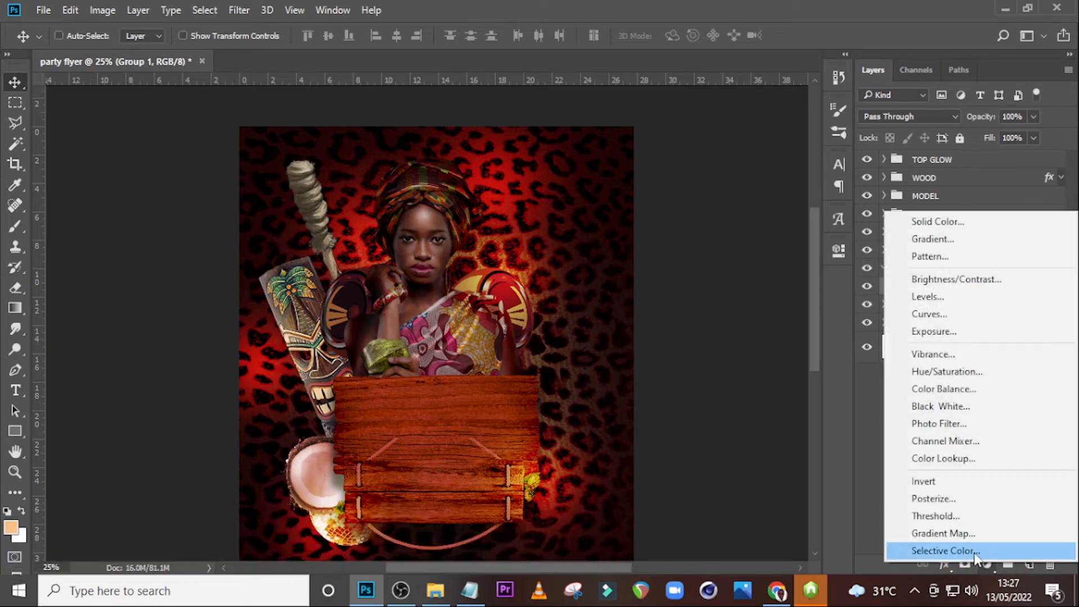
pyautogui.click(932, 332)
pyautogui.click(701, 512)
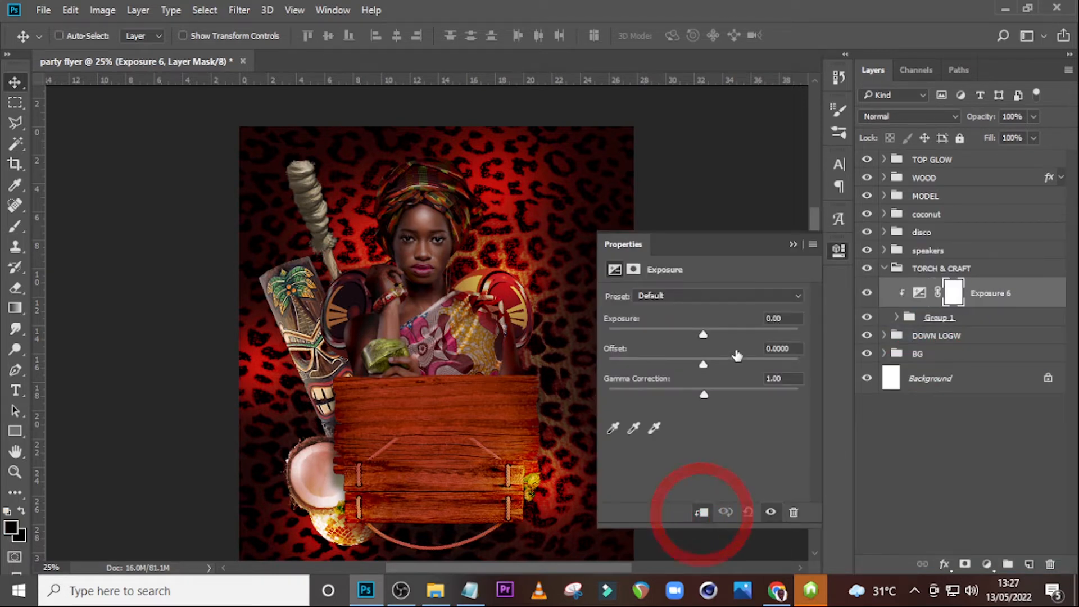
pyautogui.click(784, 318)
pyautogui.write('-1.7')
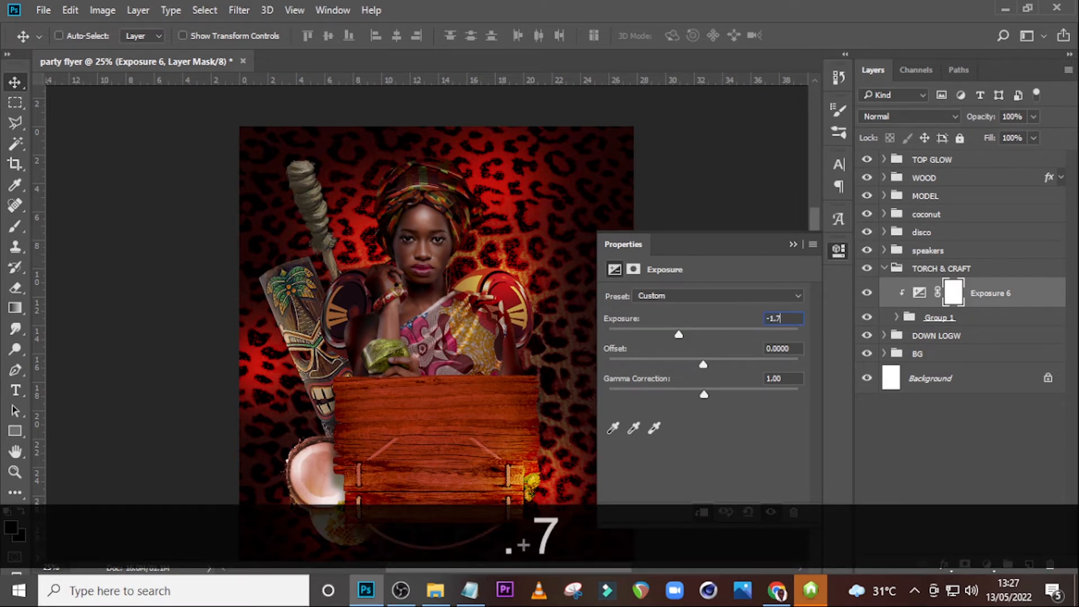
pyautogui.write('8')
pyautogui.press('Return')
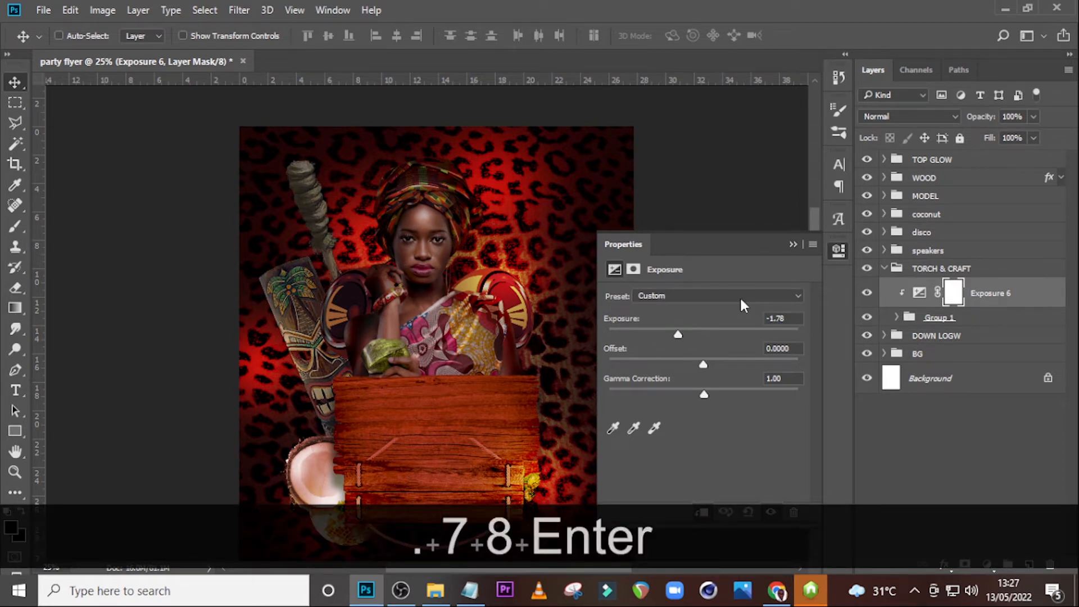
# Paint black on the Exposure mask with the 300 px soft brush to restore highlights along the tiki carving's lower outer edge.
pyautogui.click(954, 294)
pyautogui.press('b')
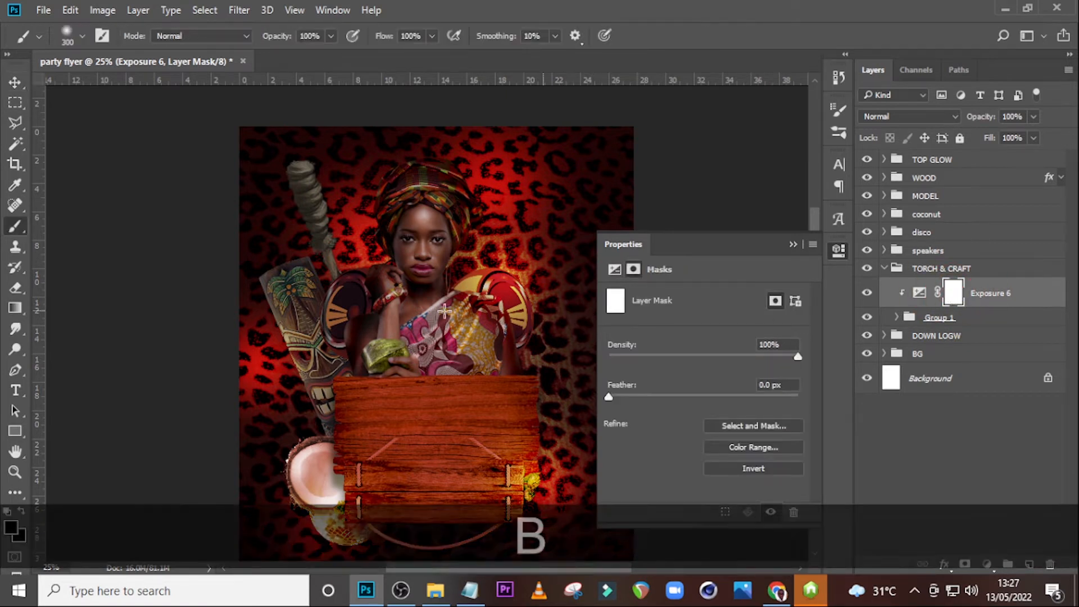
pyautogui.press('capslock')
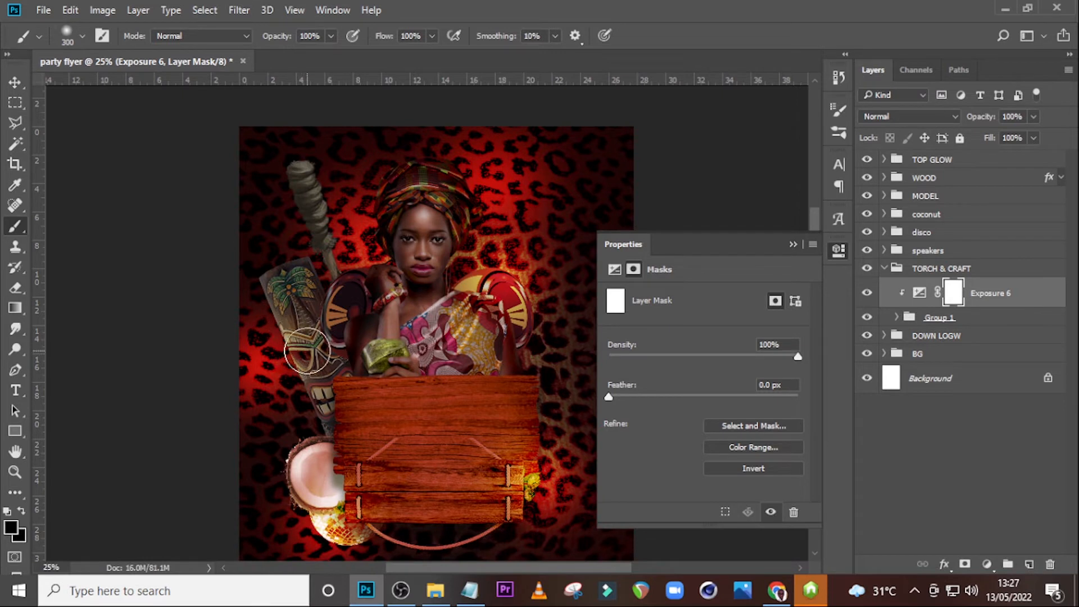
pyautogui.moveTo(307, 351)
pyautogui.mouseDown()
pyautogui.moveTo(346, 354)
pyautogui.moveTo(314, 353)
pyautogui.mouseUp()
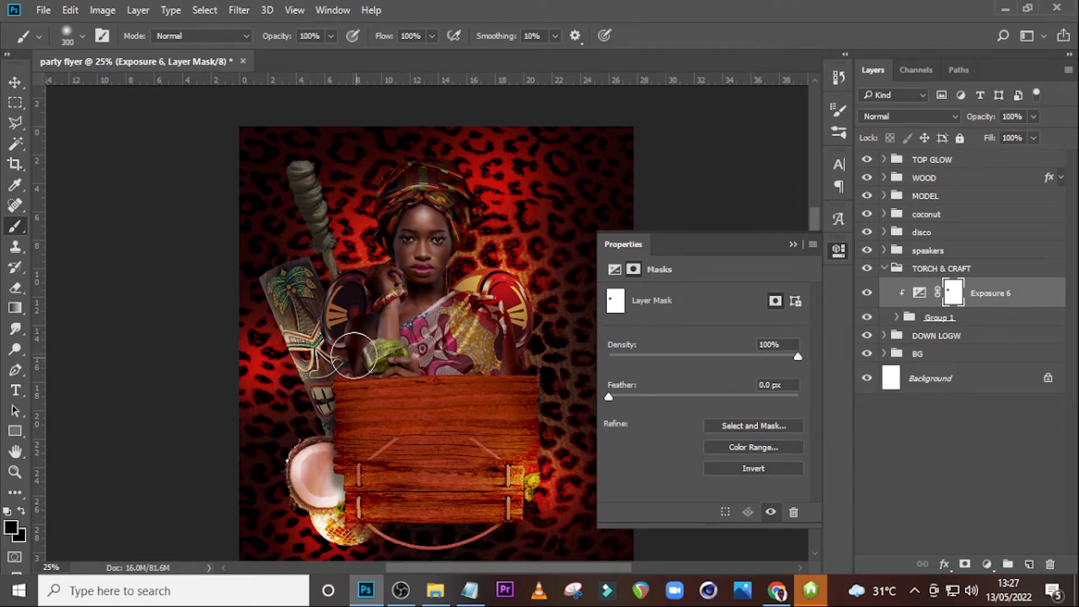
pyautogui.moveTo(306, 400)
pyautogui.mouseDown()
pyautogui.moveTo(315, 416)
pyautogui.moveTo(308, 404)
pyautogui.mouseUp()
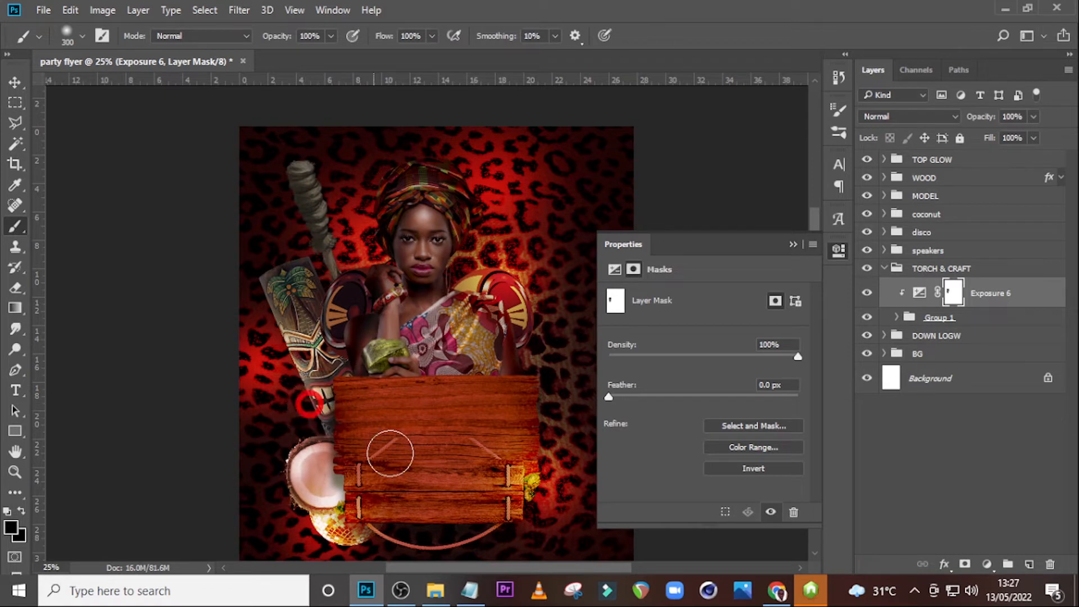
pyautogui.click(792, 246)
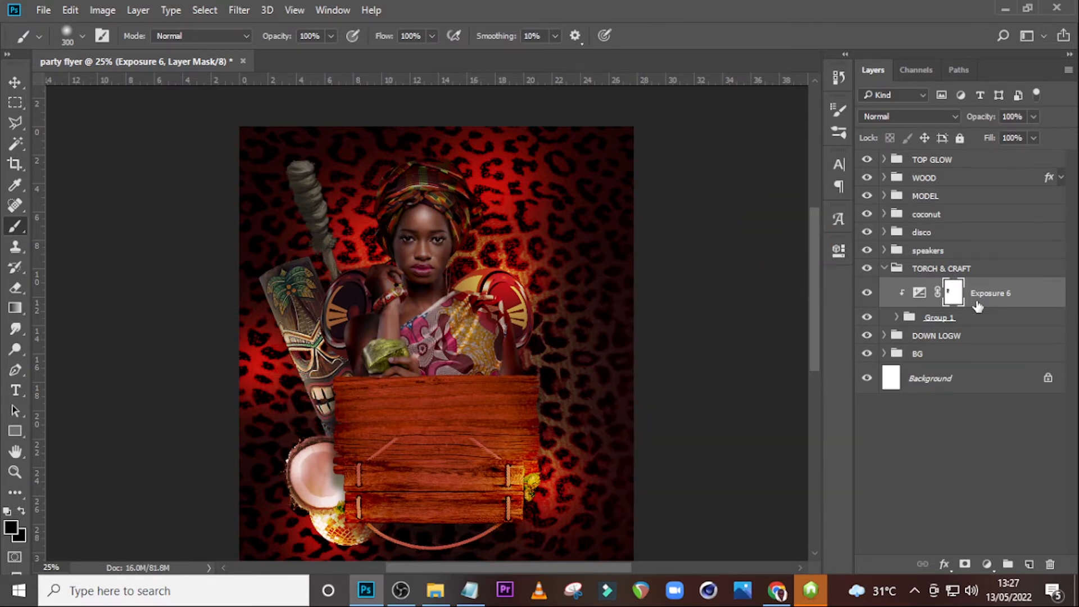
# Add a clipped Color Balance adjustment above the Exposure layer and set the midtones Cyan–Red value to 99.
pyautogui.click(1010, 291)
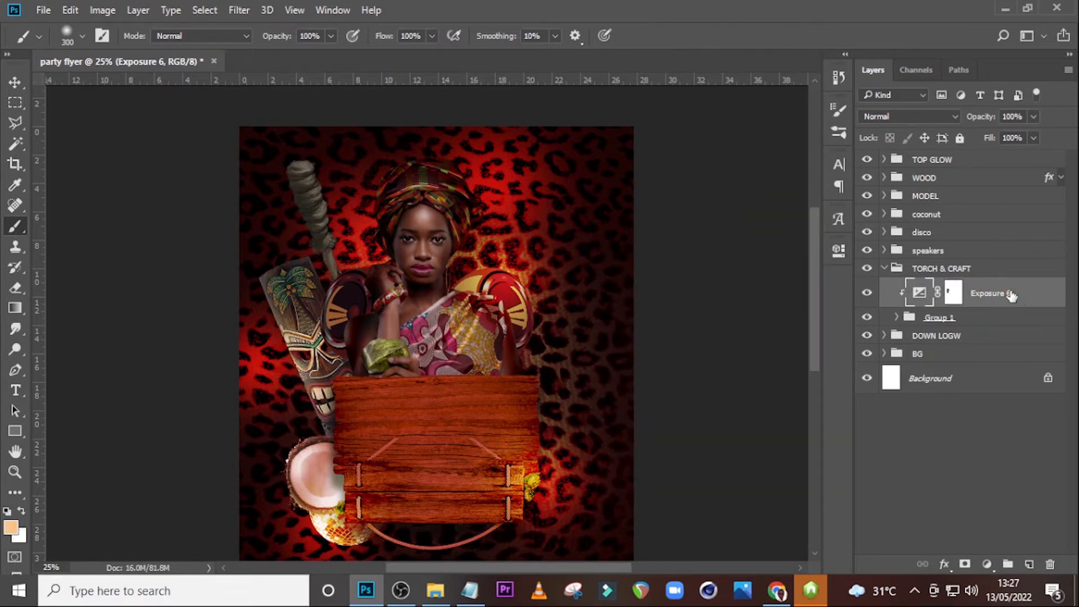
pyautogui.click(987, 564)
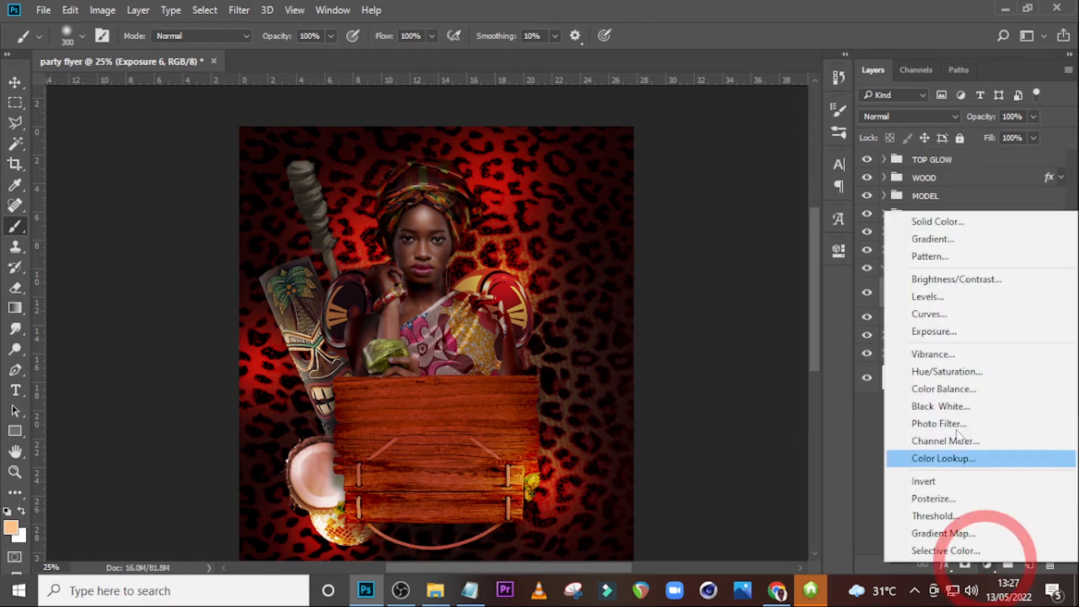
pyautogui.click(942, 389)
pyautogui.click(702, 512)
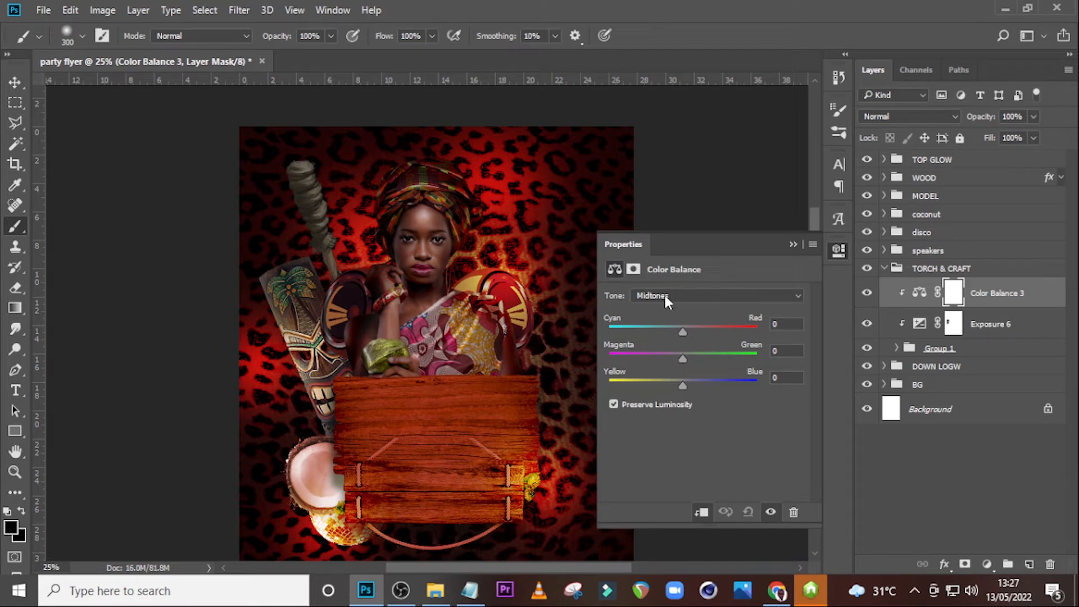
pyautogui.moveTo(783, 322); pyautogui.dragTo(736, 318)
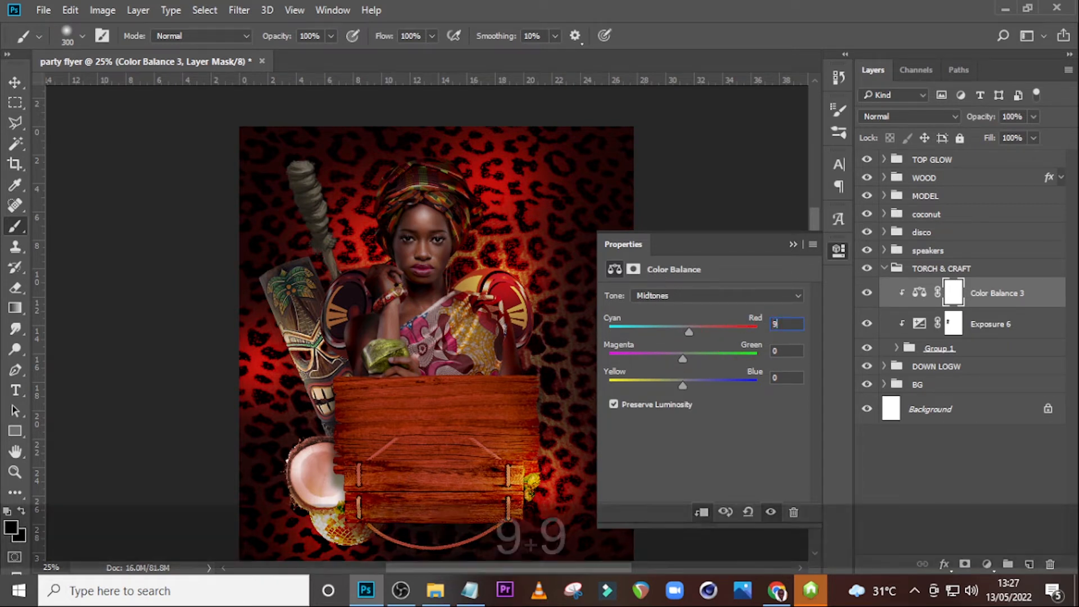
pyautogui.write('99')
pyautogui.press('Return')
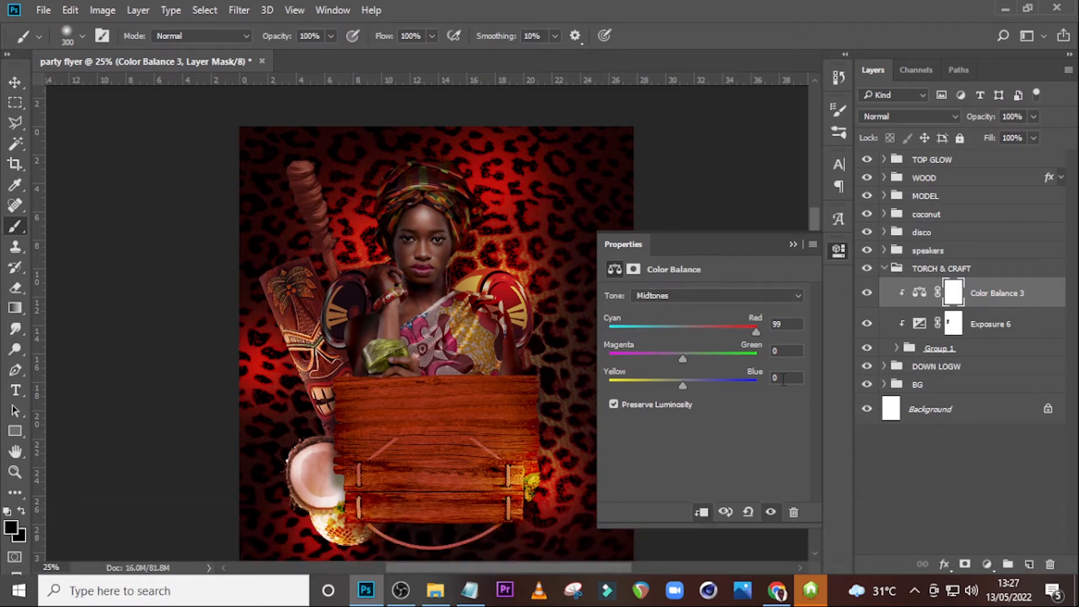
pyautogui.keyDown('ctrl'); pyautogui.click(980, 348); pyautogui.keyUp('ctrl')
pyautogui.keyDown('ctrl'); pyautogui.click(982, 323); pyautogui.keyUp('ctrl')
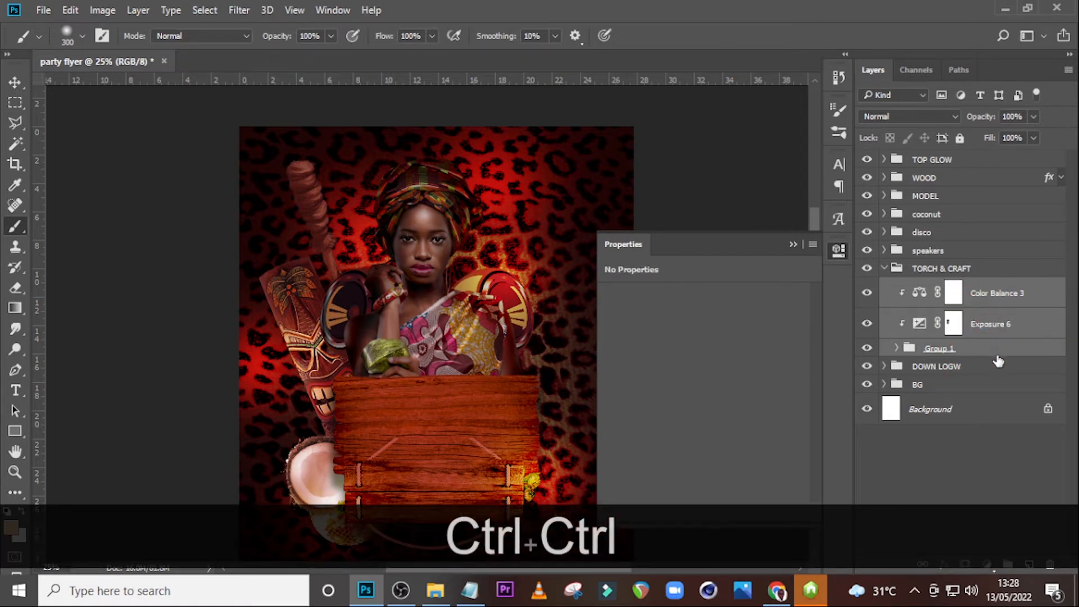
pyautogui.hotkey('ctrl', 'g')
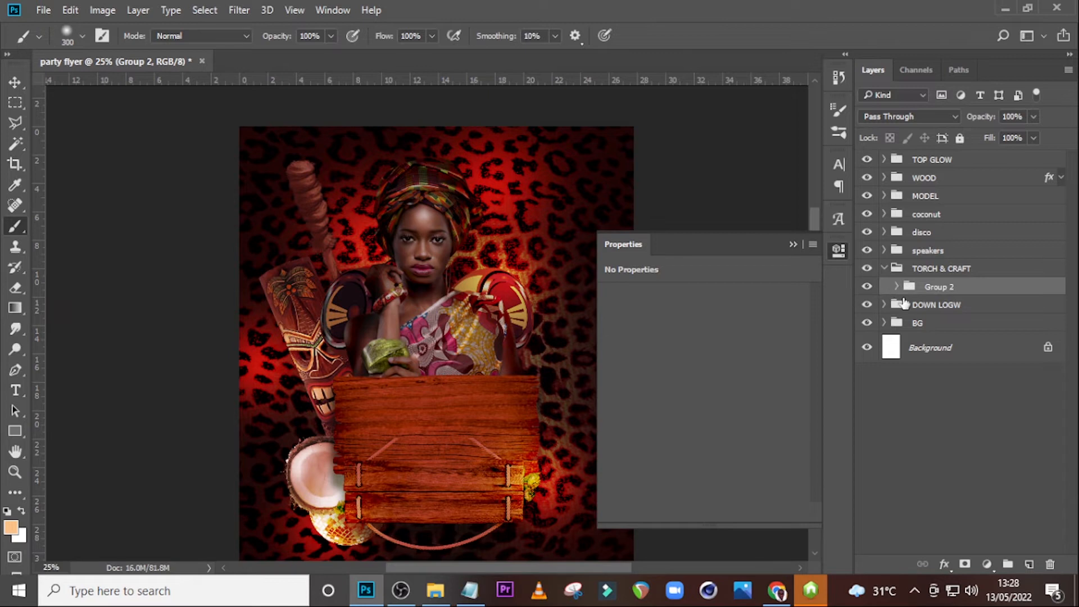
pyautogui.hotkey('ctrl', 'z')
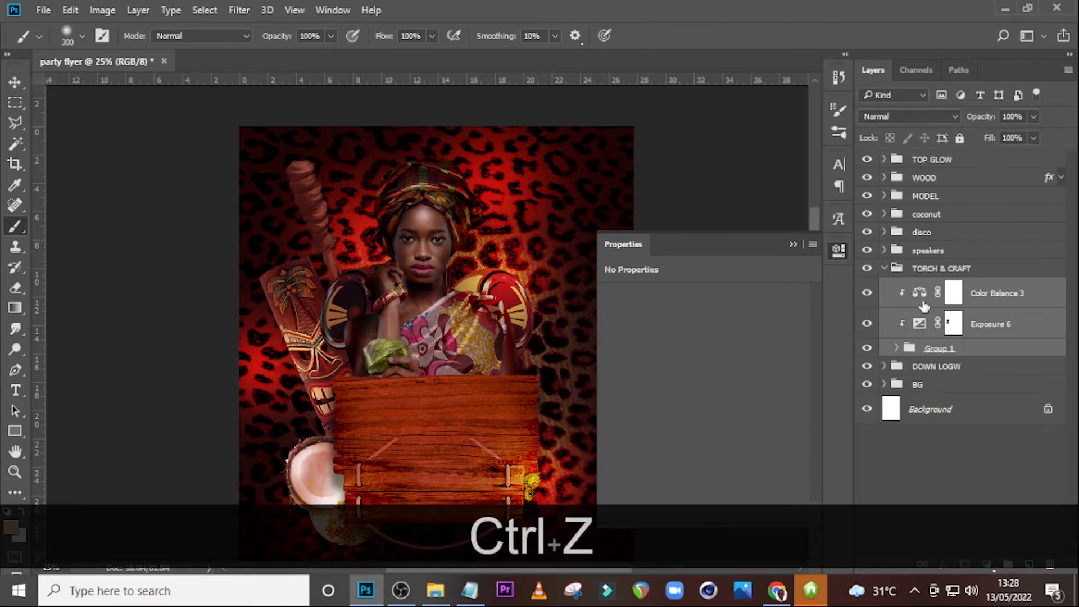
# Duplicate the collapsed TORCH & CRAFT group, flip the copy horizontally and place it on the opposite side of the model.
pyautogui.click(885, 268)
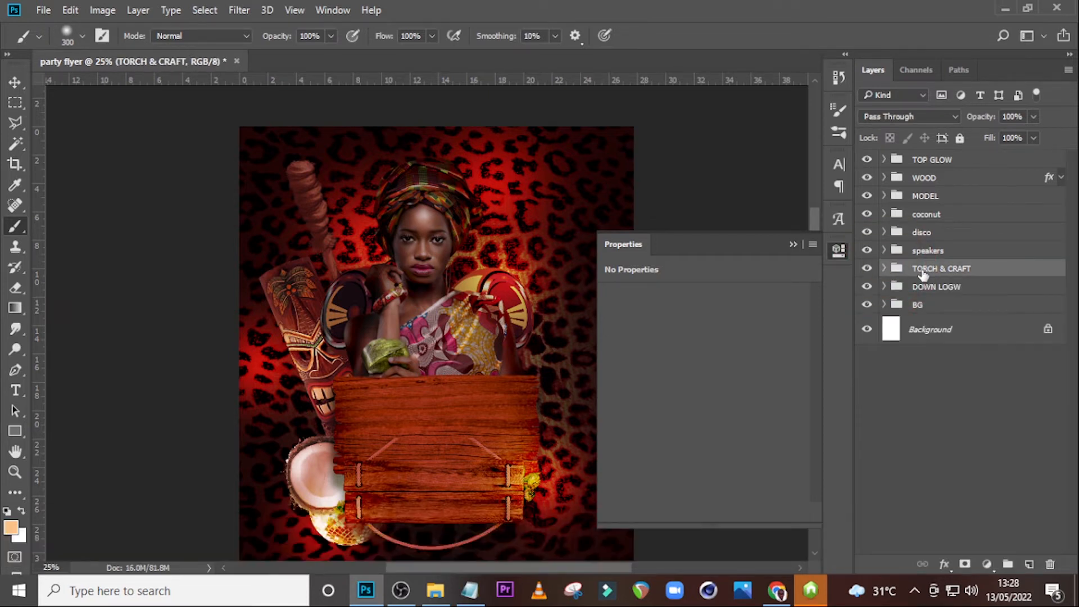
pyautogui.click(795, 245)
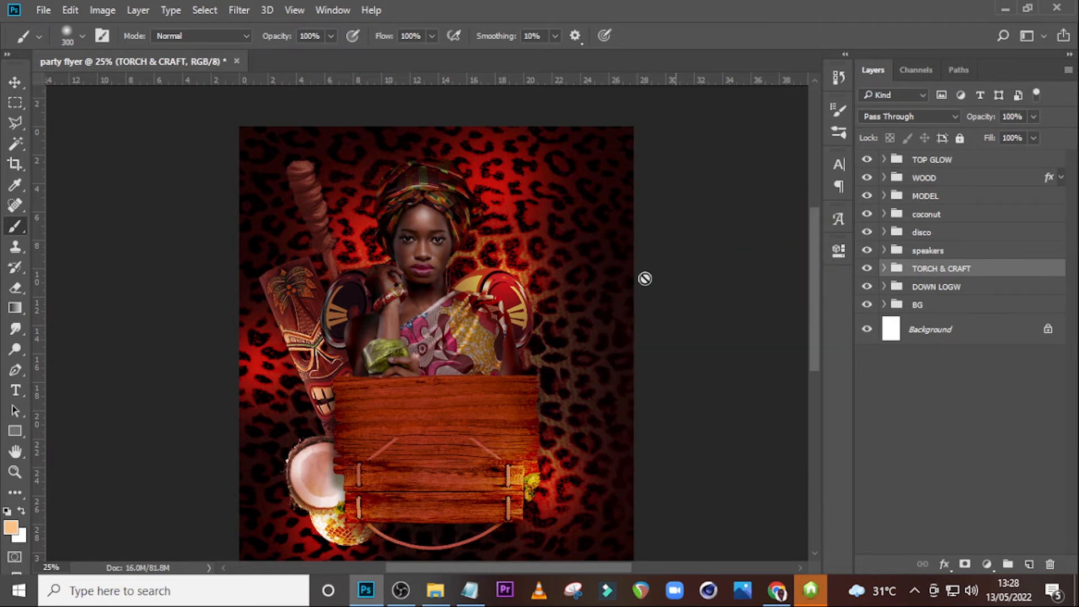
pyautogui.scroll(-1, 467, 396)
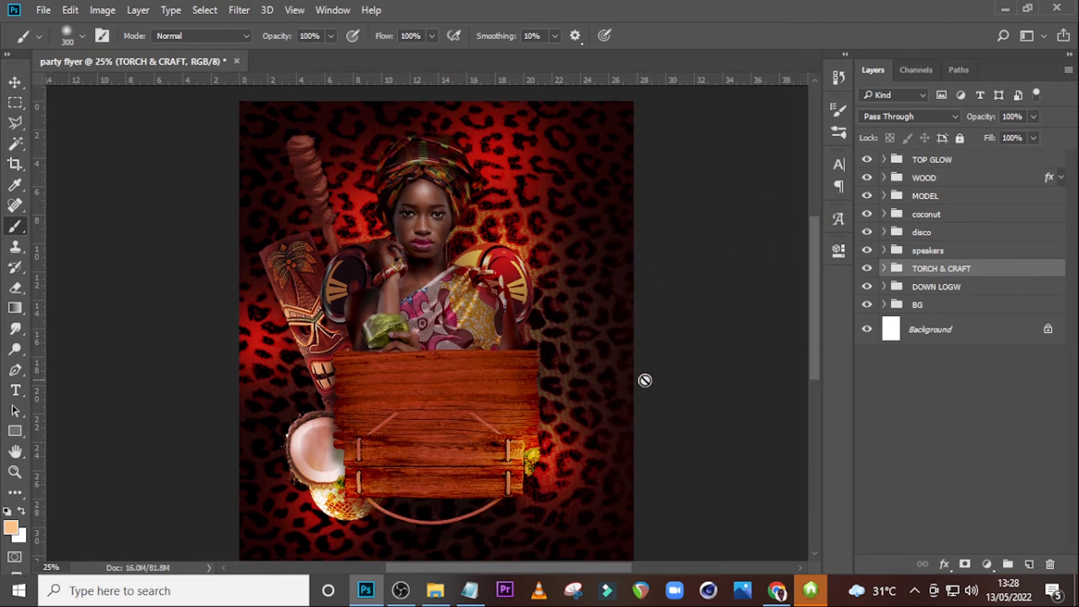
pyautogui.hotkey('ctrl', 'j')
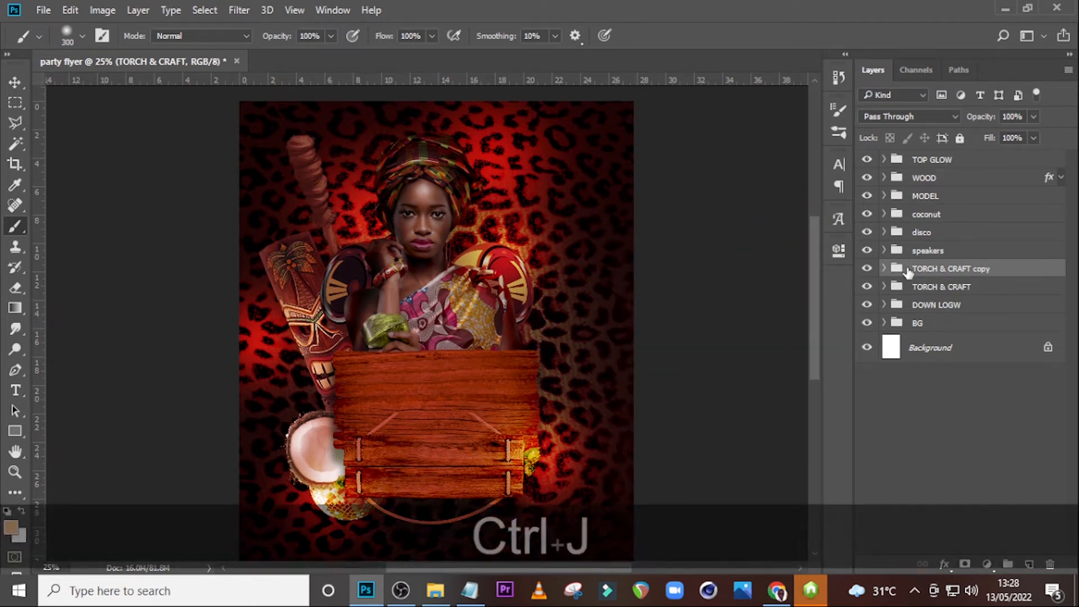
pyautogui.hotkey('ctrl', 't')
pyautogui.rightClick(303, 356)
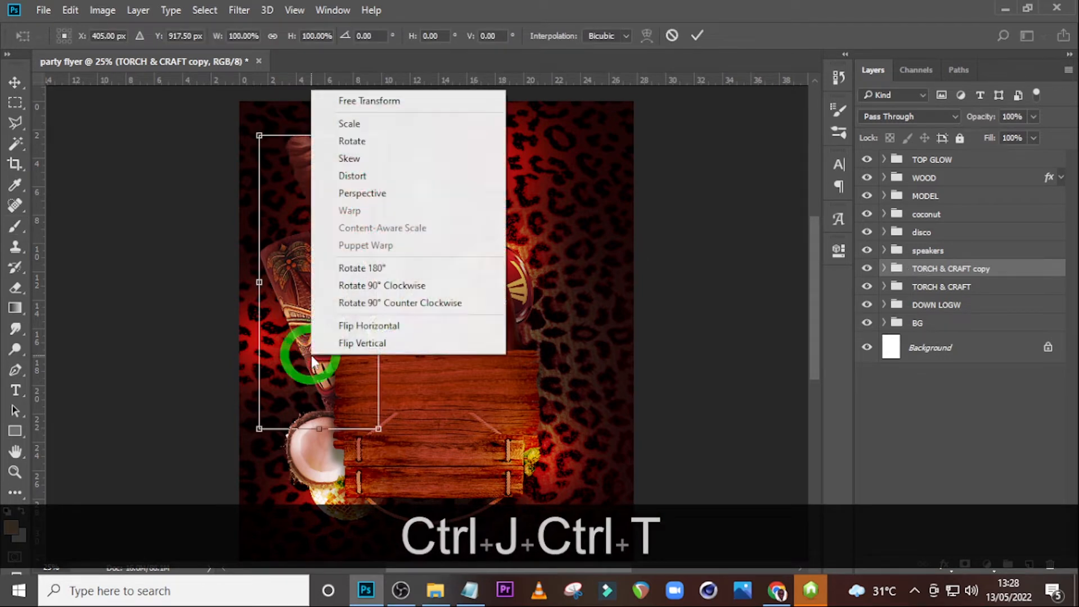
pyautogui.click(391, 321)
pyautogui.moveTo(304, 345); pyautogui.dragTo(531, 383)
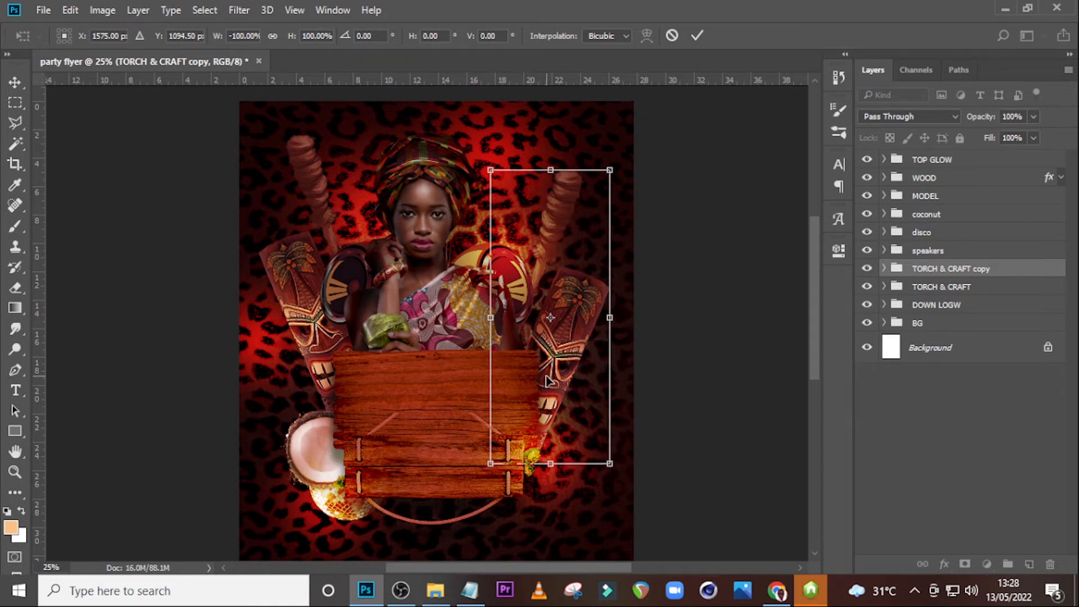
pyautogui.press('Return')
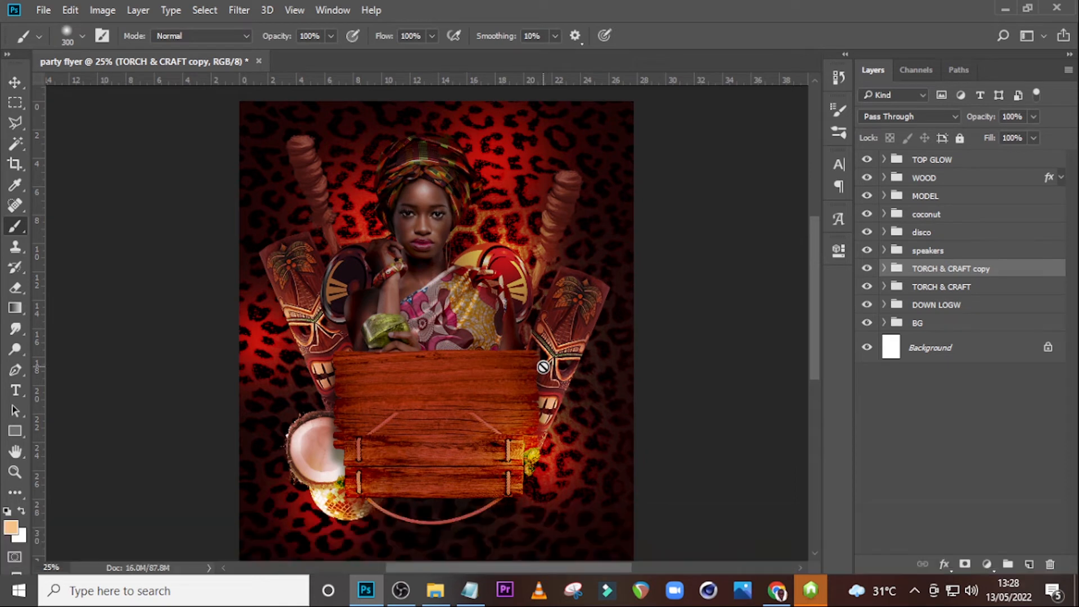
# Duplicate the disco group and move the copied ball to the right edge of the wooden board.
pyautogui.doubleClick(921, 235)
pyautogui.click(994, 236)
pyautogui.hotkey('ctrl', 'j')
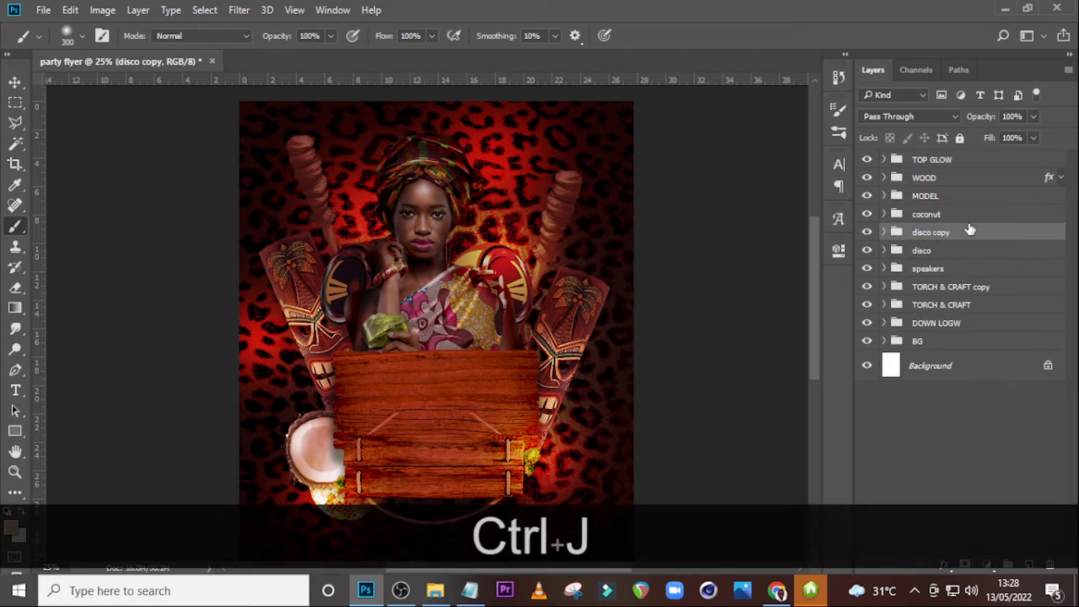
pyautogui.scroll(-3, 362, 342)
pyautogui.press('v')
pyautogui.moveTo(363, 343); pyautogui.dragTo(551, 325)
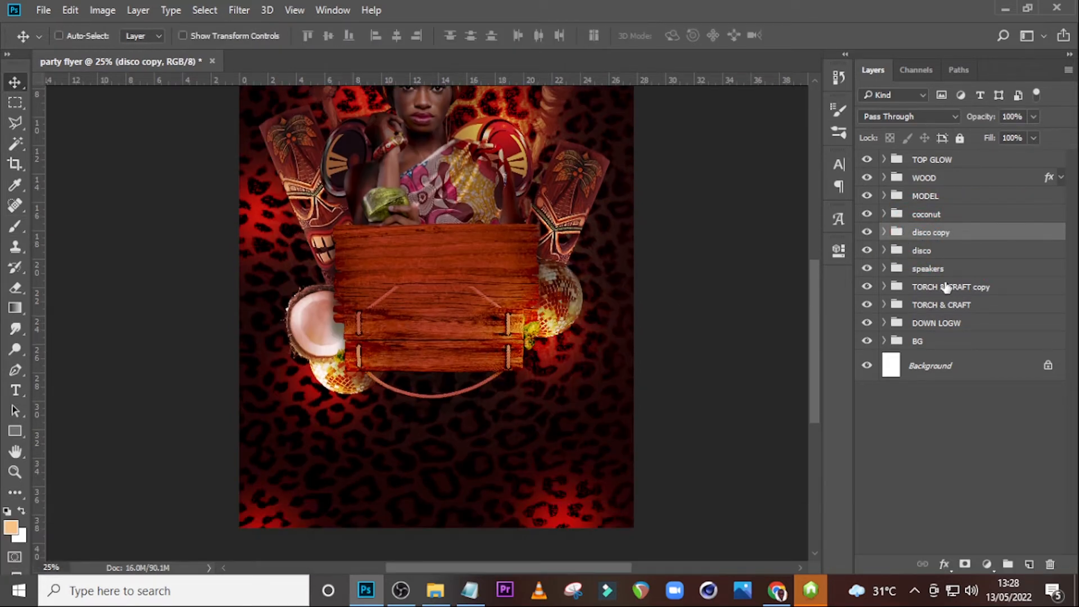
# Duplicate the coconut group and move the copied coconut to the board's lower right corner, beneath the copied disco ball.
pyautogui.click(933, 220)
pyautogui.hotkey('ctrl', 'j')
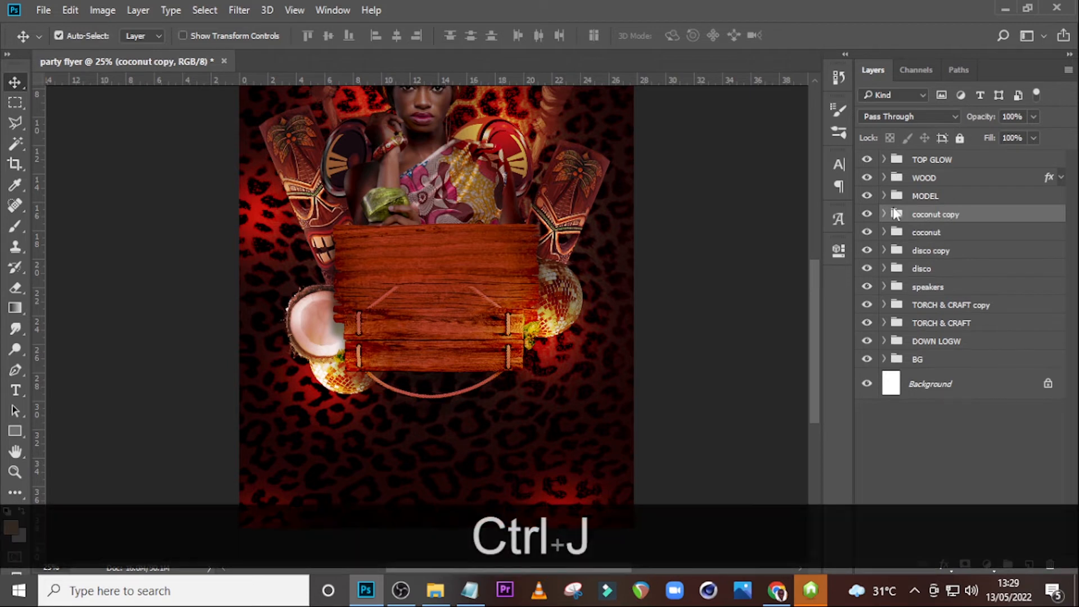
pyautogui.moveTo(337, 278); pyautogui.dragTo(584, 294)
# Restack the coconut copy and disco copy groups directly below TORCH & CRAFT, disco copy uppermost, and nudge the copied coconut slightly up.
pyautogui.moveTo(930, 222); pyautogui.dragTo(930, 335)
pyautogui.click(923, 233)
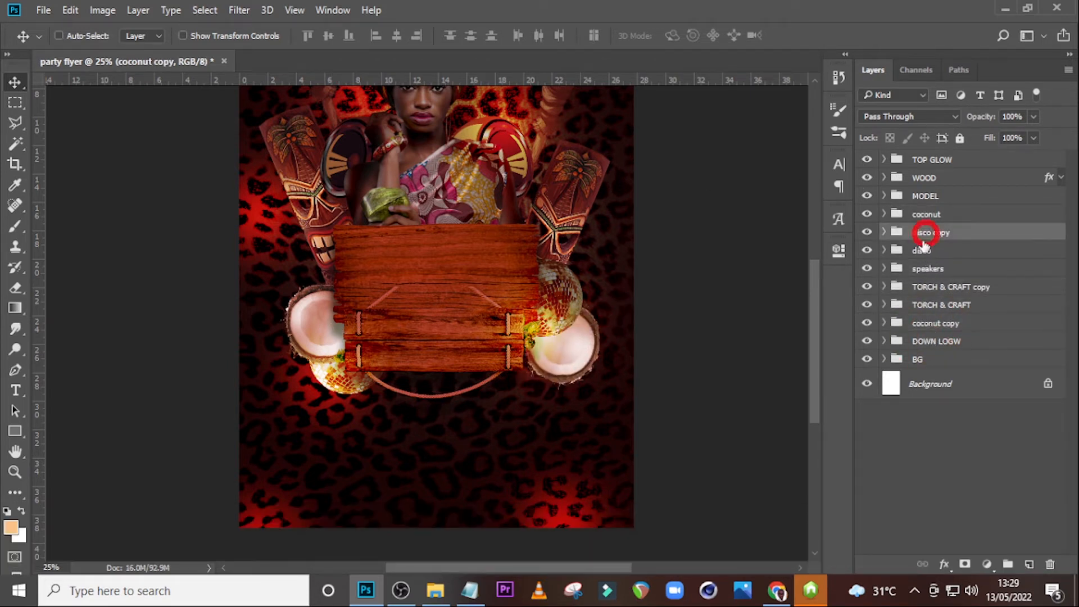
pyautogui.moveTo(923, 235); pyautogui.dragTo(930, 314)
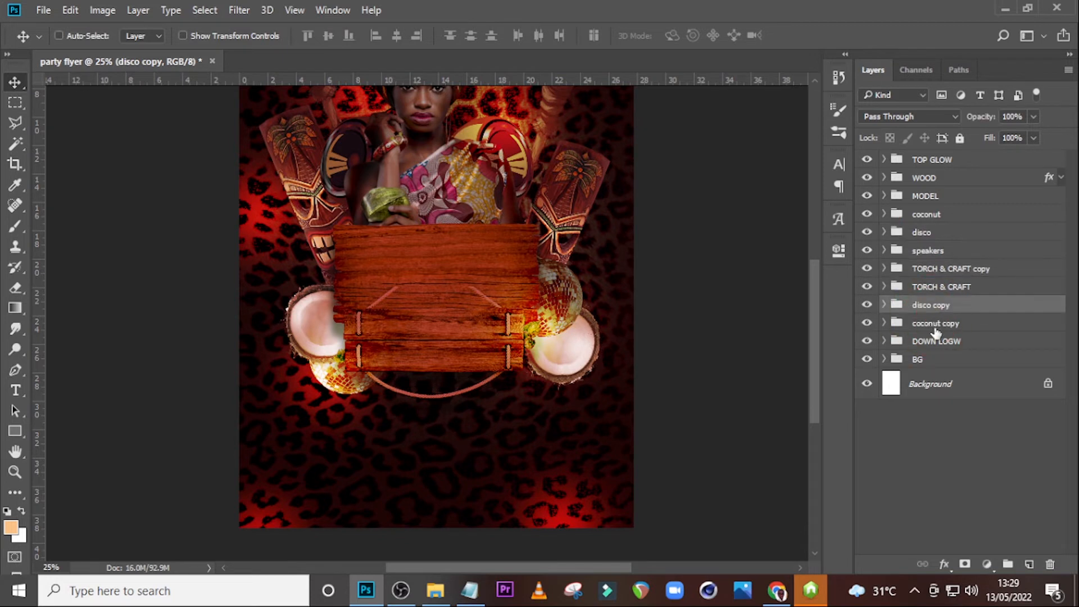
pyautogui.click(933, 326)
pyautogui.moveTo(559, 353); pyautogui.dragTo(555, 347)
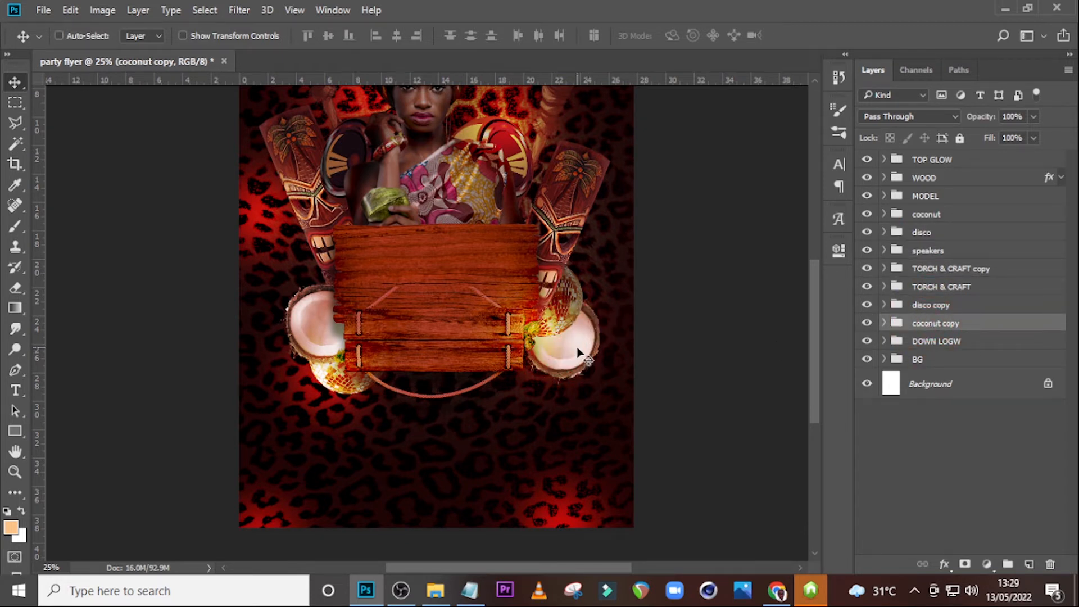
# Switch to File Explorer, examine the contents of Free_Ethnic_Photoshop_Brushes_9.zip in the DONE folder, and return to Photoshop.
pyautogui.hotkey('ctrl', '-')
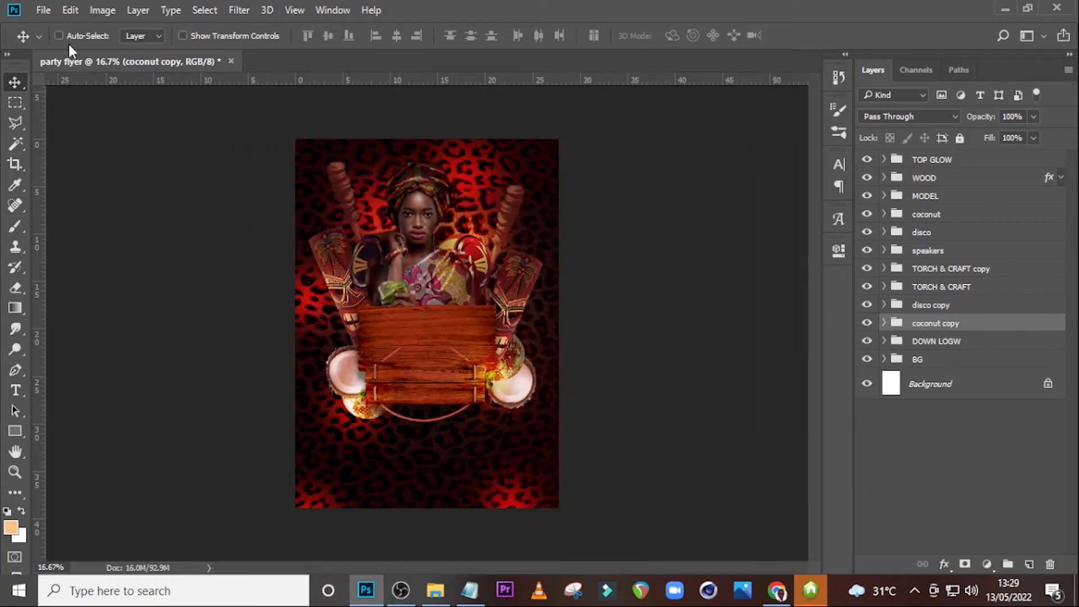
pyautogui.click(435, 590)
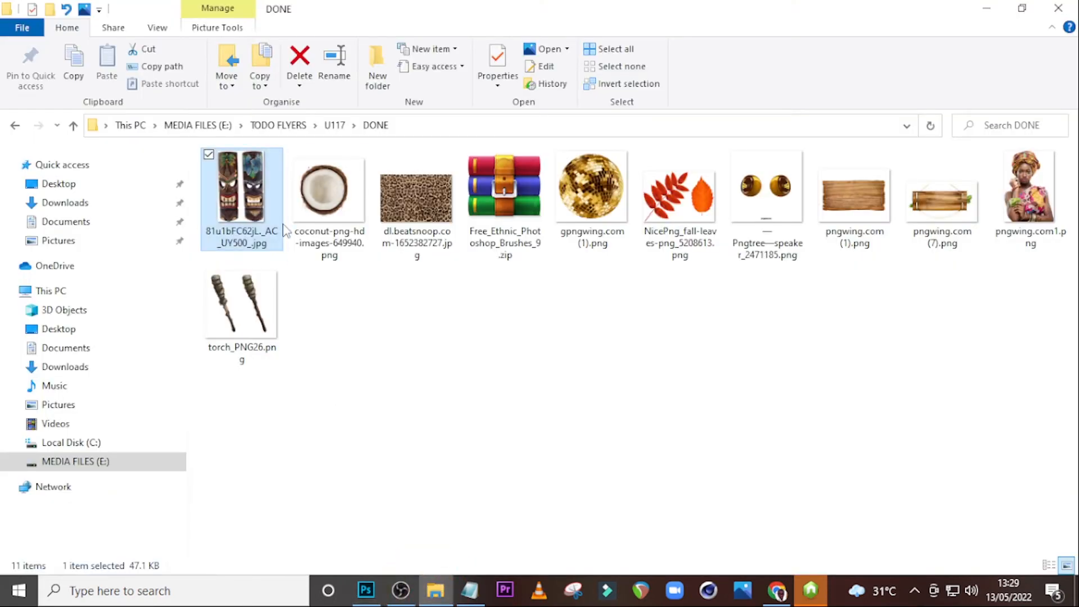
pyautogui.click(517, 187)
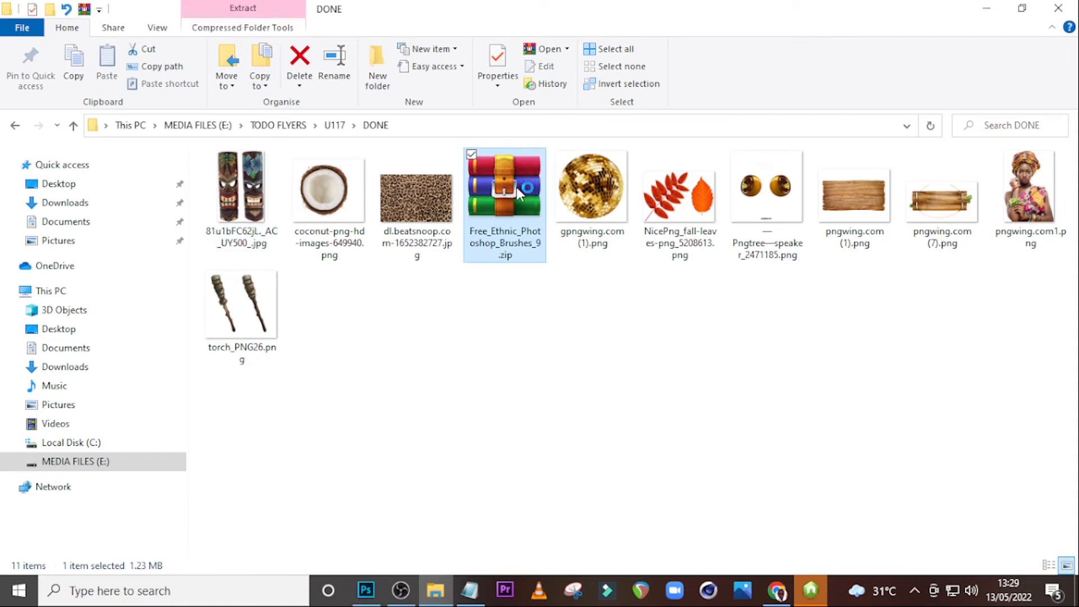
pyautogui.doubleClick(517, 187)
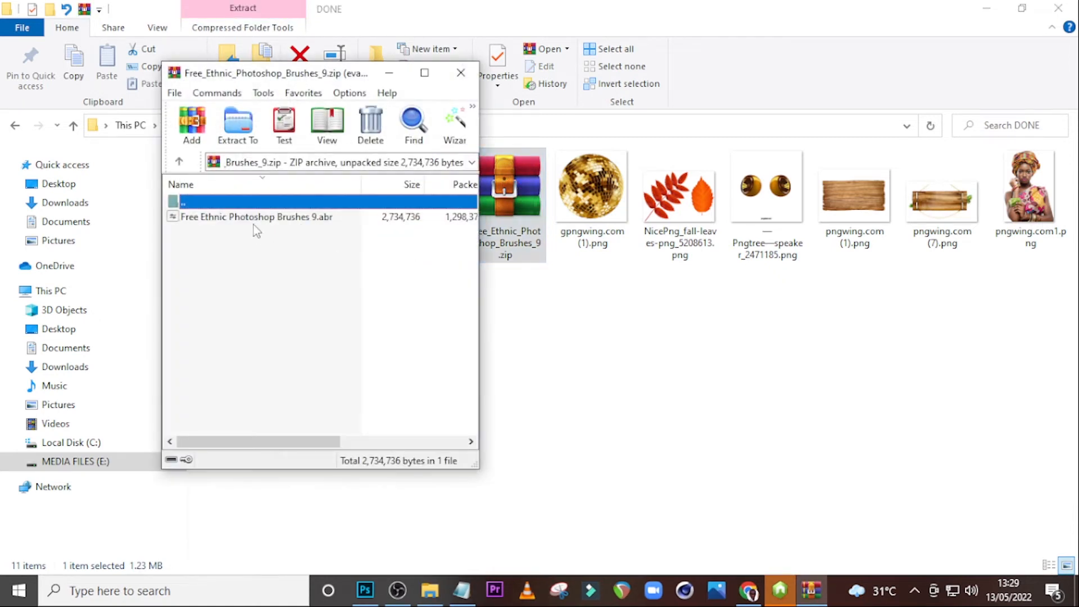
pyautogui.click(441, 209)
pyautogui.click(292, 216)
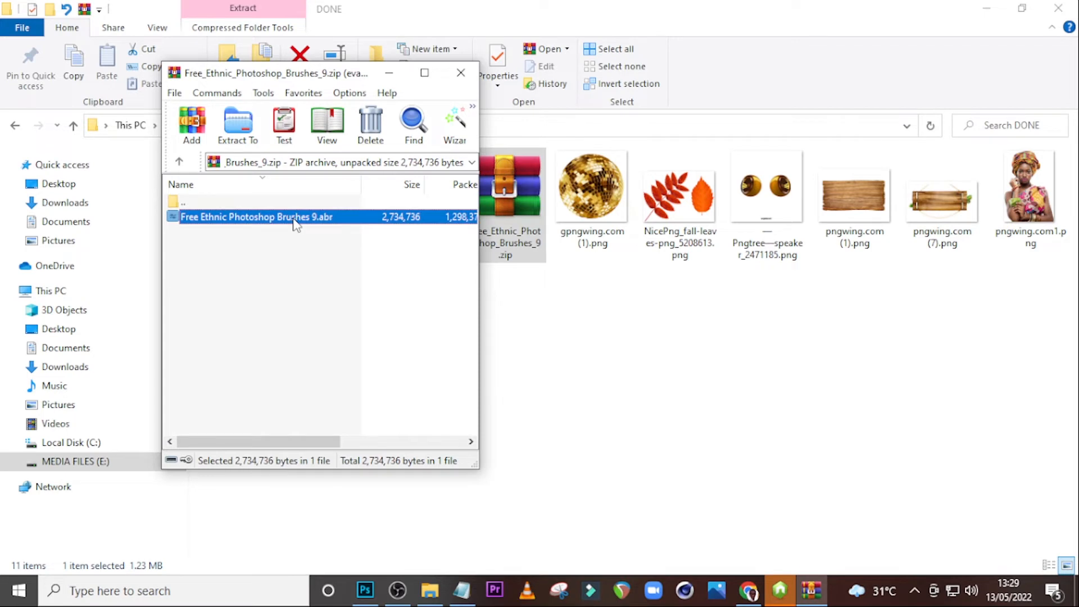
pyautogui.click(461, 72)
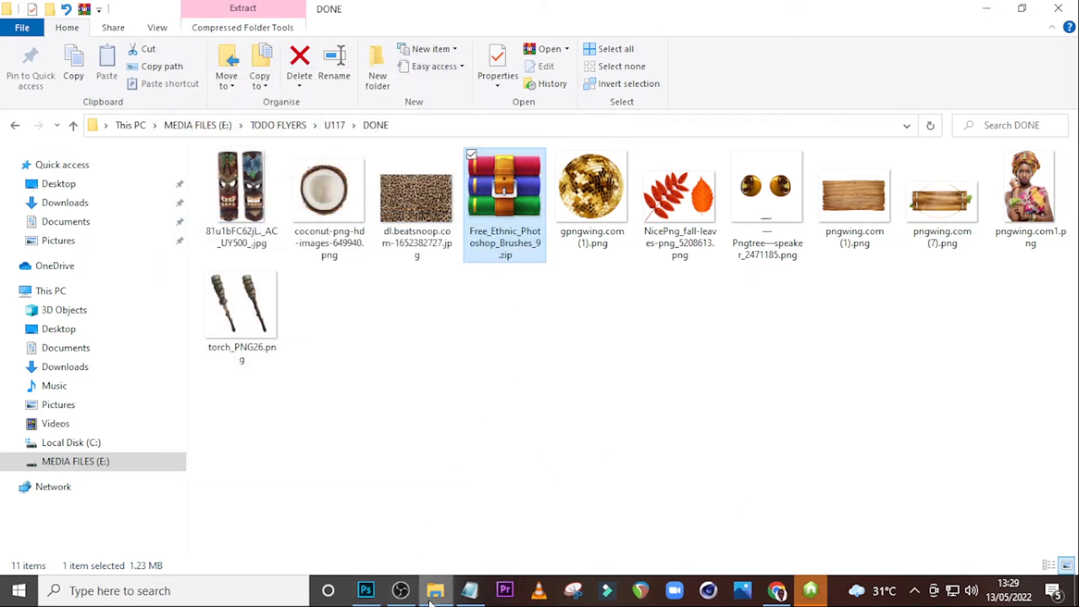
pyautogui.click(366, 590)
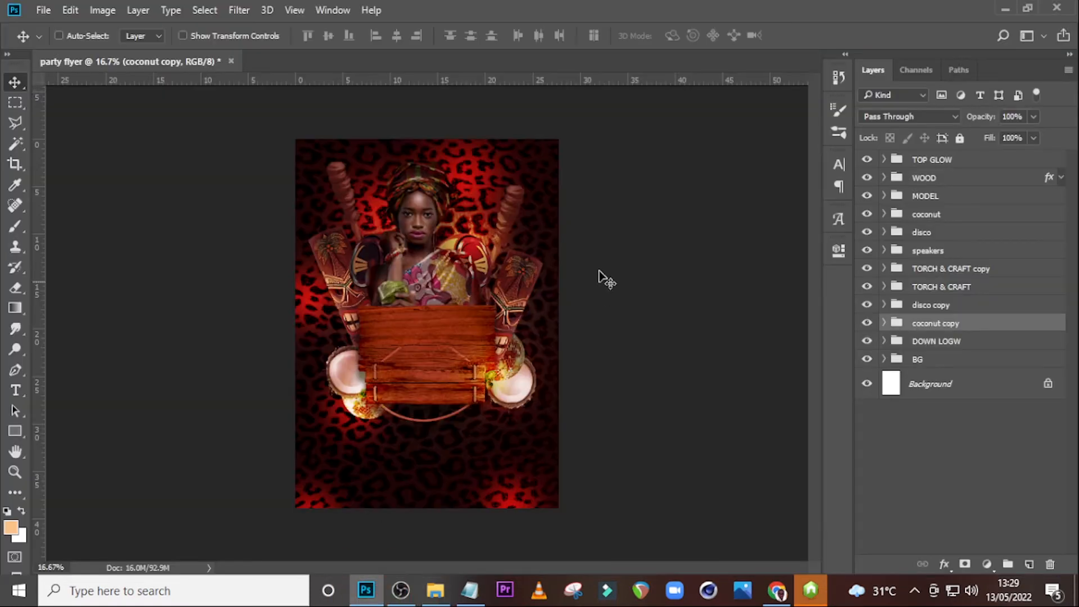
# Choose the Brush tool with the 2500 px ethnic tip shaped like a spoked wheel.
pyautogui.press('b')
pyautogui.click(74, 37)
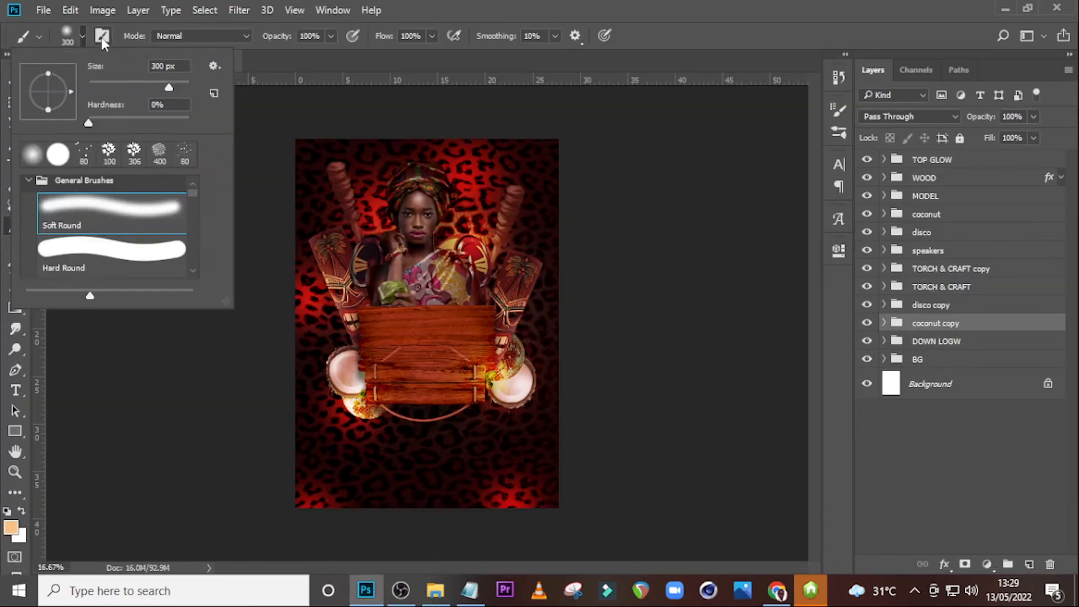
pyautogui.click(101, 37)
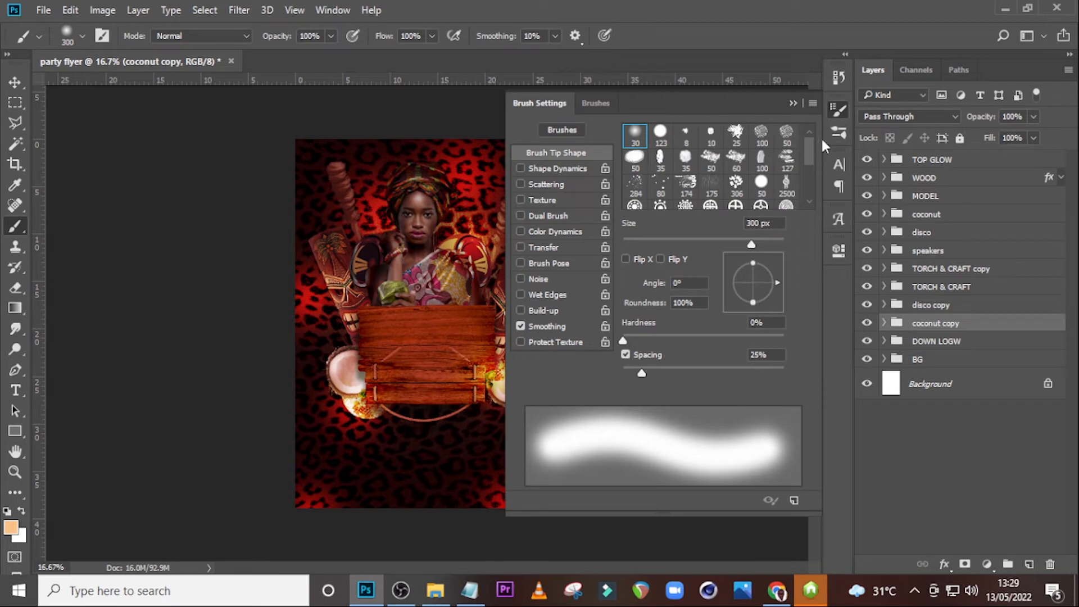
pyautogui.moveTo(810, 146); pyautogui.dragTo(812, 172)
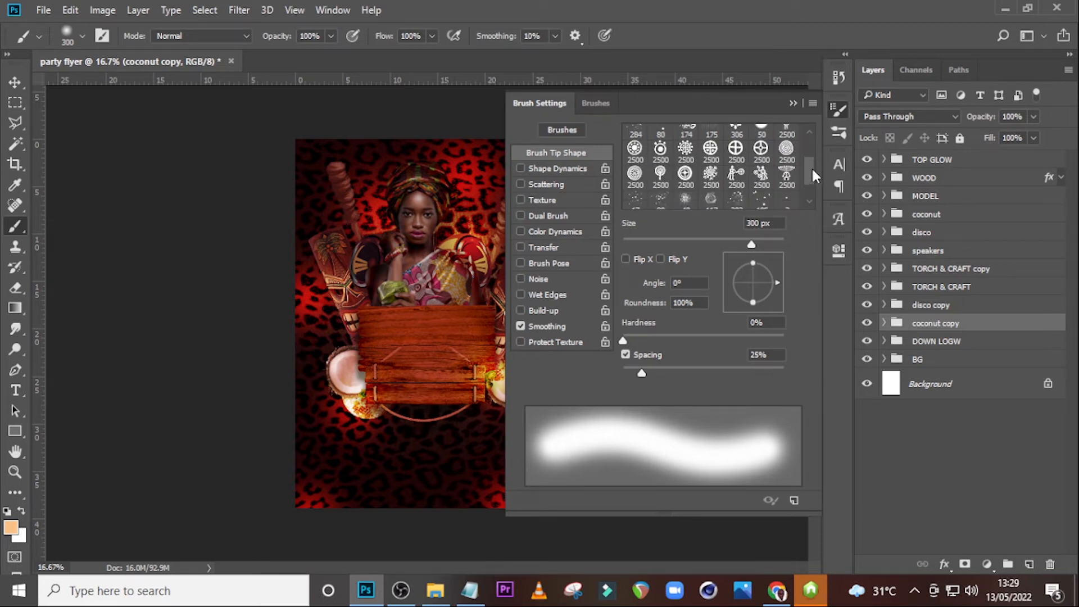
pyautogui.click(685, 173)
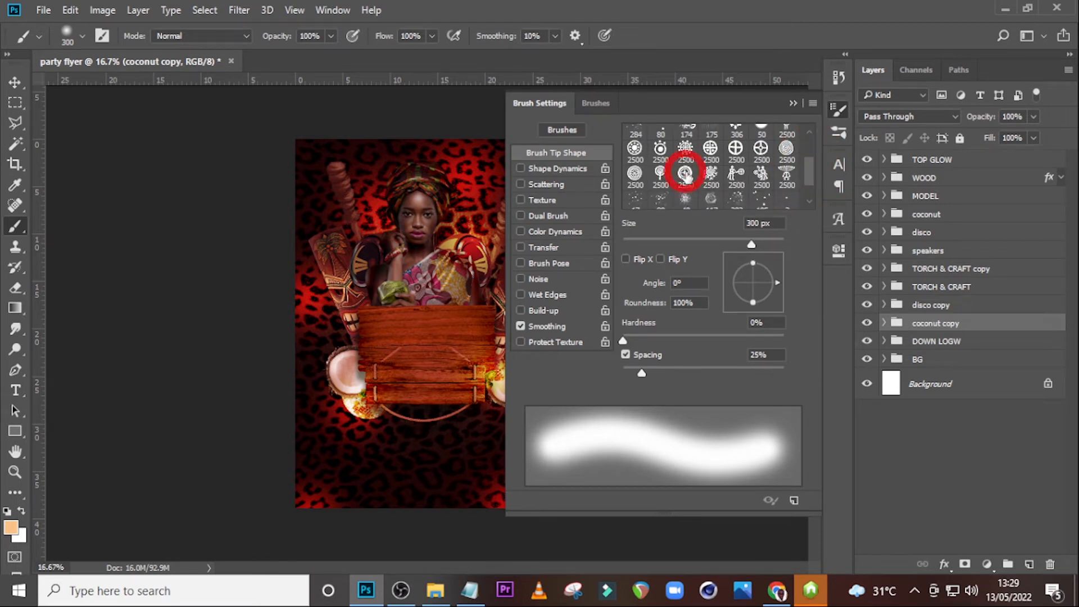
pyautogui.click(793, 103)
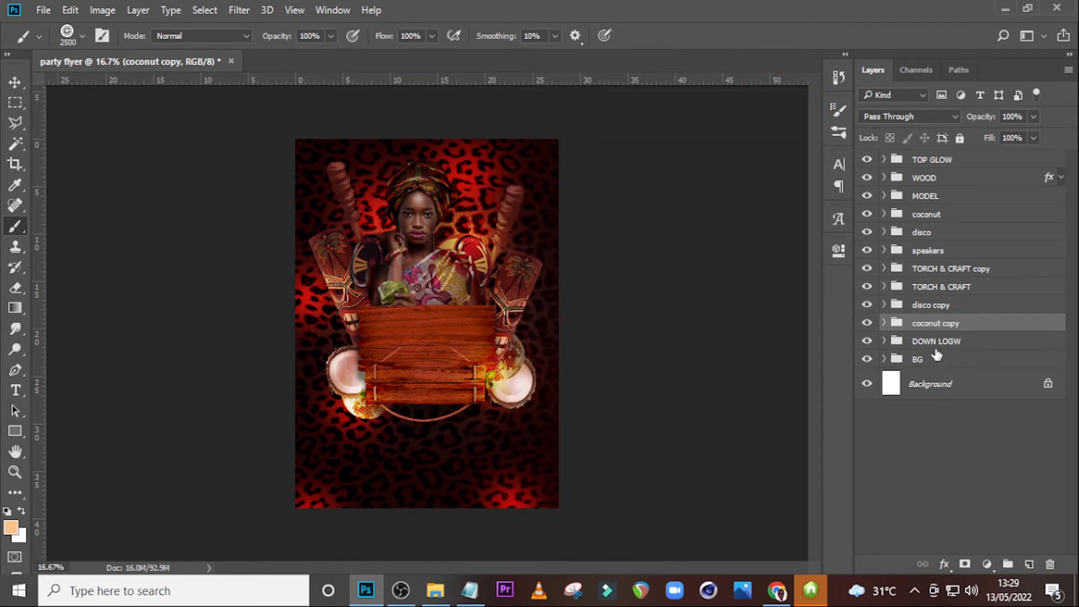
# Add a new layer directly above the BG group and reduce the ethnic brush size to 800 px.
pyautogui.click(934, 358)
pyautogui.click(1030, 564)
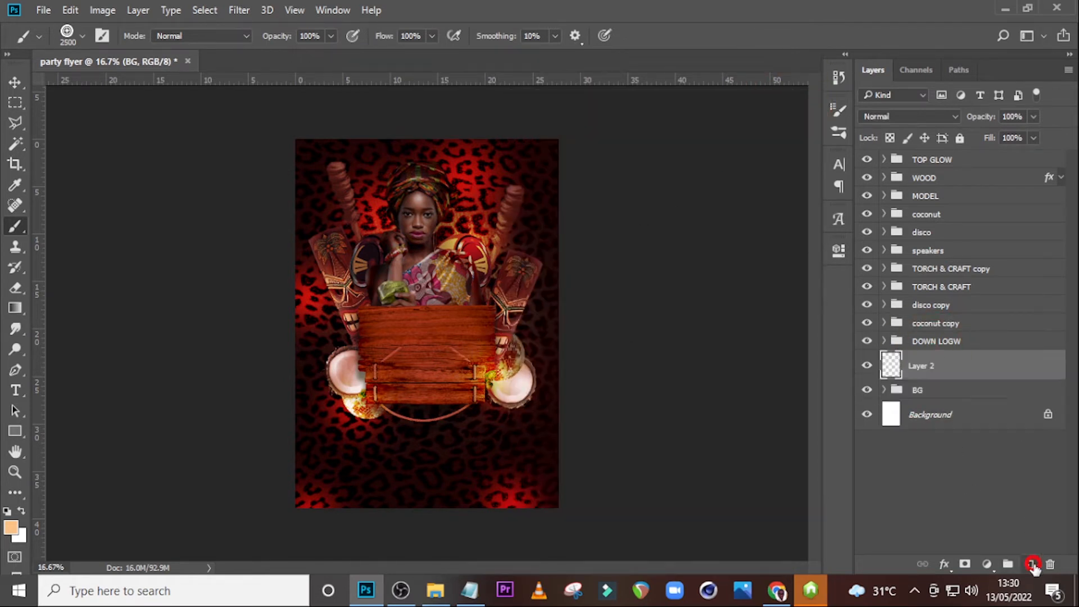
pyautogui.press('[')
pyautogui.press('[')
pyautogui.press('[')
pyautogui.press('[')
pyautogui.press('[')
pyautogui.press('[')
pyautogui.press('[')
pyautogui.press('[')
pyautogui.press('[')
pyautogui.press('[')
pyautogui.press('[')
pyautogui.press('[')
pyautogui.press('[')
pyautogui.press('[')
pyautogui.press('[')
pyautogui.press('[')
pyautogui.press('[')
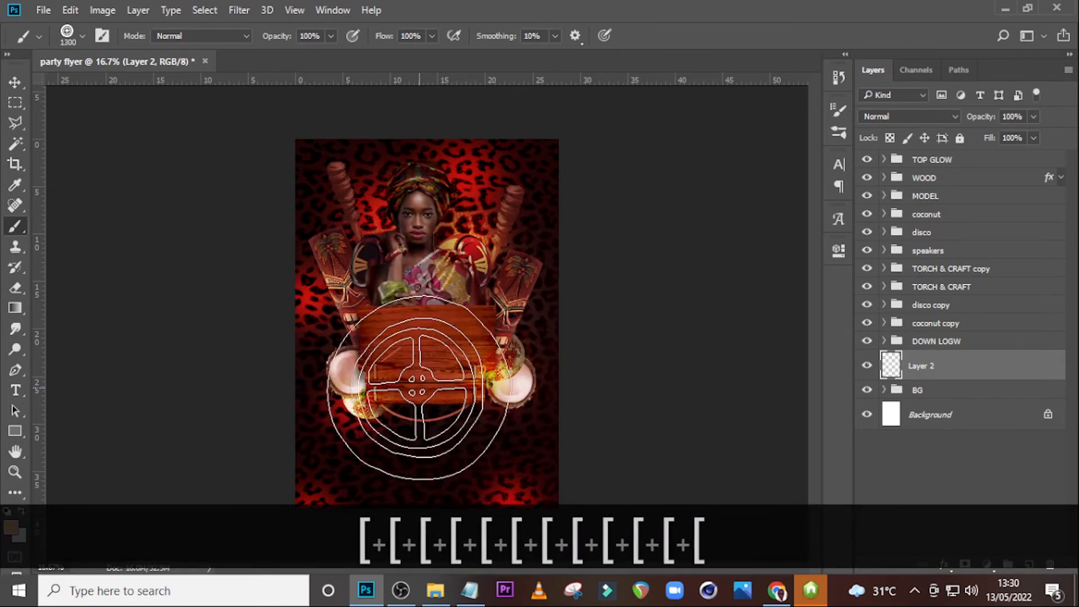
# Set the foreground color to the golden brown bb7e08.
pyautogui.click(7, 528)
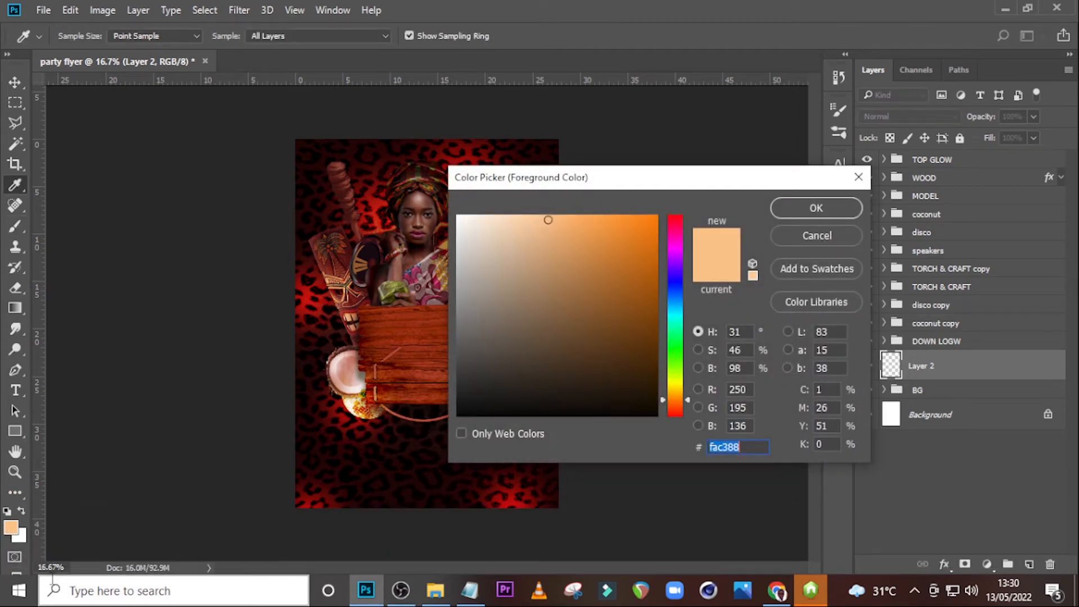
pyautogui.write('b')
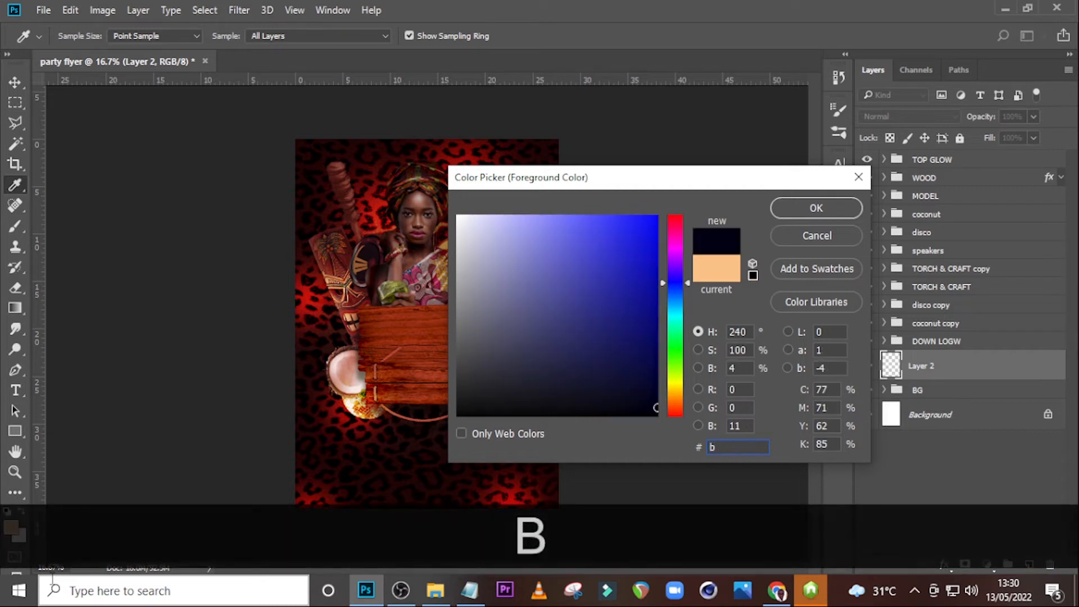
pyautogui.write('b7')
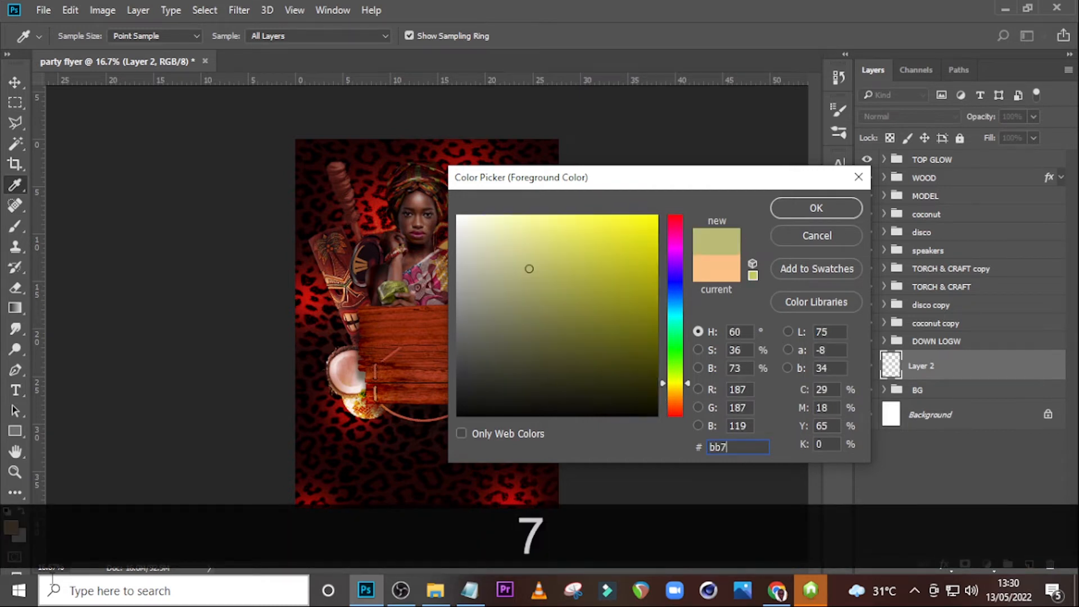
pyautogui.write('a')
pyautogui.press('BackSpace')
pyautogui.write('e')
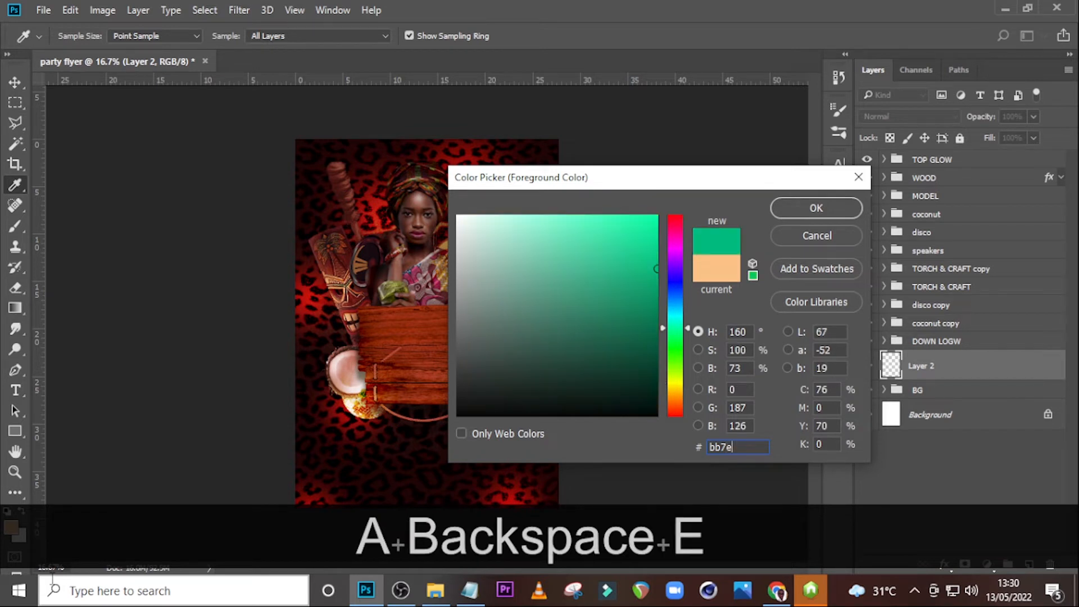
pyautogui.write('08')
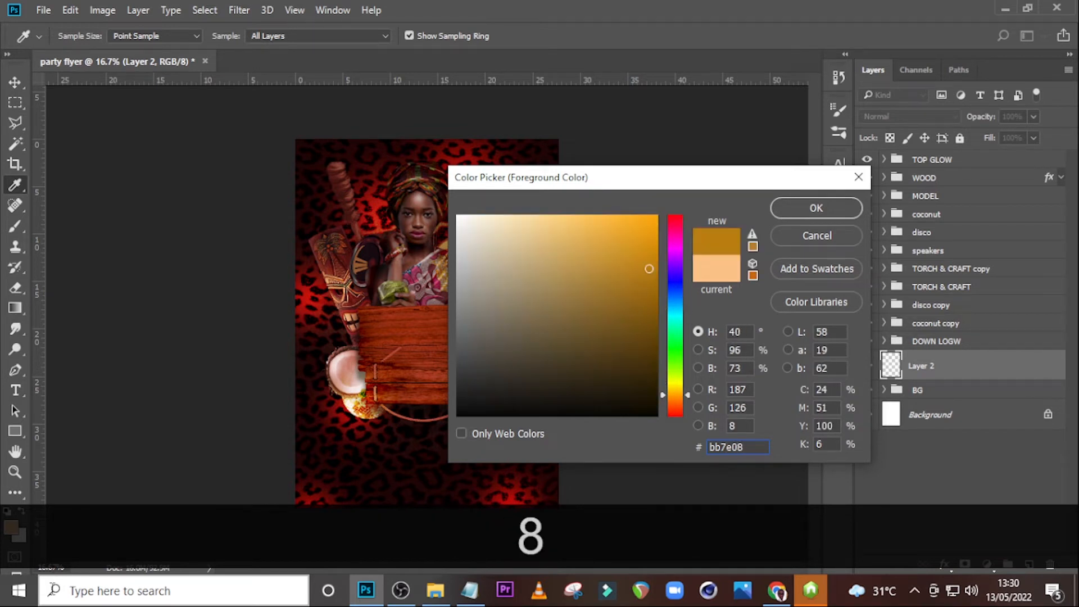
pyautogui.click(816, 207)
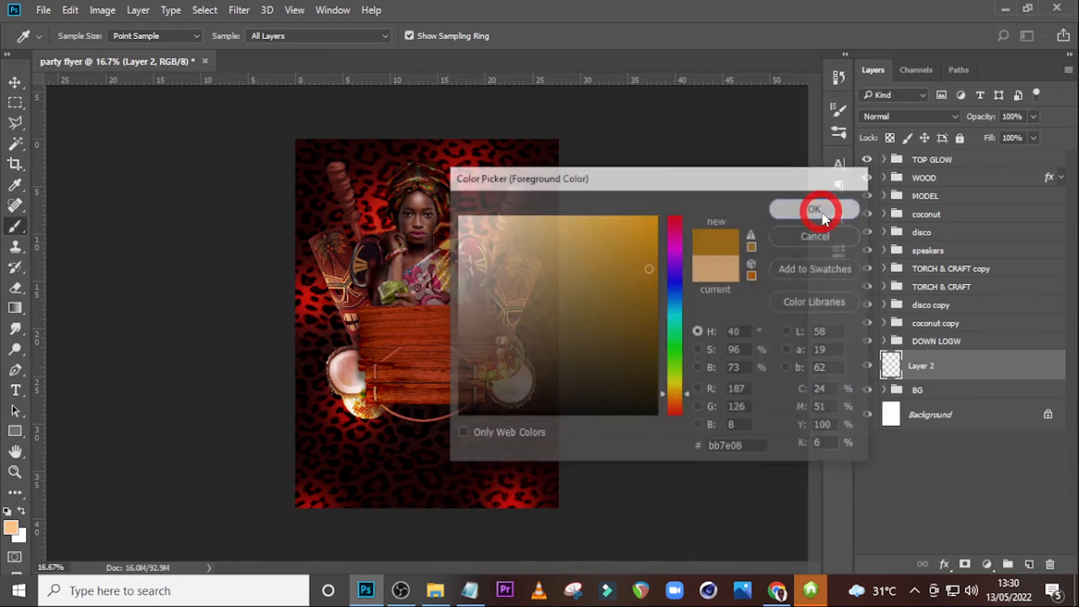
# Stamp the wheel motif below the wooden board, scale it to 68.95% and place it behind the board's lower left corner.
pyautogui.press('b')
pyautogui.click(405, 441)
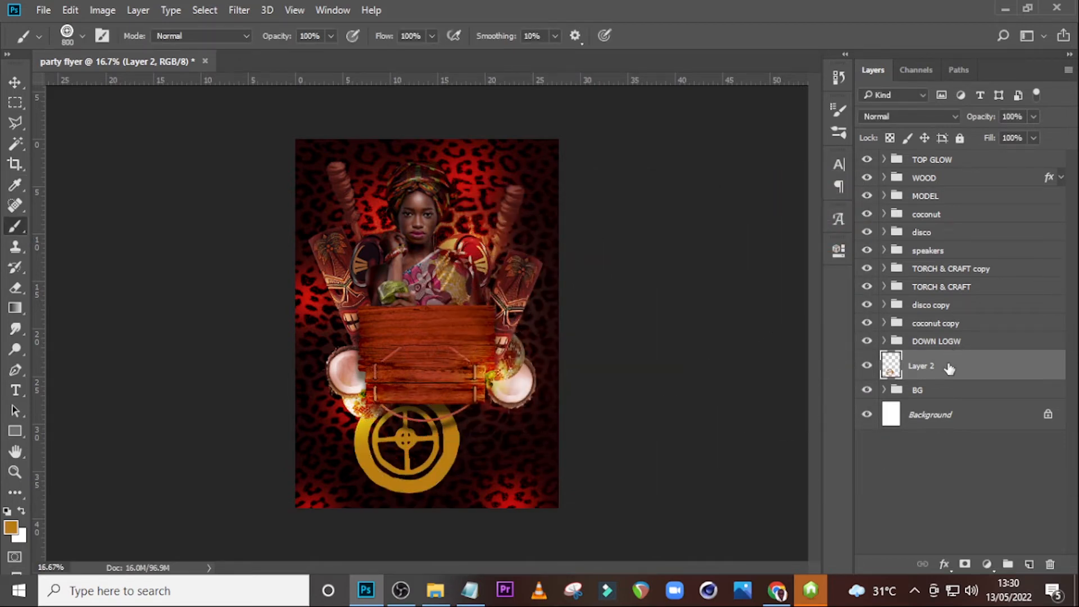
pyautogui.hotkey('ctrl', 't')
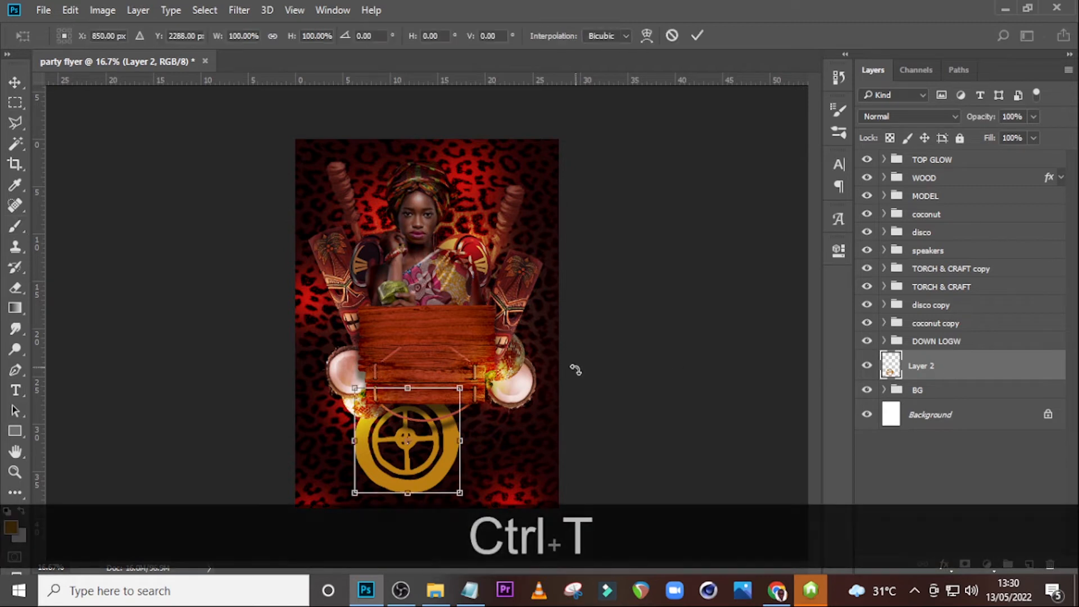
pyautogui.moveTo(463, 380)
pyautogui.mouseDown()
pyautogui.moveTo(398, 476)
pyautogui.moveTo(382, 435)
pyautogui.mouseUp()
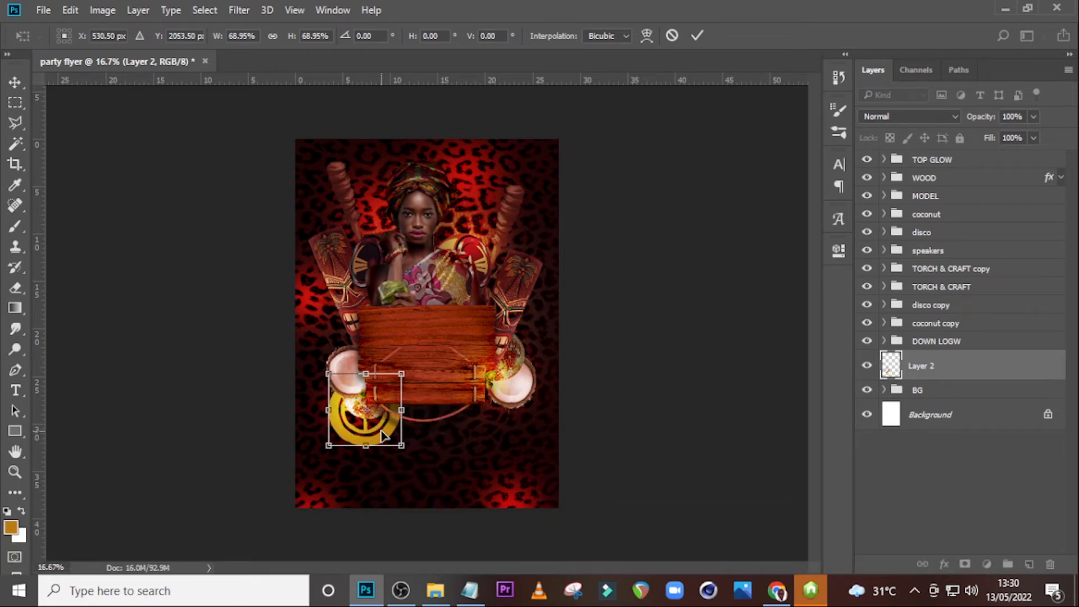
pyautogui.press('Return')
pyautogui.press('b')
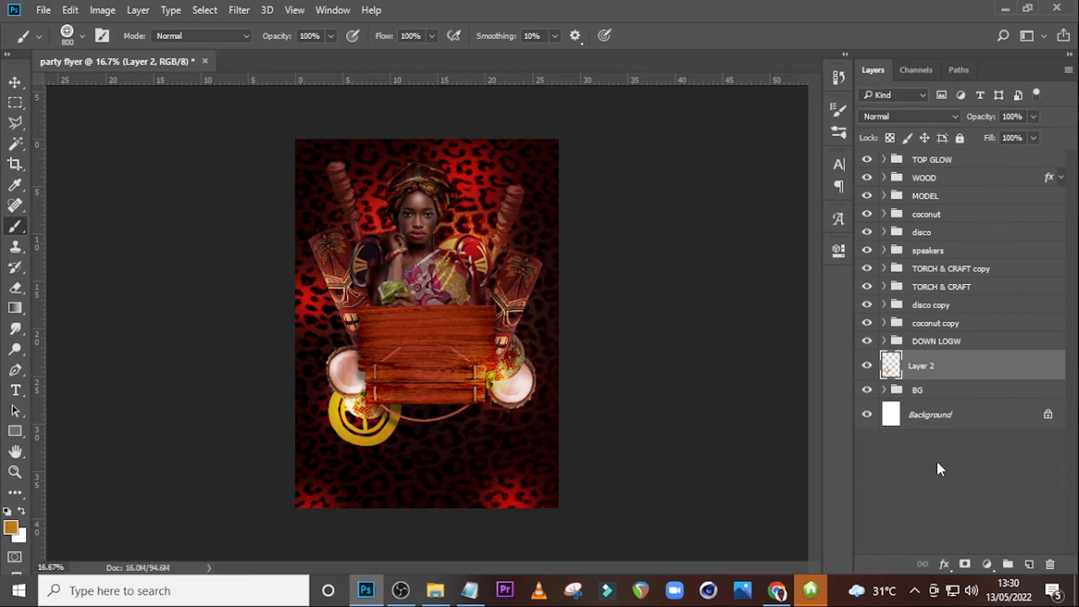
# Add a Hue/Saturation adjustment clipped to the wheel motif's layer with the hue set to -23.
pyautogui.click(985, 565)
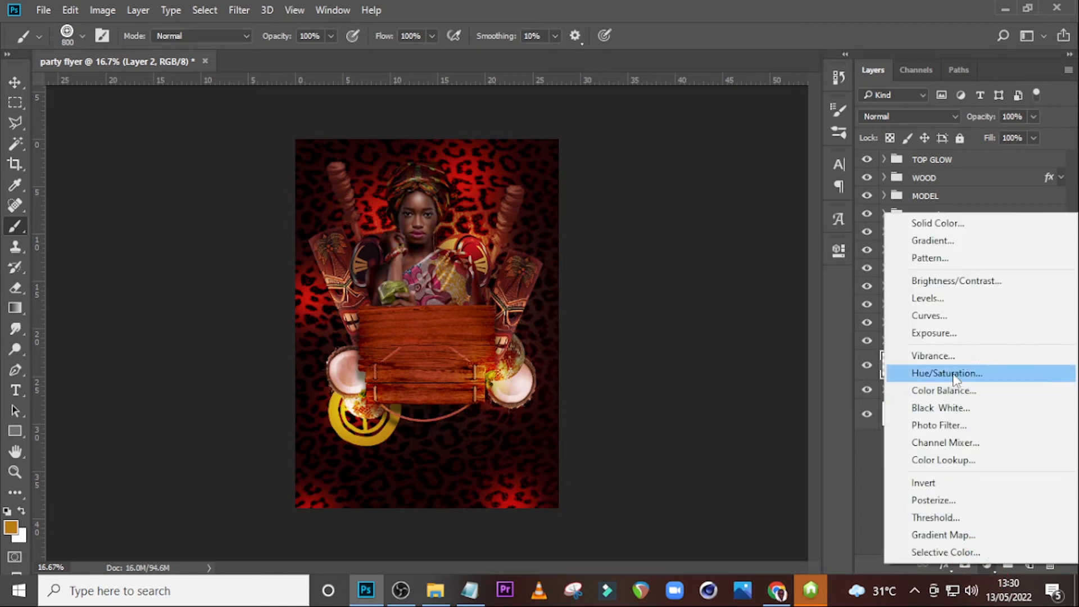
pyautogui.click(927, 373)
pyautogui.click(701, 513)
pyautogui.moveTo(701, 353); pyautogui.dragTo(681, 346)
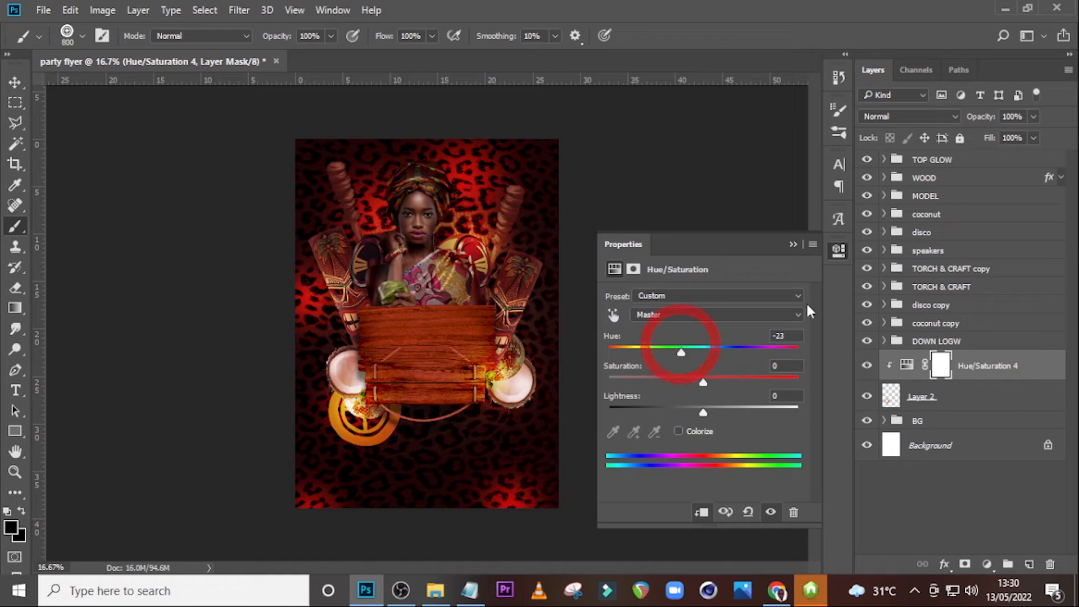
pyautogui.click(791, 243)
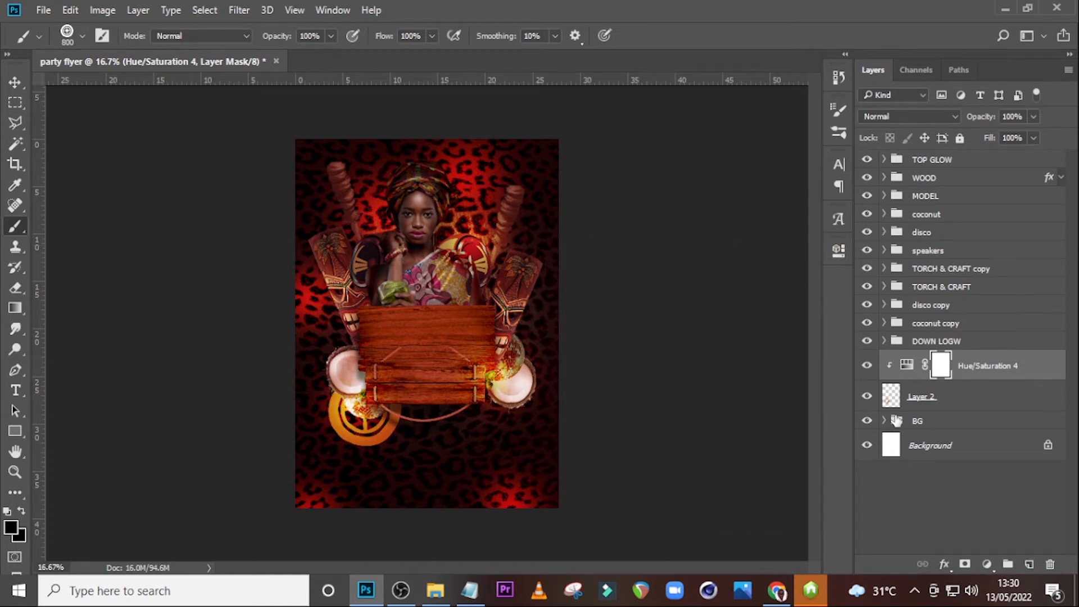
# Group the wheel motif layer with its Hue/Saturation adjustment and name the group ethnic 1.
pyautogui.keyDown('ctrl'); pyautogui.click(961, 405); pyautogui.keyUp('ctrl')
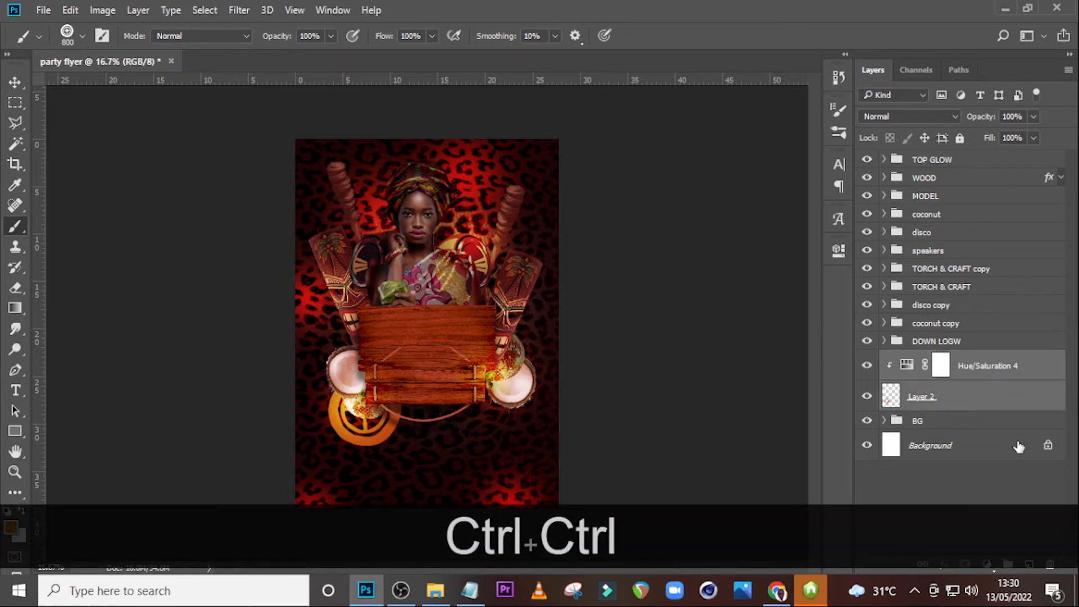
pyautogui.hotkey('ctrl', 'g')
pyautogui.doubleClick(926, 360)
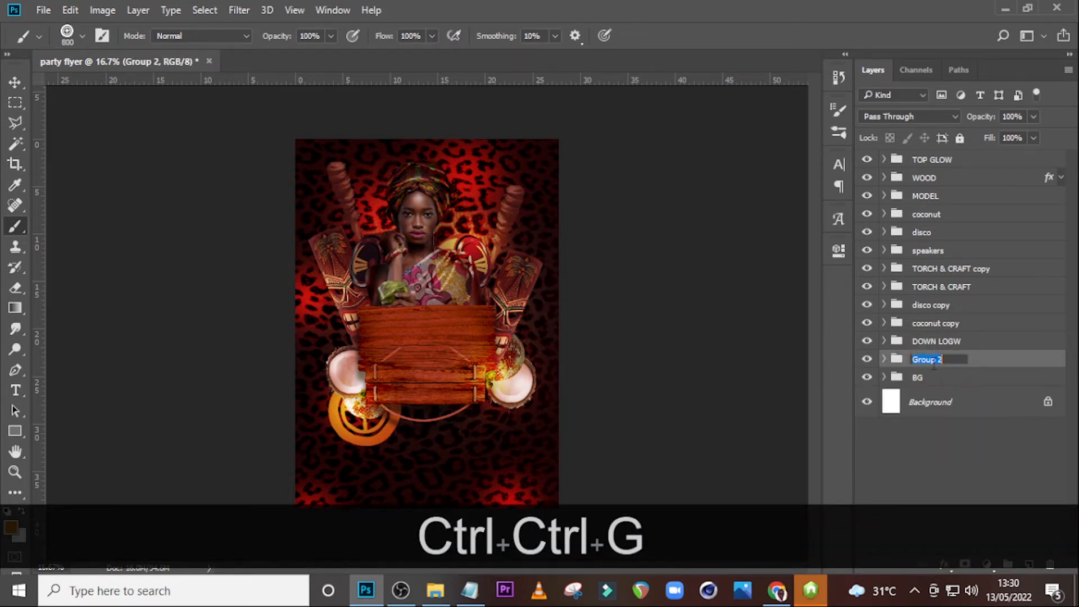
pyautogui.write('ethniv')
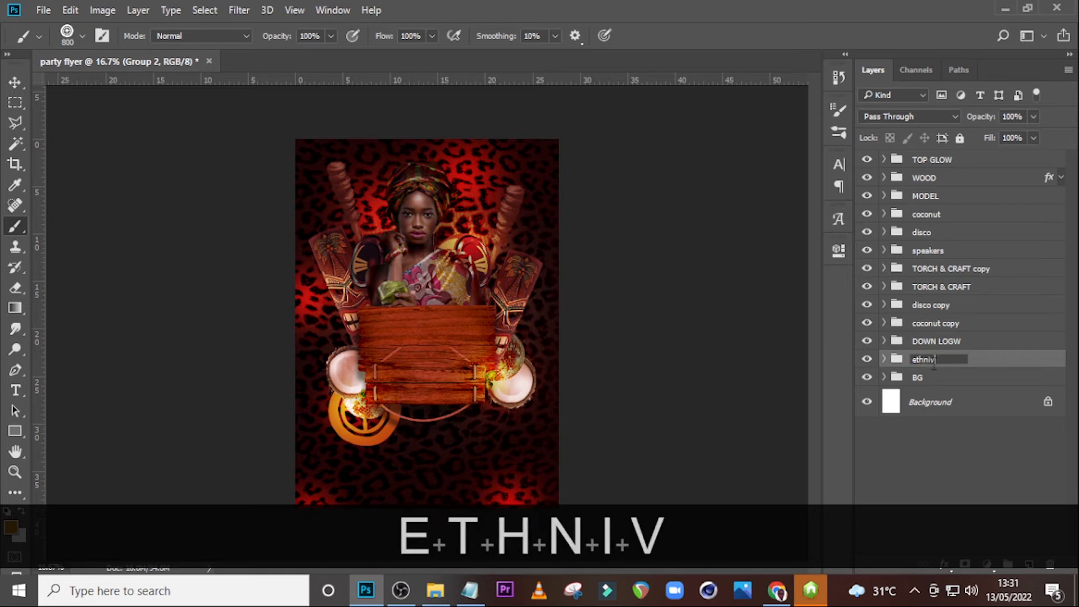
pyautogui.press('BackSpace')
pyautogui.write('c 1')
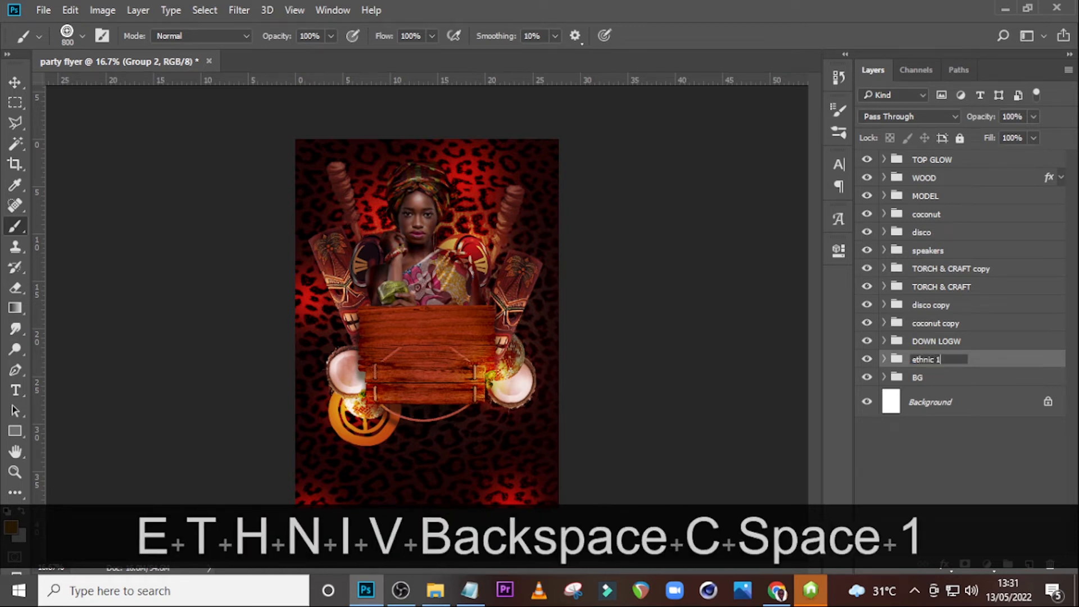
pyautogui.press('Return')
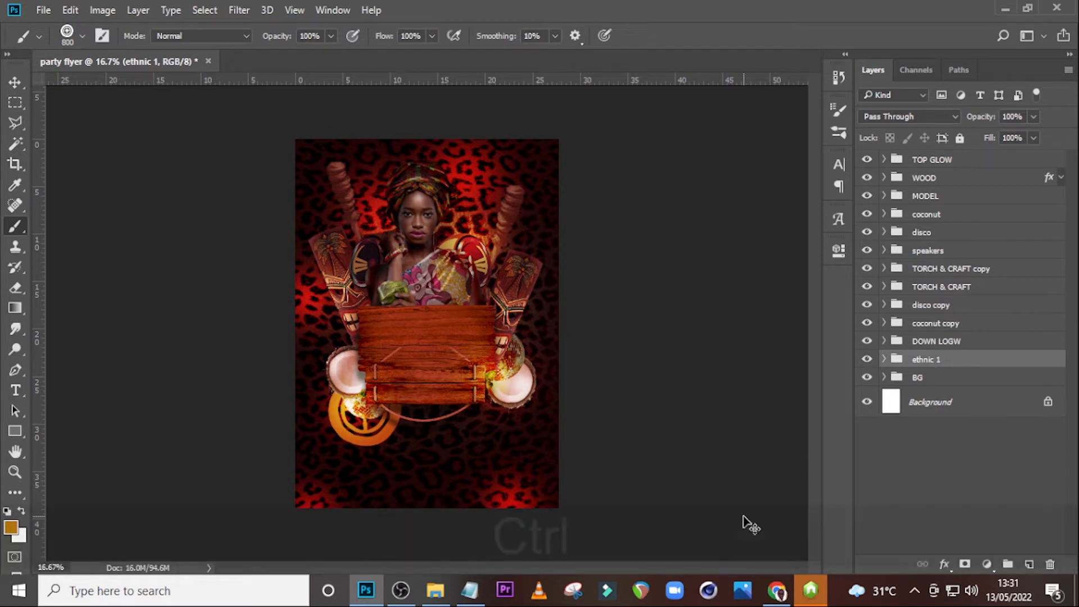
# Duplicate the ethnic 1 group and scale the copy down around its center inside the original wheel.
pyautogui.hotkey('ctrl', 'j')
pyautogui.hotkey('ctrl', 't')
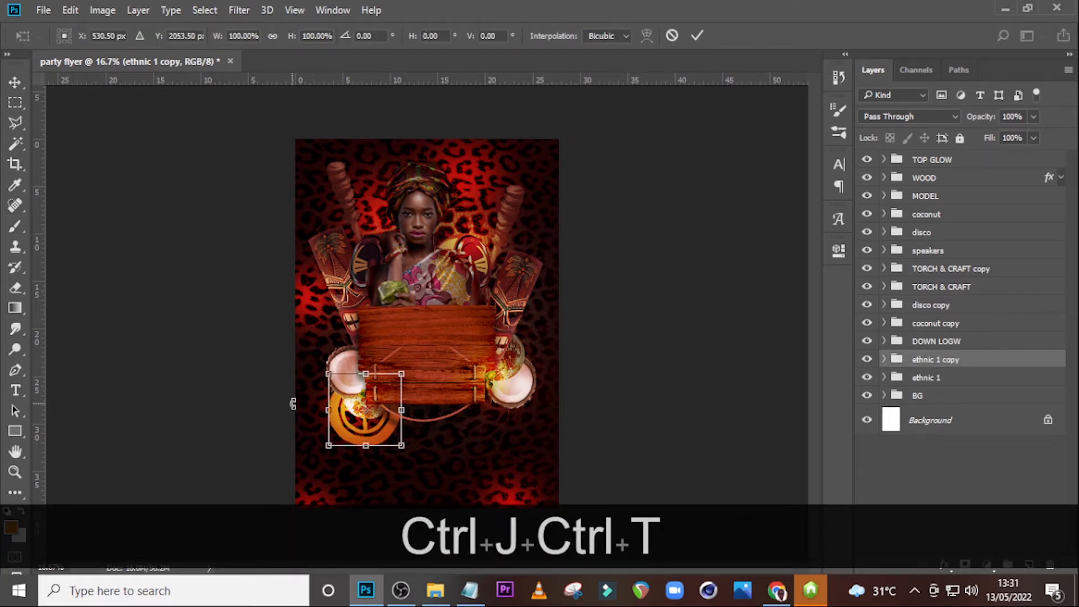
pyautogui.moveTo(401, 445); pyautogui.dragTo(381, 425)
pyautogui.press('Return')
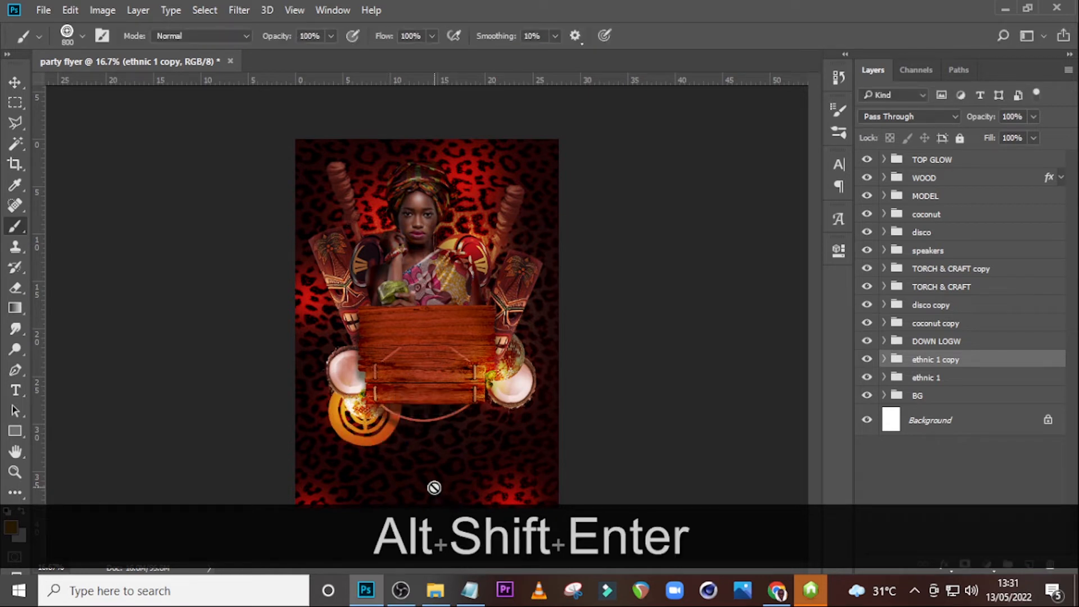
pyautogui.press('v')
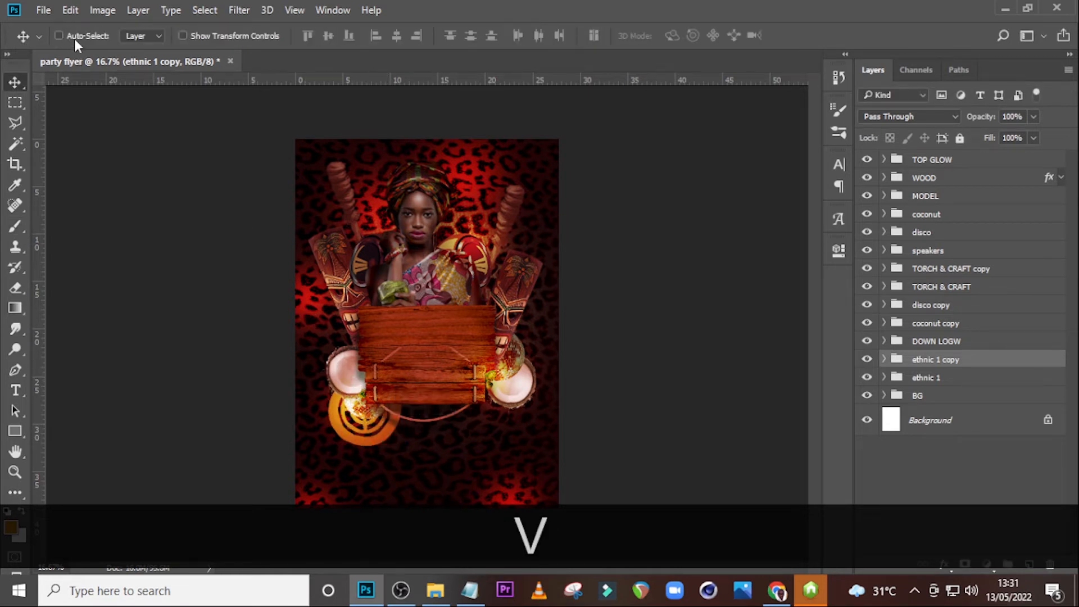
# Move the smaller wheel motif copy from the board's lower left corner up behind the speaker at the model's right-hand side.
pyautogui.moveTo(375, 428); pyautogui.dragTo(513, 277)
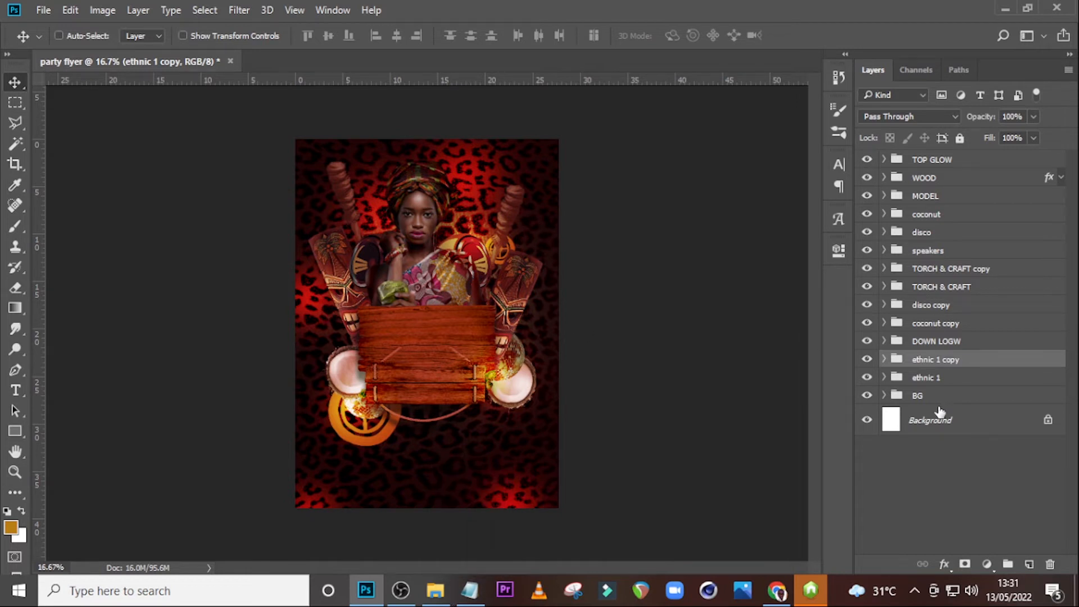
# Add a new layer above the ethnic 1 copy group and choose the 2500 px four-spoke wheel ethnic brush tip.
pyautogui.click(1028, 564)
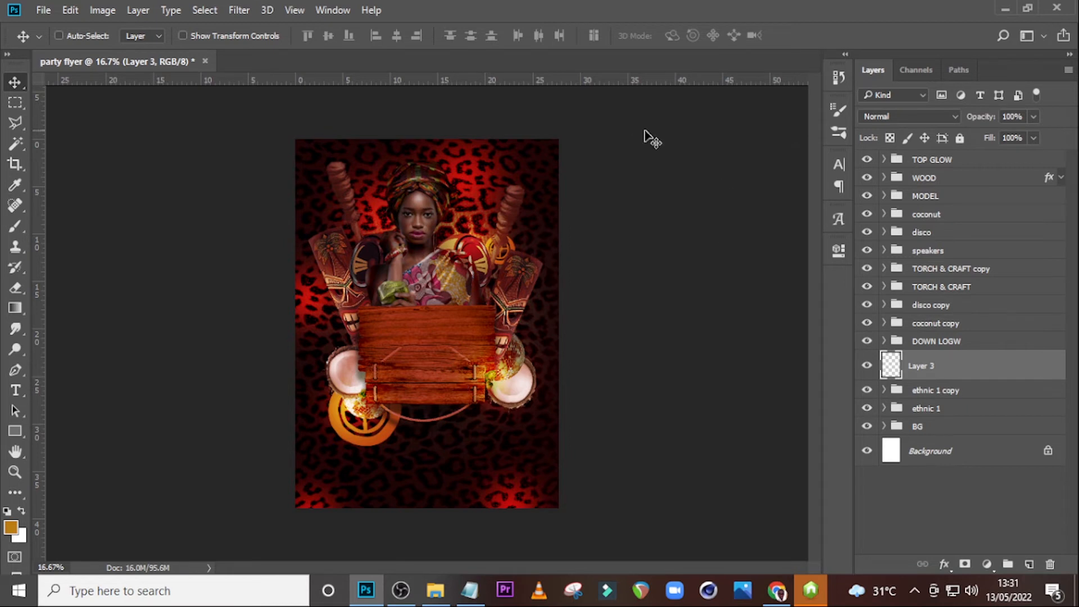
pyautogui.click(838, 137)
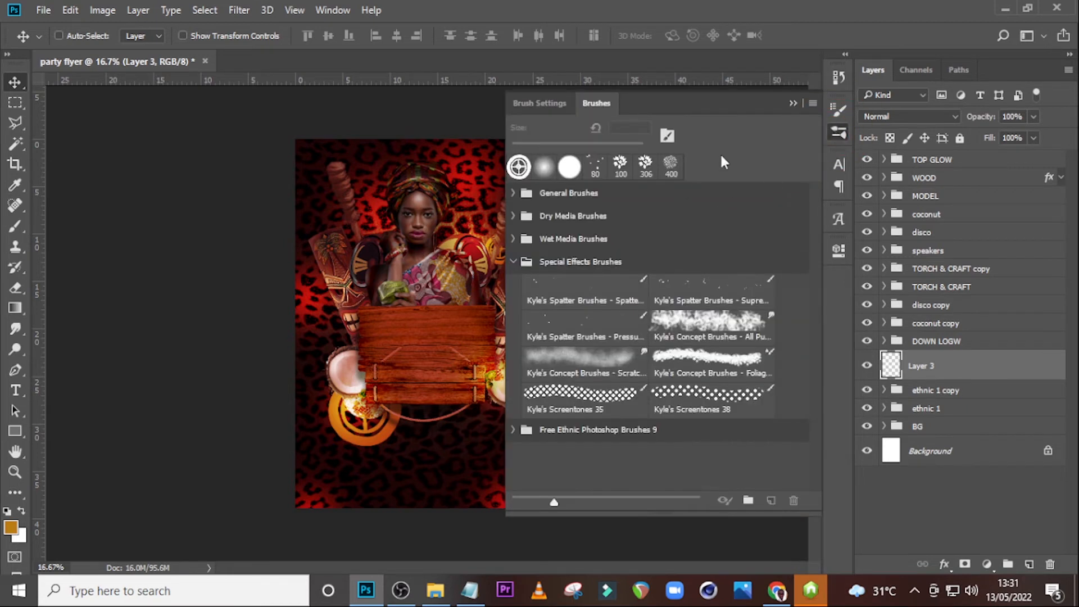
pyautogui.click(836, 111)
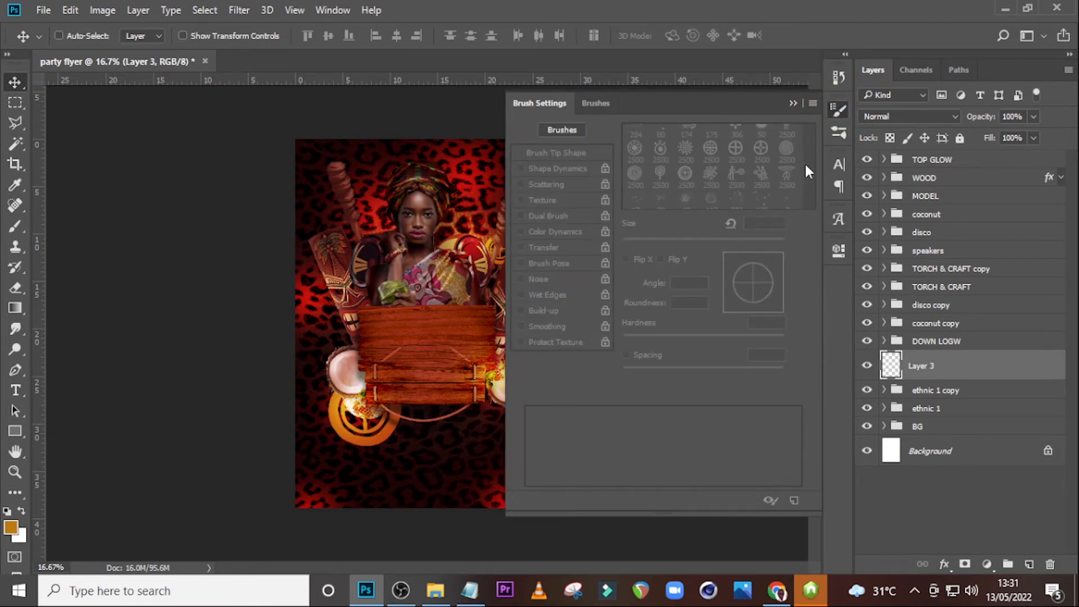
pyautogui.press('b')
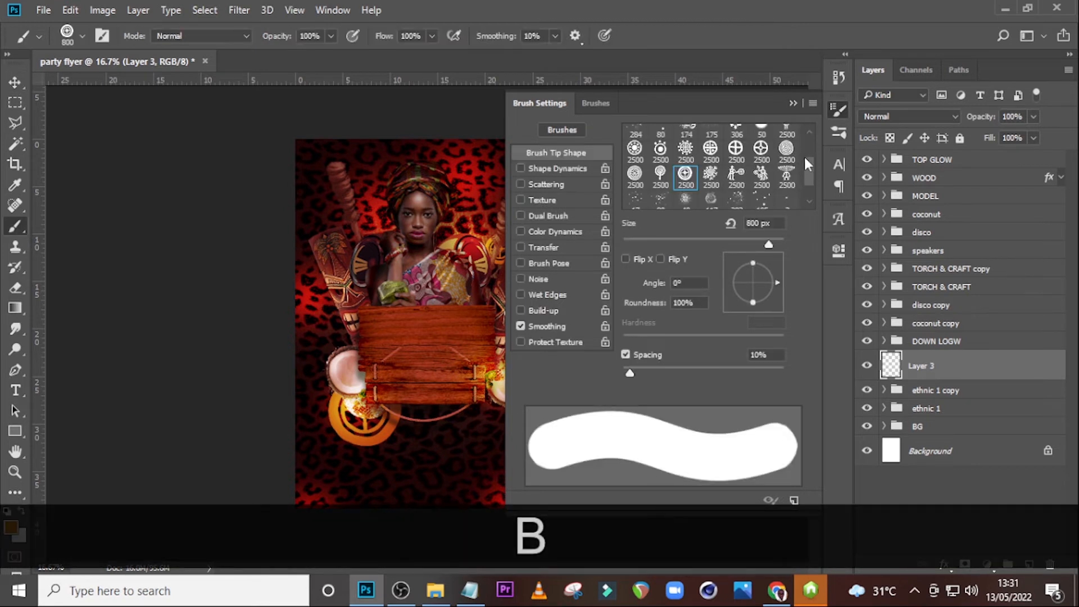
pyautogui.moveTo(812, 166); pyautogui.dragTo(811, 158)
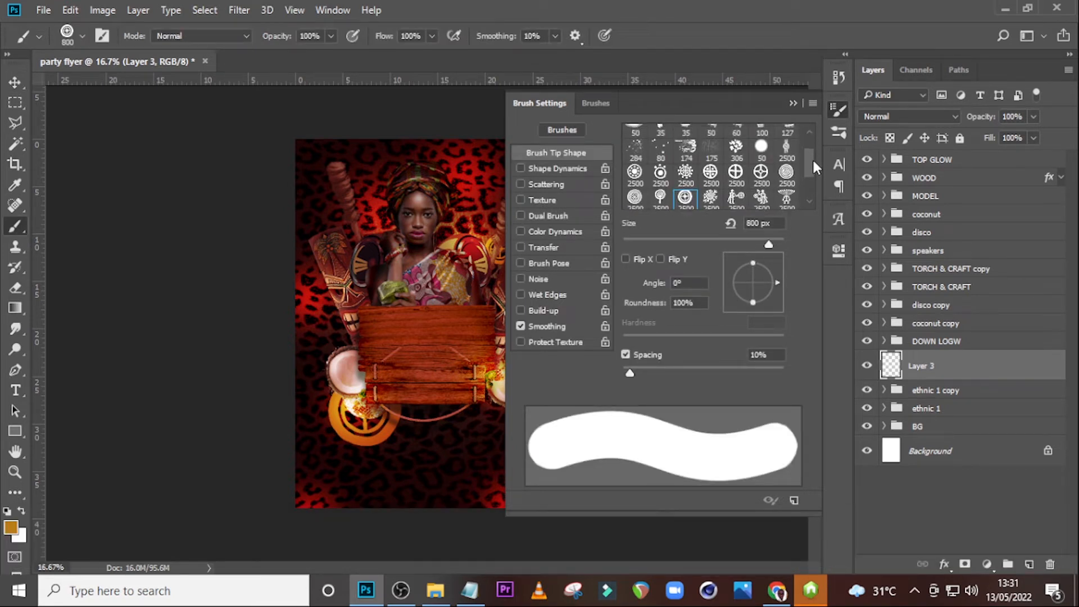
pyautogui.click(711, 175)
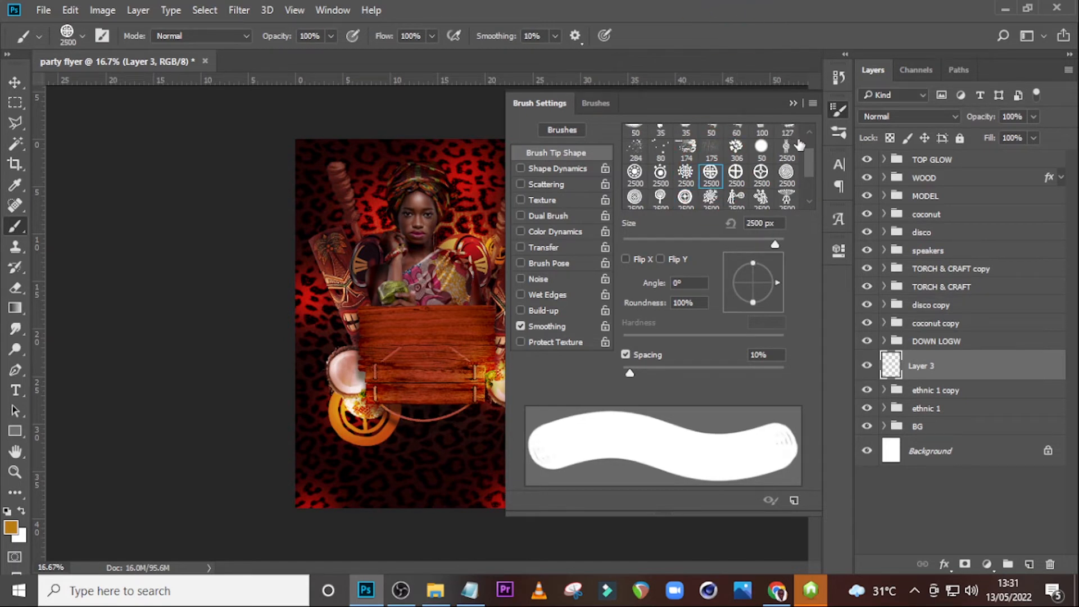
pyautogui.click(793, 104)
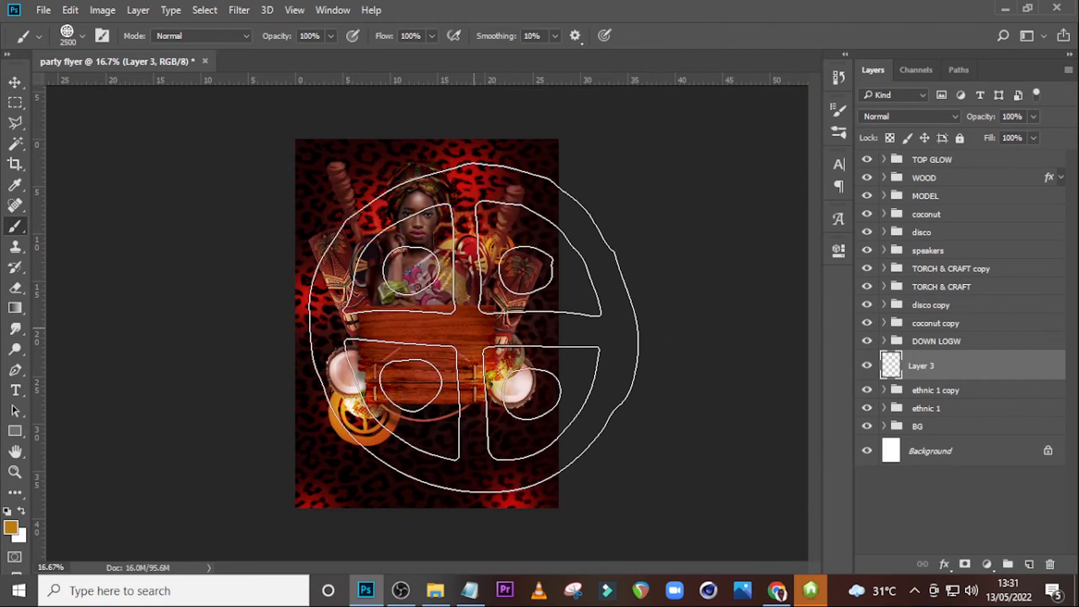
# Reduce the brush size to 1200 px and stamp the four-spoke wheel once across the wooden board's lower edge.
pyautogui.press('[')
pyautogui.press('[')
pyautogui.press('[')
pyautogui.press('[')
pyautogui.press('[')
pyautogui.press('[')
pyautogui.press('[')
pyautogui.press('[')
pyautogui.press('[')
pyautogui.press('[')
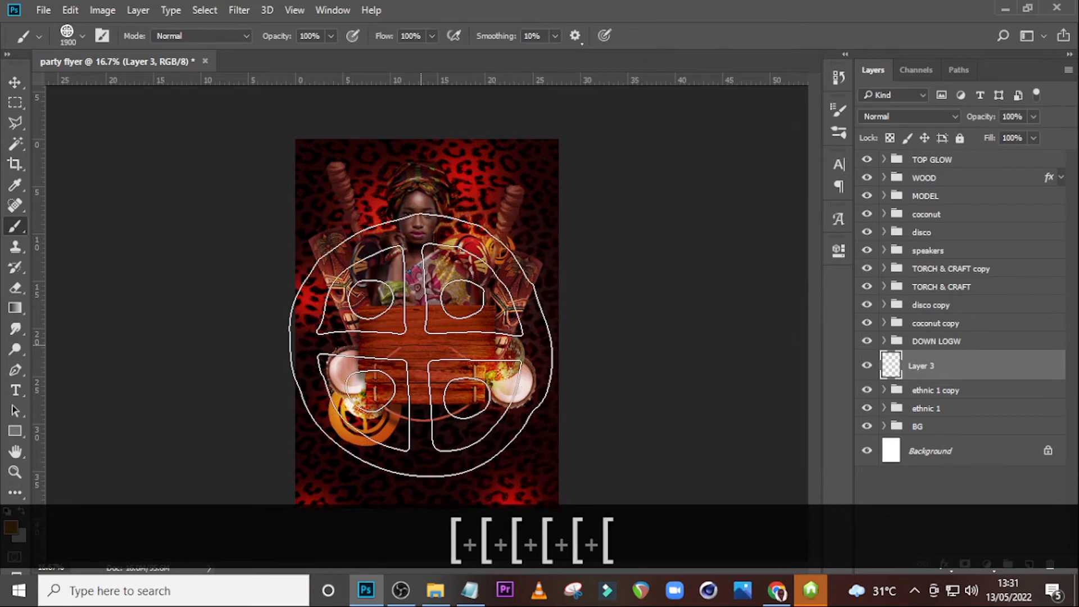
pyautogui.press('[')
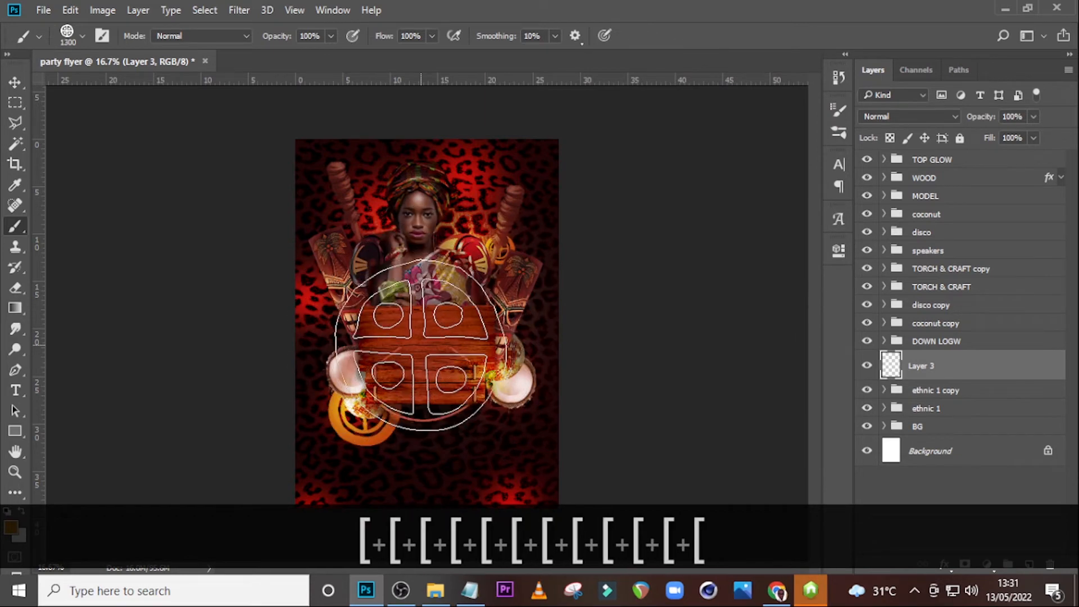
pyautogui.press('[')
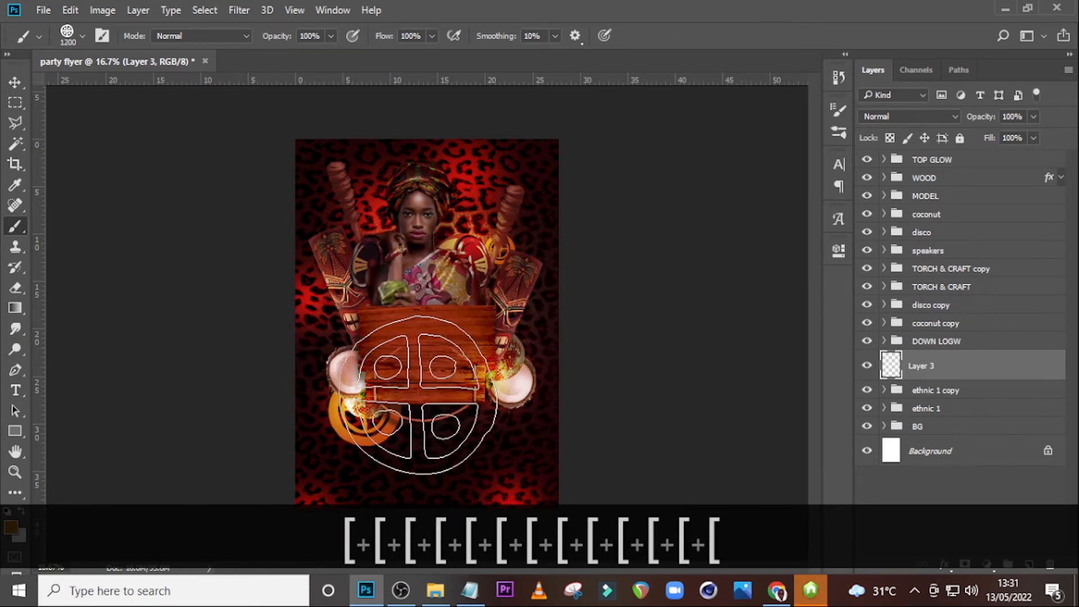
pyautogui.click(416, 399)
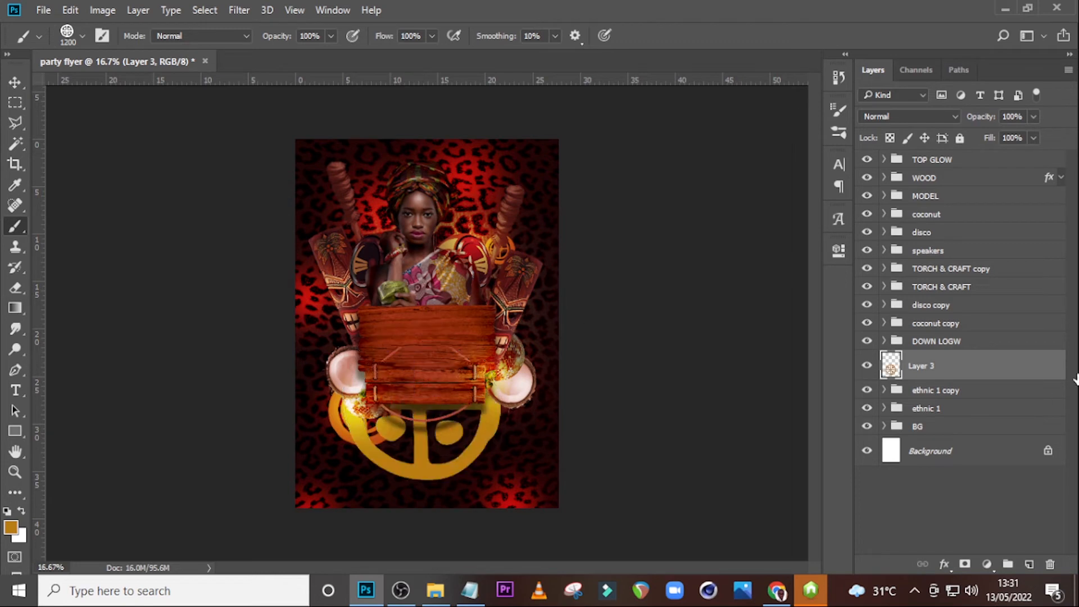
# Group the new wheel layer and clip a copy of the ethnic 1 copy group's Hue/Saturation adjustment to it.
pyautogui.hotkey('ctrl', 'g')
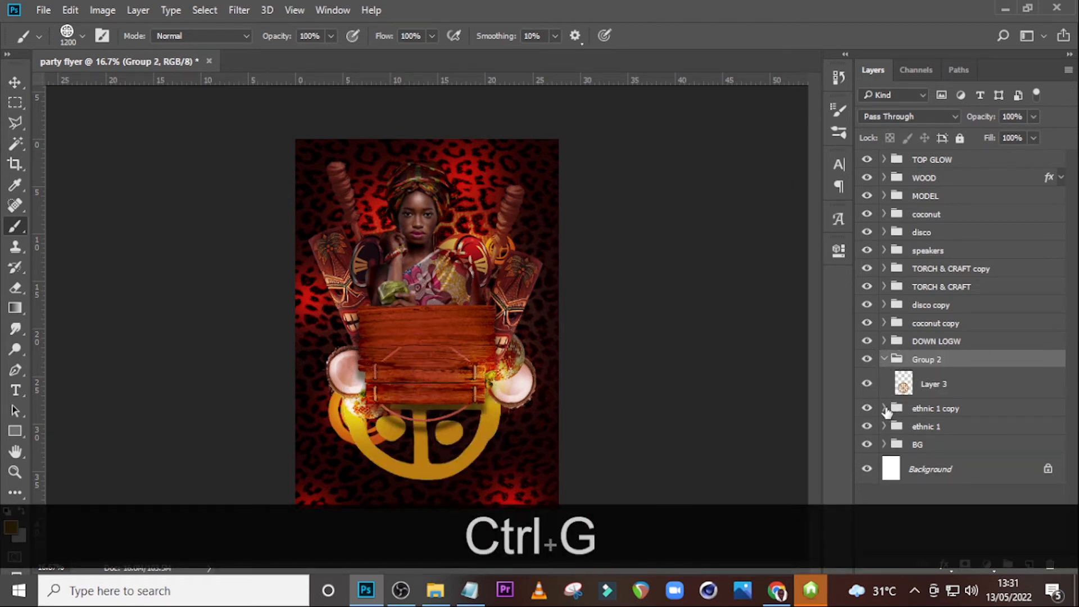
pyautogui.click(884, 408)
pyautogui.moveTo(988, 440); pyautogui.dragTo(987, 378)
pyautogui.doubleClick(908, 385)
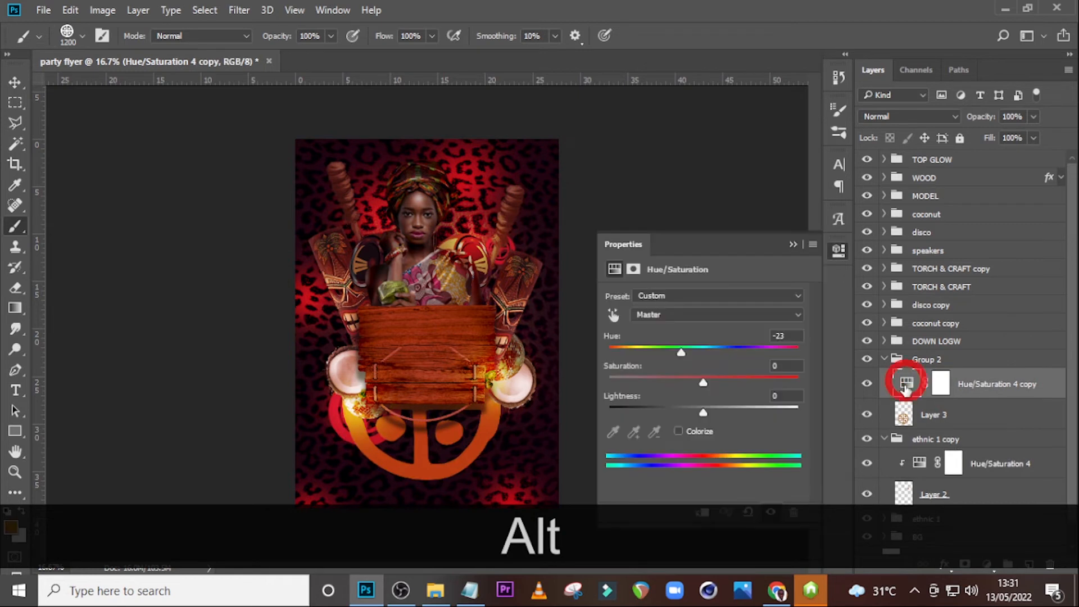
pyautogui.click(699, 512)
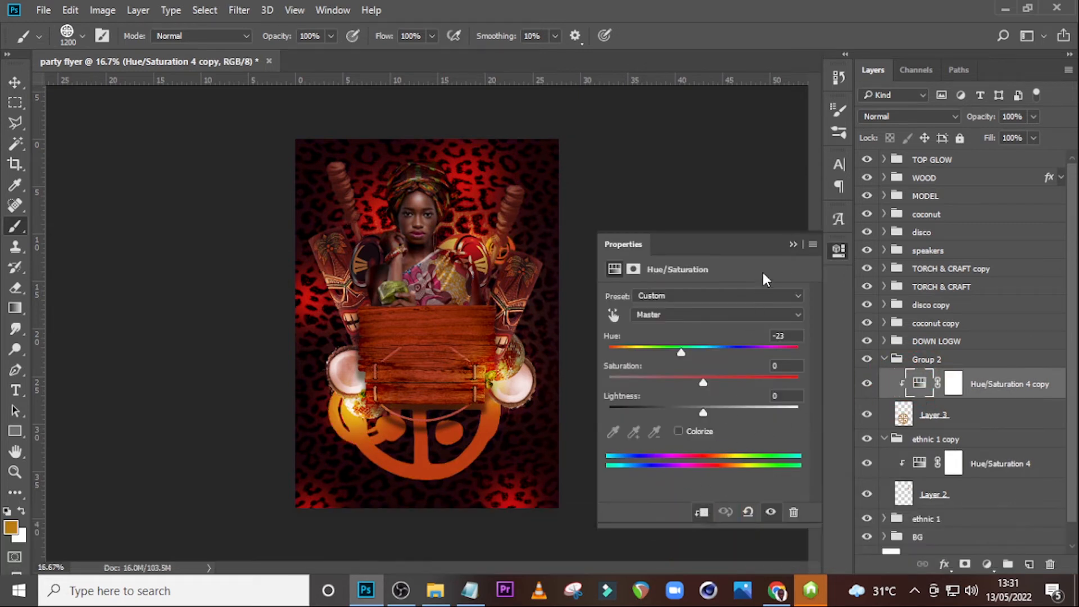
pyautogui.click(791, 245)
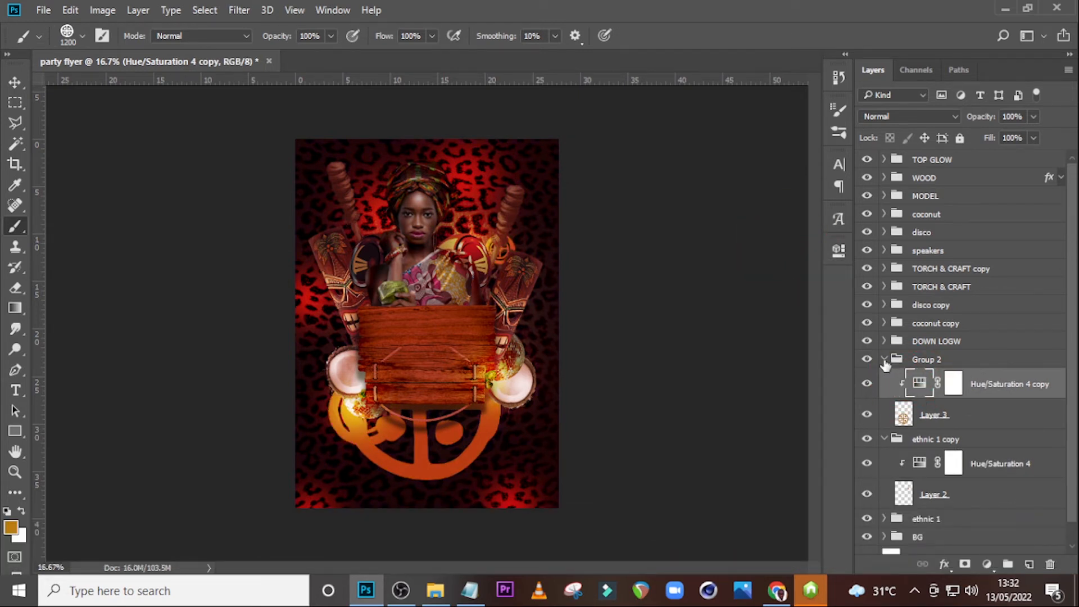
pyautogui.click(884, 360)
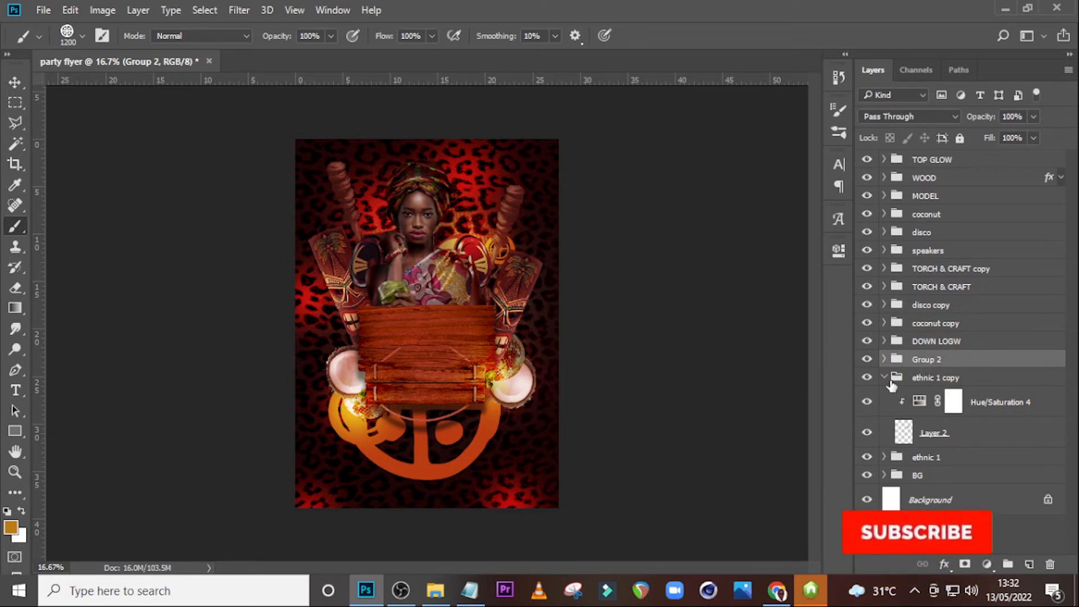
pyautogui.click(885, 377)
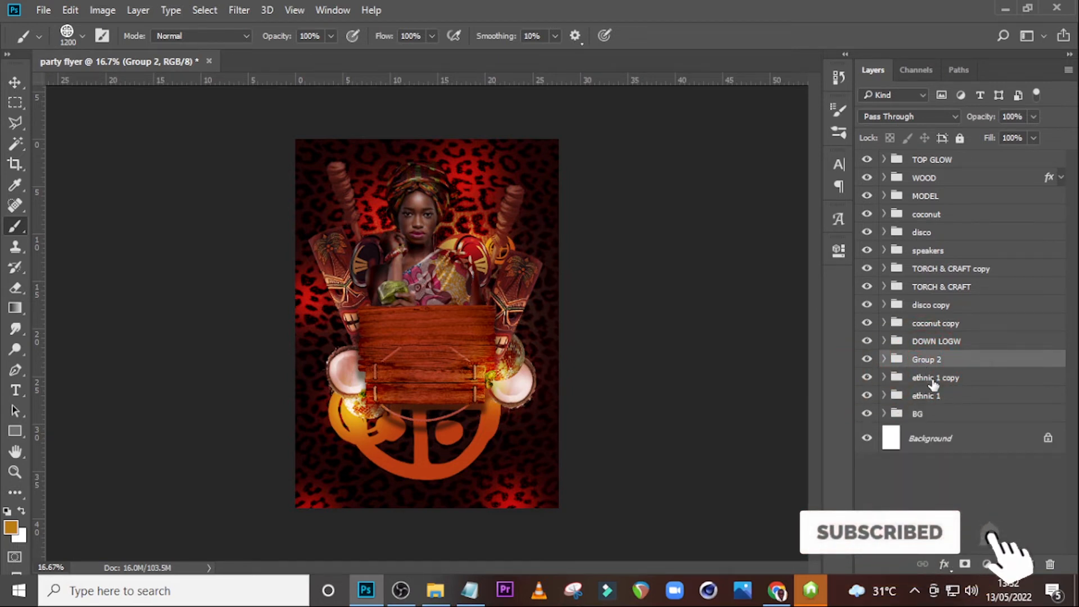
# Rename the ethnic 1 copy group as ethnic 2 and the new wheel's group as ethnic 3.
pyautogui.doubleClick(933, 379)
pyautogui.moveTo(935, 379); pyautogui.dragTo(983, 388)
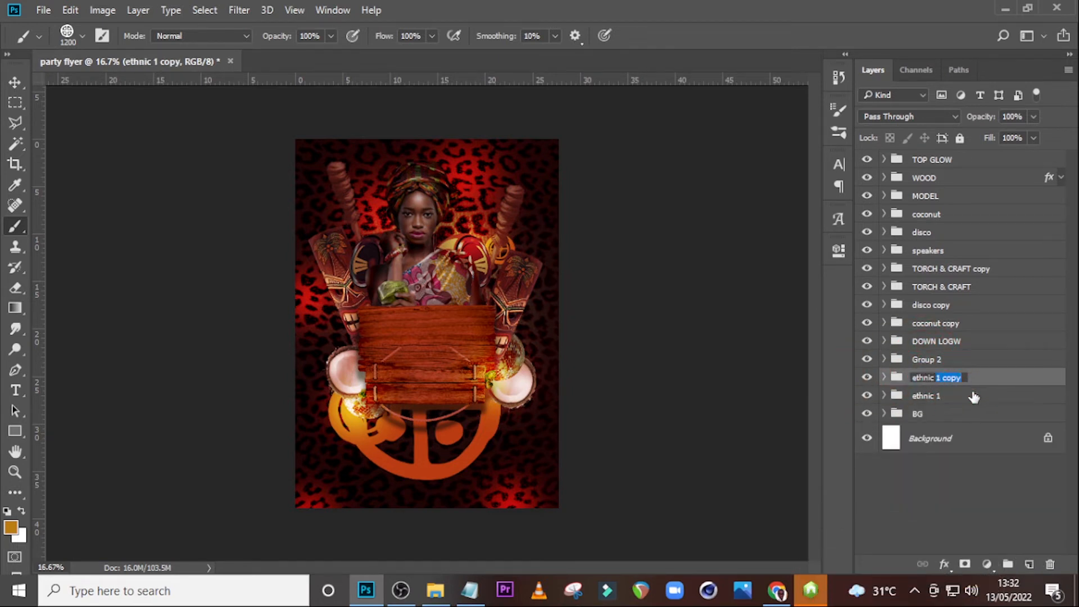
pyautogui.write('2')
pyautogui.press('Return')
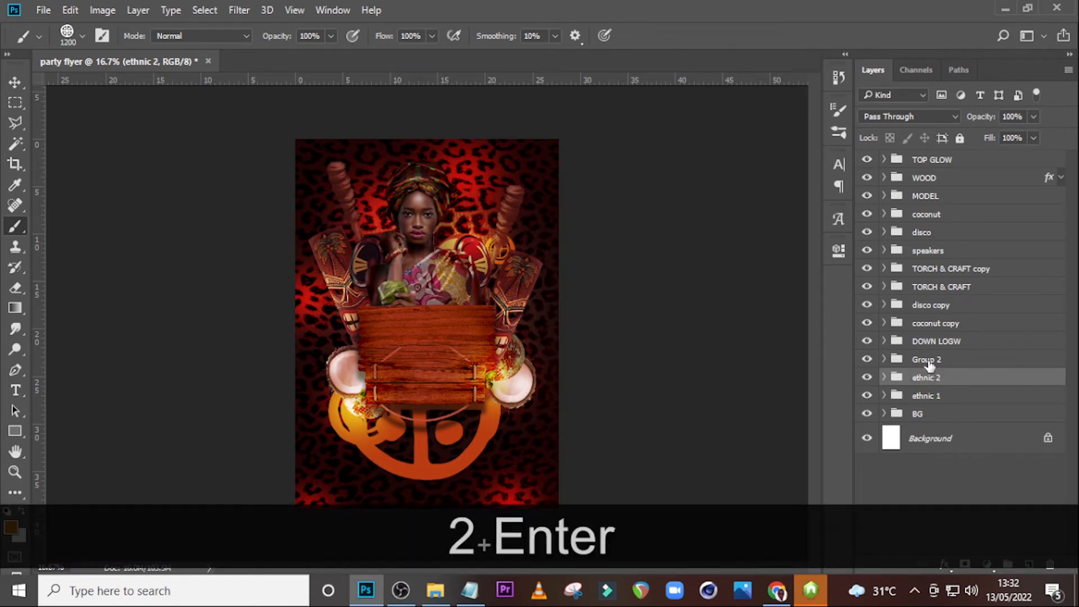
pyautogui.doubleClick(930, 362)
pyautogui.write('eth')
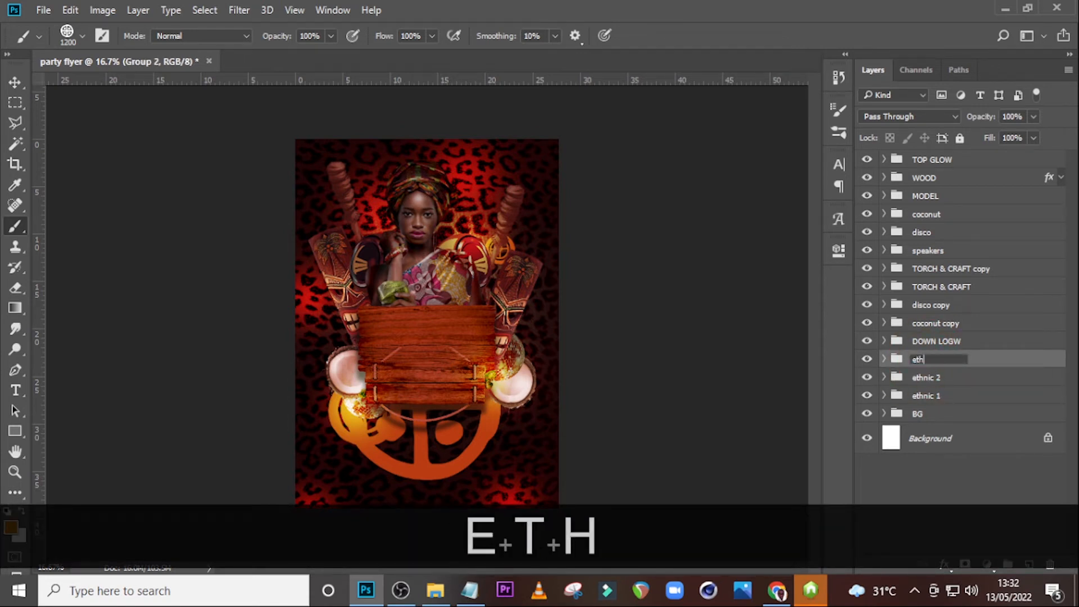
pyautogui.write('nic 3')
pyautogui.press('Return')
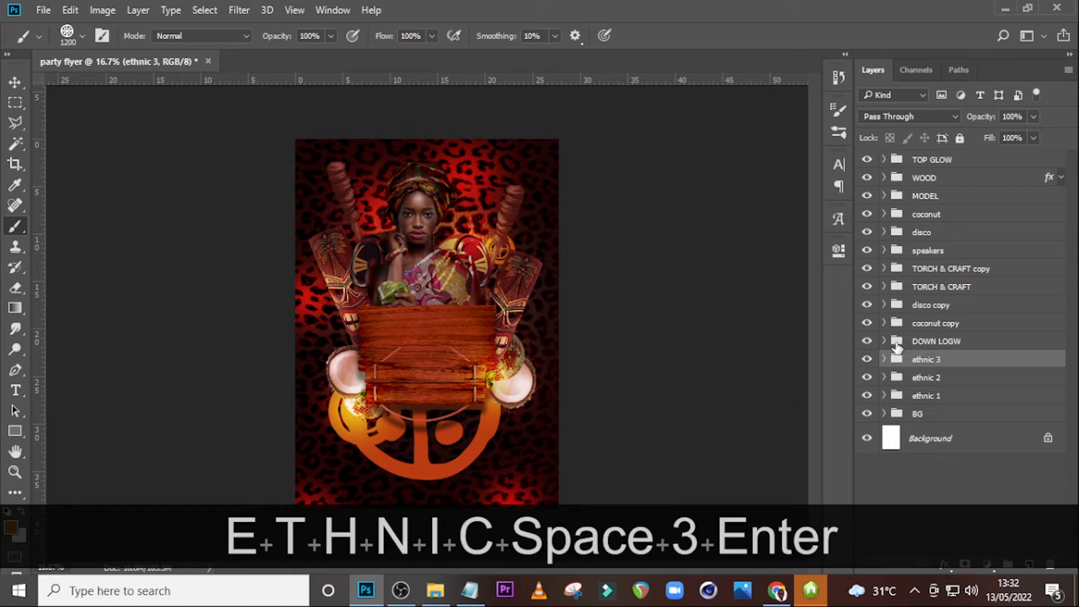
# Scale the ethnic 3 wheel down to a small motif and place it beside the board's upper right corner, below the carving.
pyautogui.hotkey('ctrl', 't')
pyautogui.moveTo(475, 365); pyautogui.dragTo(532, 335)
pyautogui.press('Return')
pyautogui.press('v')
pyautogui.press('ctrl')
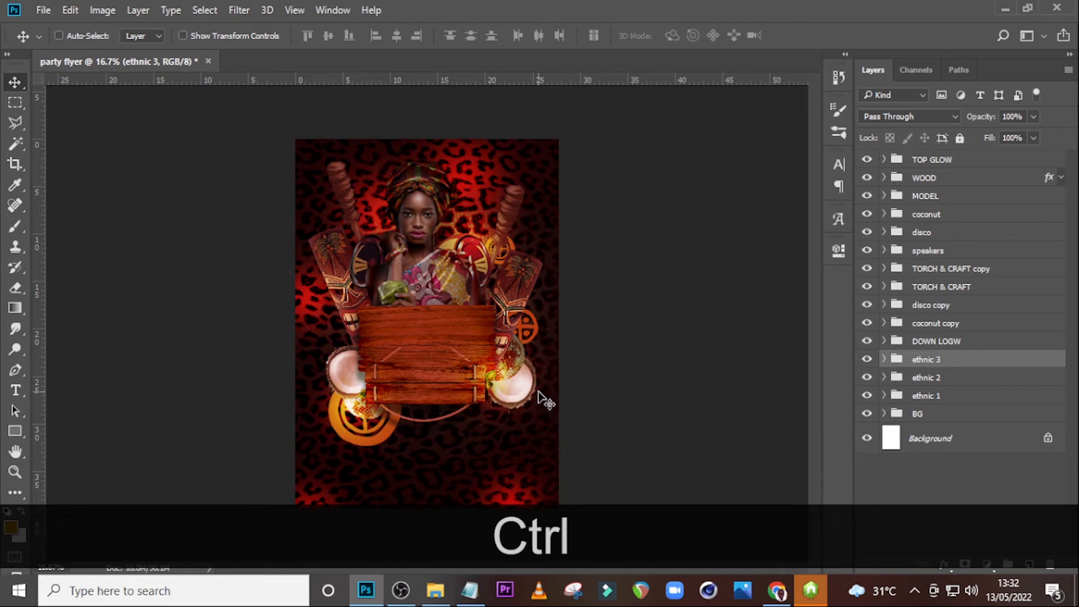
pyautogui.press('shift')
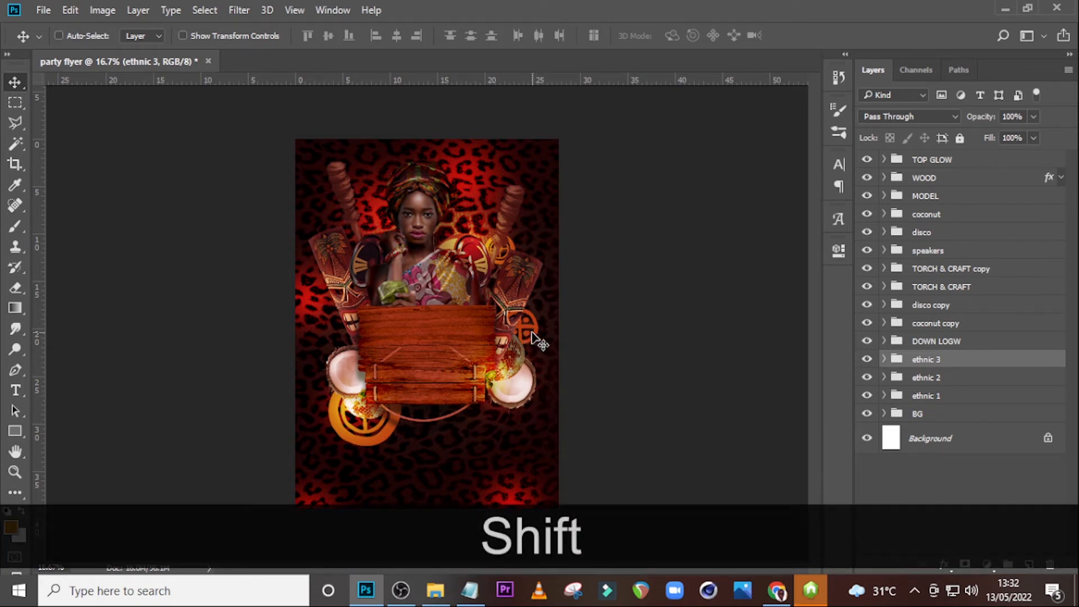
pyautogui.hotkey('ctrl', 'shift', 't')
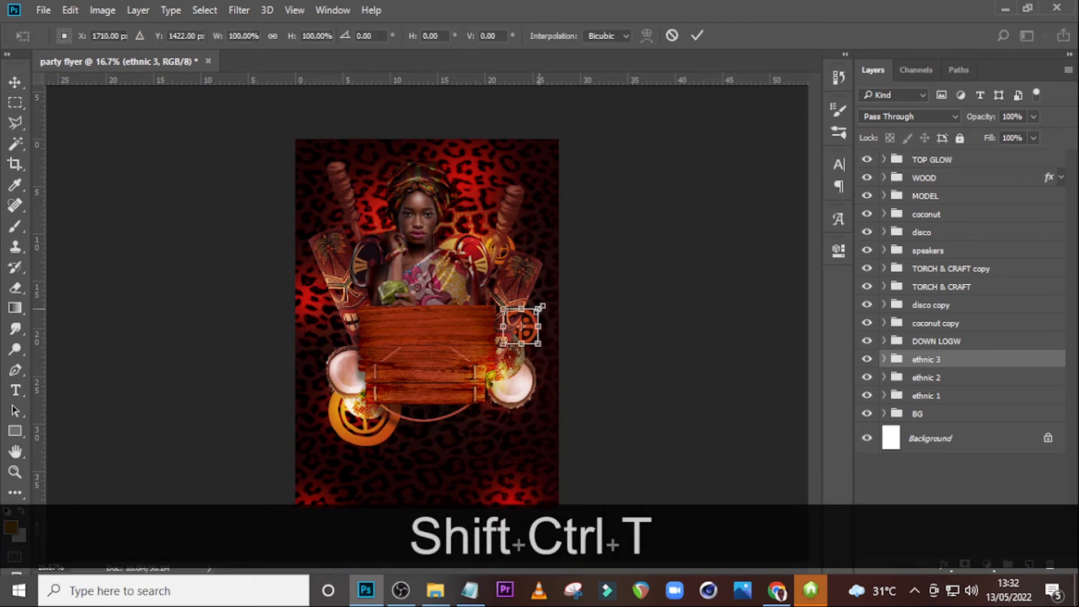
pyautogui.moveTo(540, 307); pyautogui.dragTo(529, 314)
pyautogui.press('Return')
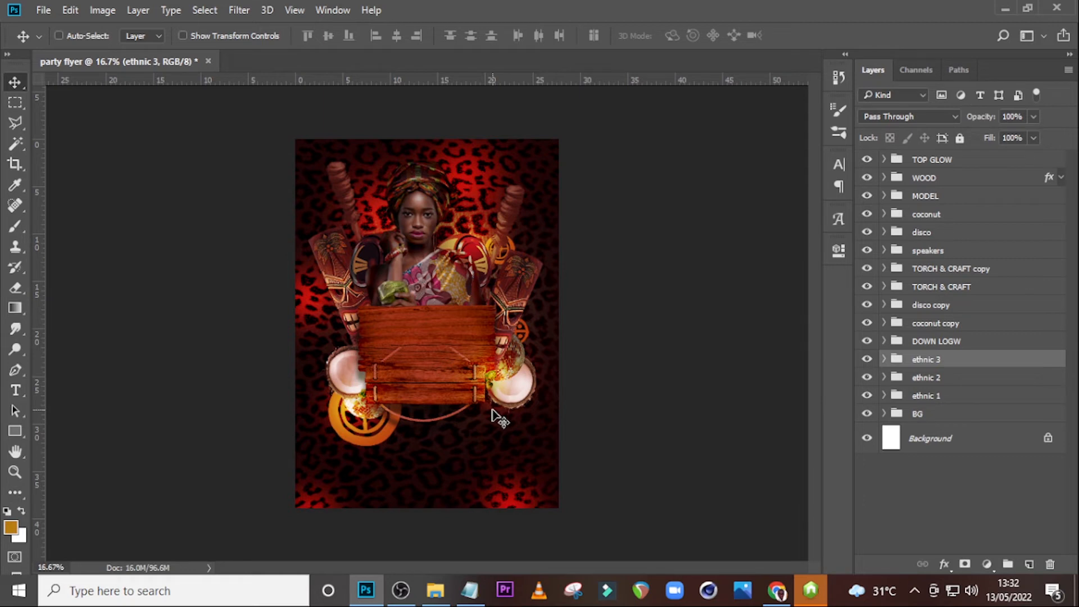
# Duplicate the ethnic 3 group, enlarge the copy to 187.24% and place it behind the coconut at the board's lower right.
pyautogui.hotkey('ctrl', 'j')
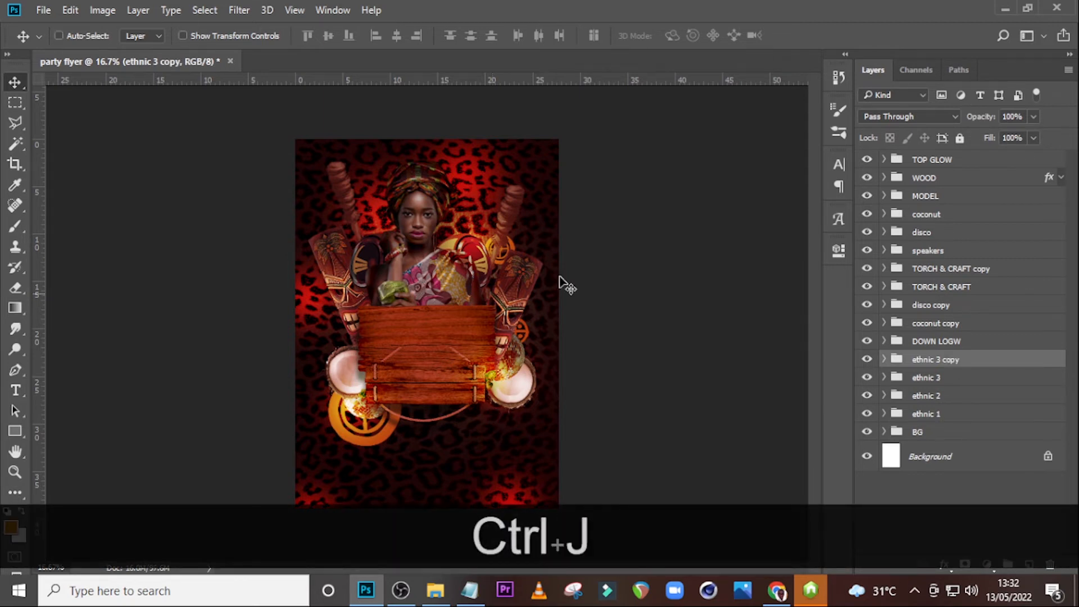
pyautogui.moveTo(519, 365); pyautogui.dragTo(481, 368)
pyautogui.hotkey('ctrl', 'shift', 't')
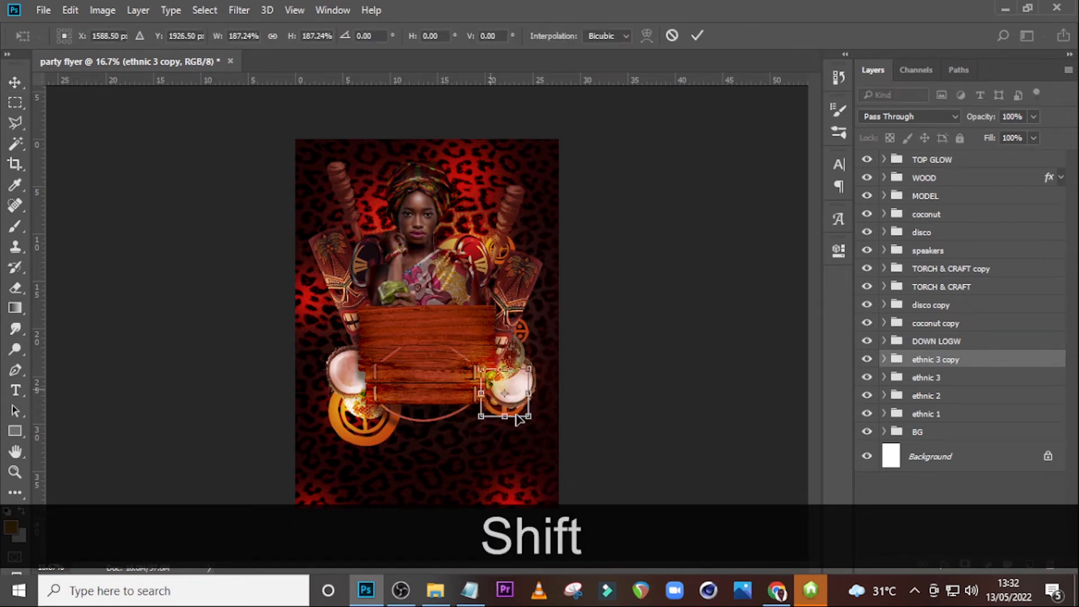
pyautogui.press('Return')
# Scale the ethnic 1 wheel to 82.10% width and 68.90% height and shift it down and left behind the disco ball.
pyautogui.click(930, 398)
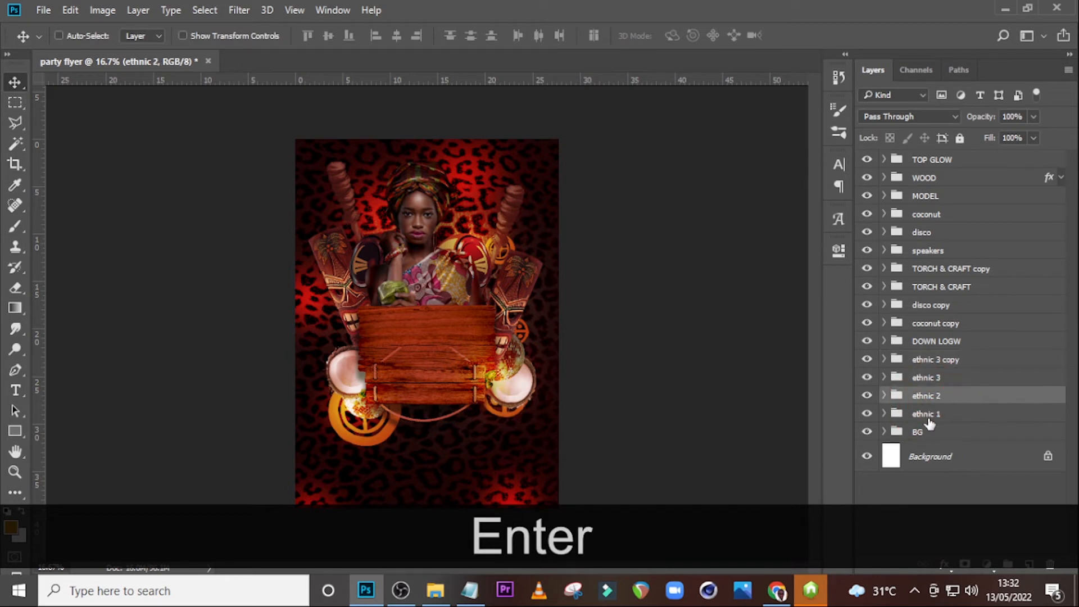
pyautogui.click(927, 415)
pyautogui.hotkey('ctrl', 't')
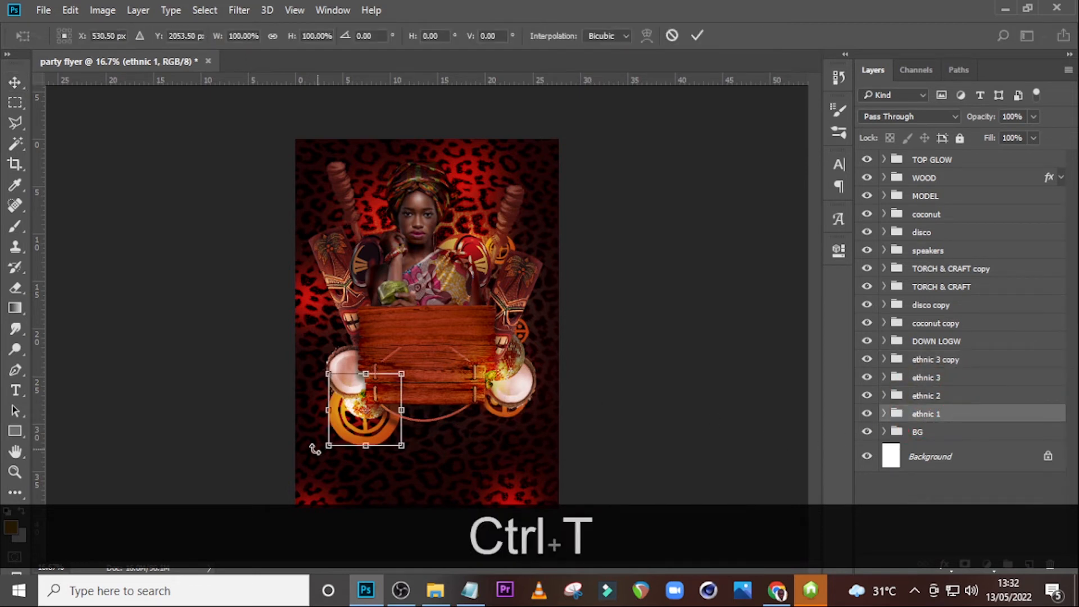
pyautogui.moveTo(328, 446); pyautogui.dragTo(342, 422)
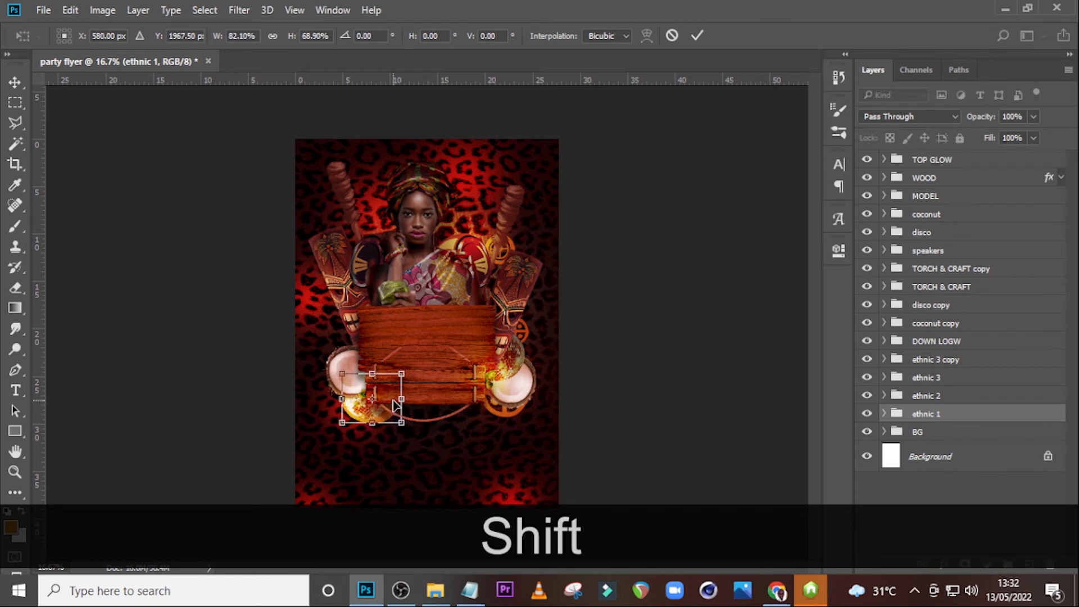
pyautogui.hotkey('shift', 'Left')
pyautogui.hotkey('shift', 'Left')
pyautogui.hotkey('shift', 'Left')
pyautogui.hotkey('shift', 'Left')
pyautogui.hotkey('shift', 'Left')
pyautogui.hotkey('shift', 'Left')
pyautogui.hotkey('shift', 'Down')
pyautogui.hotkey('shift', 'Down')
pyautogui.hotkey('shift', 'Down')
pyautogui.hotkey('shift', 'Down')
pyautogui.hotkey('shift', 'Down')
pyautogui.hotkey('shift', 'Down')
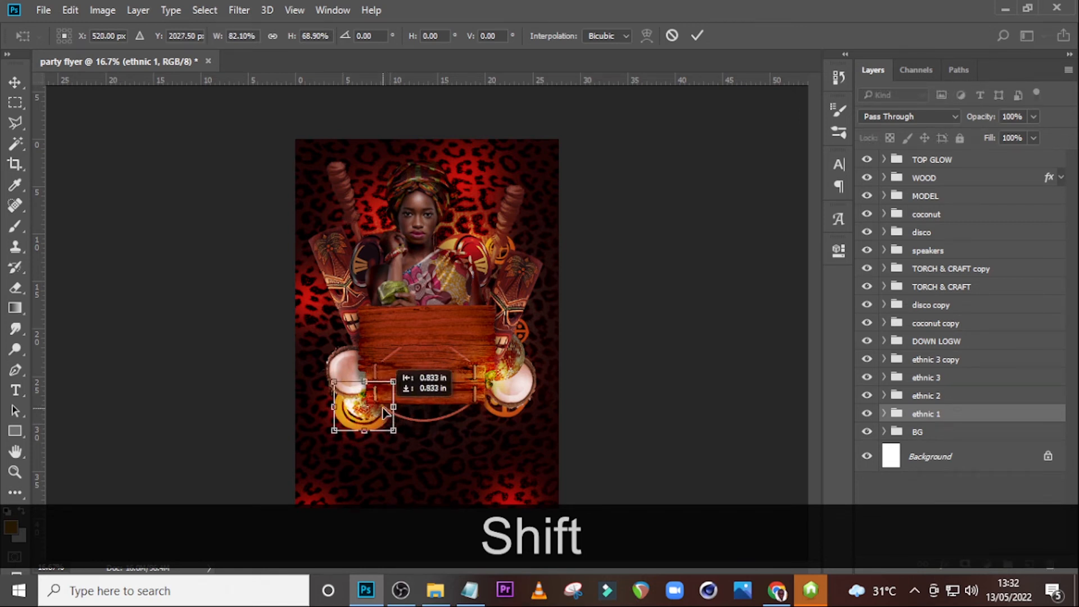
pyautogui.hotkey('shift', 'Return')
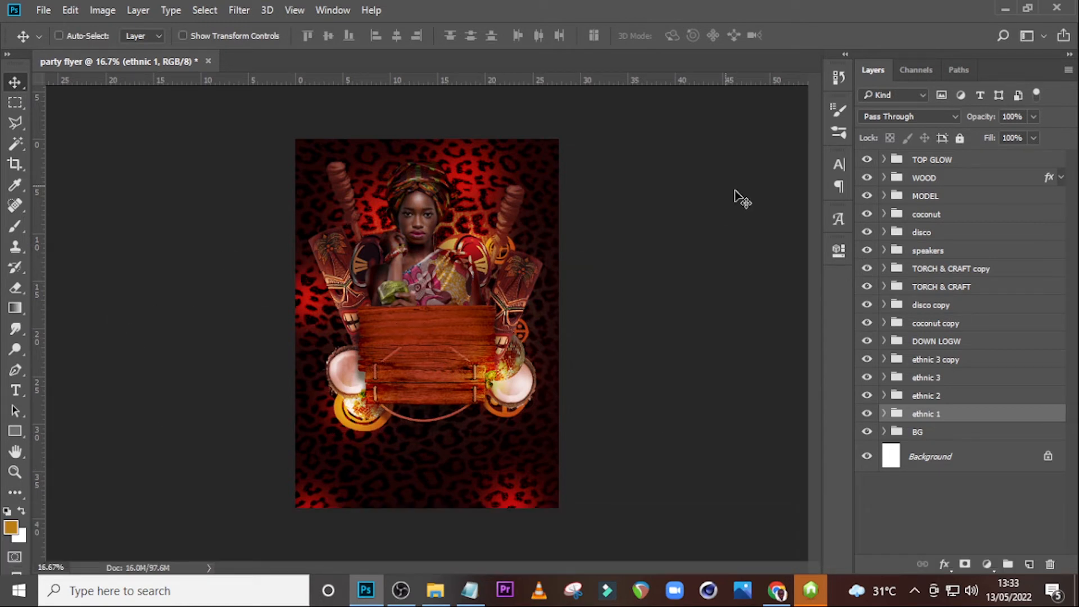
# Choose the 2500 px figure-shaped ethnic brush tip for the Brush tool.
pyautogui.click(837, 137)
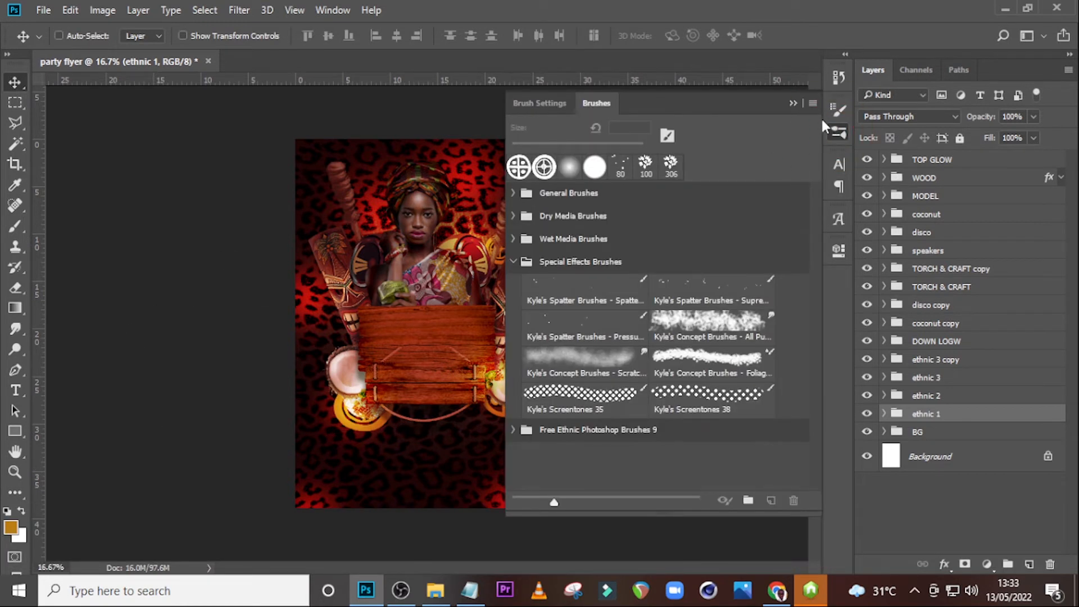
pyautogui.click(835, 110)
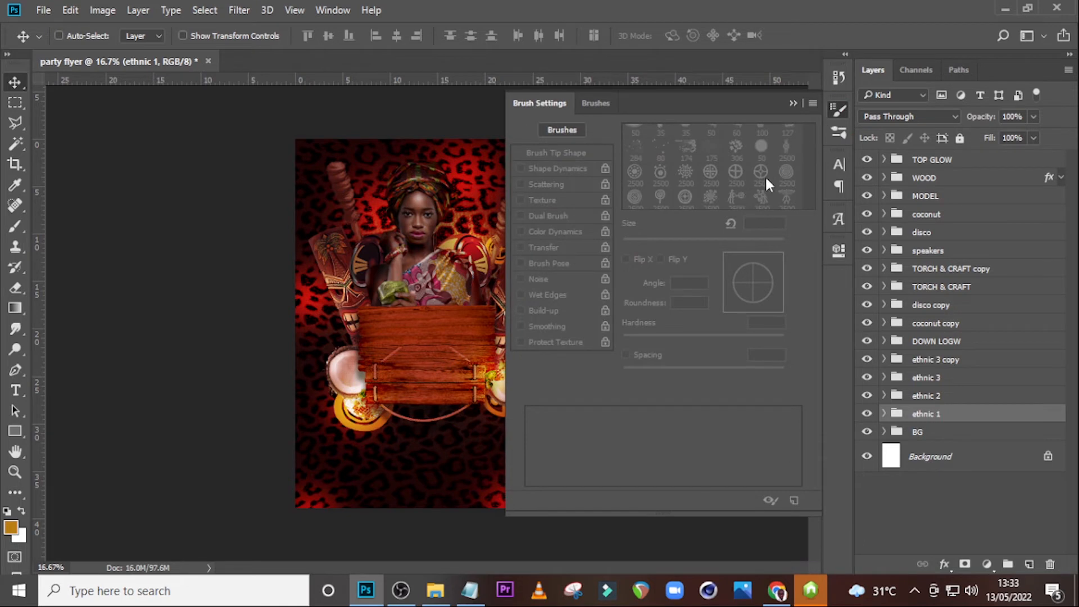
pyautogui.press('b')
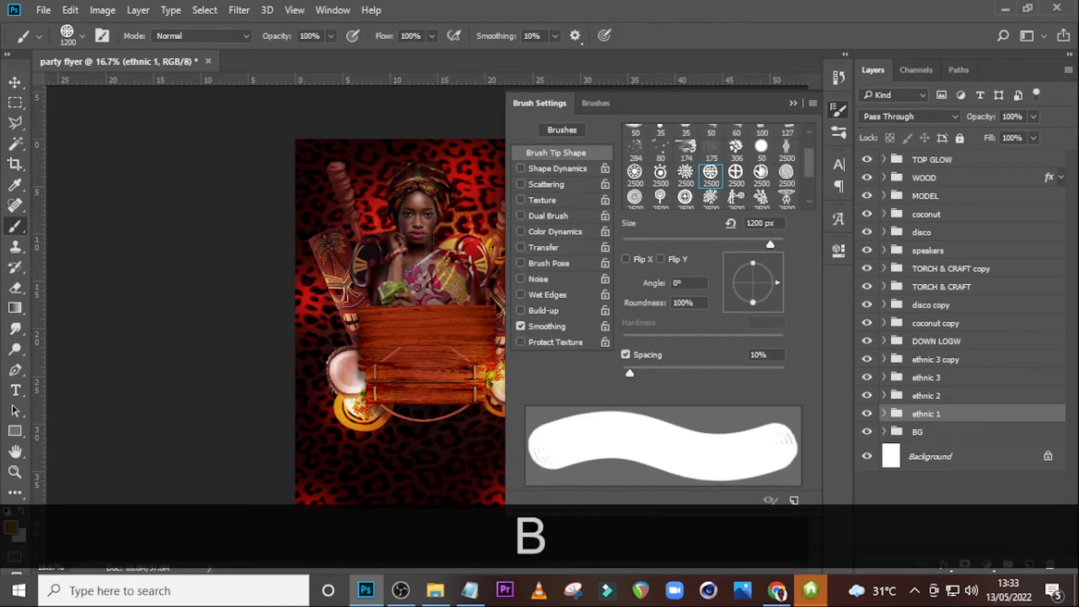
pyautogui.click(785, 150)
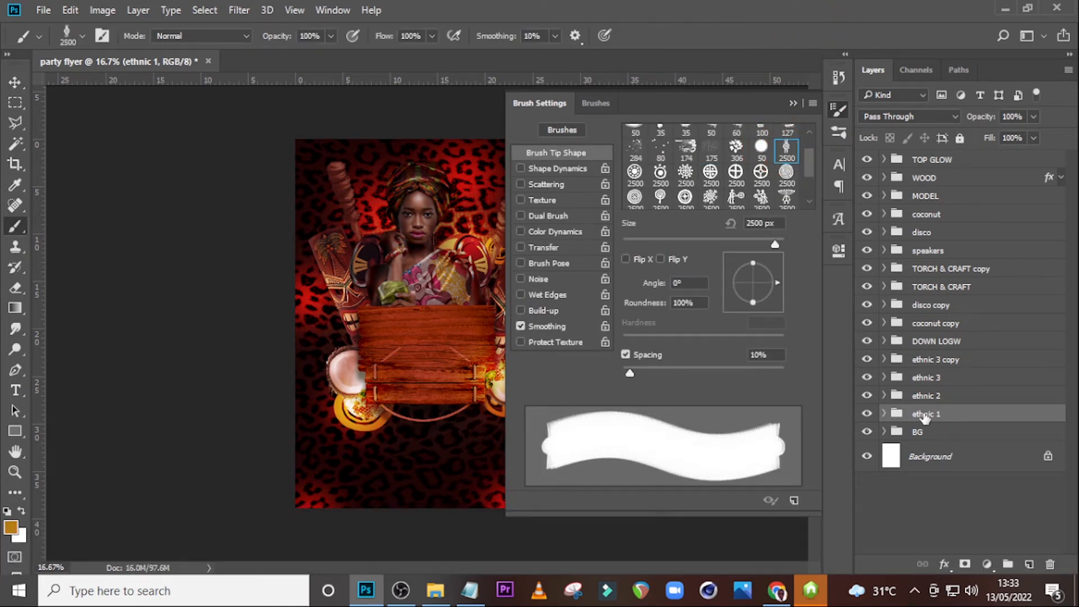
# Duplicate the ethnic 1 group and replace its wheel layer with an empty layer clipped beneath the Hue/Saturation adjustment.
pyautogui.hotkey('ctrl', 'j')
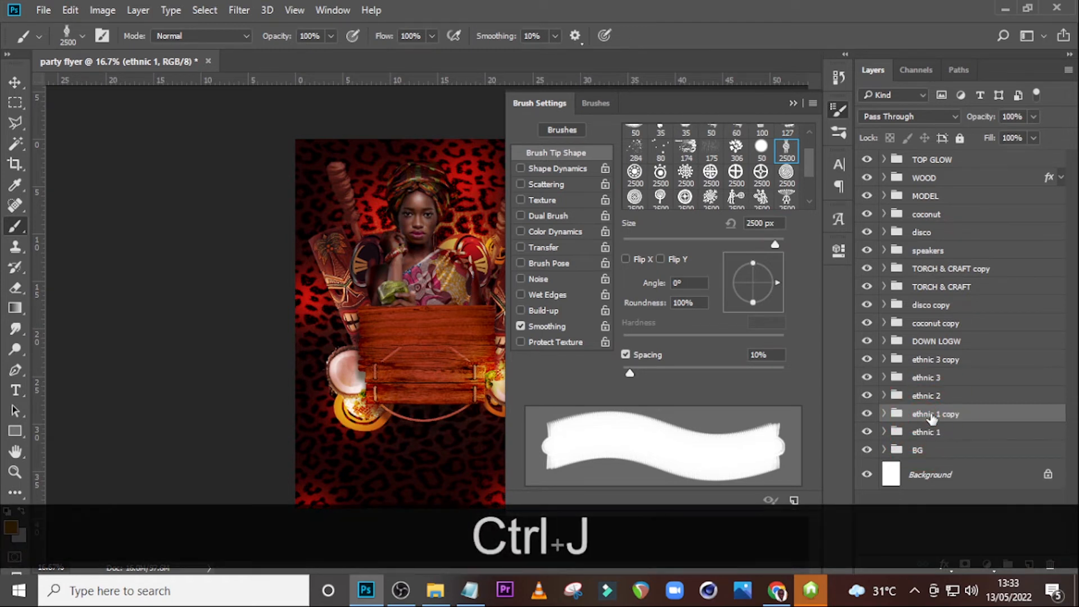
pyautogui.click(884, 413)
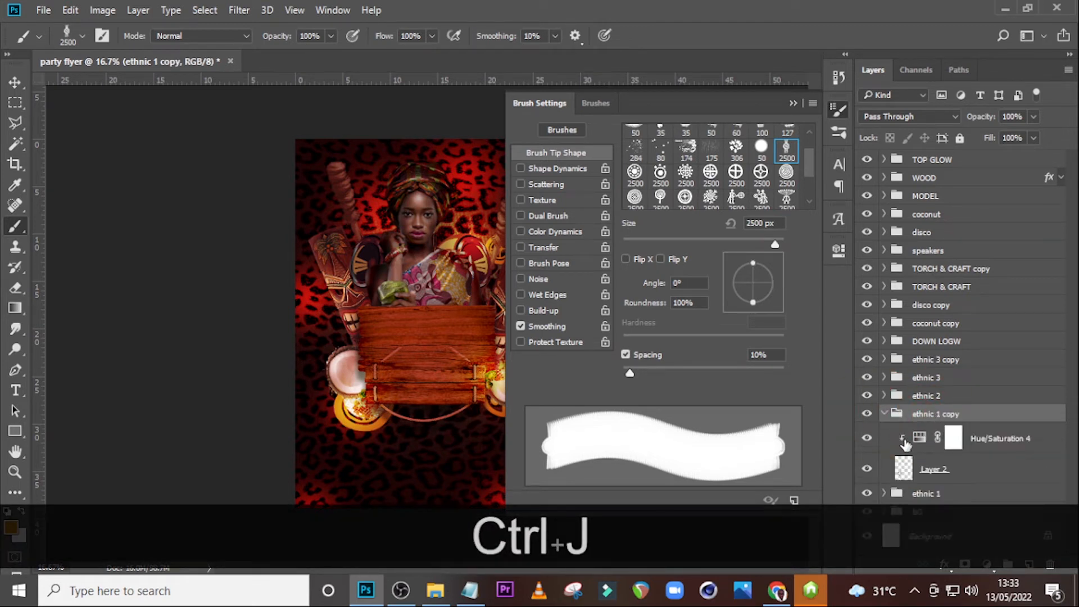
pyautogui.click(933, 470)
pyautogui.press('Delete')
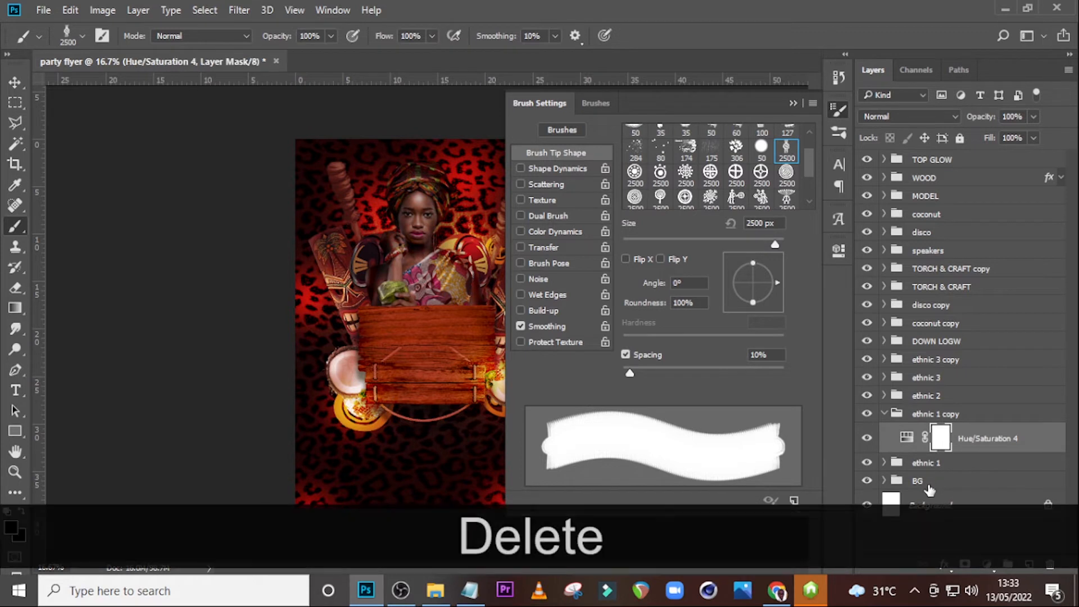
pyautogui.click(1029, 563)
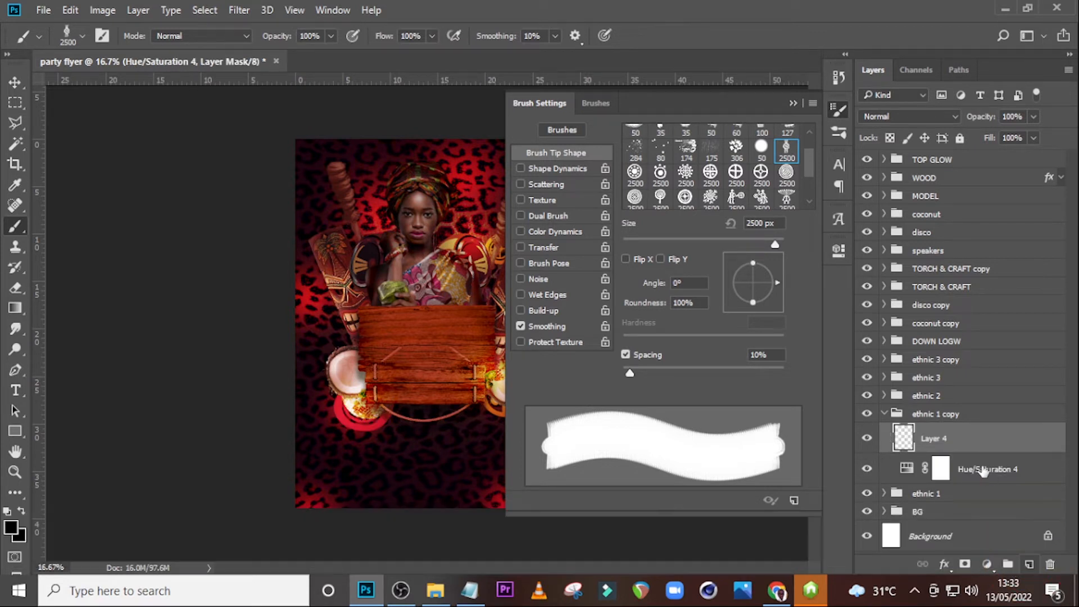
pyautogui.moveTo(950, 439); pyautogui.dragTo(962, 475)
pyautogui.doubleClick(907, 440)
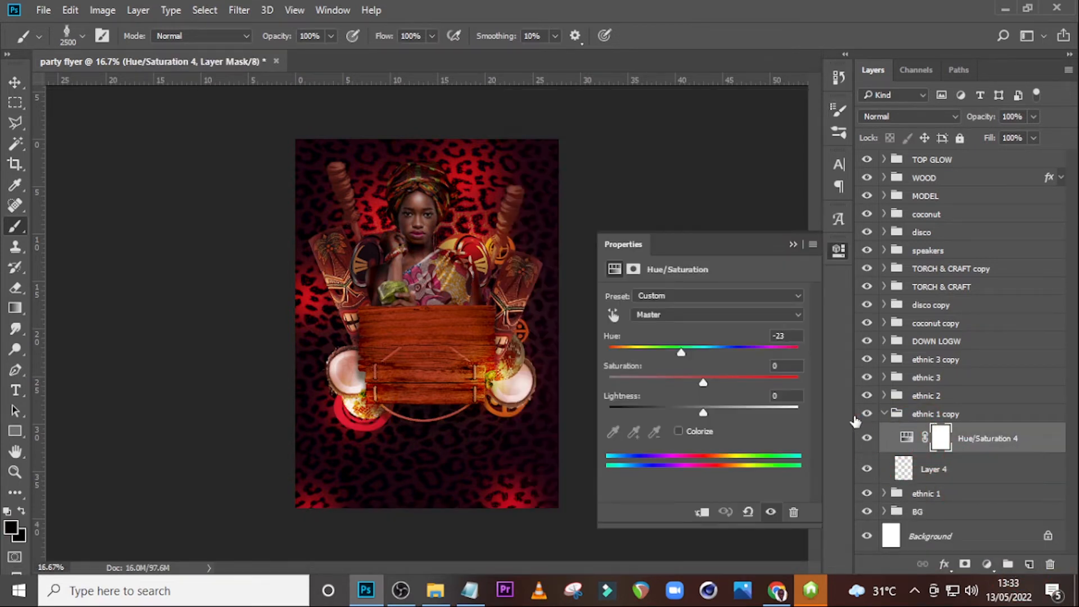
pyautogui.click(701, 512)
pyautogui.click(942, 478)
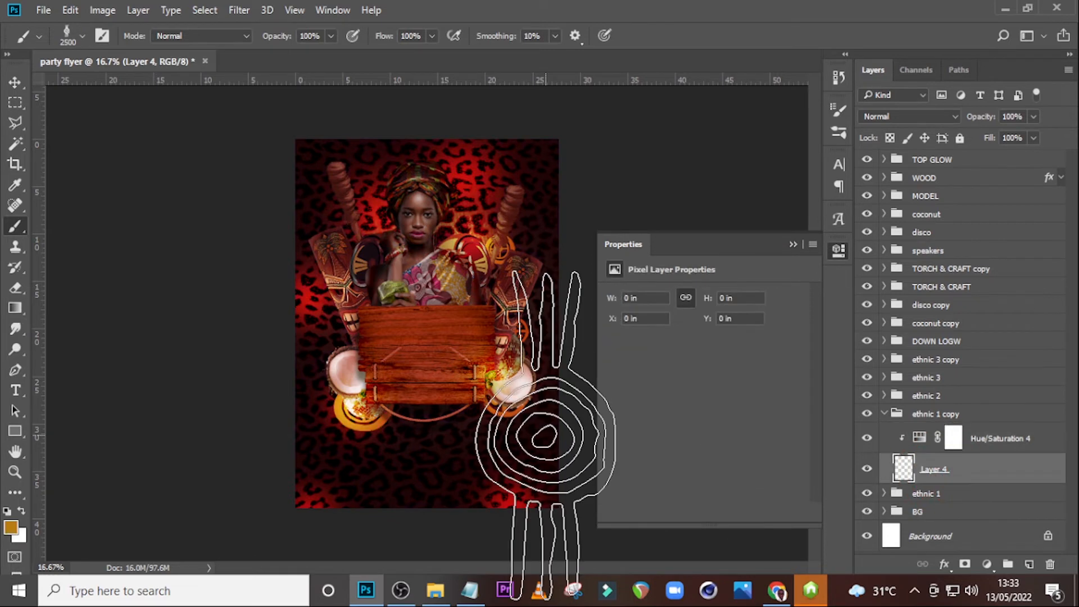
# Reduce the brush to 1300 px and stamp one orange ethnic figure over the wooden board on the empty layer.
pyautogui.press('[')
pyautogui.press('[')
pyautogui.press('[')
pyautogui.press('[')
pyautogui.press('[')
pyautogui.press('[')
pyautogui.press('[')
pyautogui.press('[')
pyautogui.press('[')
pyautogui.press('[')
pyautogui.press('[')
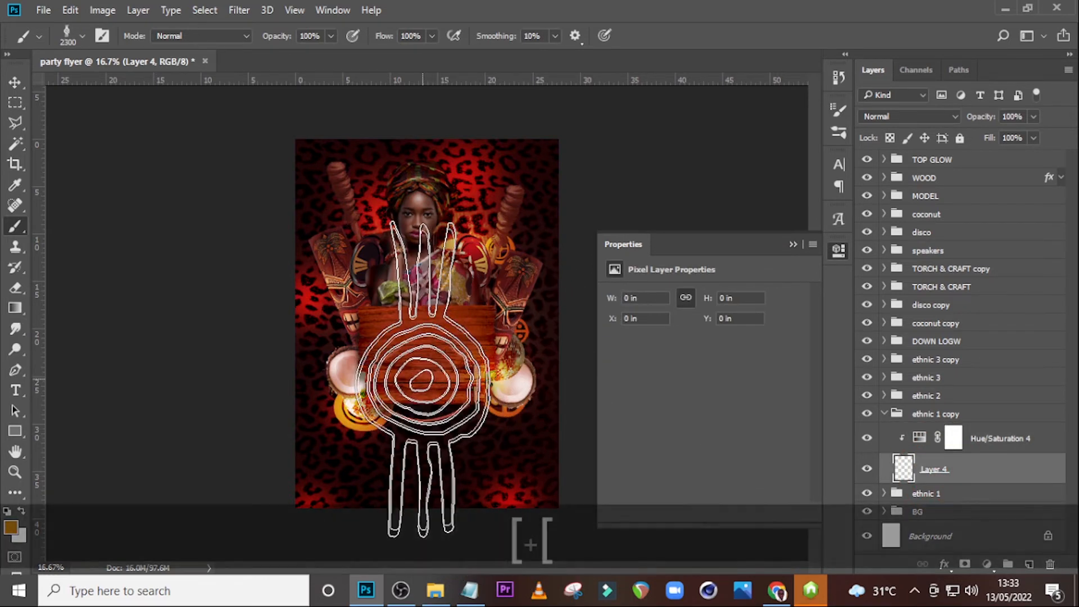
pyautogui.click(410, 361)
pyautogui.click(795, 245)
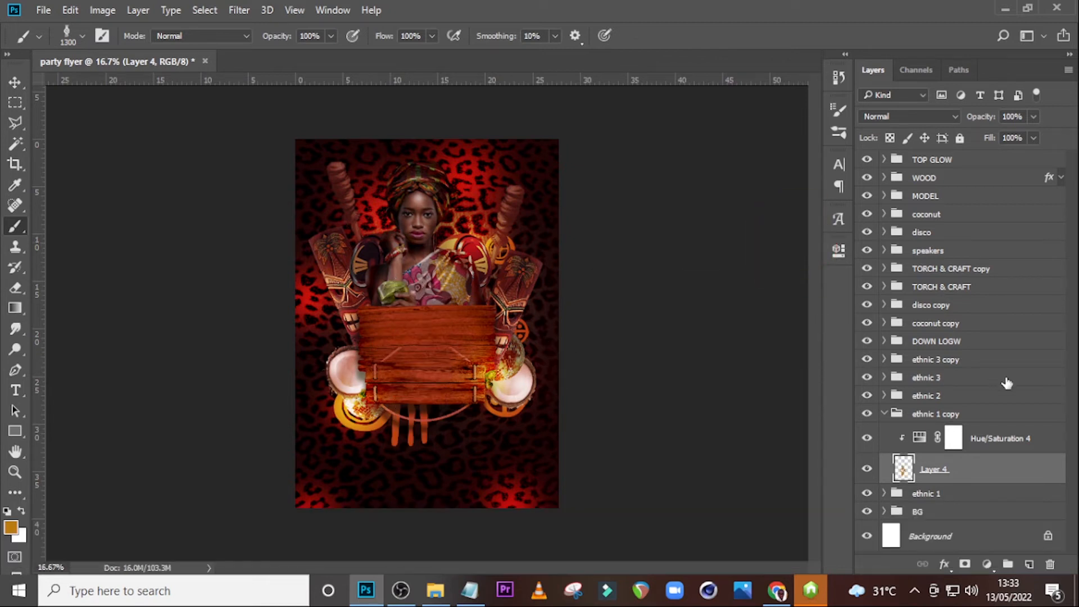
# Shrink and rotate the ethnic 1 copy group and tuck it behind the board's left edge, just above the coconut.
pyautogui.click(885, 416)
pyautogui.click(935, 414)
pyautogui.hotkey('ctrl', 't')
pyautogui.moveTo(446, 275)
pyautogui.mouseDown()
pyautogui.moveTo(390, 405)
pyautogui.moveTo(406, 377)
pyautogui.moveTo(360, 378)
pyautogui.moveTo(392, 436)
pyautogui.moveTo(345, 337)
pyautogui.mouseUp()
pyautogui.press('Return')
pyautogui.press('v')
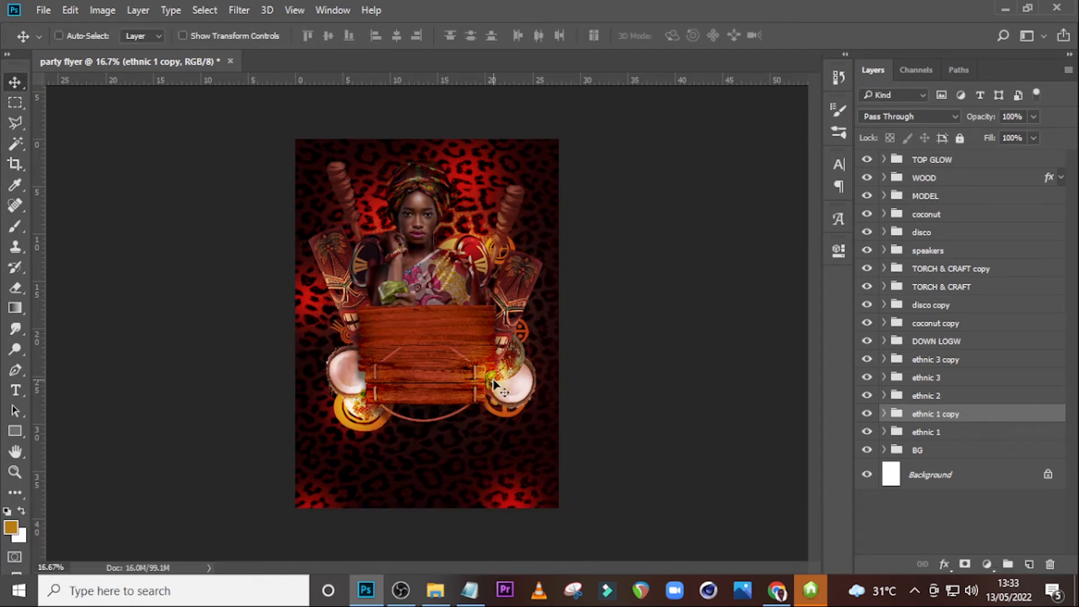
# Duplicate the ethnic 1 copy group, flip the duplicate horizontally and place it below the board's lower right corner.
pyautogui.hotkey('ctrl', 'j')
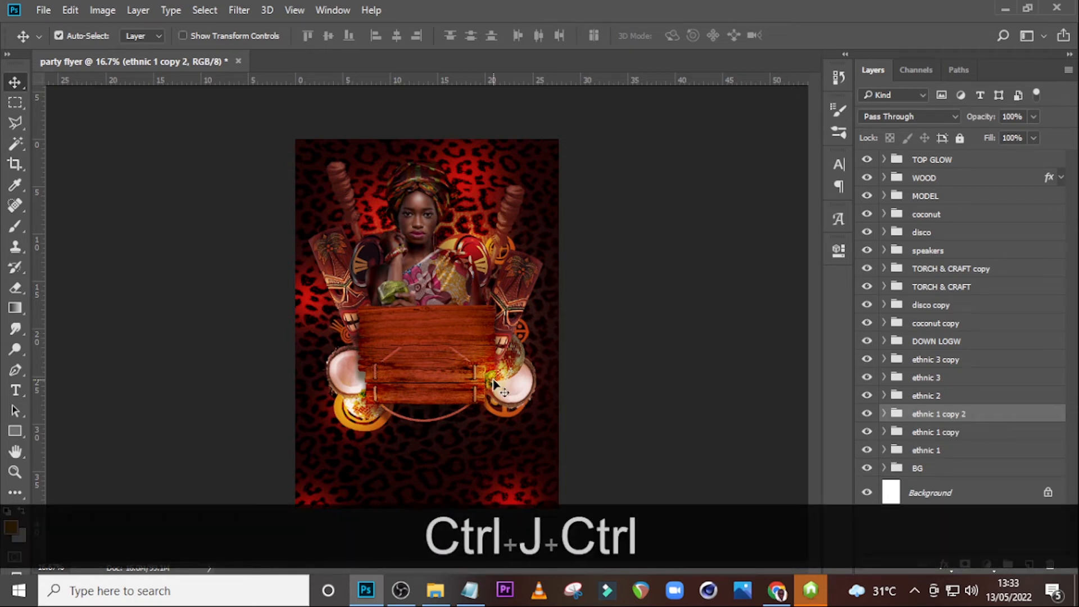
pyautogui.press('t')
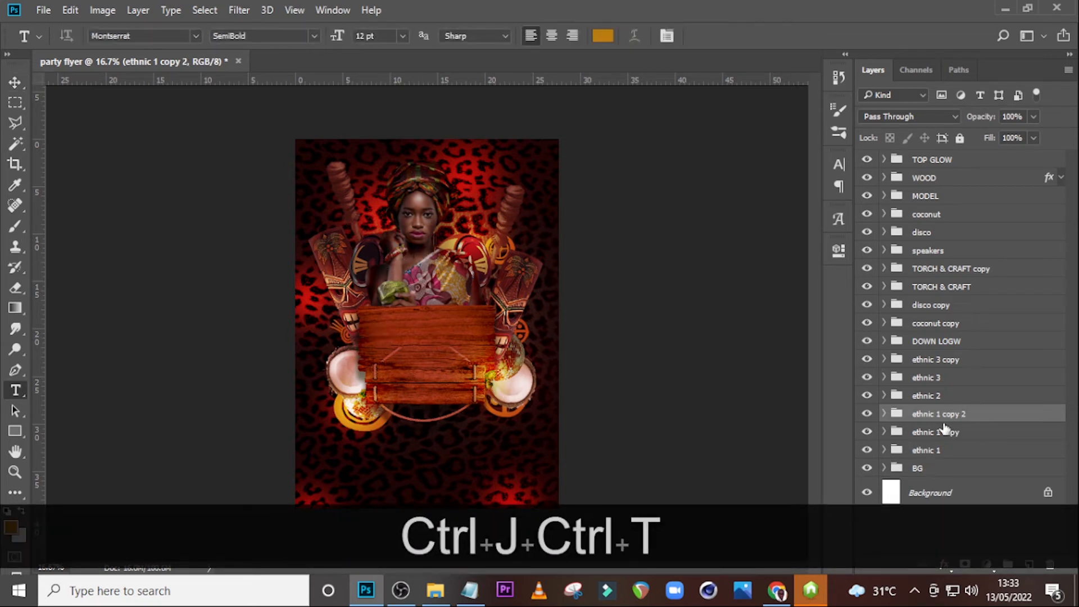
pyautogui.hotkey('ctrl', 't')
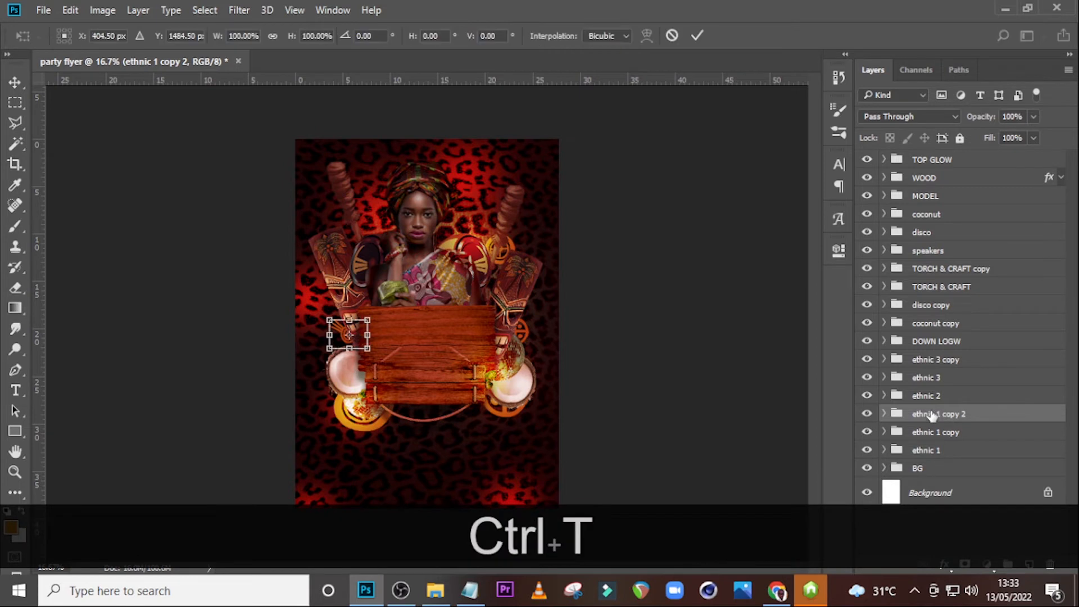
pyautogui.rightClick(432, 351)
pyautogui.click(483, 321)
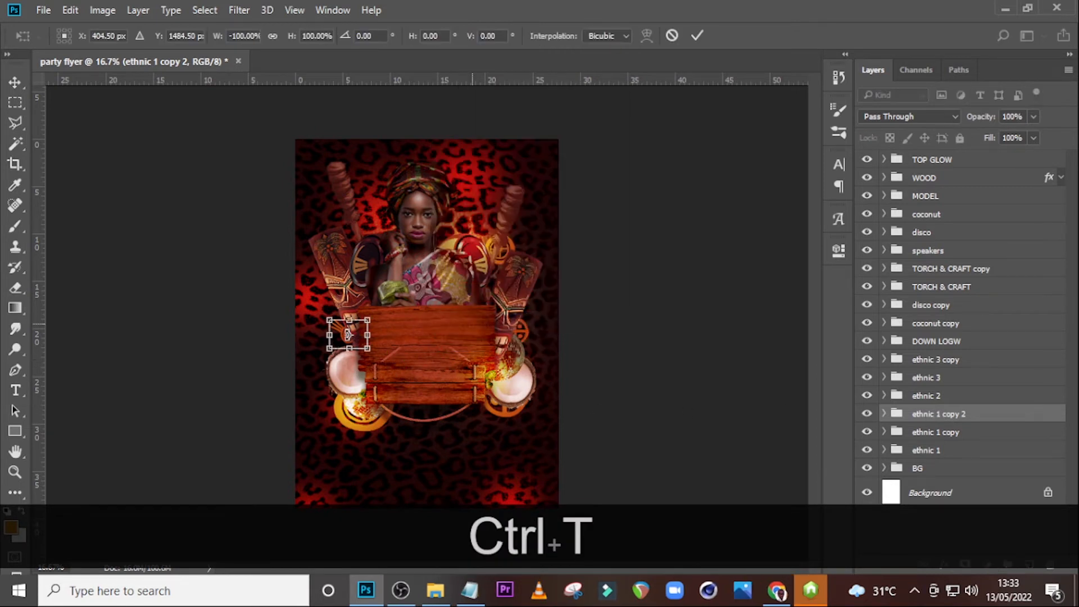
pyautogui.press('Return')
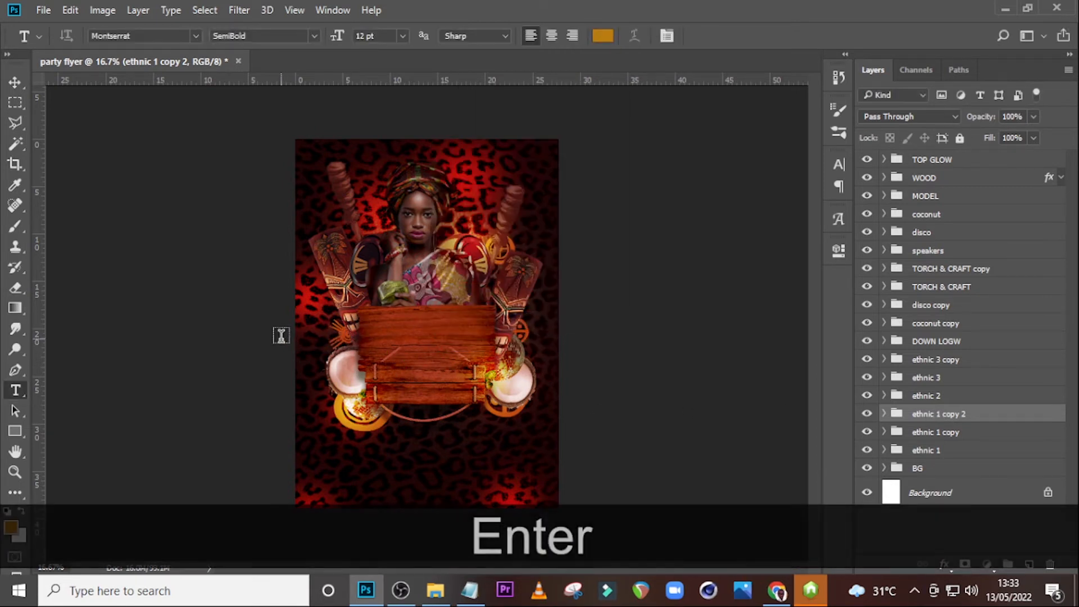
pyautogui.press('v')
pyautogui.moveTo(400, 318); pyautogui.dragTo(479, 404)
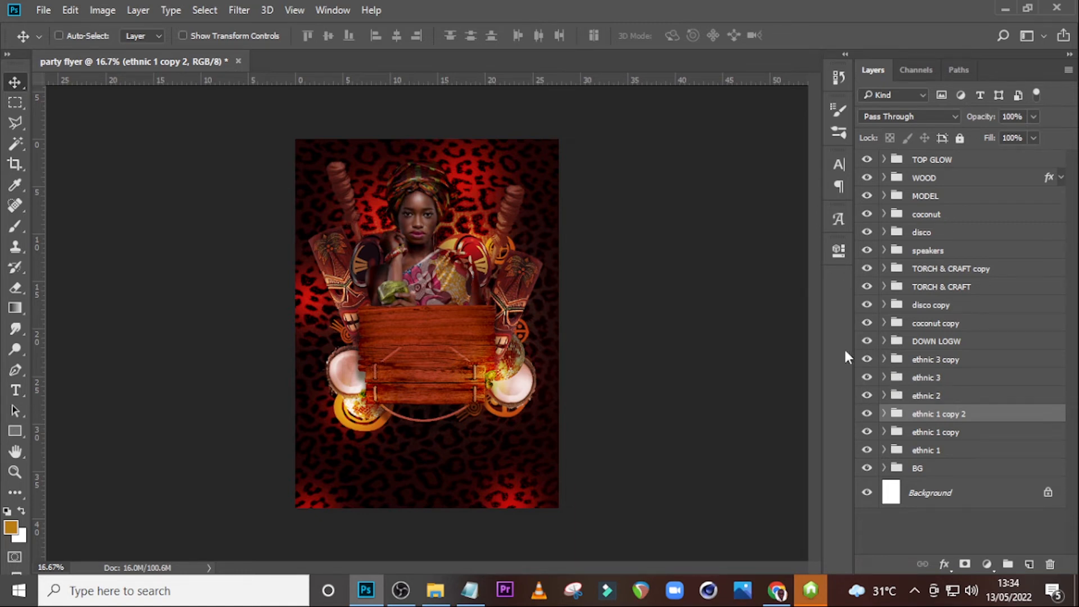
# Add a text layer below the board with the word "open" copied from the Notepad notes.
pyautogui.press('t')
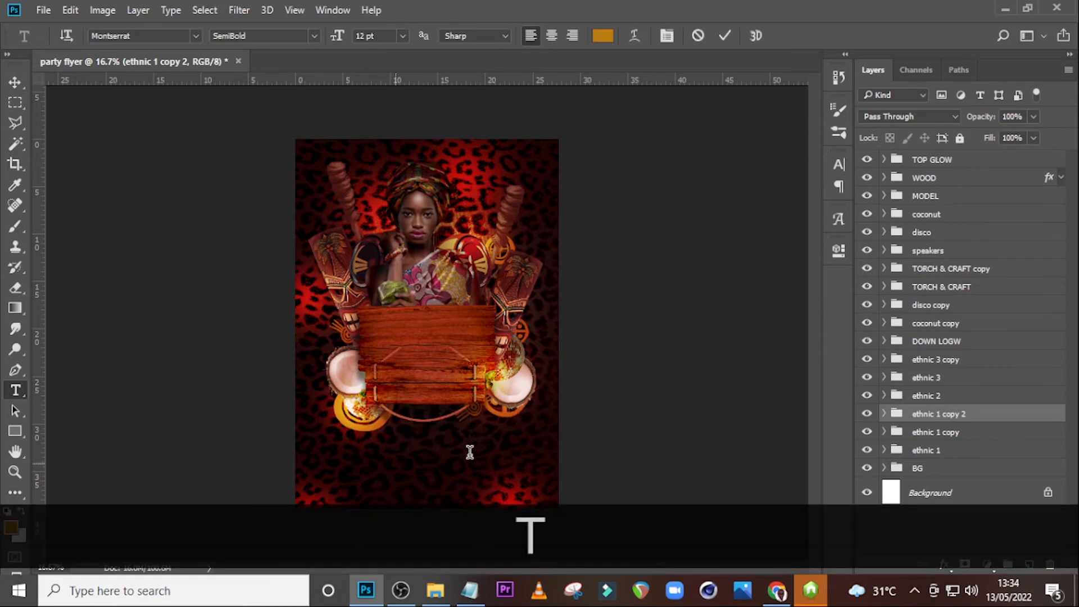
pyautogui.click(776, 561)
pyautogui.click(469, 590)
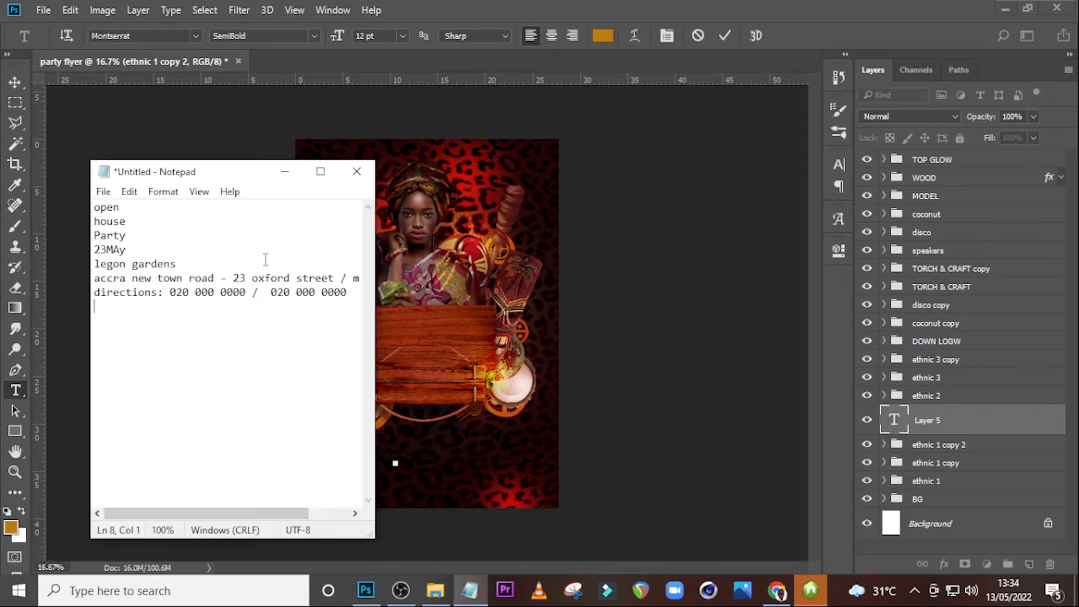
pyautogui.moveTo(138, 210); pyautogui.dragTo(66, 201)
pyautogui.hotkey('ctrl', 'c')
pyautogui.click(492, 11)
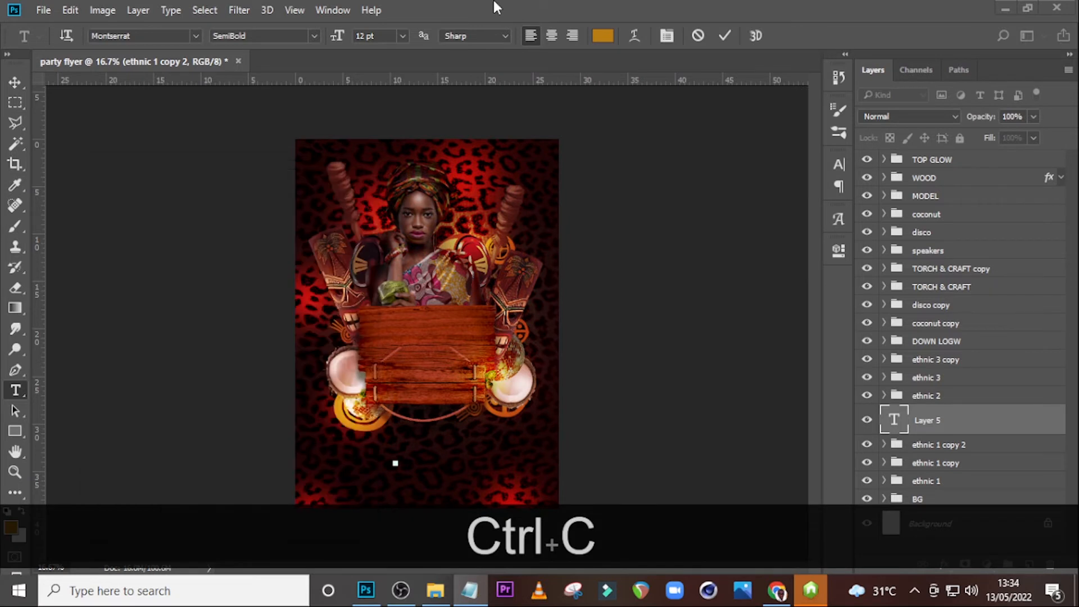
pyautogui.hotkey('ctrl', 'v')
pyautogui.click(581, 425)
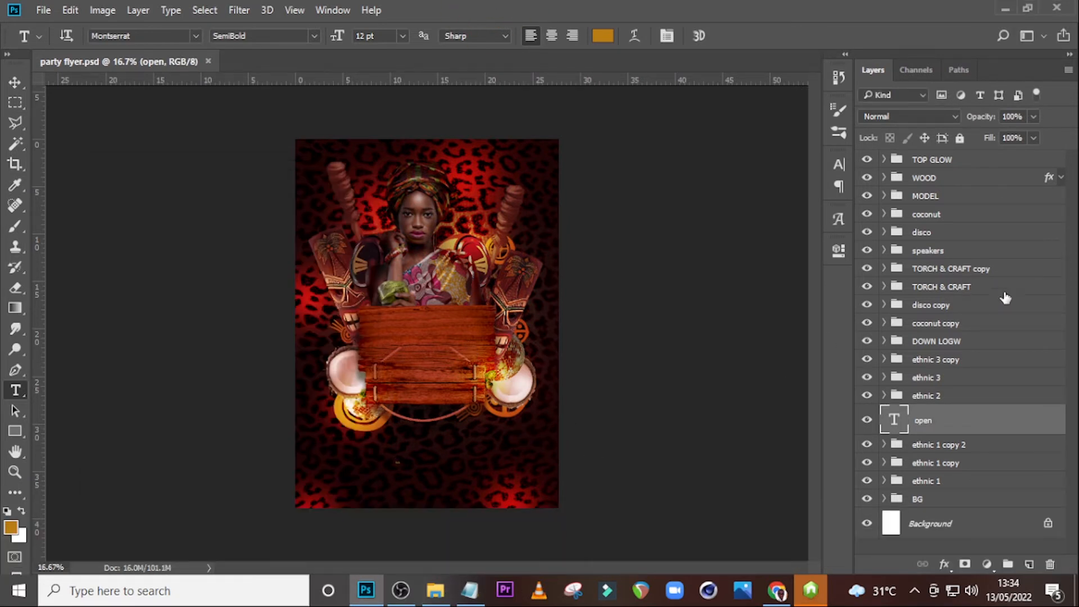
# Move the open text layer to the top of the layer stack and set its font to Intro Regular.
pyautogui.moveTo(924, 421); pyautogui.dragTo(916, 158)
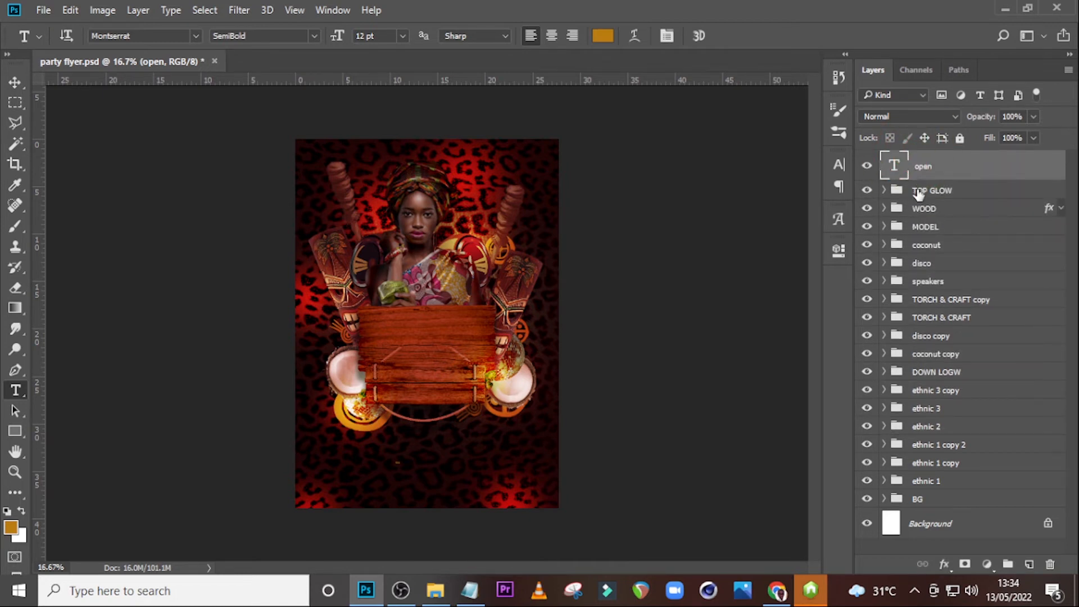
pyautogui.click(837, 168)
pyautogui.click(727, 184)
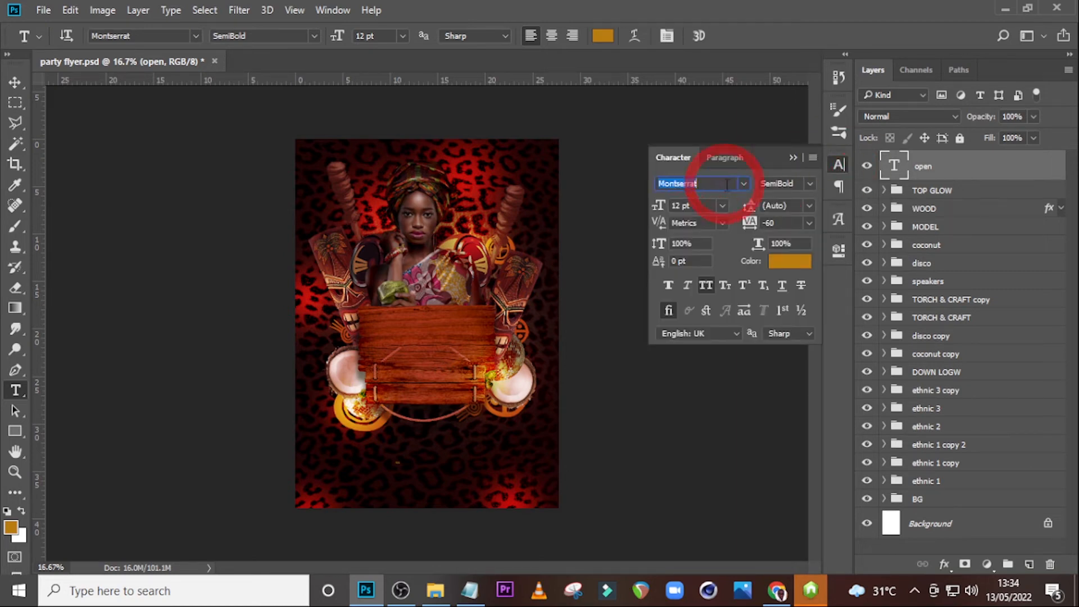
pyautogui.write('int')
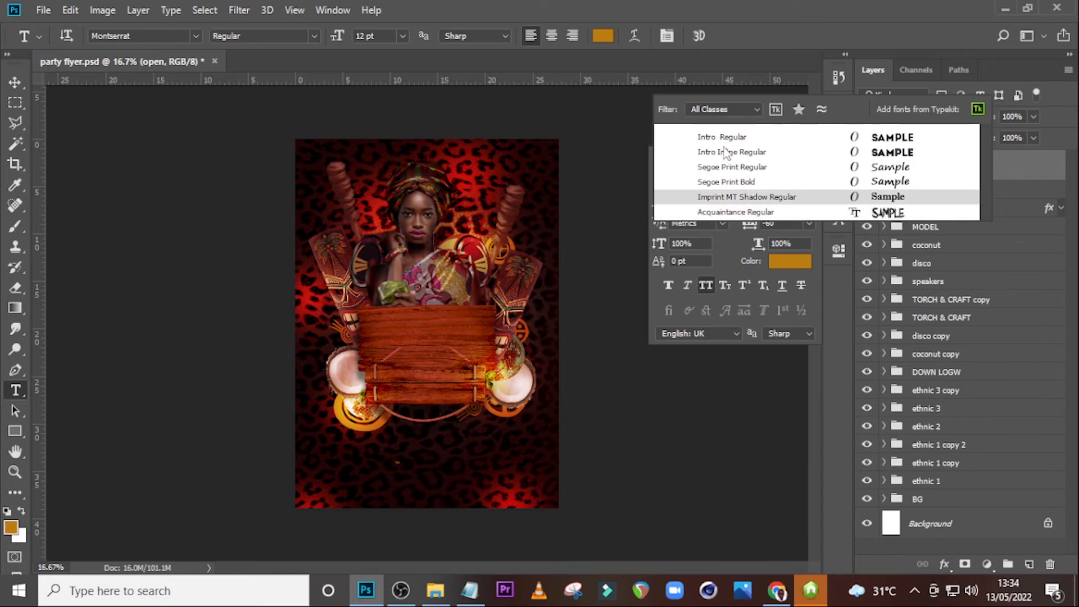
pyautogui.click(721, 137)
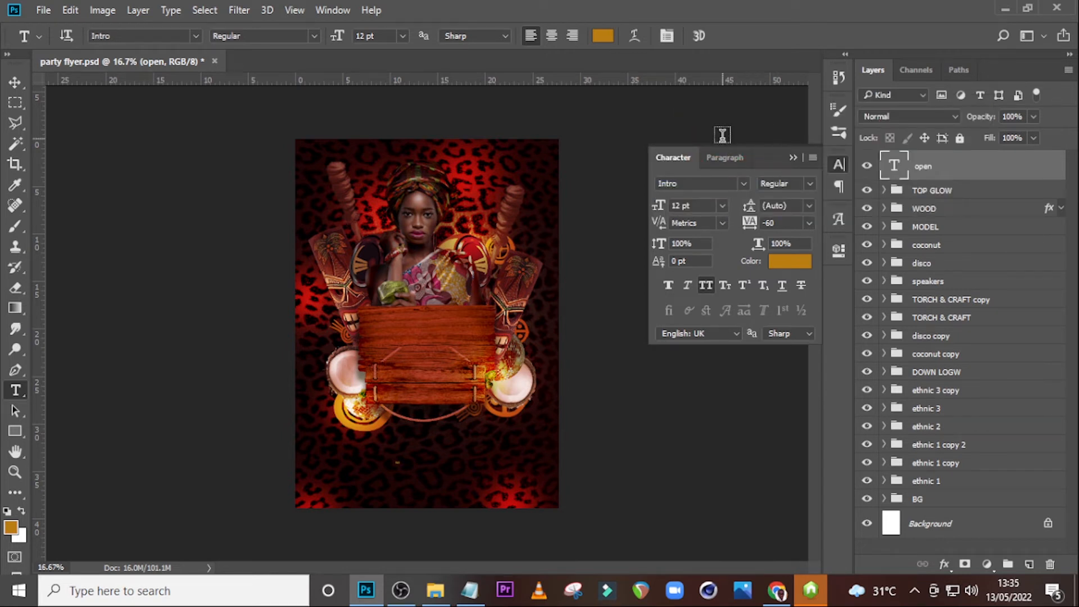
# Set the OPEN text size to 323 pt and place the word on the upper part of the wooden board.
pyautogui.click(700, 203)
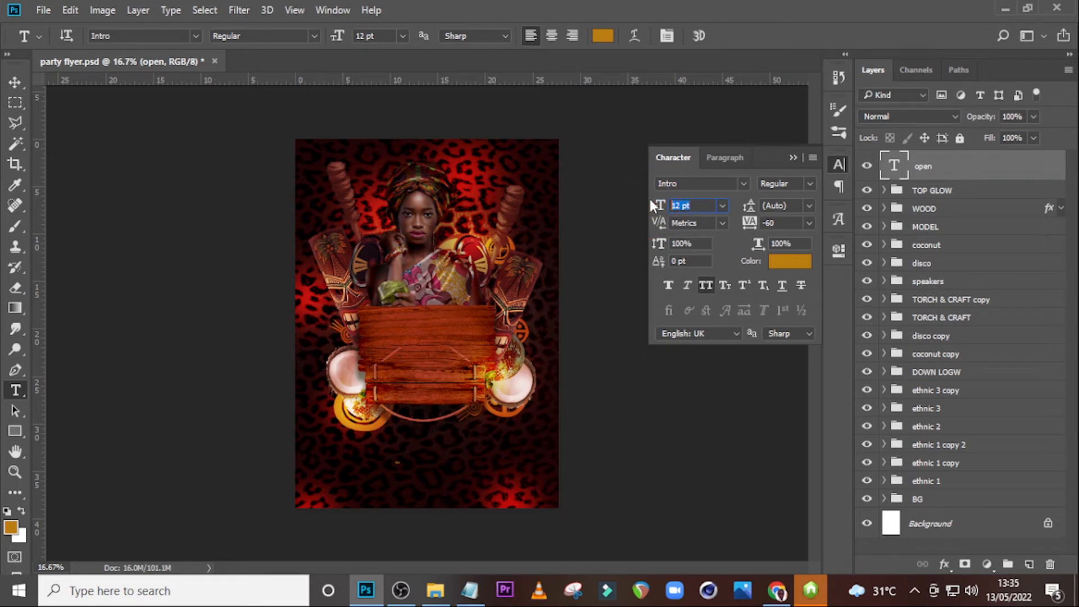
pyautogui.write('323')
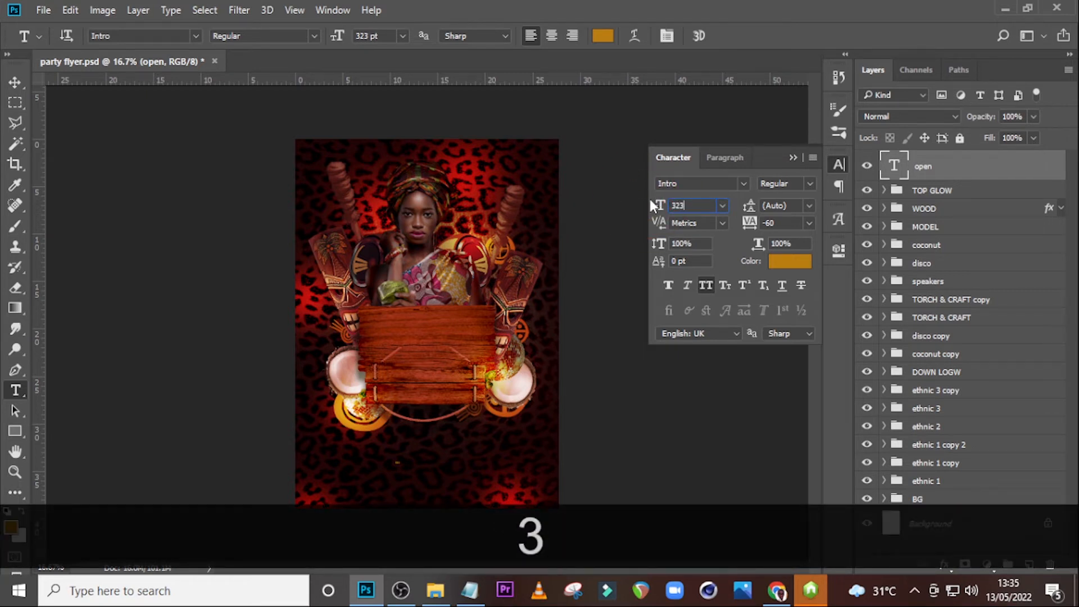
pyautogui.press('Return')
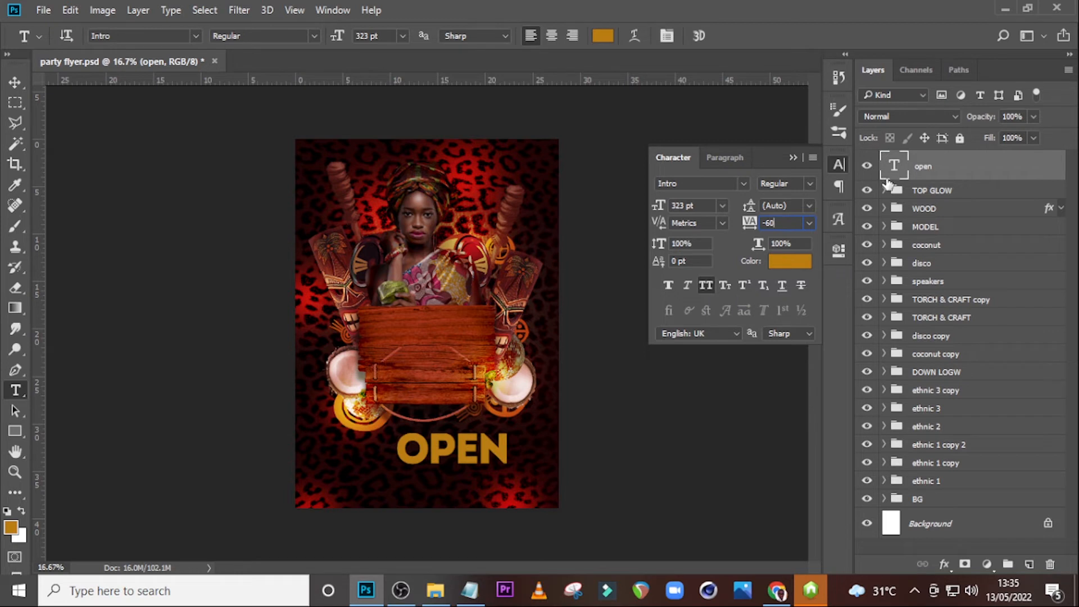
pyautogui.press('v')
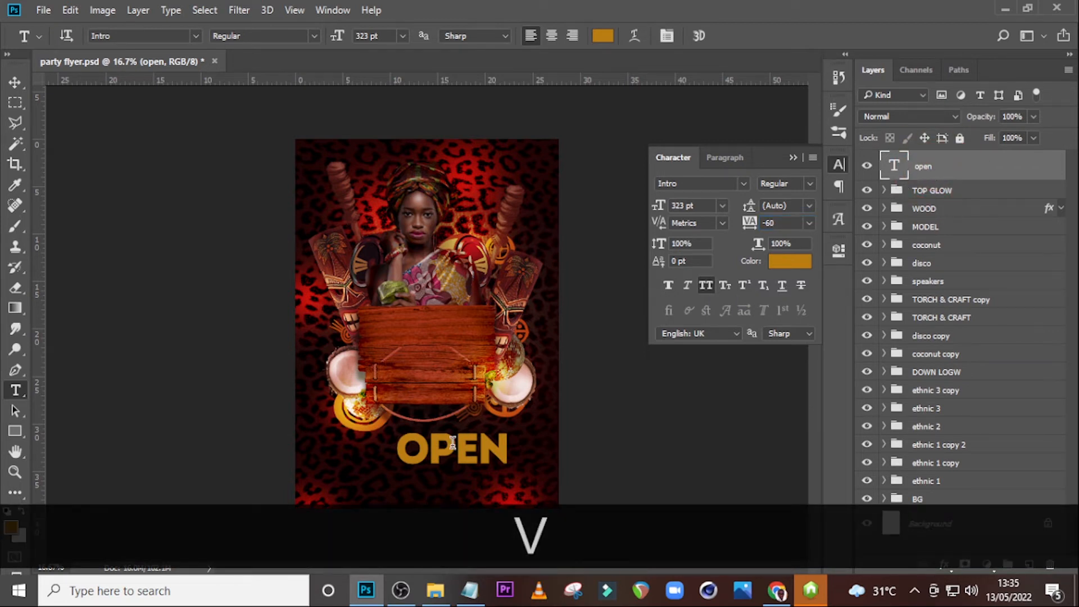
pyautogui.moveTo(437, 446); pyautogui.dragTo(461, 343)
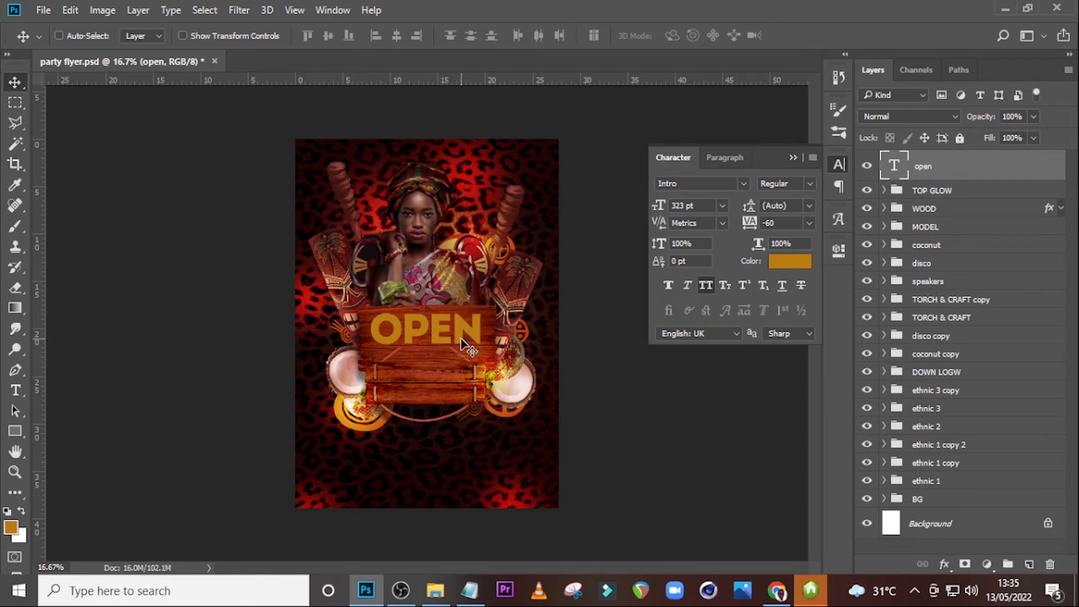
# Duplicate the OPEN text and place the copy directly beneath the original on the board.
pyautogui.hotkey('ctrl', 'j')
pyautogui.press('v')
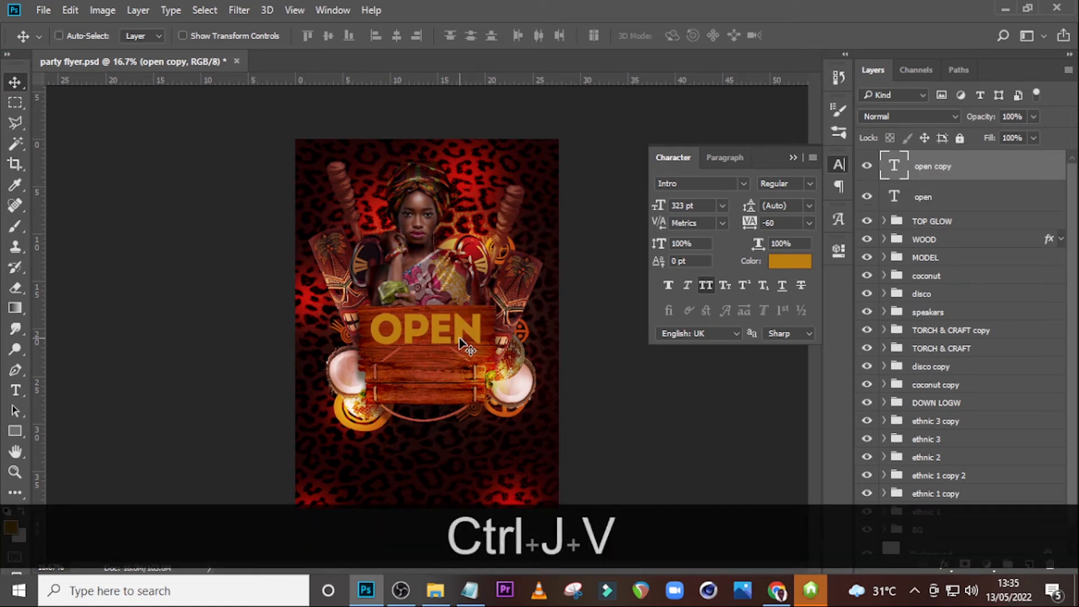
pyautogui.moveTo(455, 339); pyautogui.dragTo(454, 369)
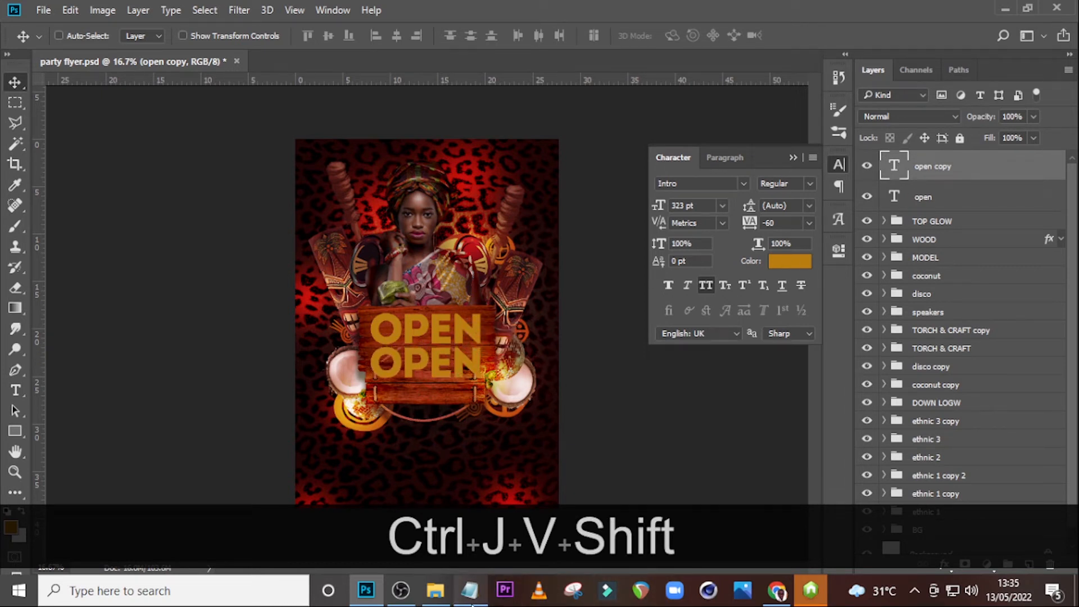
# Replace the text of the lower OPEN copy with the word "house" copied from the Notepad notes.
pyautogui.click(469, 590)
pyautogui.moveTo(138, 221); pyautogui.dragTo(93, 222)
pyautogui.hotkey('ctrl', 'c')
pyautogui.click(396, 11)
pyautogui.doubleClick(893, 167)
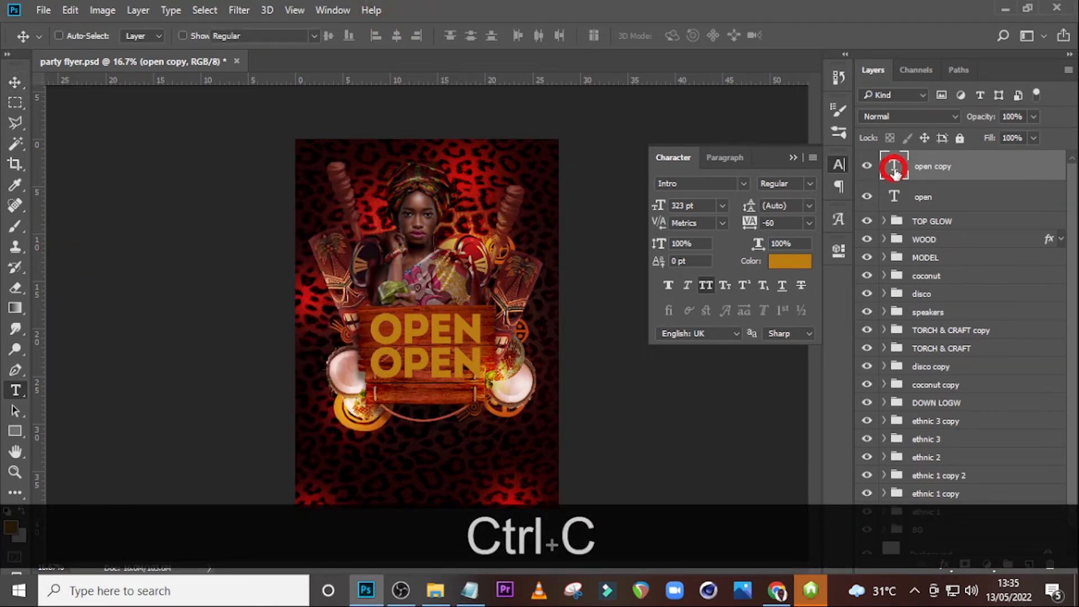
pyautogui.hotkey('ctrl', 'v')
pyautogui.click(894, 171)
pyautogui.press('v')
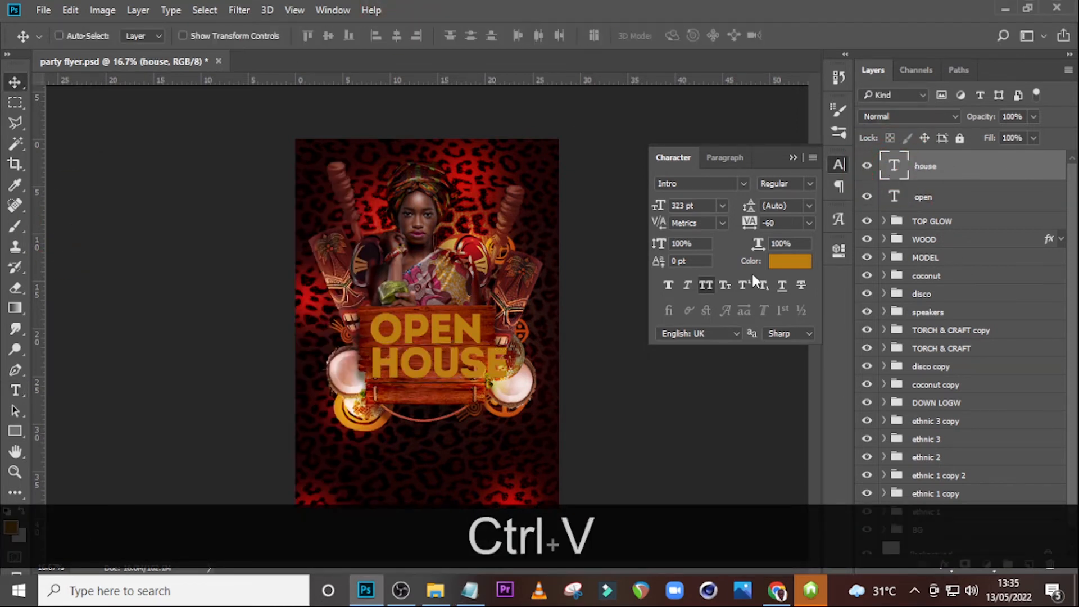
# Scale the HOUSE text down proportionally to match the width of OPEN and nudge it slightly downward.
pyautogui.hotkey('ctrl', 't')
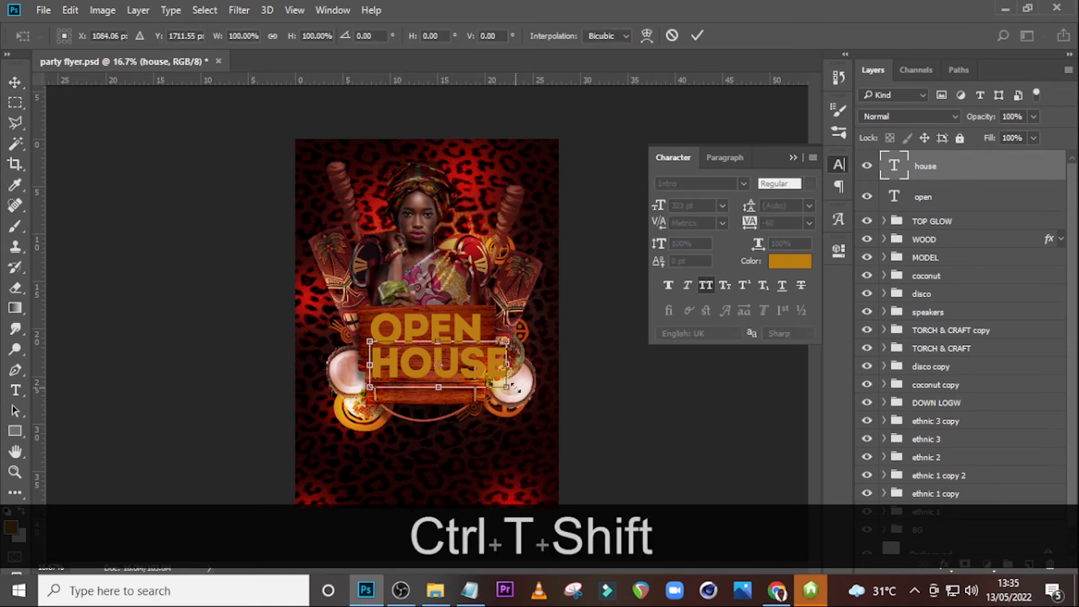
pyautogui.moveTo(501, 385); pyautogui.dragTo(481, 378)
pyautogui.press('Return')
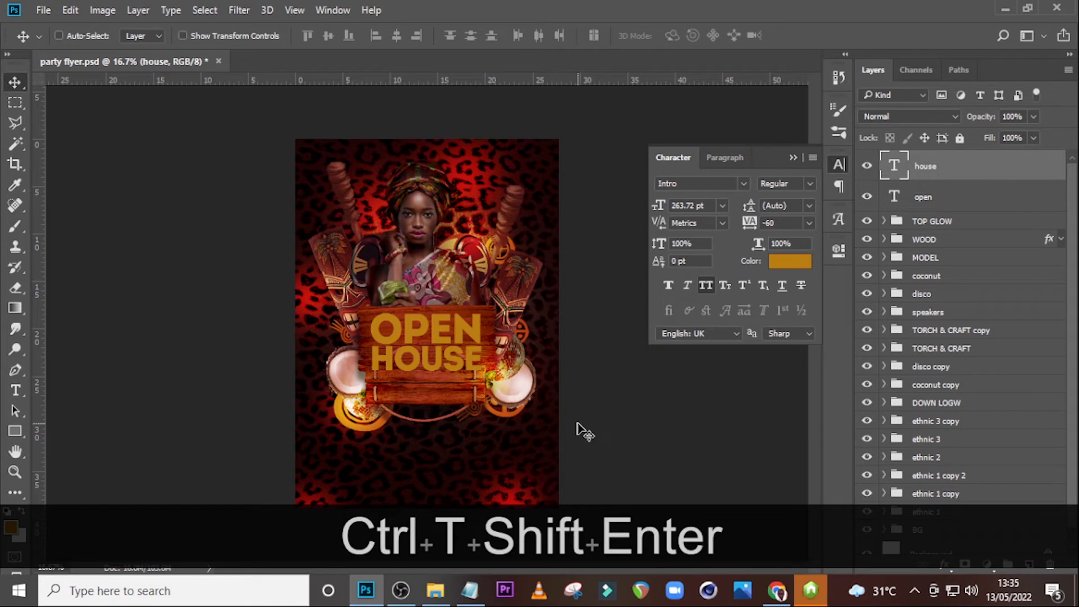
pyautogui.press('Down')
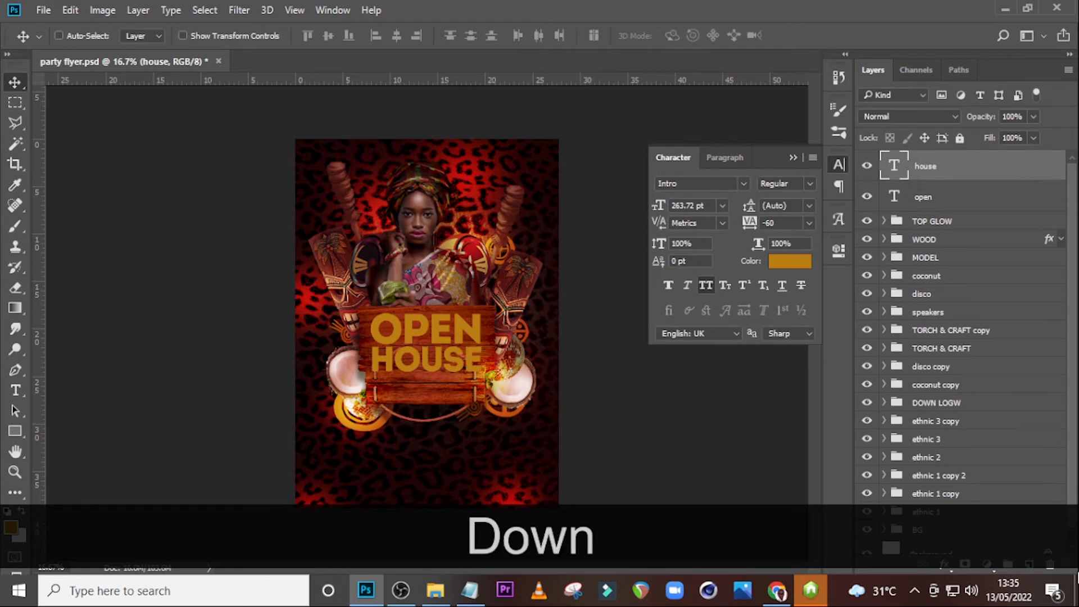
# Group the house and open text layers and rename the group "1".
pyautogui.keyDown('ctrl'); pyautogui.click(924, 196); pyautogui.keyUp('ctrl')
pyautogui.hotkey('ctrl', 'g')
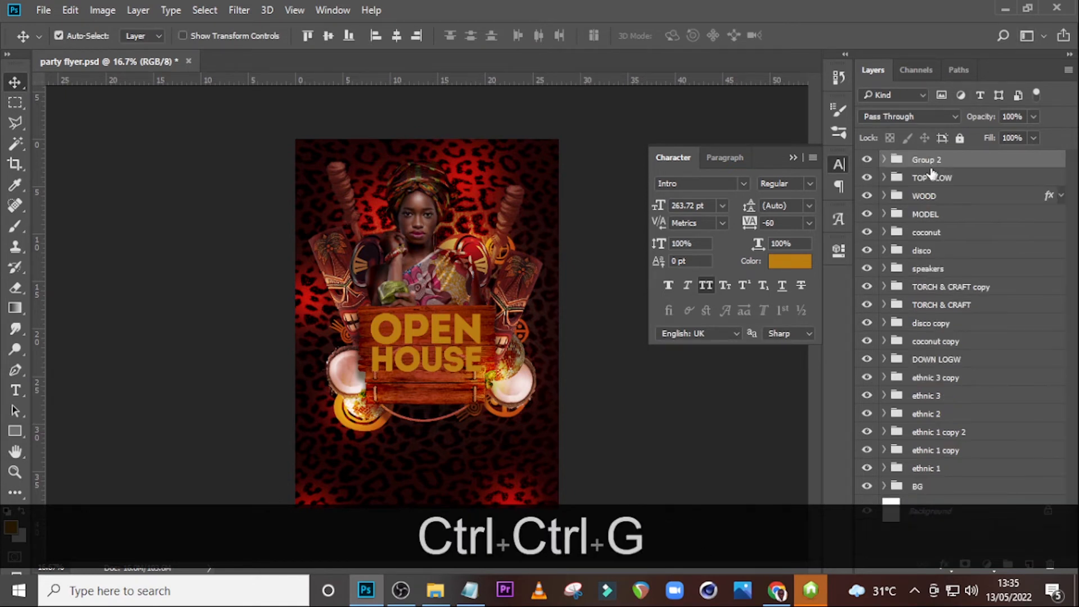
pyautogui.doubleClick(924, 161)
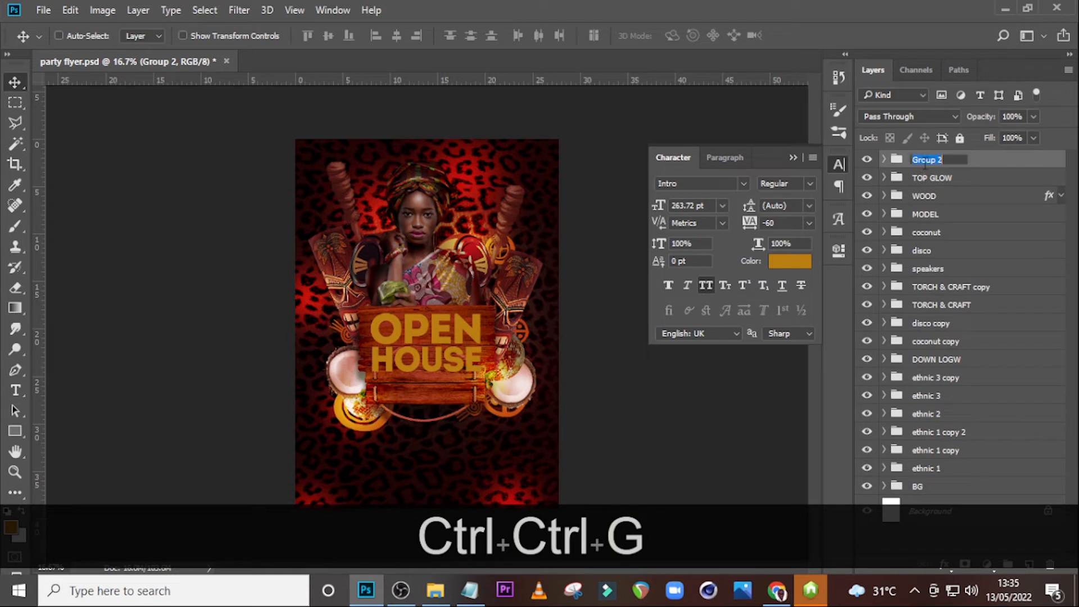
pyautogui.write('1')
pyautogui.press('Return')
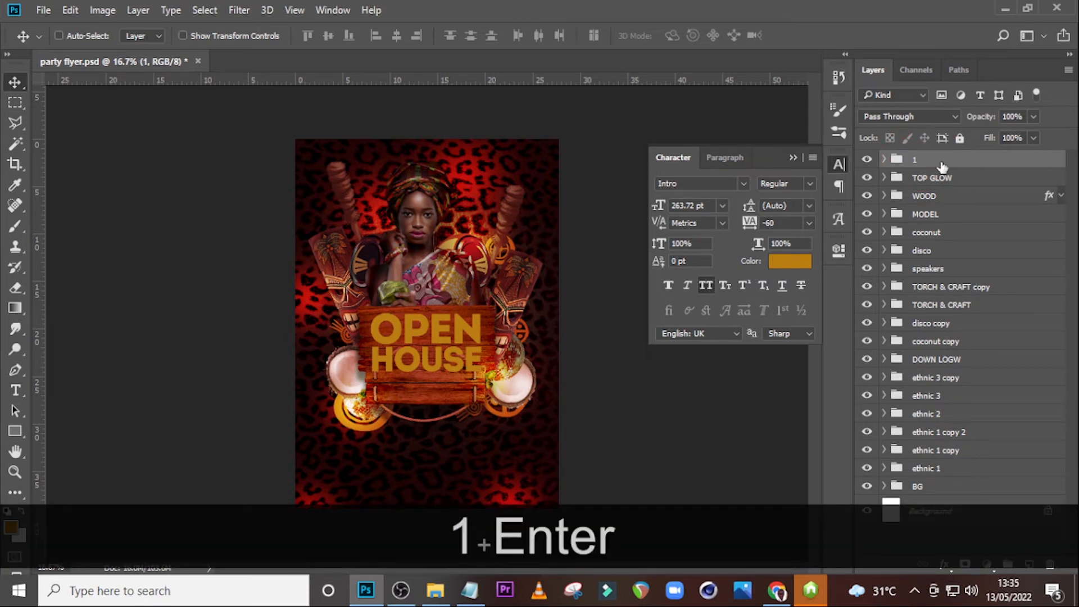
# Add a Bevel & Emboss effect to group 1 as a smooth Inner Bevel with 95% depth, 40 px size and 4 px soften.
pyautogui.click(1044, 159)
pyautogui.doubleClick(1044, 160)
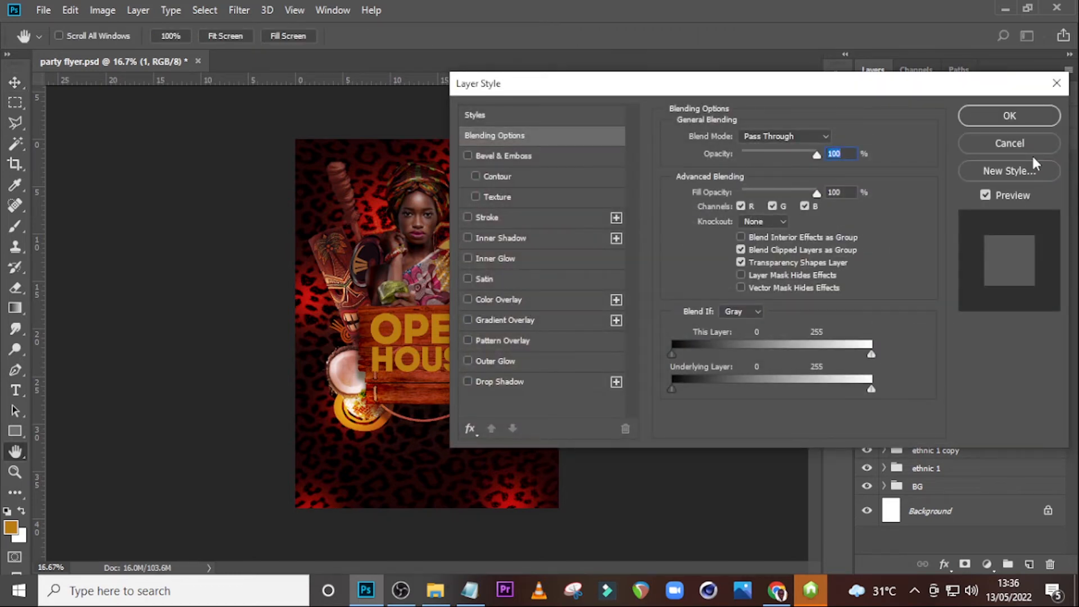
pyautogui.click(483, 157)
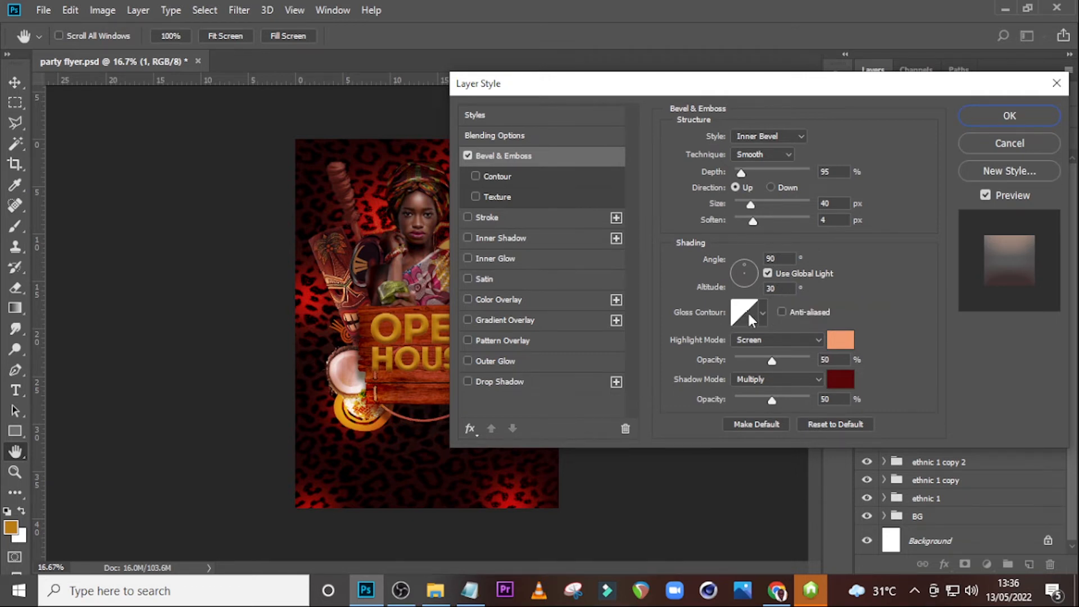
# Set the bevel's highlight colour to f09d72 and its shadow colour to 570101.
pyautogui.click(841, 340)
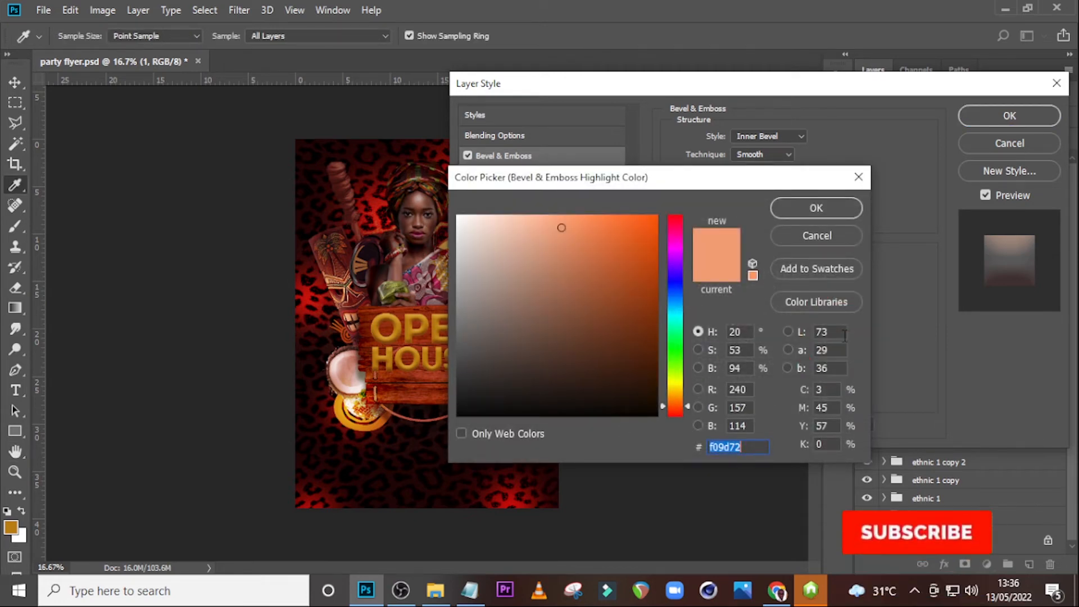
pyautogui.write('f0')
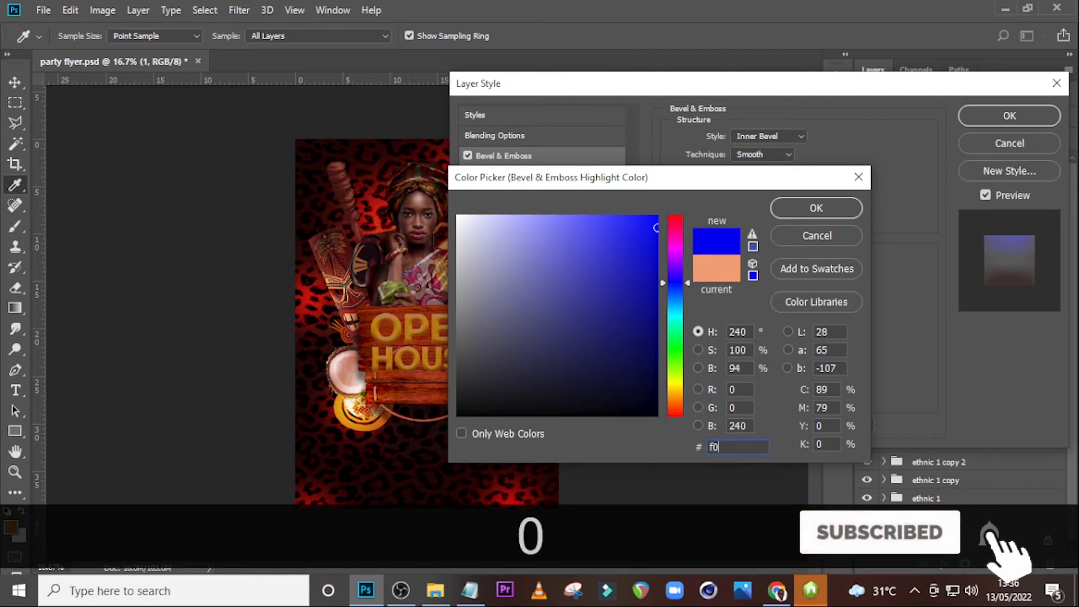
pyautogui.write('9')
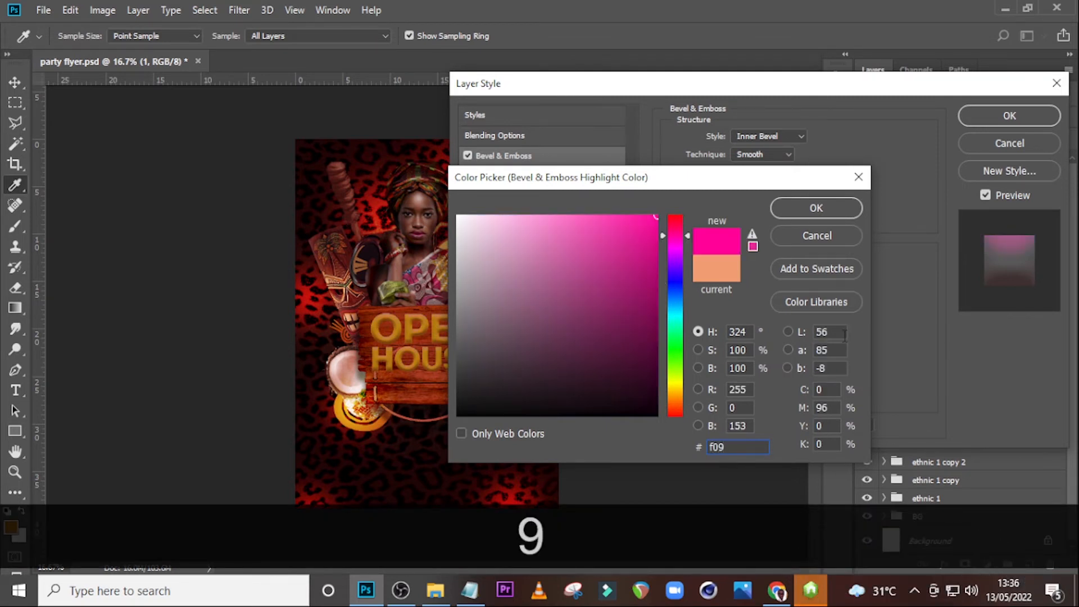
pyautogui.write('d')
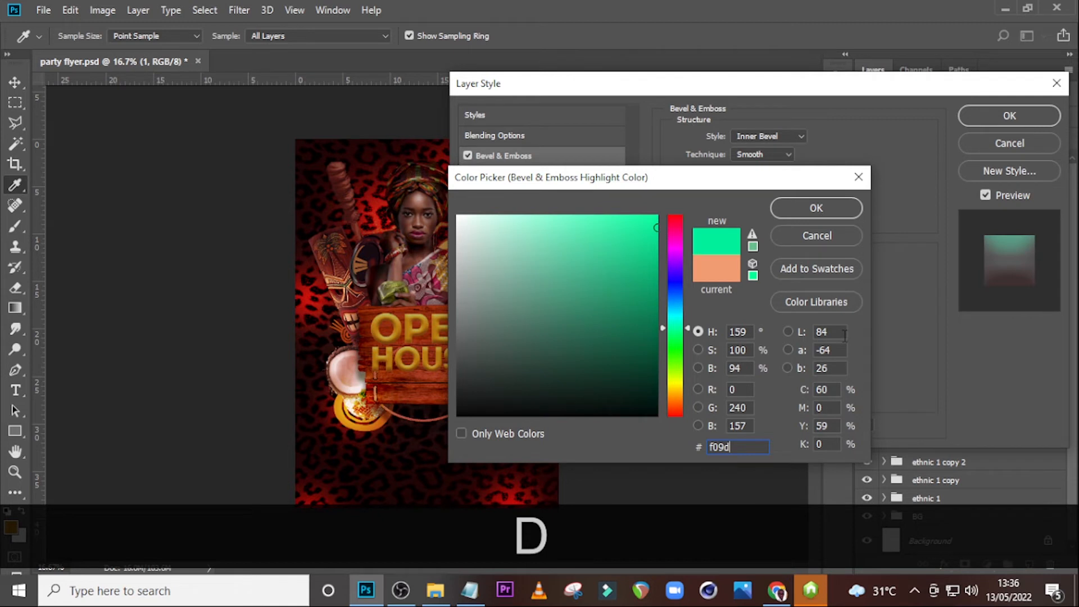
pyautogui.write('72')
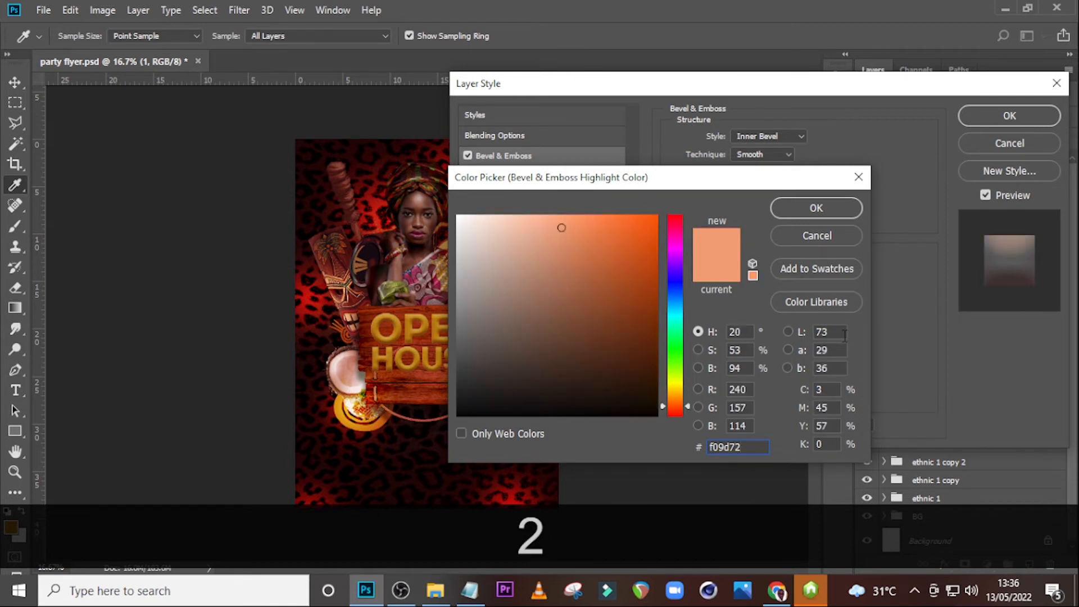
pyautogui.click(840, 213)
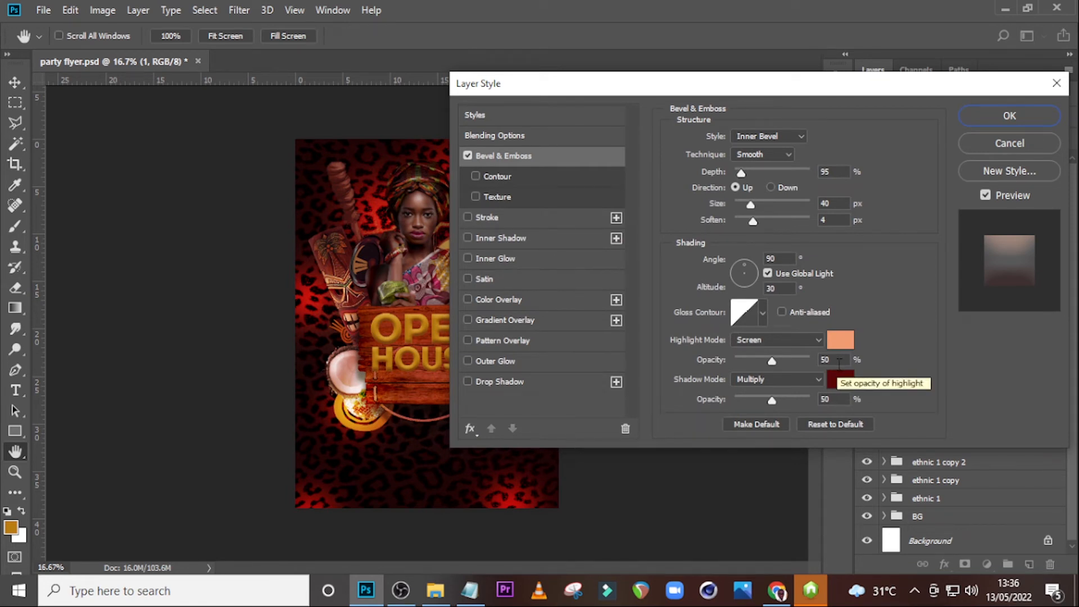
pyautogui.click(838, 379)
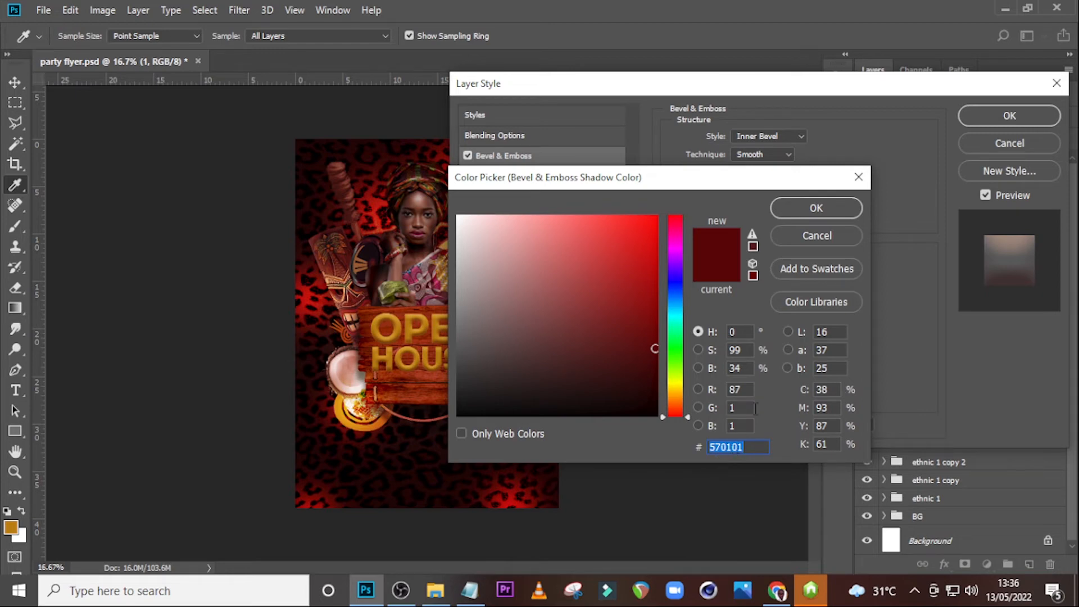
pyautogui.click(816, 208)
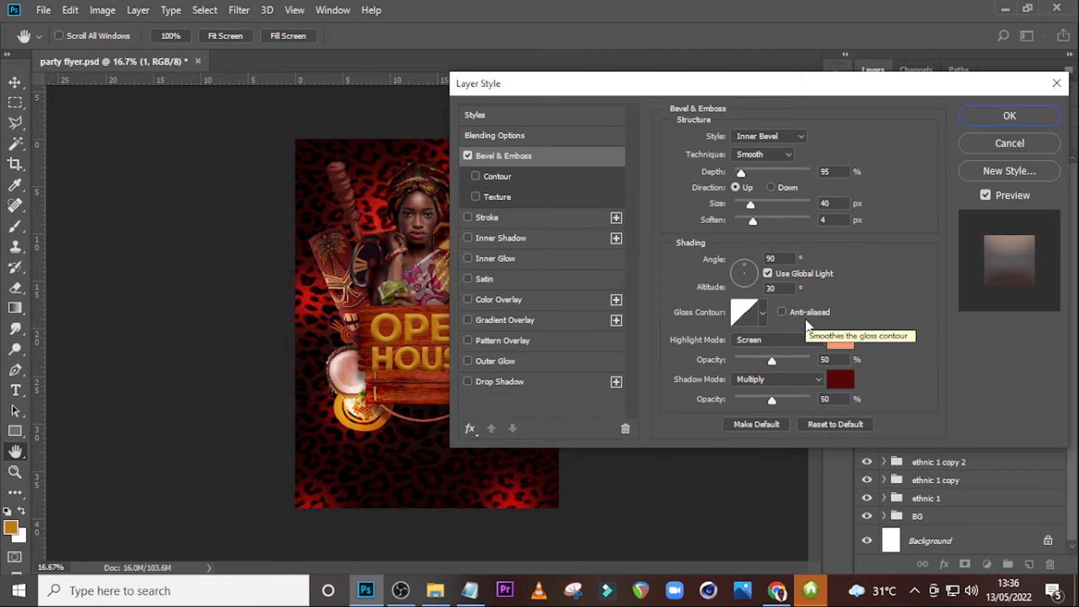
# Add an 18 px outside Stroke to group 1 and apply the layer style.
pyautogui.click(468, 217)
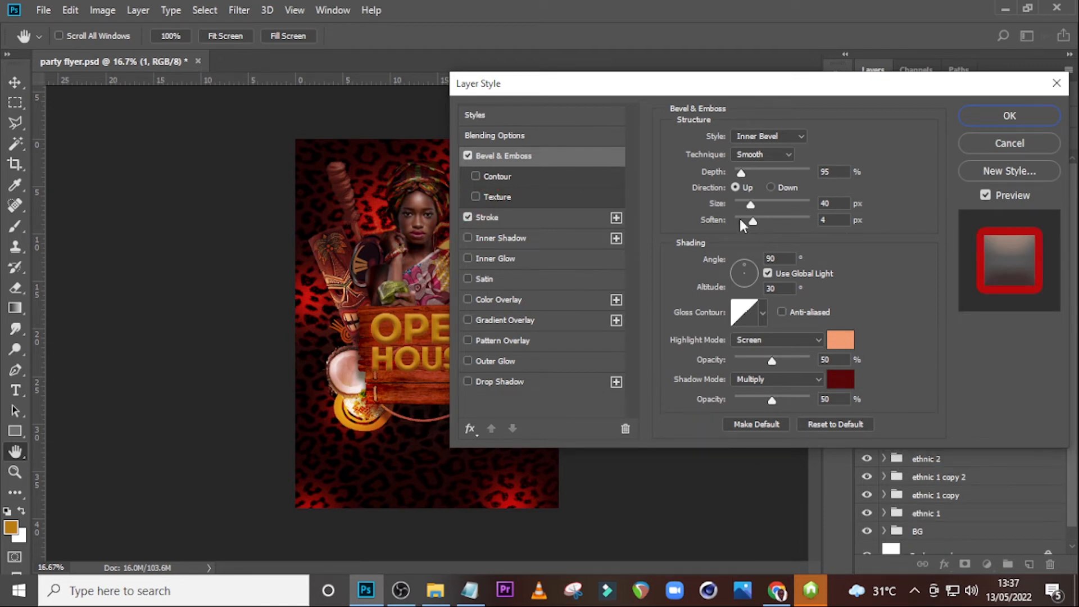
pyautogui.click(508, 217)
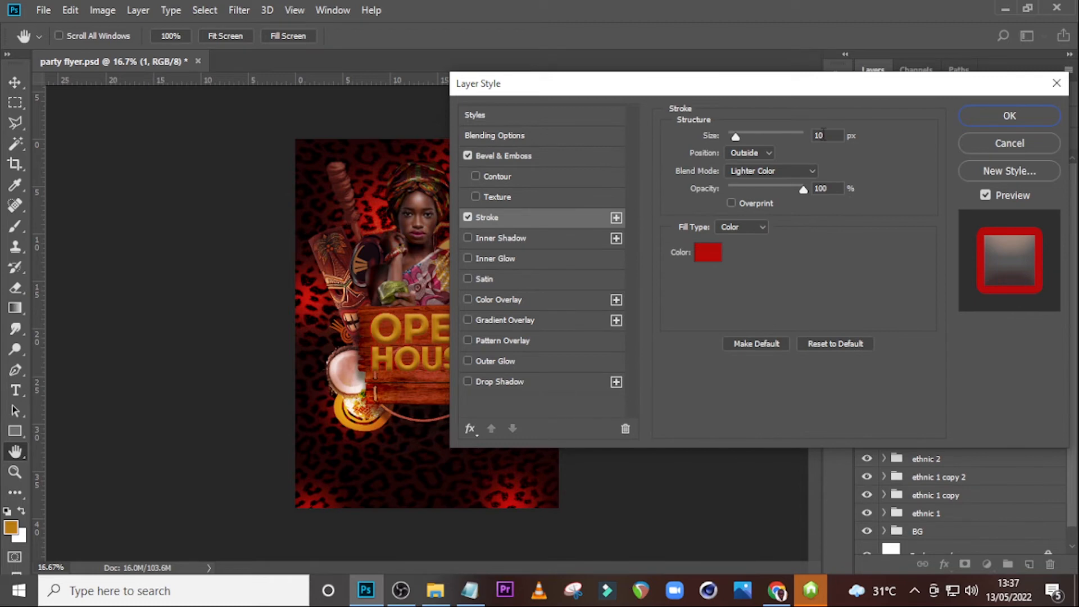
pyautogui.click(819, 135)
pyautogui.write('18')
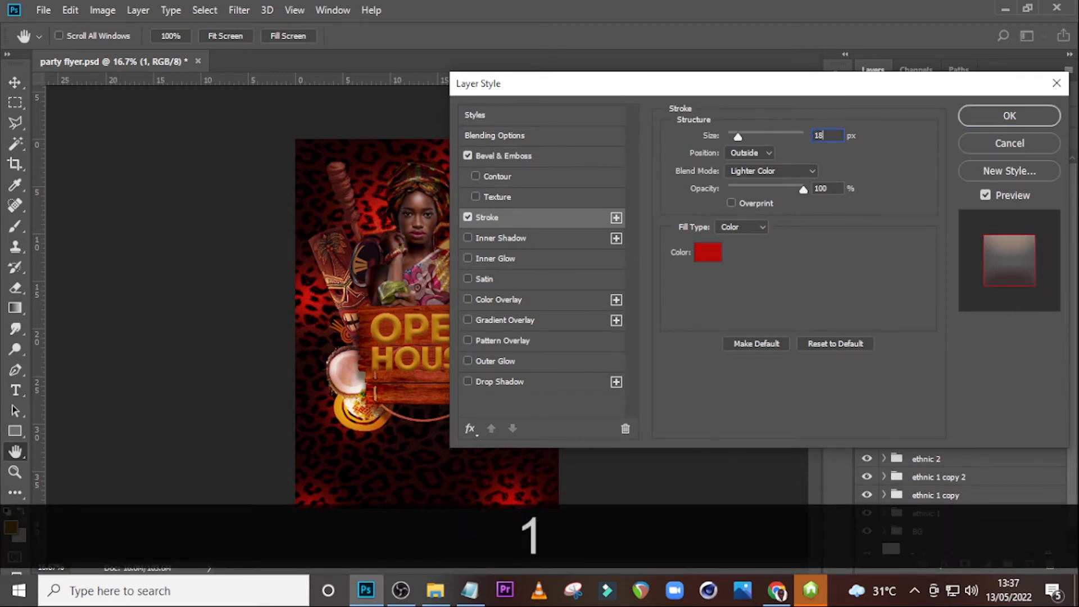
pyautogui.press('Return')
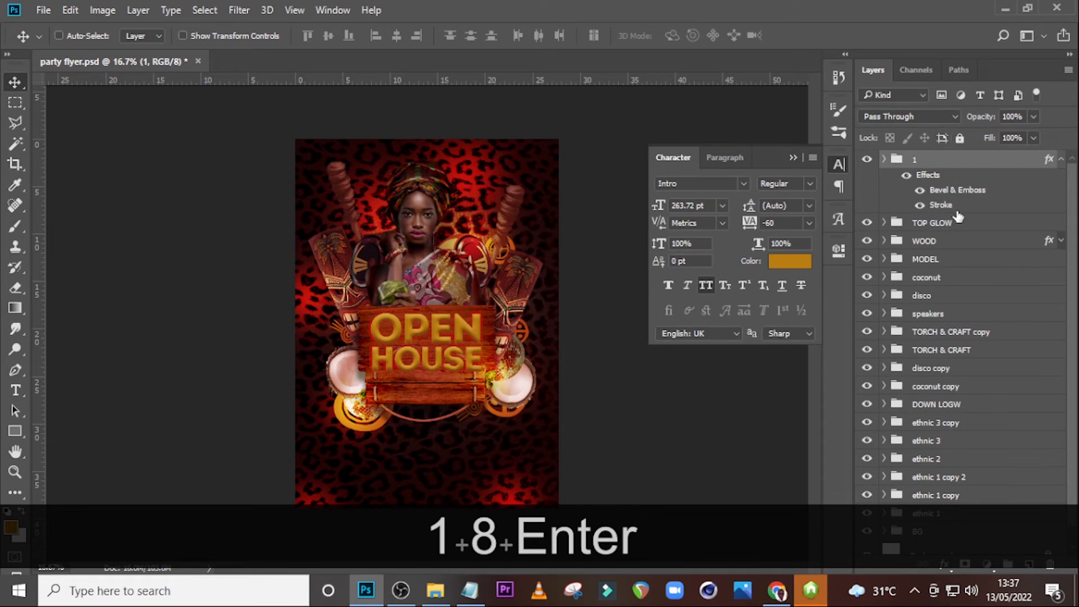
# Reopen group 1's Stroke effect and set its blend mode to Lighter Color and its colour to b60303.
pyautogui.doubleClick(950, 208)
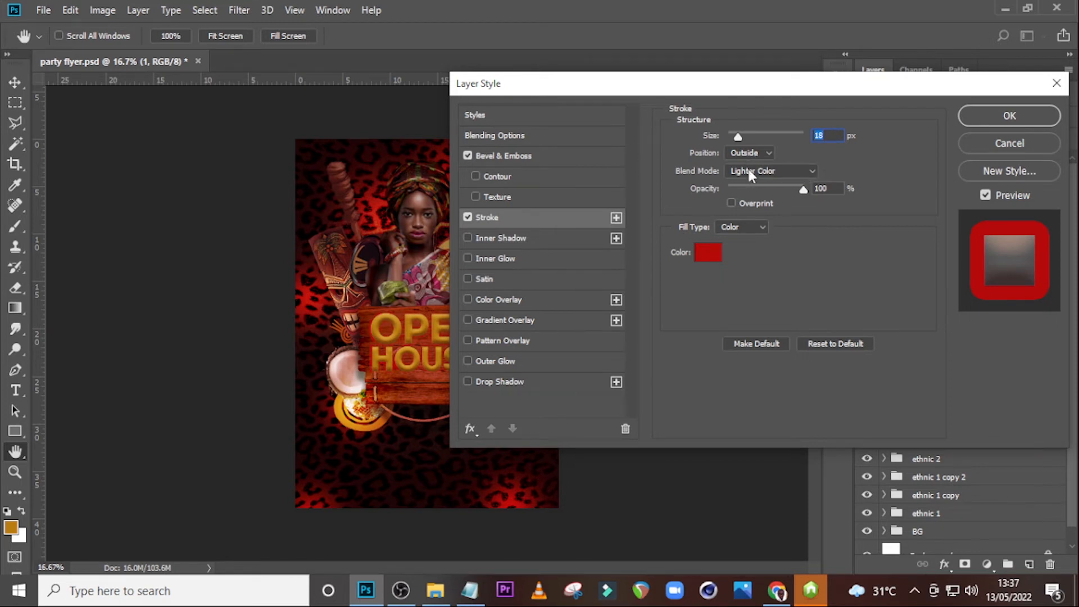
pyautogui.click(748, 170)
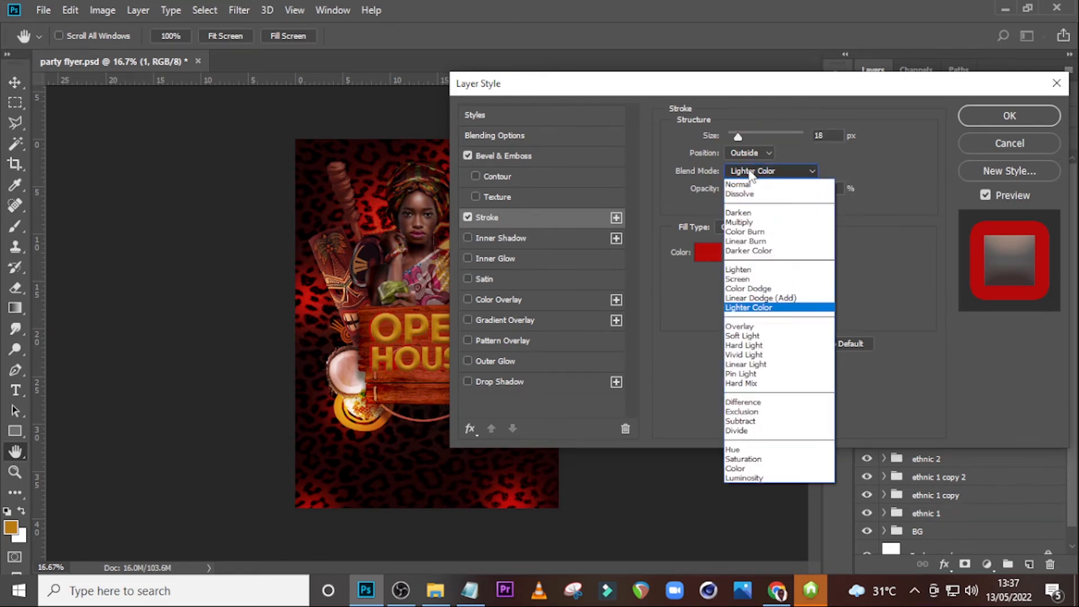
pyautogui.click(740, 308)
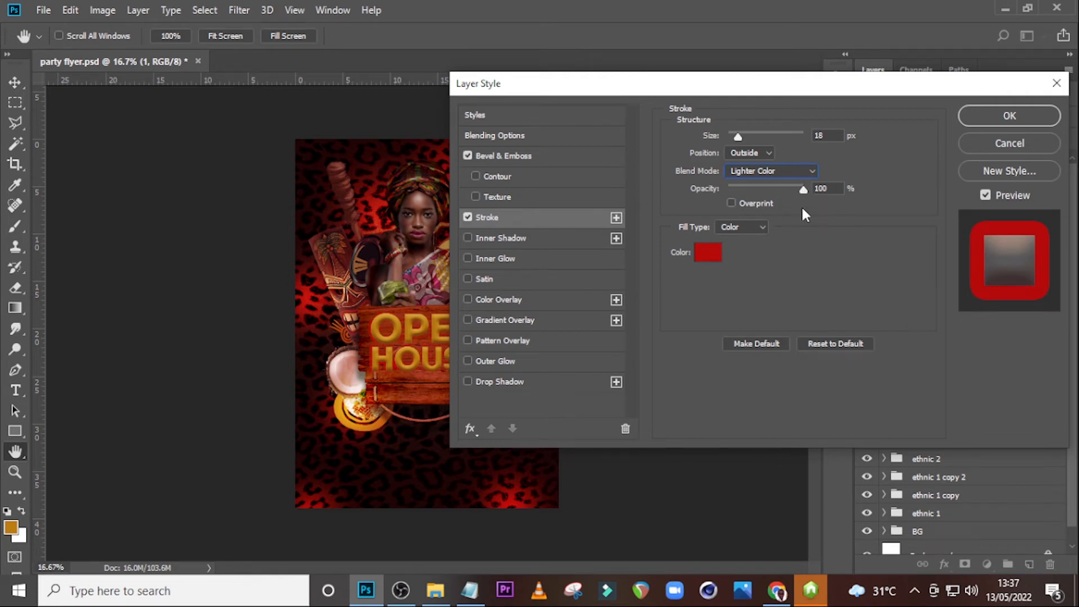
pyautogui.click(709, 252)
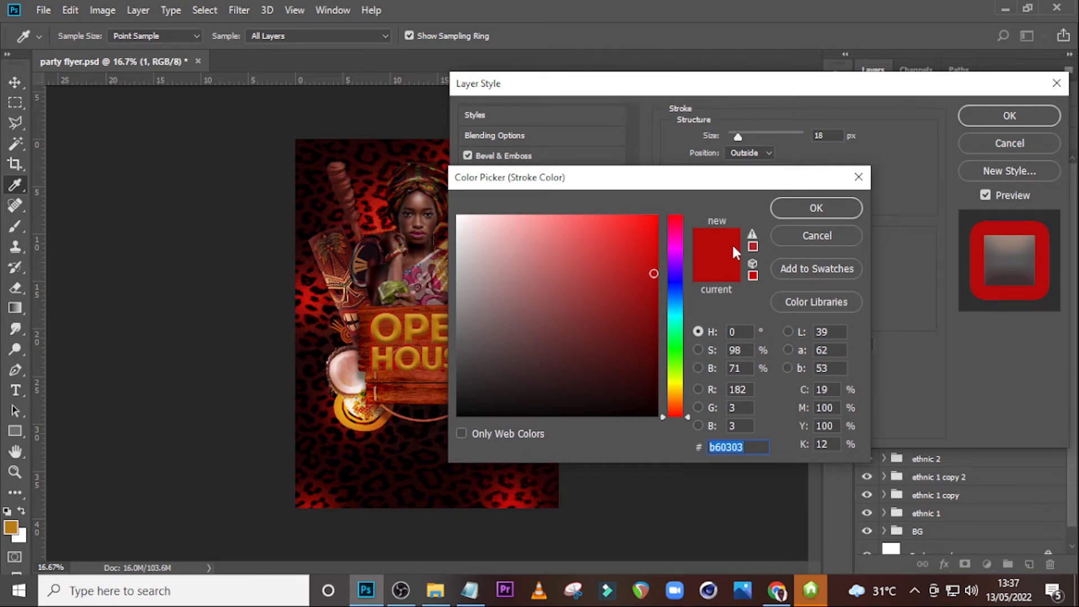
pyautogui.write('b6')
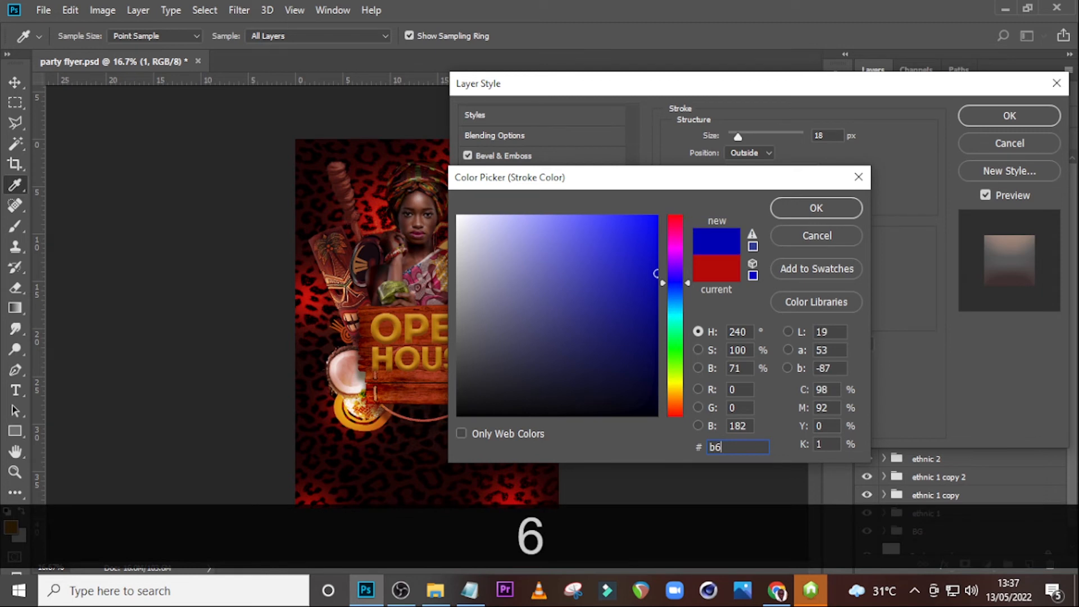
pyautogui.write('0303')
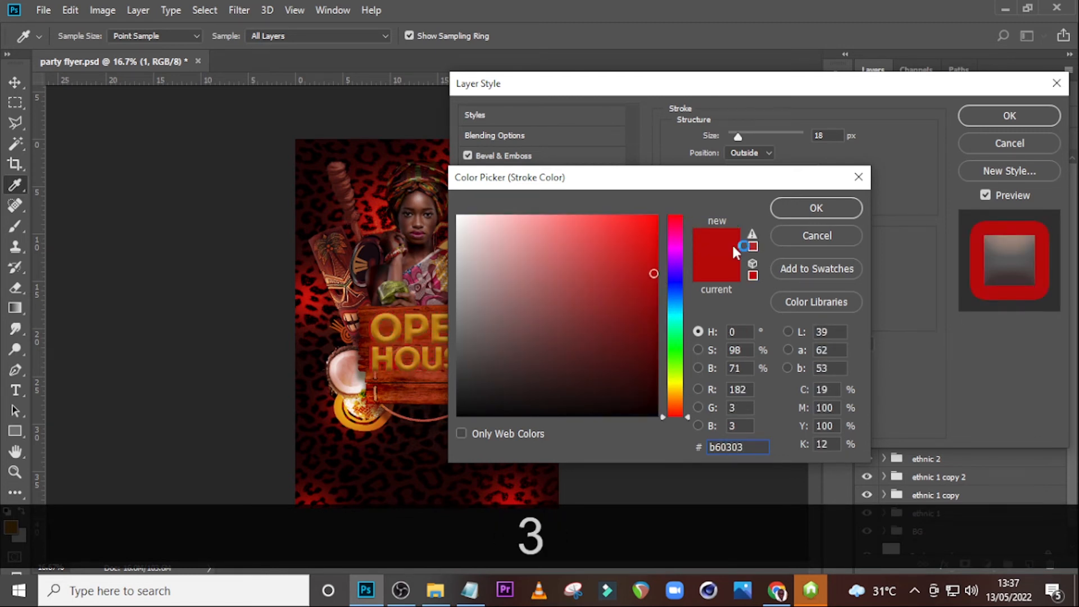
pyautogui.click(782, 211)
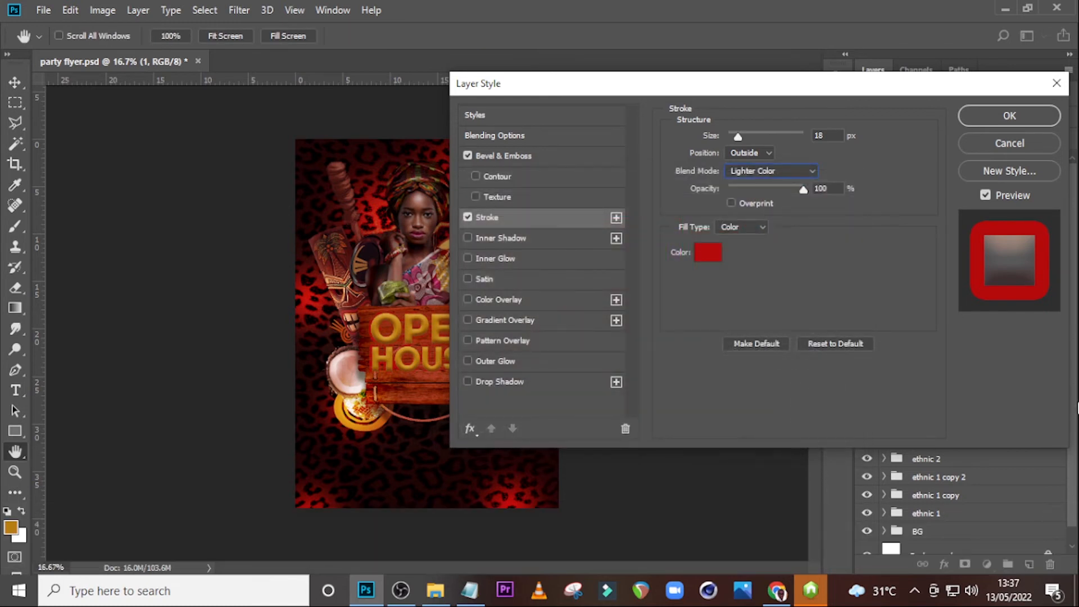
# Add a Gradient Overlay to group 1 and set the gradient's starting colour stop to e37442.
pyautogui.click(490, 320)
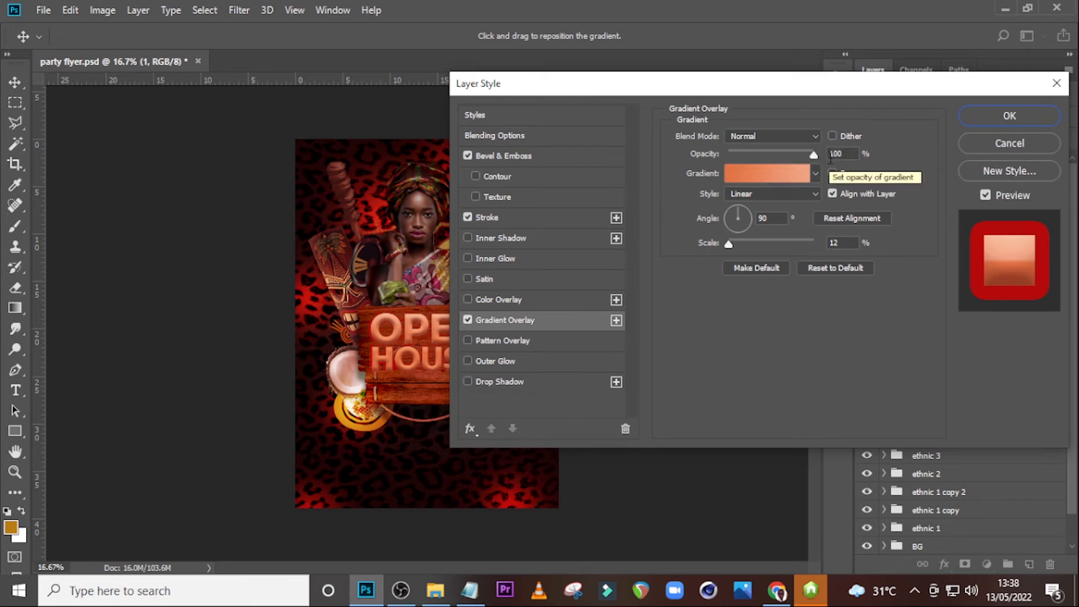
pyautogui.click(769, 178)
pyautogui.click(580, 358)
pyautogui.doubleClick(580, 358)
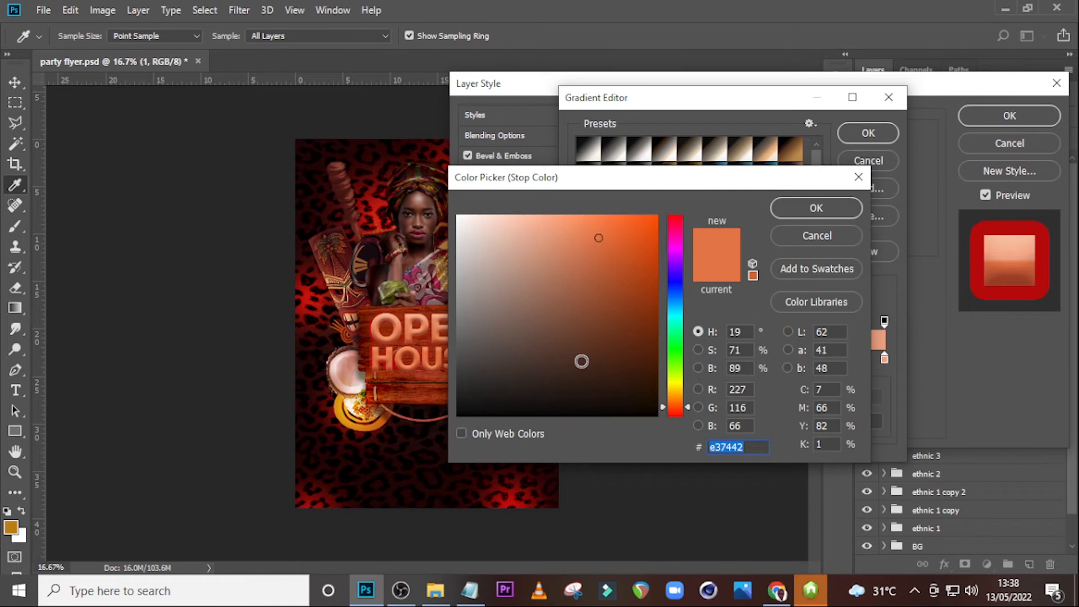
pyautogui.write('e')
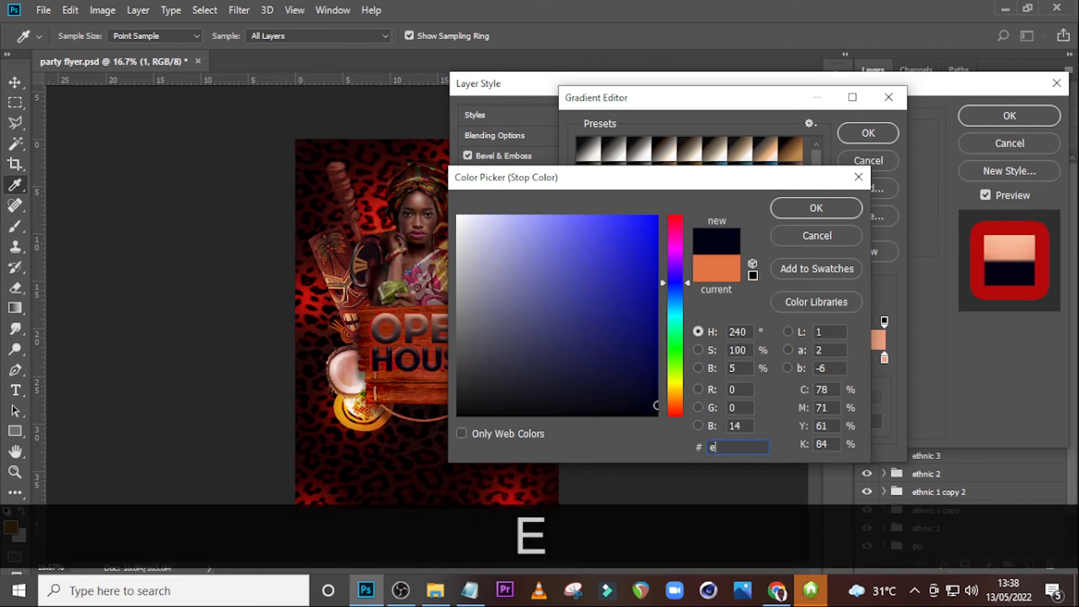
pyautogui.write('37')
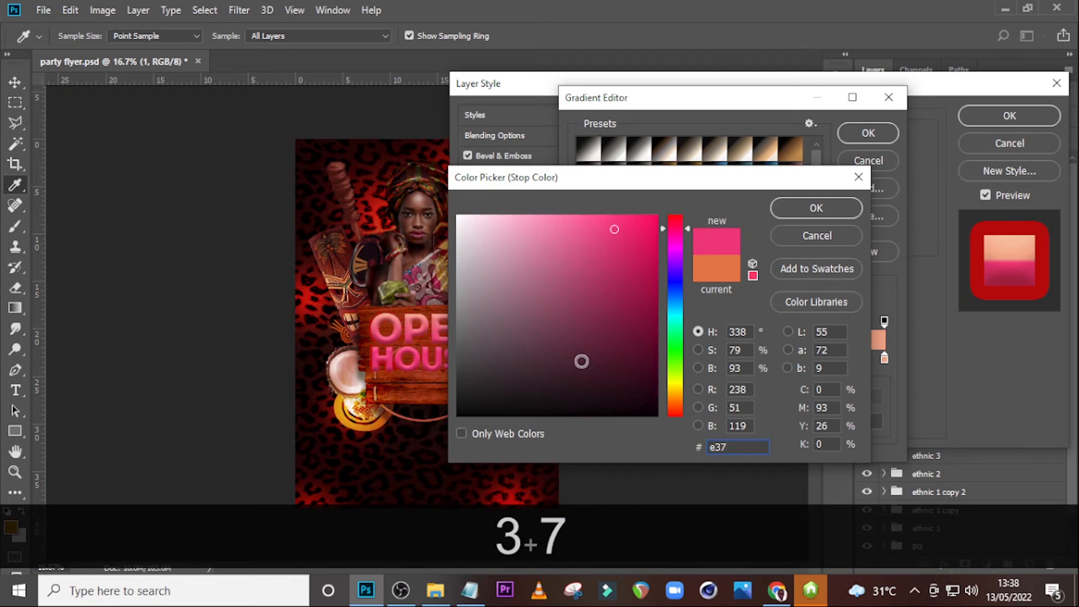
pyautogui.write('442')
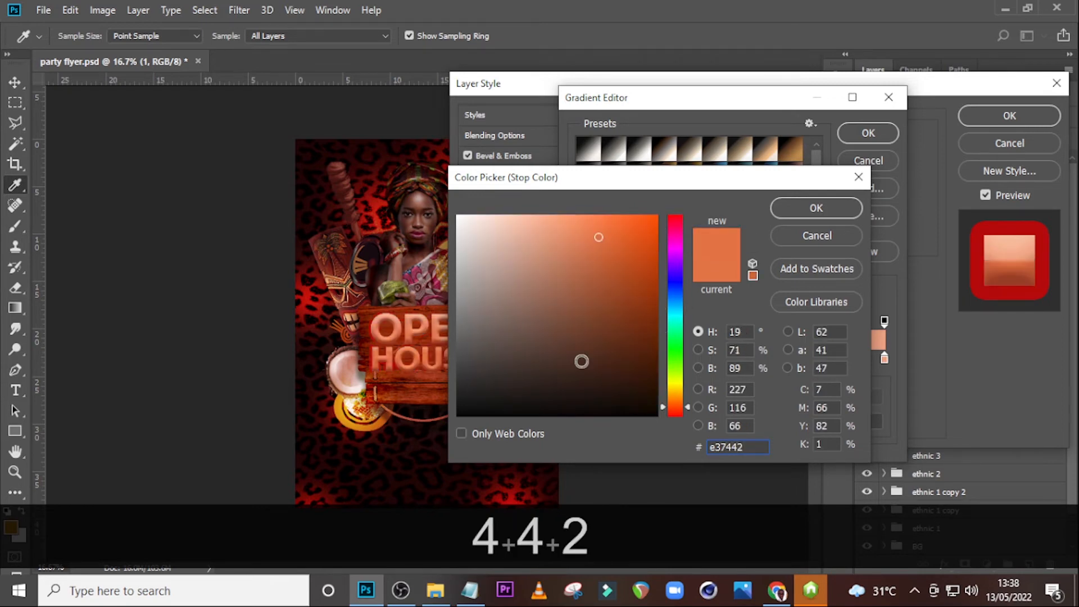
pyautogui.click(796, 207)
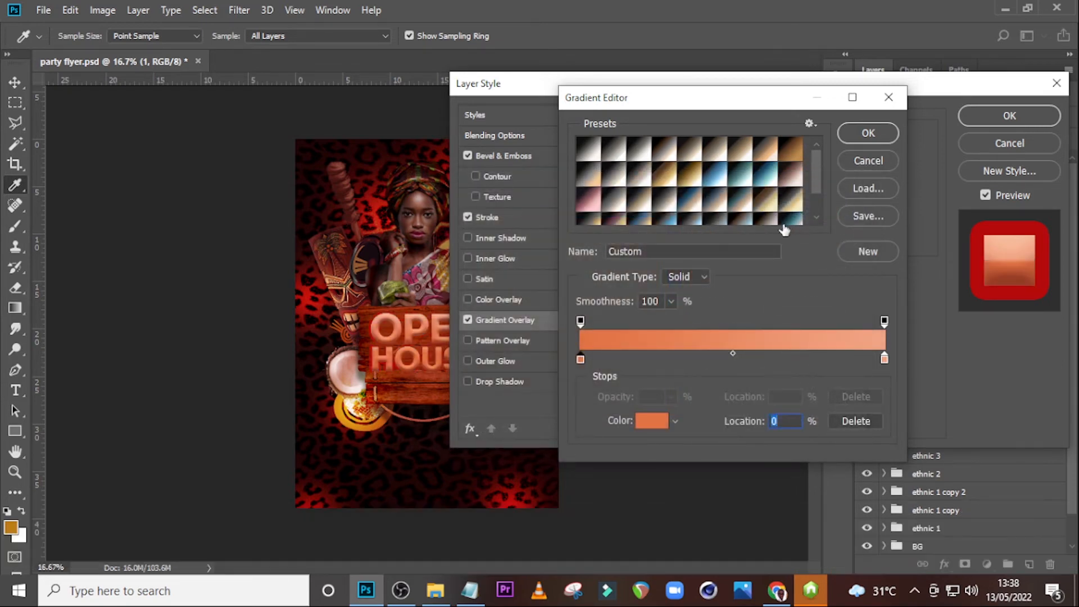
# Set the ending colour stop of group 1's Gradient Overlay to f1a686 and apply the layer style.
pyautogui.doubleClick(883, 359)
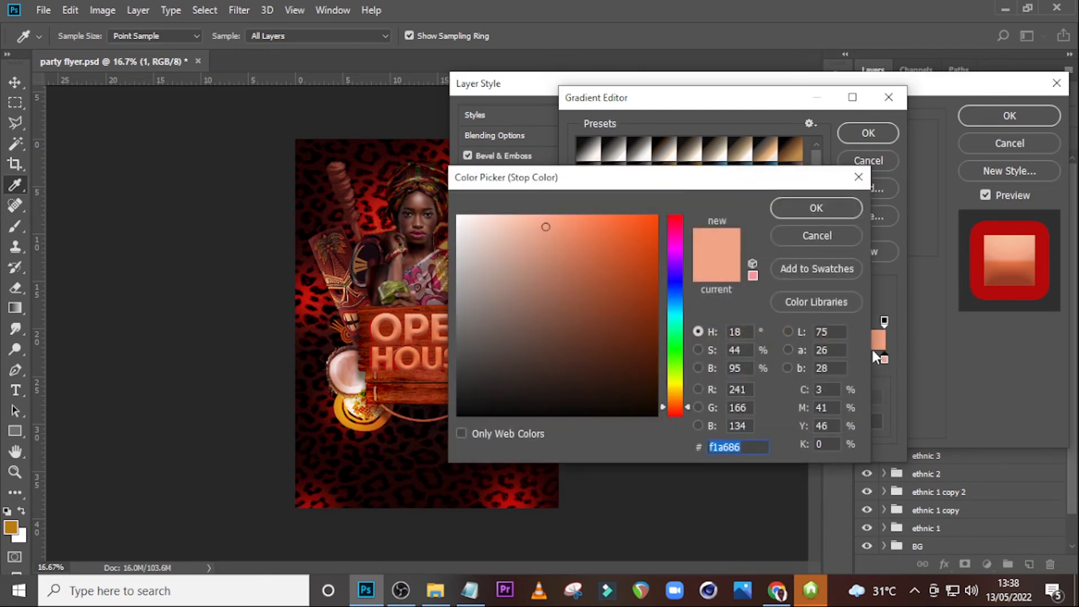
pyautogui.write('f')
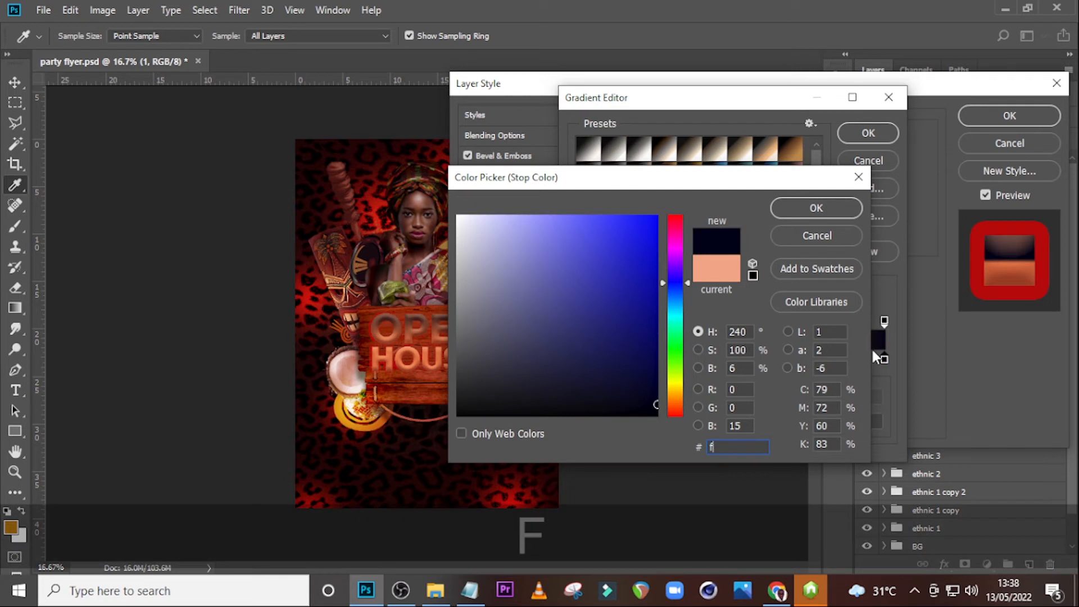
pyautogui.write('1a')
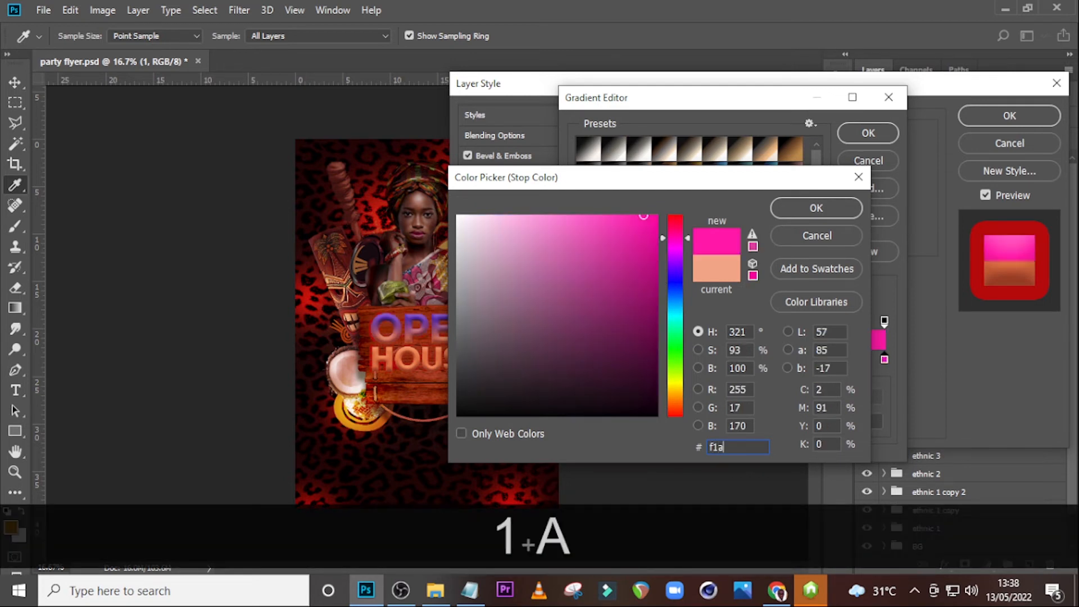
pyautogui.write('6')
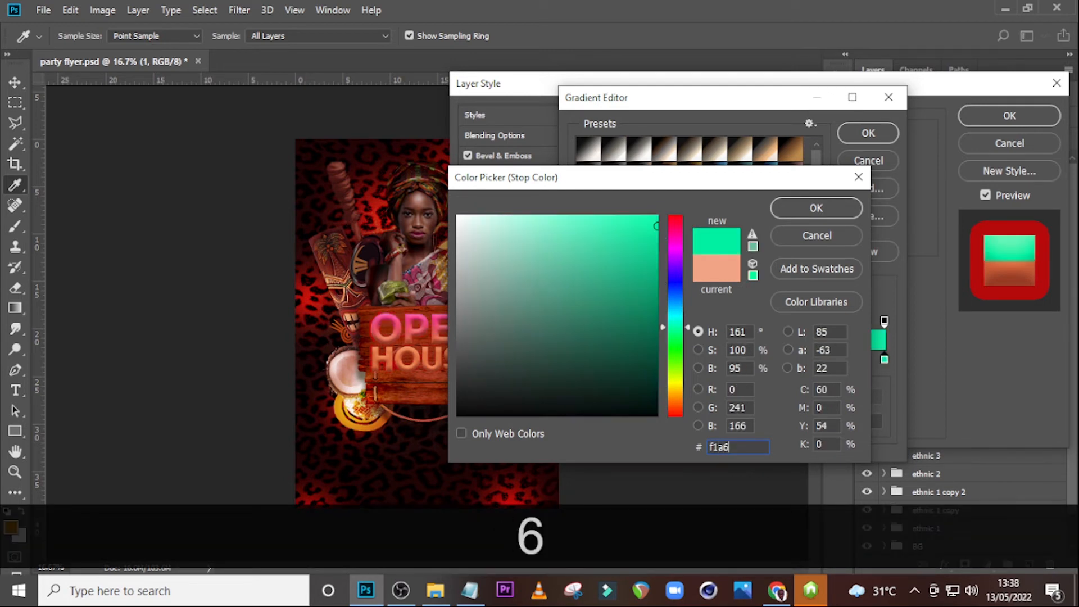
pyautogui.write('86')
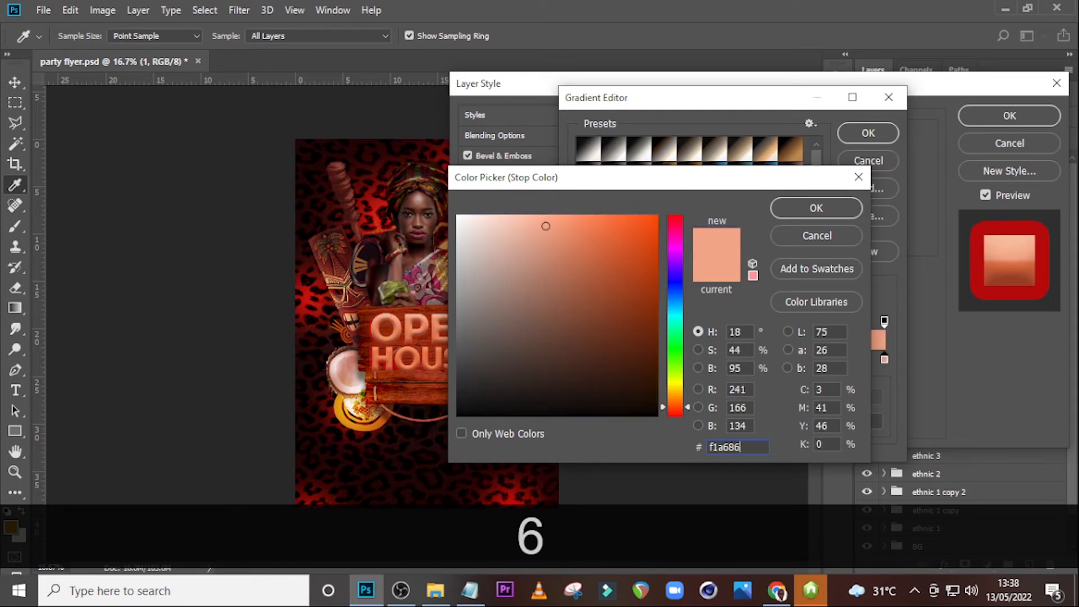
pyautogui.click(815, 208)
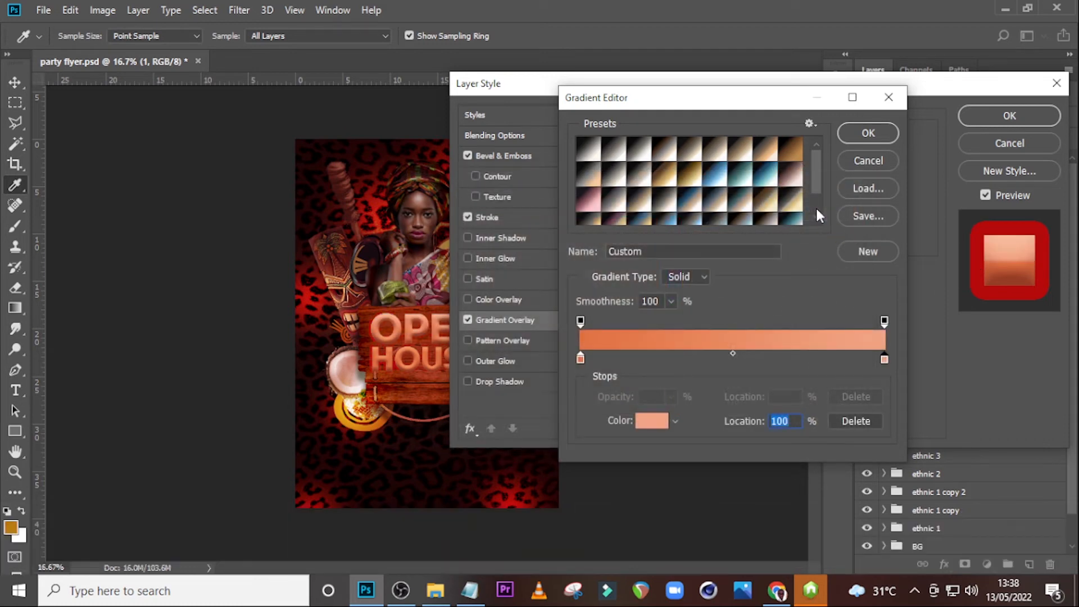
pyautogui.click(858, 135)
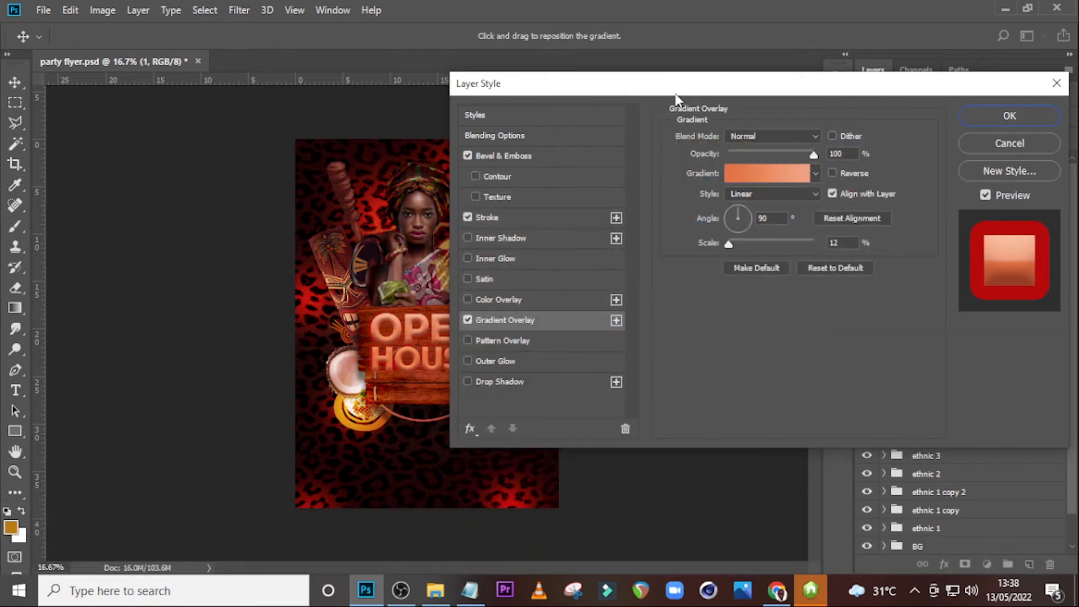
pyautogui.moveTo(669, 85); pyautogui.dragTo(557, 66)
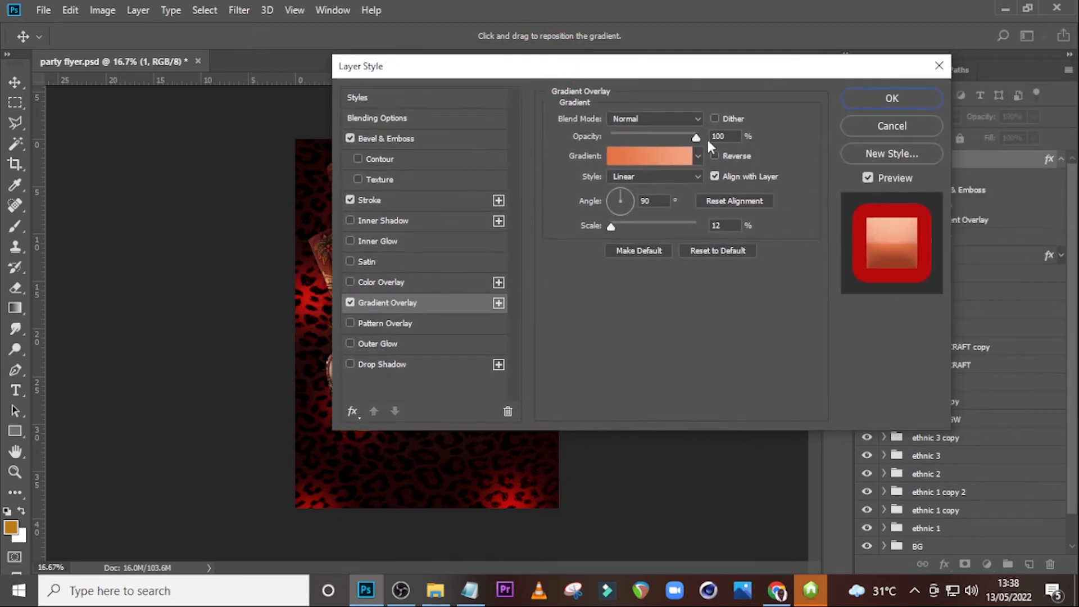
pyautogui.click(891, 99)
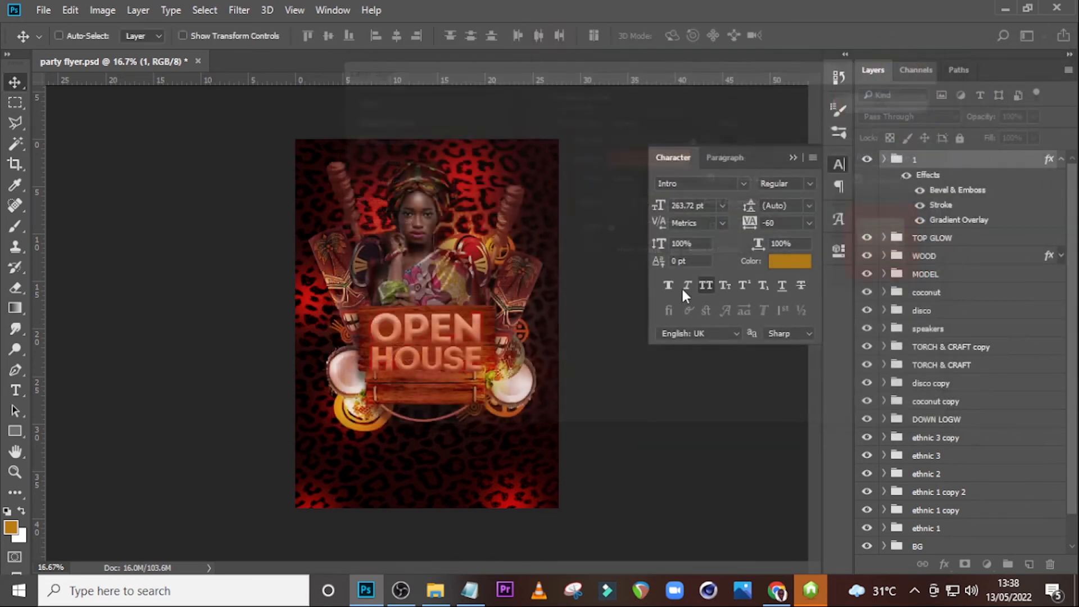
# Reopen group 1's Stroke effect, try the Lighten and Screen blend modes, and apply it with the blend mode set to Normal.
pyautogui.hotkey('ctrl', '=')
pyautogui.hotkey('ctrl', '=')
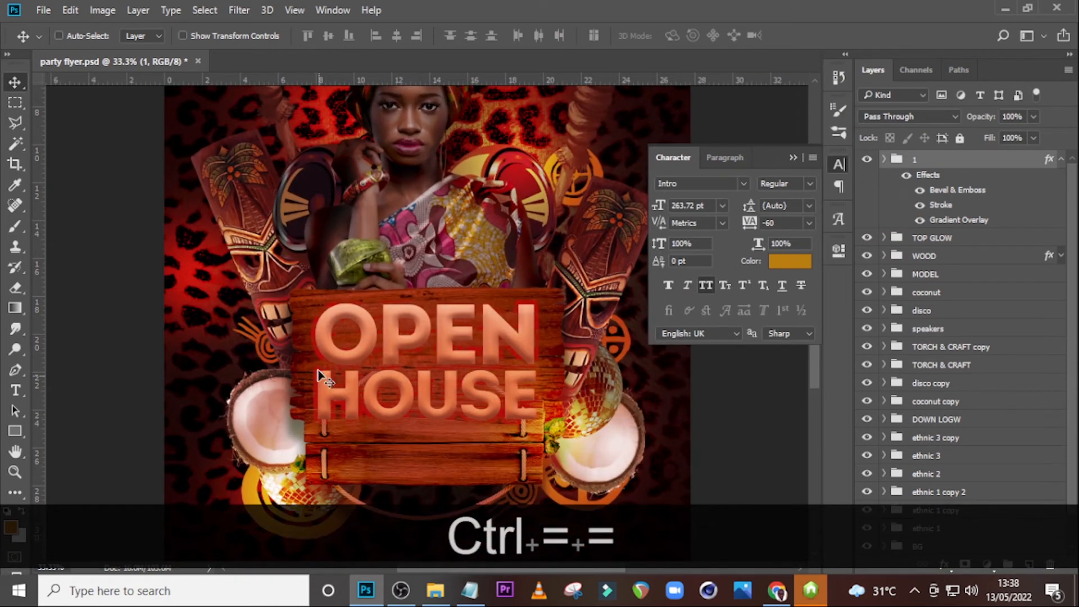
pyautogui.doubleClick(937, 206)
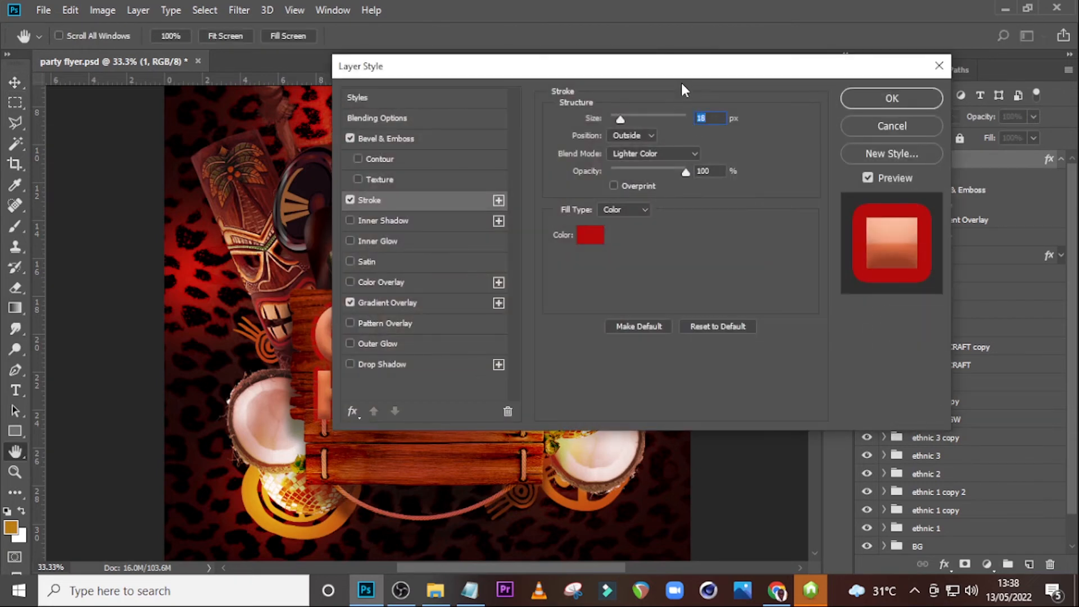
pyautogui.moveTo(730, 70); pyautogui.dragTo(879, 71)
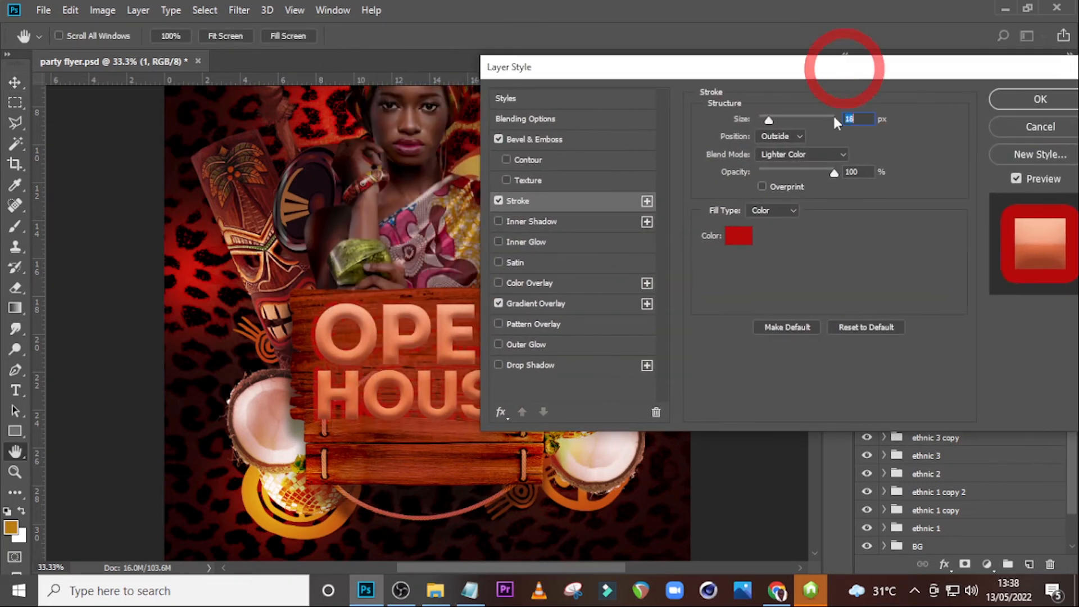
pyautogui.click(803, 153)
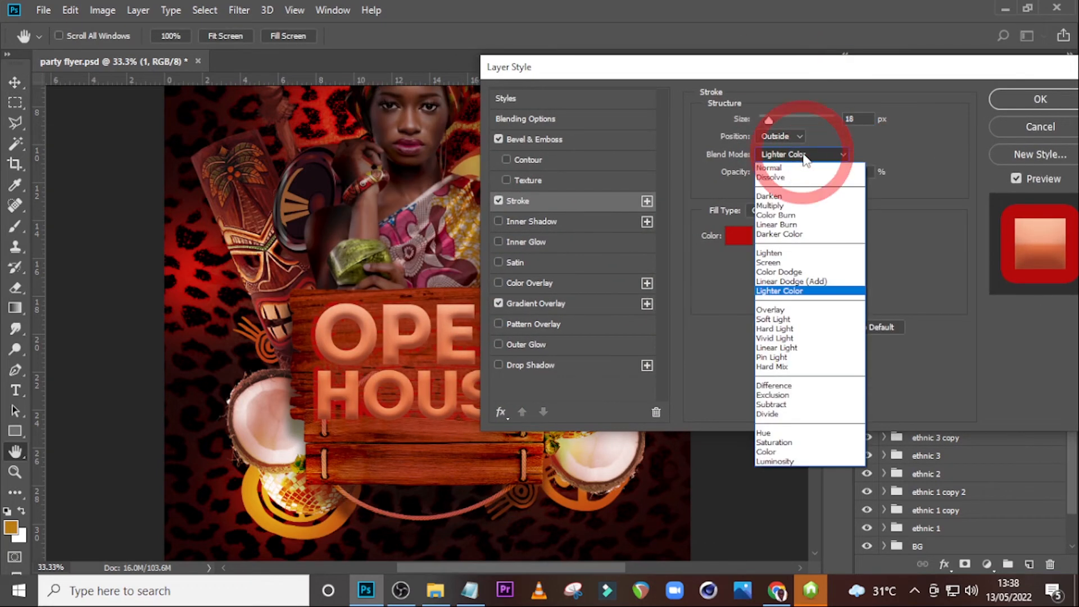
pyautogui.click(769, 253)
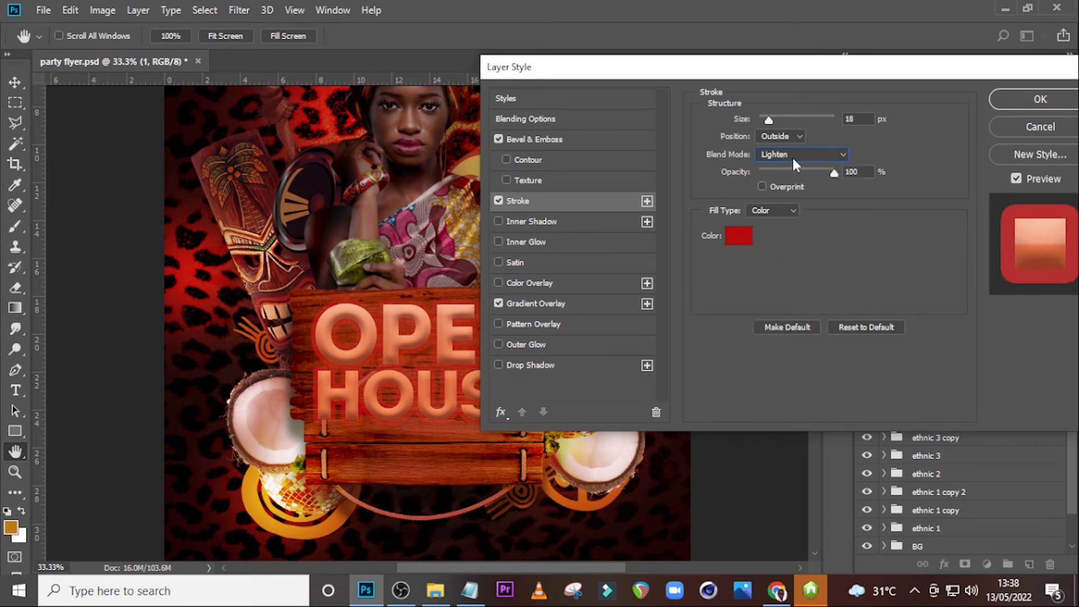
pyautogui.click(792, 161)
pyautogui.click(767, 264)
pyautogui.click(788, 154)
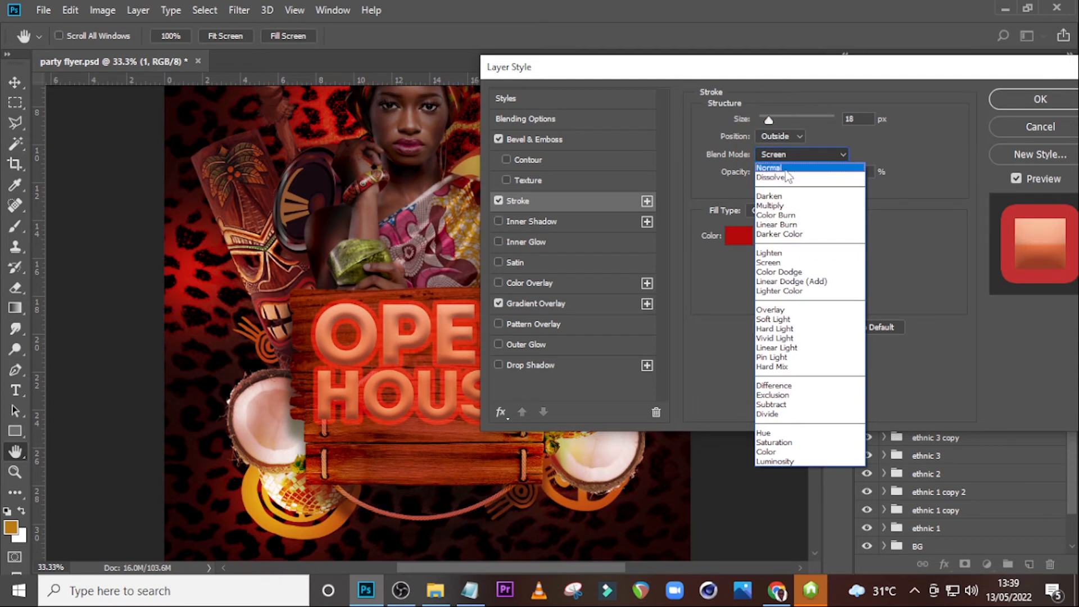
pyautogui.click(785, 170)
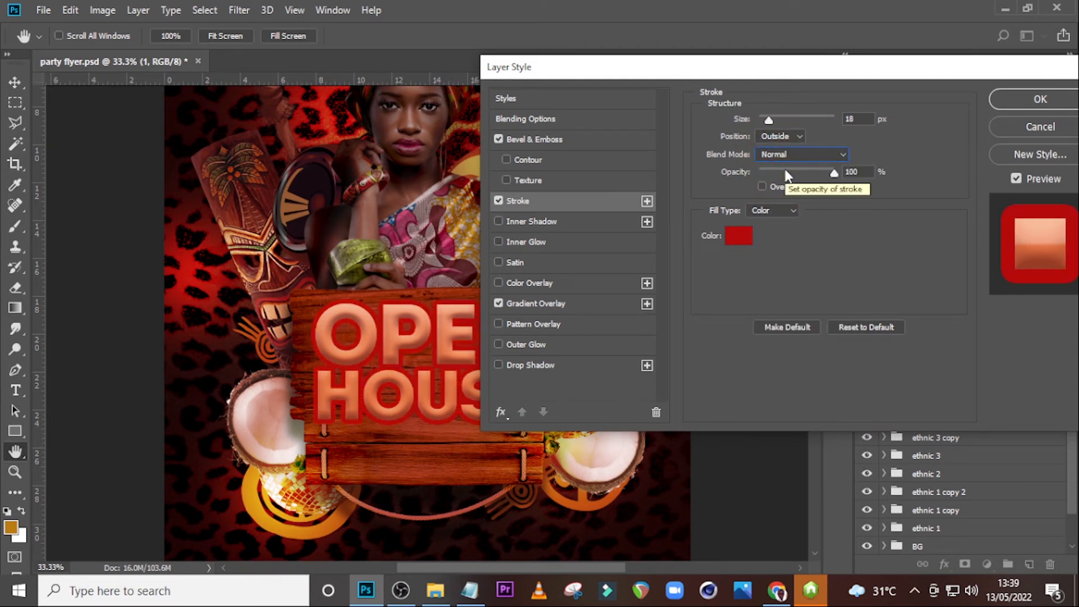
pyautogui.moveTo(790, 72); pyautogui.dragTo(621, 74)
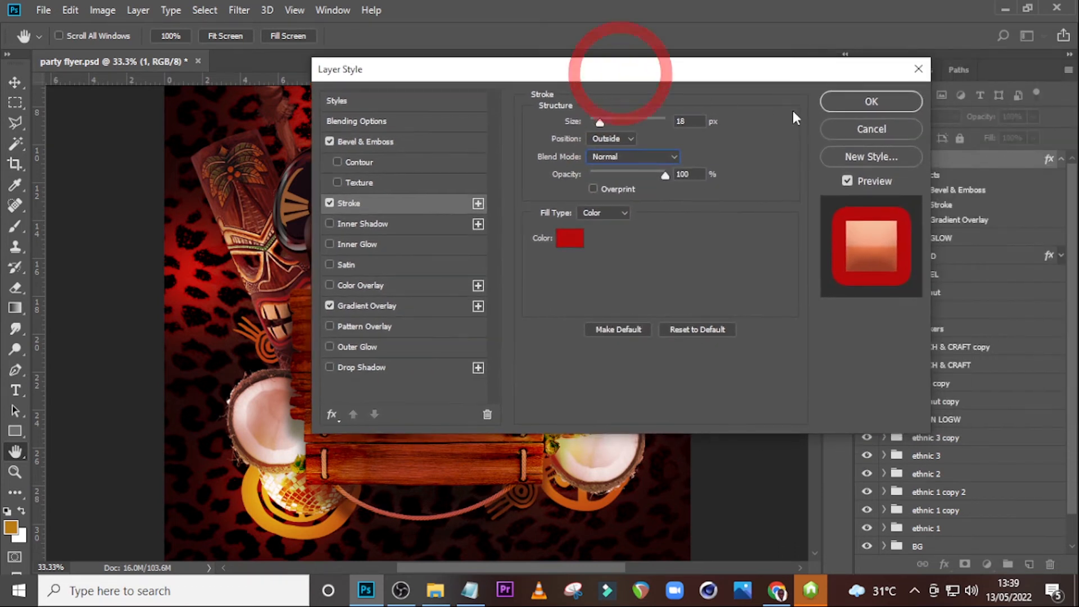
pyautogui.click(867, 102)
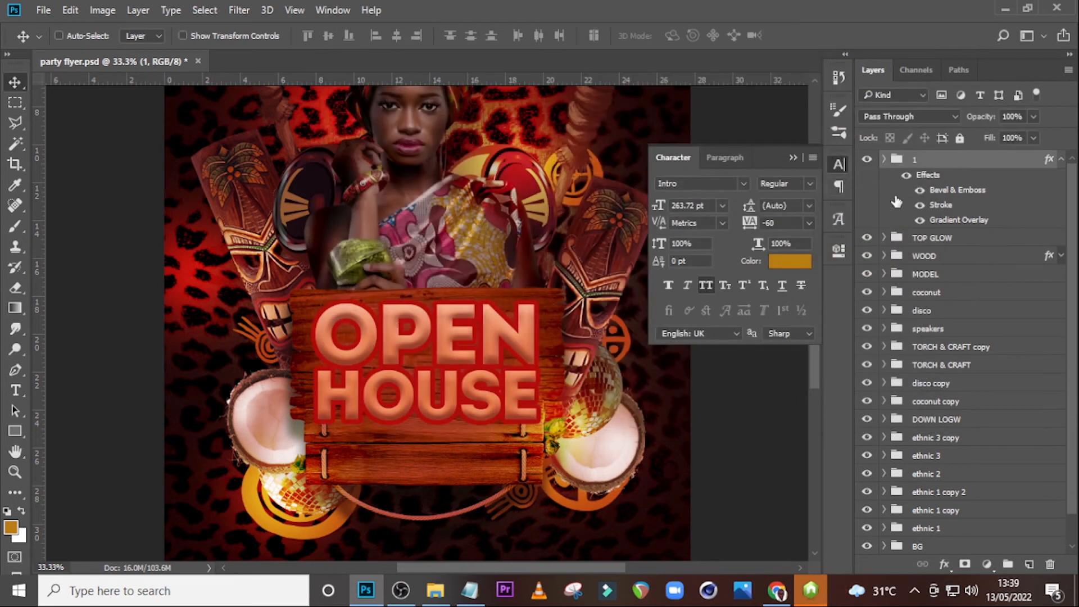
# Duplicate group 1 and hide the copy's Gradient Overlay, Stroke and Bevel & Emboss effects.
pyautogui.click(1060, 159)
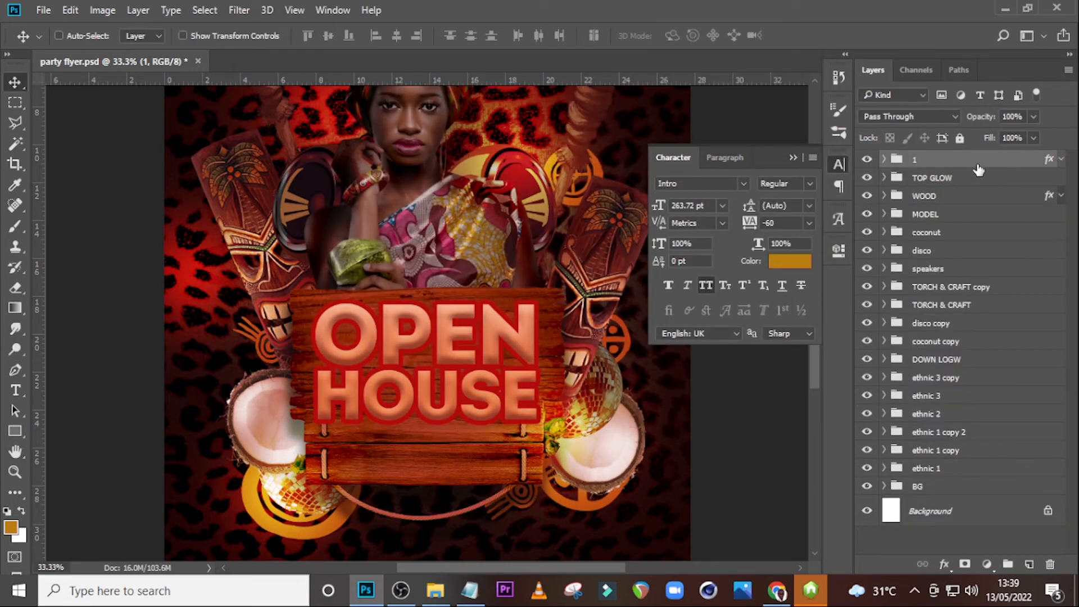
pyautogui.hotkey('ctrl', 'j')
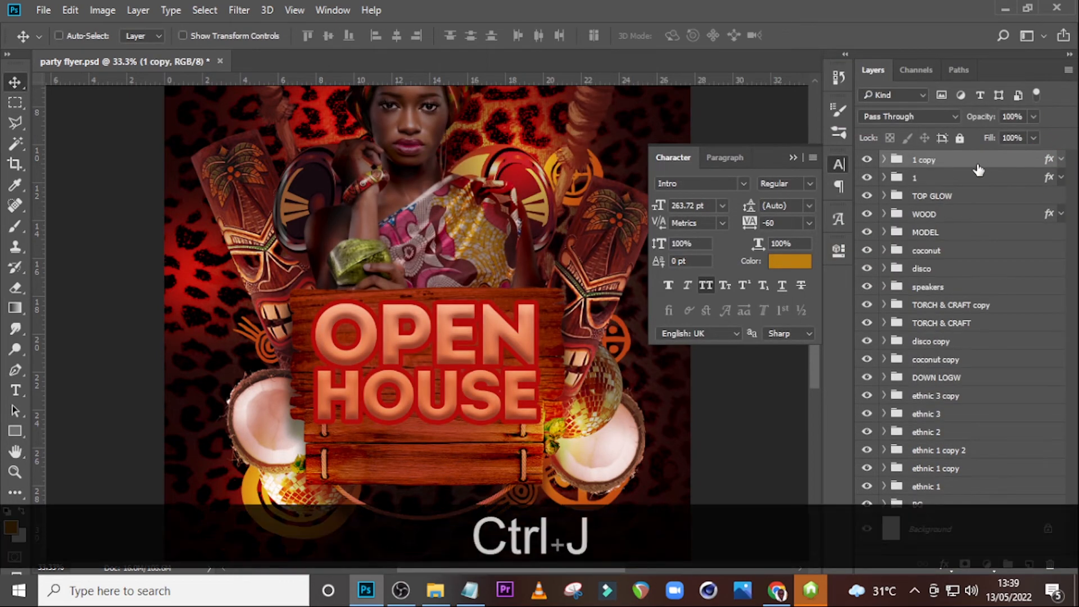
pyautogui.click(1061, 160)
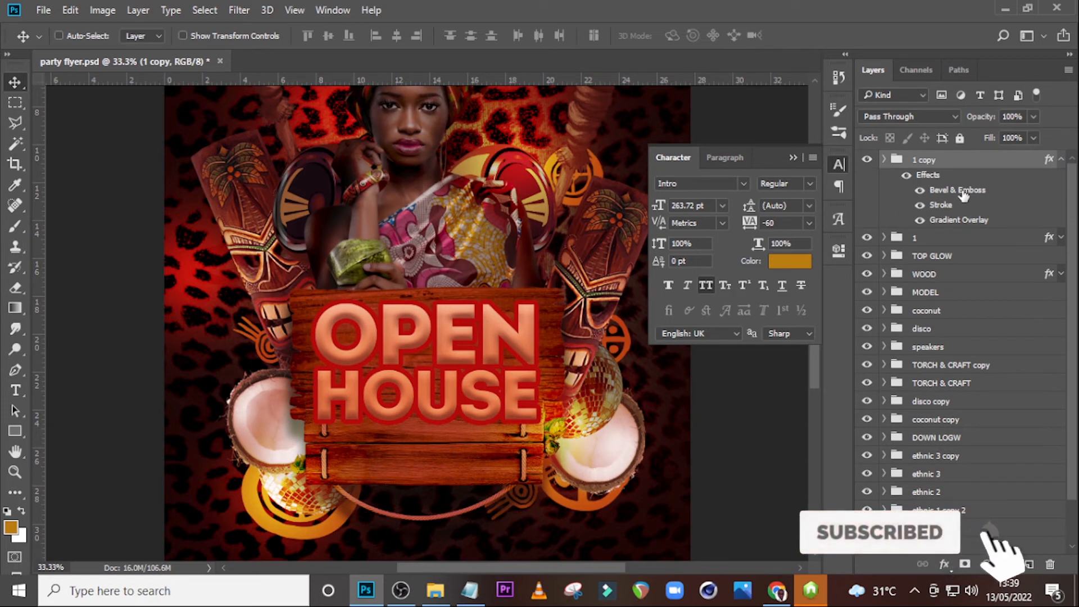
pyautogui.click(919, 220)
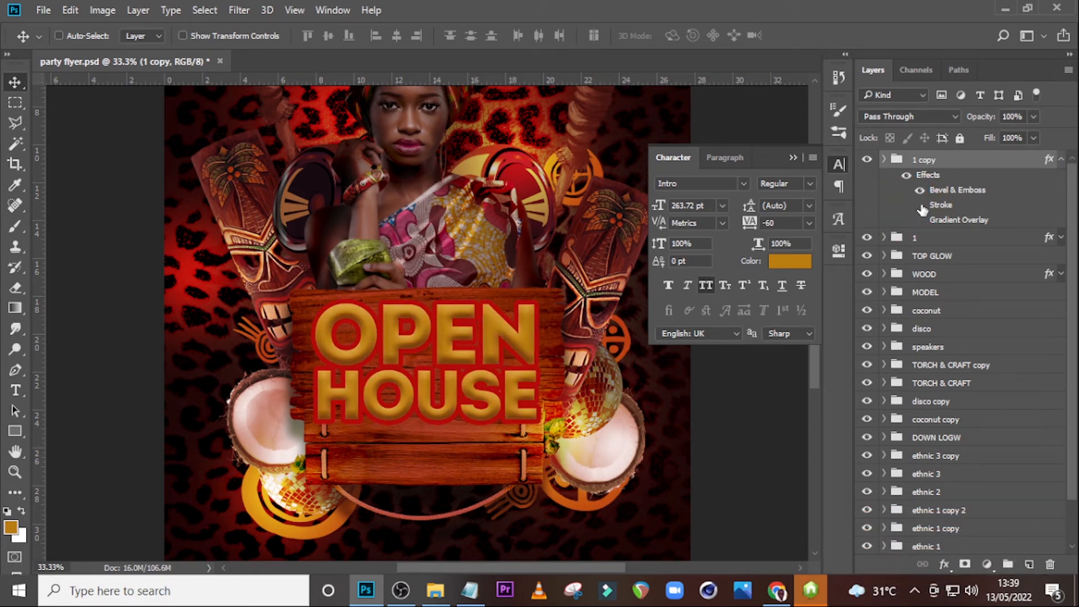
pyautogui.click(920, 190)
pyautogui.click(920, 190)
pyautogui.click(920, 192)
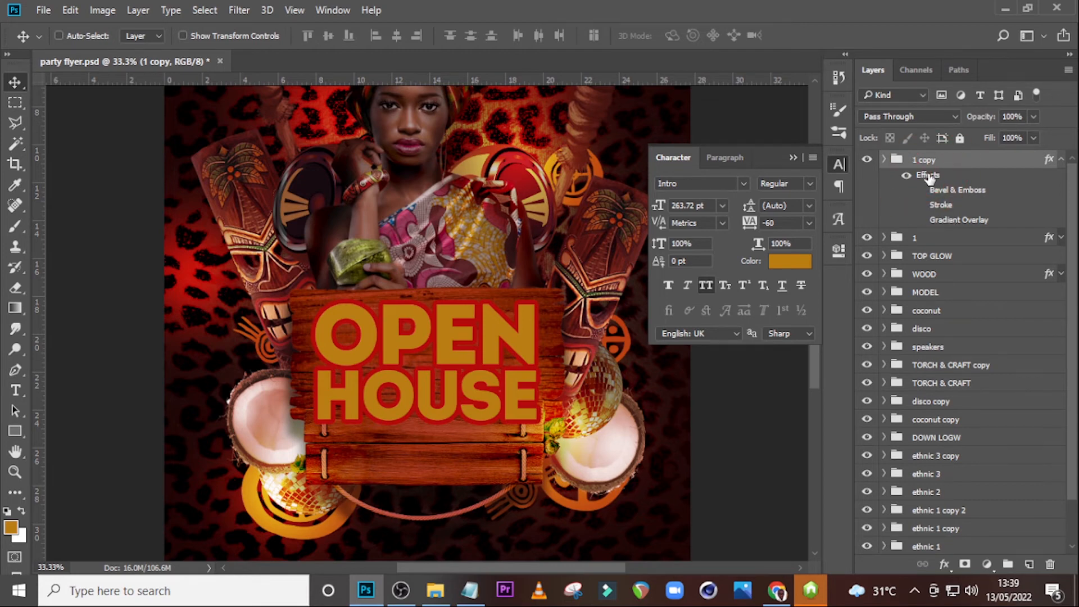
# Enable Bevel & Emboss with Texture on the group 1 copy and choose the blotchy grey, stone-like pattern.
pyautogui.doubleClick(928, 177)
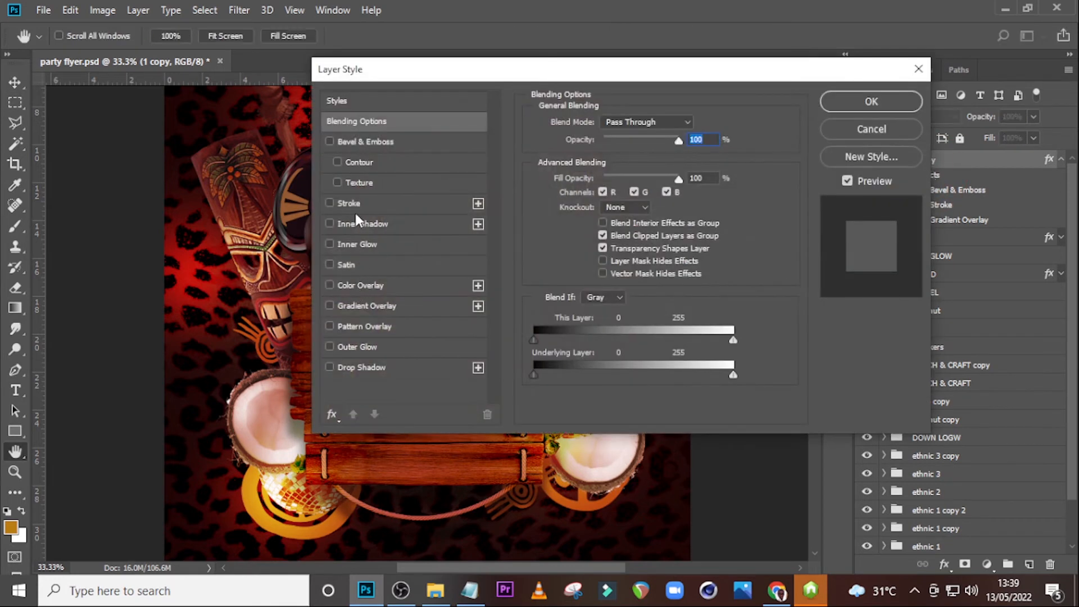
pyautogui.click(352, 182)
pyautogui.moveTo(473, 90); pyautogui.dragTo(729, 110)
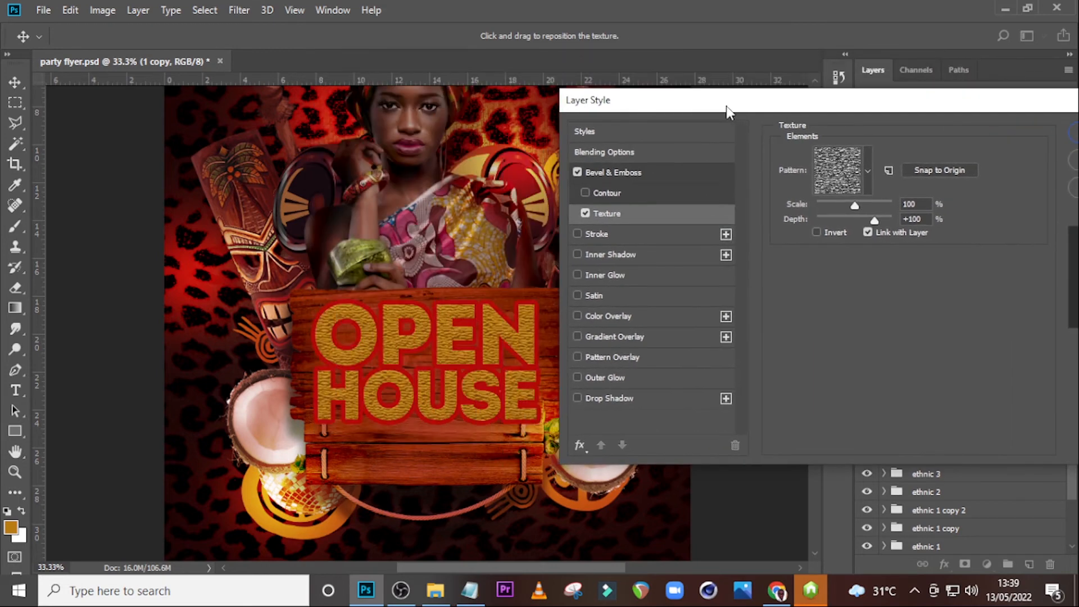
pyautogui.click(864, 180)
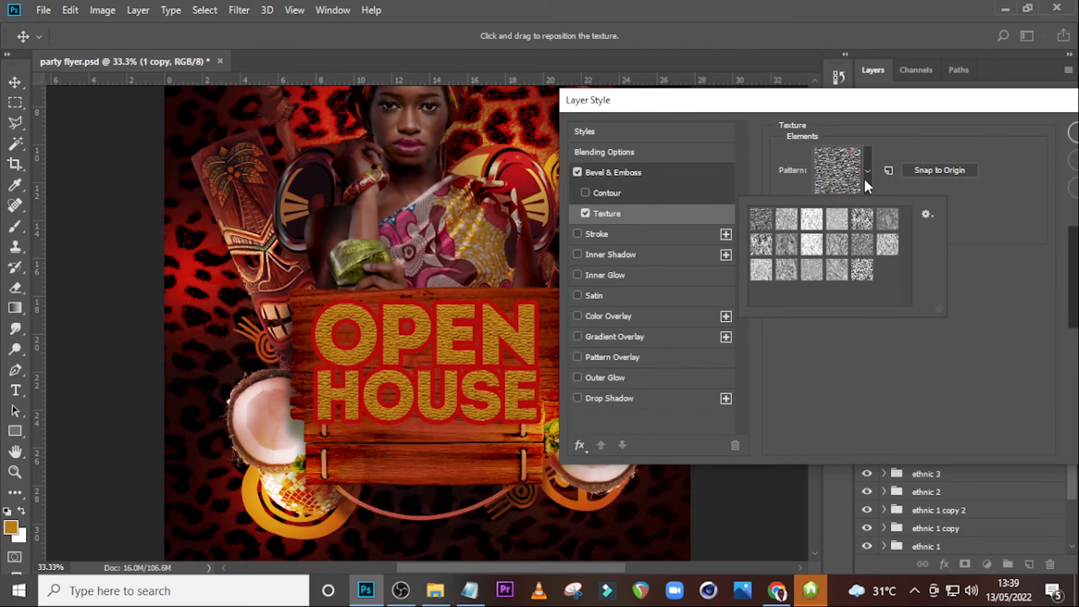
pyautogui.click(787, 245)
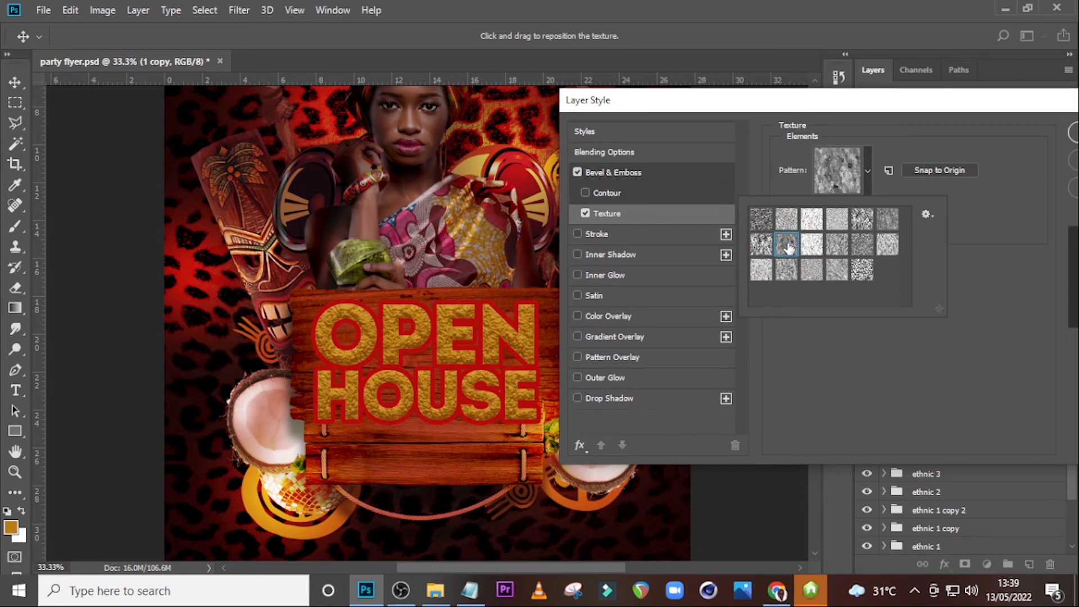
# Set the texture's scale to 27% and its depth to 26%, and apply the layer style to the group 1 copy.
pyautogui.click(927, 110)
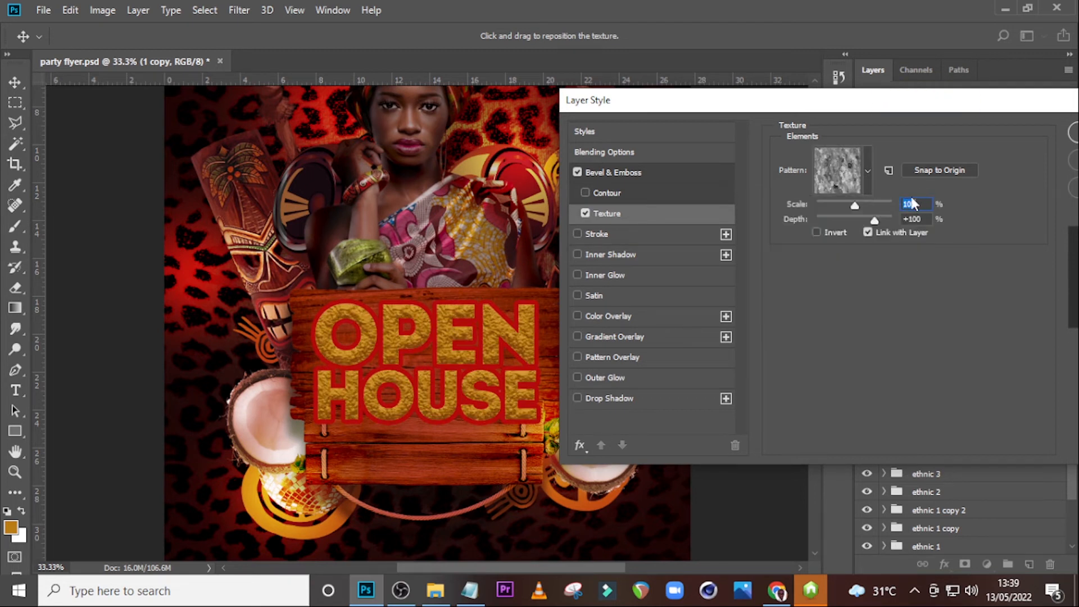
pyautogui.write('27')
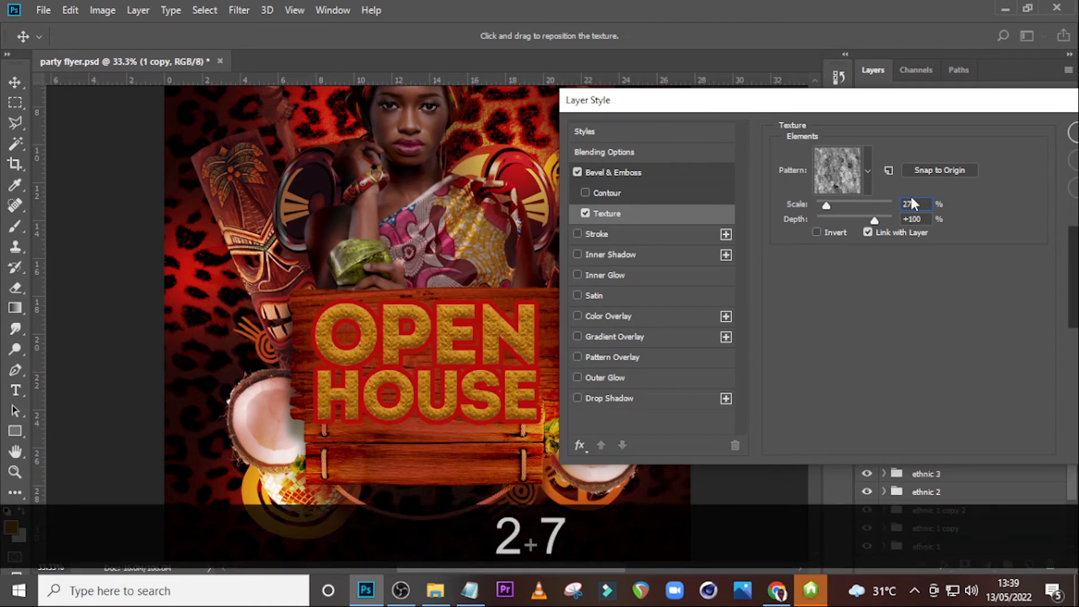
pyautogui.click(896, 218)
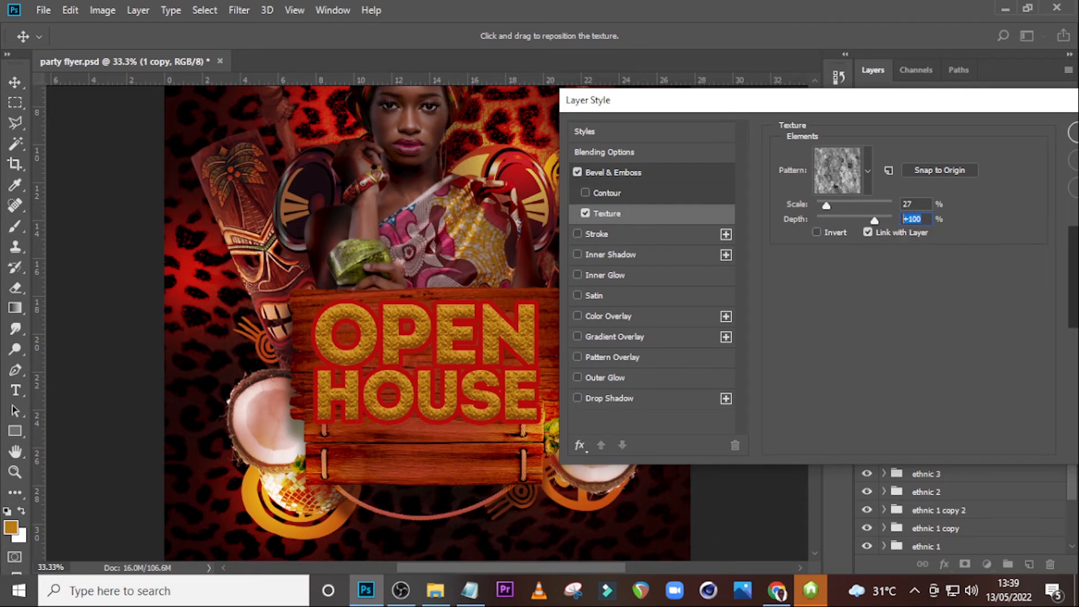
pyautogui.write('26')
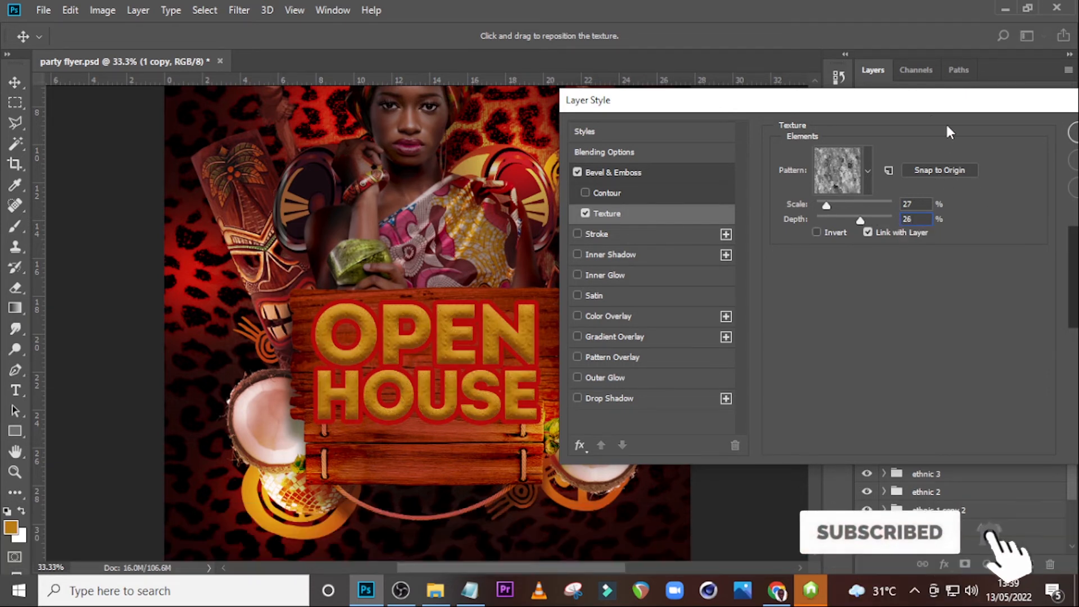
pyautogui.moveTo(915, 103); pyautogui.dragTo(802, 92)
pyautogui.click(982, 124)
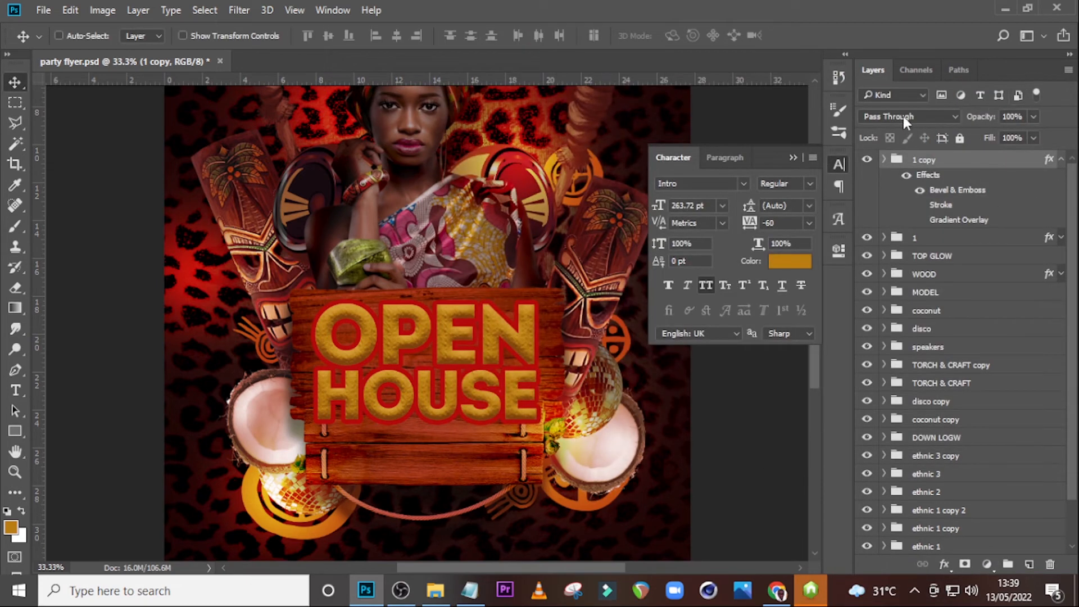
# Set the group 1 copy's blend mode to Soft Light and collapse the Character settings and the copy's effects list.
pyautogui.click(902, 116)
pyautogui.click(883, 303)
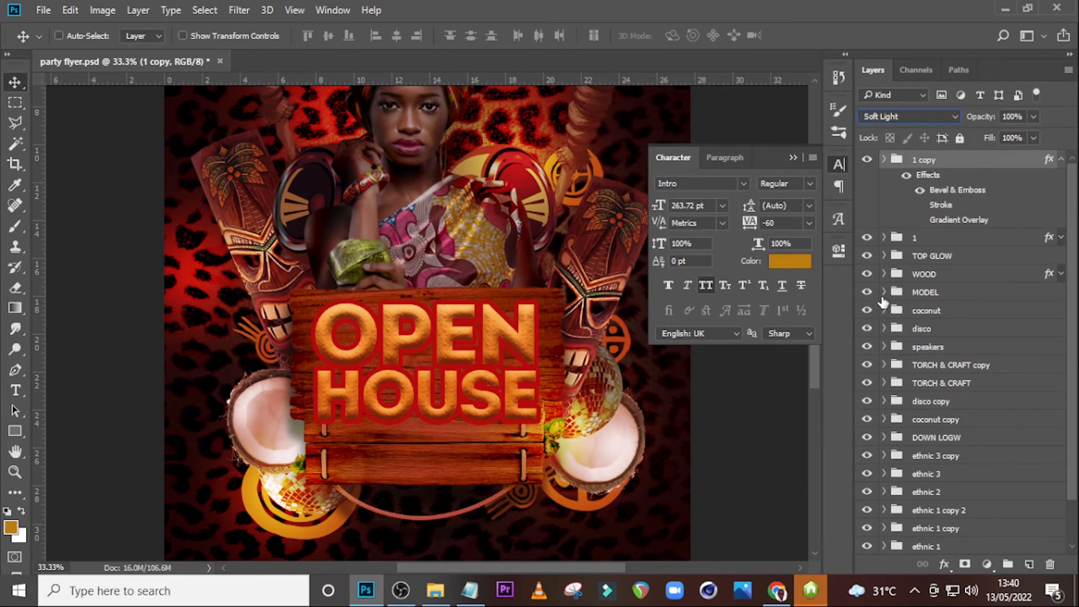
pyautogui.click(788, 159)
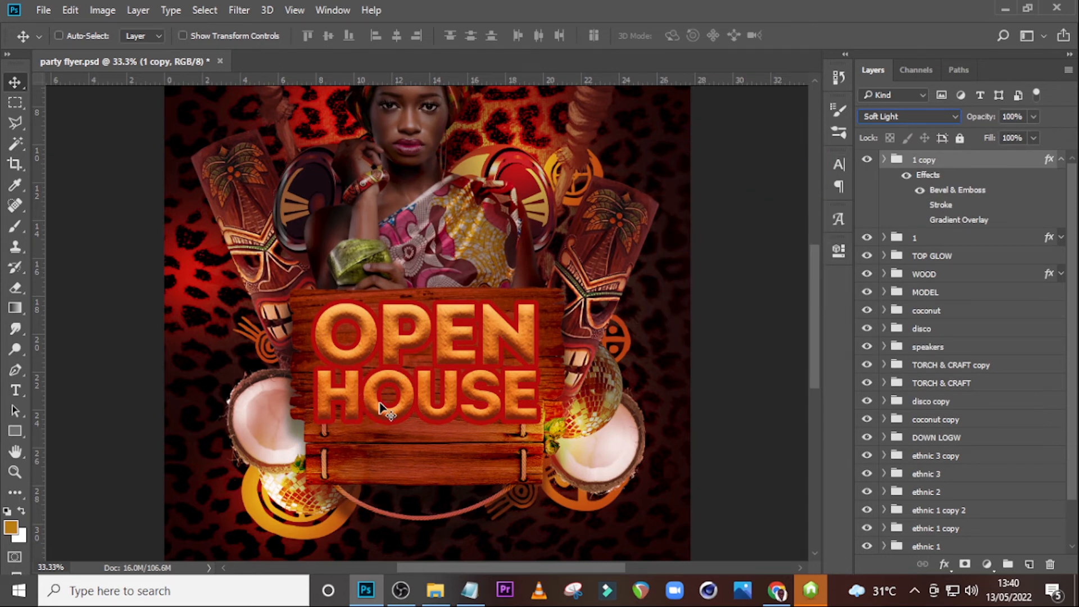
pyautogui.click(1061, 164)
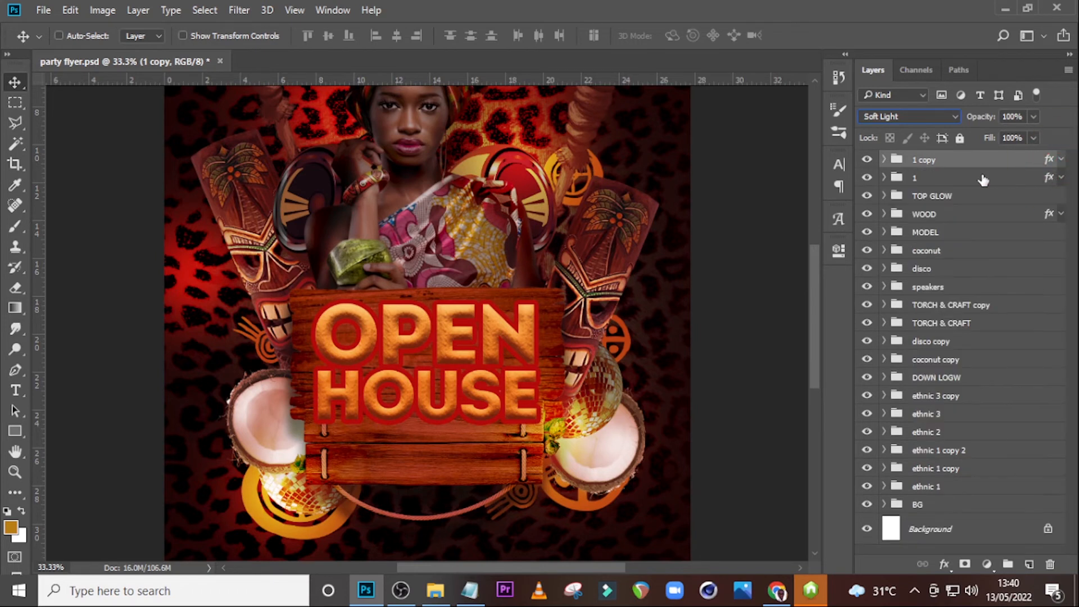
# Duplicate group 1, move the duplicate to the top of the layer stack and rename it party.
pyautogui.click(986, 181)
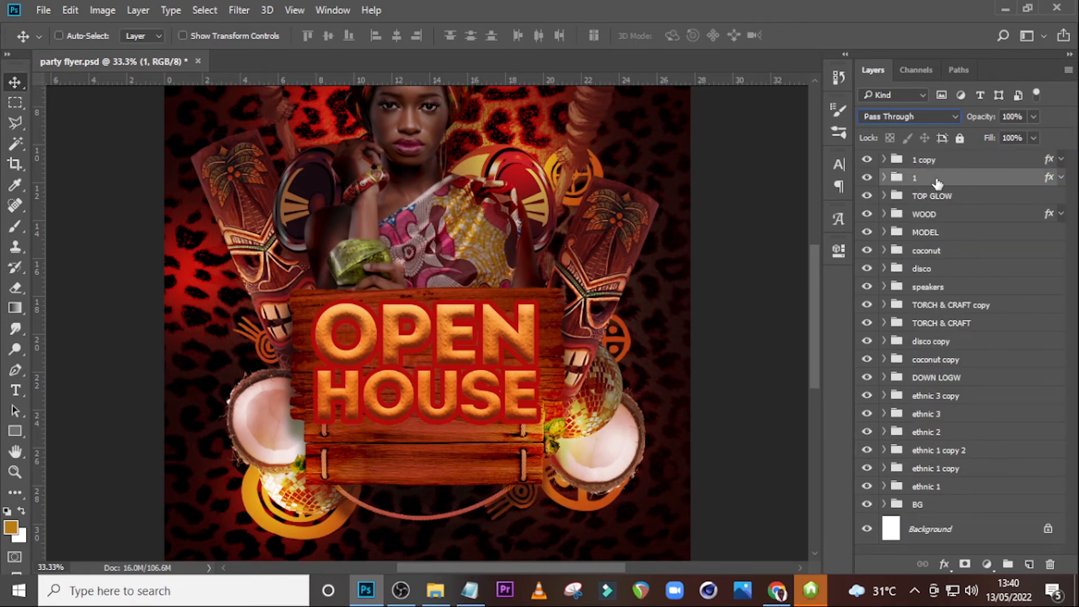
pyautogui.hotkey('ctrl', 'j')
pyautogui.moveTo(937, 180); pyautogui.dragTo(935, 157)
pyautogui.doubleClick(925, 159)
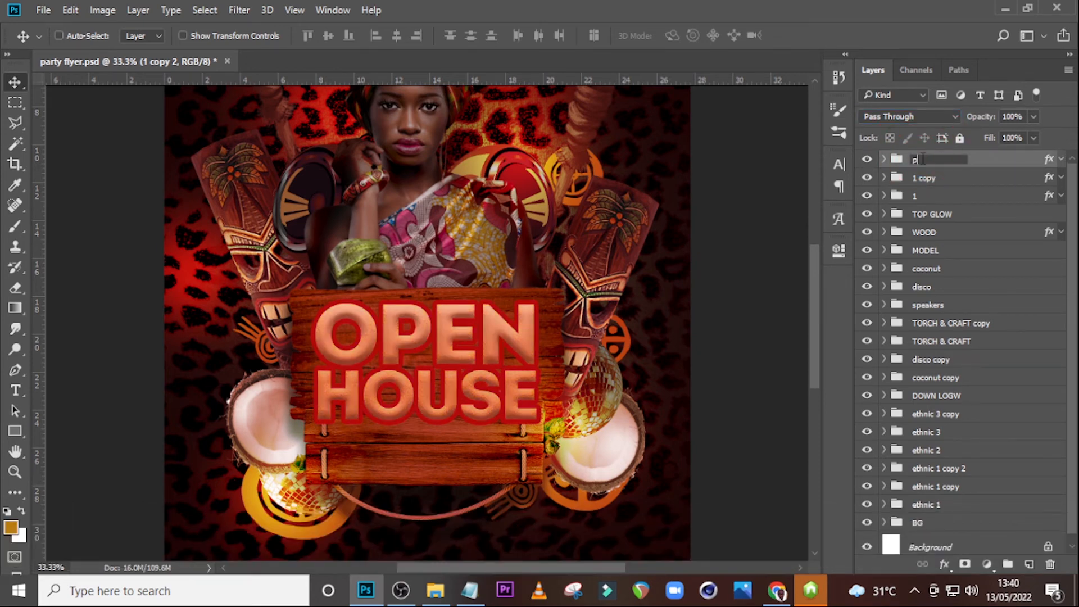
pyautogui.write('party')
pyautogui.press('Return')
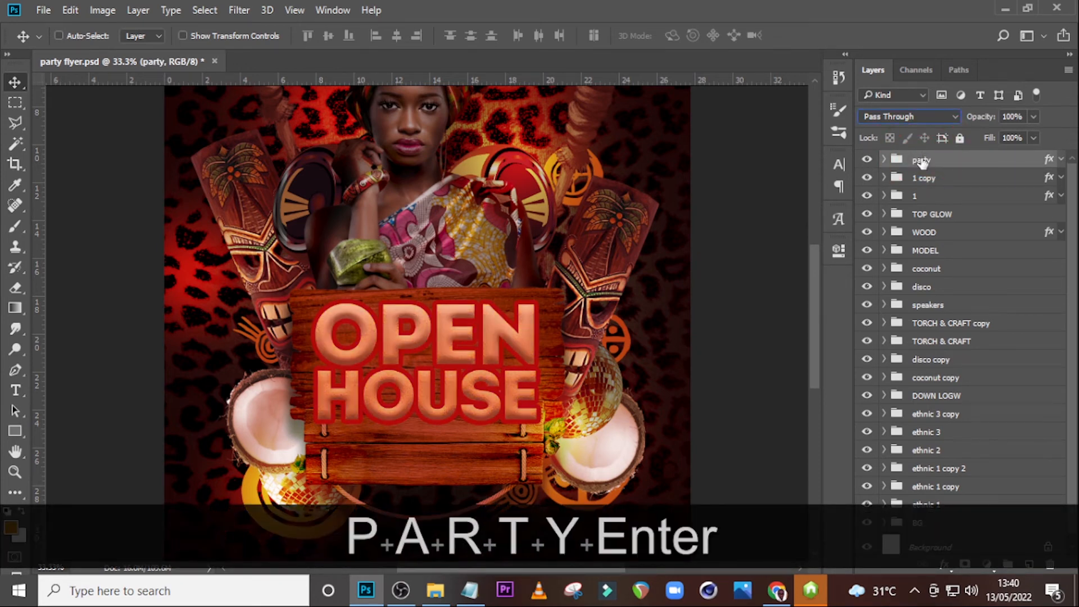
# Delete the open text layer from the party group and place its remaining house text just below the title on the lower planks.
pyautogui.hotkey('shift', 'Down')
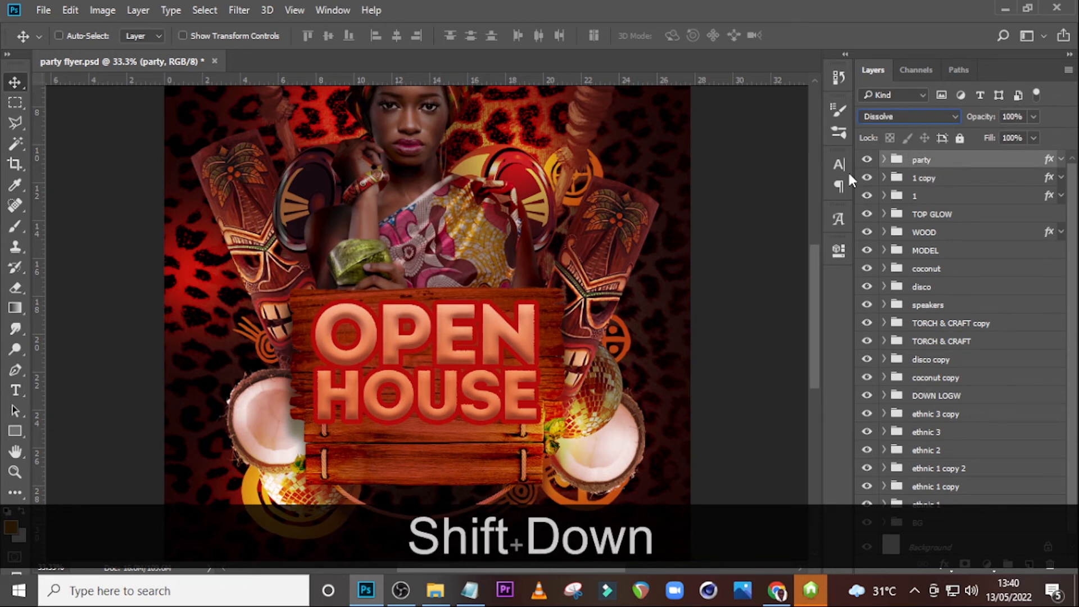
pyautogui.moveTo(470, 335); pyautogui.dragTo(471, 452)
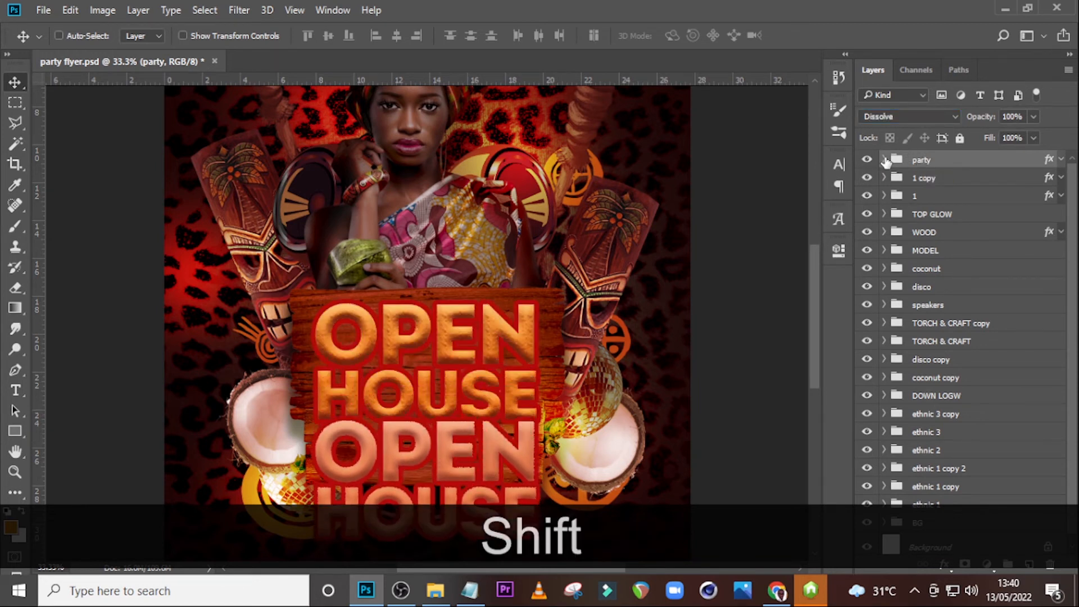
pyautogui.click(884, 160)
pyautogui.click(946, 225)
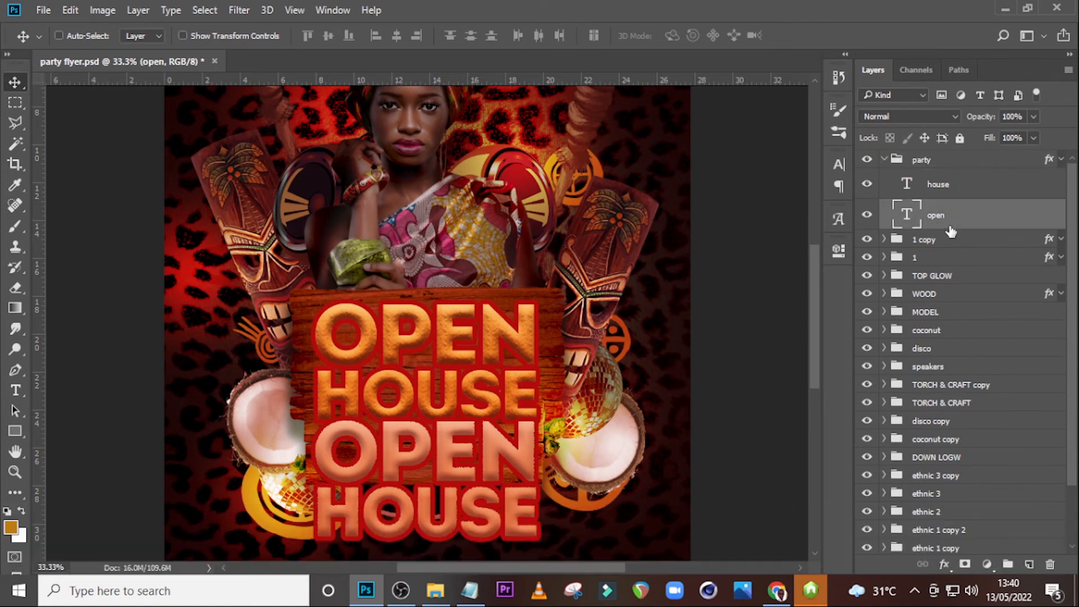
pyautogui.press('Delete')
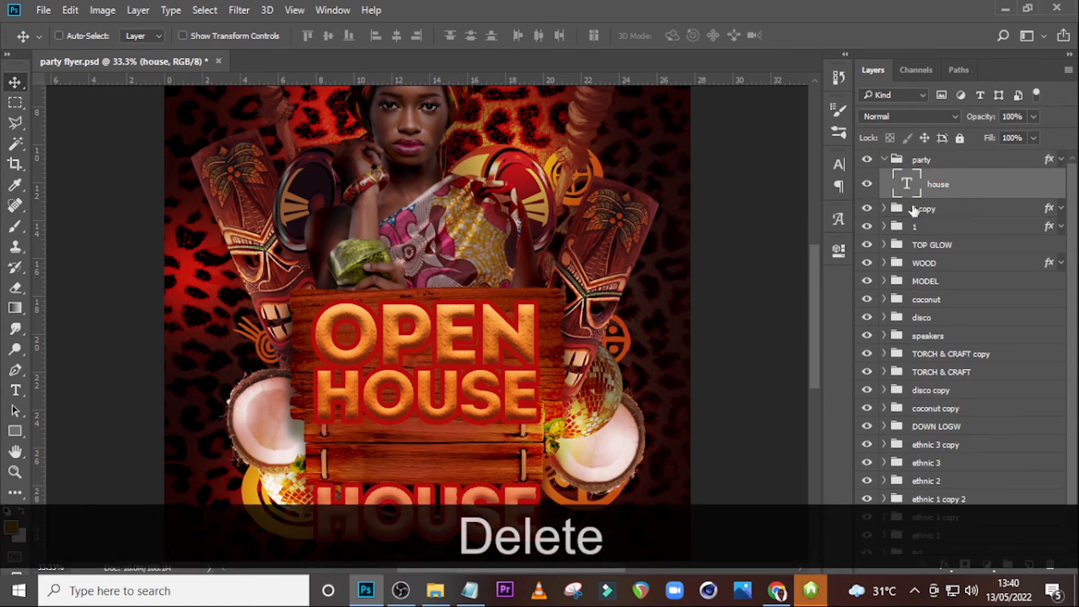
pyautogui.moveTo(451, 476); pyautogui.dragTo(449, 430)
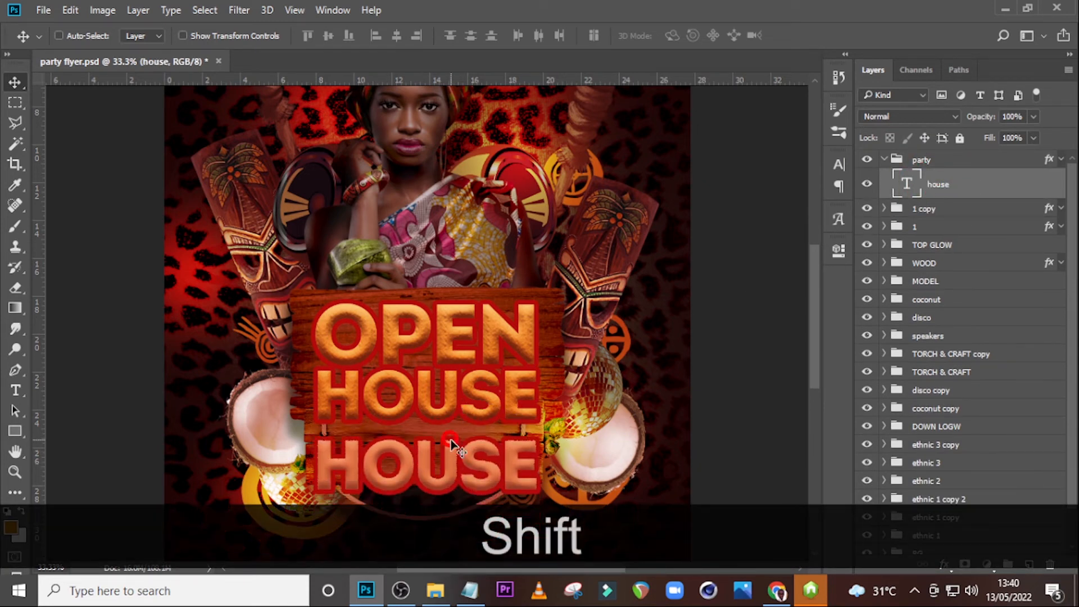
# Replace the house text in the party group with the word Party, copied from the Notepad text list.
pyautogui.click(838, 164)
pyautogui.click(698, 183)
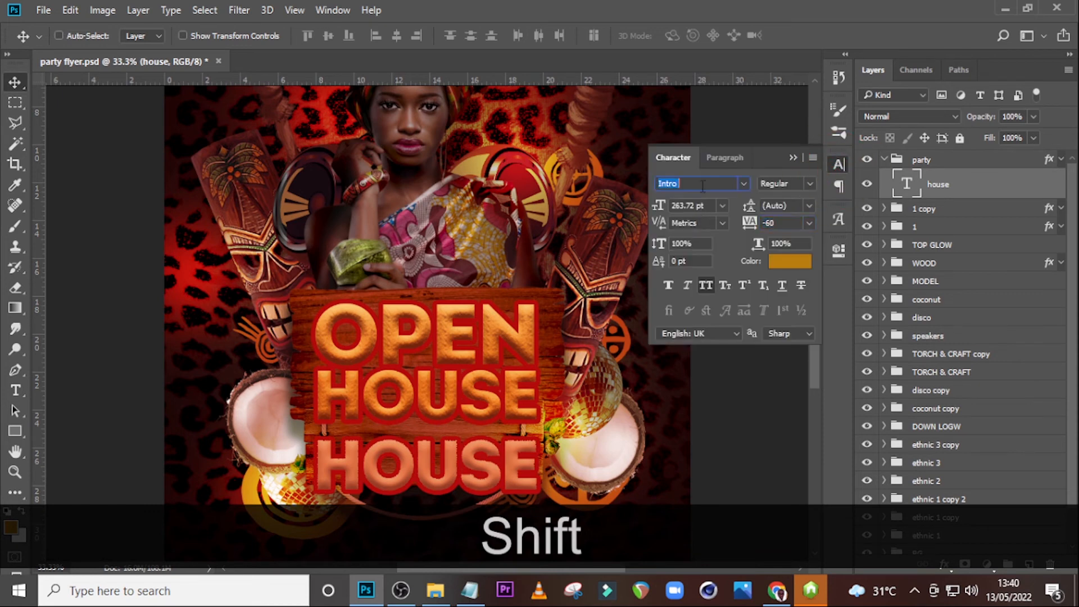
pyautogui.doubleClick(914, 193)
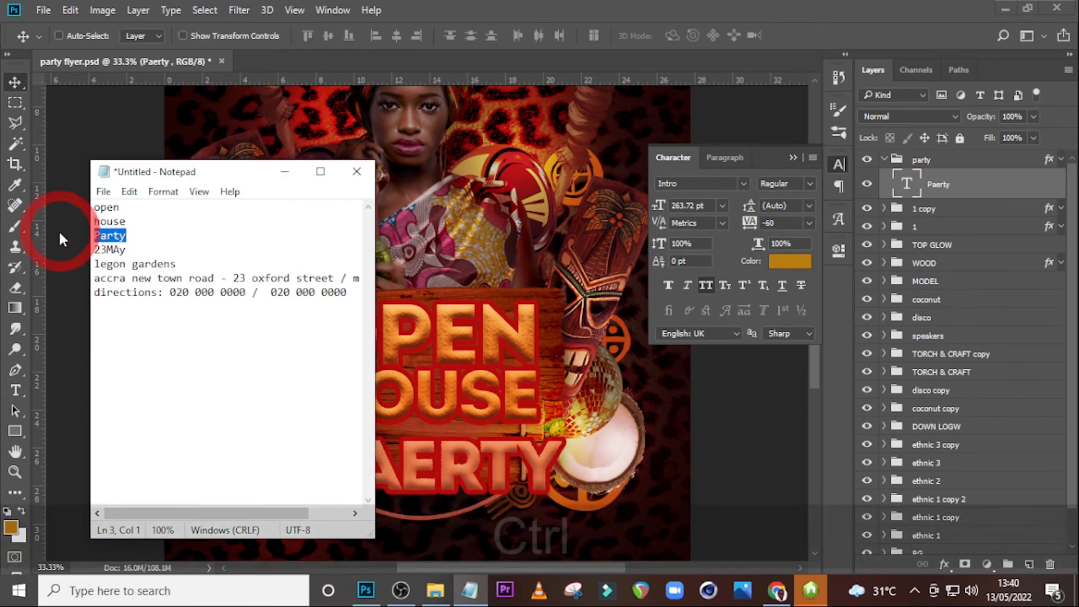
pyautogui.hotkey('ctrl', 'c')
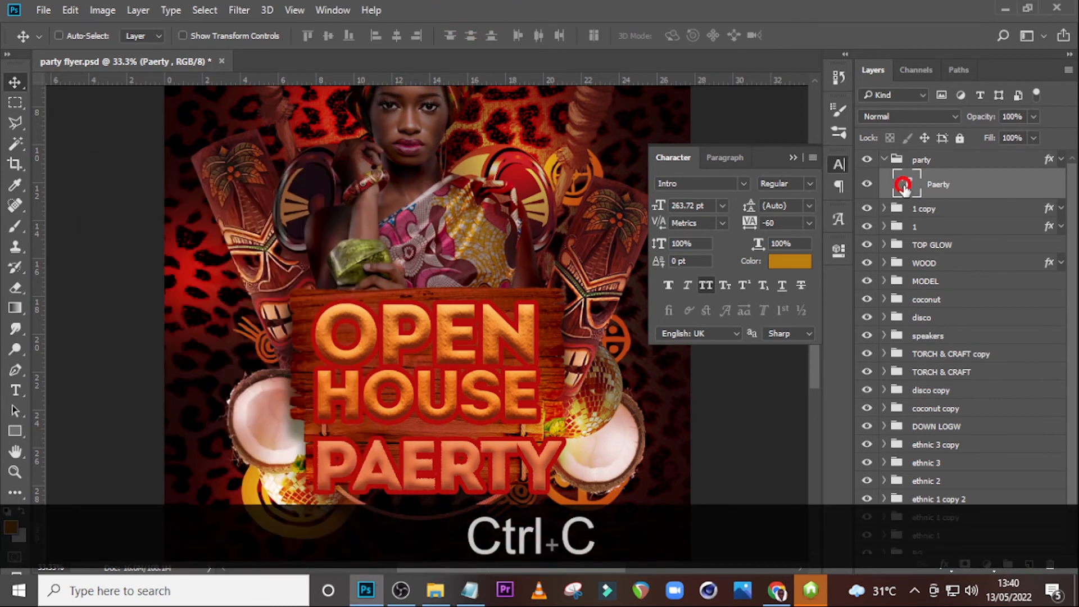
pyautogui.doubleClick(903, 187)
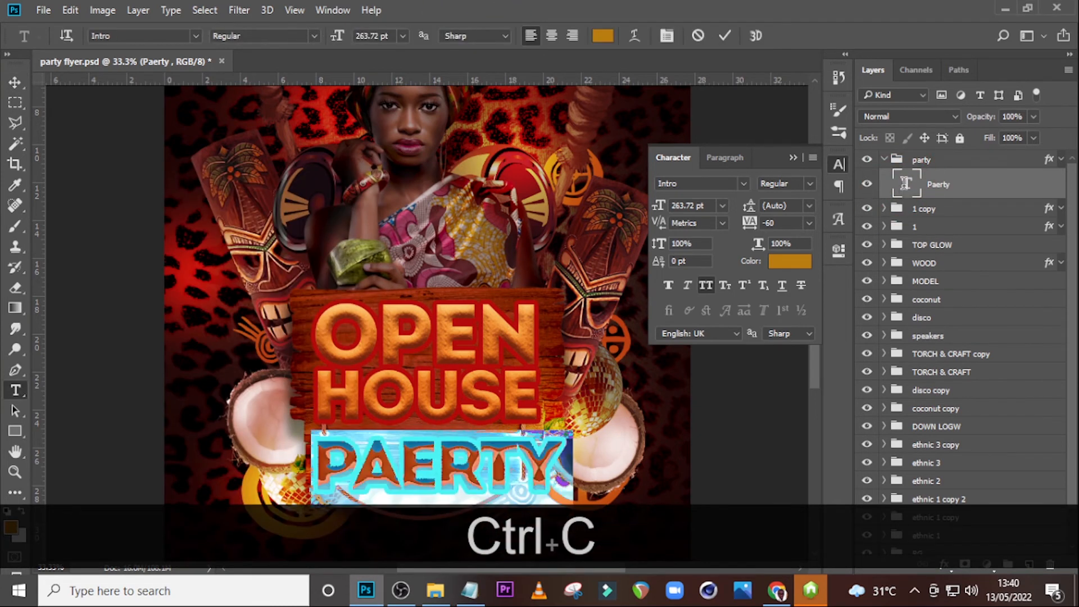
pyautogui.hotkey('ctrl', 'v')
pyautogui.hotkey('ctrl', 'Return')
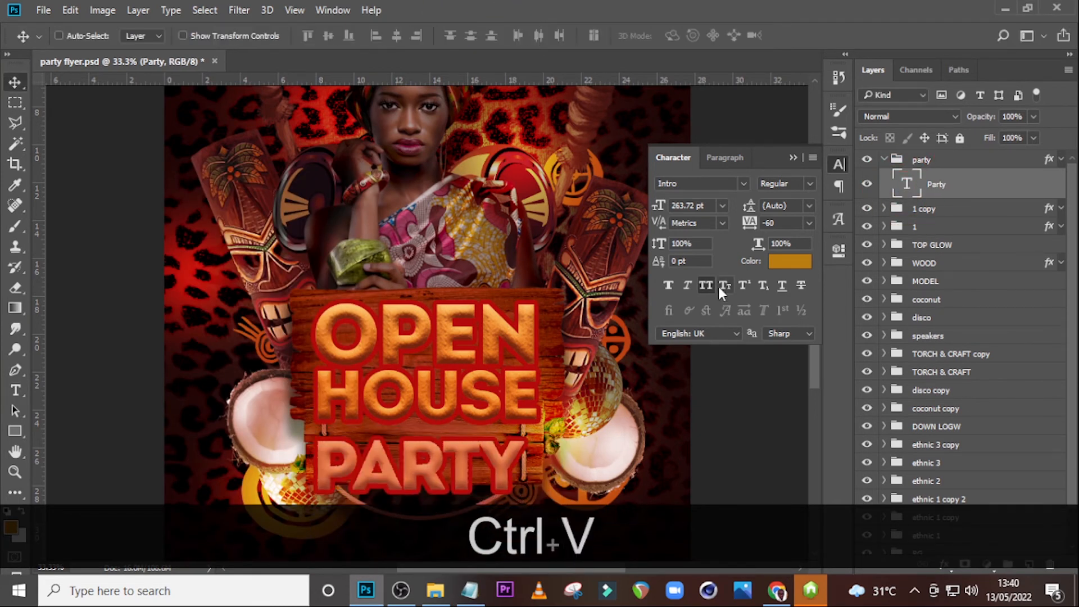
# Turn off All Caps for the Party text, set its font to Salute Riches Free and its tracking to 100.
pyautogui.click(710, 285)
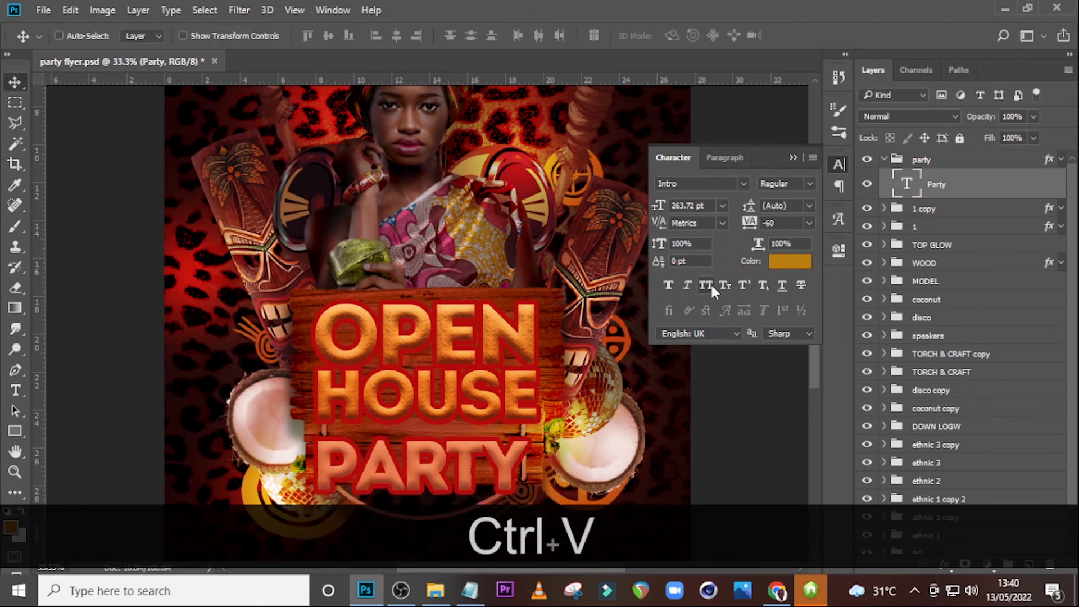
pyautogui.click(743, 185)
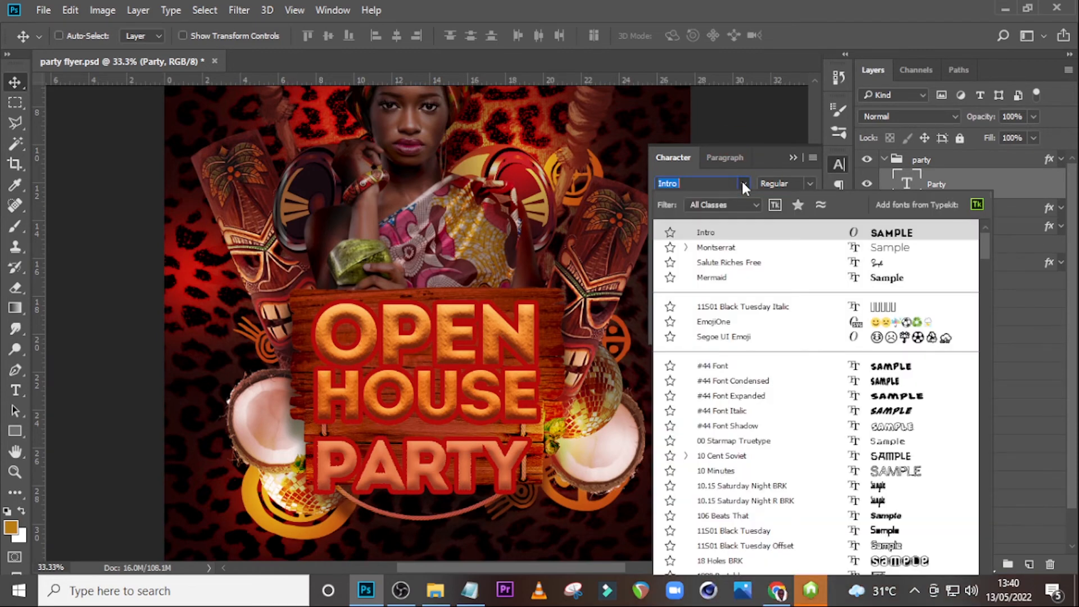
pyautogui.click(724, 263)
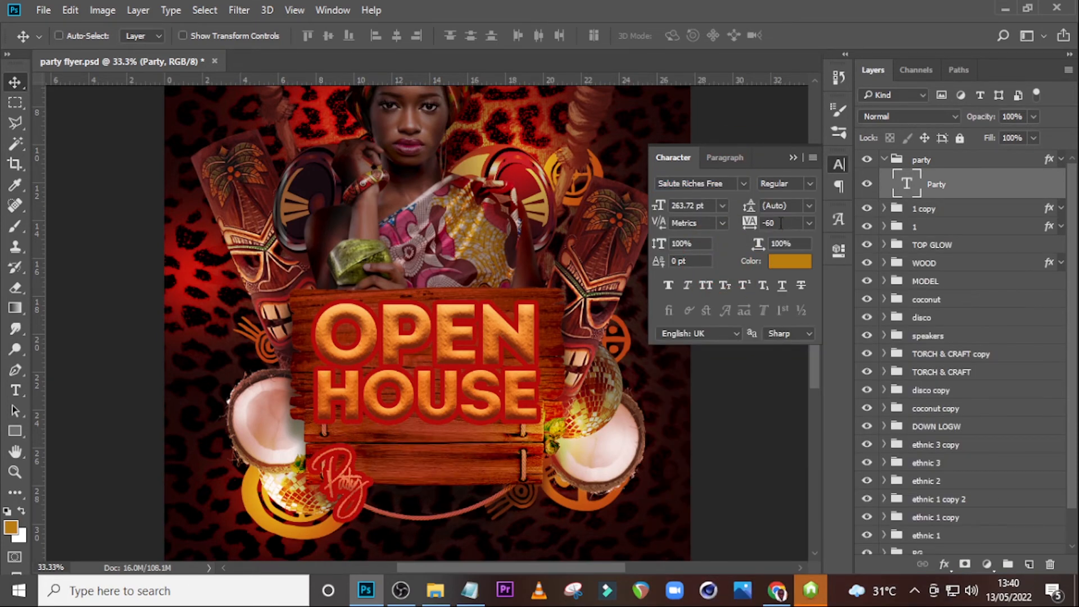
pyautogui.click(753, 215)
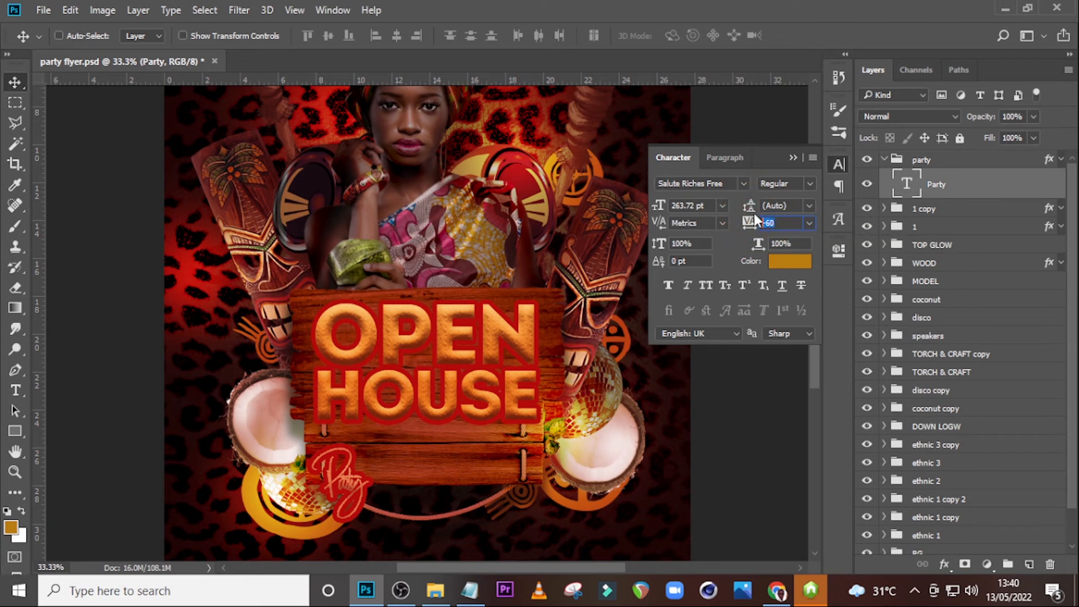
pyautogui.write('100')
pyautogui.press('Return')
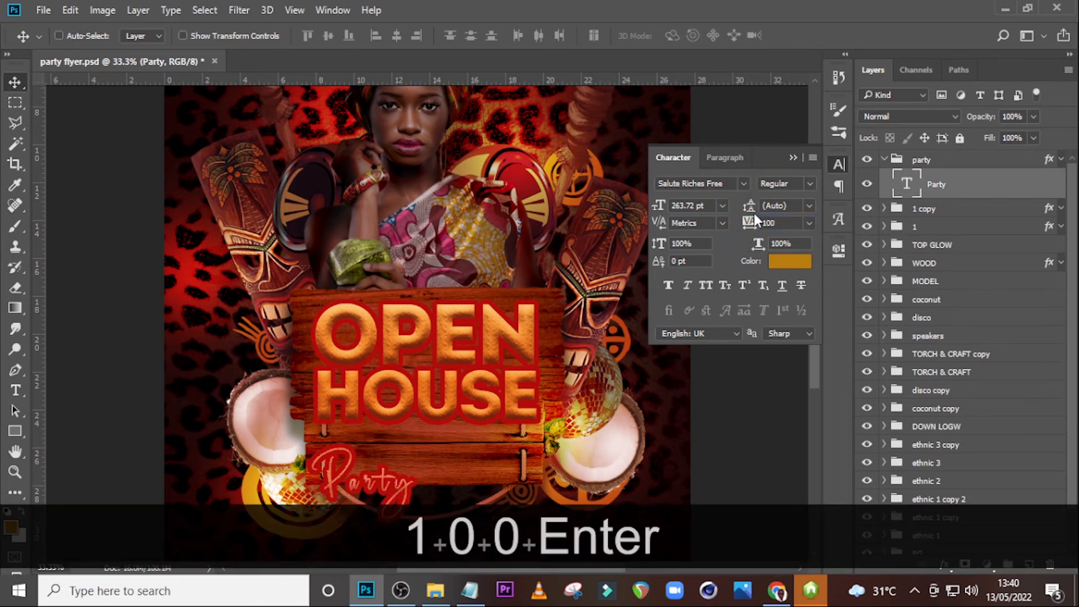
# Move the Party text onto the lower planks beneath HOUSE and set its font size to 414 pt.
pyautogui.press('v')
pyautogui.moveTo(355, 475); pyautogui.dragTo(408, 461)
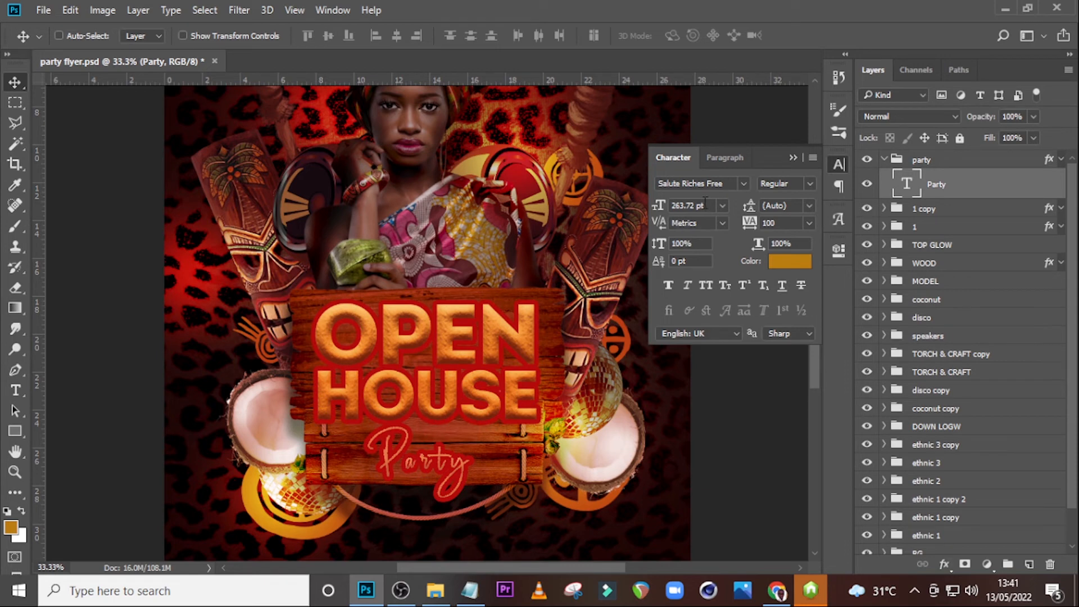
pyautogui.click(683, 203)
pyautogui.write('414')
pyautogui.press('Return')
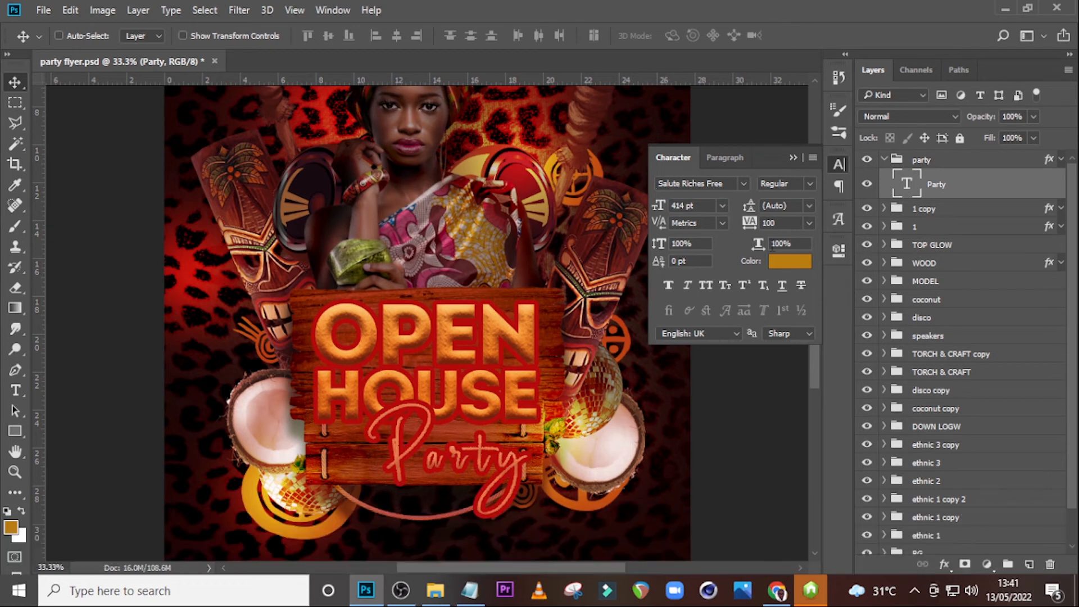
# Show the guides, centre the Party text on the middle vertical guide and rotate it to -9°.
pyautogui.press('ctrl')
pyautogui.hotkey('ctrl', 'h')
pyautogui.hotkey('ctrl', 't')
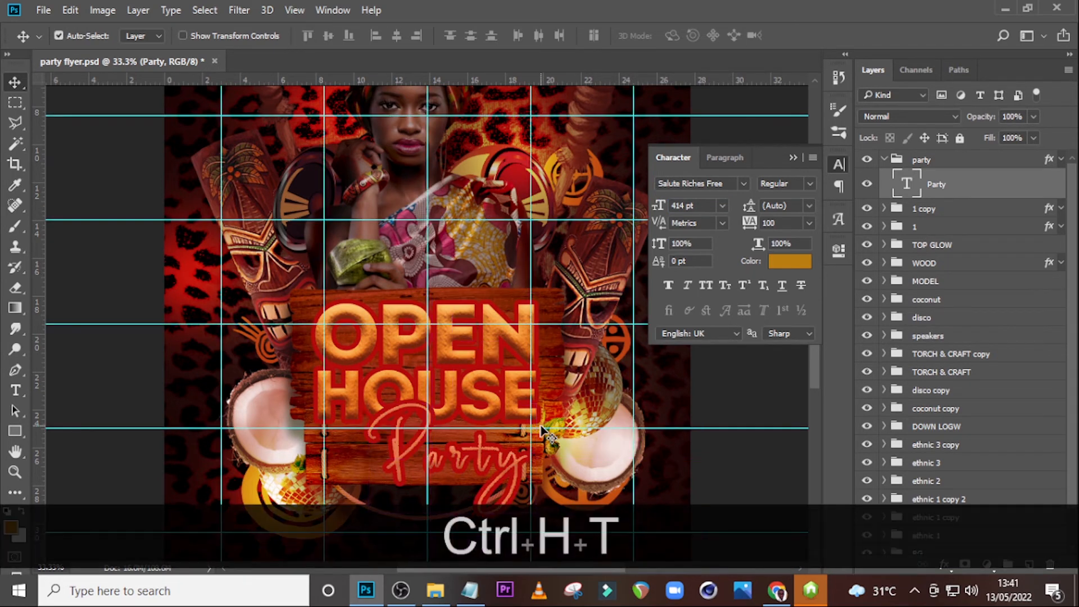
pyautogui.moveTo(457, 452); pyautogui.dragTo(436, 452)
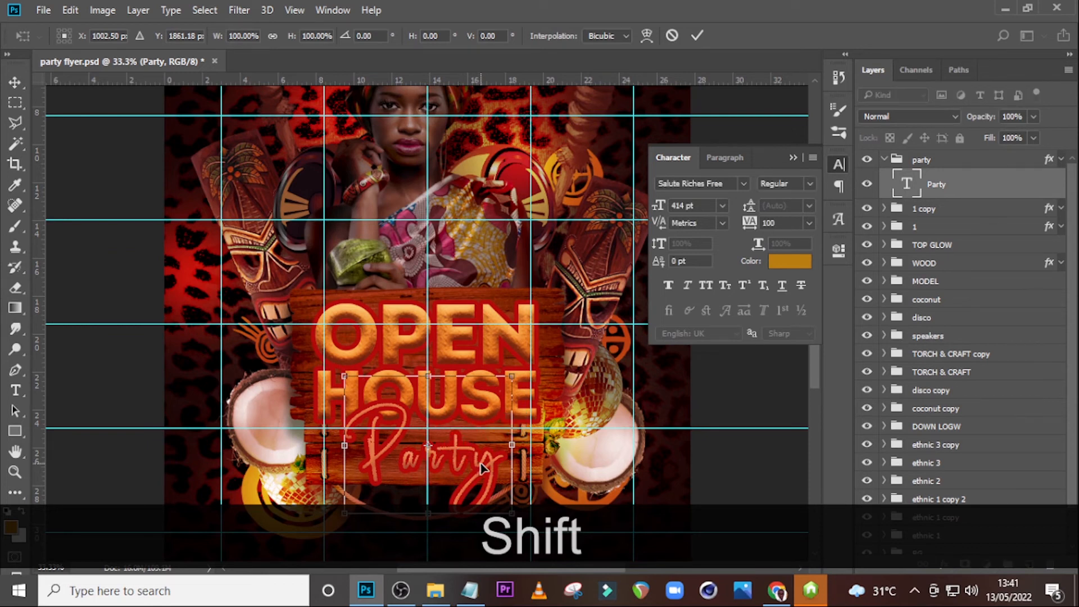
pyautogui.moveTo(531, 374); pyautogui.dragTo(527, 347)
pyautogui.scroll(-4, 540, 337)
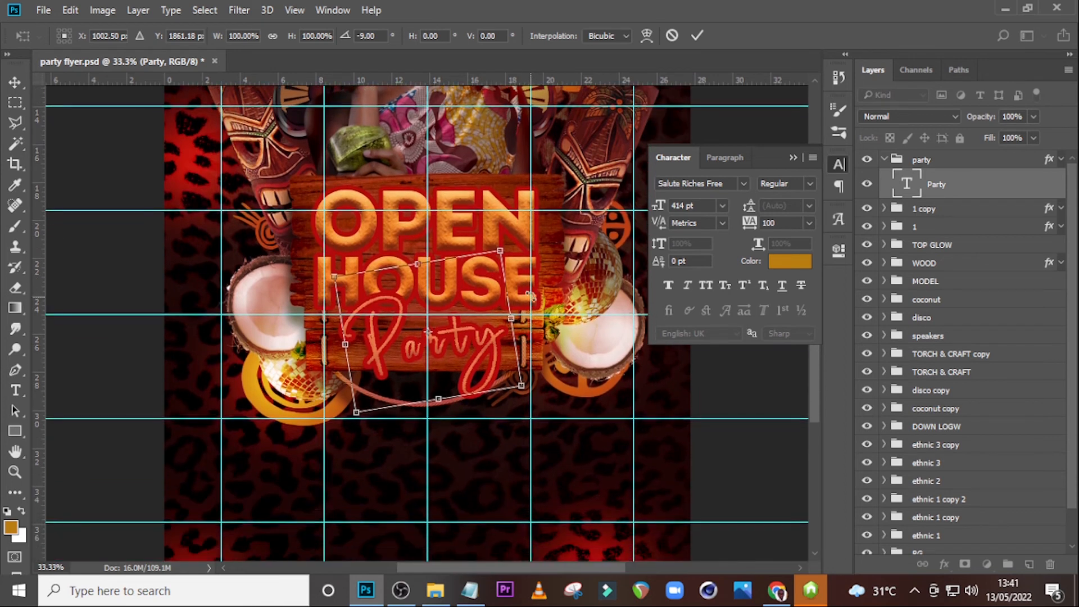
pyautogui.scroll(-1, 555, 223)
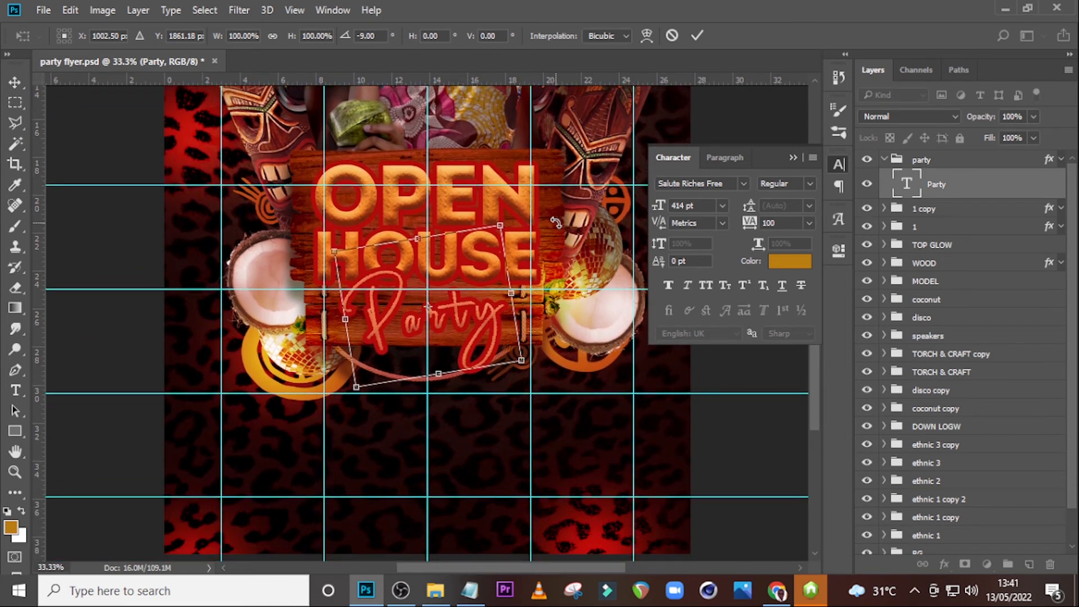
pyautogui.press('Return')
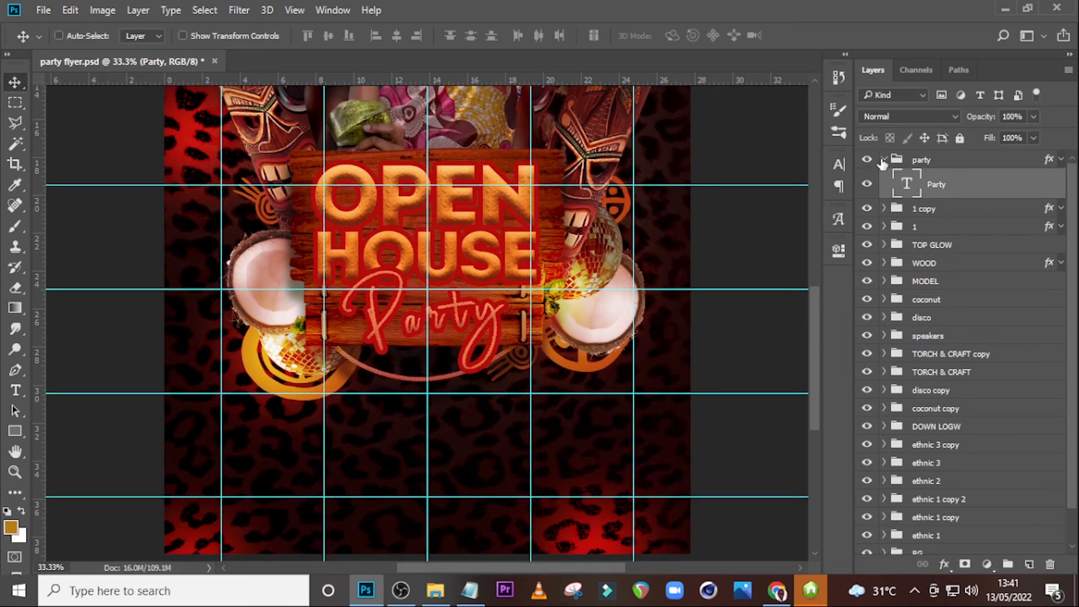
# Group the party, 1 copy and 1 groups together and name the new group OPEN HOPUSE.
pyautogui.click(882, 162)
pyautogui.click(884, 160)
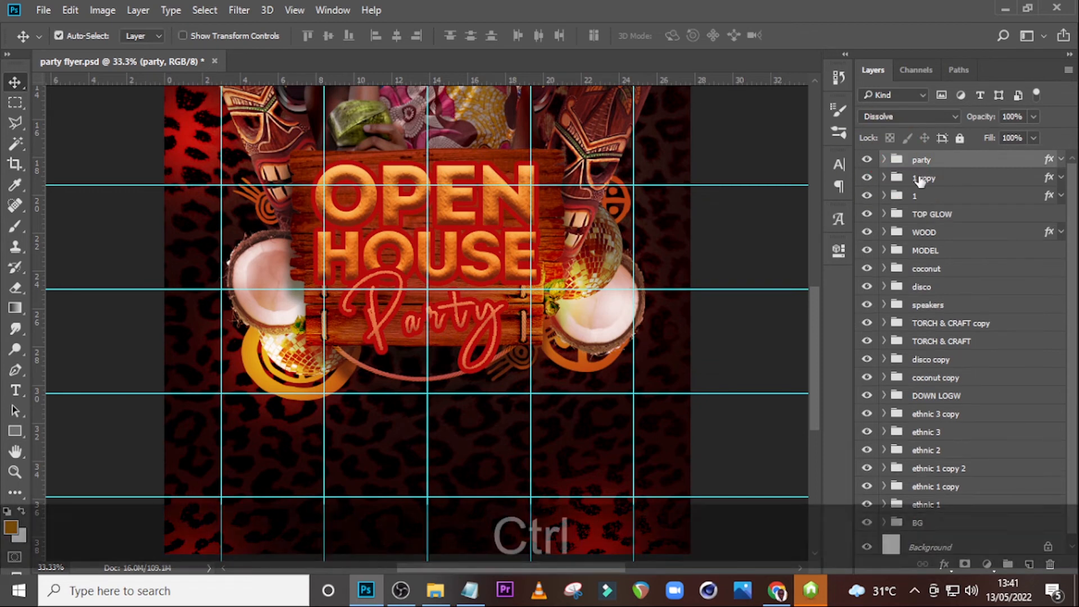
pyautogui.keyDown('ctrl'); pyautogui.click(922, 178); pyautogui.keyUp('ctrl')
pyautogui.keyDown('ctrl'); pyautogui.click(916, 196); pyautogui.keyUp('ctrl')
pyautogui.hotkey('ctrl', 'g')
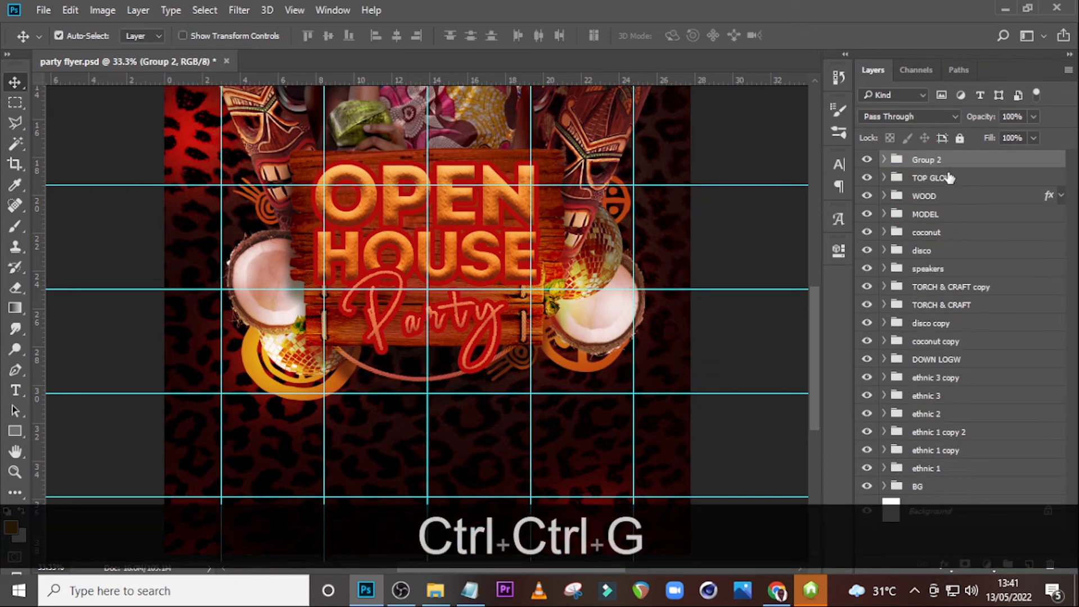
pyautogui.doubleClick(927, 160)
pyautogui.press('capslock')
pyautogui.write('OPEM')
pyautogui.press('BackSpace')
pyautogui.write('N HOPUSE')
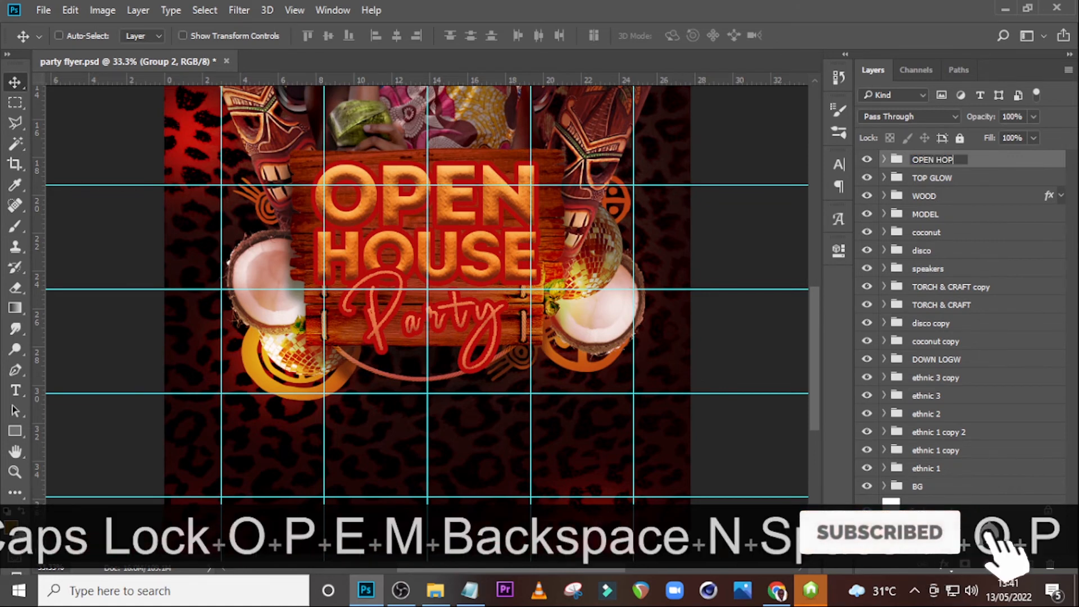
pyautogui.press('Return')
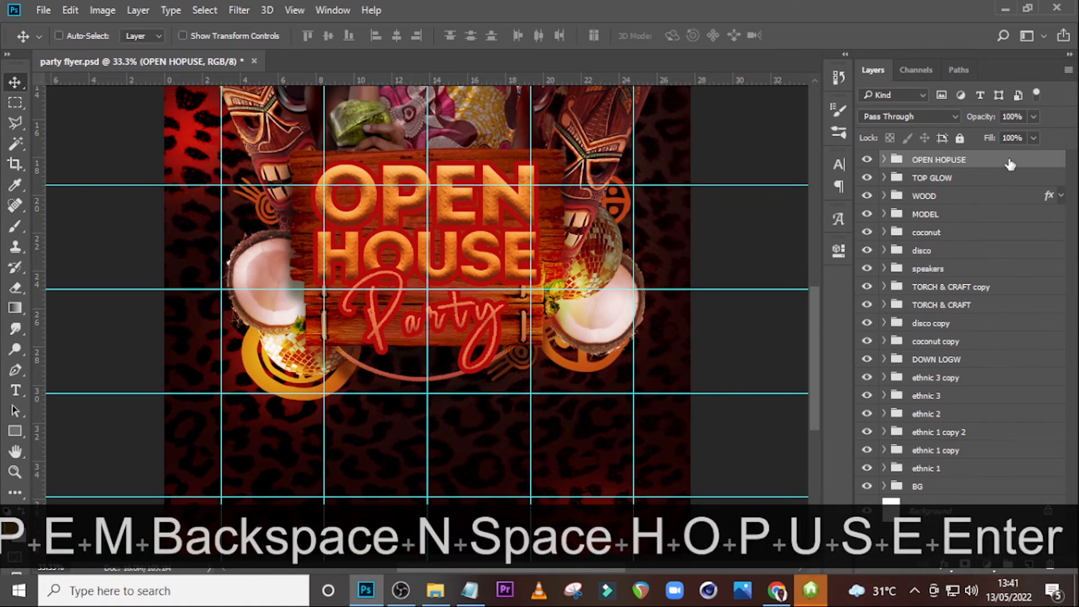
# Add a drop shadow to the OPEN HOPUSE group with distance 20 px, spread 10% and size 32 px.
pyautogui.doubleClick(1044, 165)
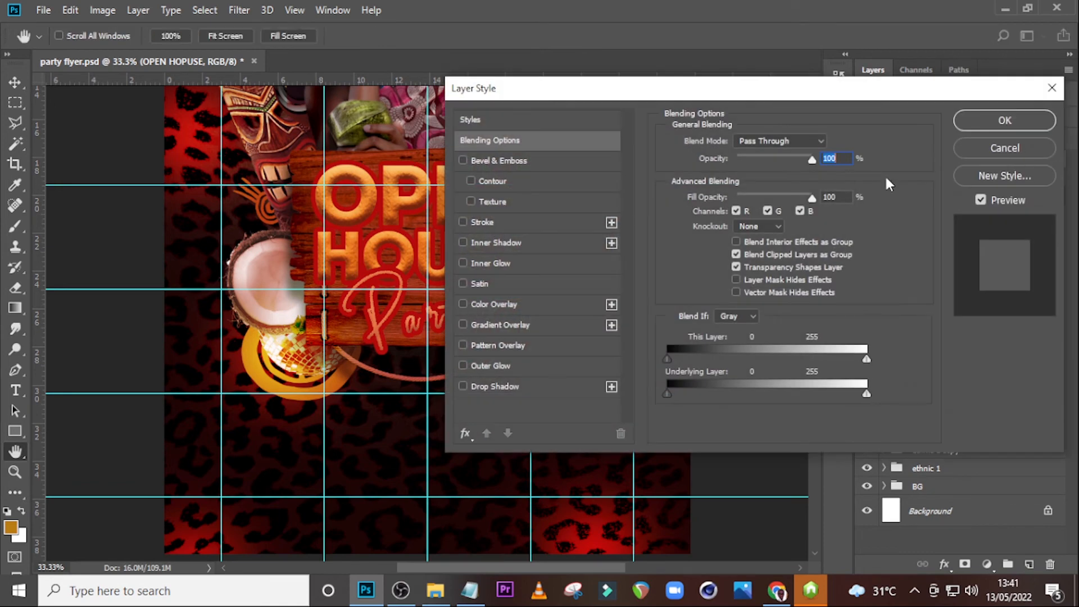
pyautogui.click(497, 387)
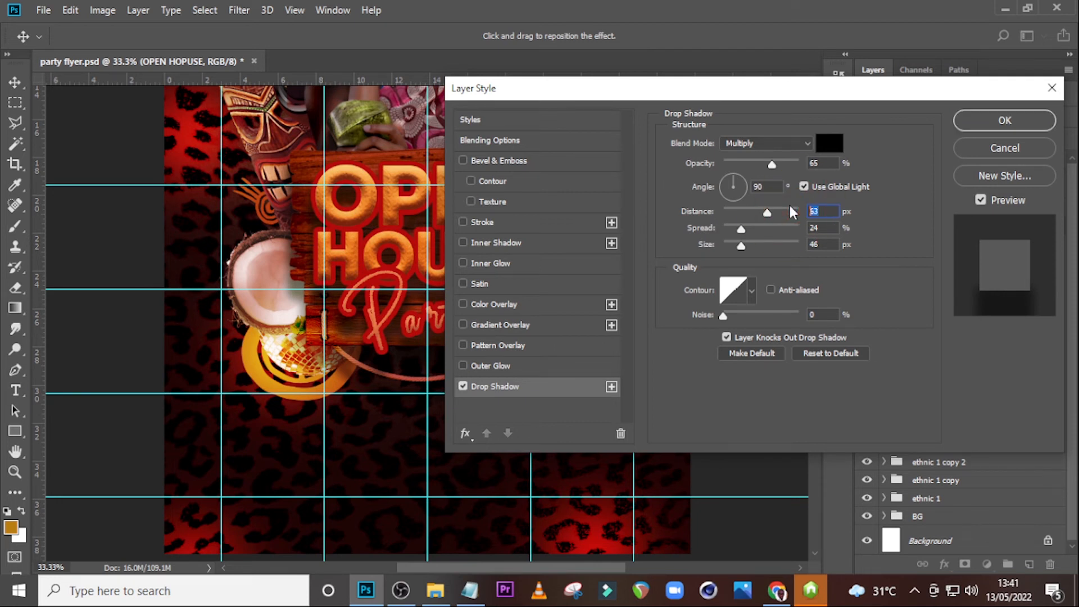
pyautogui.write('20')
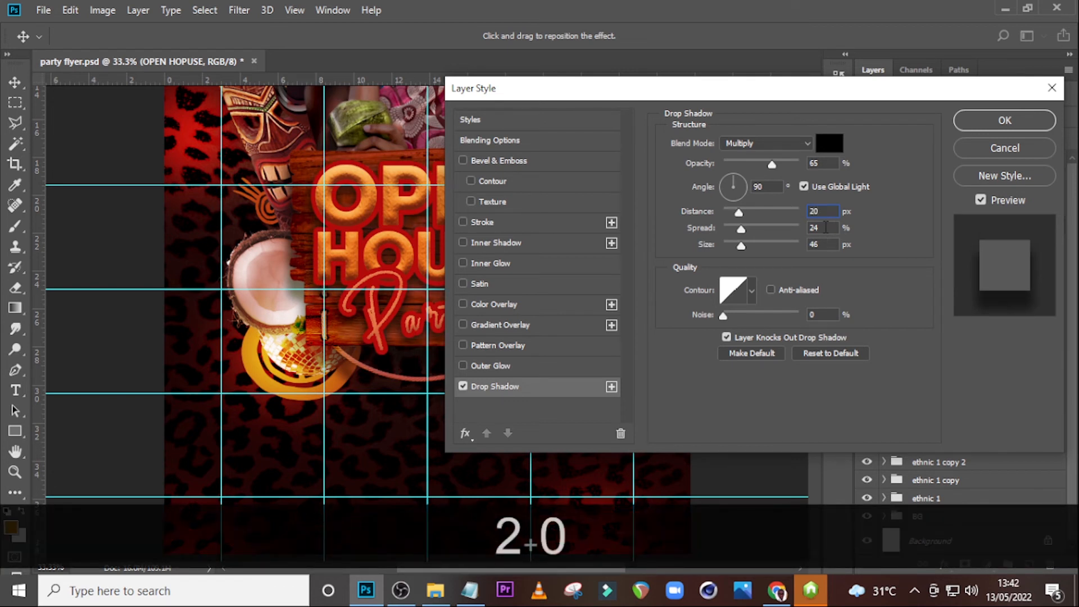
pyautogui.click(771, 228)
pyautogui.write('10')
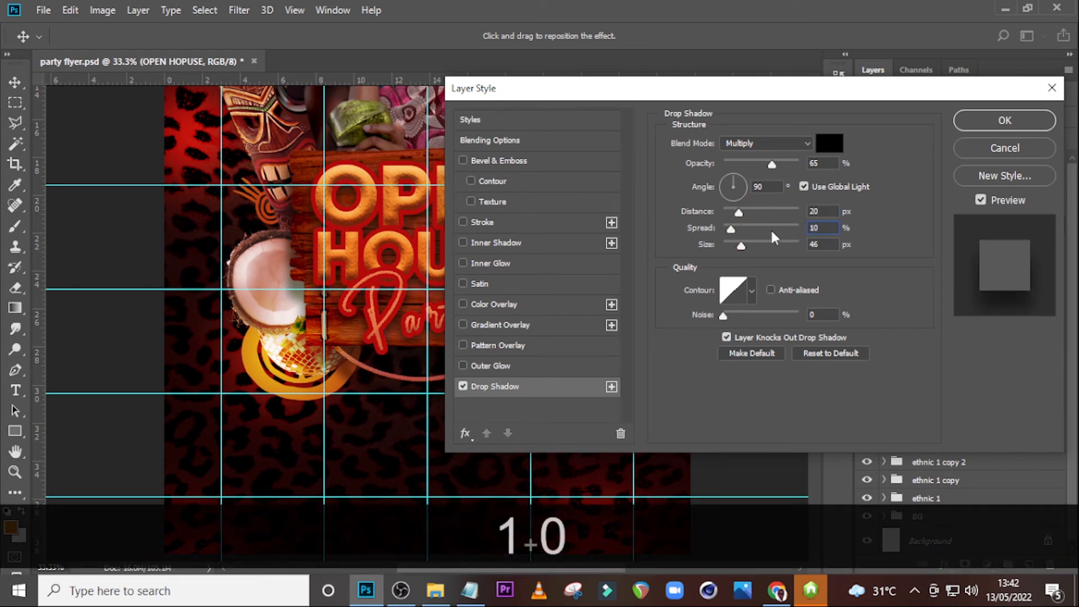
pyautogui.moveTo(821, 244); pyautogui.dragTo(784, 247)
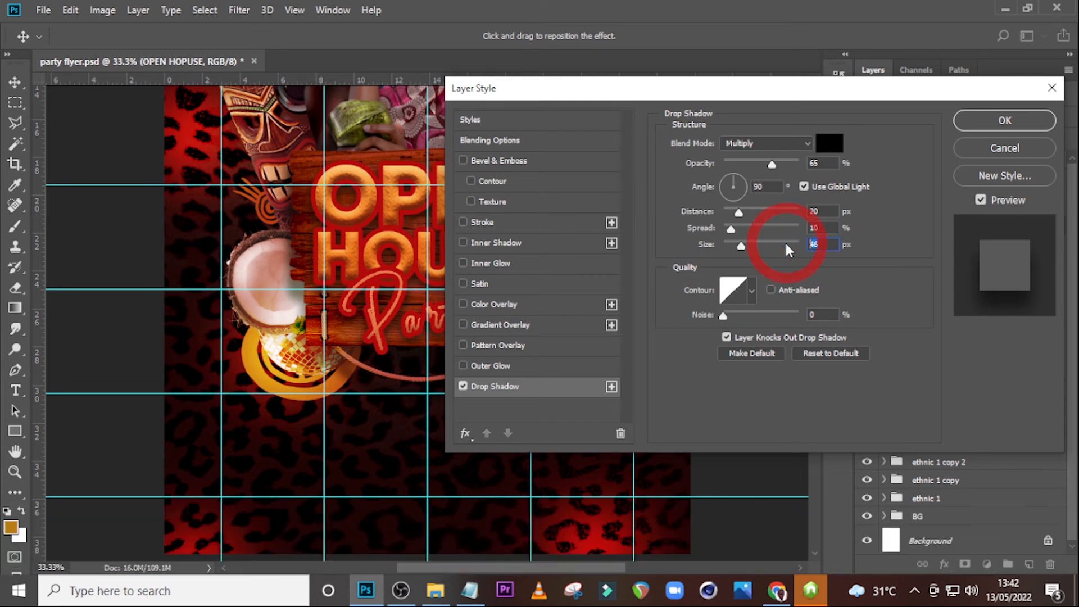
pyautogui.write('32')
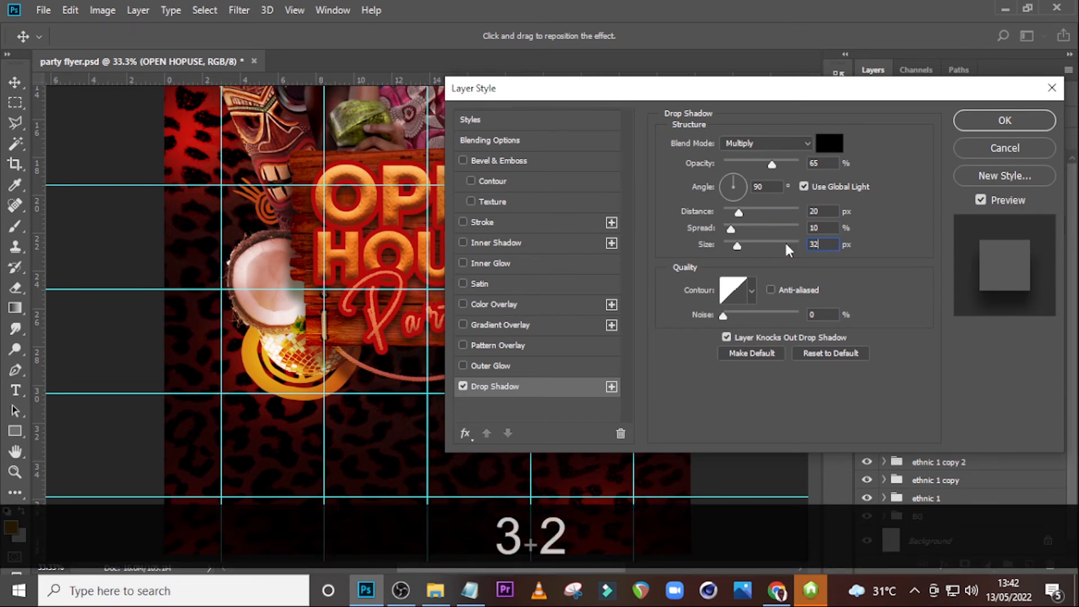
pyautogui.press('Return')
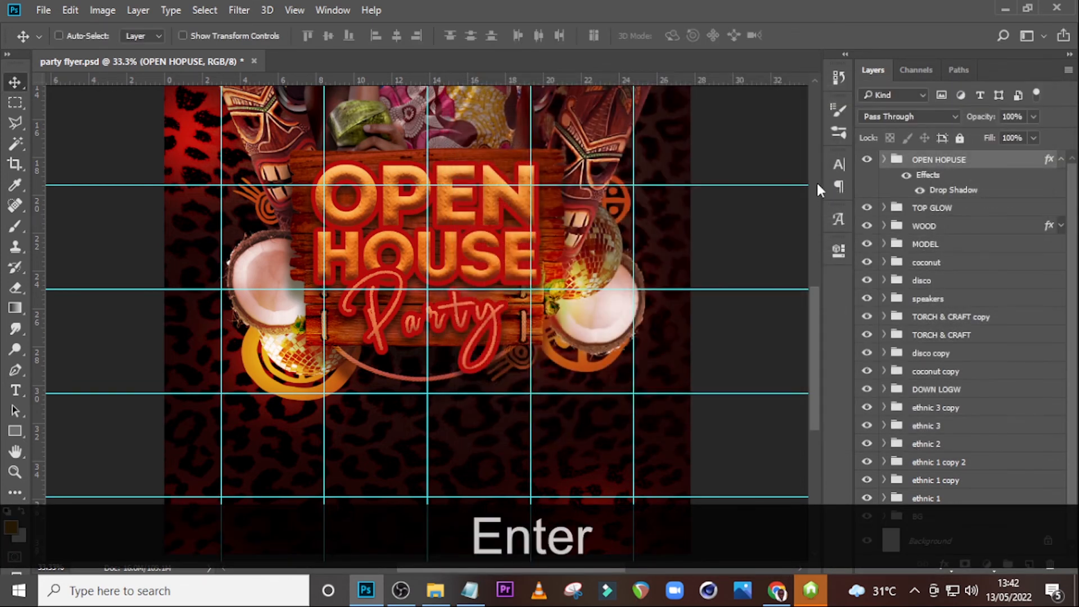
# Switch to Notepad, copy the date line 23MAy and return to the flyer in Photoshop.
pyautogui.hotkey('ctrl', '-')
pyautogui.scroll(-2, 544, 236)
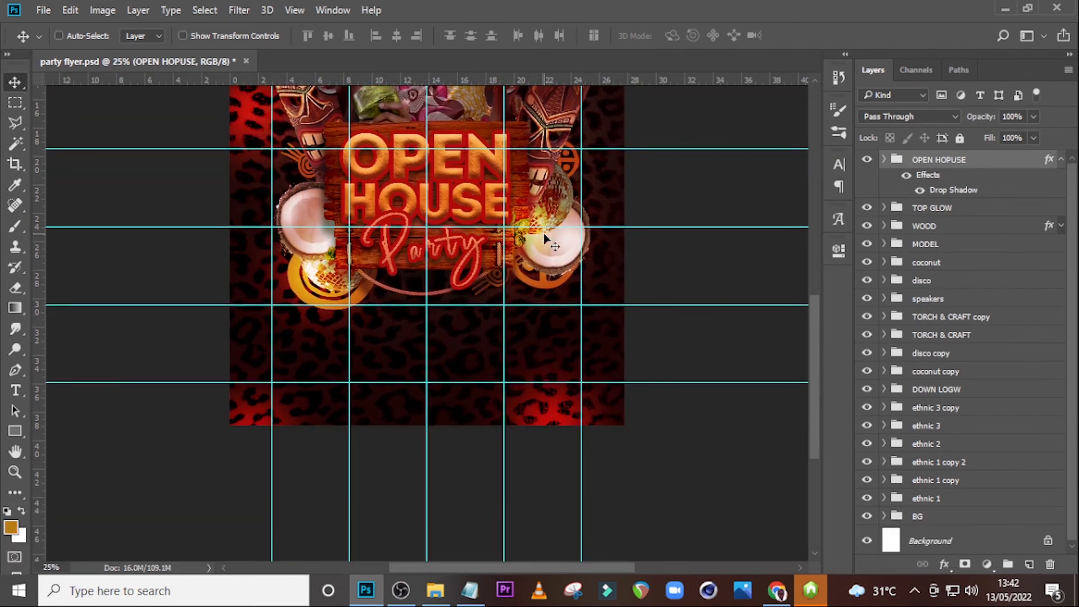
pyautogui.click(470, 590)
pyautogui.moveTo(150, 251); pyautogui.dragTo(63, 247)
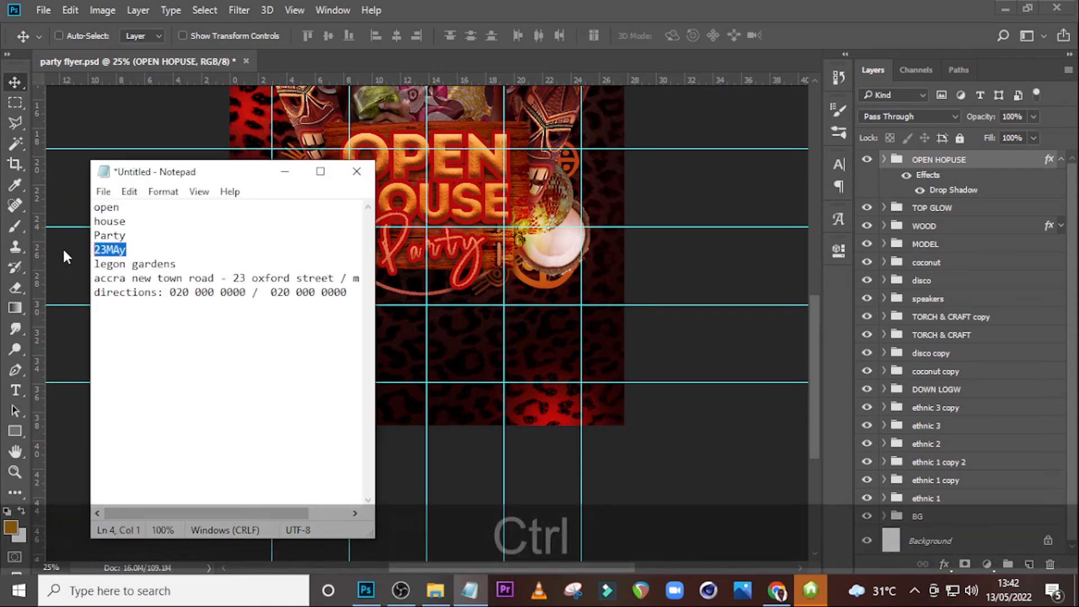
pyautogui.hotkey('ctrl', 'c')
pyautogui.click(512, 8)
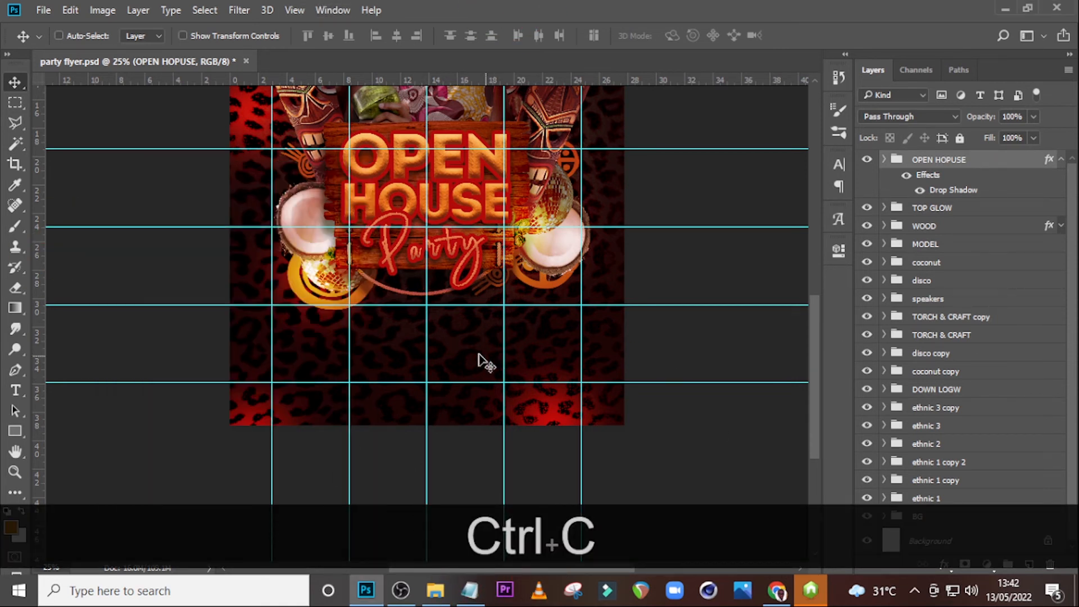
# Duplicate group 1 inside OPEN HOPUSE and place the copy above the OPEN HOPUSE group.
pyautogui.press('t')
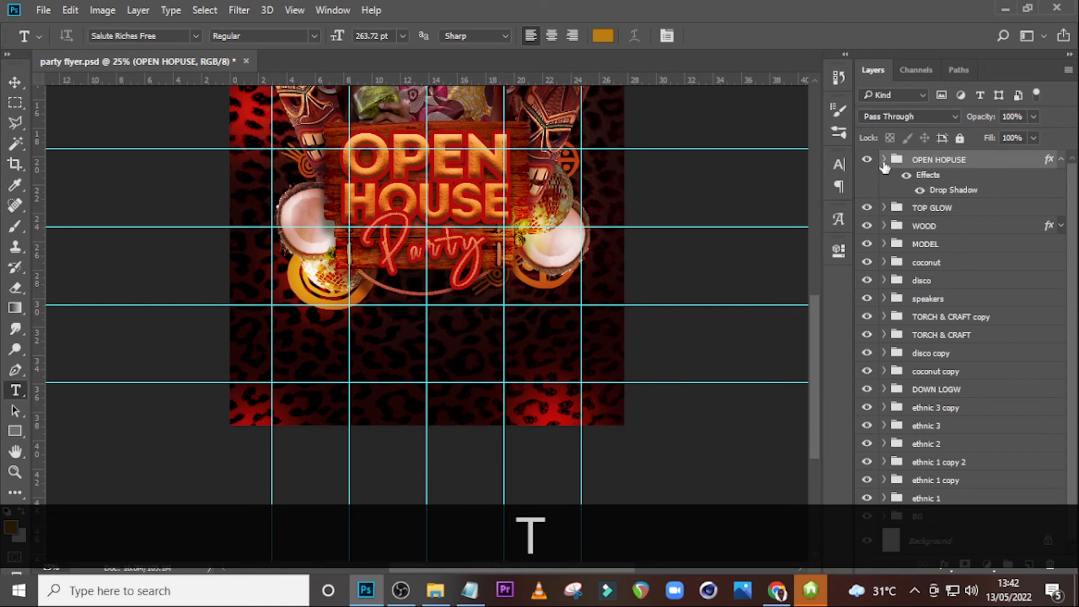
pyautogui.click(883, 159)
pyautogui.click(950, 209)
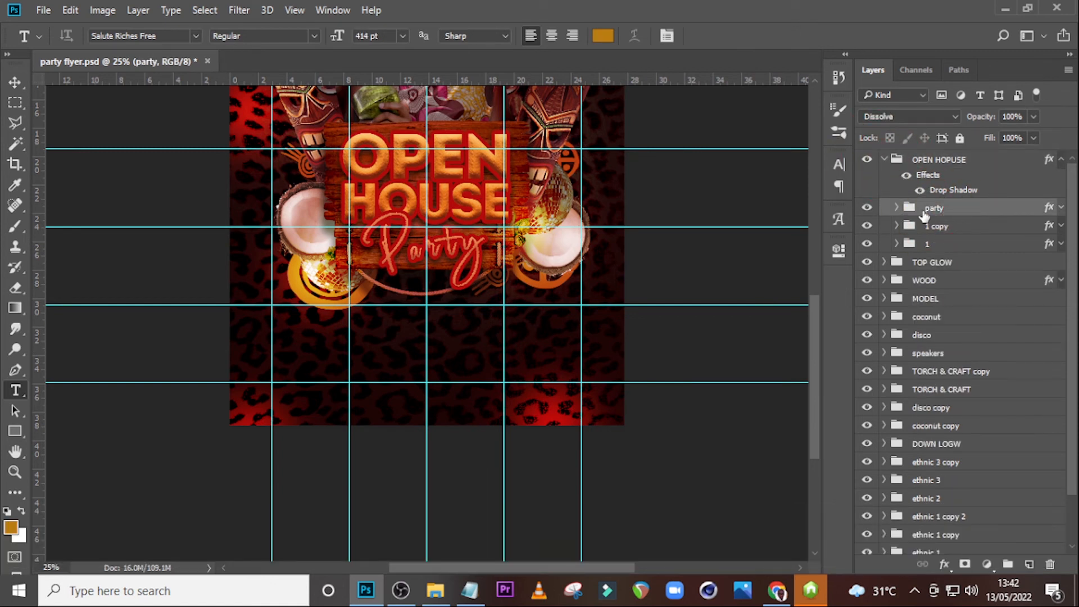
pyautogui.click(937, 239)
pyautogui.hotkey('ctrl', 'j')
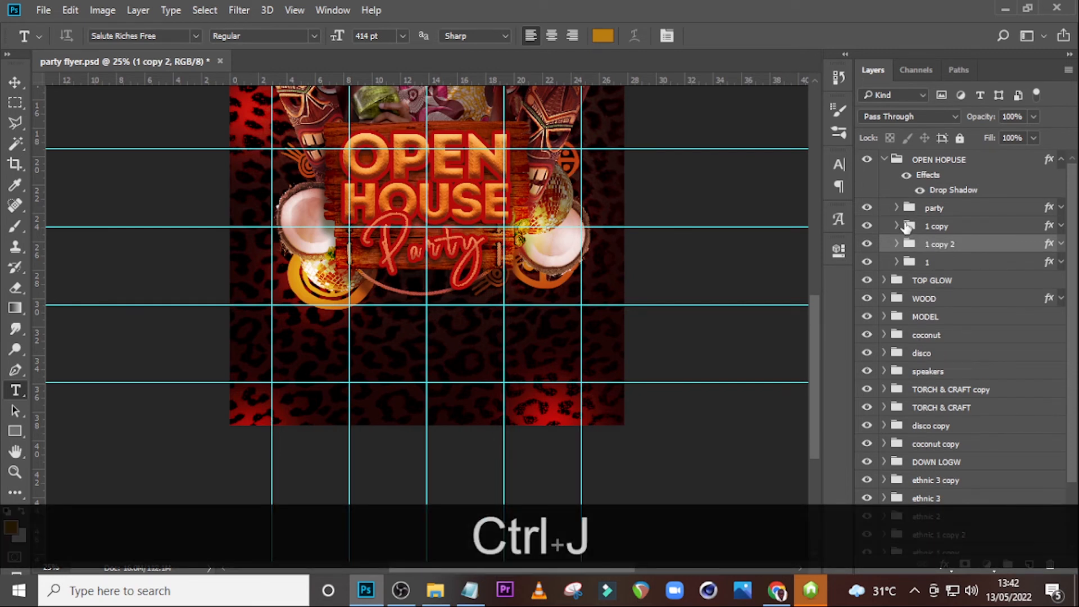
pyautogui.moveTo(926, 243); pyautogui.dragTo(951, 151)
pyautogui.click(884, 178)
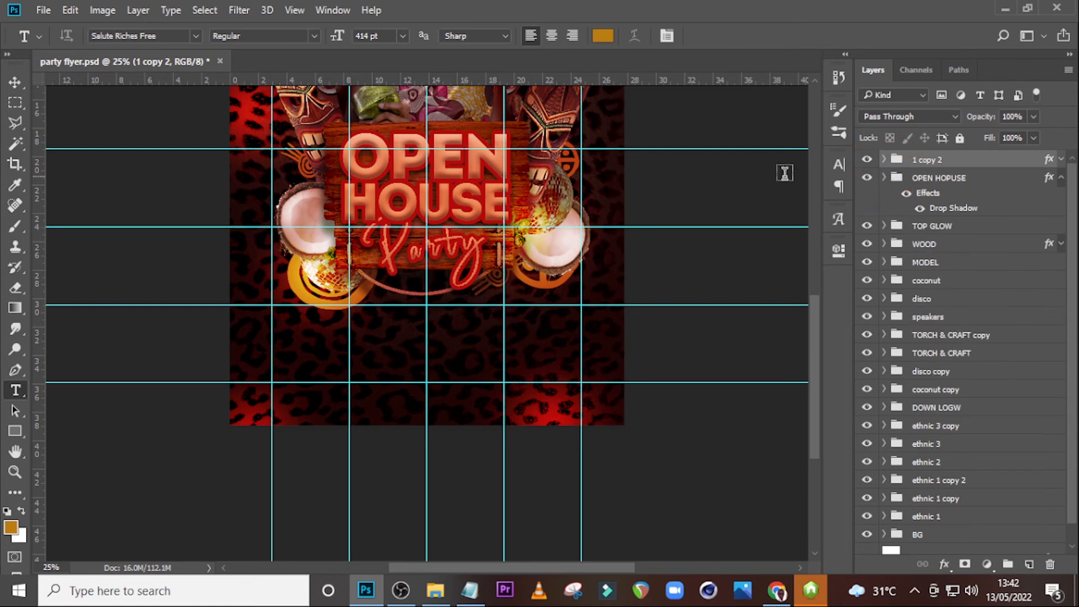
# Move the duplicated OPEN HOUSE text straight down below the wooden board and collapse the OPEN HOPUSE effects list.
pyautogui.press('v')
pyautogui.moveTo(446, 181); pyautogui.dragTo(610, 341)
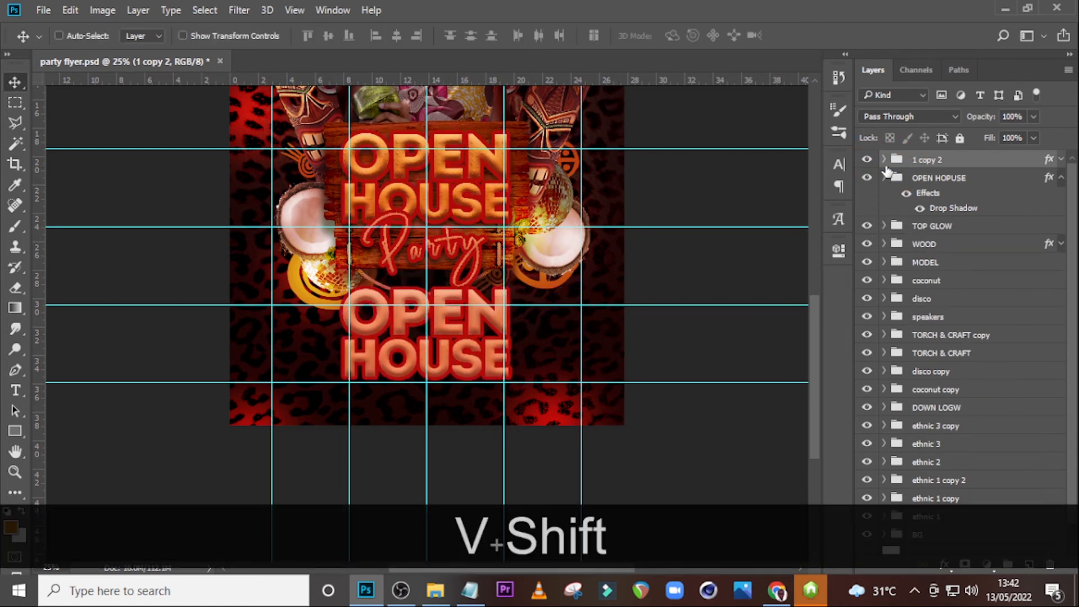
pyautogui.click(1060, 178)
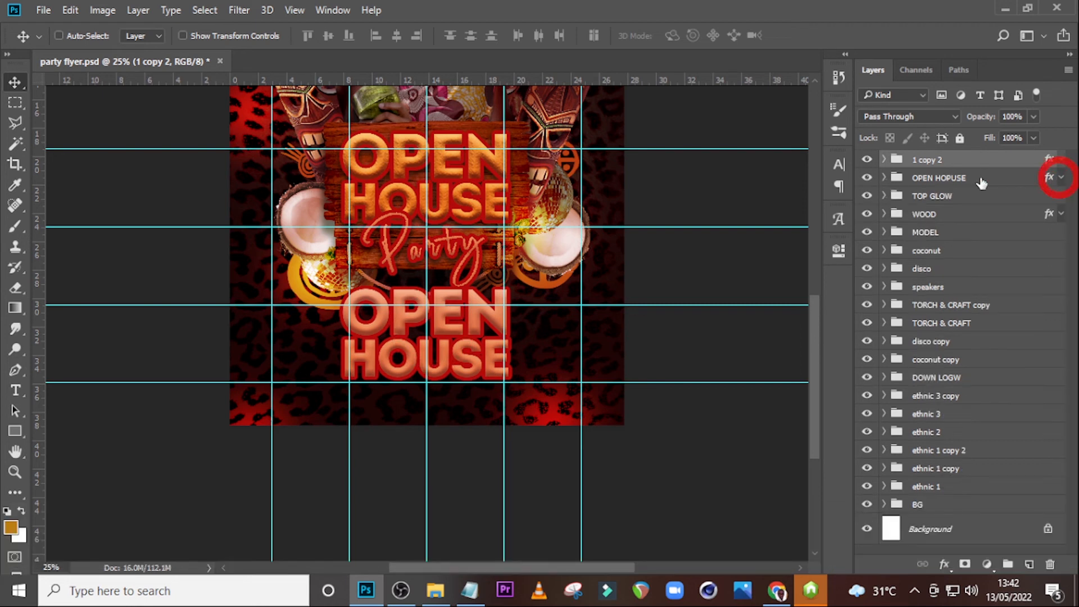
# Delete the OPEN text from the 1 copy 2 group and replace its HOUSE text with the copied 23MAy.
pyautogui.click(883, 159)
pyautogui.click(934, 212)
pyautogui.press('Delete')
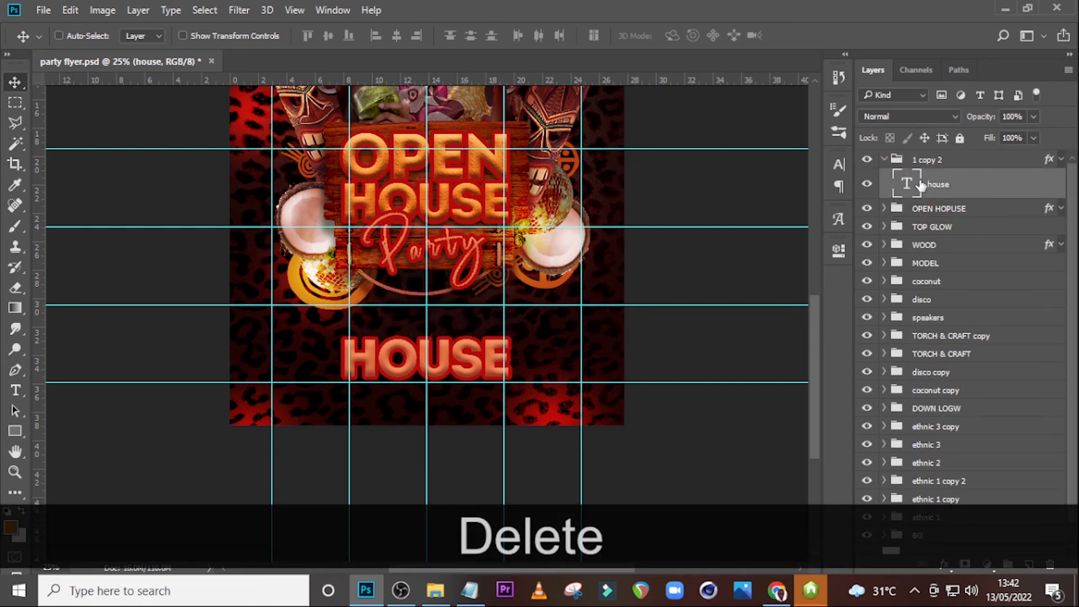
pyautogui.doubleClick(906, 184)
pyautogui.doubleClick(906, 182)
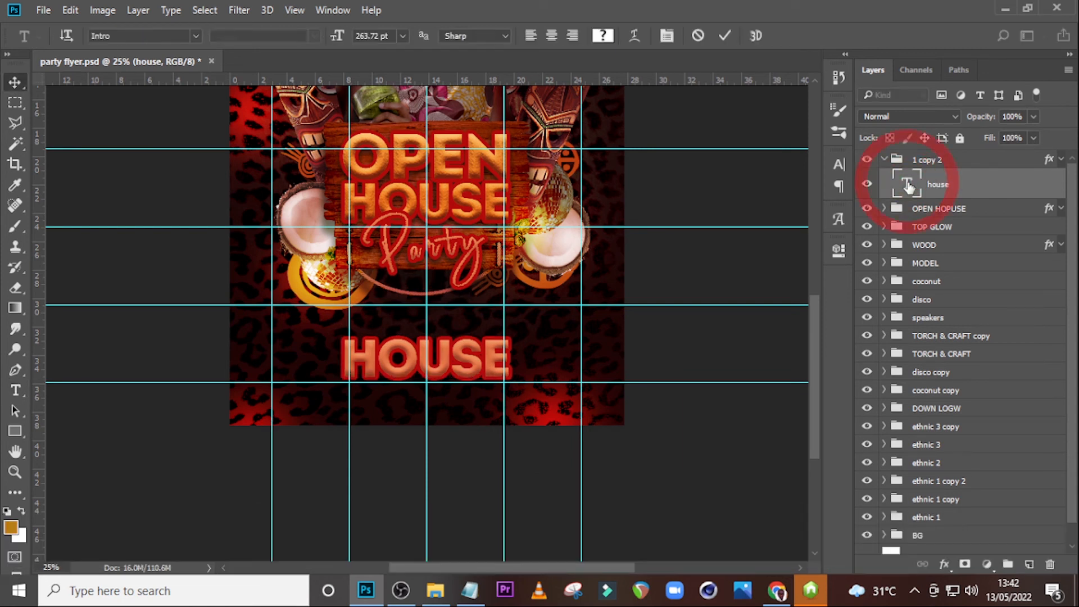
pyautogui.hotkey('ctrl', 'v')
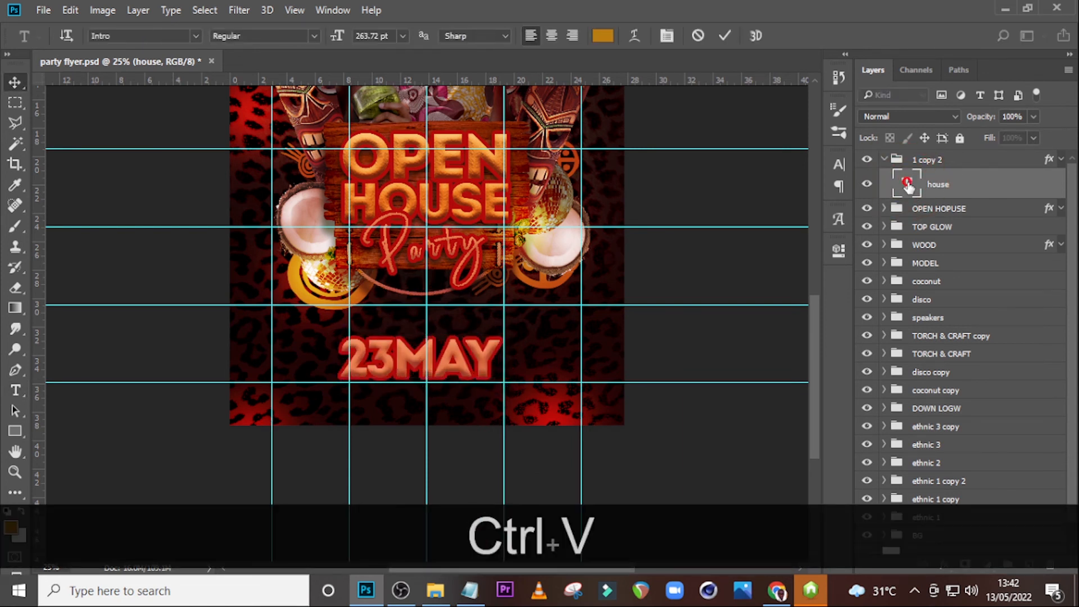
# Set the 23MAY text's font to Montserrat and its size to 154 pt.
pyautogui.click(841, 165)
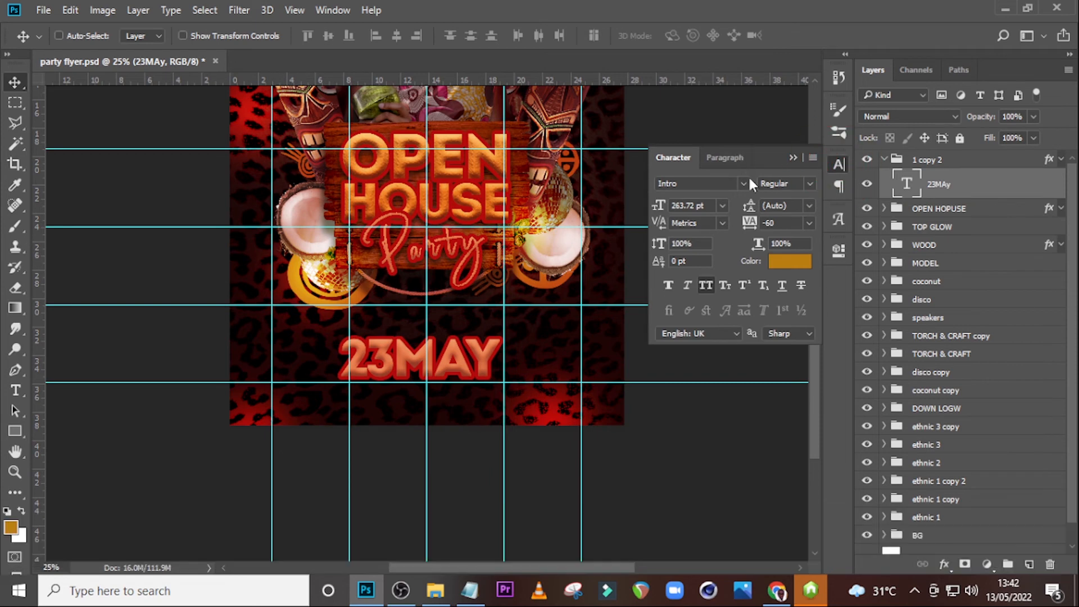
pyautogui.click(747, 173)
pyautogui.click(734, 140)
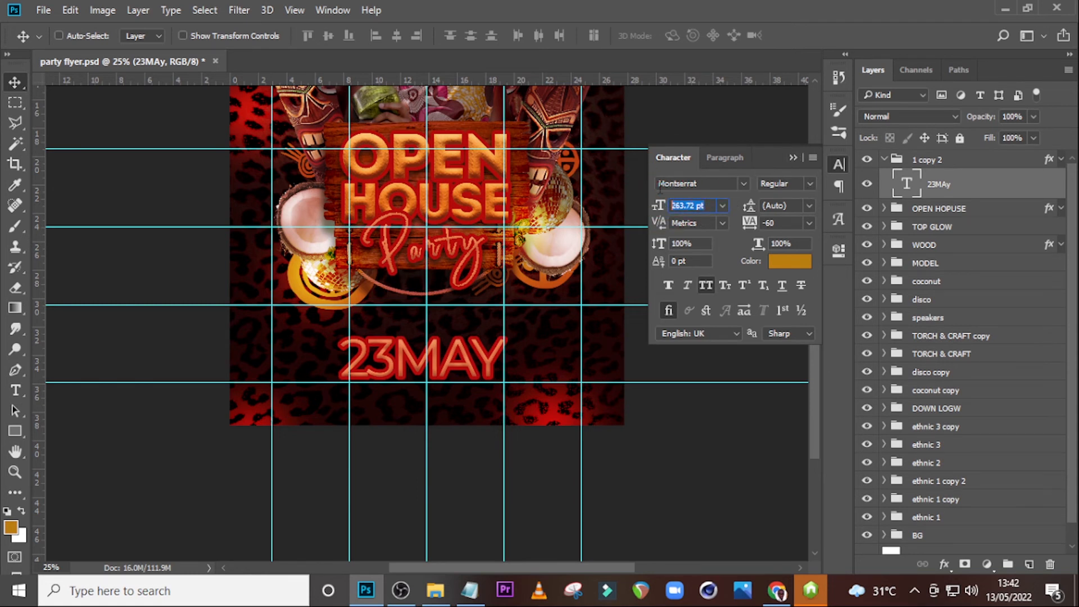
pyautogui.write('154')
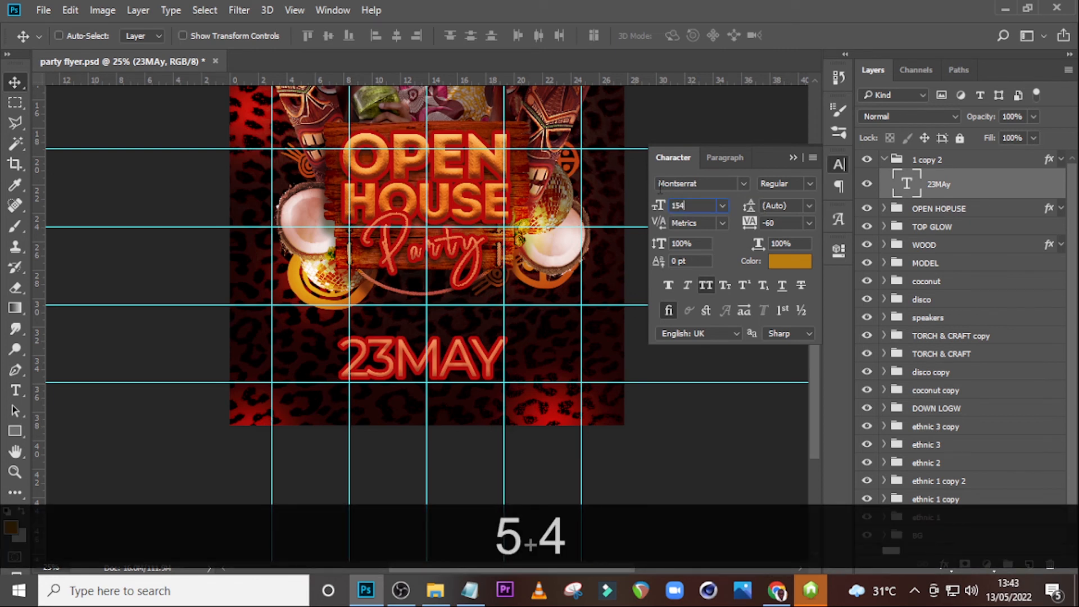
pyautogui.press('Return')
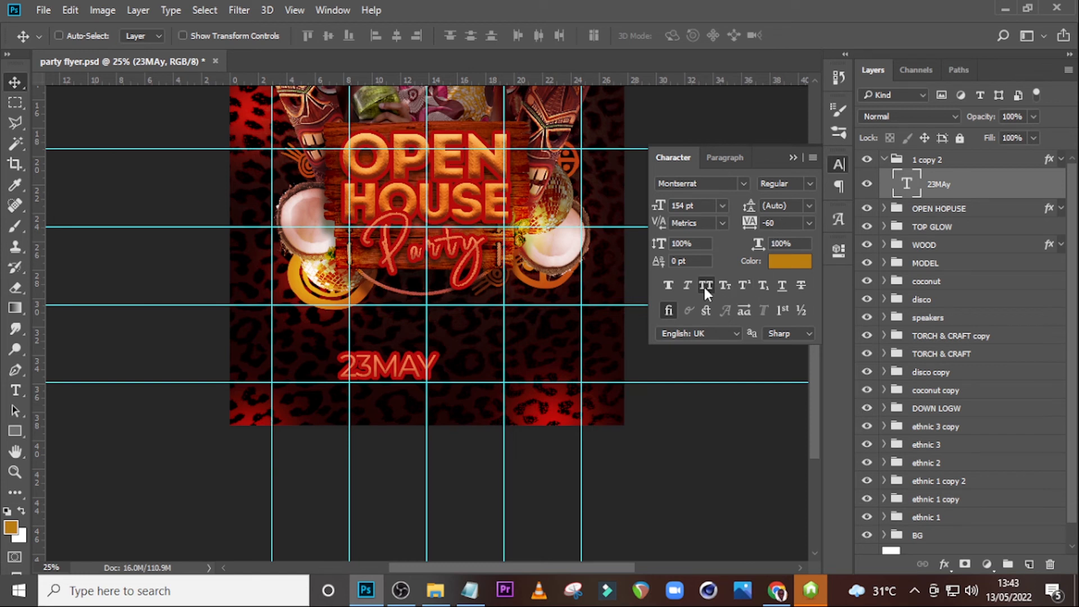
# Set the stroke size of the 1 copy 2 group to 10 px.
pyautogui.click(1061, 160)
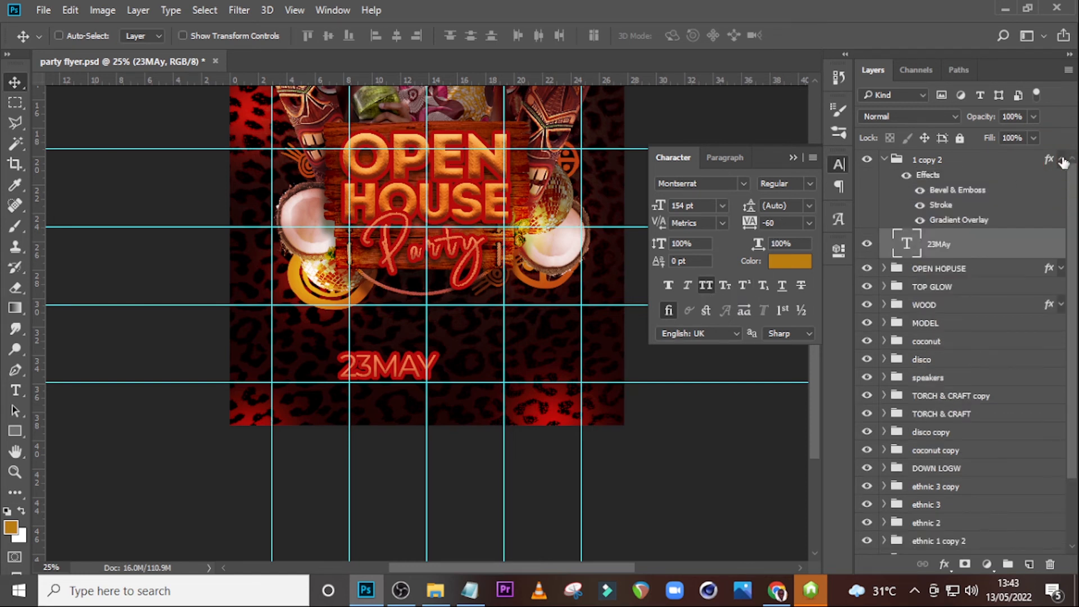
pyautogui.doubleClick(941, 206)
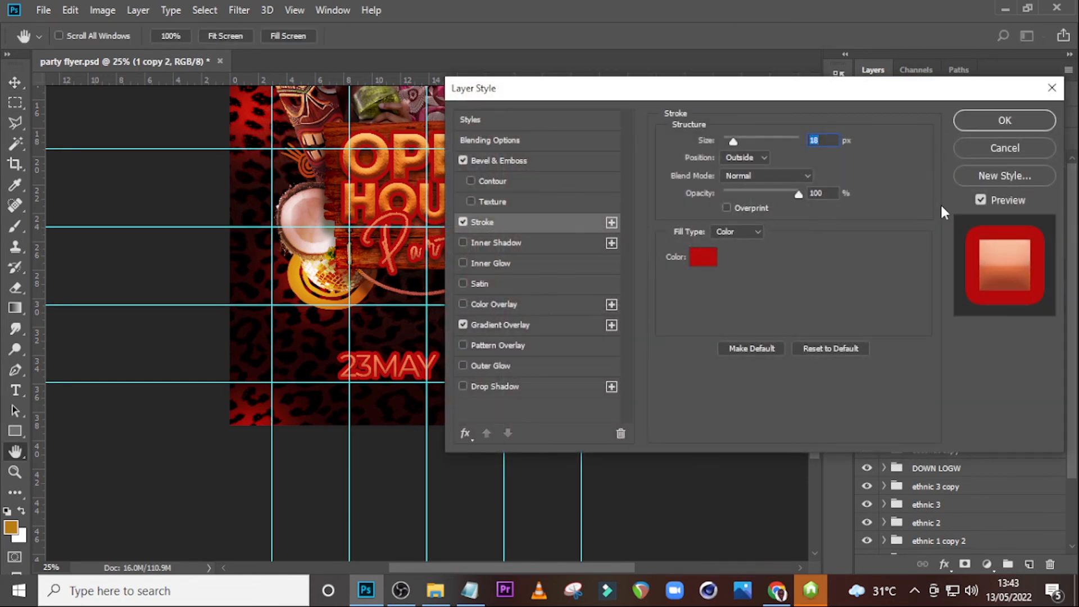
pyautogui.write('10')
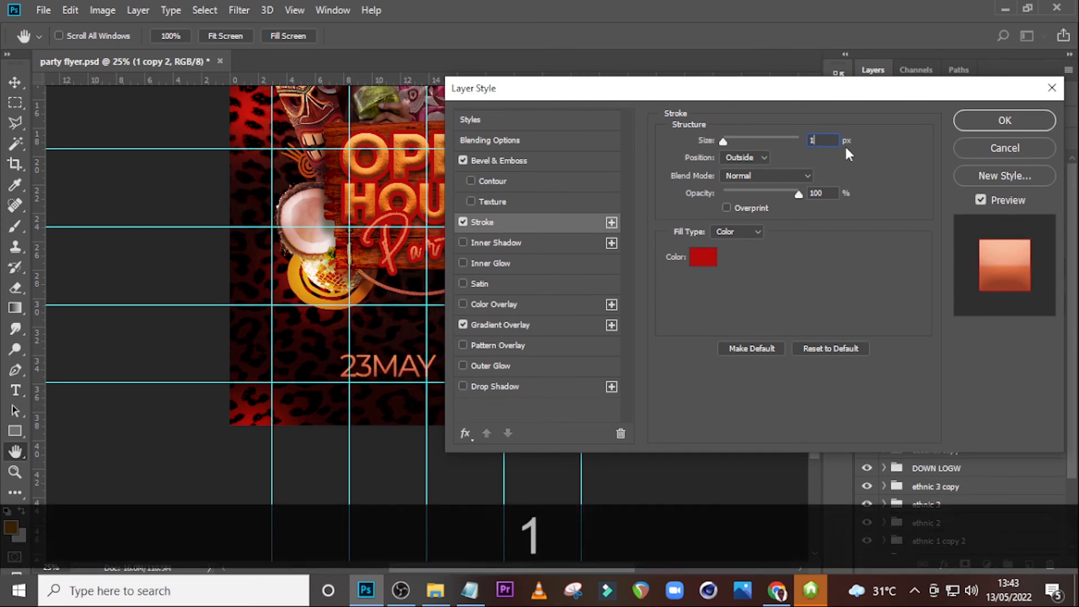
pyautogui.press('Return')
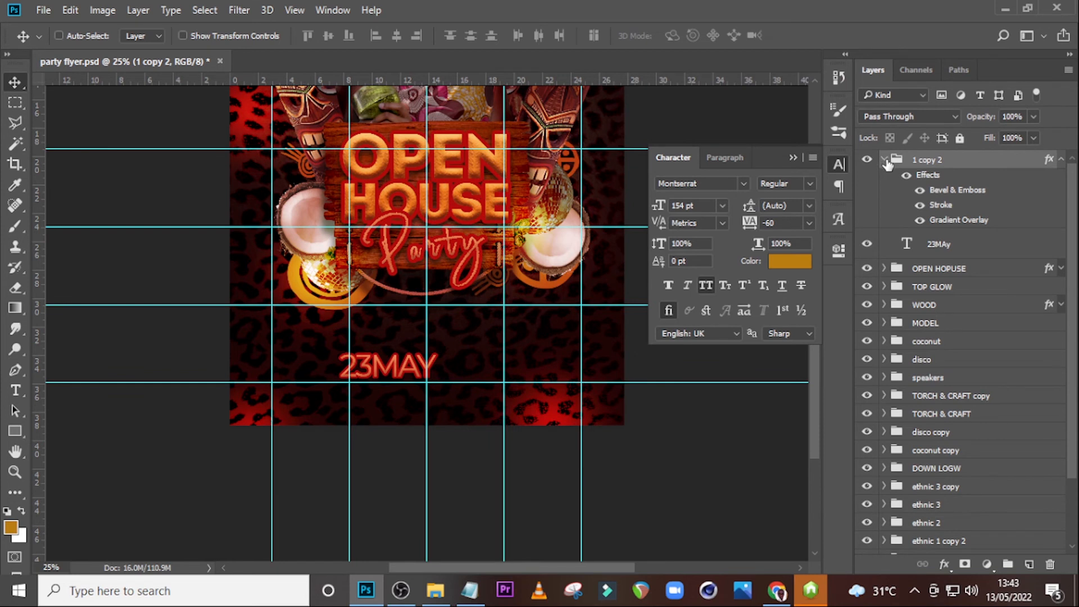
# Move the 23MAY group up beneath the wooden board, centred on the middle vertical guide.
pyautogui.click(884, 160)
pyautogui.press('v')
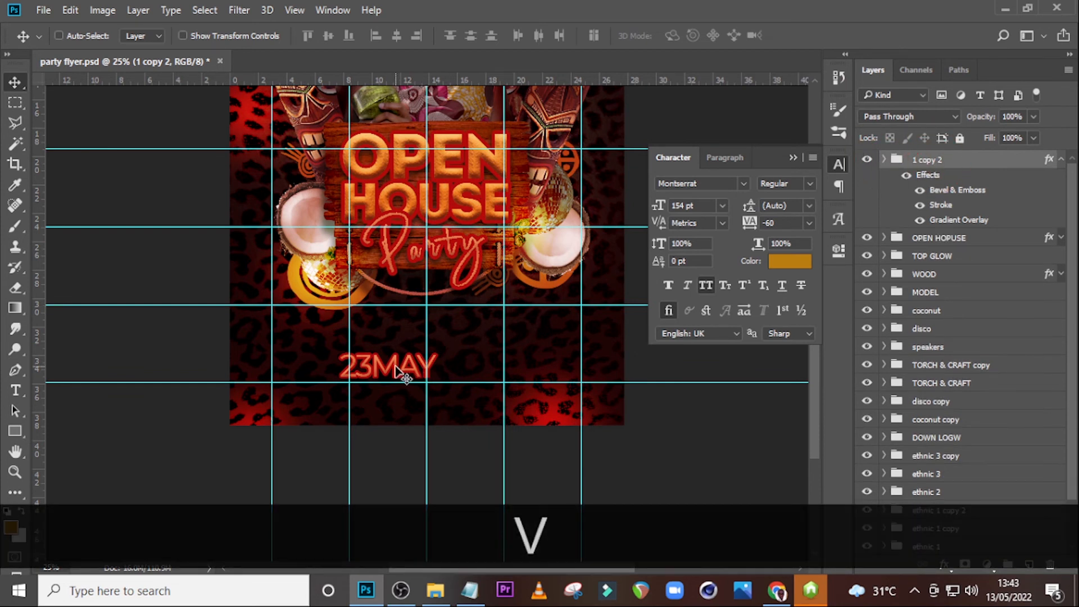
pyautogui.press('ctrl')
pyautogui.hotkey('ctrl', 't')
pyautogui.moveTo(403, 371); pyautogui.dragTo(443, 334)
pyautogui.press('Return')
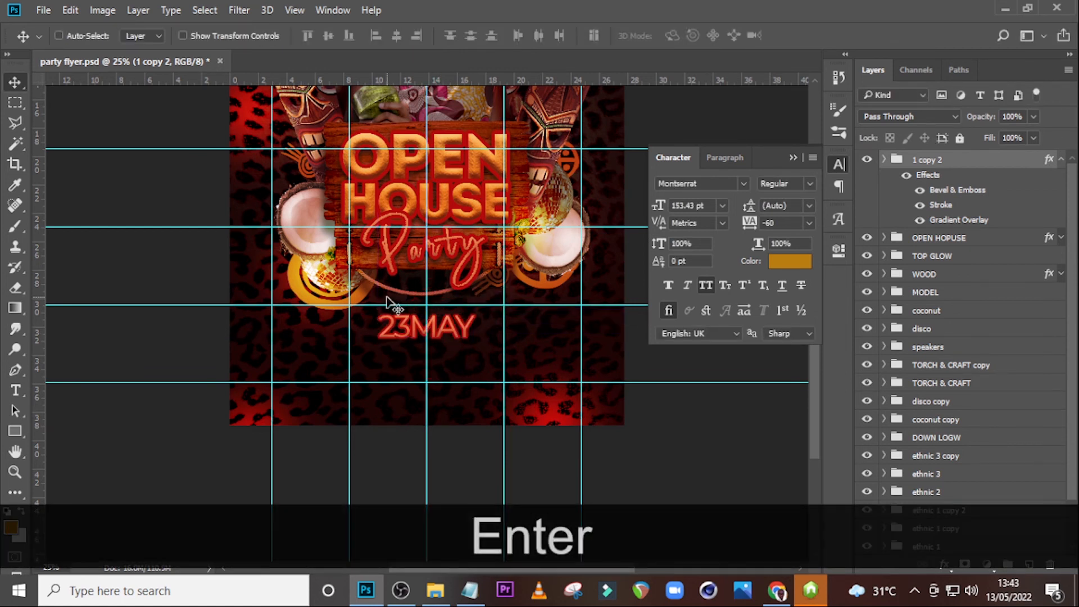
# Duplicate the 23MAY group and nudge the copy straight down so it sits directly beneath the original.
pyautogui.hotkey('ctrl', 'j')
pyautogui.hotkey('shift', 'Down')
pyautogui.hotkey('shift', 'Down')
pyautogui.hotkey('shift', 'Down')
pyautogui.hotkey('shift', 'Down')
pyautogui.hotkey('shift', 'Down')
pyautogui.hotkey('shift', 'Down')
pyautogui.hotkey('shift', 'Down')
pyautogui.hotkey('shift', 'Down')
pyautogui.hotkey('shift', 'Down')
pyautogui.hotkey('shift', 'Down')
pyautogui.hotkey('shift', 'Down')
pyautogui.hotkey('shift', 'Down')
pyautogui.hotkey('shift', 'Down')
pyautogui.hotkey('shift', 'Down')
pyautogui.hotkey('shift', 'Down')
pyautogui.hotkey('shift', 'Down')
pyautogui.hotkey('shift', 'Down')
pyautogui.hotkey('shift', 'Down')
pyautogui.hotkey('shift', 'Down')
pyautogui.hotkey('shift', 'Down')
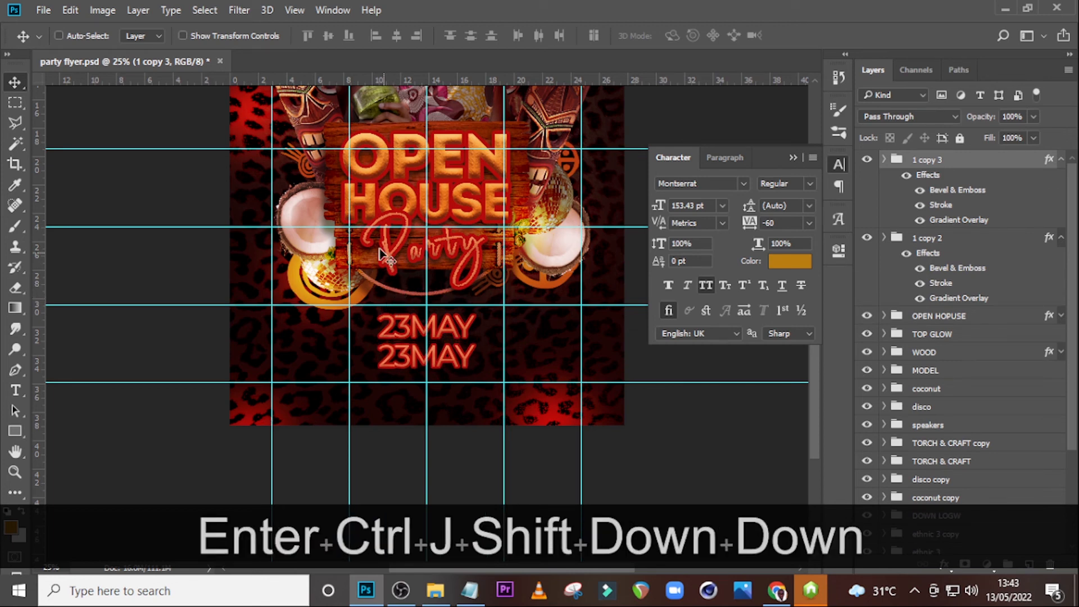
# Switch to Notepad, copy the venue line legon gardens and return to Photoshop.
pyautogui.click(469, 590)
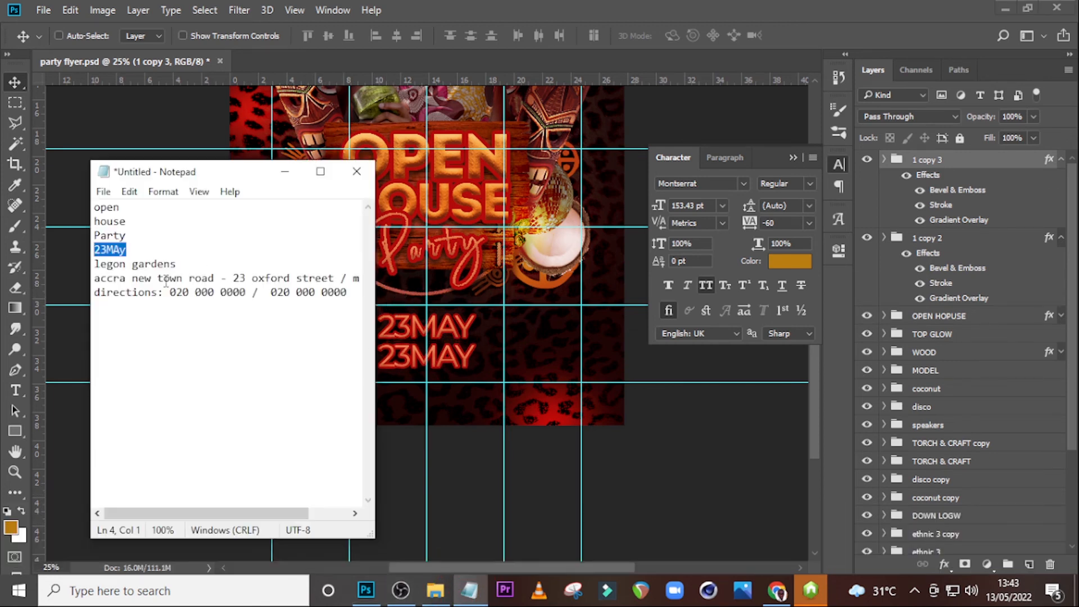
pyautogui.moveTo(199, 263); pyautogui.dragTo(95, 263)
pyautogui.hotkey('ctrl', 'c')
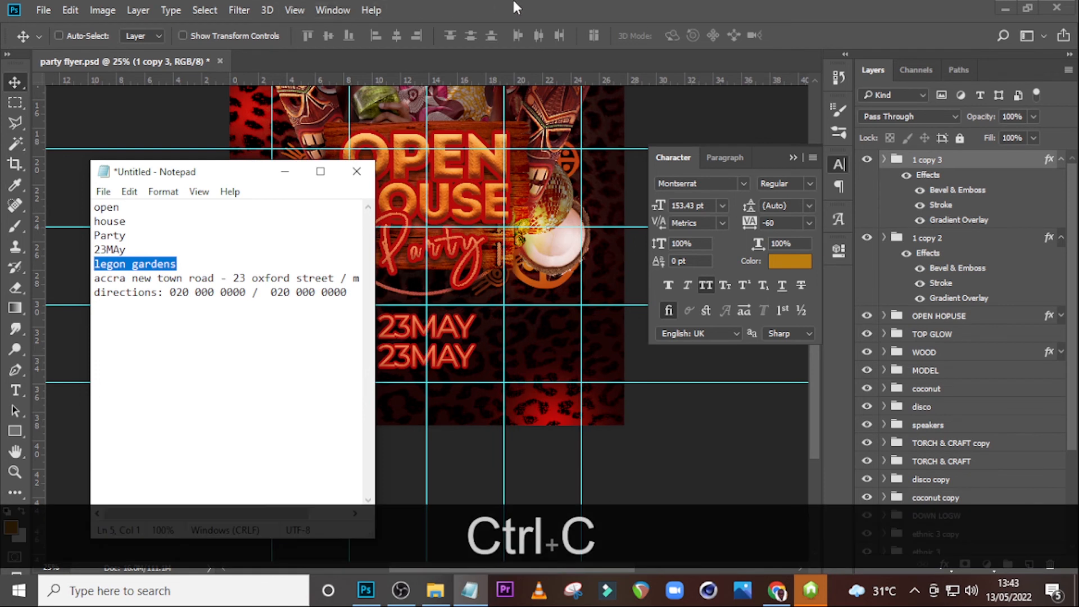
pyautogui.click(853, 211)
# Replace the date text in the 1 copy 3 group with the copied legon gardens.
pyautogui.click(884, 160)
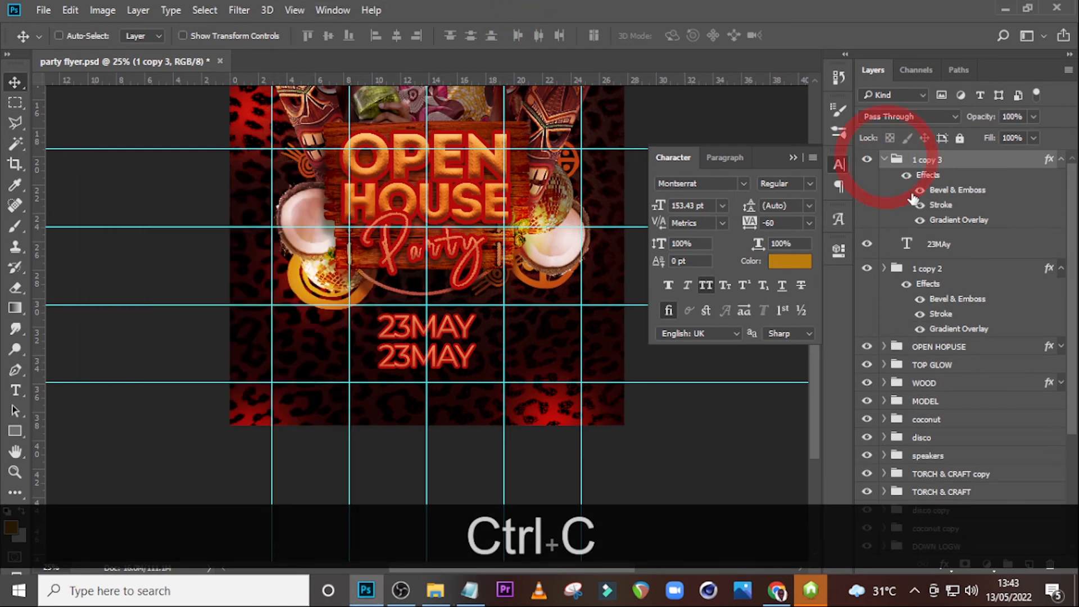
pyautogui.doubleClick(908, 245)
pyautogui.hotkey('ctrl', 'v')
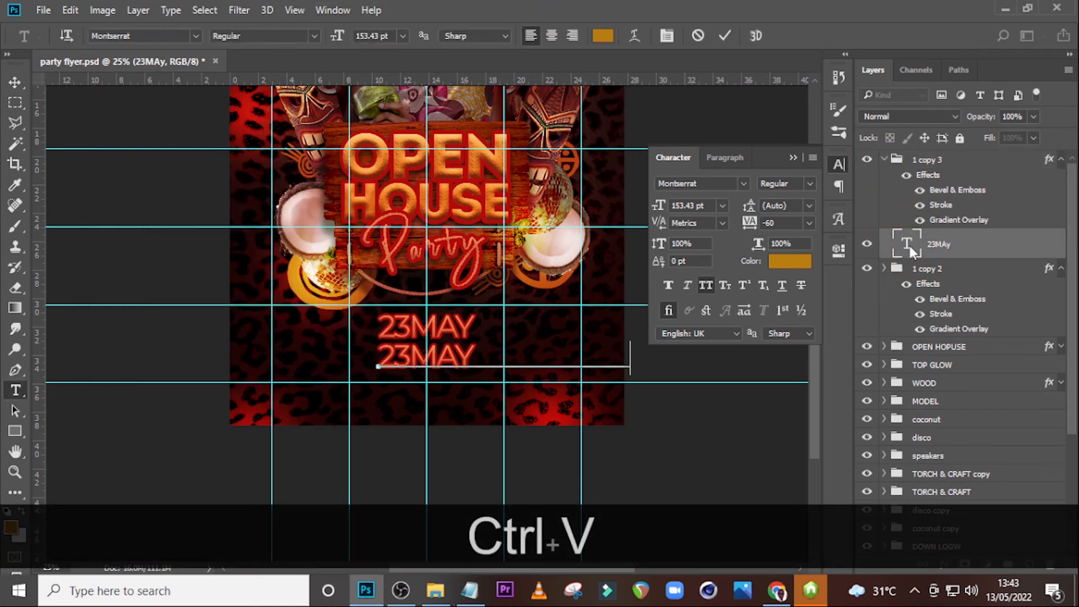
pyautogui.doubleClick(908, 245)
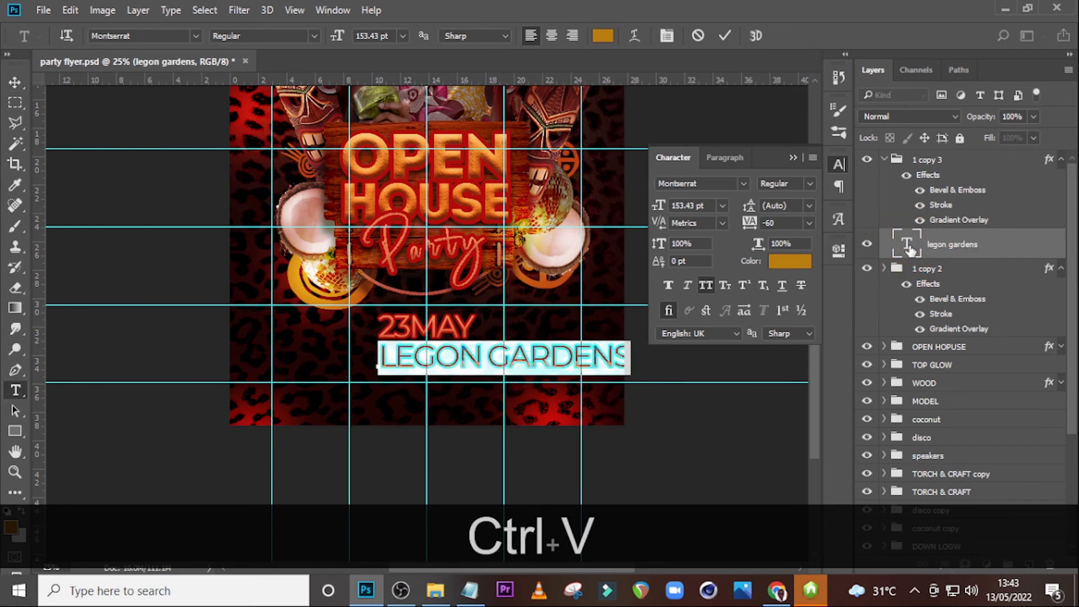
# Commit the LEGON GARDENS text, collapse the 1 copy 3 group's effects list and centre the line on the middle vertical guide.
pyautogui.click(908, 245)
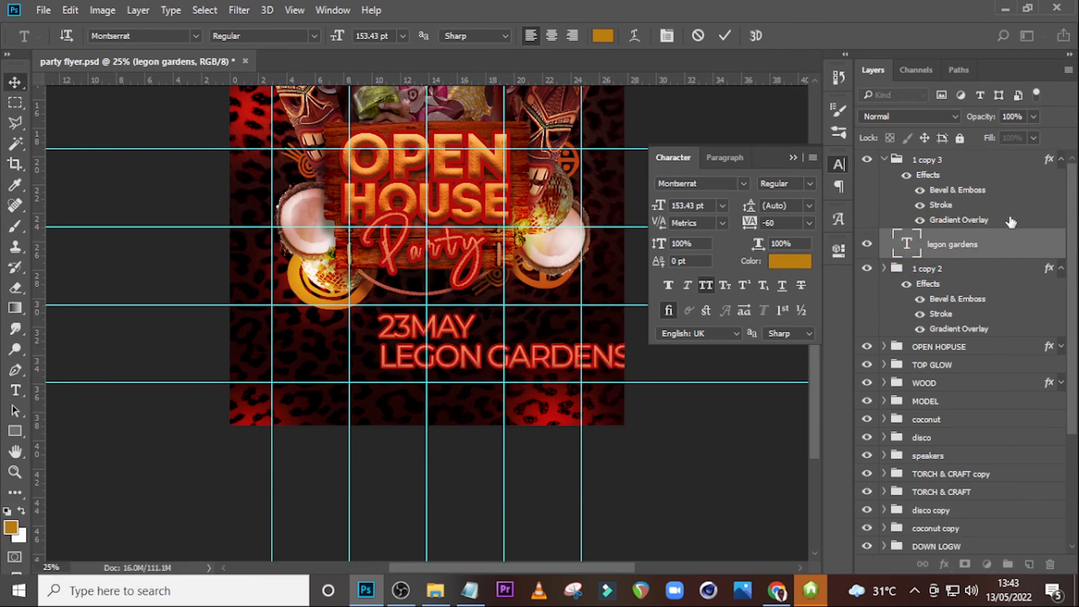
pyautogui.click(1061, 159)
pyautogui.hotkey('ctrl', 't')
pyautogui.moveTo(569, 358); pyautogui.dragTo(491, 354)
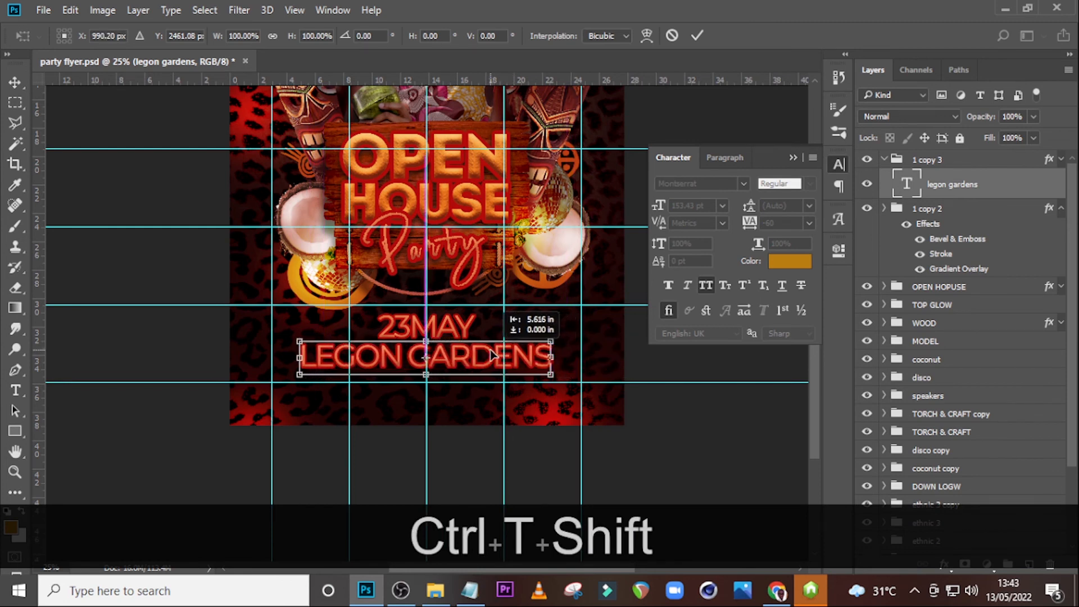
pyautogui.press('Return')
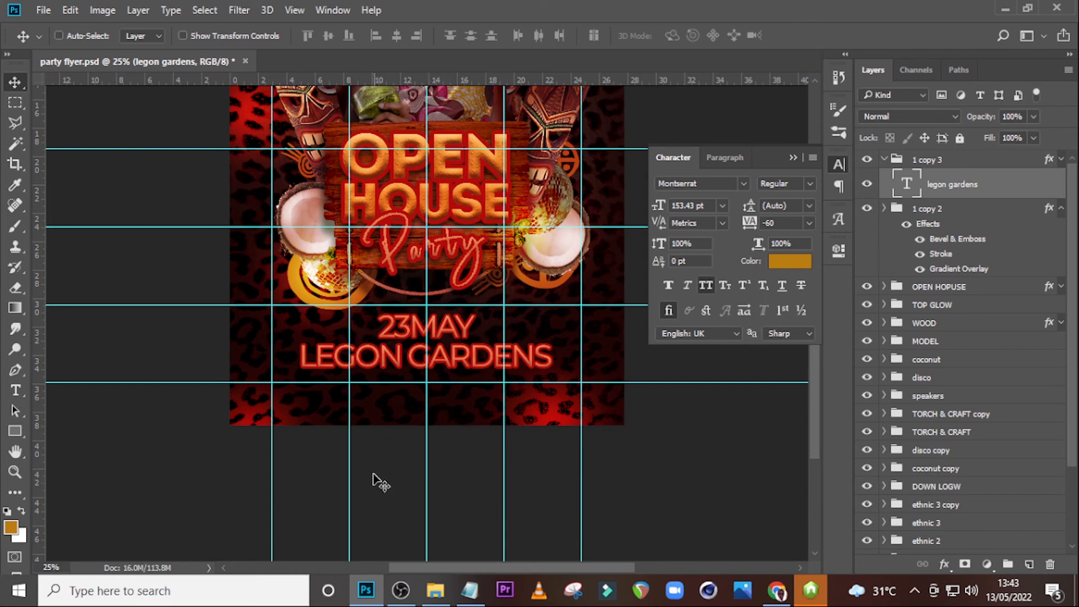
# Switch to Notepad, copy the whole address line below legon gardens and return to Photoshop.
pyautogui.click(470, 590)
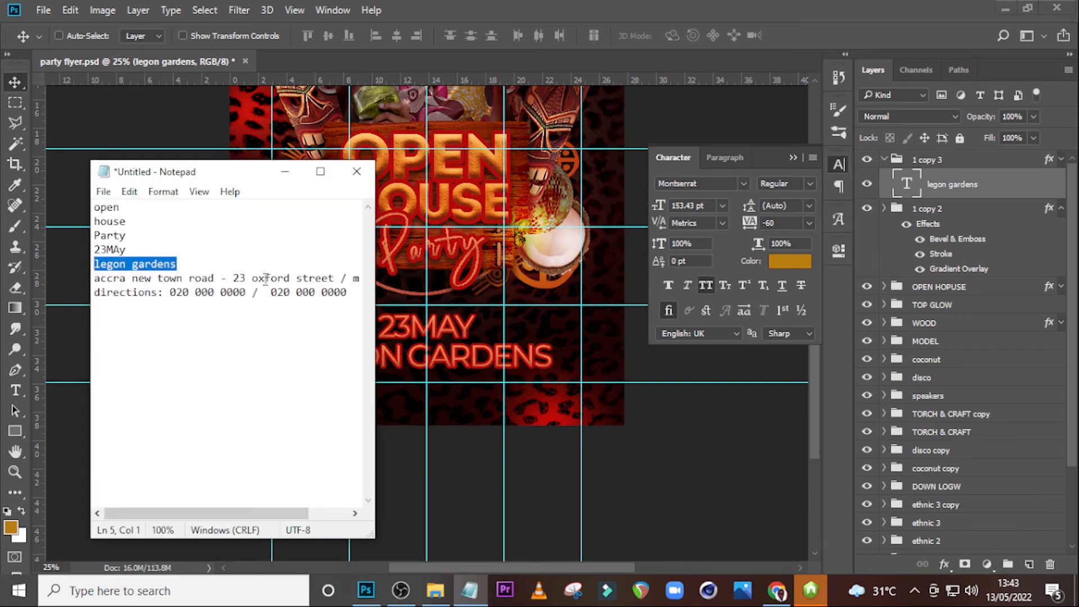
pyautogui.moveTo(93, 278); pyautogui.dragTo(408, 275)
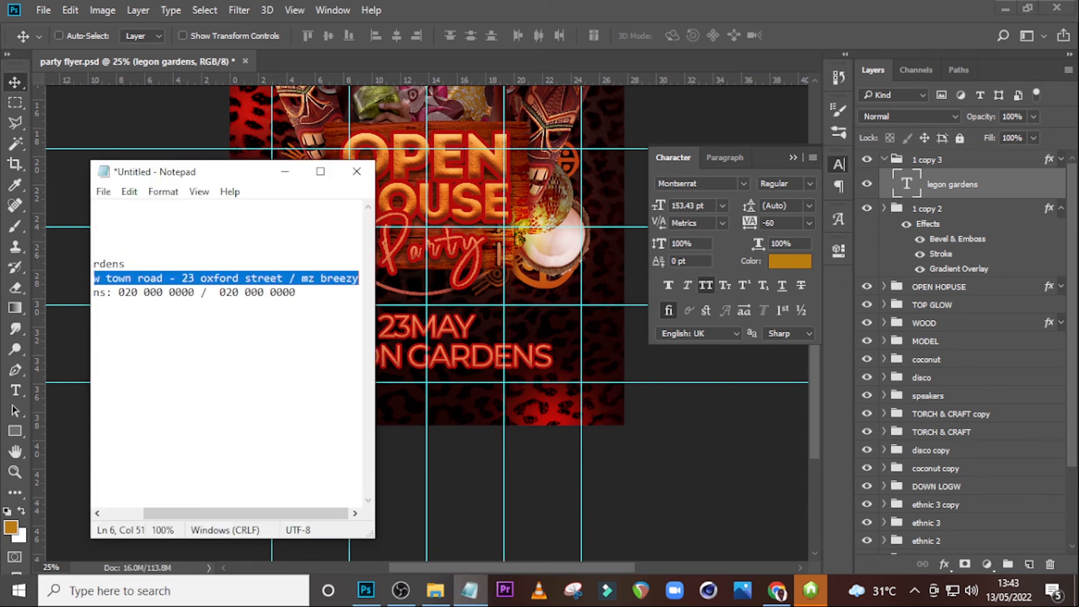
pyautogui.hotkey('ctrl', 'c')
pyautogui.click(405, 262)
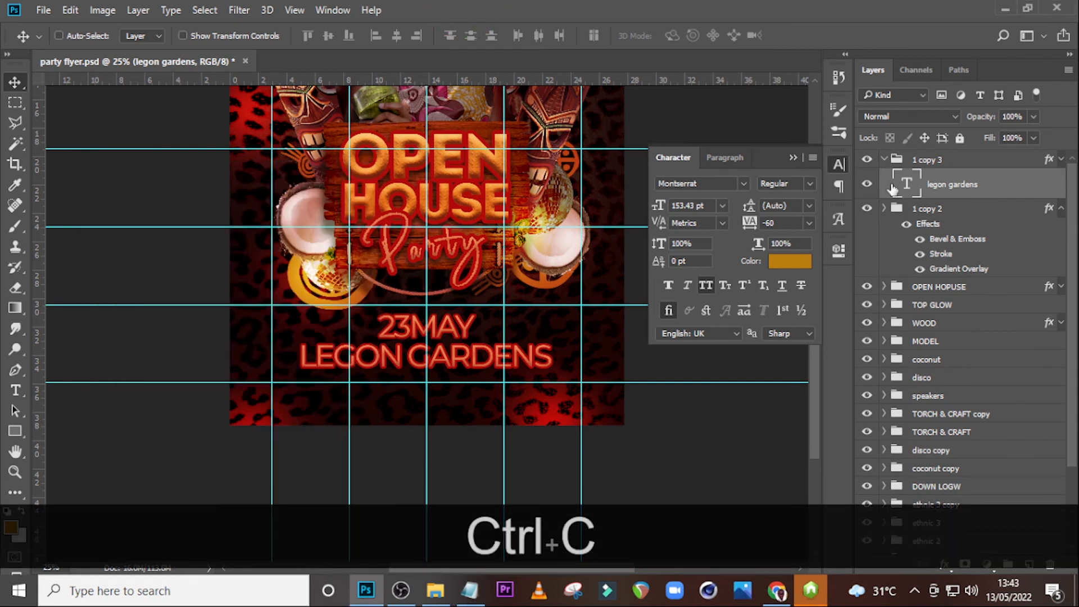
# Add a new text layer above the 1 copy 3 group, near the flyer's lower edge, containing the copied address line.
pyautogui.click(883, 159)
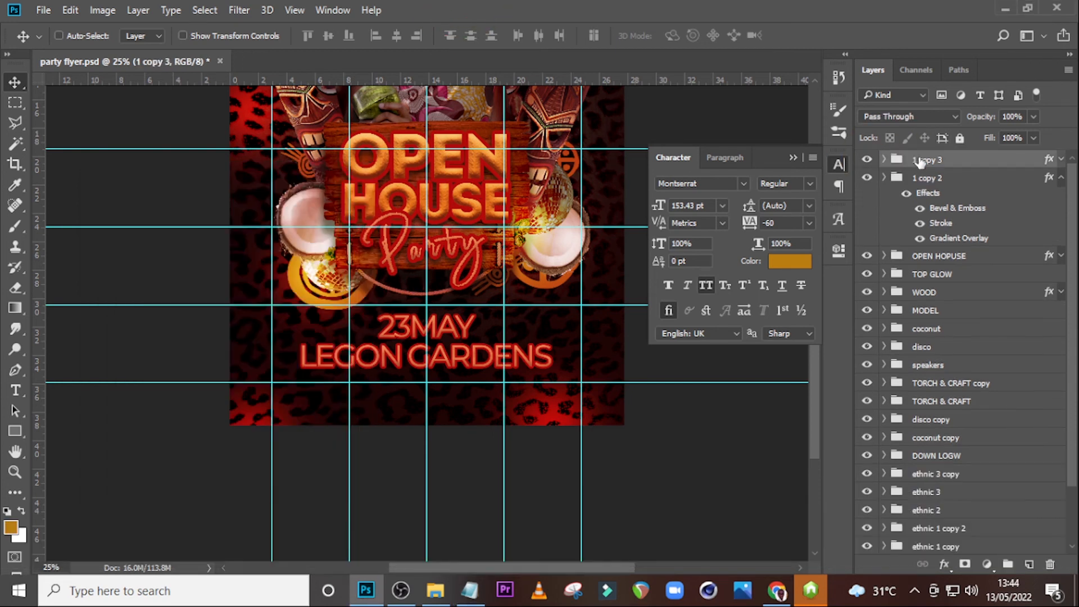
pyautogui.click(883, 177)
pyautogui.press('t')
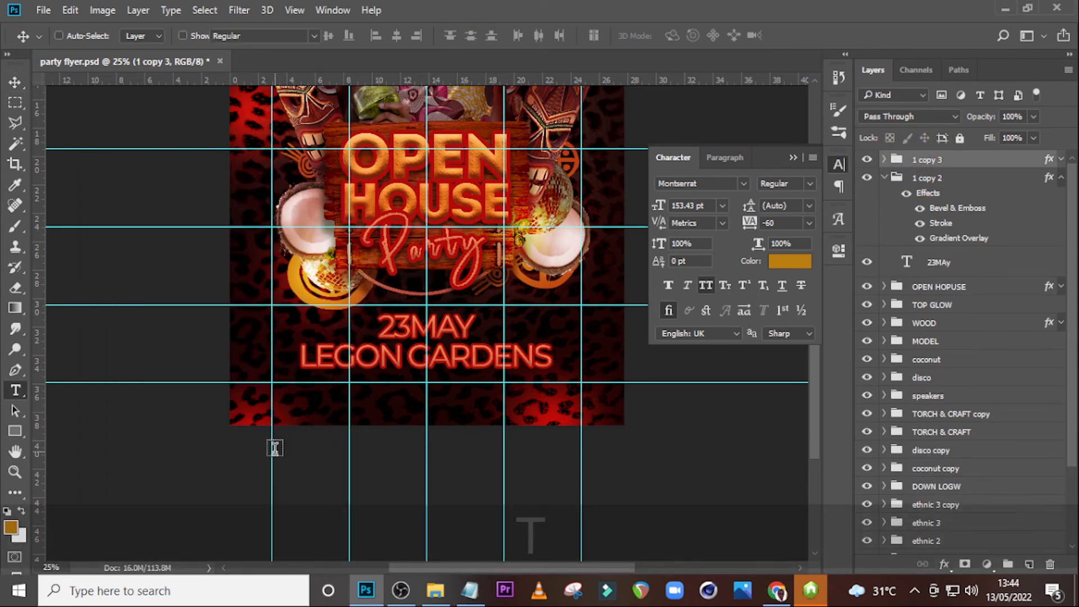
pyautogui.click(324, 405)
pyautogui.hotkey('ctrl', 'v')
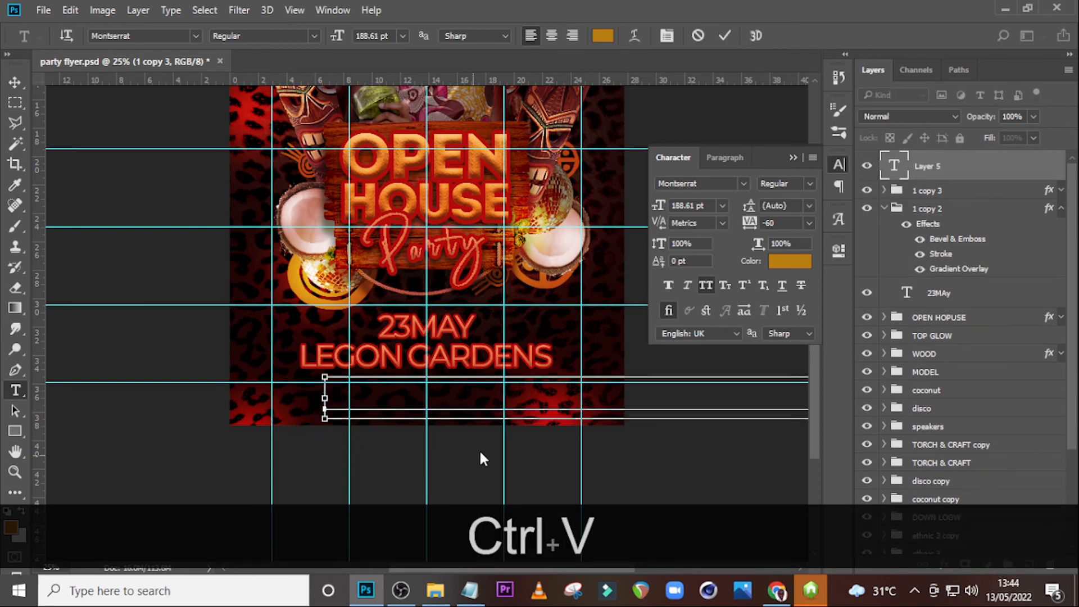
pyautogui.click(920, 165)
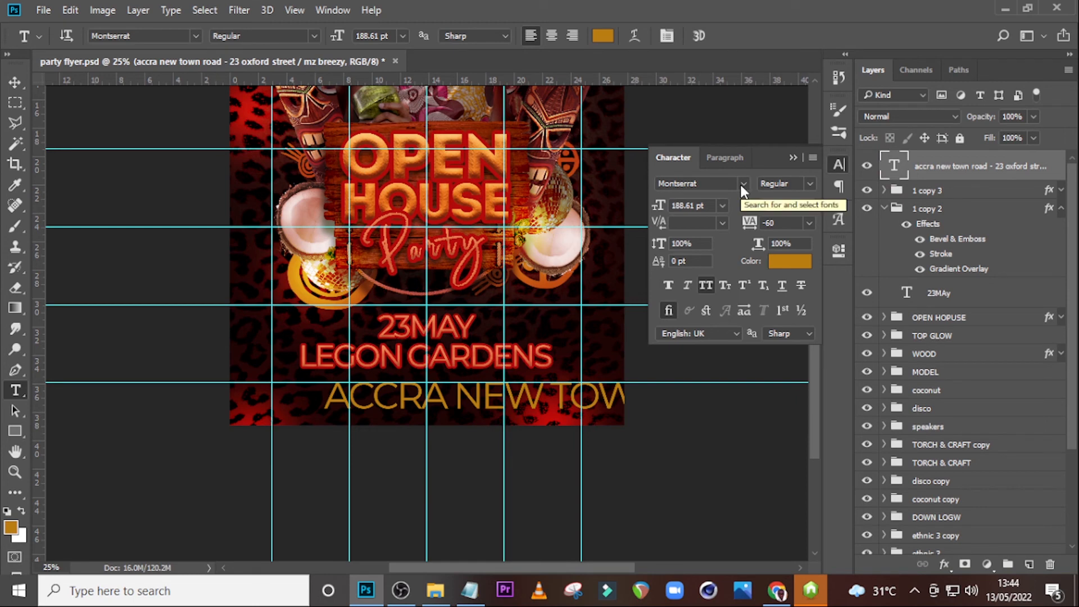
# Set the address line's font style to SemiBold and its size to 52 pt.
pyautogui.click(808, 183)
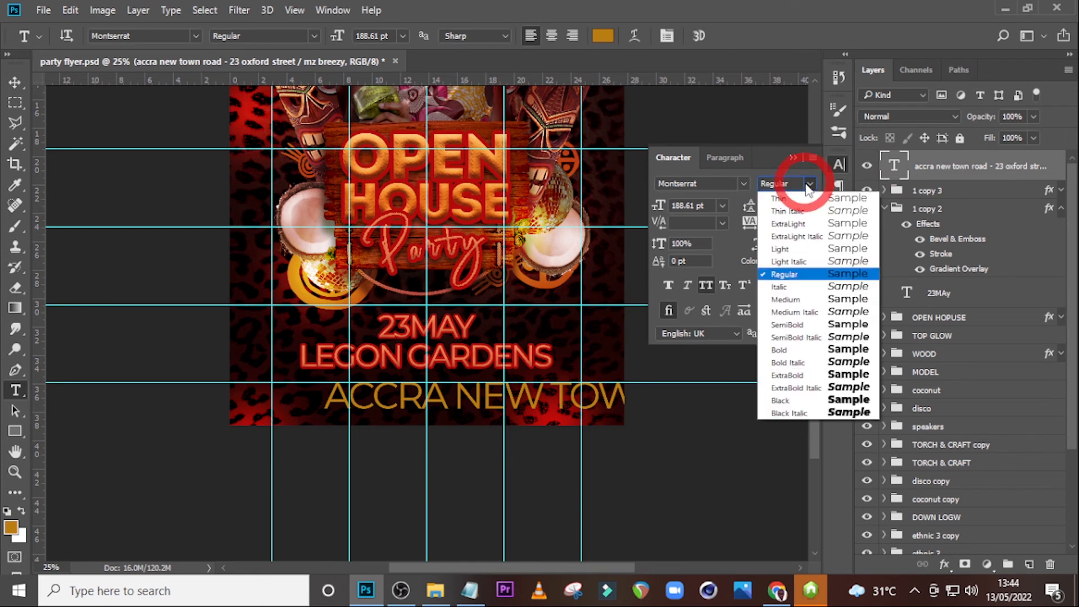
pyautogui.click(781, 326)
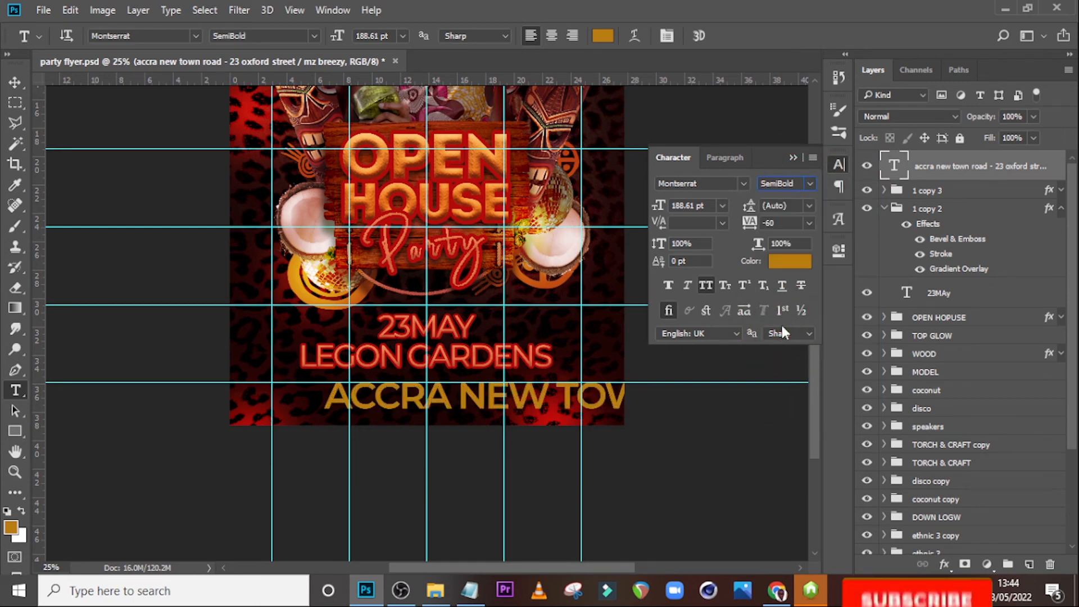
pyautogui.press('Tab')
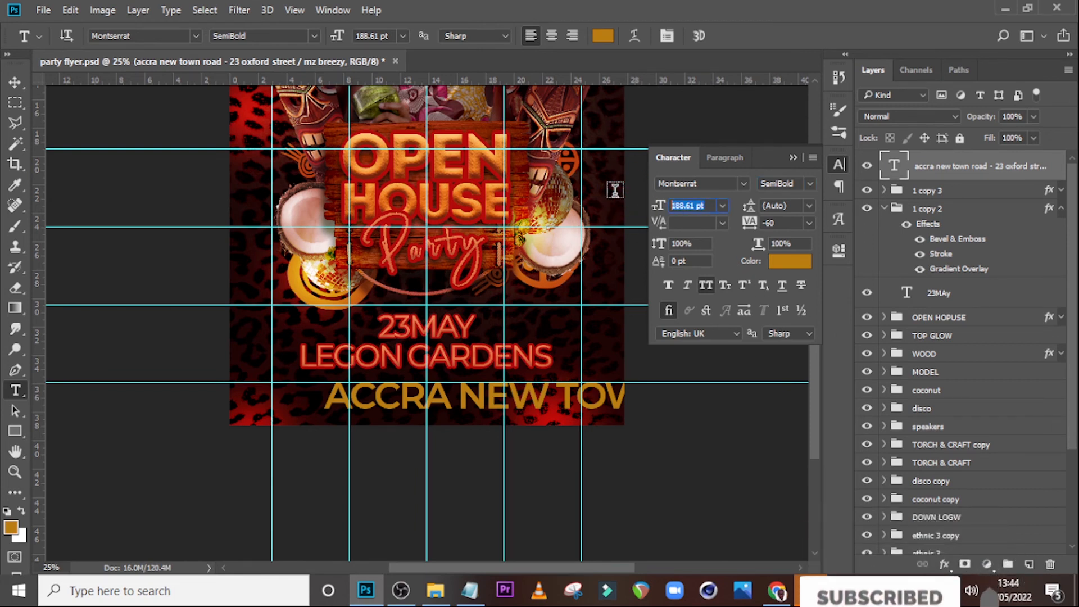
pyautogui.write('52')
pyautogui.press('Return')
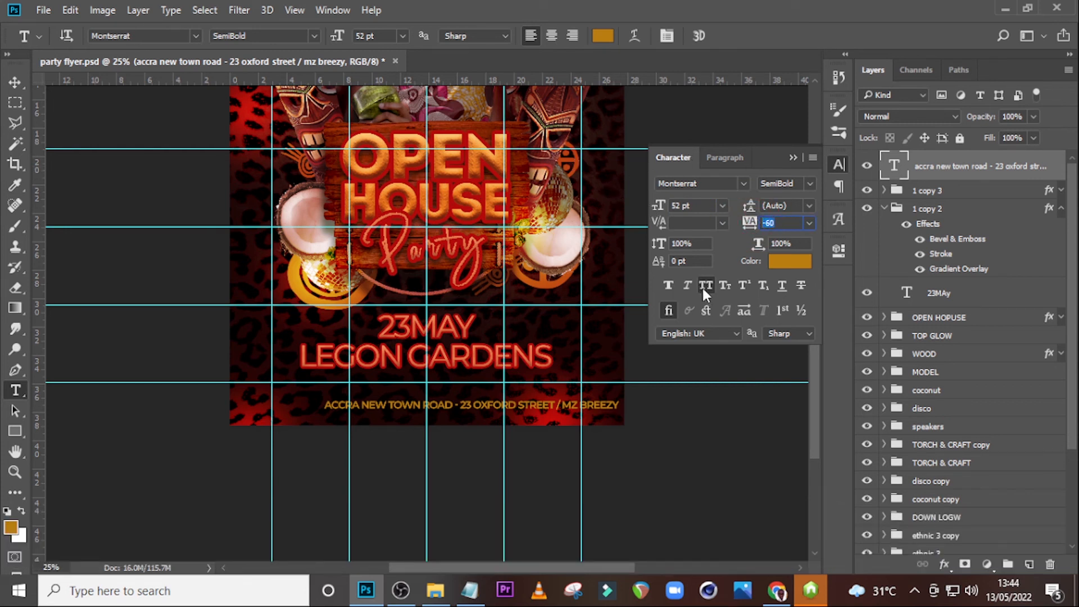
# Change the address line's text colour to F8A985.
pyautogui.click(774, 257)
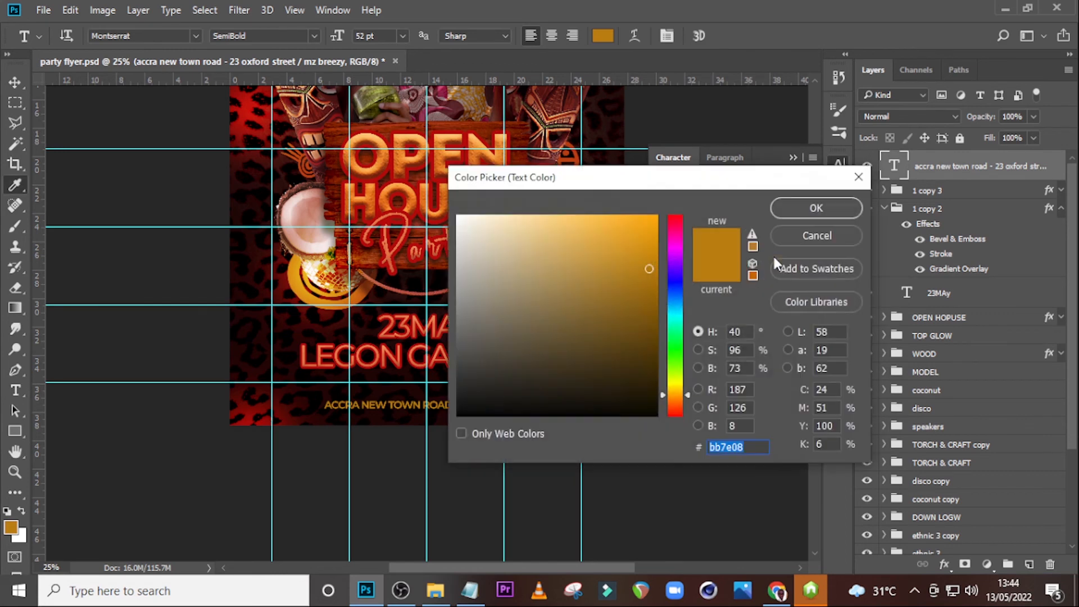
pyautogui.write('F')
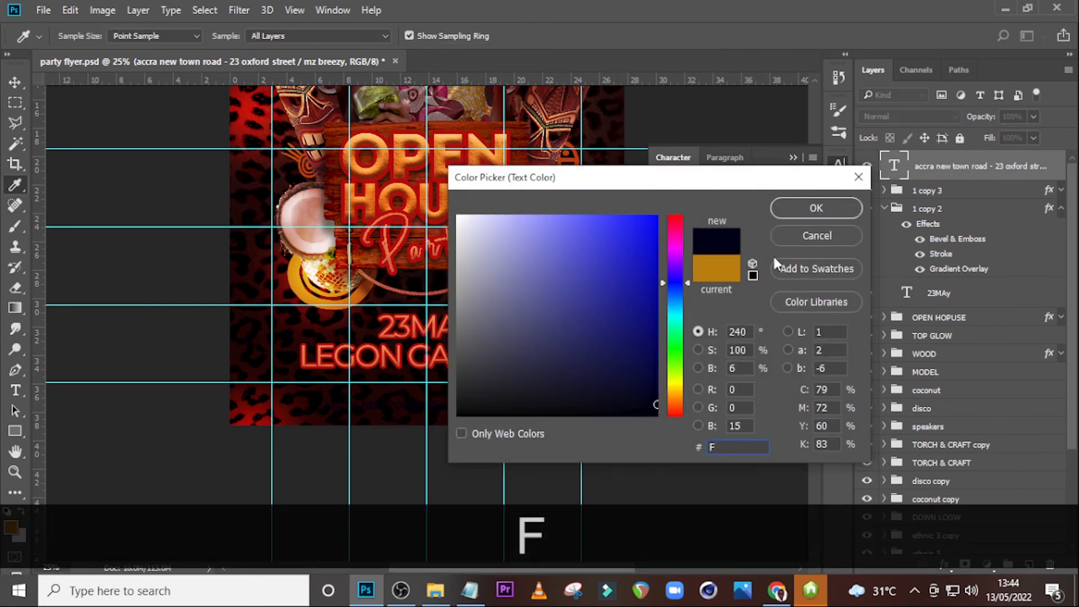
pyautogui.write('8A')
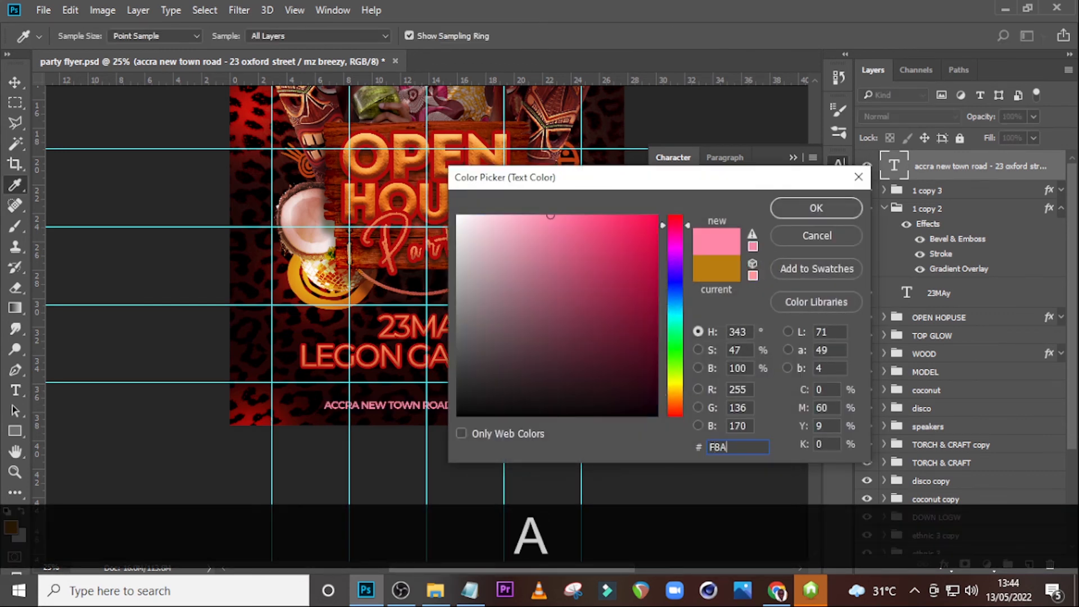
pyautogui.write('985')
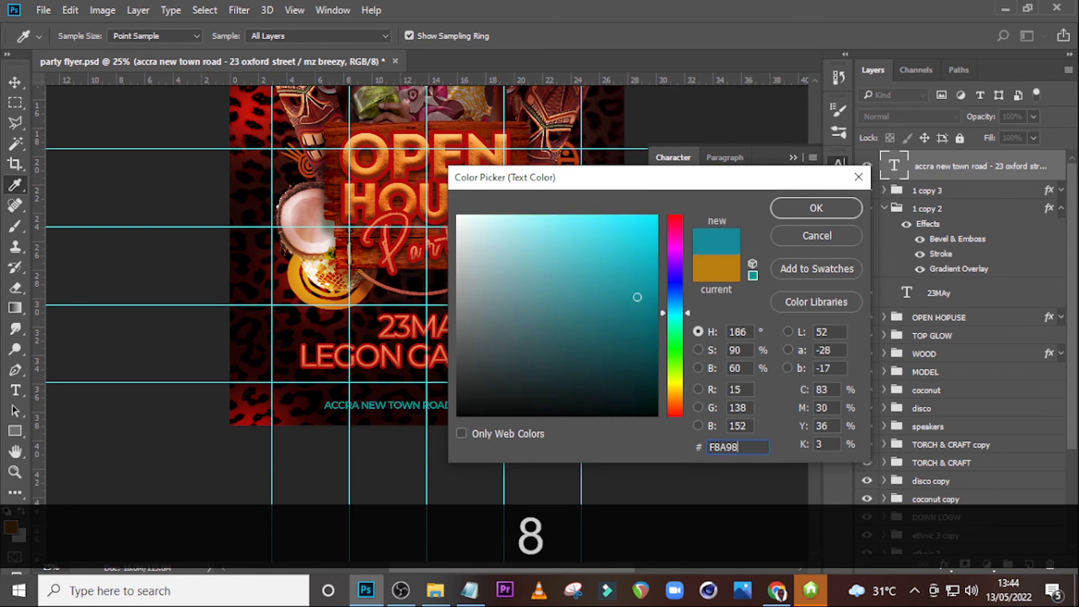
pyautogui.click(790, 208)
# Centre the address line on the middle vertical guide and raise it to the horizontal guide beneath LEGON GARDENS.
pyautogui.hotkey('ctrl', 't')
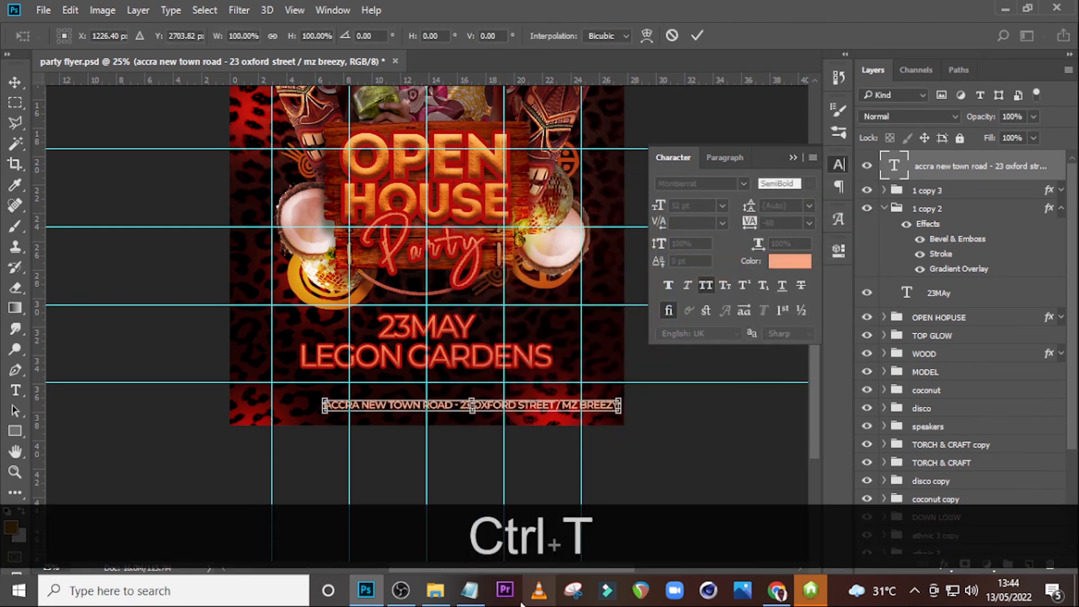
pyautogui.moveTo(541, 411); pyautogui.dragTo(493, 412)
pyautogui.hotkey('shift', 'Right')
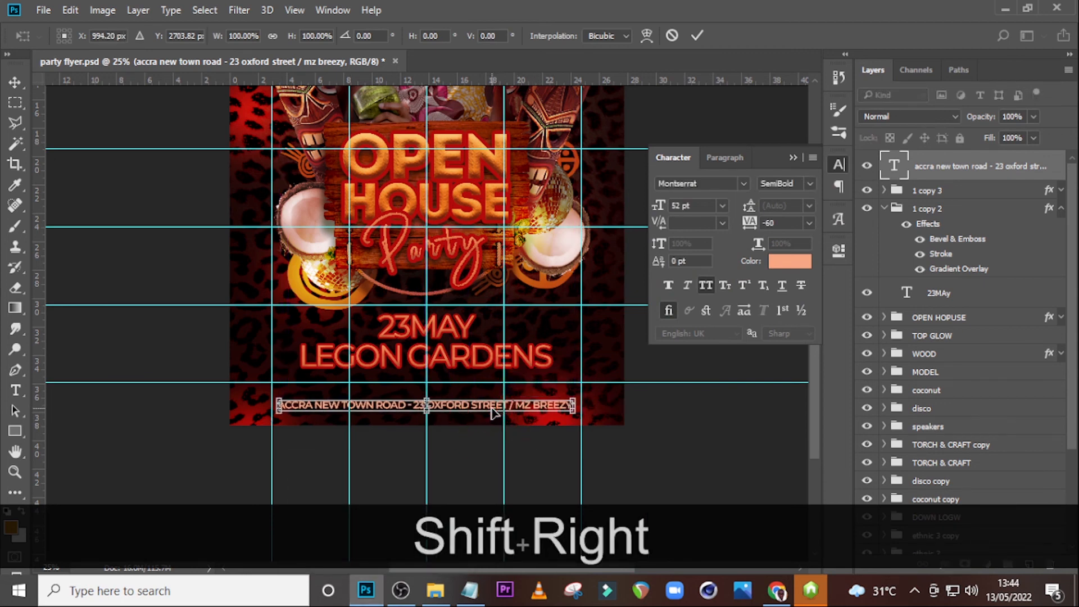
pyautogui.hotkey('shift', 'Up')
pyautogui.hotkey('shift', 'Up')
pyautogui.hotkey('shift', 'Up')
pyautogui.hotkey('shift', 'Up')
pyautogui.hotkey('shift', 'Up')
pyautogui.hotkey('shift', 'Up')
pyautogui.hotkey('shift', 'Up')
pyautogui.hotkey('shift', 'Up')
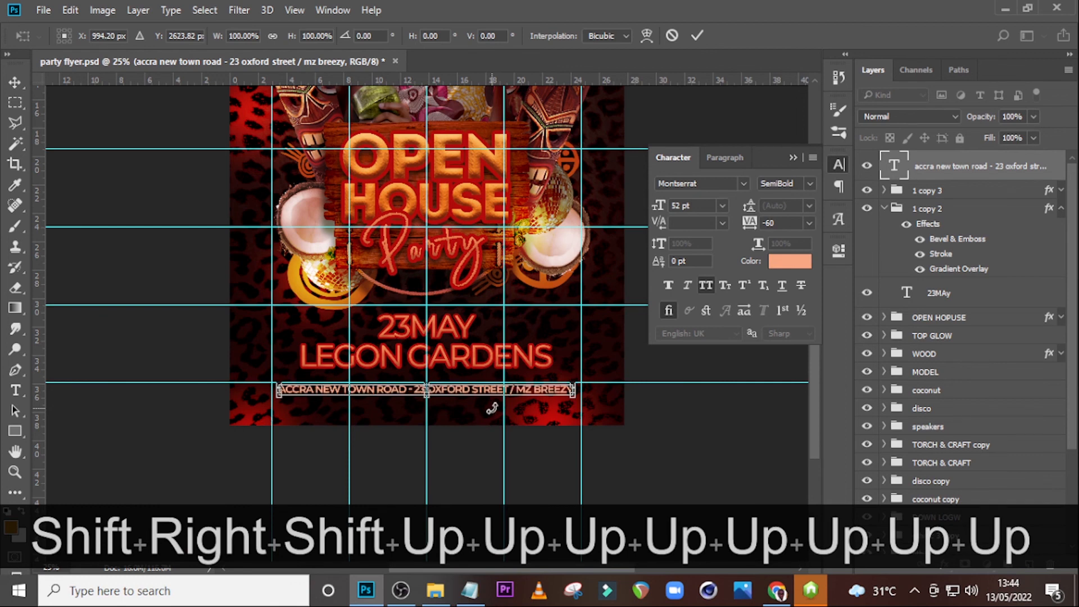
pyautogui.press('Return')
# Duplicate the address line and nudge the copy straight down so it sits directly beneath the original.
pyautogui.hotkey('ctrl', 'j')
pyautogui.hotkey('shift', 'Down')
pyautogui.hotkey('shift', 'Down')
pyautogui.hotkey('shift', 'Down')
pyautogui.hotkey('shift', 'Down')
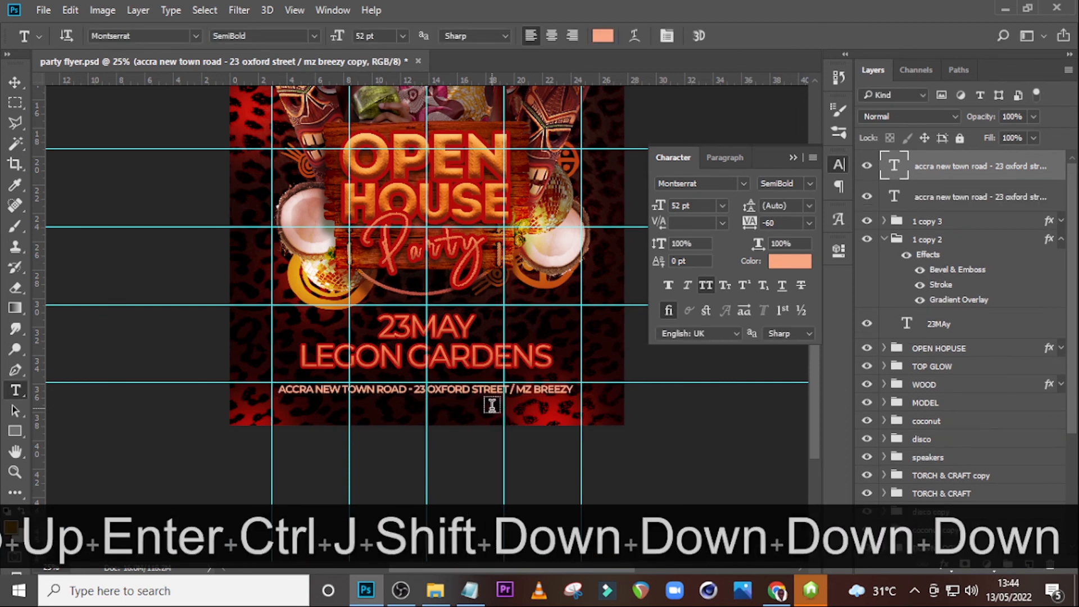
pyautogui.press('v')
pyautogui.hotkey('shift', 'Down')
pyautogui.hotkey('shift', 'Down')
pyautogui.hotkey('shift', 'Down')
pyautogui.hotkey('shift', 'Down')
pyautogui.hotkey('shift', 'Down')
pyautogui.hotkey('shift', 'Down')
pyautogui.hotkey('shift', 'Down')
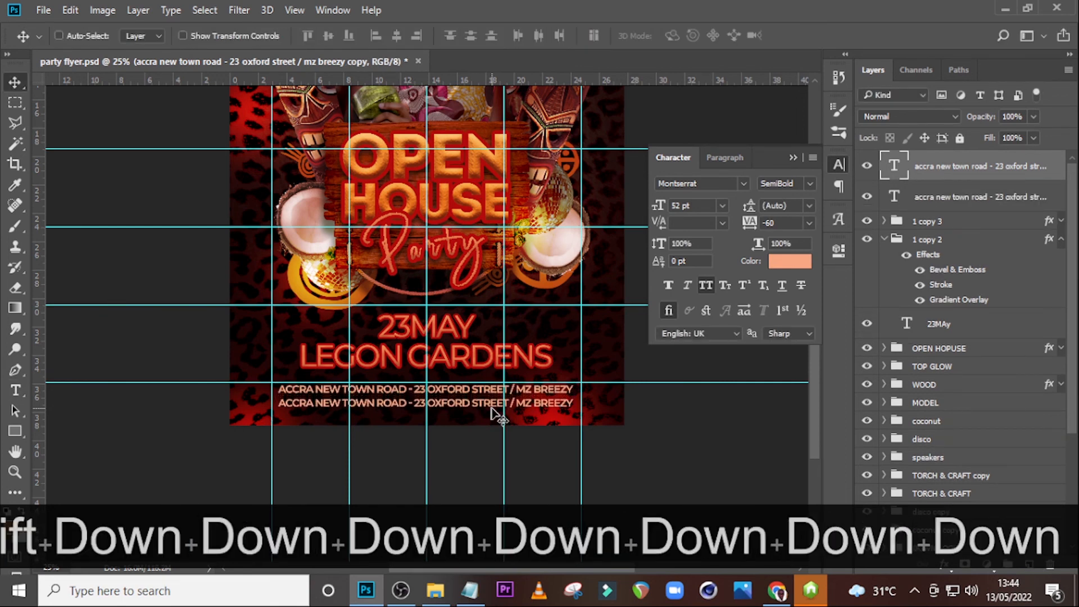
# Switch to Notepad, copy the directions line with the phone numbers and return to Photoshop.
pyautogui.click(469, 590)
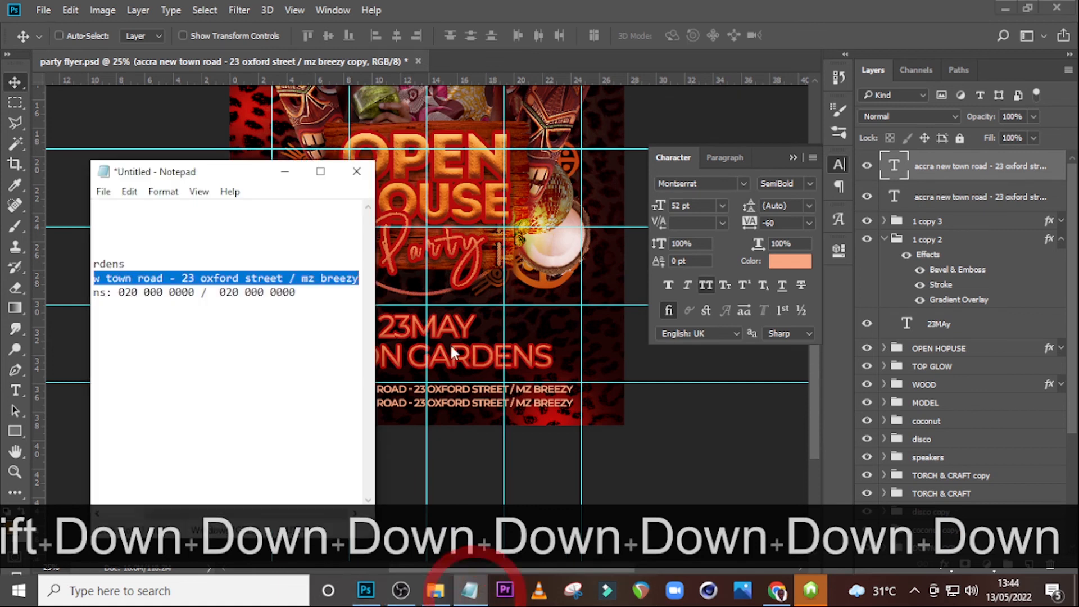
pyautogui.moveTo(318, 301); pyautogui.dragTo(34, 306)
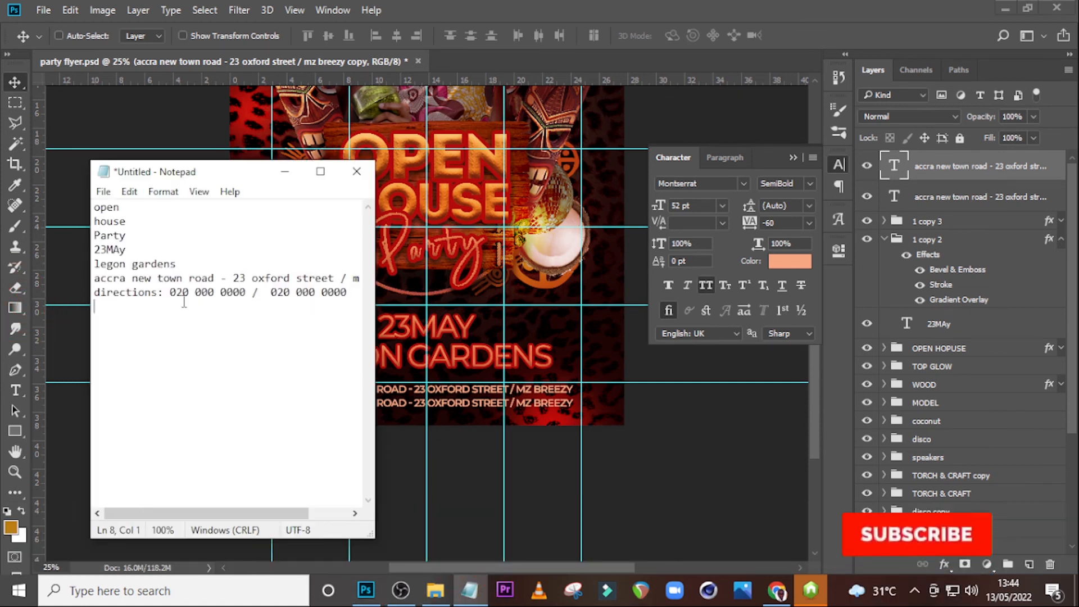
pyautogui.moveTo(347, 289); pyautogui.dragTo(73, 294)
pyautogui.hotkey('ctrl', 'c')
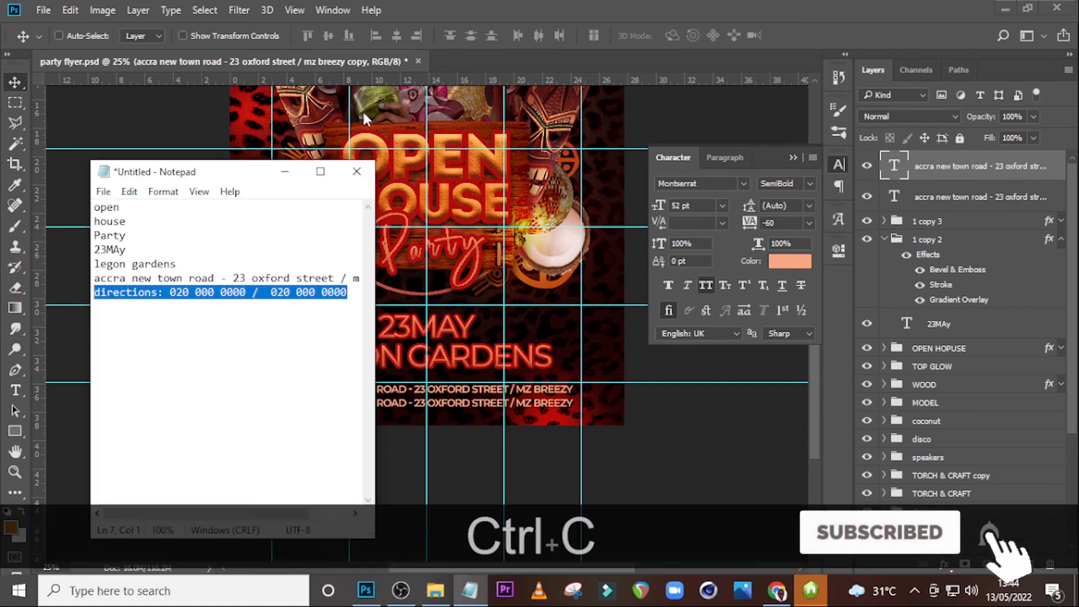
pyautogui.click(685, 144)
# Replace the duplicated address text with the copied directions line and centre it on the middle vertical guide.
pyautogui.doubleClick(895, 170)
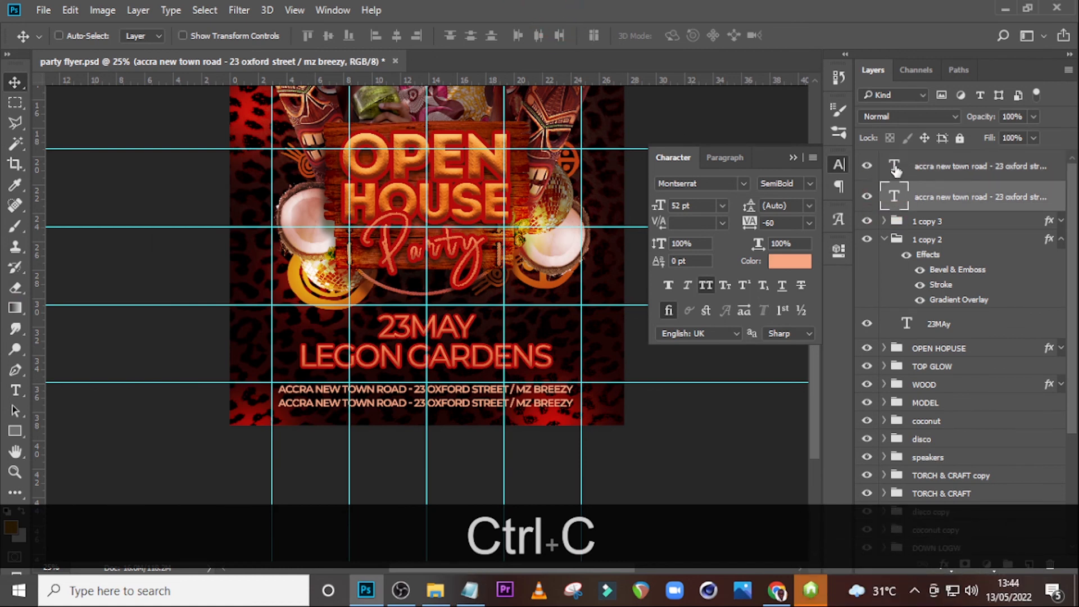
pyautogui.hotkey('ctrl', 'v')
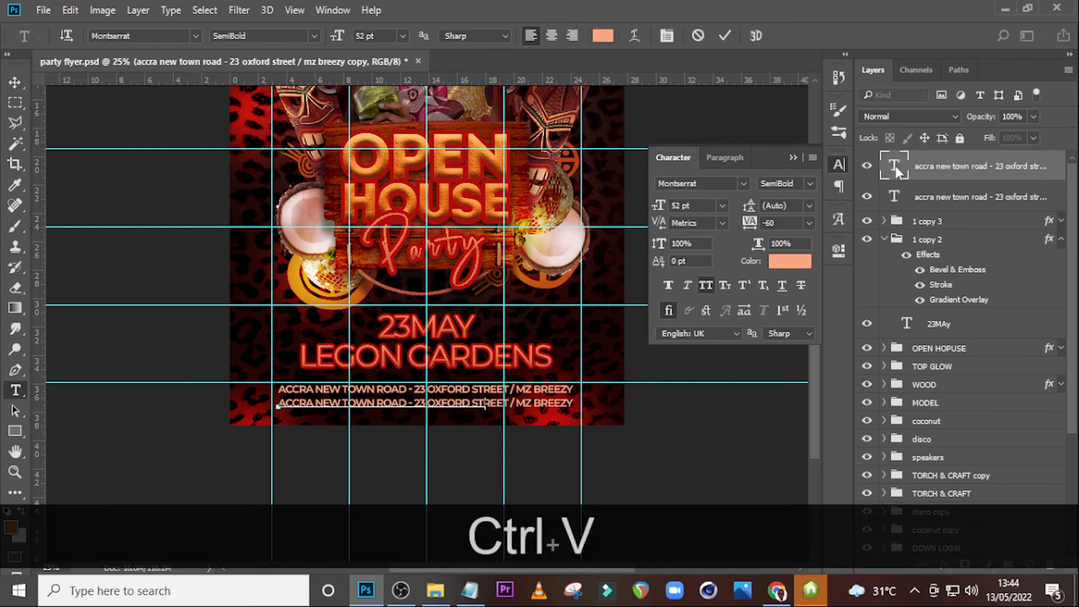
pyautogui.click(15, 82)
pyautogui.hotkey('ctrl', 't')
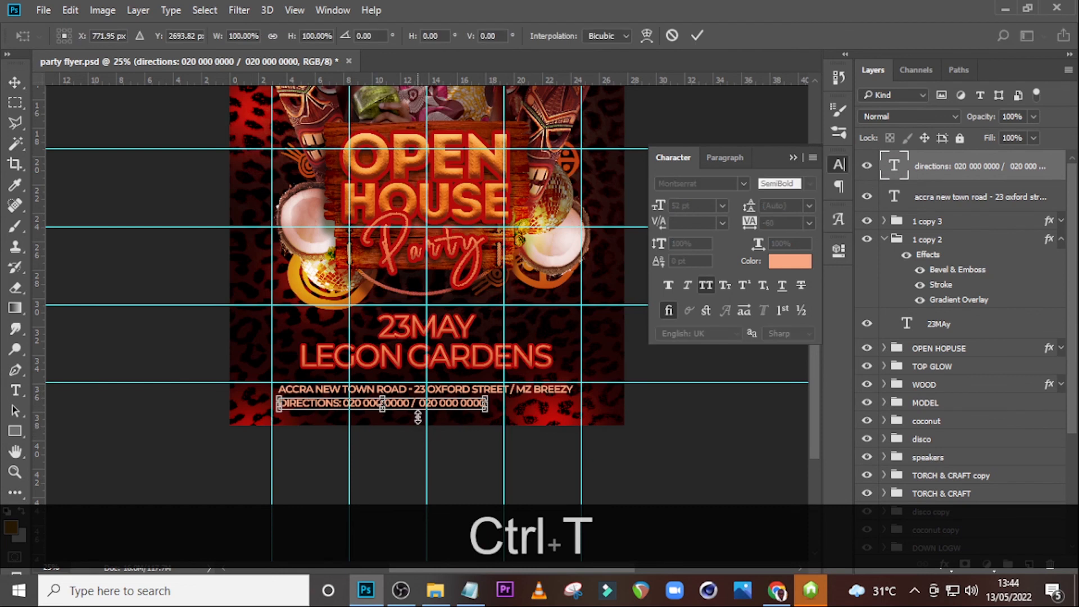
pyautogui.moveTo(441, 409); pyautogui.dragTo(486, 410)
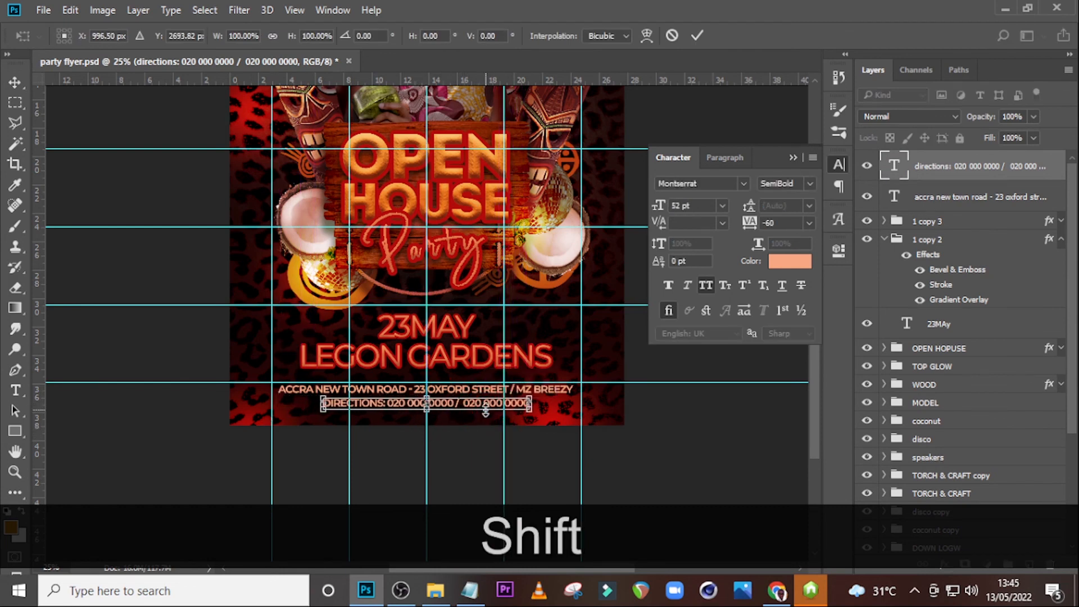
pyautogui.press('Return')
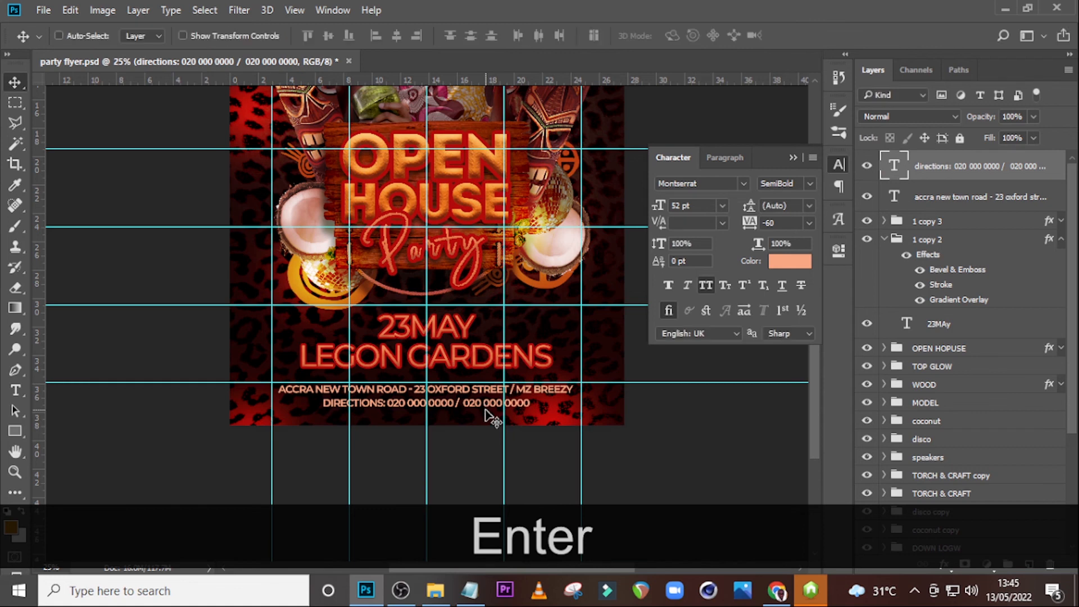
# Inspect the text block up close, collapse the Character panel and hide the guides to show the whole flyer.
pyautogui.hotkey('ctrl', '=')
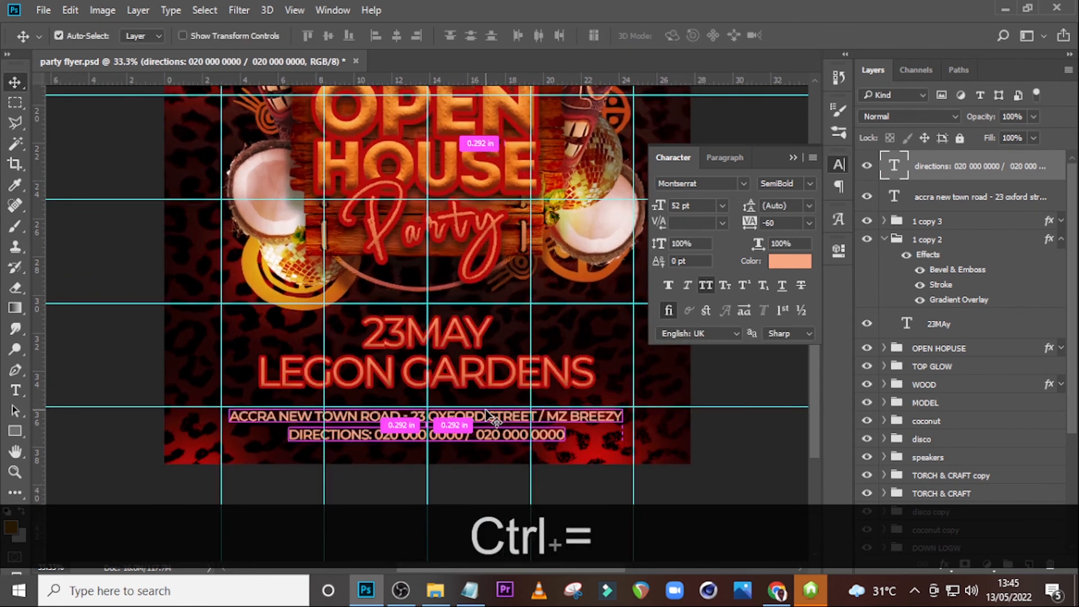
pyautogui.hotkey('ctrl', '=')
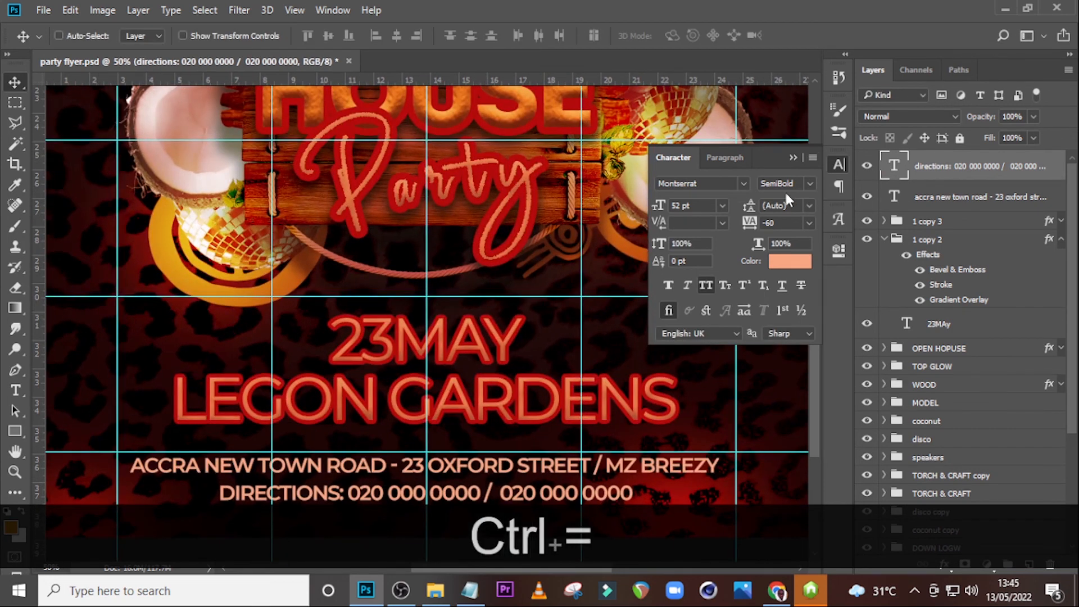
pyautogui.click(792, 157)
pyautogui.scroll(-5, 610, 242)
pyautogui.hotkey('ctrl', 'h')
pyautogui.hotkey('ctrl', '0')
pyautogui.hotkey('ctrl', '-')
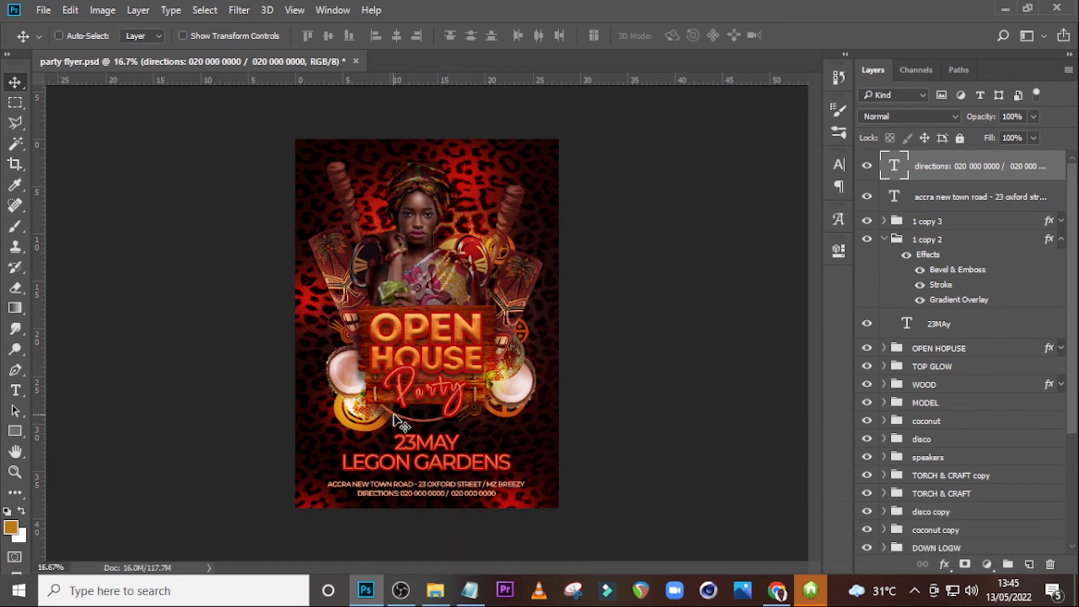
# Nudge the 23MAY text straight up to widen the gap above LEGON GARDENS.
pyautogui.click(933, 330)
pyautogui.hotkey('shift', 'Up')
pyautogui.hotkey('shift', 'Up')
pyautogui.hotkey('shift', 'Up')
pyautogui.hotkey('shift', 'Up')
pyautogui.hotkey('shift', 'Up')
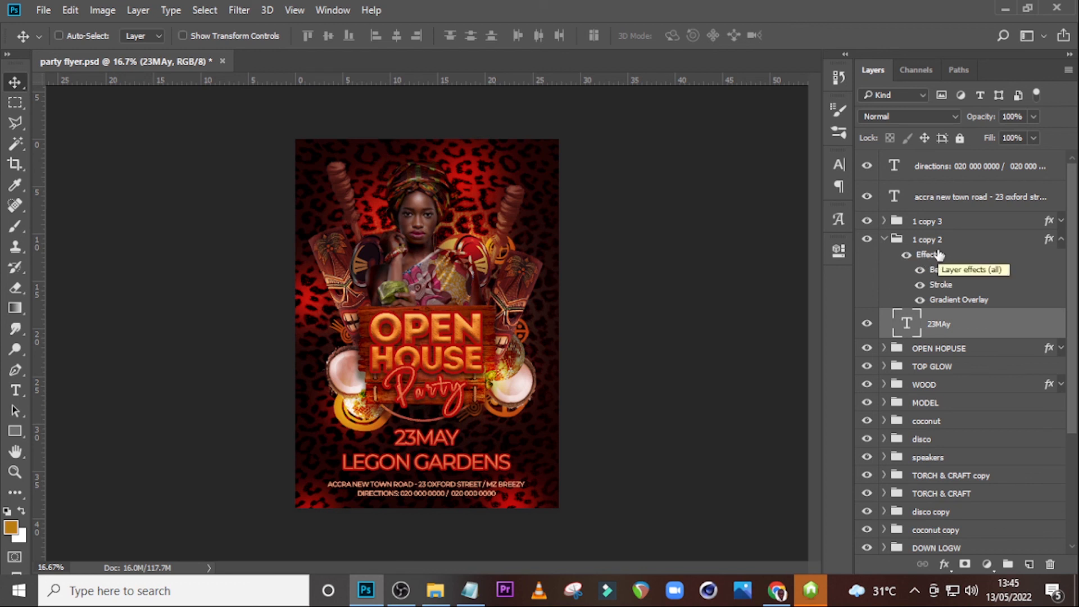
# Collapse the "1 copy 2" group that holds the 23MAY text and rename it DATE.
pyautogui.click(884, 240)
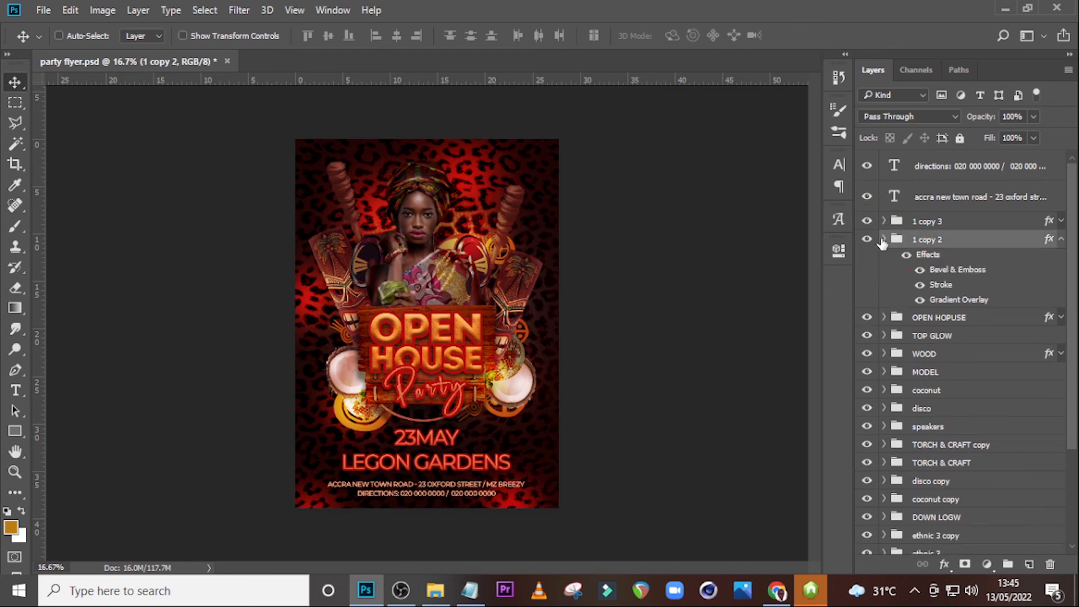
pyautogui.doubleClick(940, 238)
pyautogui.write('DATE')
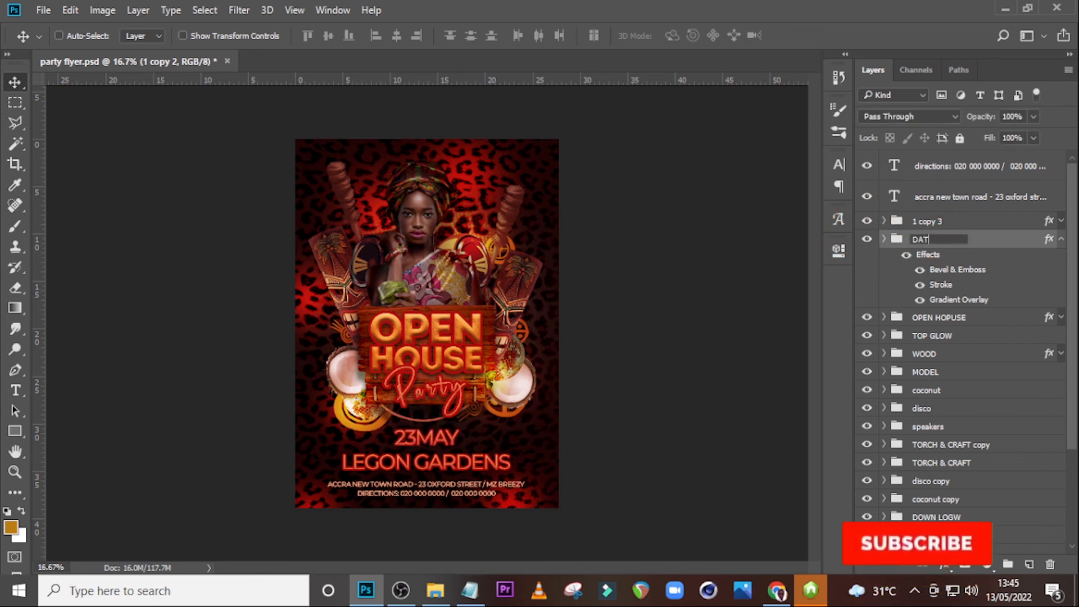
pyautogui.press('Return')
# Rename the "1 copy 3" group as LOCATION and collapse the effects list of the DATE group.
pyautogui.doubleClick(934, 222)
pyautogui.write('LOGO')
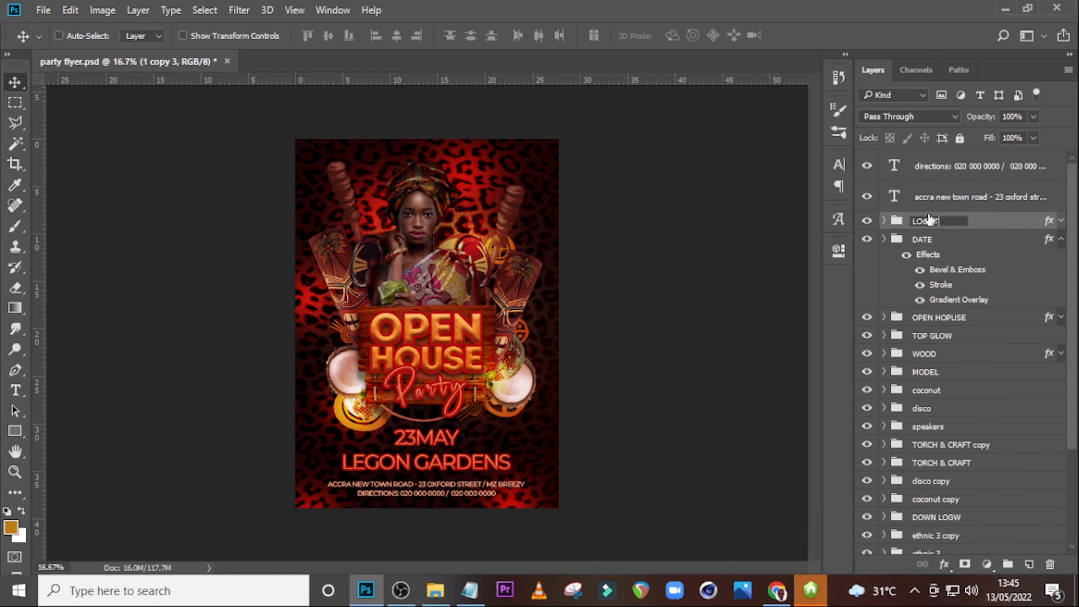
pyautogui.write('TON')
pyautogui.press('Return')
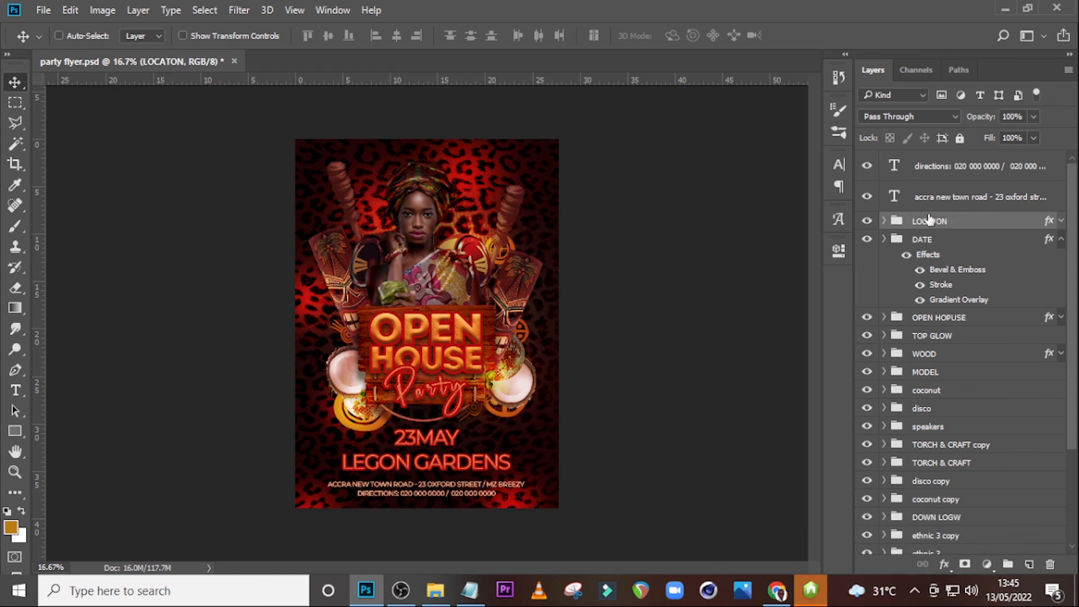
pyautogui.doubleClick(933, 222)
pyautogui.click(937, 221)
pyautogui.write('I')
pyautogui.press('Return')
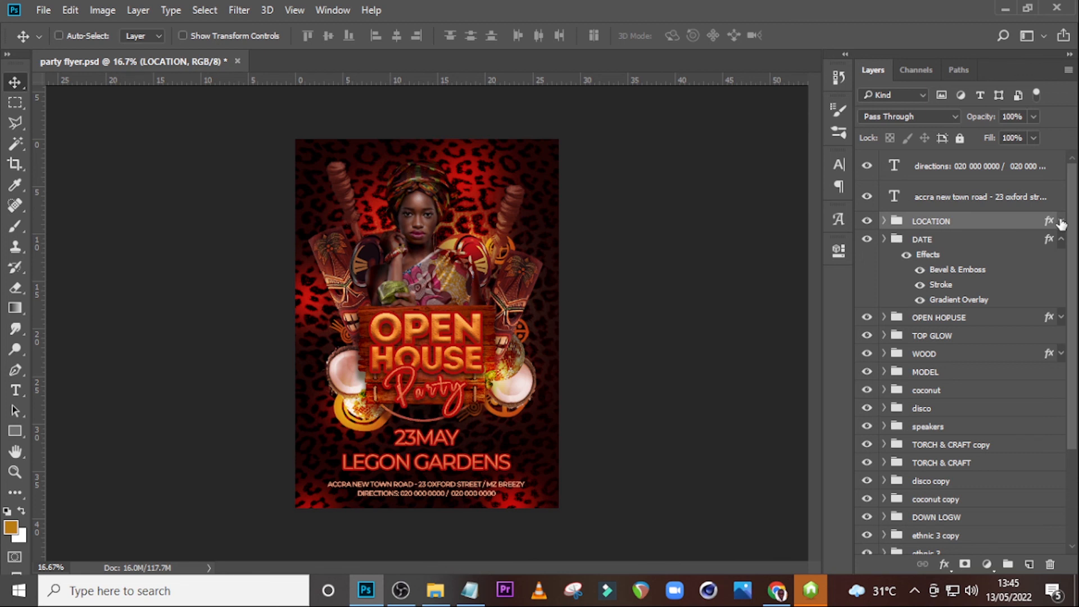
pyautogui.click(1061, 238)
# Group the address and directions text layers and name the group DIRECTION.
pyautogui.click(933, 197)
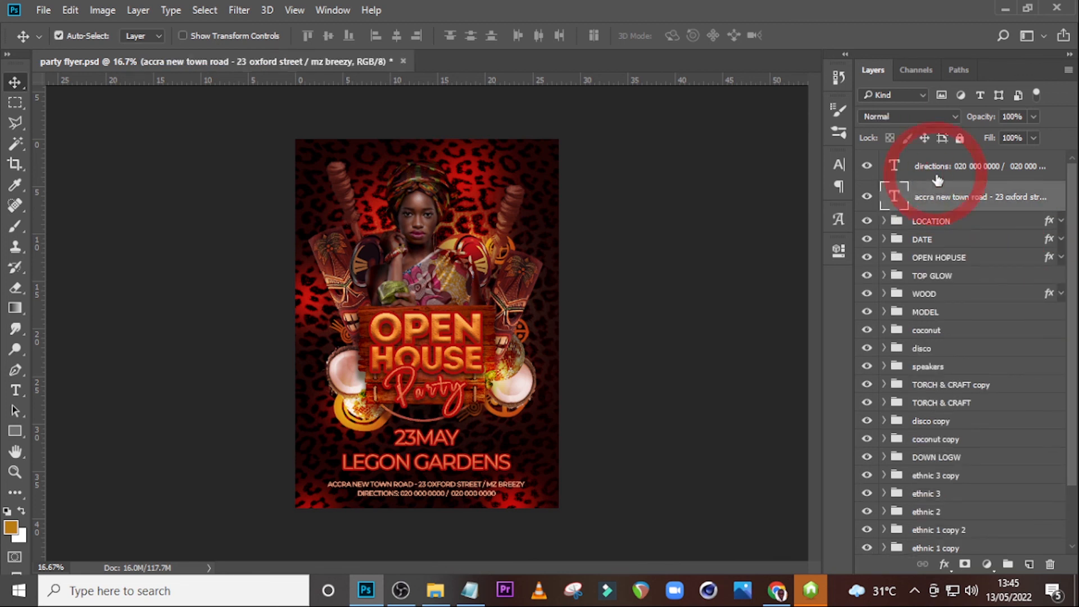
pyautogui.keyDown('shift'); pyautogui.click(937, 168); pyautogui.keyUp('shift')
pyautogui.hotkey('ctrl', 'g')
pyautogui.doubleClick(930, 159)
pyautogui.write('D')
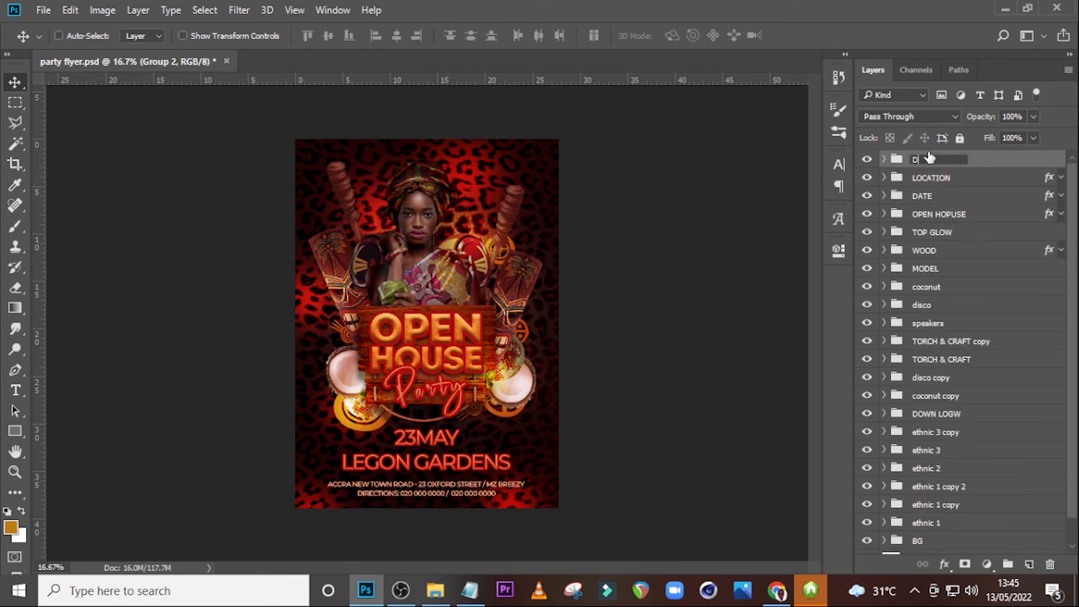
pyautogui.write('IRECTION')
pyautogui.press('Return')
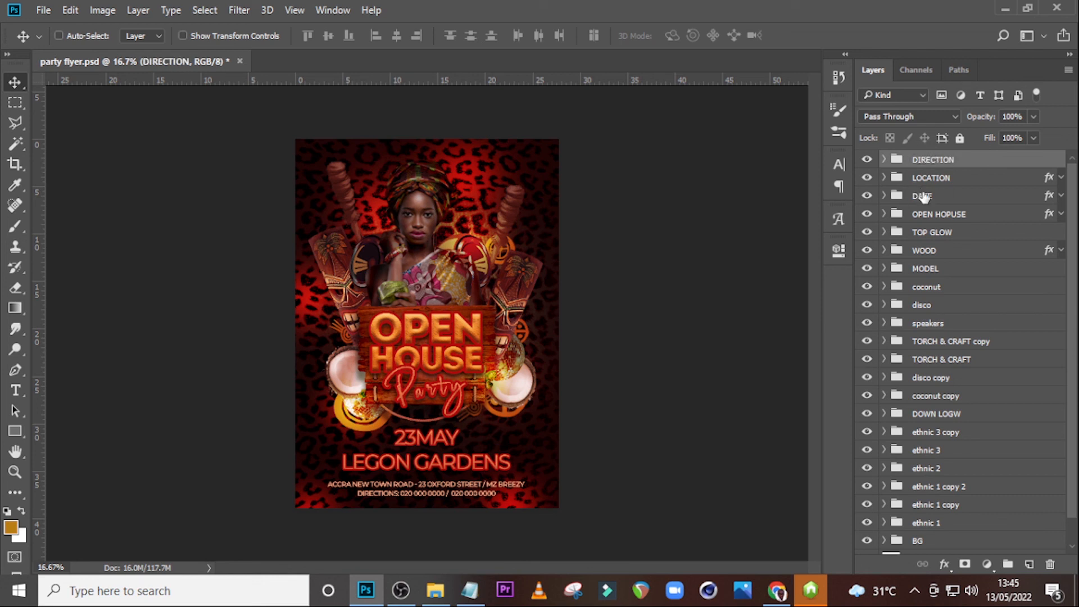
# Nudge the LOCATION group straight up to bring LEGON GARDENS closer to 23MAY.
pyautogui.click(931, 180)
pyautogui.press('Up')
pyautogui.press('Up')
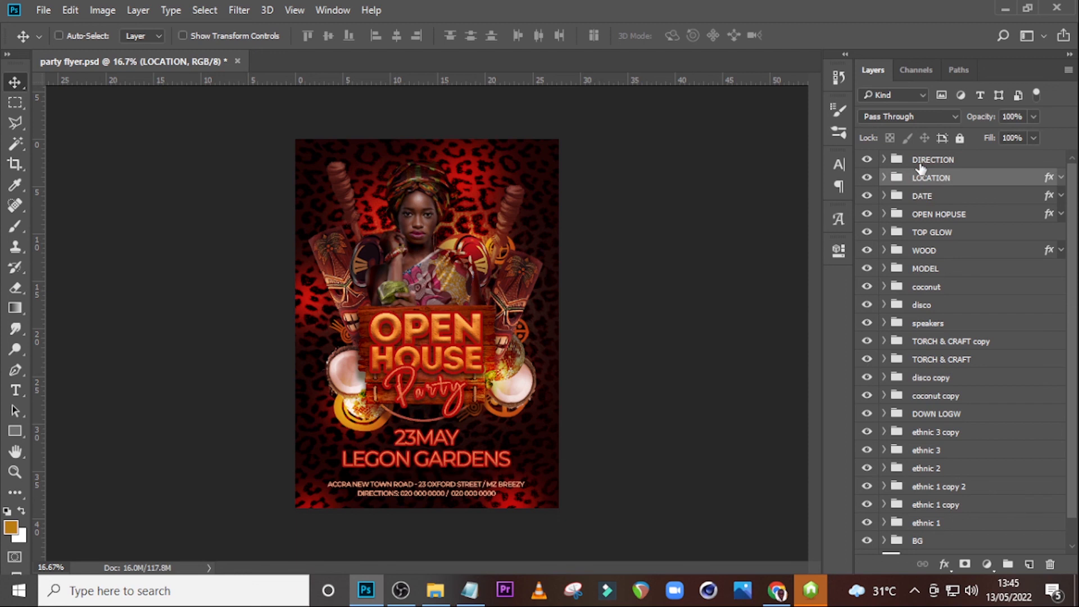
pyautogui.hotkey('shift', 'Up')
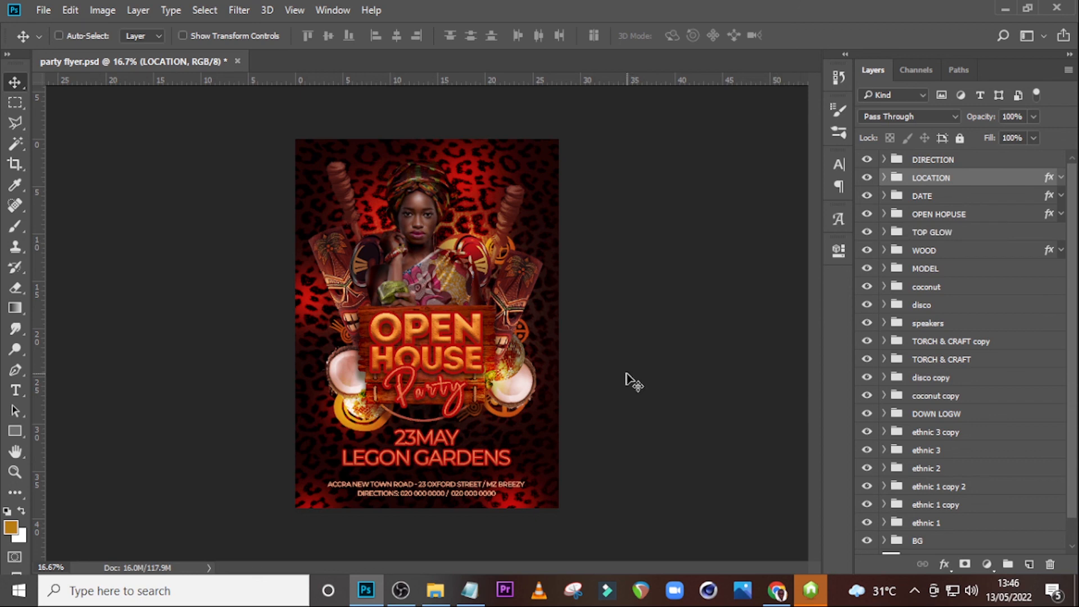
# Nudge the DIRECTION group straight up to bring the address and directions lines closer to LEGON GARDENS.
pyautogui.hotkey('ctrl', '+')
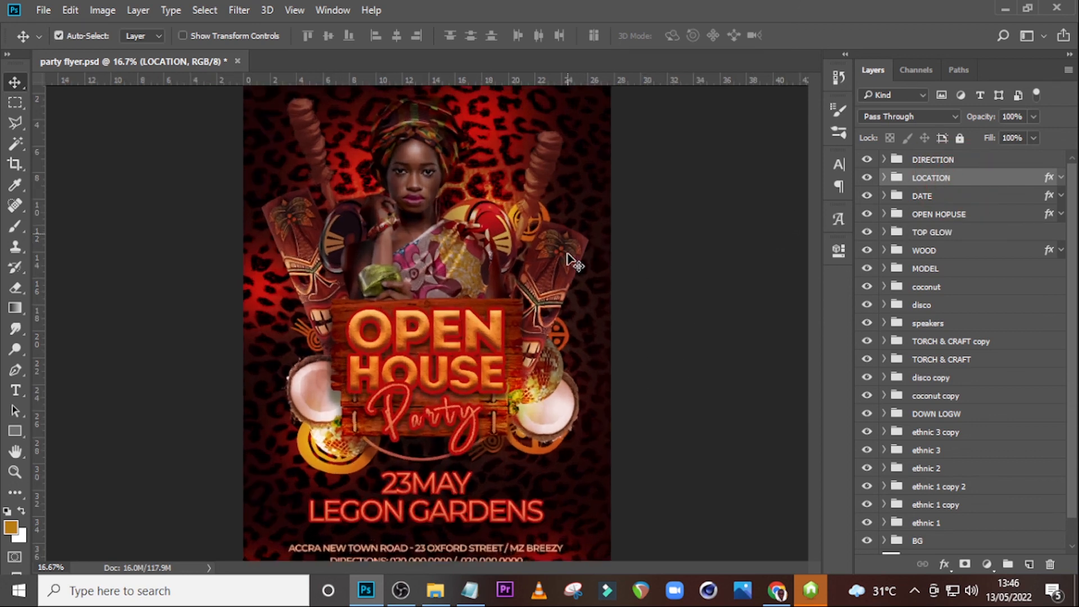
pyautogui.hotkey('ctrl', '+')
pyautogui.scroll(-5, 569, 260)
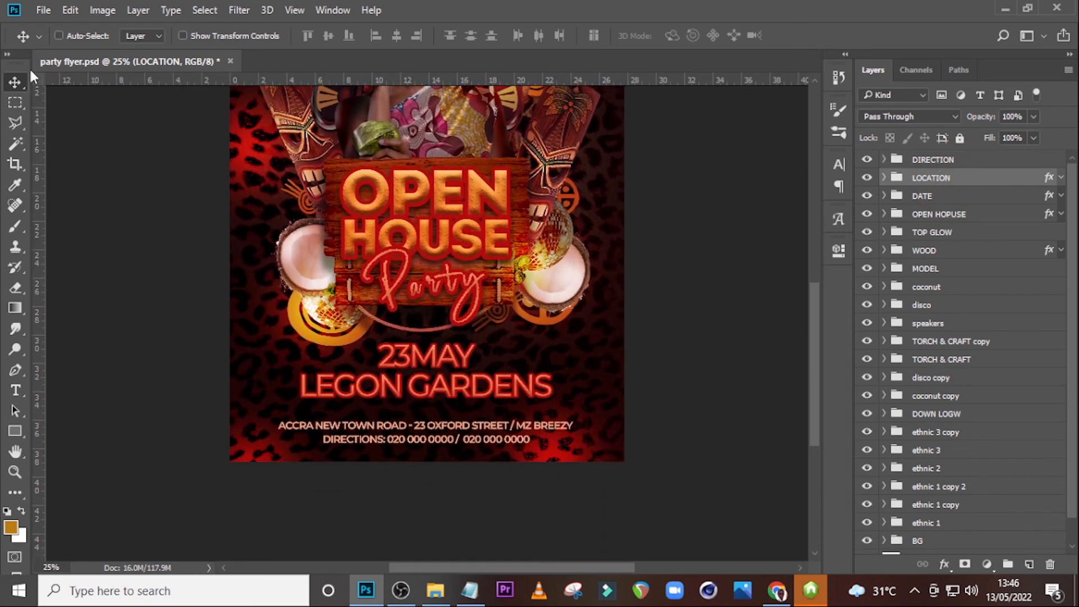
pyautogui.moveTo(422, 399); pyautogui.dragTo(422, 399)
pyautogui.click(909, 158)
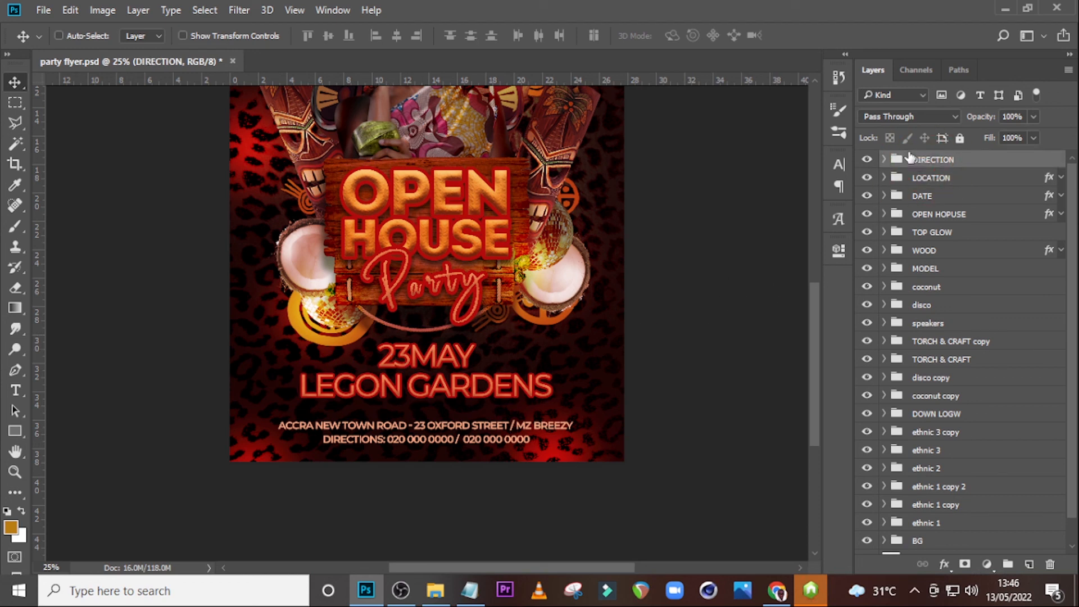
pyautogui.hotkey('shift', 'Up')
pyautogui.hotkey('shift', 'Up')
pyautogui.hotkey('shift', 'Up')
pyautogui.hotkey('shift', 'Up')
pyautogui.hotkey('shift', 'Up')
pyautogui.hotkey('shift', 'Up')
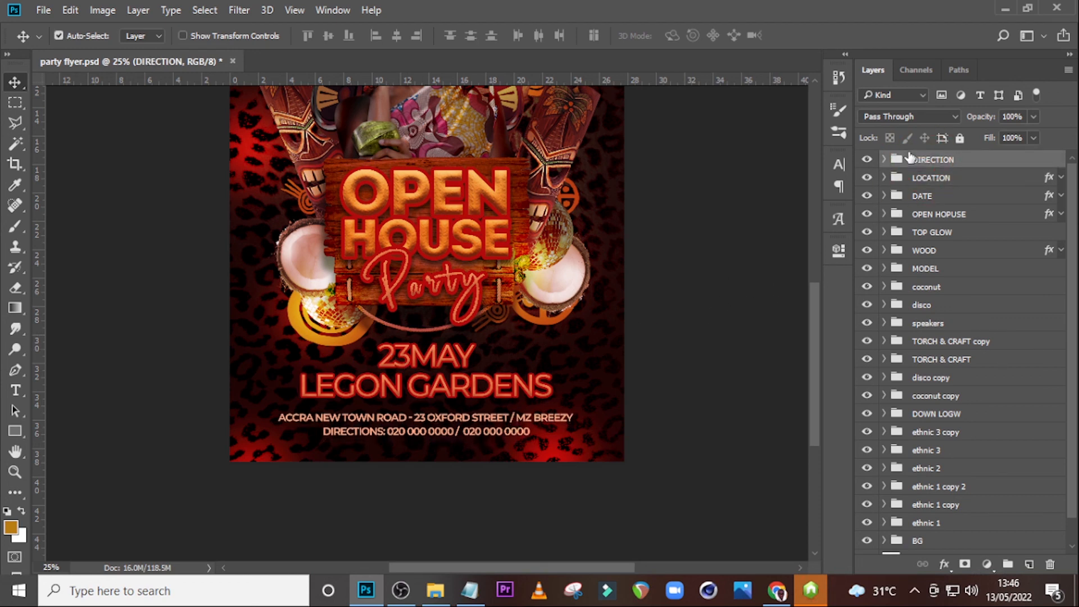
pyautogui.hotkey('ctrl', '-')
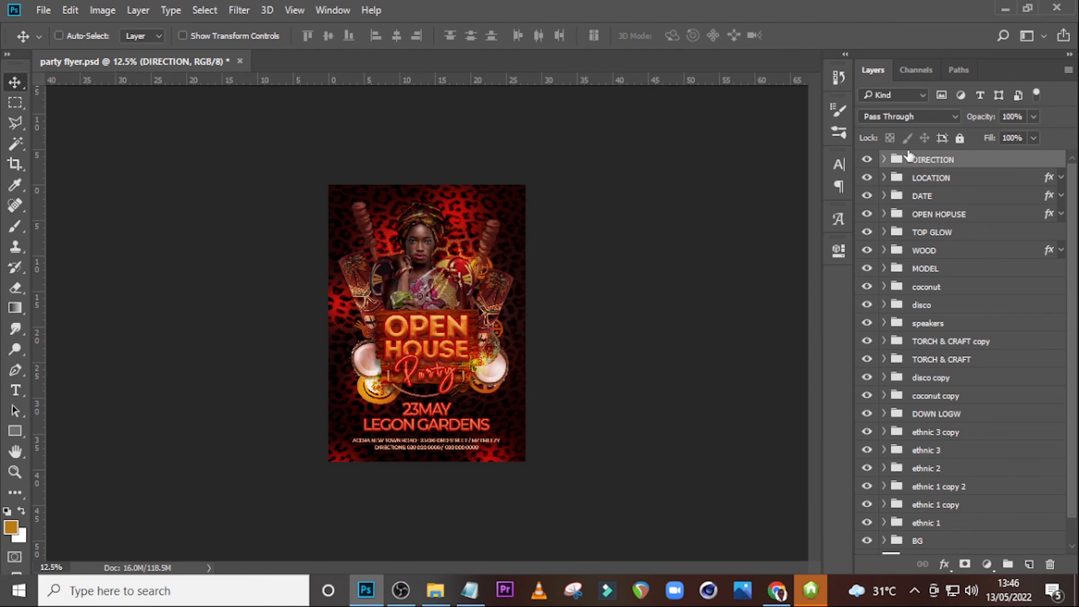
pyautogui.hotkey('shift', 'Up')
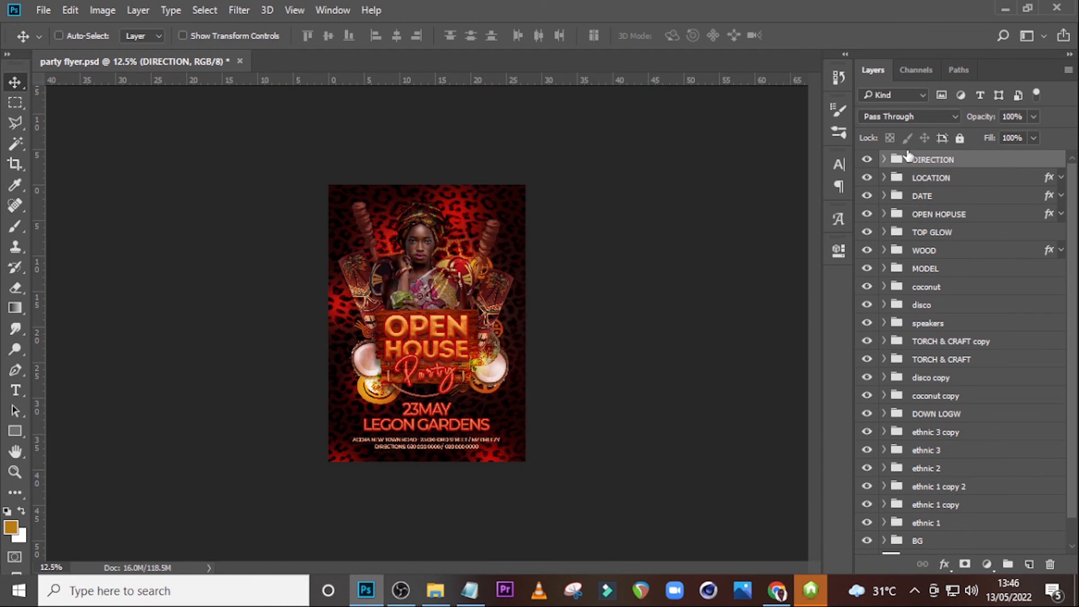
pyautogui.hotkey('shift', 'Down')
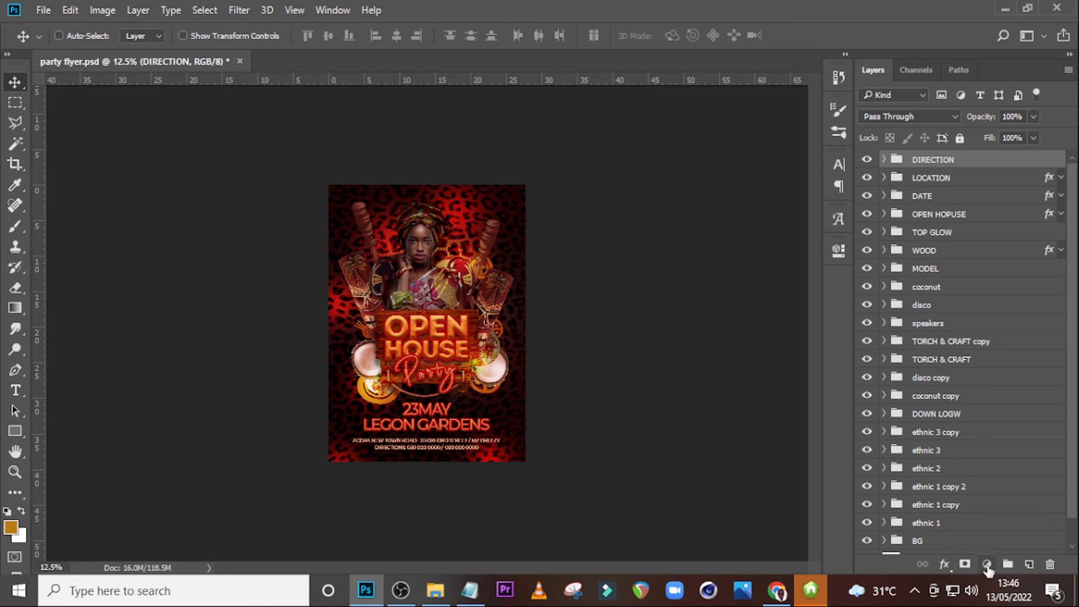
# Add a Hue/Saturation adjustment layer above all the groups and set its saturation to -11.
pyautogui.click(986, 565)
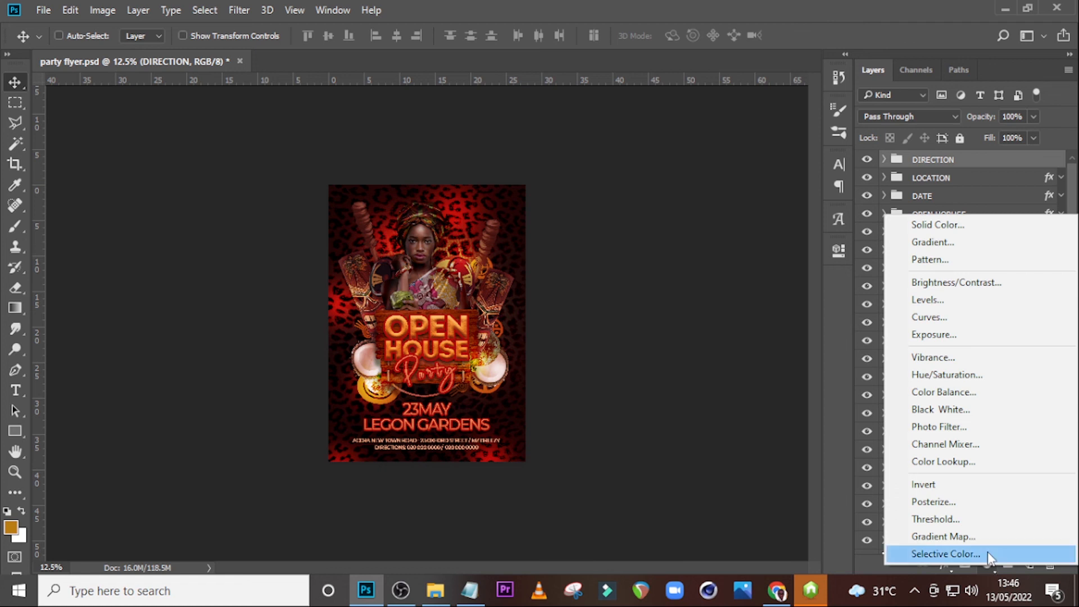
pyautogui.click(962, 378)
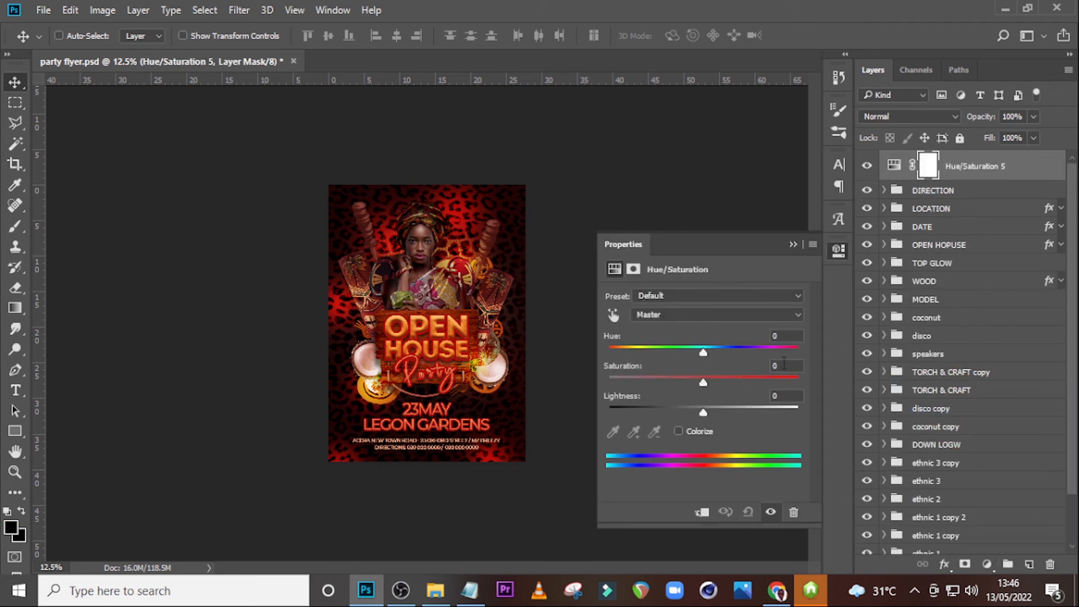
pyautogui.moveTo(776, 365); pyautogui.dragTo(754, 365)
pyautogui.write('-23')
pyautogui.click(794, 244)
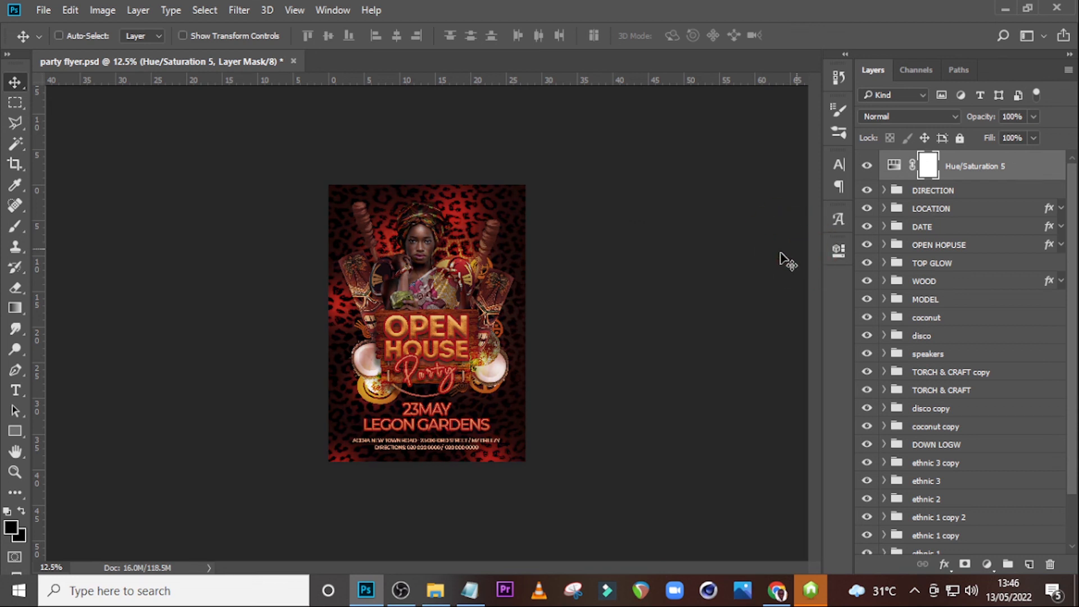
pyautogui.doubleClick(894, 166)
pyautogui.moveTo(682, 382); pyautogui.dragTo(692, 382)
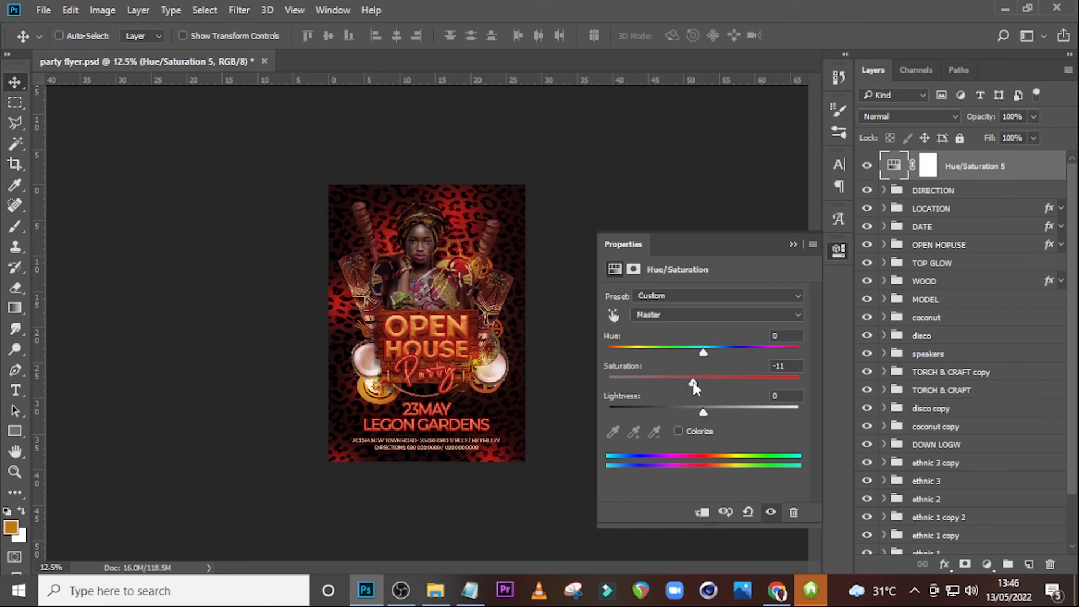
pyautogui.click(793, 244)
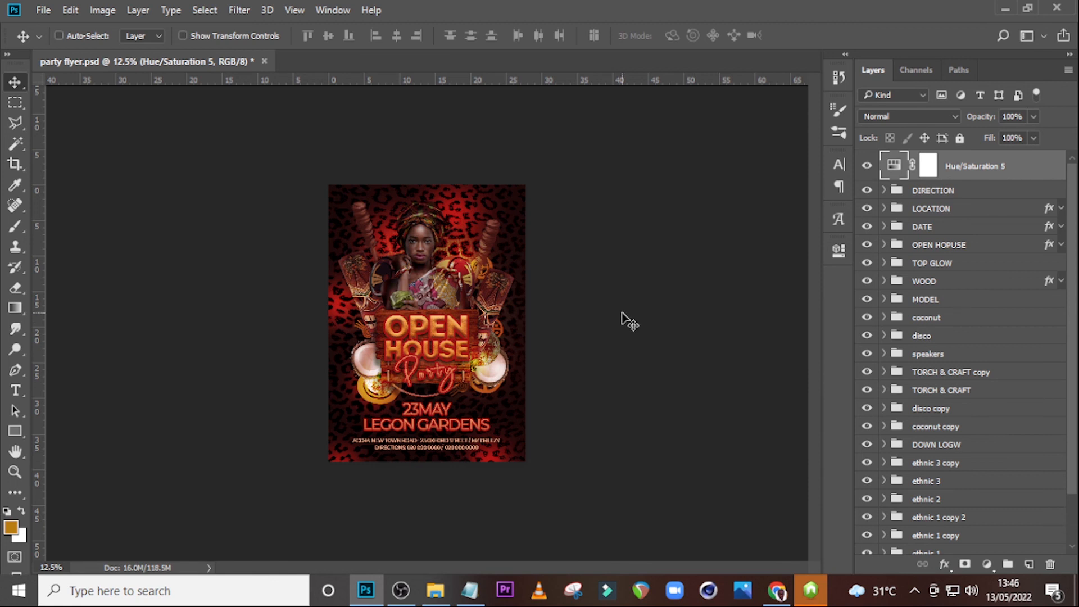
# Add a Curves adjustment layer above the Hue/Saturation layer and raise the RGB curve's midpoint to brighten the whole flyer.
pyautogui.click(951, 164)
pyautogui.click(984, 564)
pyautogui.click(942, 314)
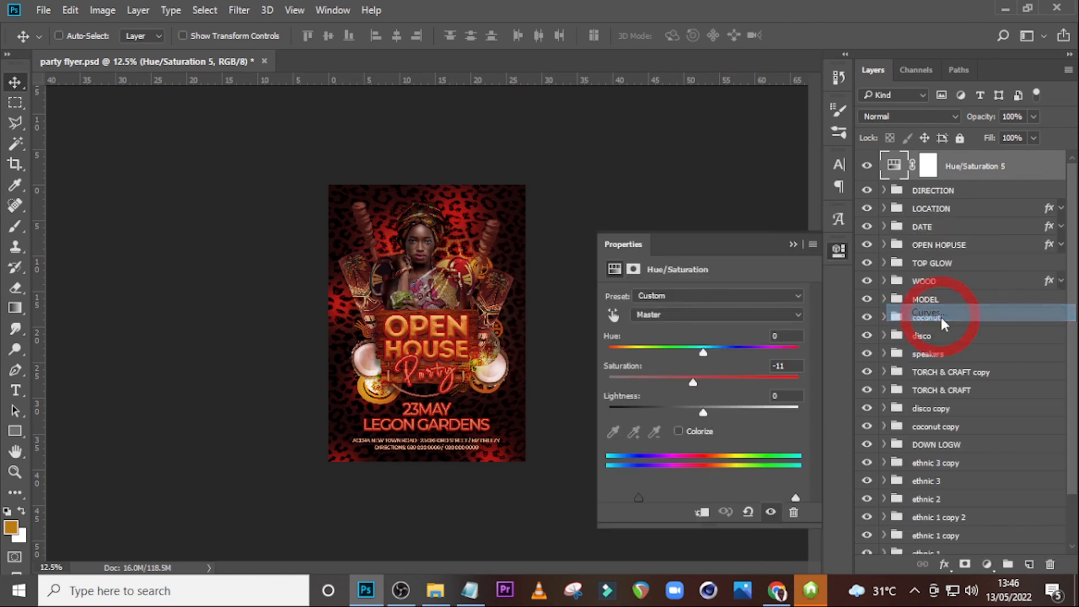
pyautogui.click(711, 414)
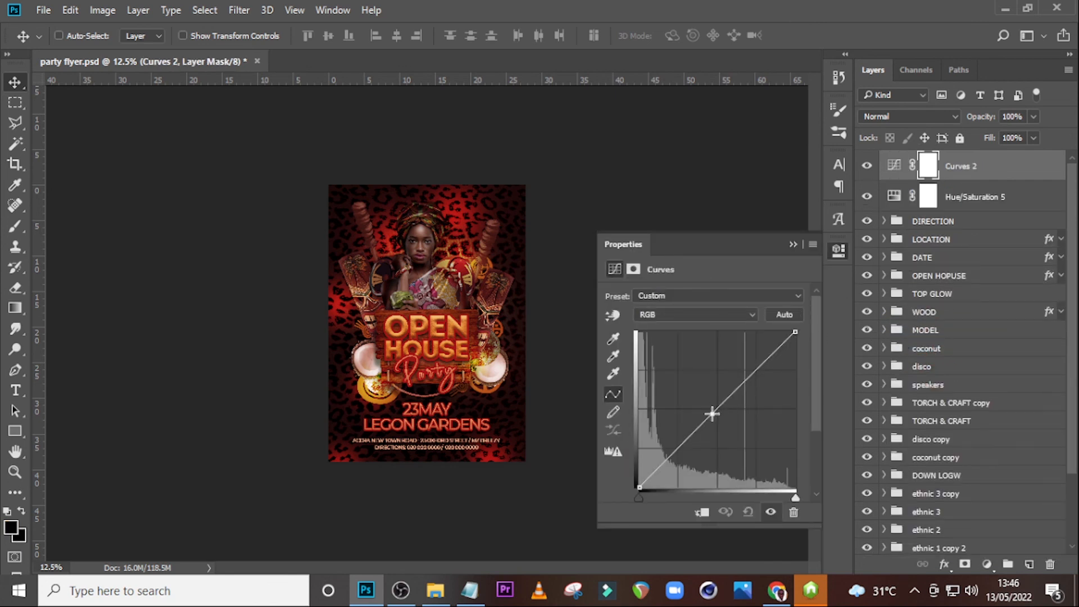
pyautogui.moveTo(711, 414); pyautogui.dragTo(704, 395)
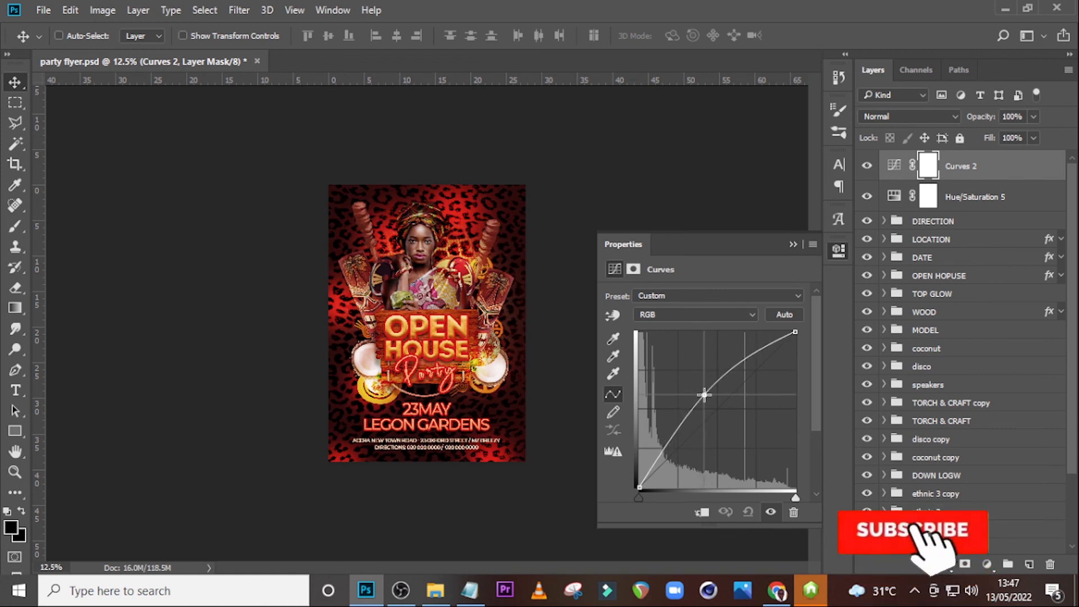
pyautogui.click(793, 244)
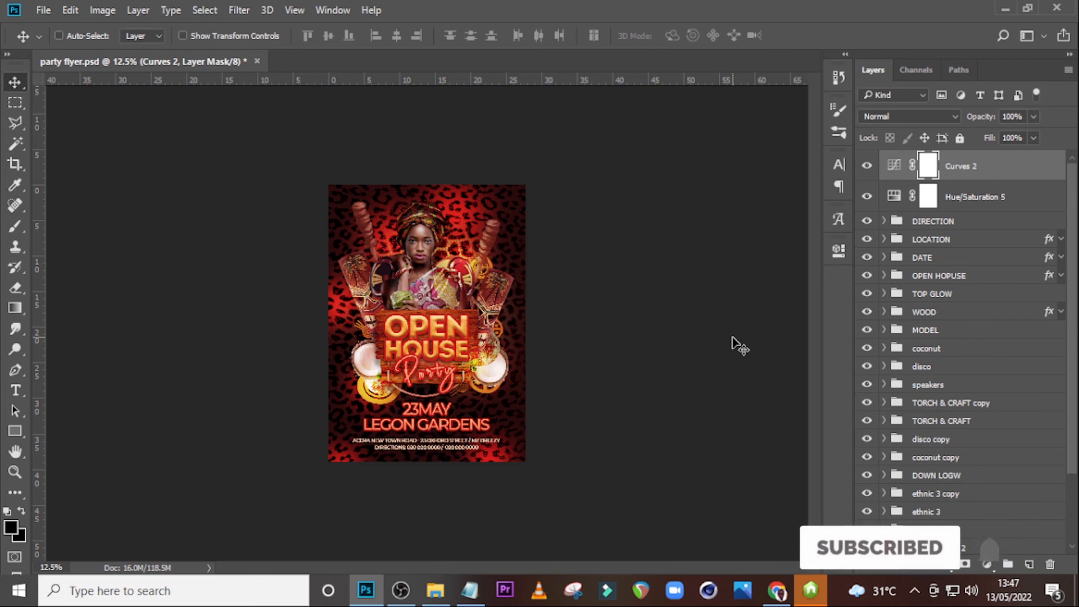
pyautogui.hotkey('ctrl', '0')
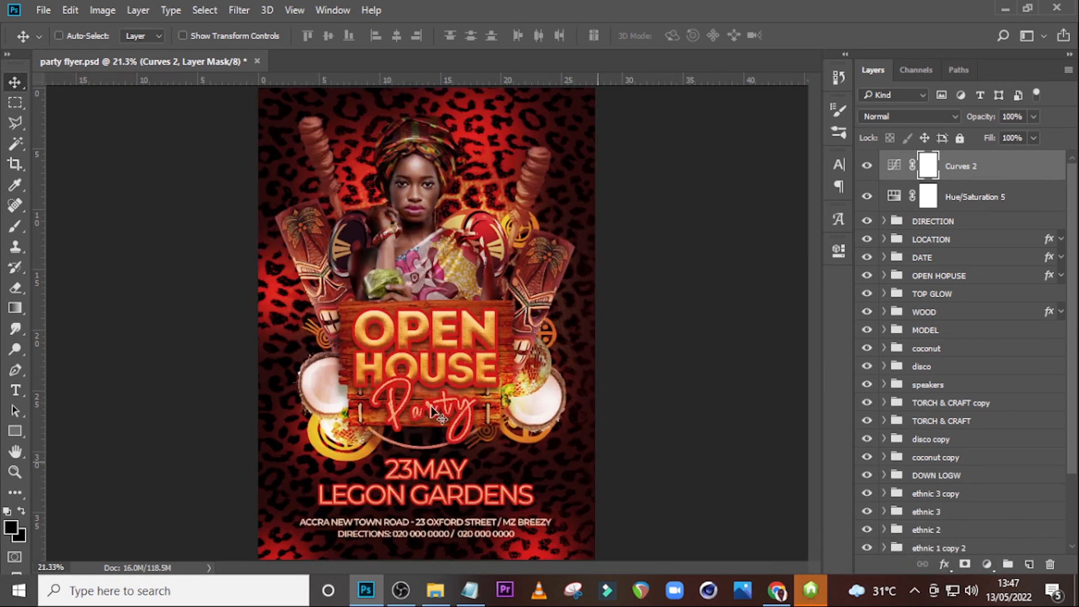